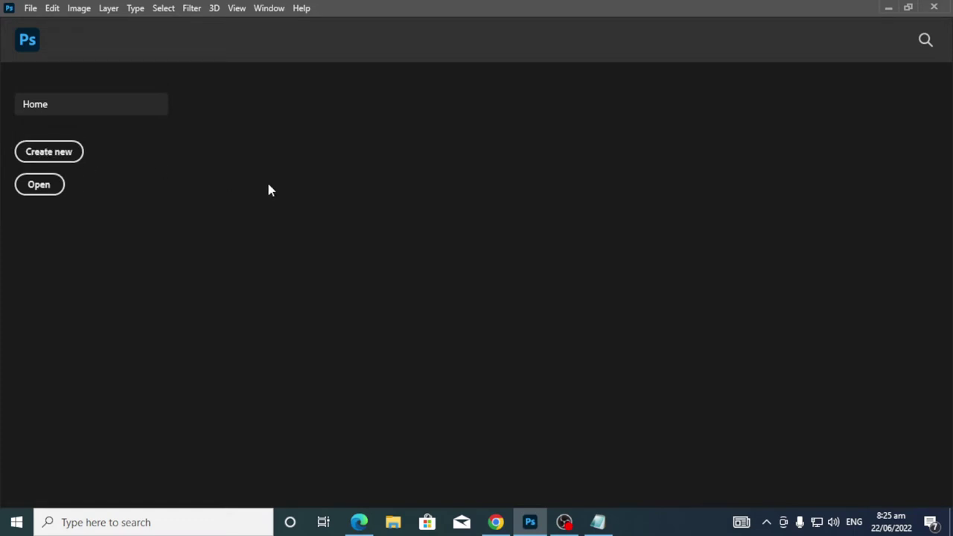
# Create a new document from the recent custom preset of 2560 x 1440 px at 150 ppi
pyautogui.click(63, 158)
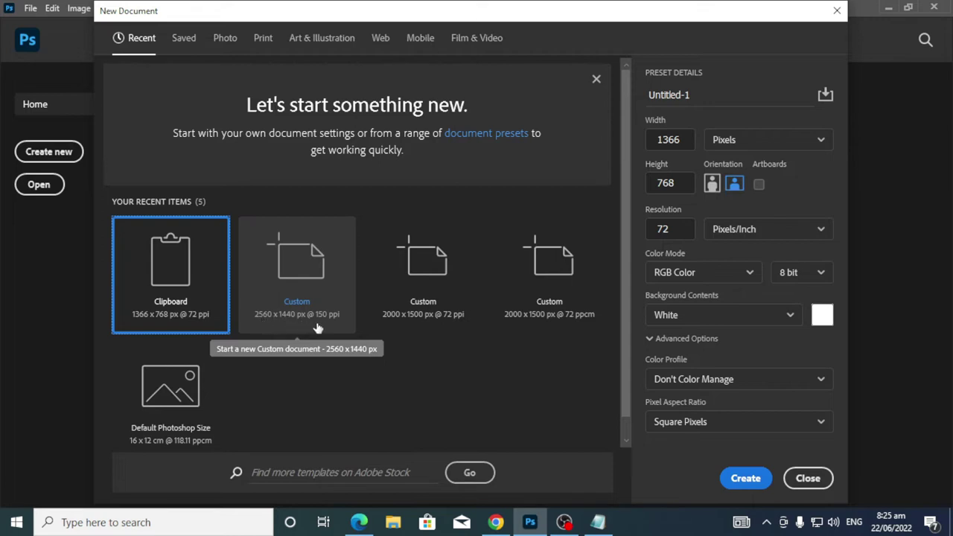
pyautogui.doubleClick(674, 229)
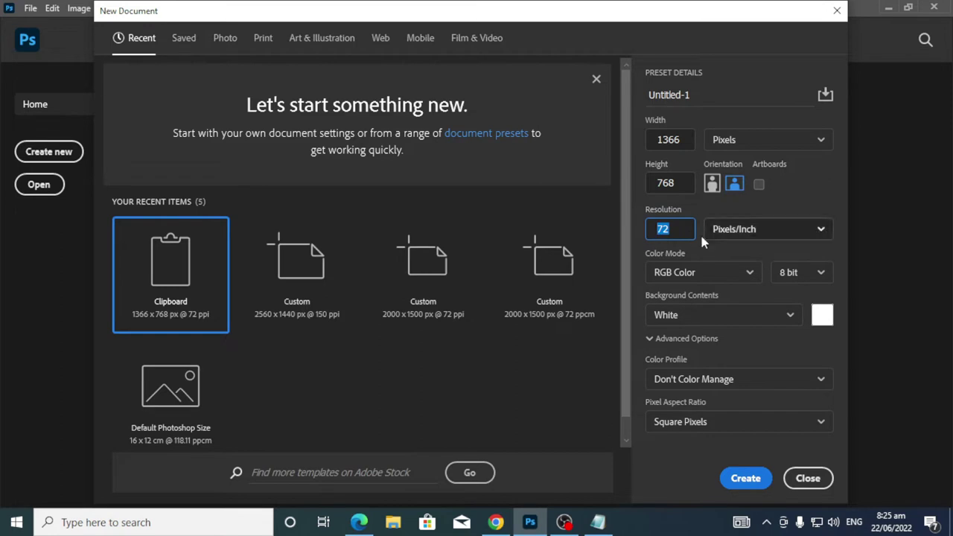
pyautogui.click(295, 263)
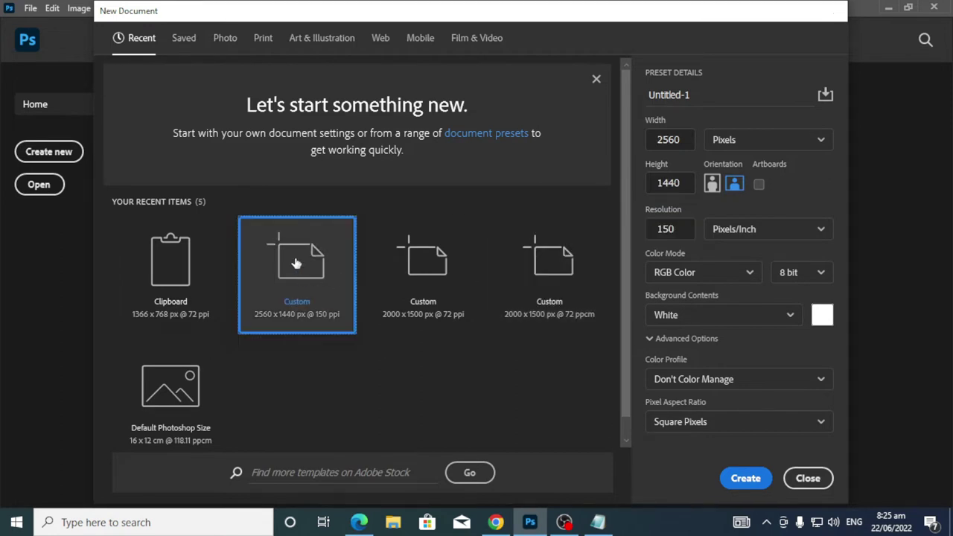
pyautogui.doubleClick(296, 263)
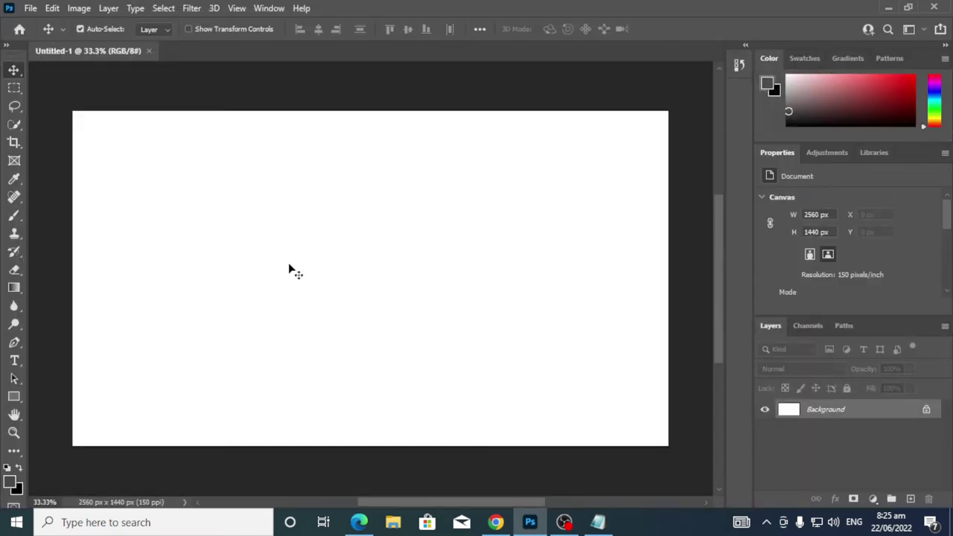
# Unlock the background layer and fill it with the dark grey foreground colour
pyautogui.click(926, 409)
pyautogui.doubleClick(857, 409)
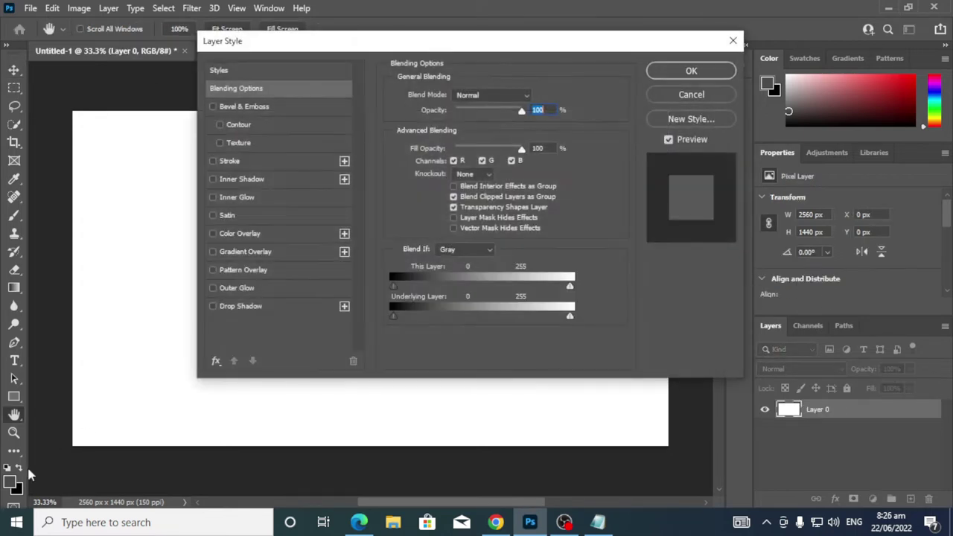
pyautogui.press('Escape')
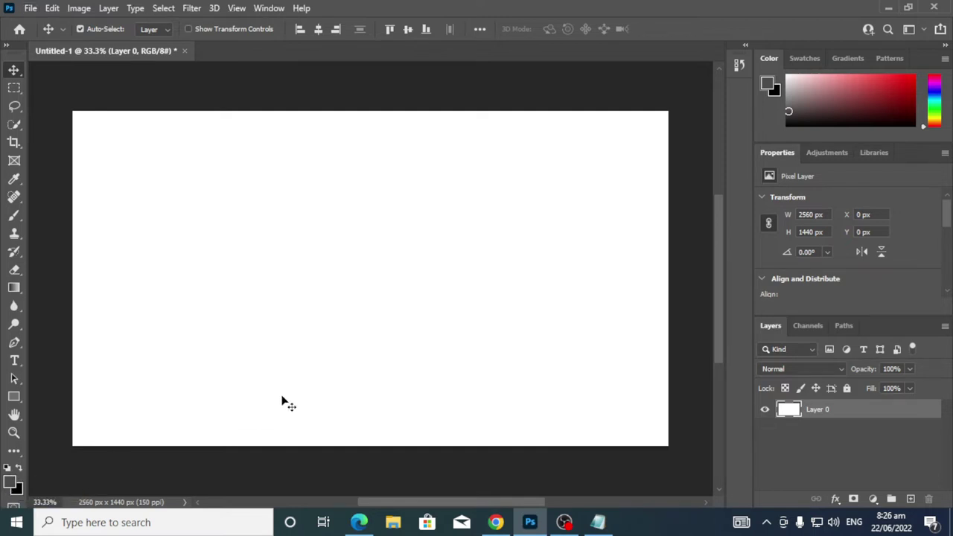
pyautogui.hotkey('alt', 'BackSpace')
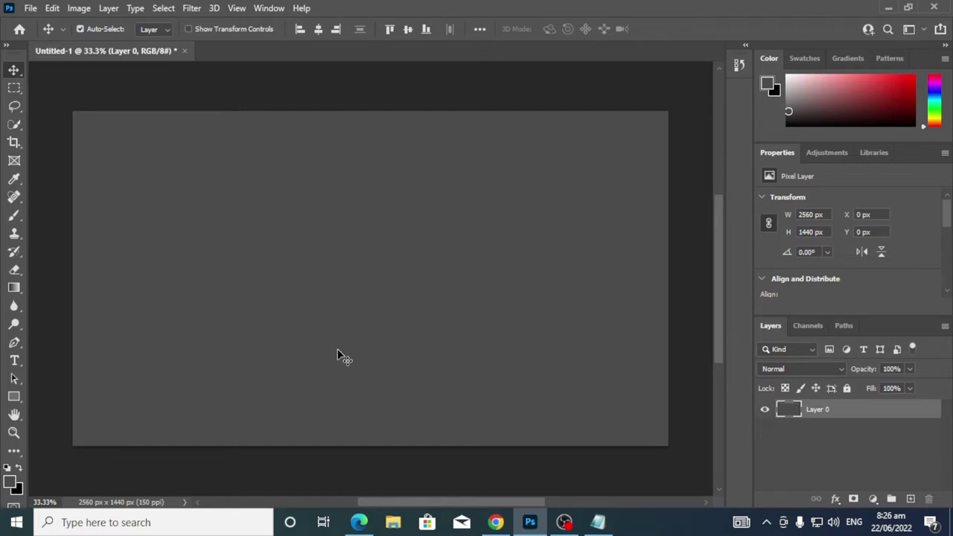
# Create a rectangle shape 2560 px wide and 423 px high with the Rectangle tool
pyautogui.click(14, 399)
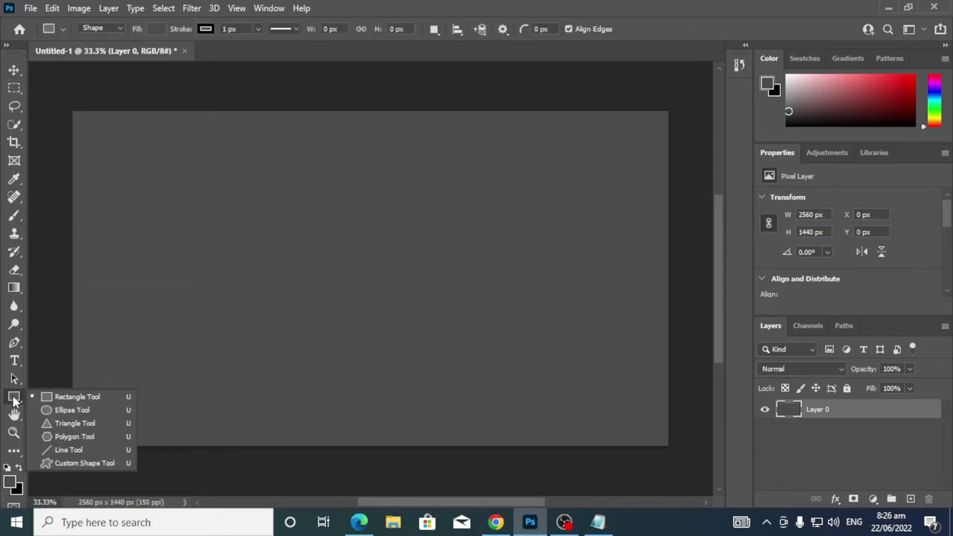
pyautogui.click(73, 399)
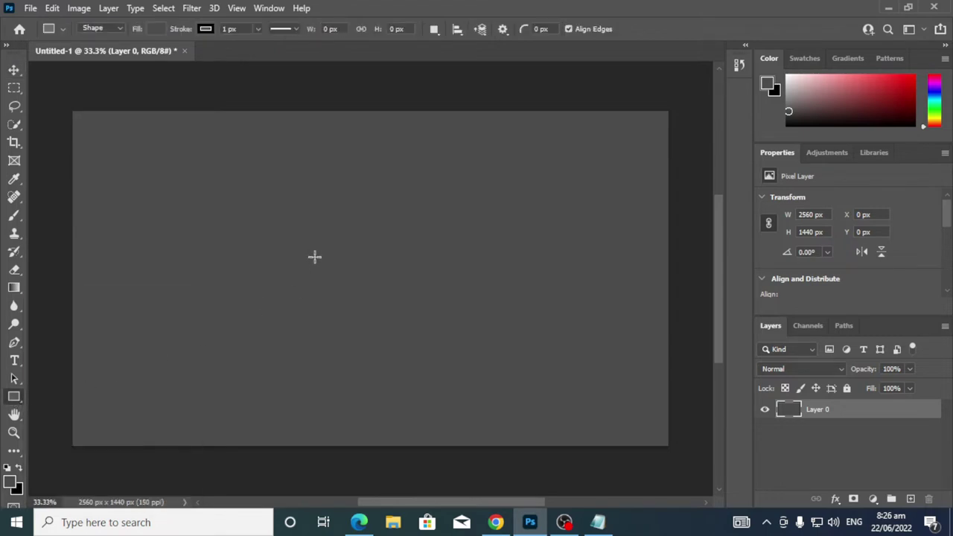
pyautogui.click(314, 257)
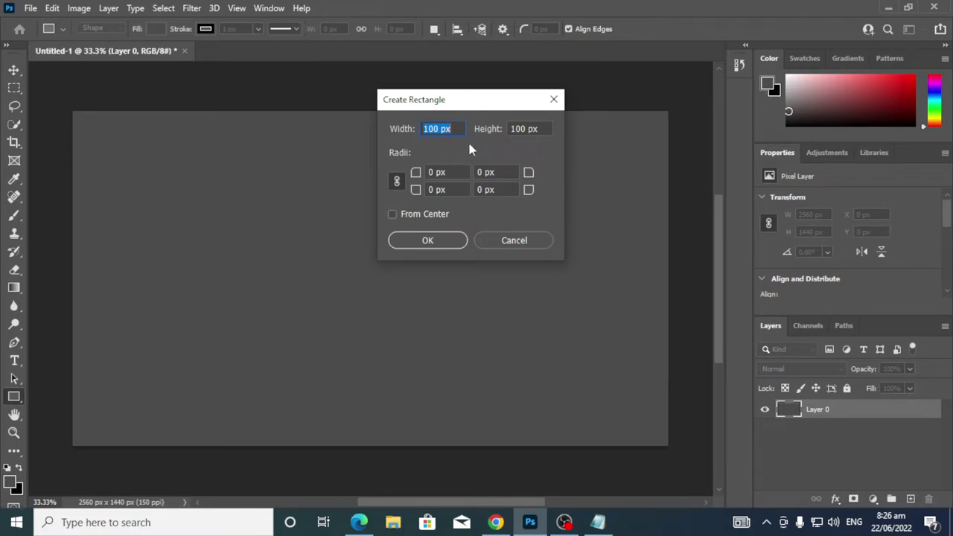
pyautogui.moveTo(440, 130); pyautogui.dragTo(375, 135)
pyautogui.press('BackSpace')
pyautogui.write('2560')
pyautogui.press('Tab')
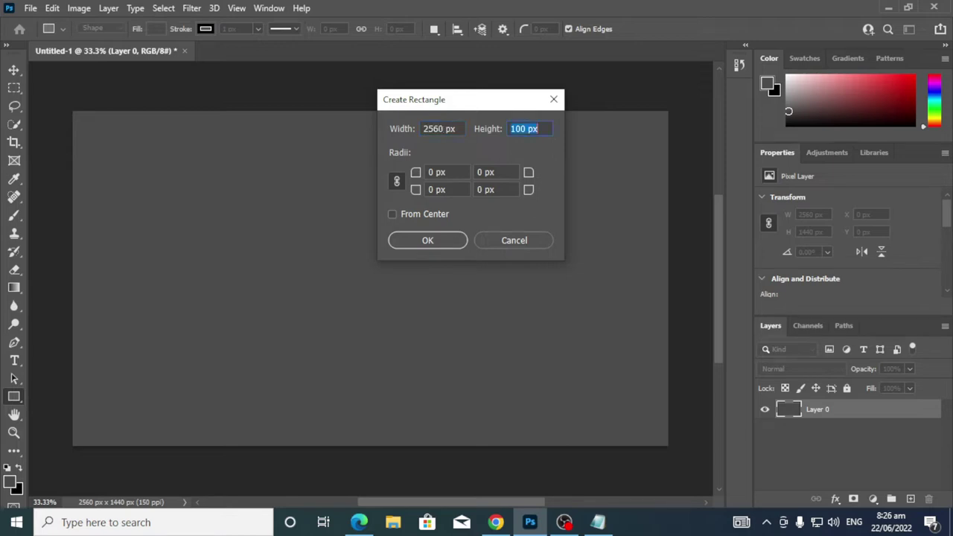
pyautogui.press('Left')
pyautogui.press('BackSpace')
pyautogui.press('BackSpace')
pyautogui.press('BackSpace')
pyautogui.write('423')
pyautogui.click(430, 240)
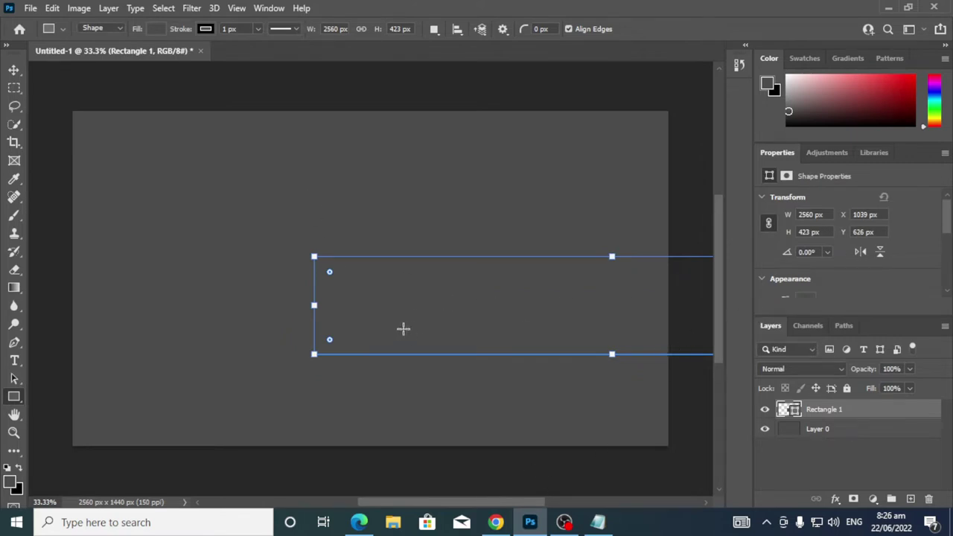
# Centre the 2560 x 423 px rectangle horizontally and vertically on the canvas
pyautogui.click(15, 72)
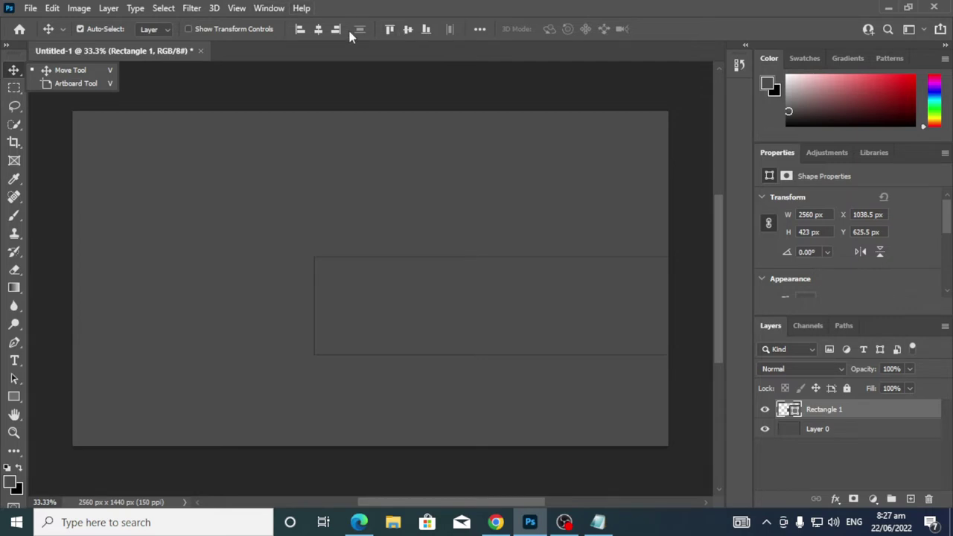
pyautogui.click(318, 29)
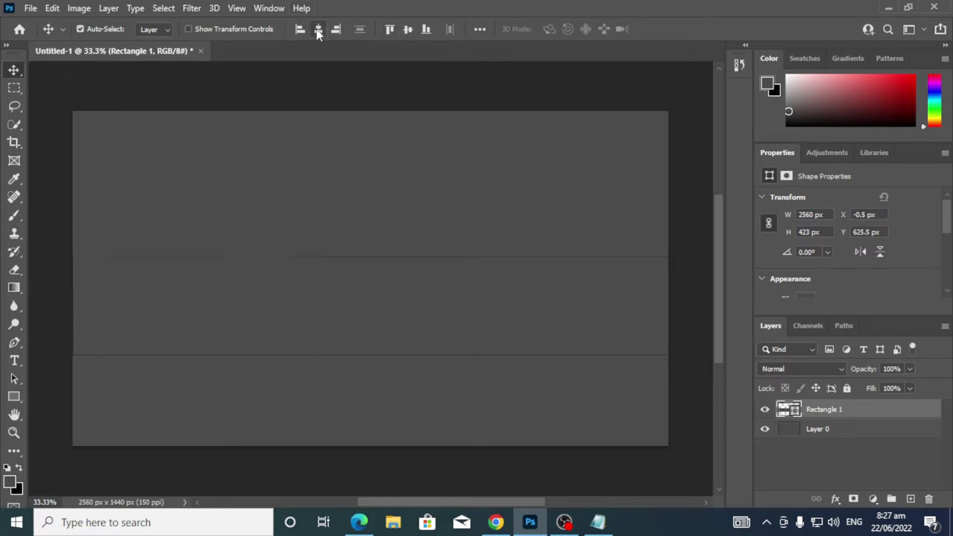
pyautogui.click(409, 30)
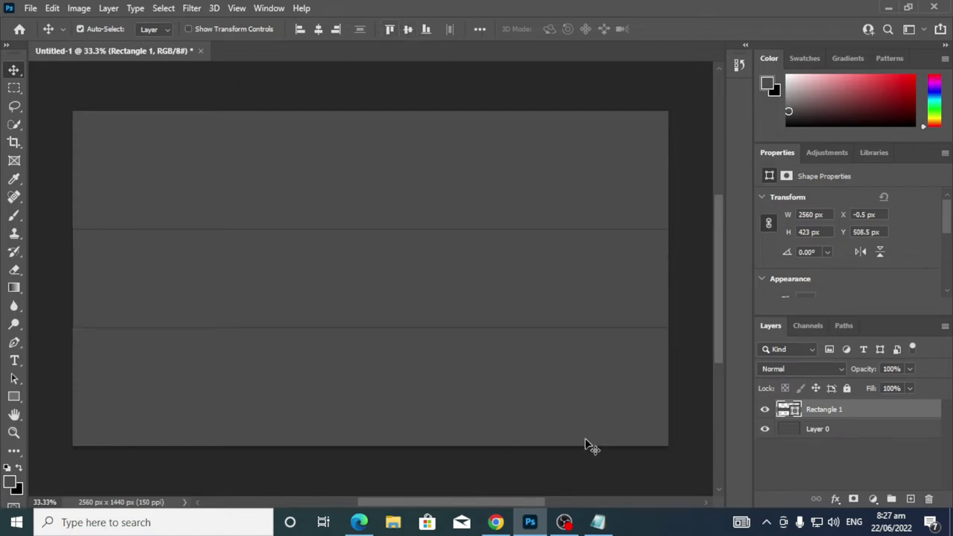
# Change the fill colour of the centred rectangle to near-white fffdfd
pyautogui.doubleClick(789, 410)
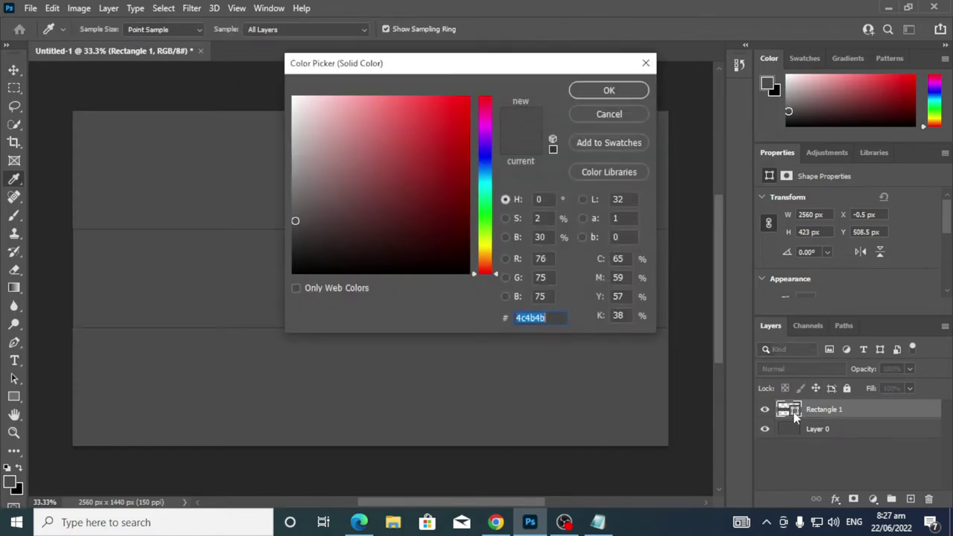
pyautogui.moveTo(310, 220); pyautogui.dragTo(292, 96)
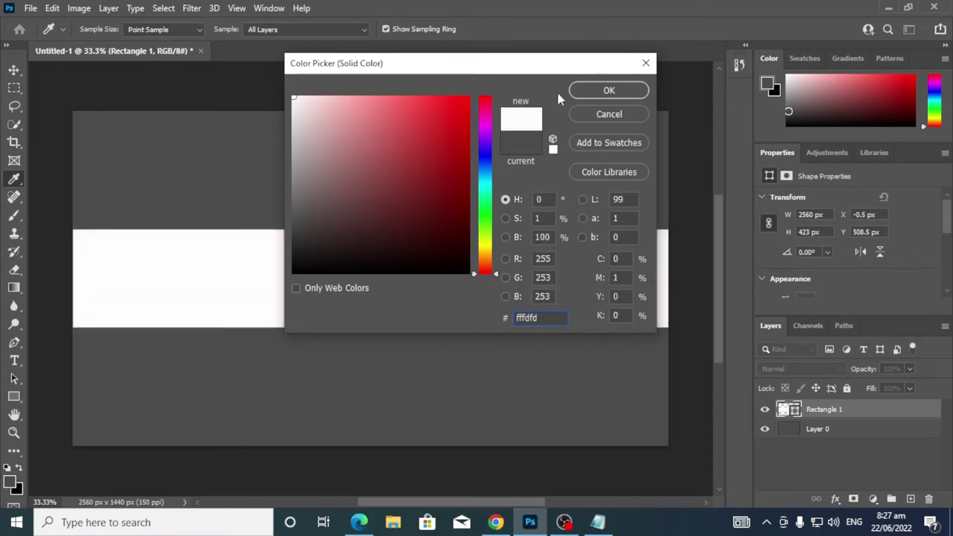
pyautogui.click(609, 90)
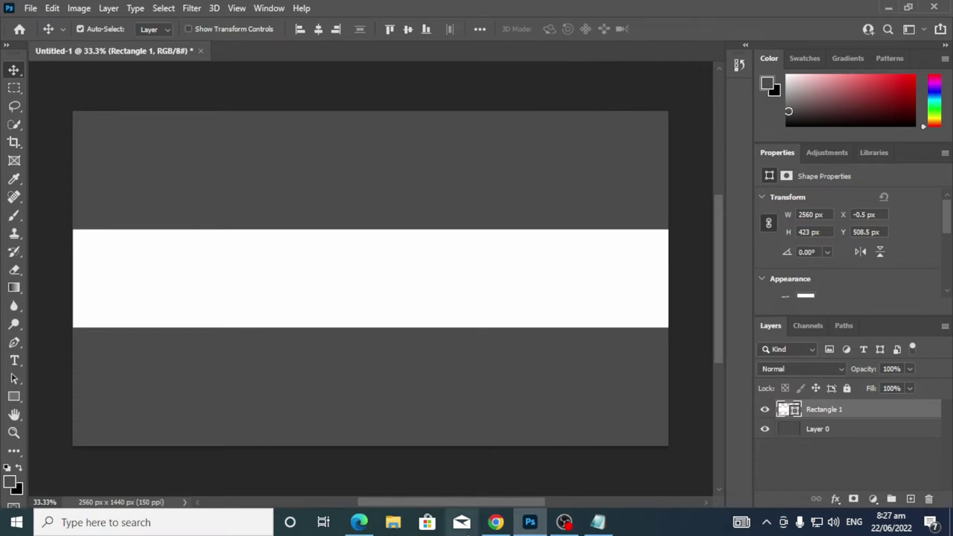
# Start a second rectangle and copy the width 1855 from the size list in Notepad
pyautogui.click(598, 522)
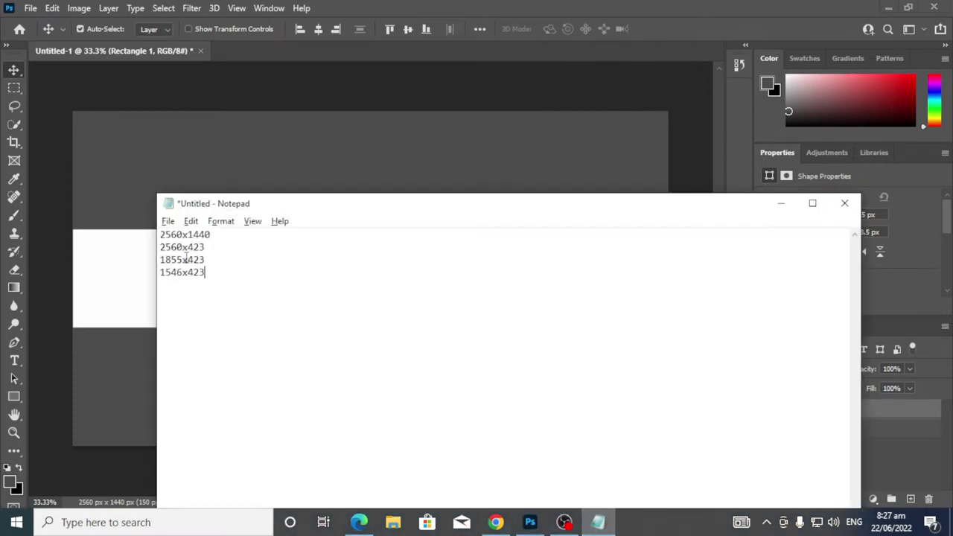
pyautogui.click(781, 203)
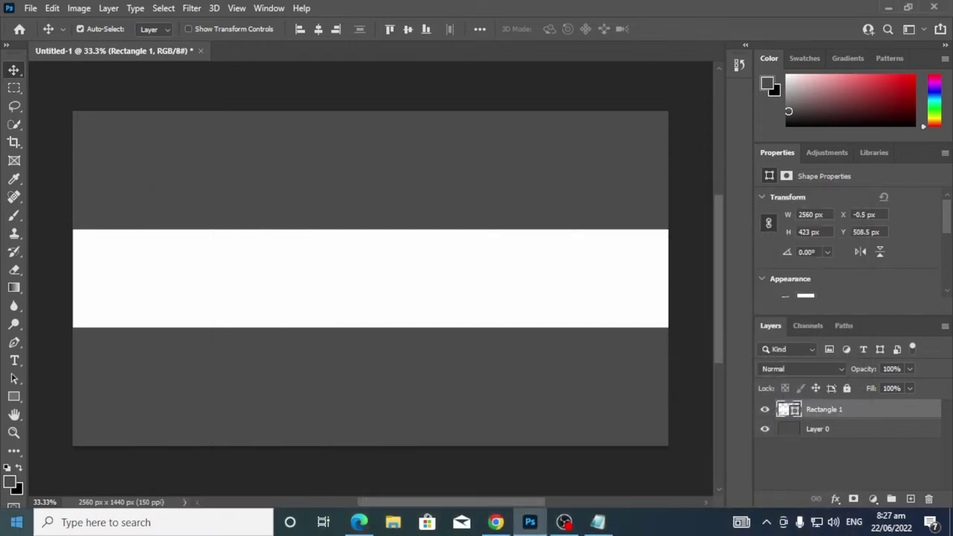
pyautogui.click(15, 400)
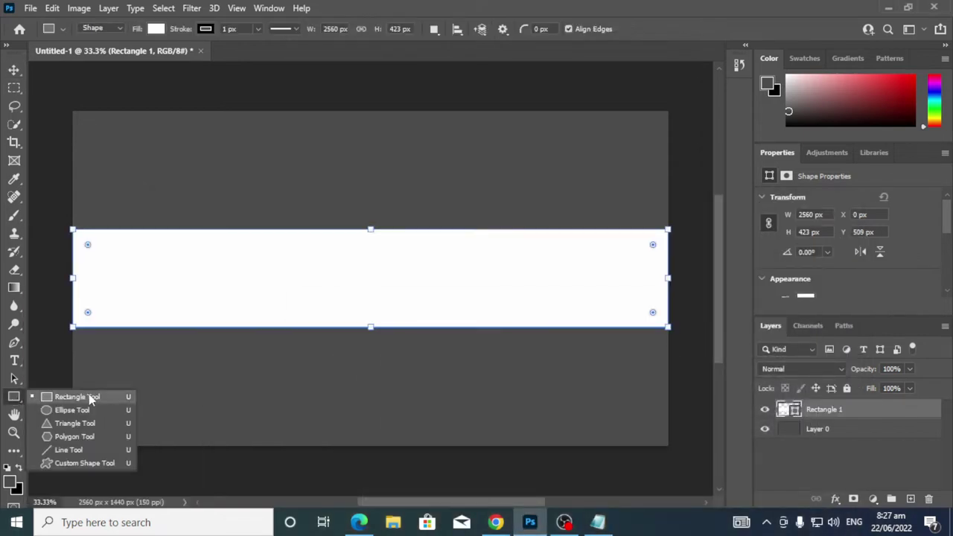
pyautogui.click(91, 396)
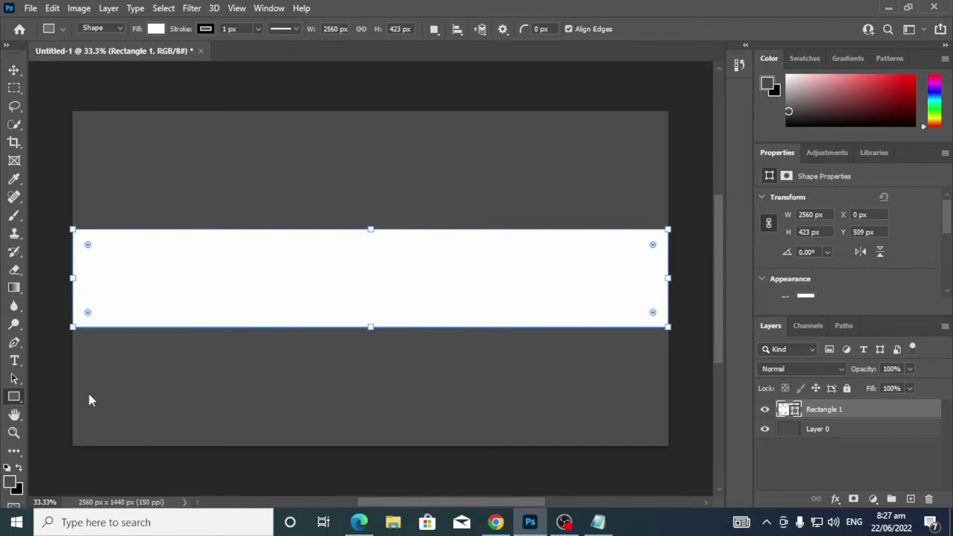
pyautogui.click(339, 266)
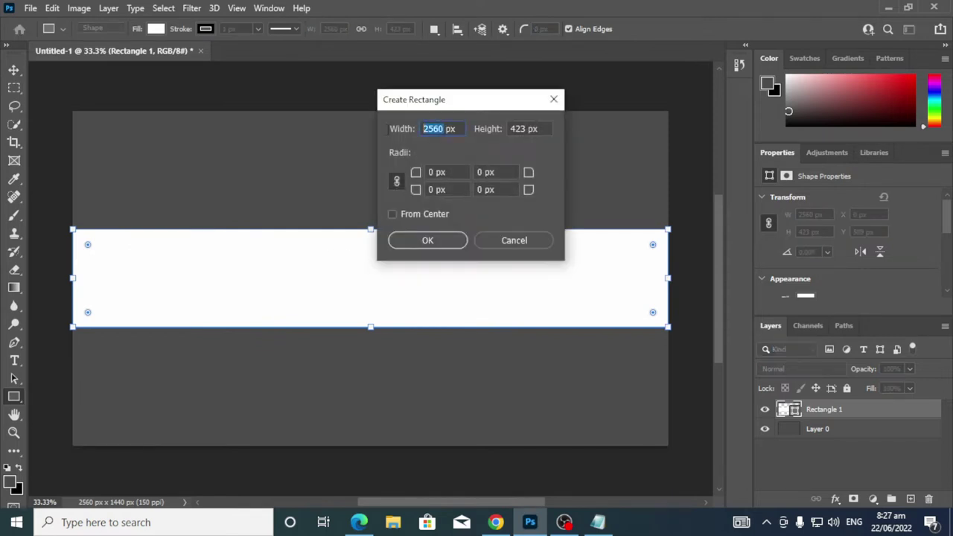
pyautogui.click(598, 522)
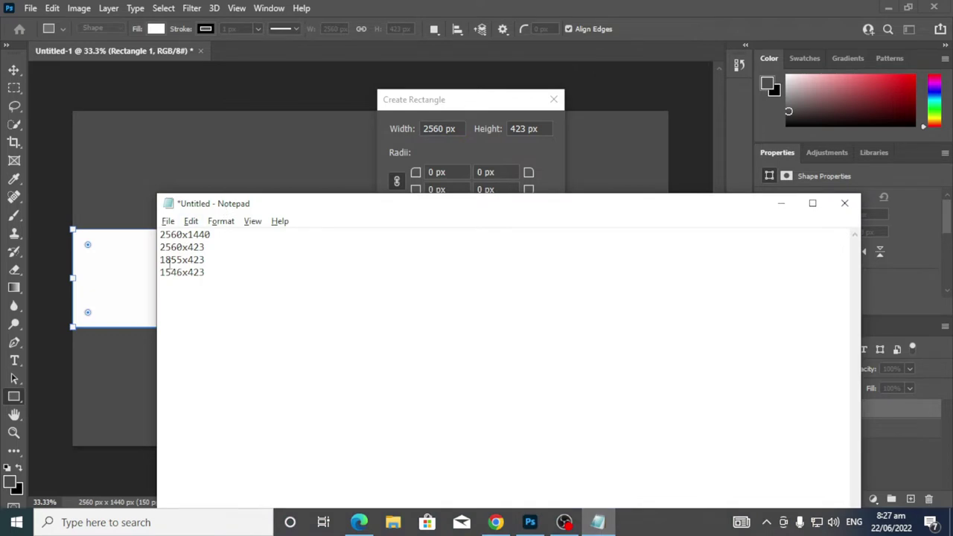
pyautogui.moveTo(181, 260); pyautogui.dragTo(131, 278)
pyautogui.moveTo(182, 259); pyautogui.dragTo(157, 261)
pyautogui.hotkey('ctrl', 'c')
# Switch back to Photoshop, paste 1855 px as the rectangle width and create the shape with a 423 px height
pyautogui.click(449, 128)
pyautogui.click(441, 128)
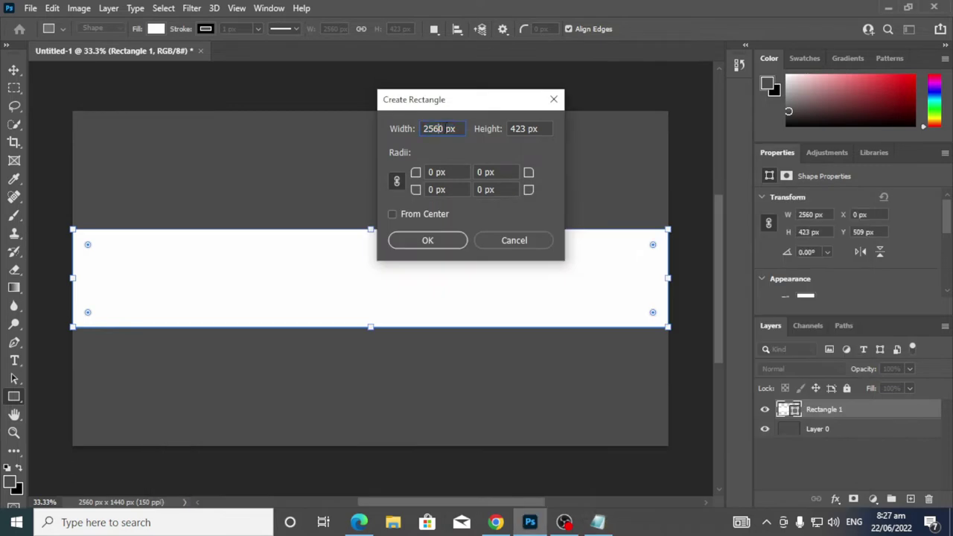
pyautogui.hotkey('ctrl', 'a')
pyautogui.hotkey('ctrl', 'v')
pyautogui.click(447, 242)
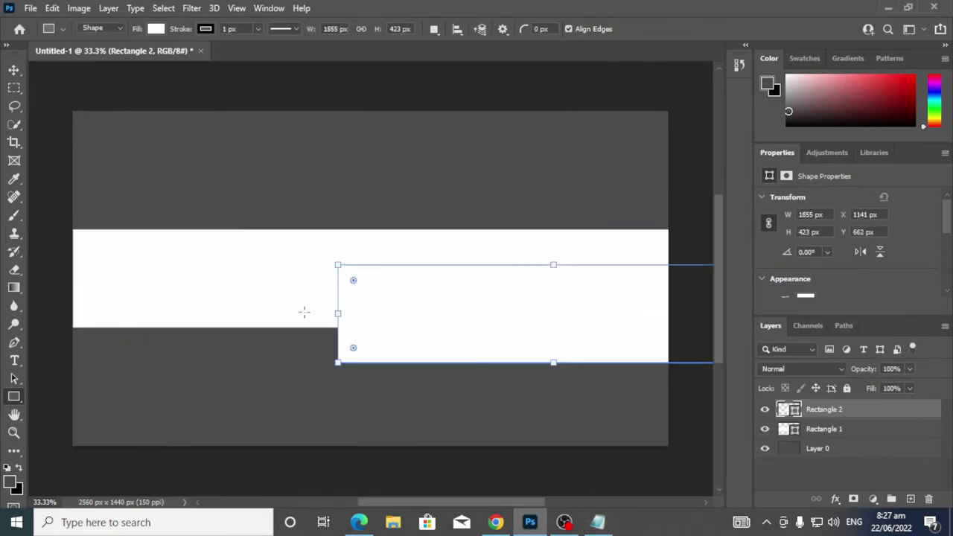
# Remove the stroke from the new 1855 x 423 px rectangle
pyautogui.click(205, 29)
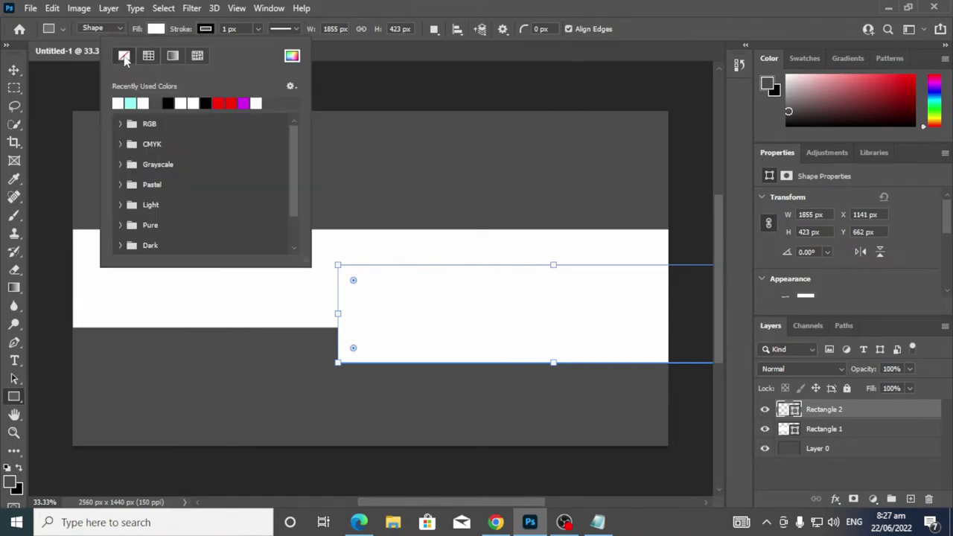
pyautogui.click(123, 55)
pyautogui.click(450, 6)
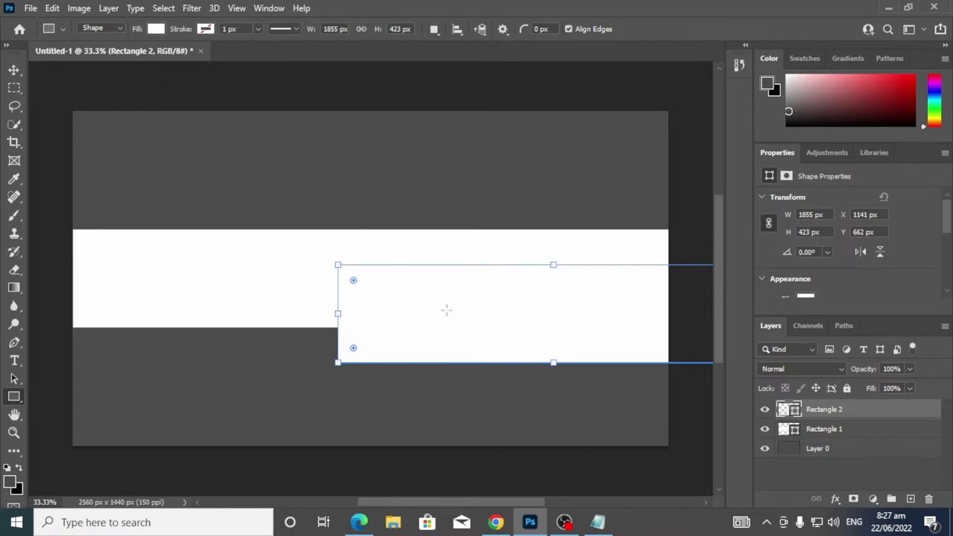
# Recolour the 1855 x 423 px rectangle to a medium blue with a hue of about 213°
pyautogui.doubleClick(792, 414)
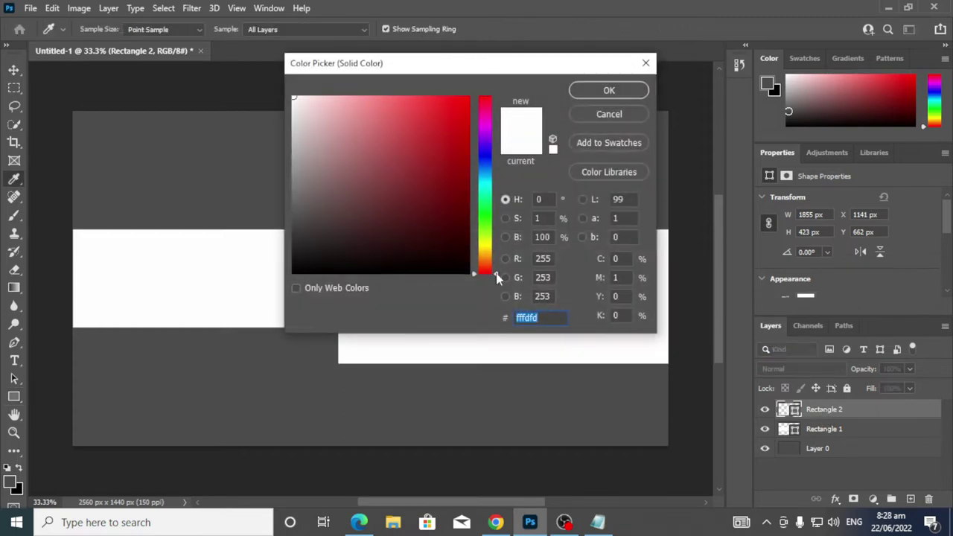
pyautogui.moveTo(496, 273); pyautogui.dragTo(498, 175)
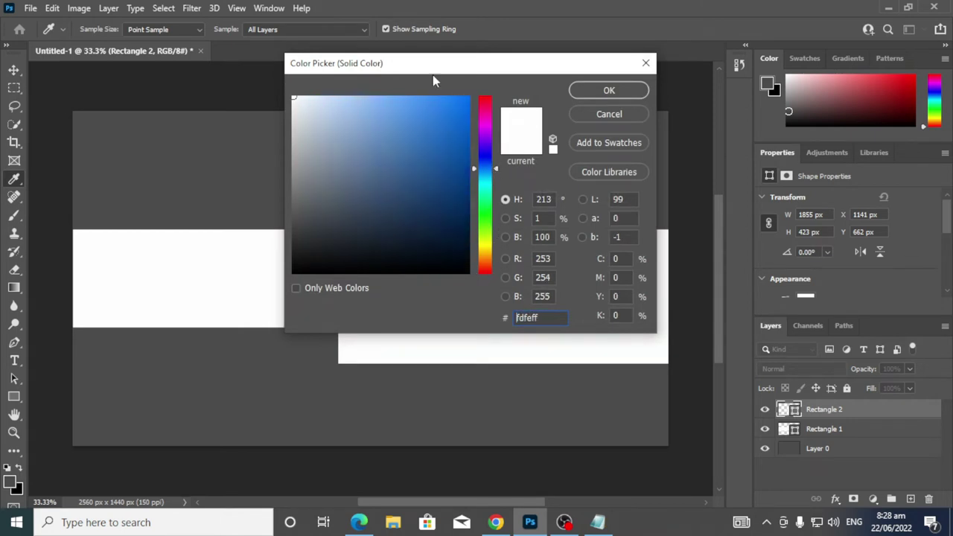
pyautogui.click(421, 98)
pyautogui.click(611, 95)
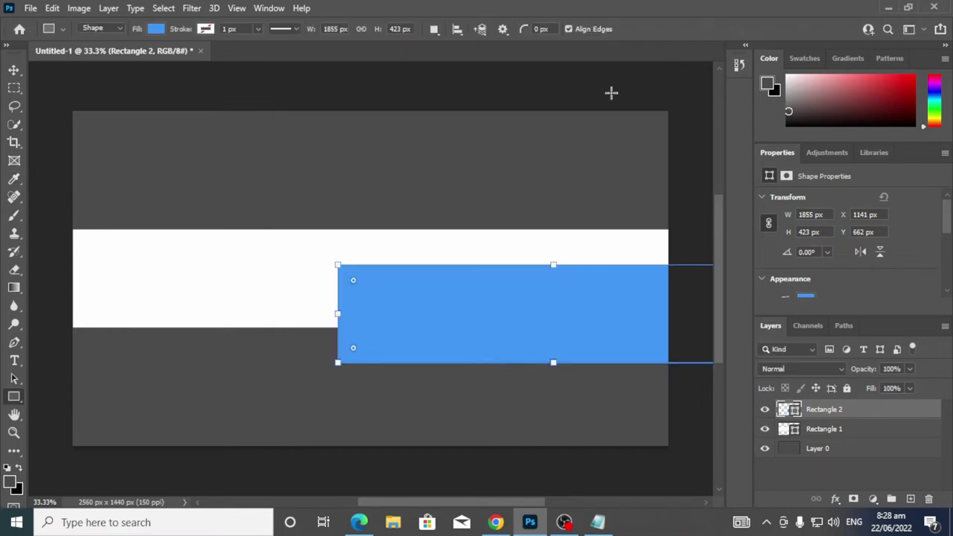
# Centre the blue rectangle horizontally and vertically on the canvas
pyautogui.click(13, 70)
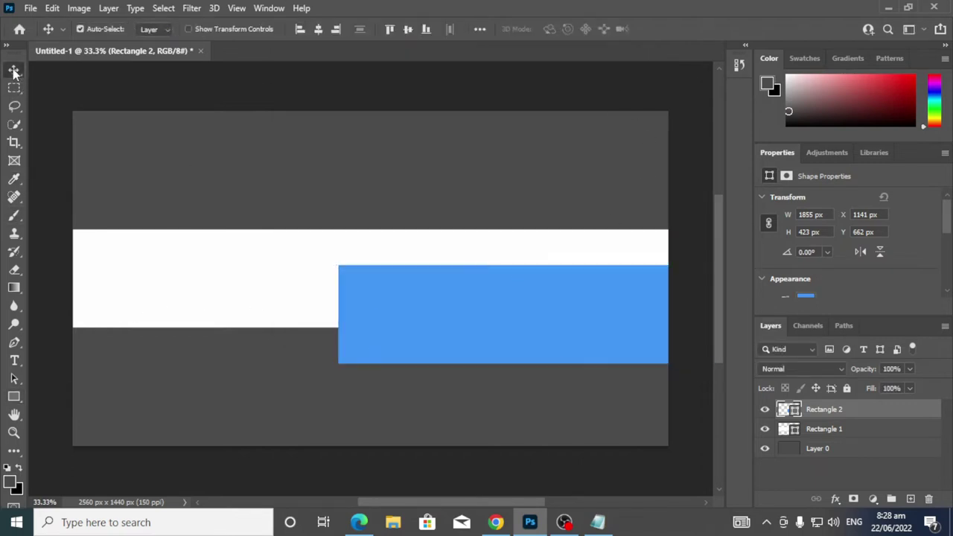
pyautogui.click(318, 29)
pyautogui.click(408, 29)
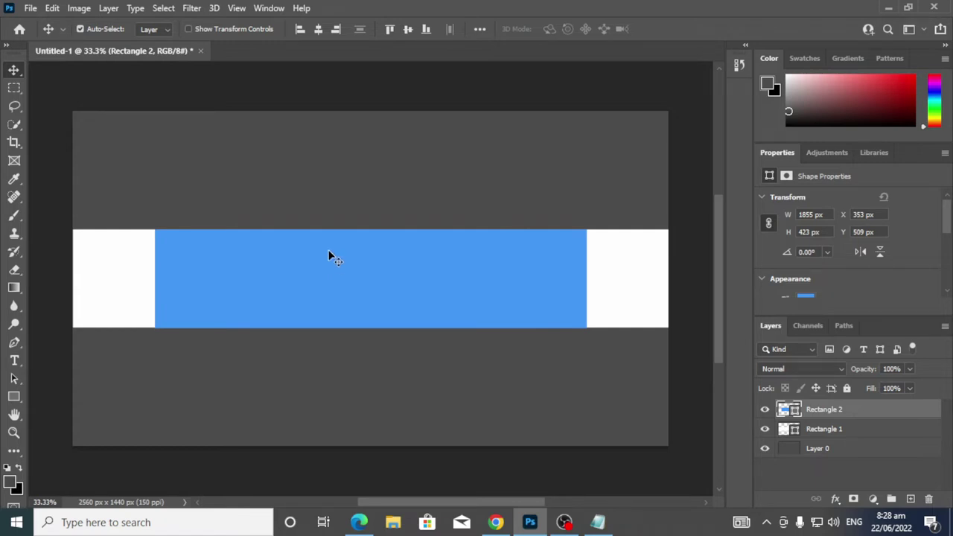
# Remove the stroke from the white 2560 x 423 px rectangle
pyautogui.click(833, 431)
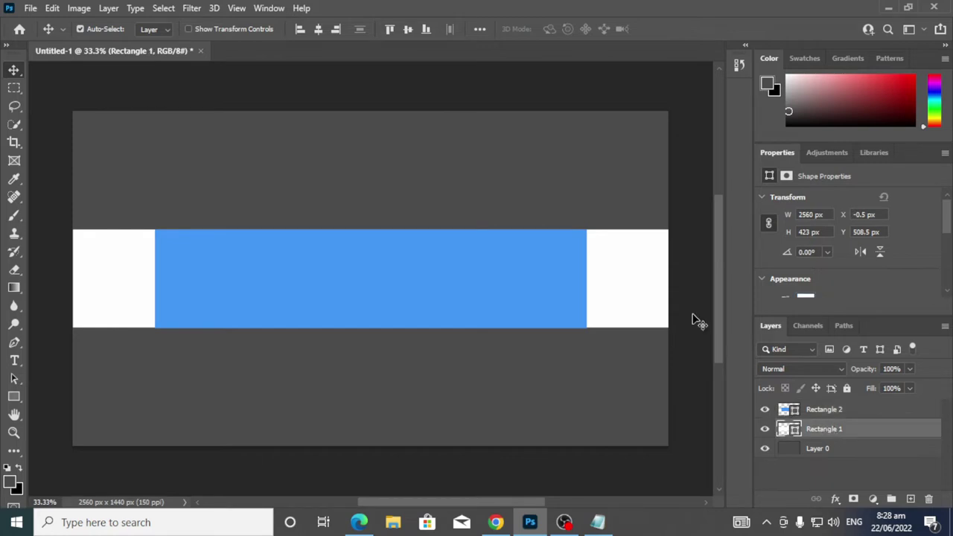
pyautogui.click(14, 396)
pyautogui.click(205, 28)
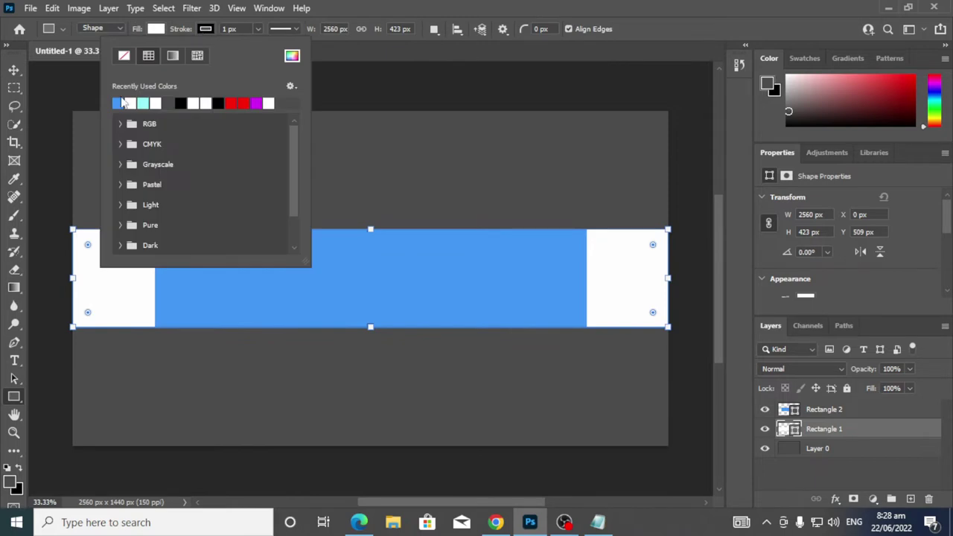
pyautogui.click(126, 55)
pyautogui.click(485, 64)
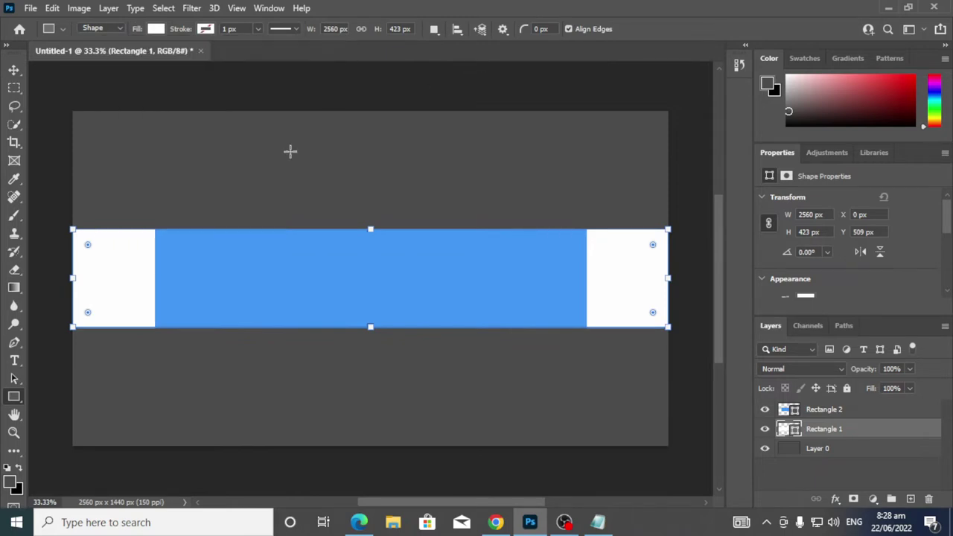
pyautogui.click(819, 410)
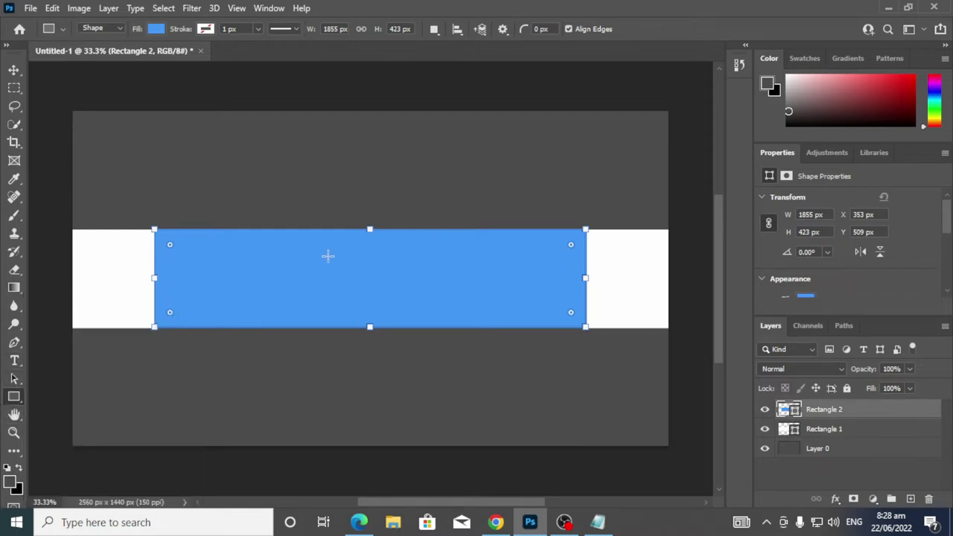
pyautogui.click(348, 190)
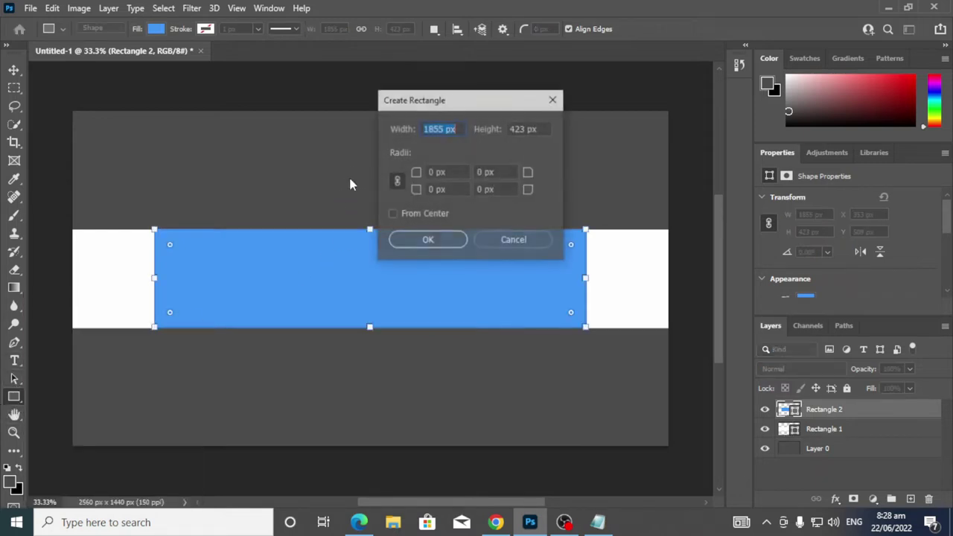
pyautogui.click(429, 240)
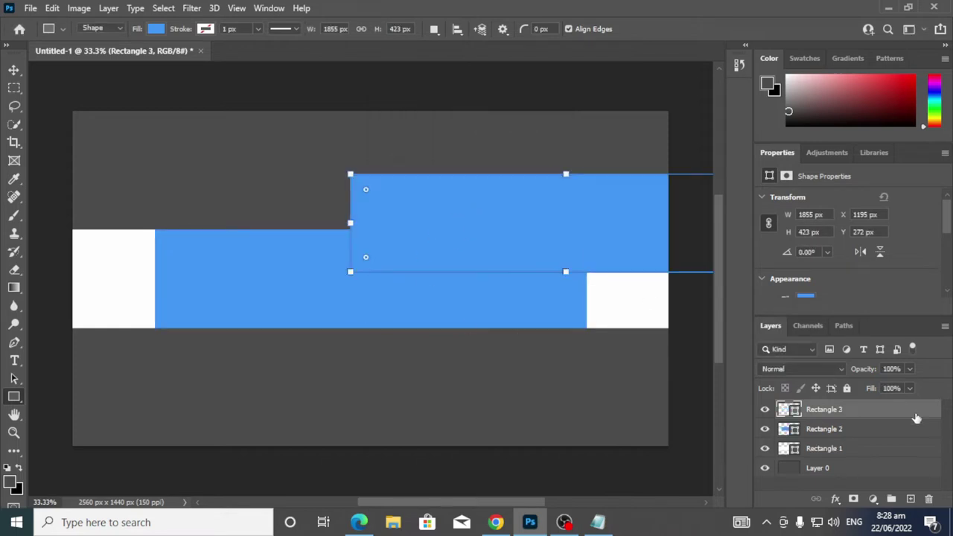
pyautogui.moveTo(883, 417); pyautogui.dragTo(929, 499)
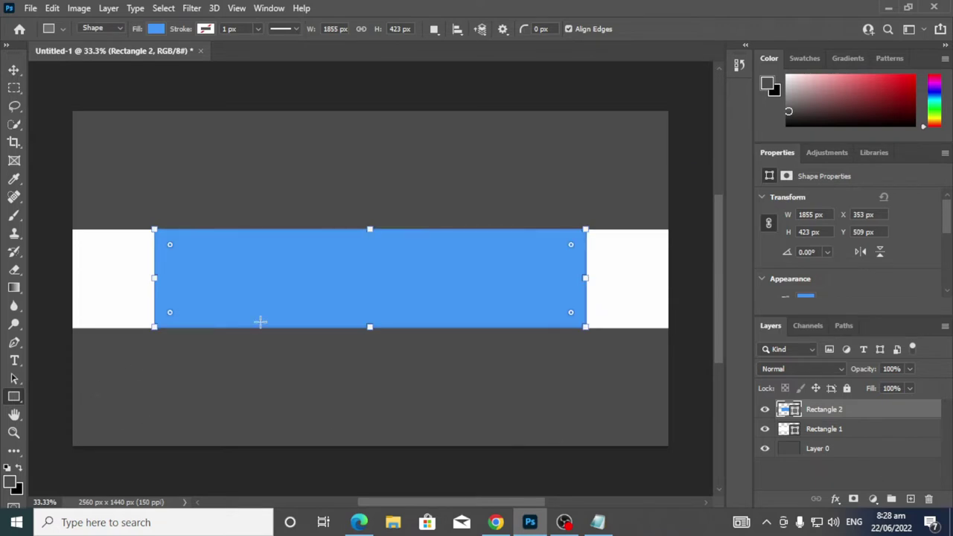
# Start another rectangle at a set size on the canvas, and copy the width 1546 from the size list in Notepad
pyautogui.click(347, 198)
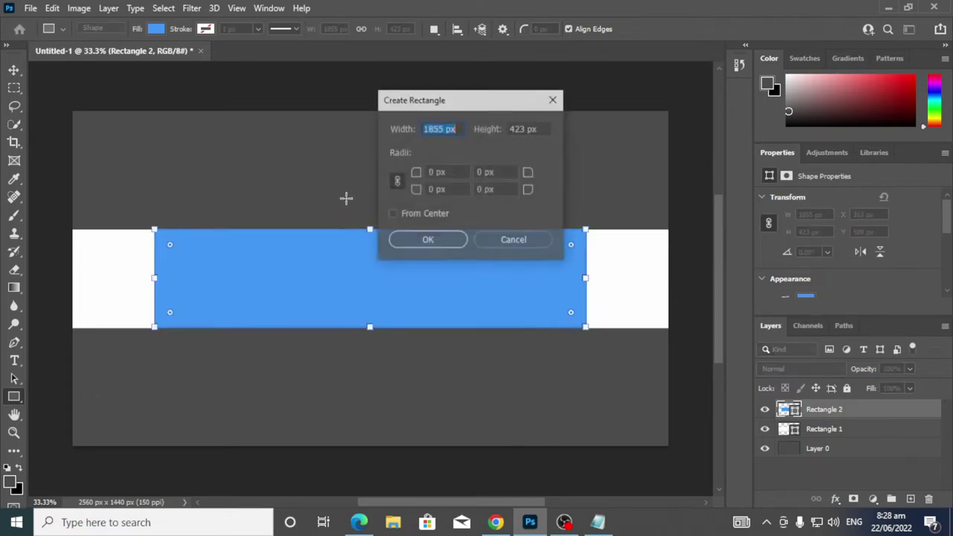
pyautogui.click(598, 522)
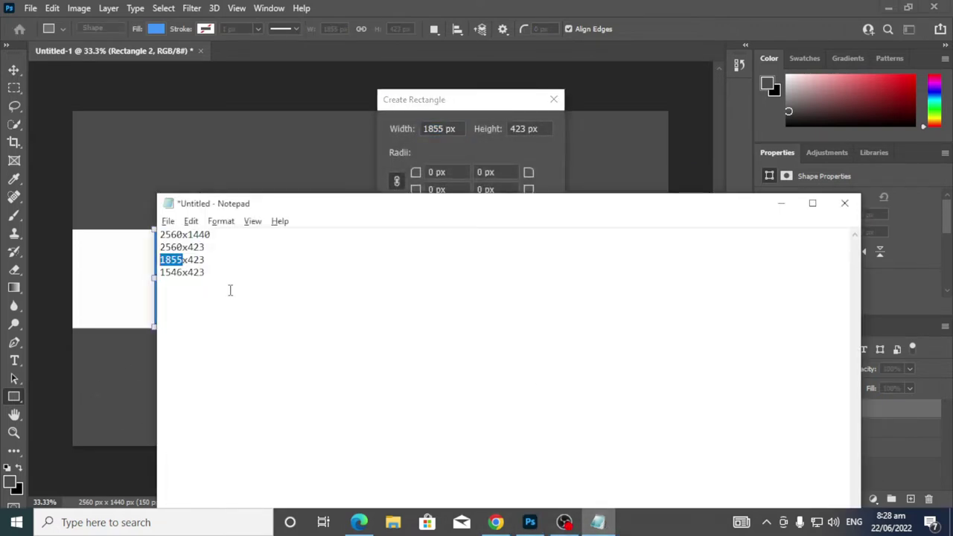
pyautogui.click(181, 273)
pyautogui.hotkey('shift', 'Home')
pyautogui.hotkey('ctrl', 'c')
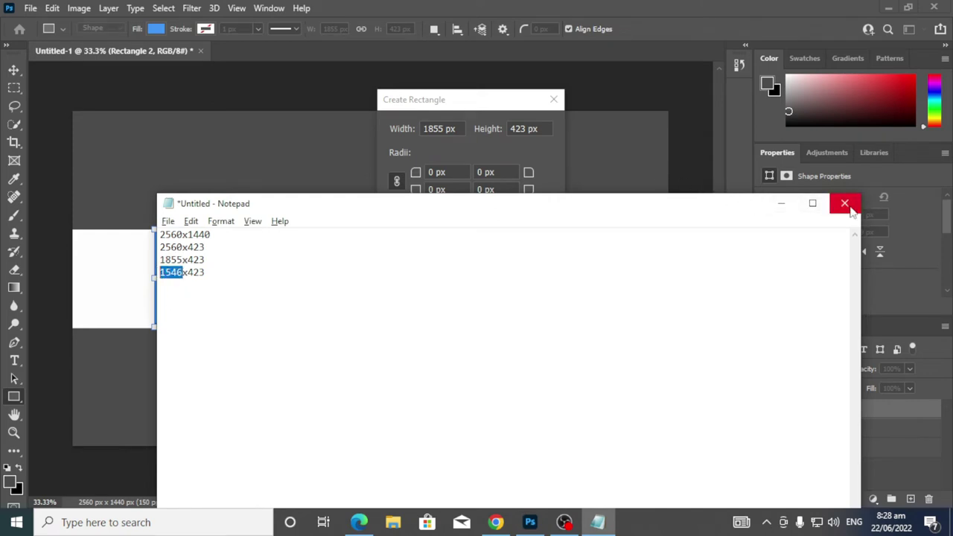
# Return to Photoshop, paste 1546 px as the rectangle width and create the shape with a 423 px height
pyautogui.click(781, 203)
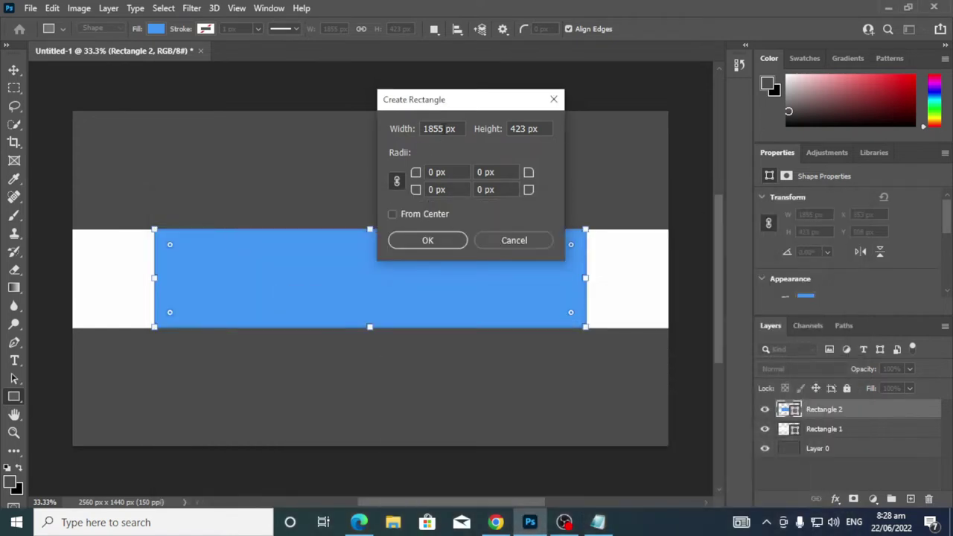
pyautogui.hotkey('ctrl', 'a')
pyautogui.hotkey('ctrl', 'v')
pyautogui.click(442, 245)
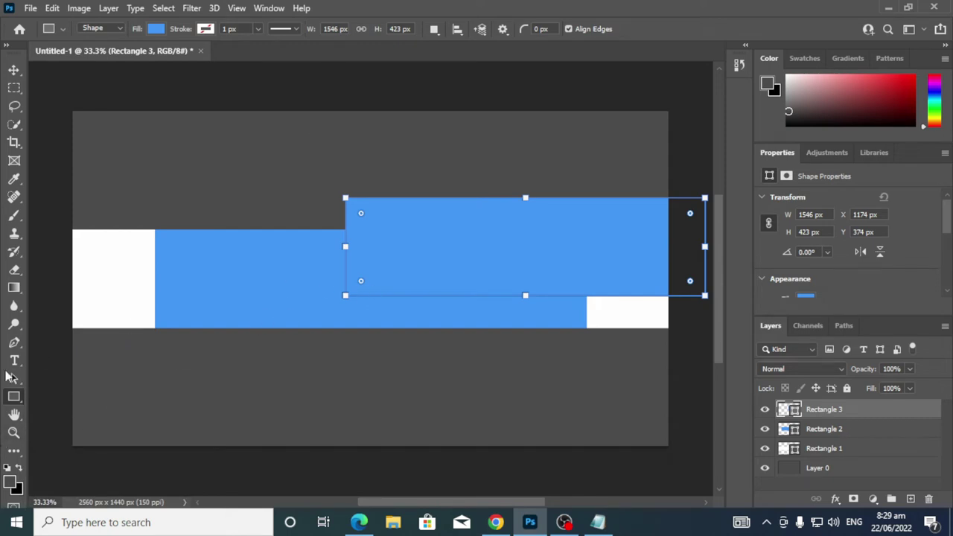
# Centre the 1546 x 423 px rectangle horizontally and vertically on the canvas
pyautogui.click(13, 72)
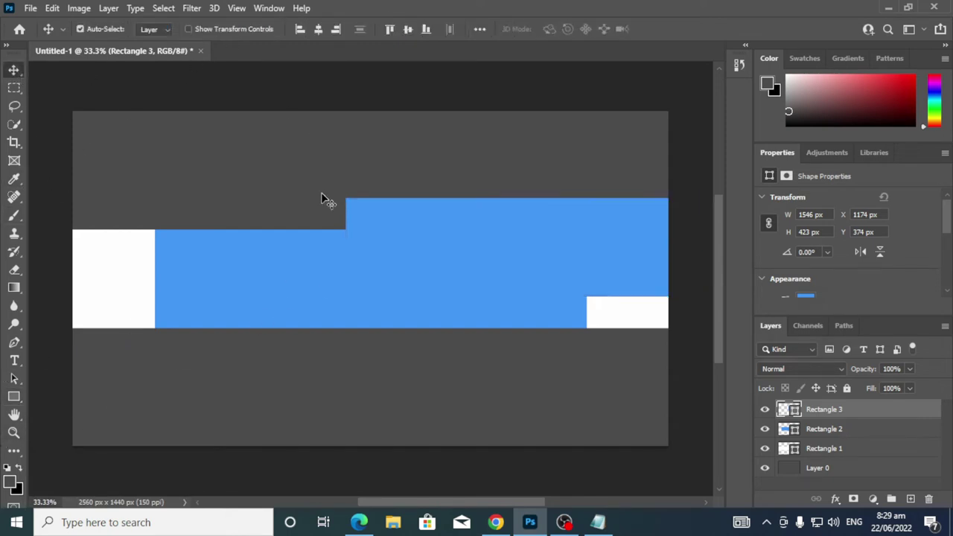
pyautogui.click(318, 29)
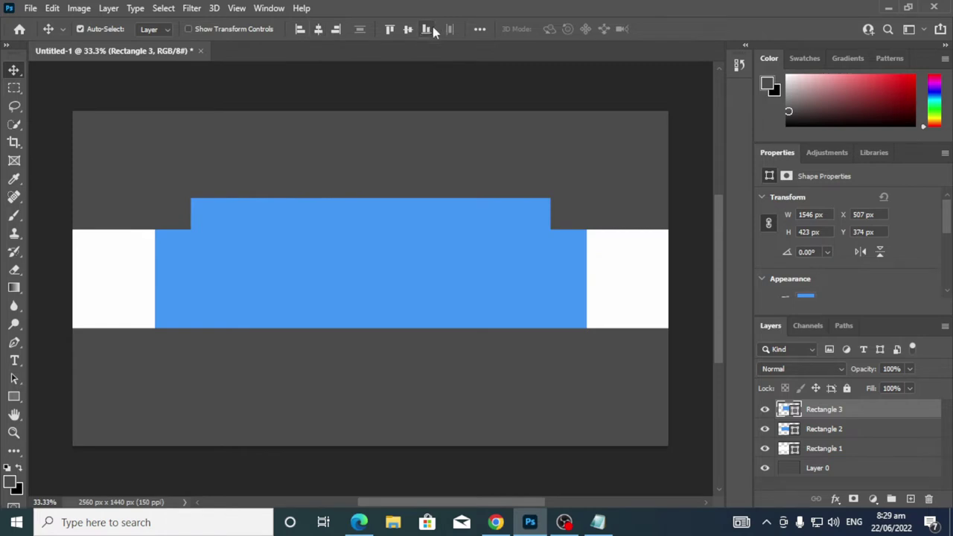
pyautogui.click(406, 31)
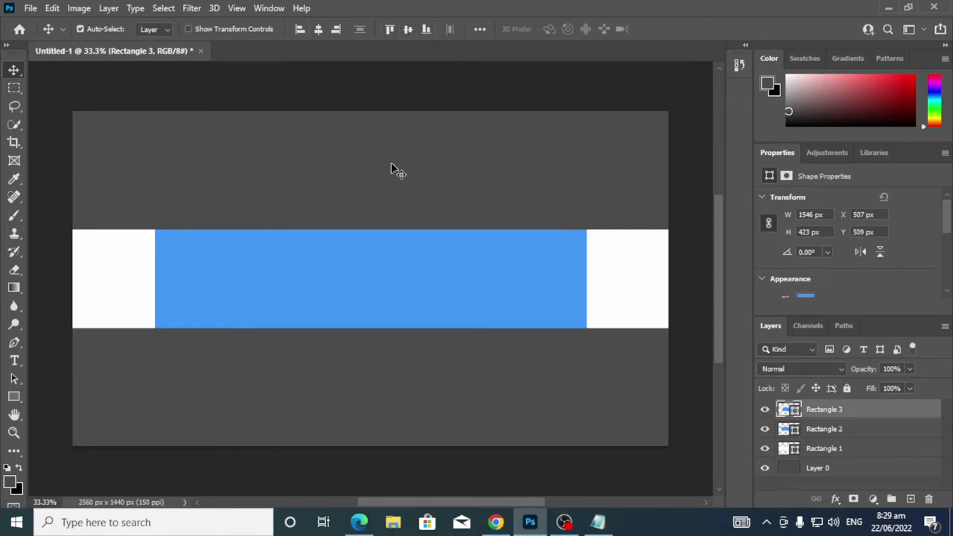
# Recolour the 1546 x 423 px rectangle to a saturated deep blue, #013dfe
pyautogui.doubleClick(795, 415)
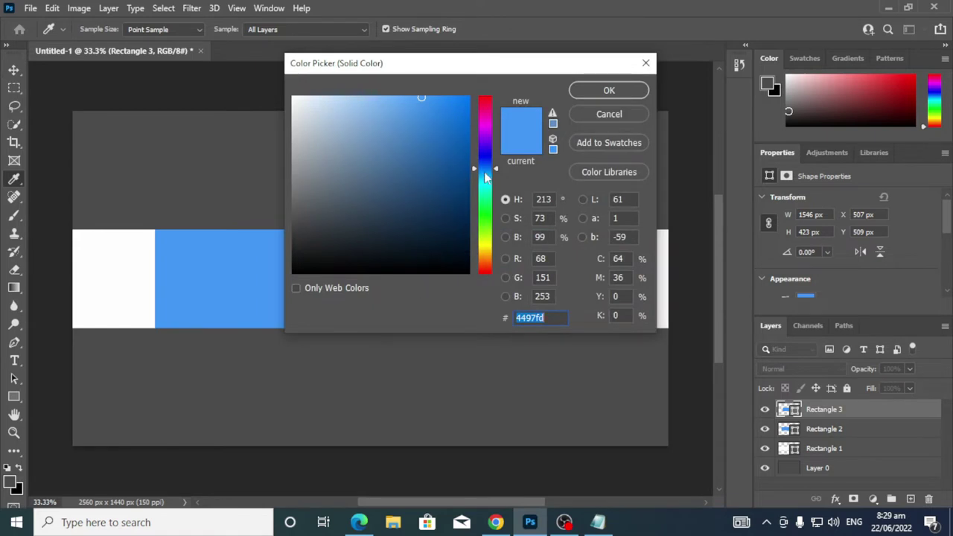
pyautogui.moveTo(497, 173); pyautogui.dragTo(497, 162)
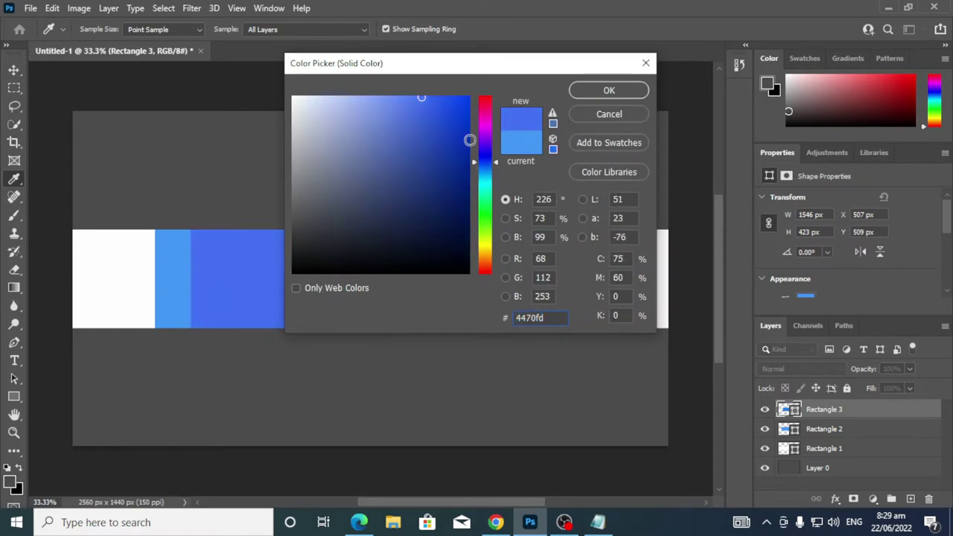
pyautogui.click(468, 97)
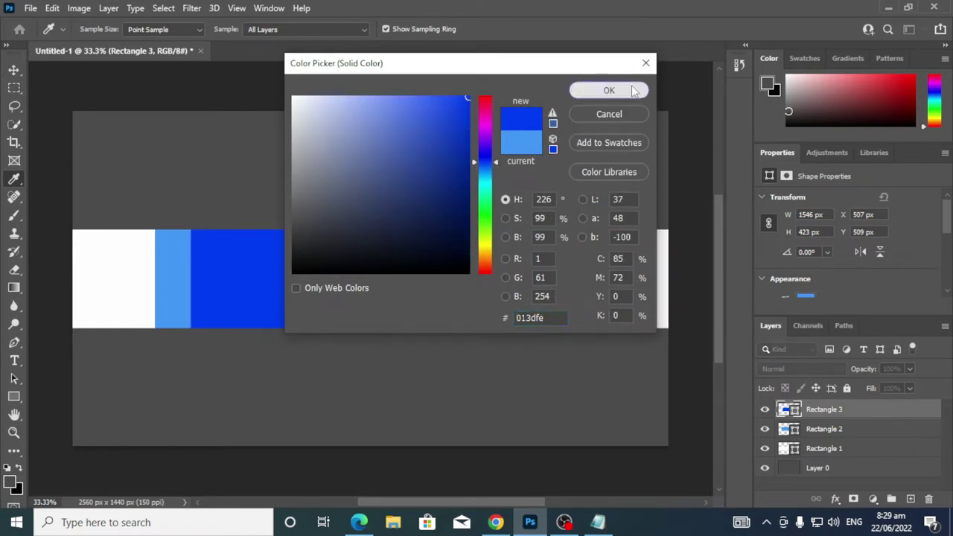
pyautogui.click(637, 92)
# Show the rulers and place guides along the canvas's left edge and the top and bottom edges of the 423 px band
pyautogui.press('ctrl')
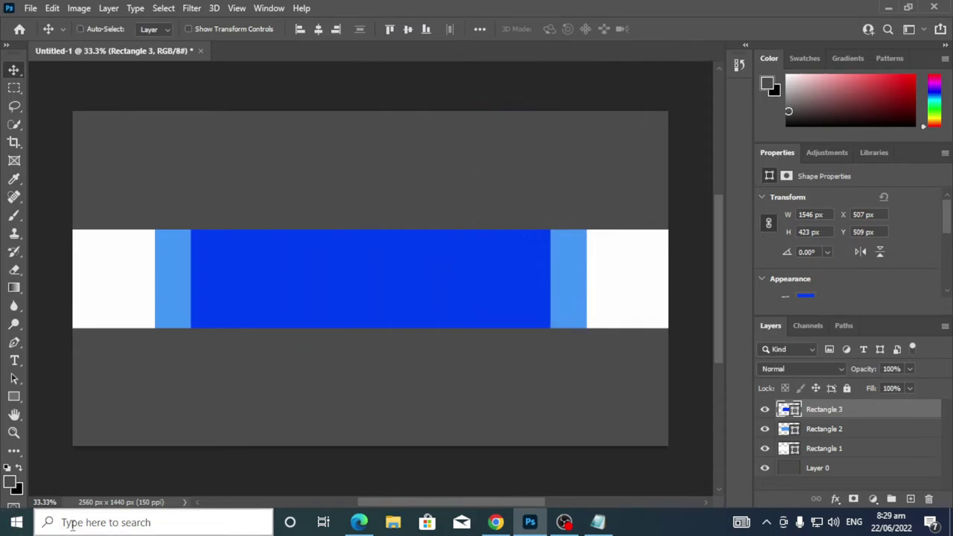
pyautogui.hotkey('ctrl', 'r')
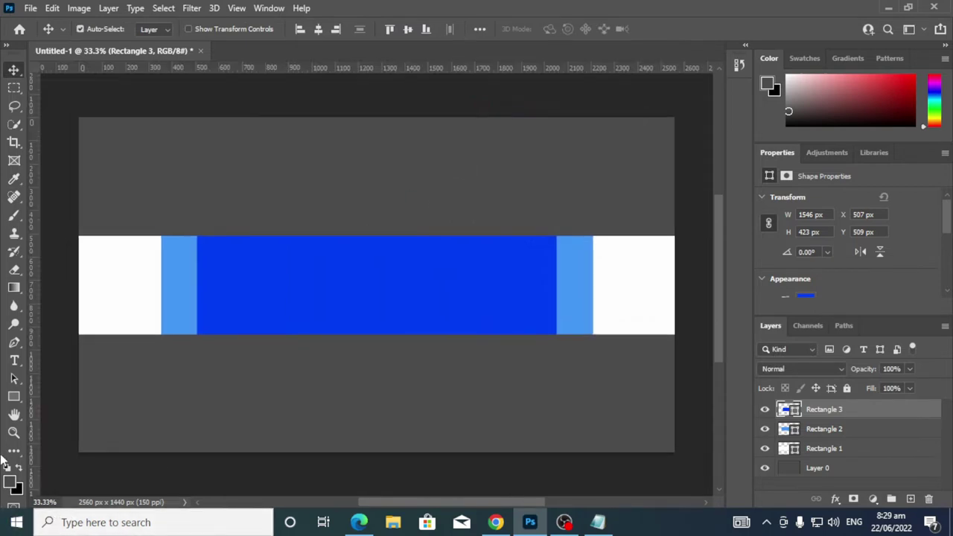
pyautogui.moveTo(32, 243); pyautogui.dragTo(79, 251)
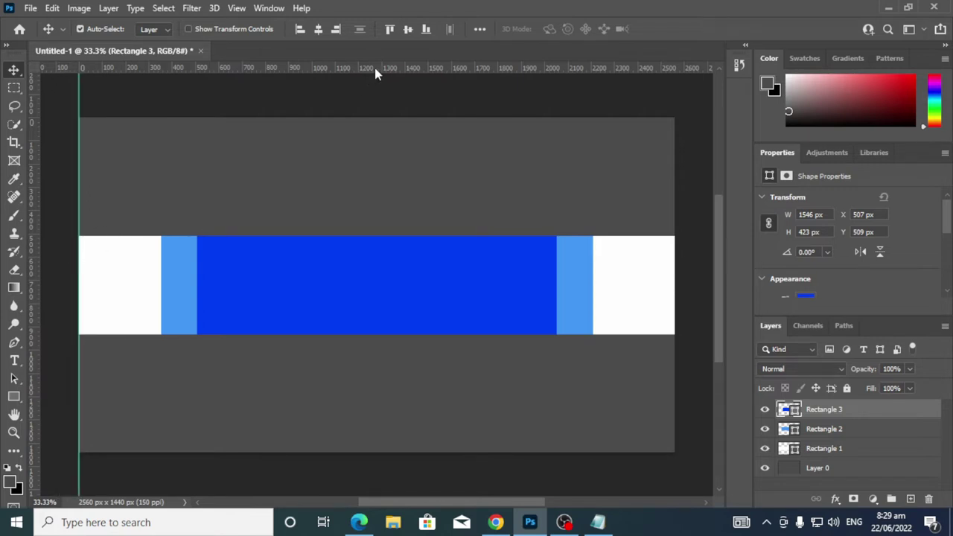
pyautogui.moveTo(375, 68); pyautogui.dragTo(389, 234)
pyautogui.moveTo(405, 68); pyautogui.dragTo(411, 334)
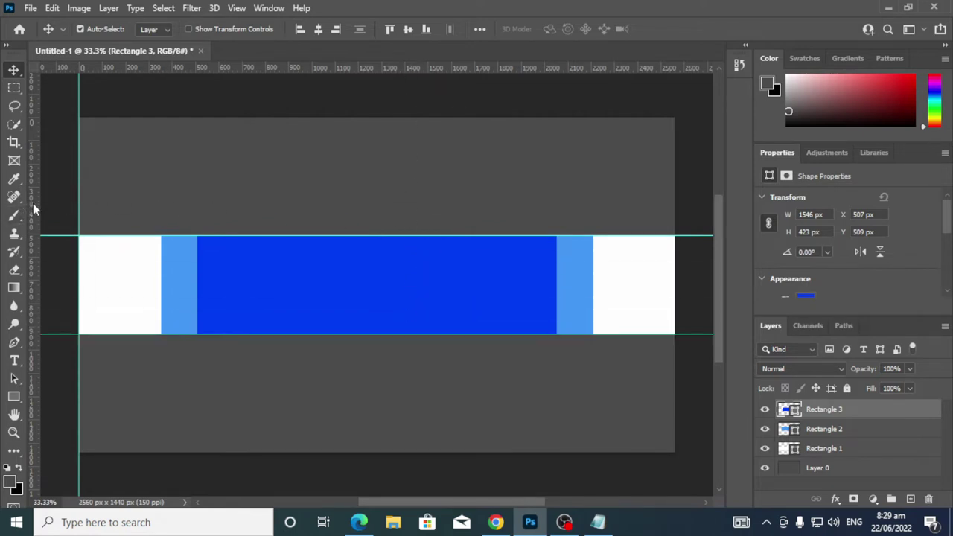
# Place vertical guides at both side edges of the 1855 px and 1546 px rectangles and at the canvas's horizontal centre
pyautogui.moveTo(33, 203); pyautogui.dragTo(161, 256)
pyautogui.moveTo(31, 253); pyautogui.dragTo(196, 273)
pyautogui.moveTo(33, 248); pyautogui.dragTo(557, 300)
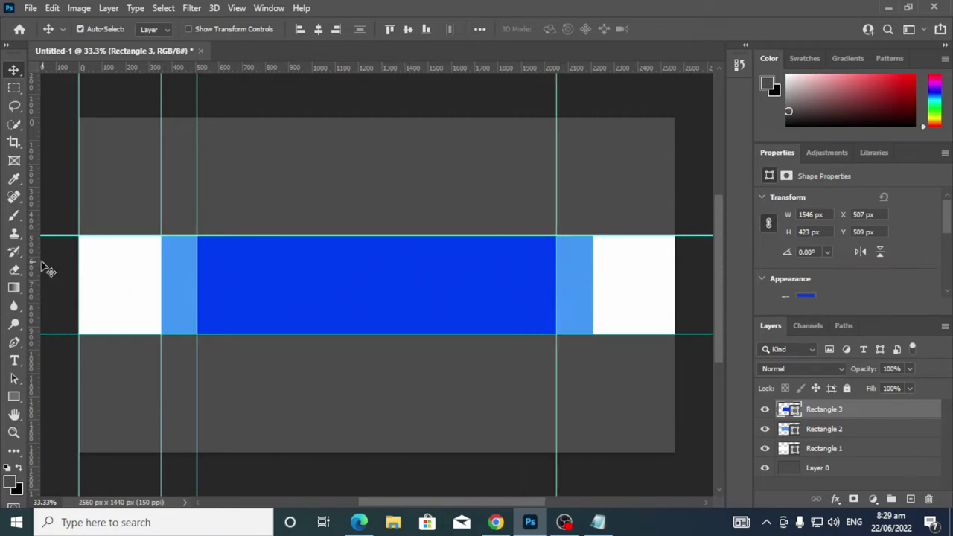
pyautogui.moveTo(34, 266); pyautogui.dragTo(593, 320)
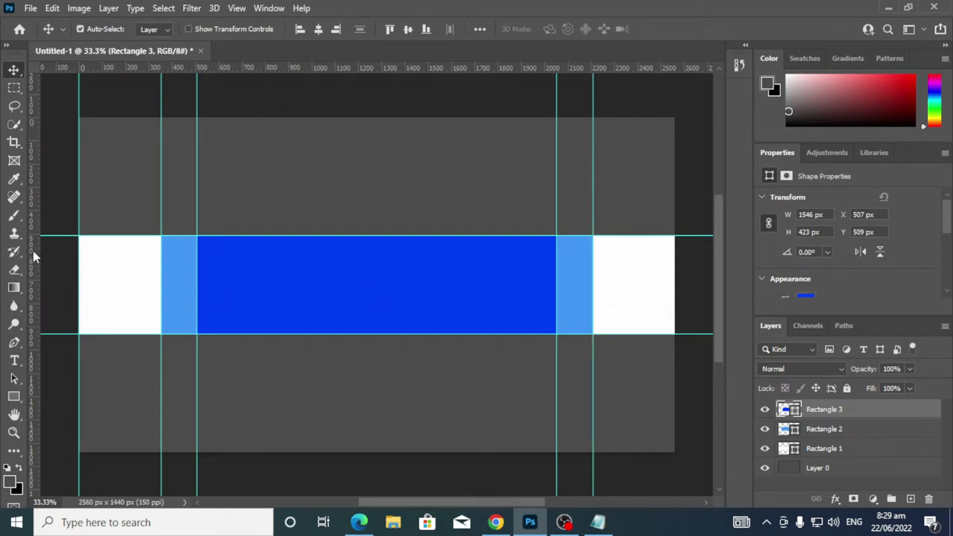
pyautogui.moveTo(32, 254); pyautogui.dragTo(377, 278)
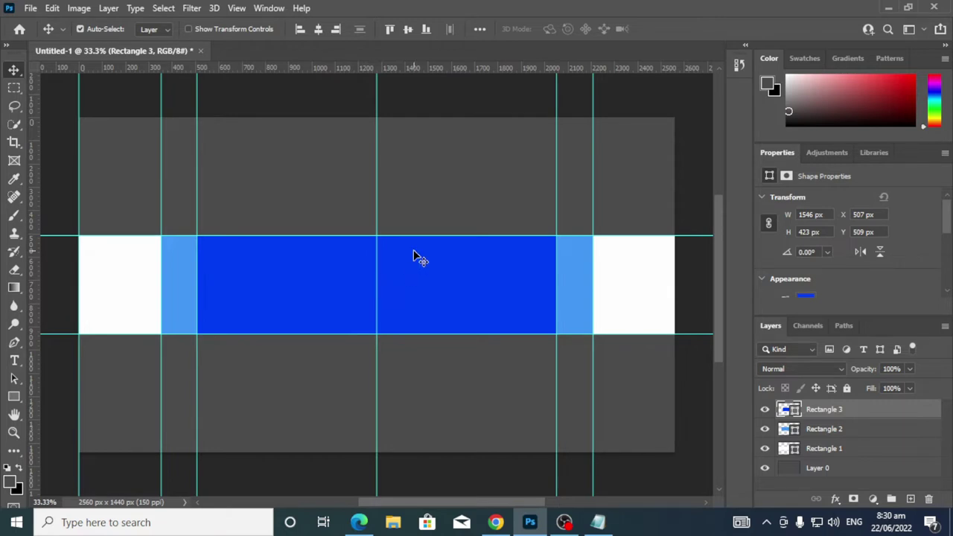
# Draw a rectangle of about 1280 x 1437 px over the canvas's left half, aligning its top edge with the canvas
pyautogui.click(15, 397)
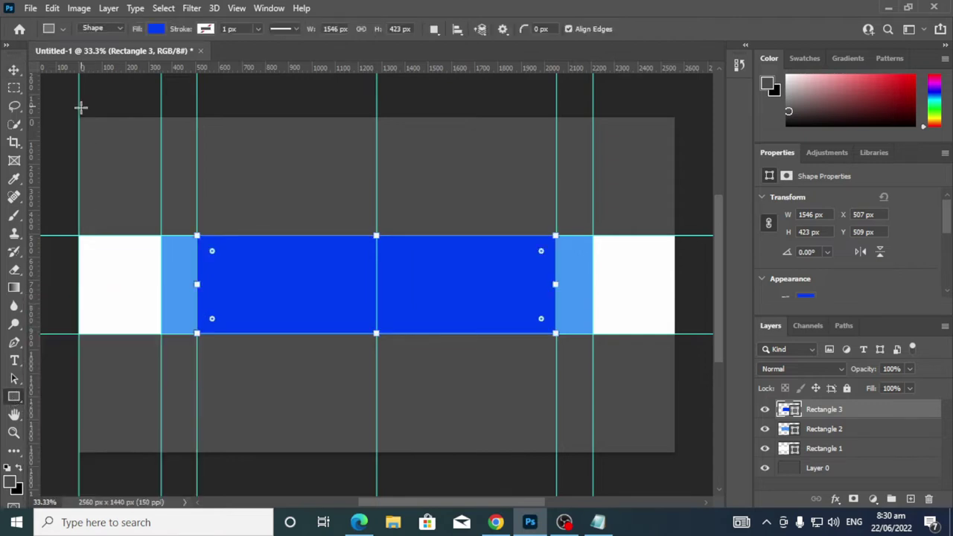
pyautogui.moveTo(75, 114); pyautogui.dragTo(372, 451)
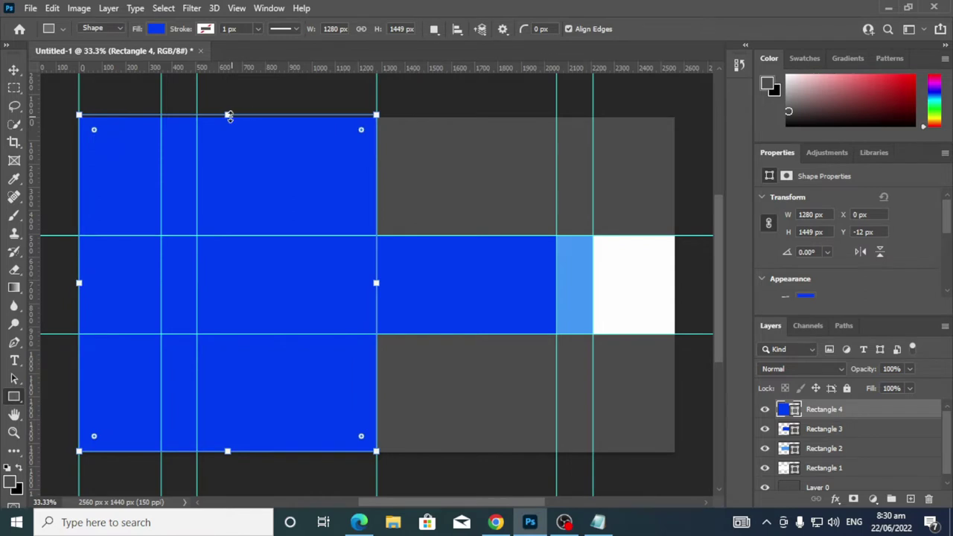
pyautogui.moveTo(228, 116); pyautogui.dragTo(228, 117)
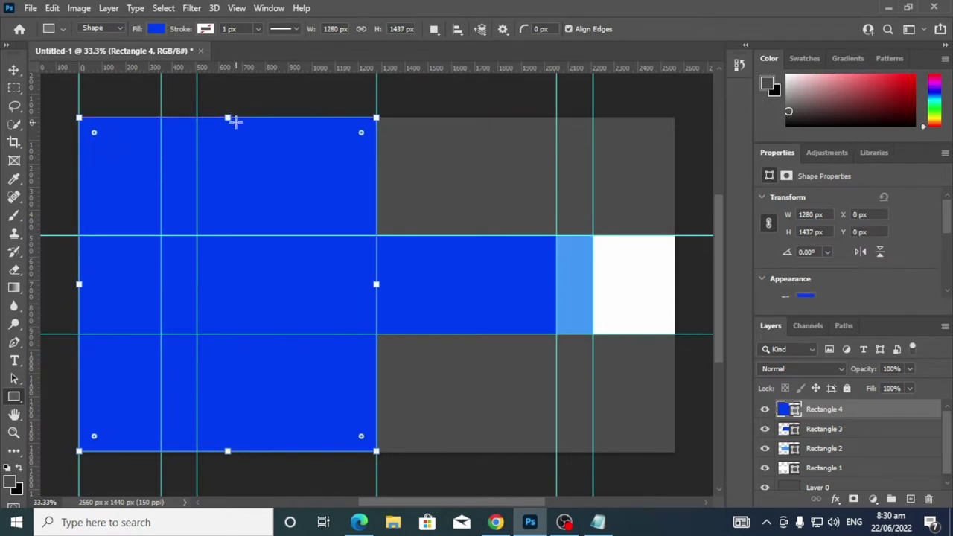
# Recolour the left-half rectangle to a bright purple, #d52ef9
pyautogui.doubleClick(795, 410)
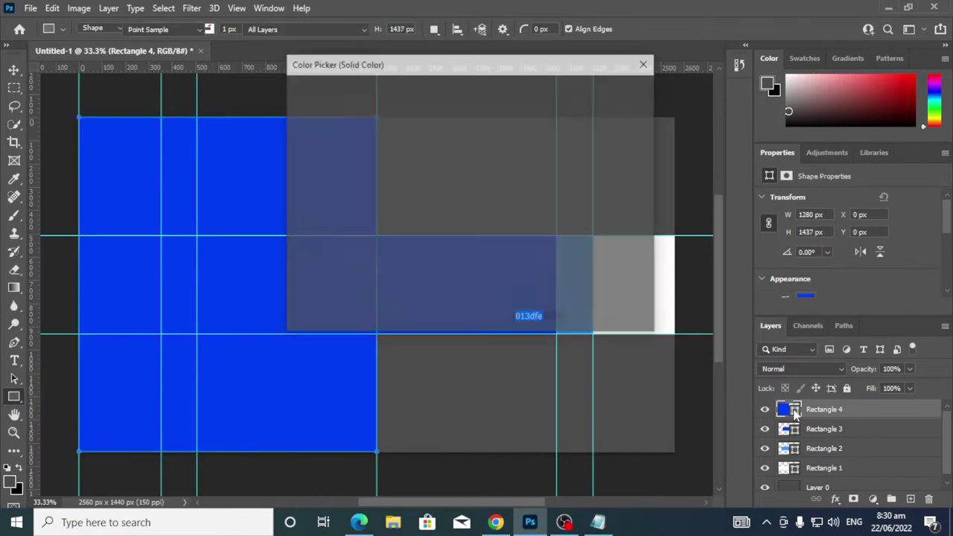
pyautogui.moveTo(485, 110); pyautogui.dragTo(492, 133)
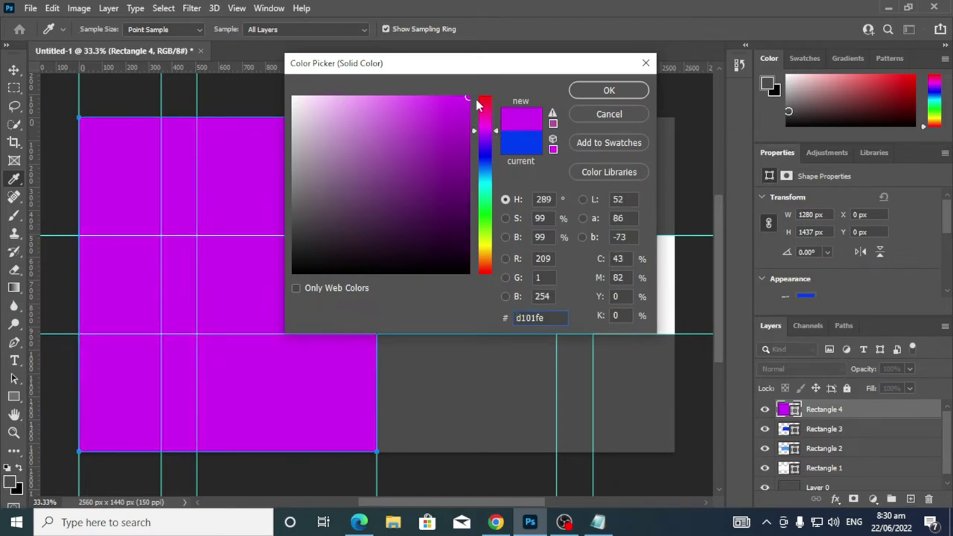
pyautogui.moveTo(465, 99)
pyautogui.mouseDown()
pyautogui.moveTo(418, 96)
pyautogui.moveTo(437, 100)
pyautogui.mouseUp()
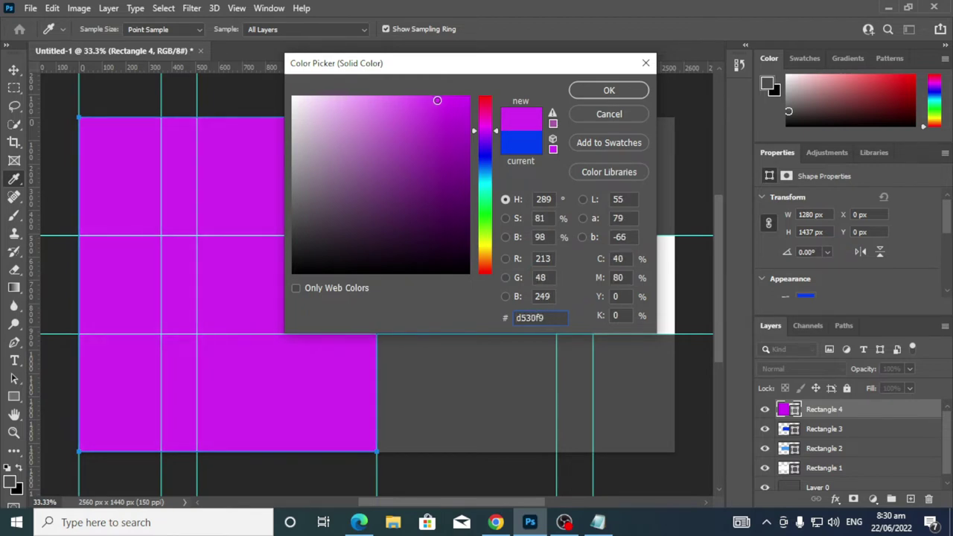
pyautogui.click(599, 91)
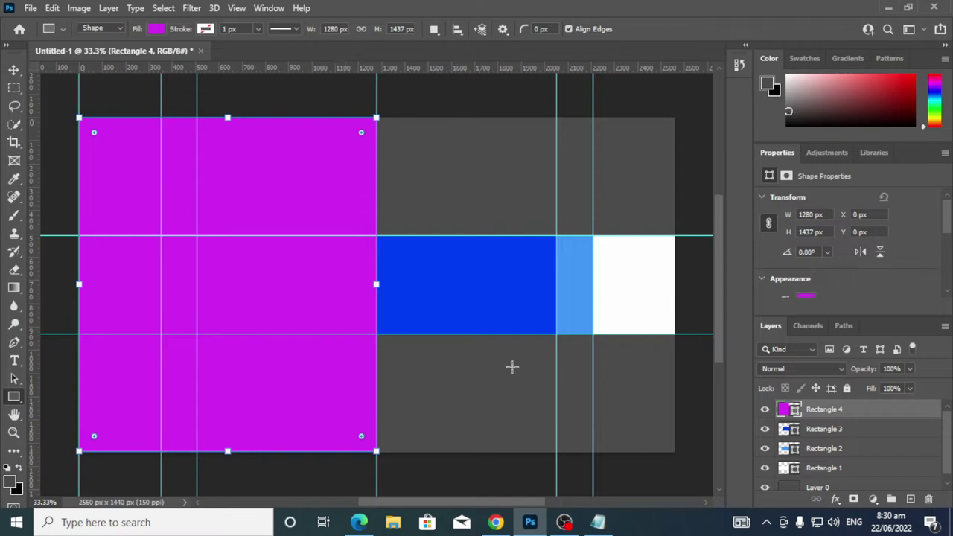
# Shift the left-half rectangle's fill hue to 323° for a bright pink, #f92eaa
pyautogui.doubleClick(795, 411)
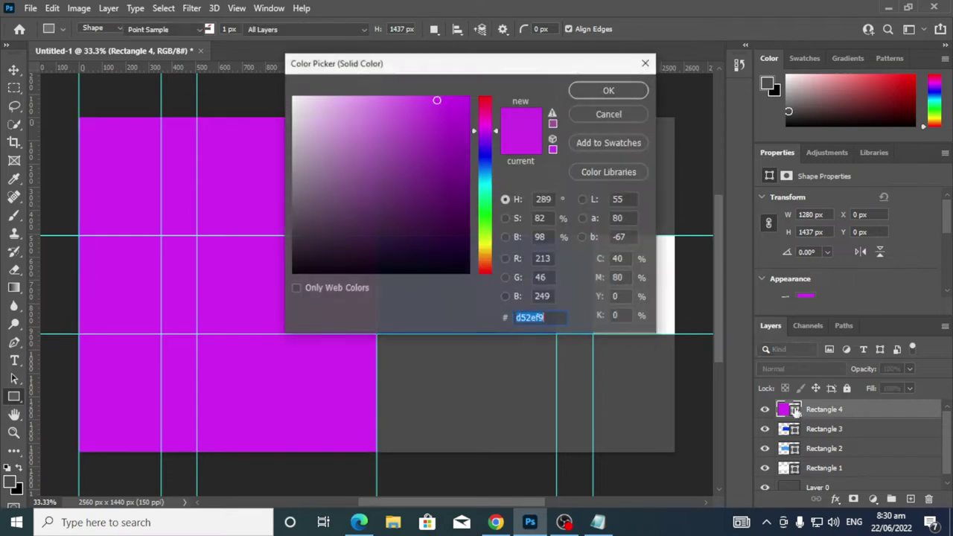
pyautogui.moveTo(498, 133); pyautogui.dragTo(498, 114)
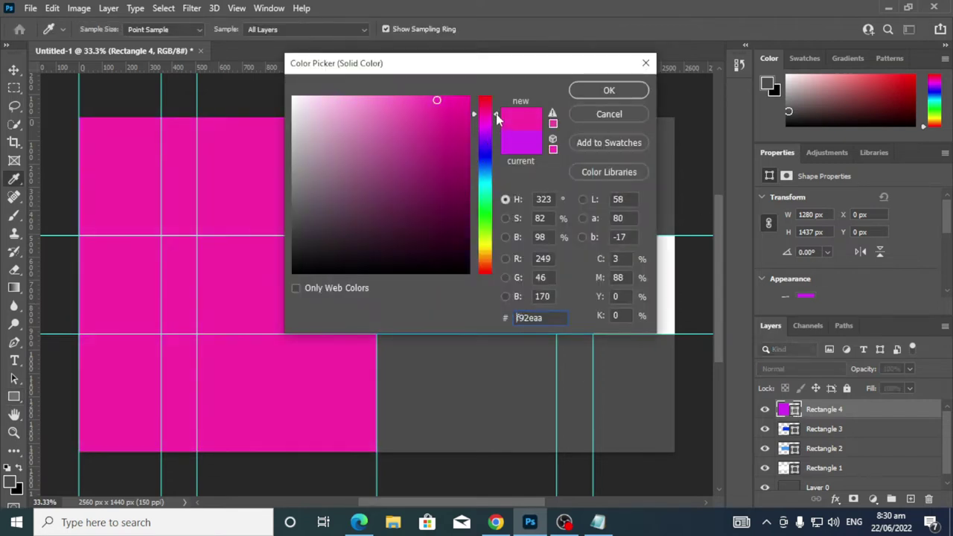
pyautogui.click(608, 91)
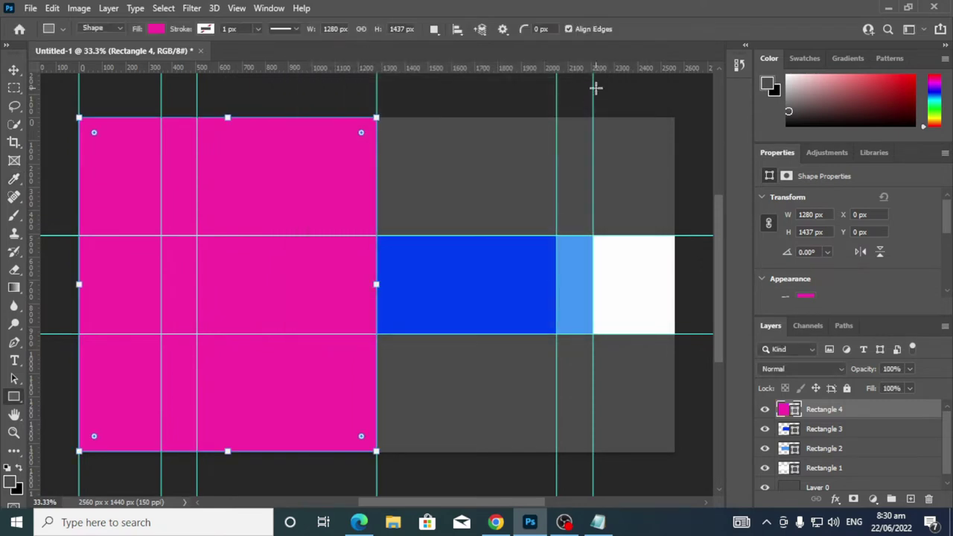
# Recolour the left-half rectangle to a deeper, fully saturated pink with a hue of 332°
pyautogui.doubleClick(791, 410)
pyautogui.moveTo(494, 114); pyautogui.dragTo(462, 98)
pyautogui.click(605, 91)
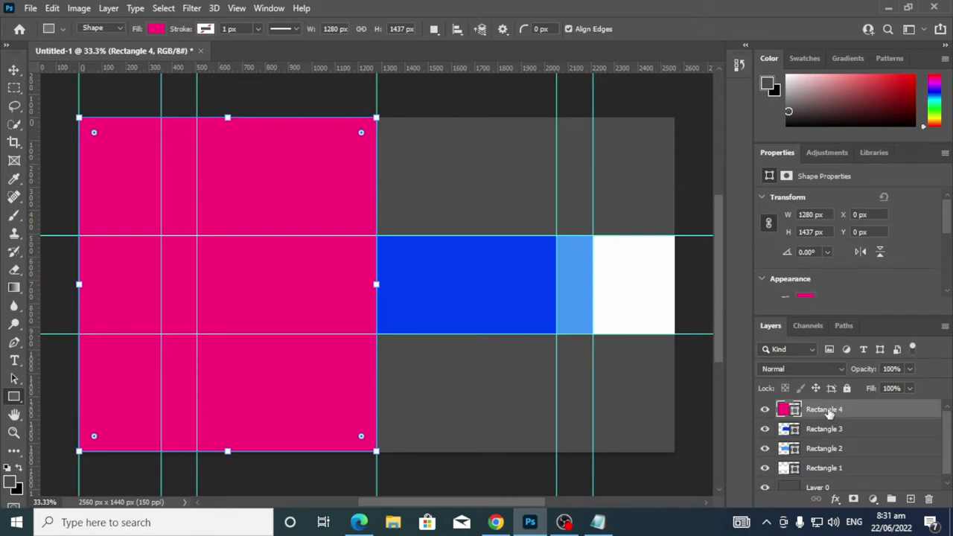
# Duplicate the pink left-half rectangle and align the copy to the canvas's right edge
pyautogui.hotkey('ctrl', 'j')
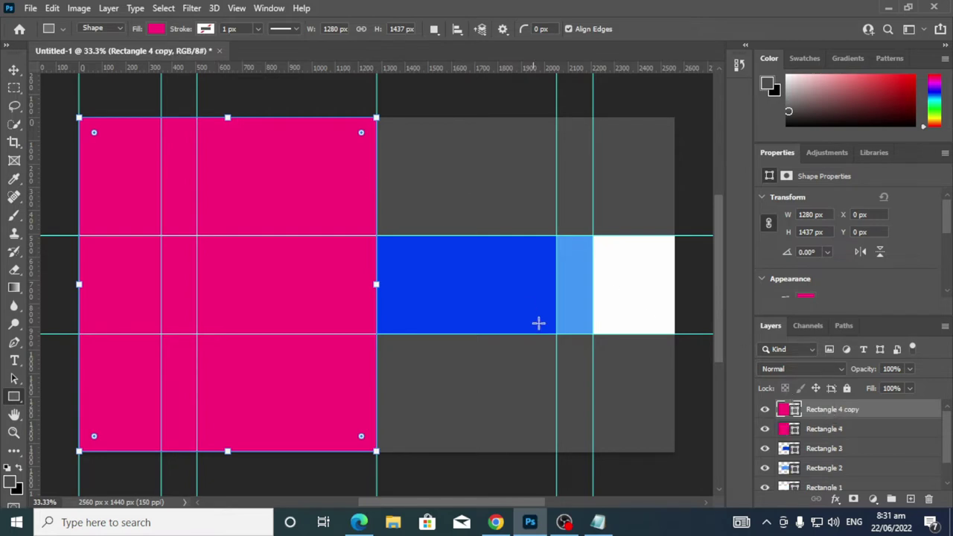
pyautogui.click(15, 70)
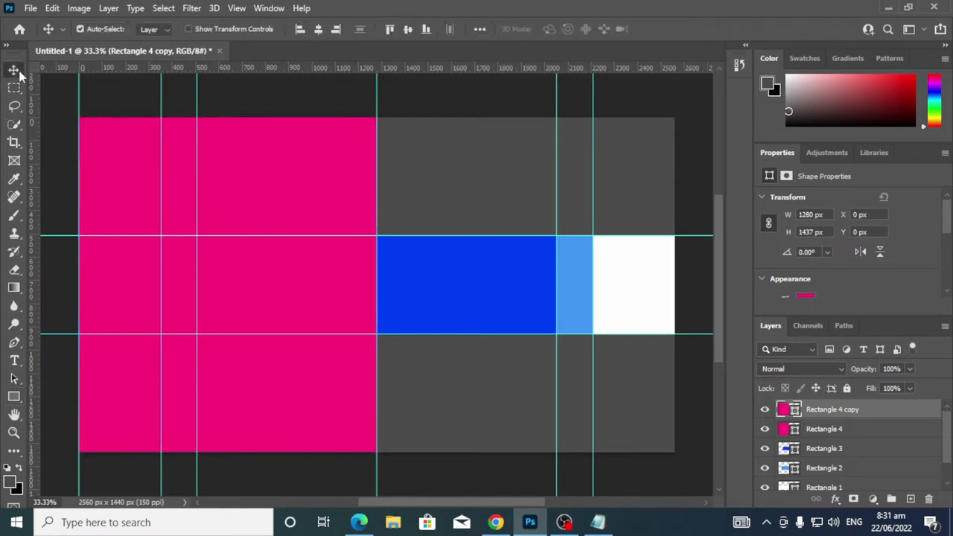
pyautogui.click(479, 29)
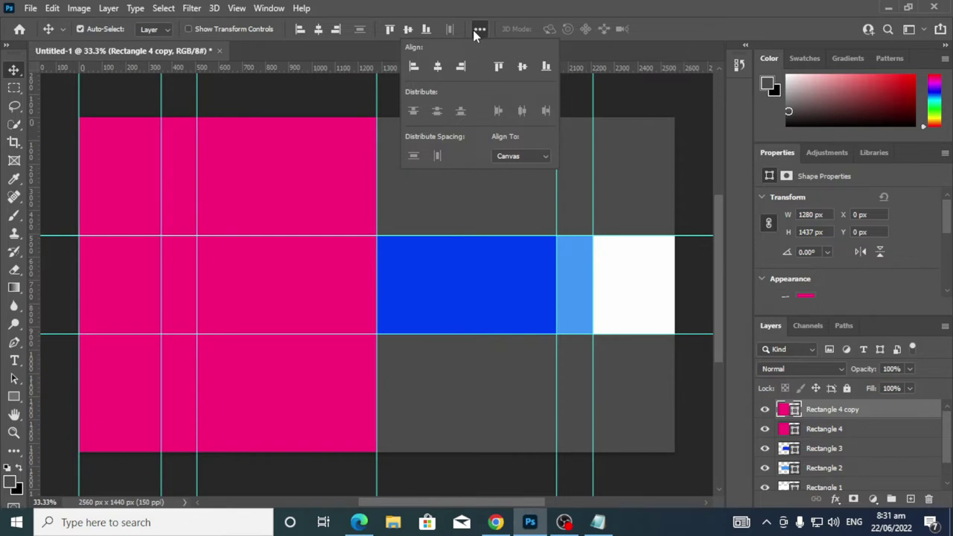
pyautogui.click(460, 68)
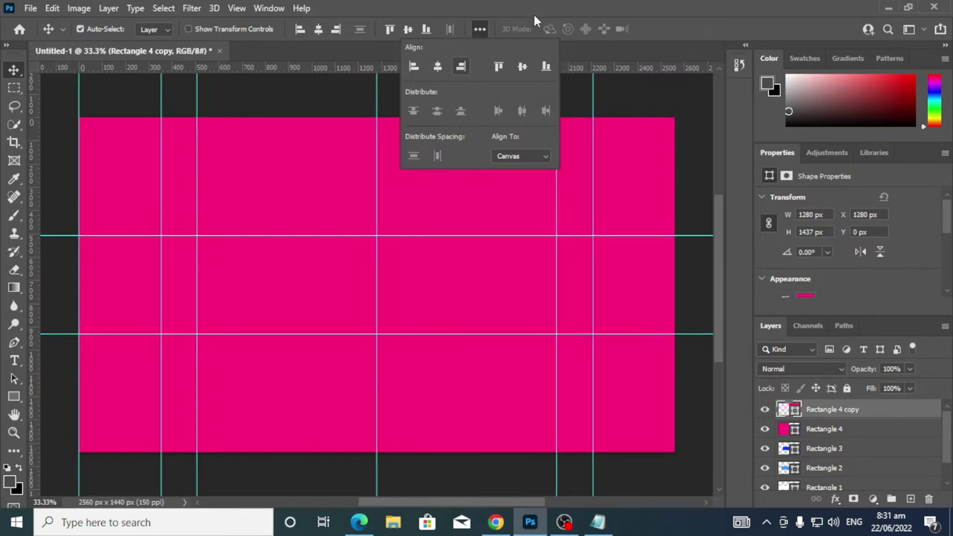
# Recolour the right-half rectangle copy to dark grey, #525252
pyautogui.doubleClick(796, 414)
pyautogui.moveTo(331, 173); pyautogui.dragTo(292, 218)
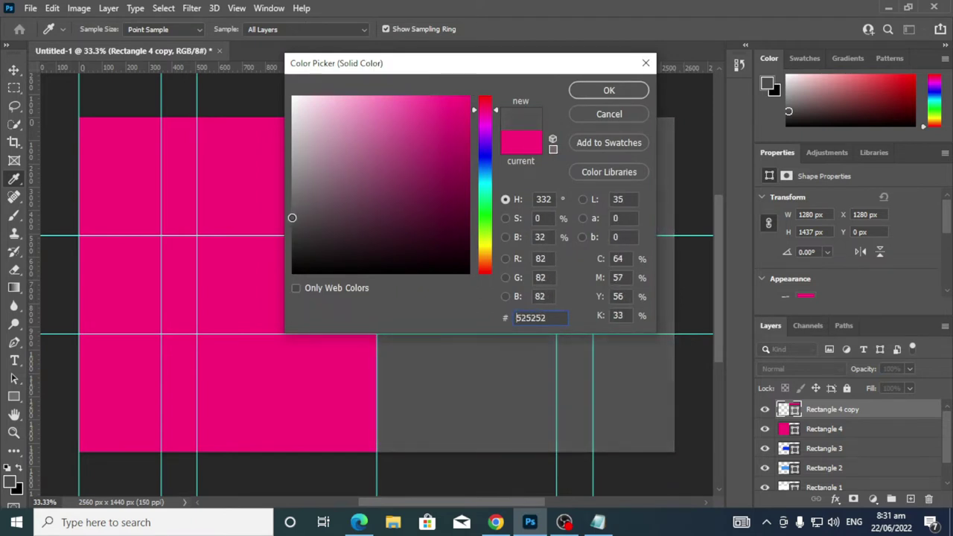
pyautogui.click(609, 90)
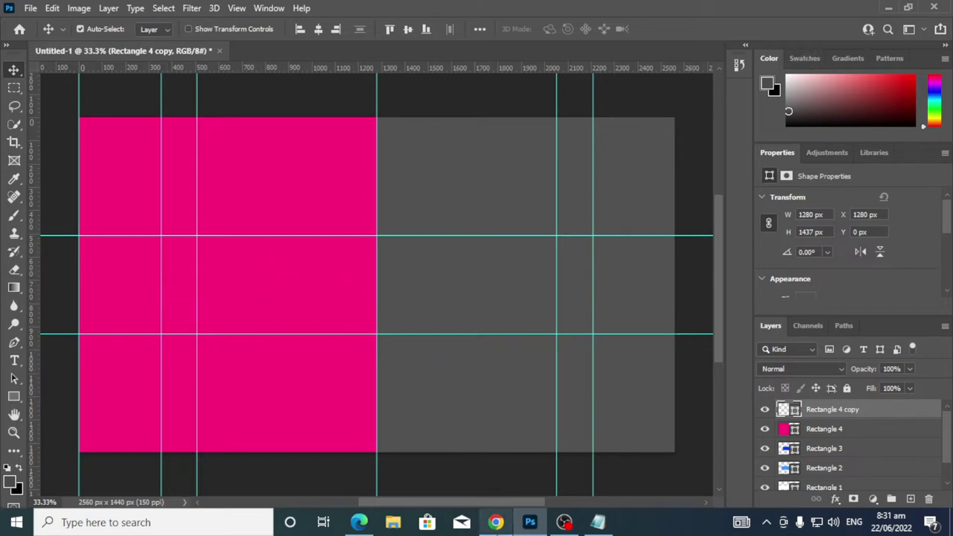
# Switch to Chrome and search Google in a new tab for "cellphone technician hd imaga"
pyautogui.click(497, 527)
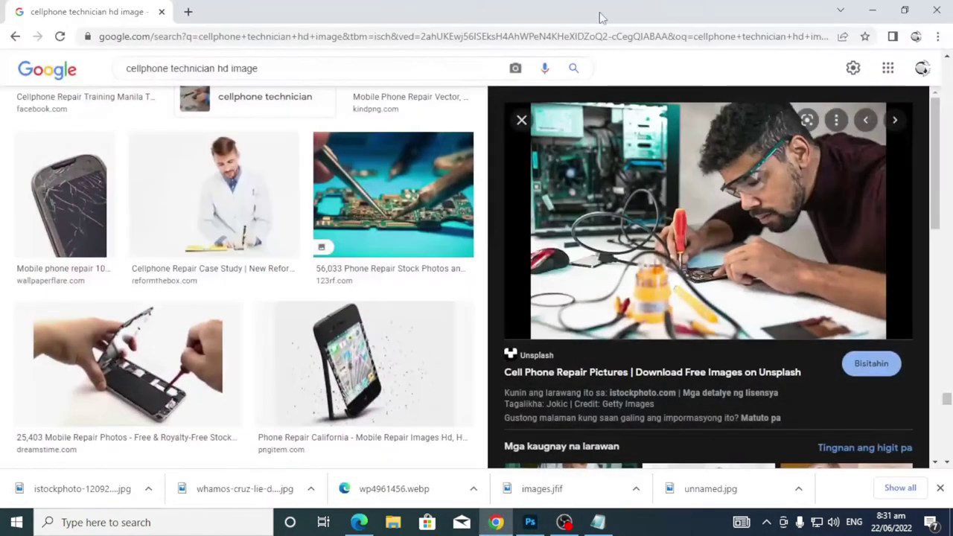
pyautogui.click(184, 11)
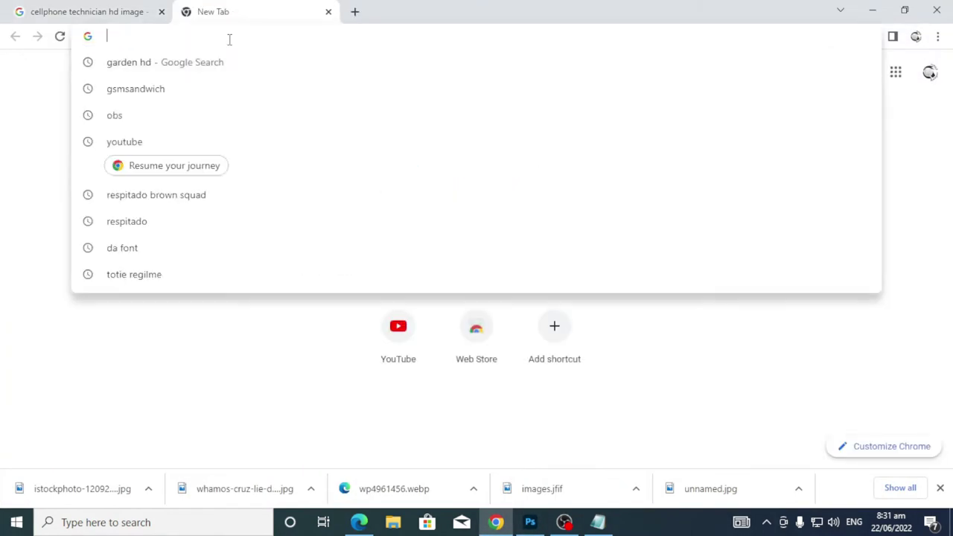
pyautogui.write('ce')
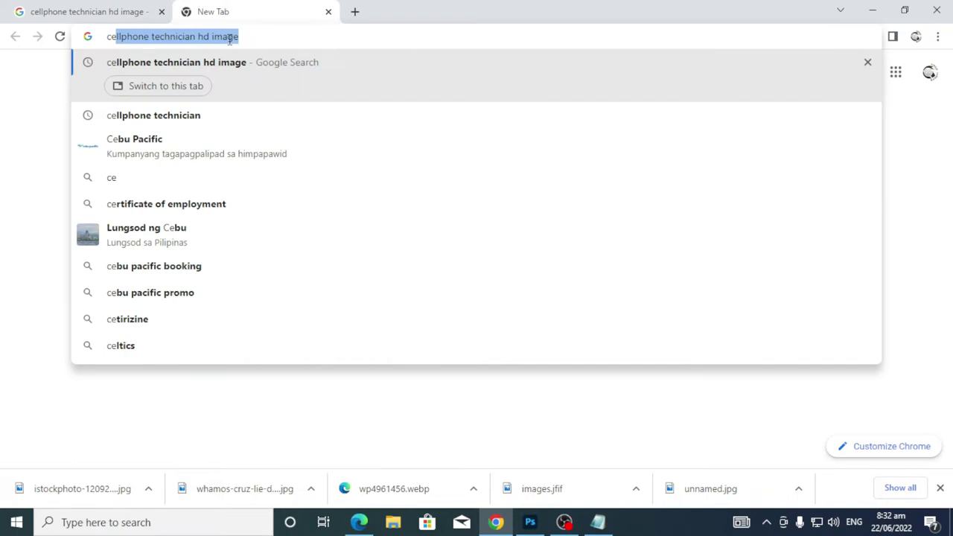
pyautogui.write('lltec')
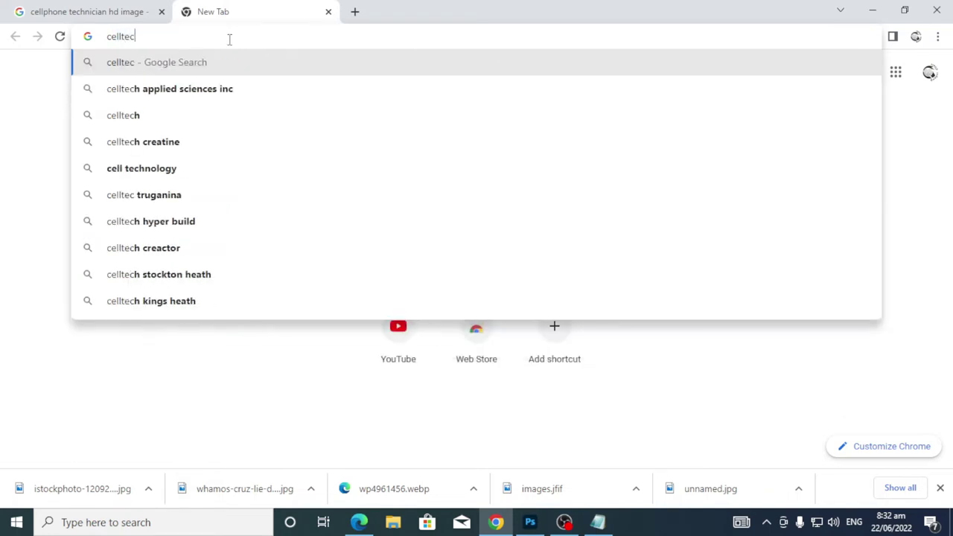
pyautogui.write('h')
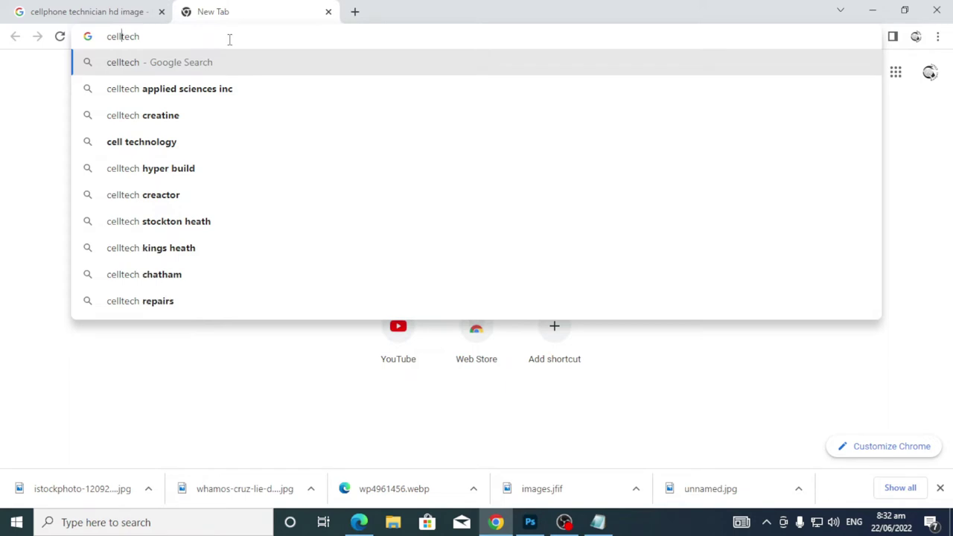
pyautogui.write('phone ')
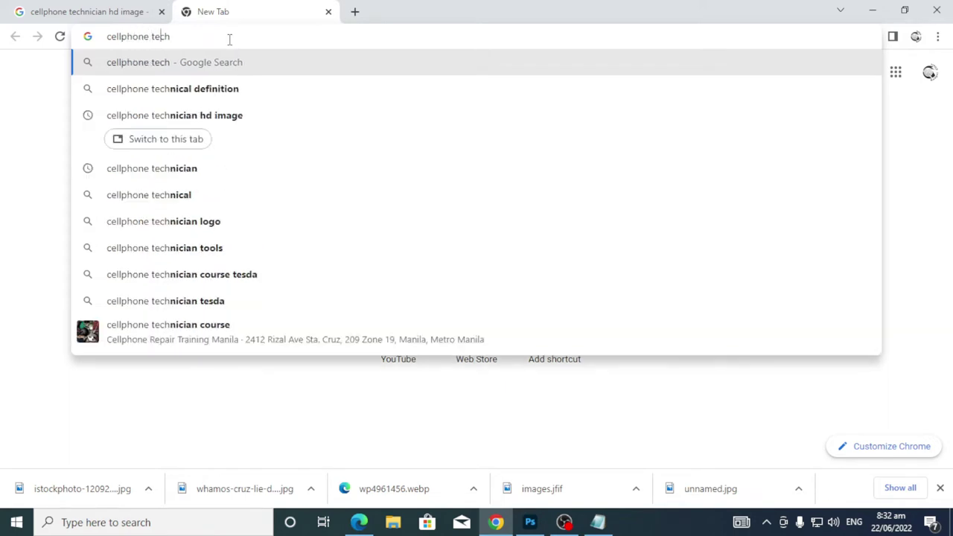
pyautogui.write('nician ')
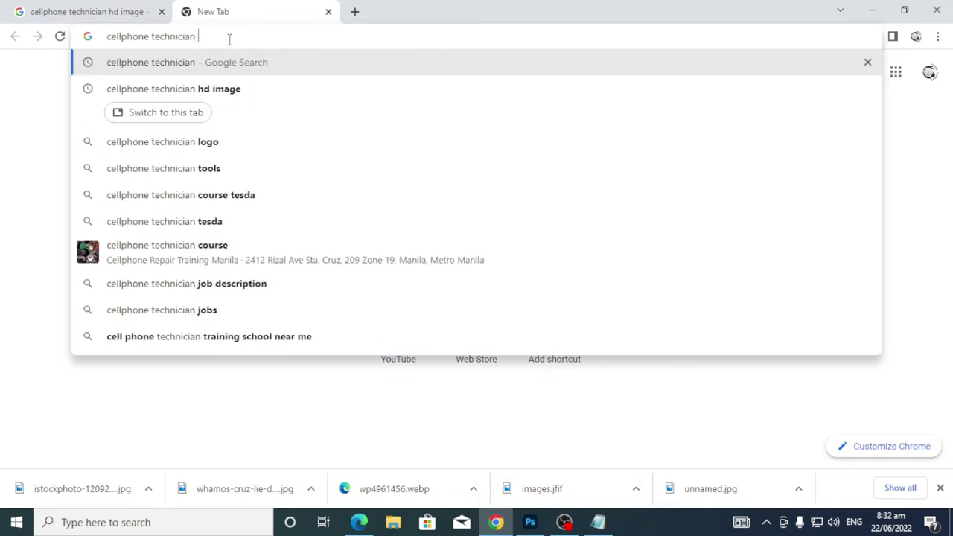
pyautogui.write('hd imag')
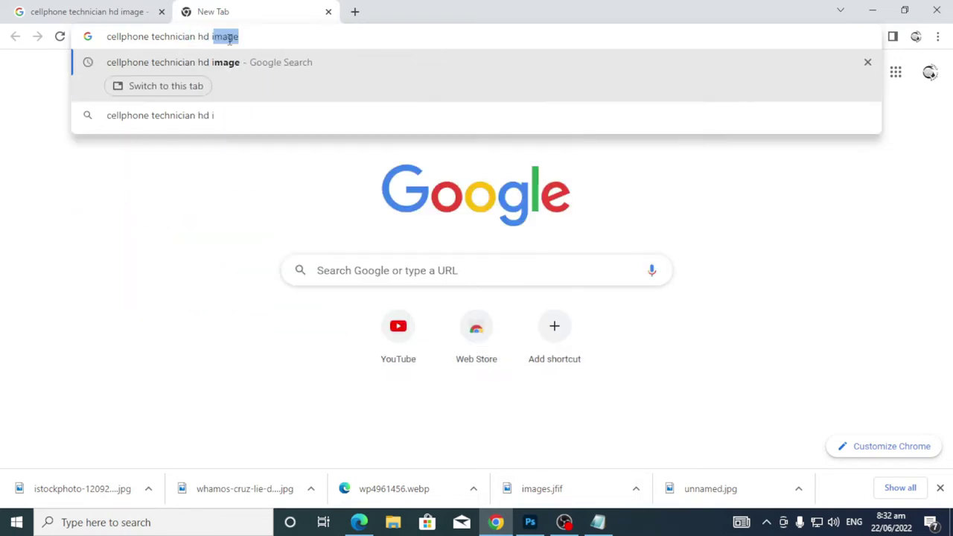
pyautogui.write('a')
pyautogui.press('Return')
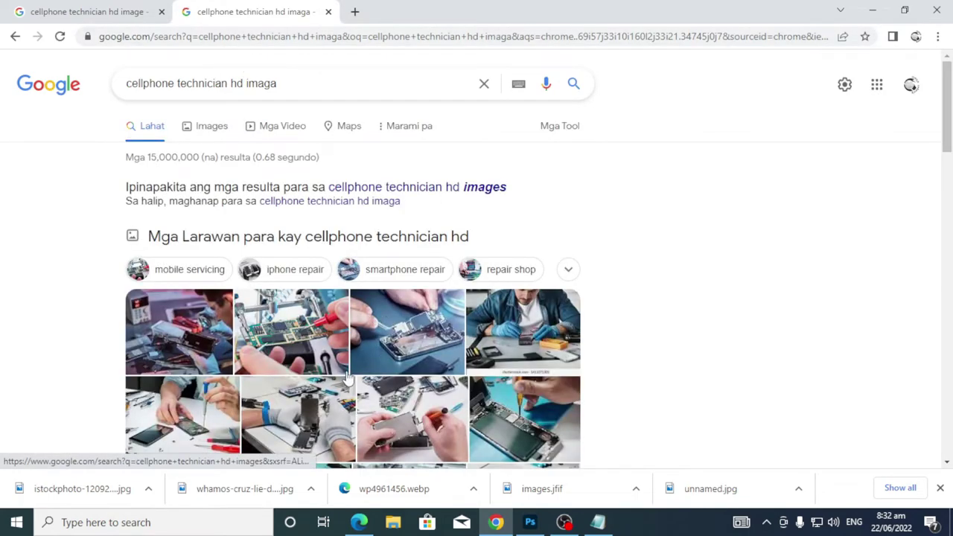
# Skim the web results and switch the cellphone technician search to image results
pyautogui.scroll(-3, 432, 352)
pyautogui.scroll(3, 432, 350)
pyautogui.scroll(-10, 335, 327)
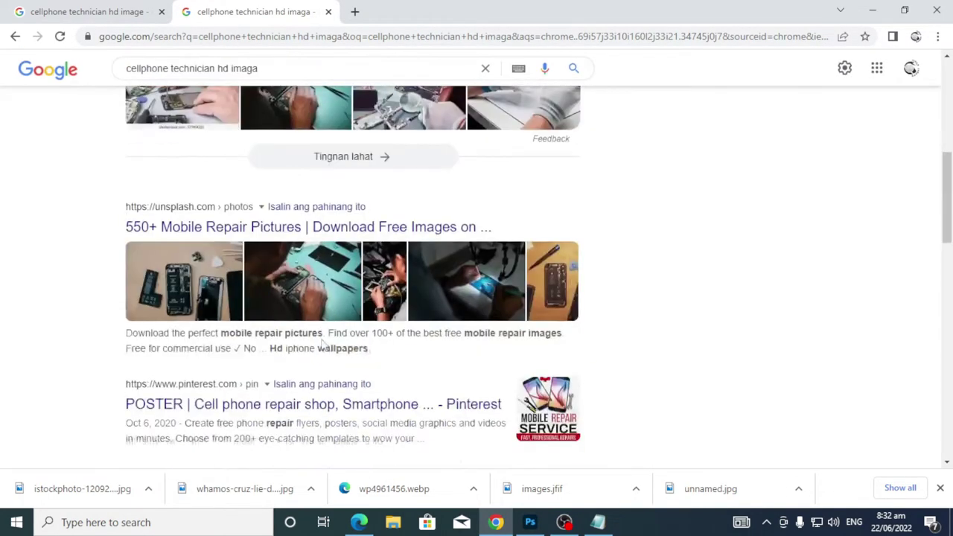
pyautogui.scroll(15, 300, 319)
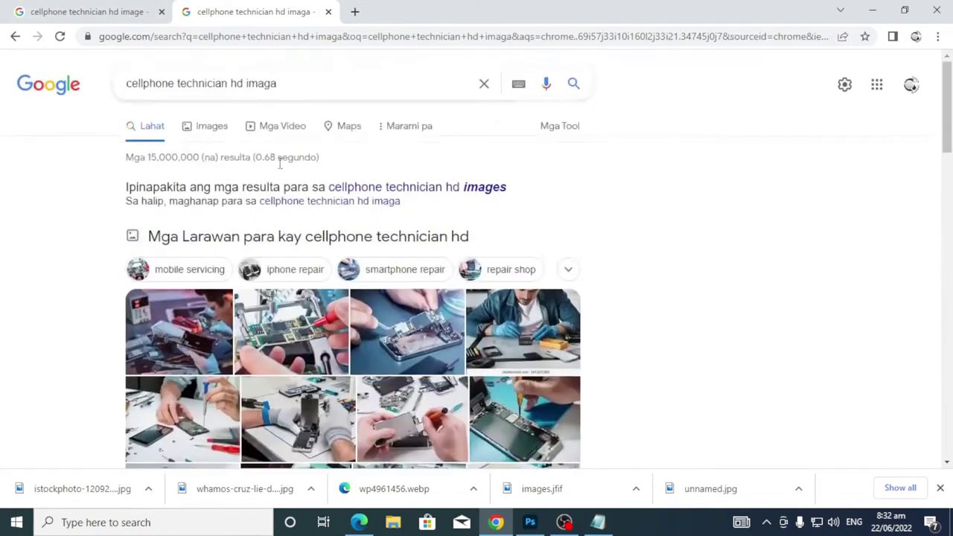
pyautogui.click(210, 126)
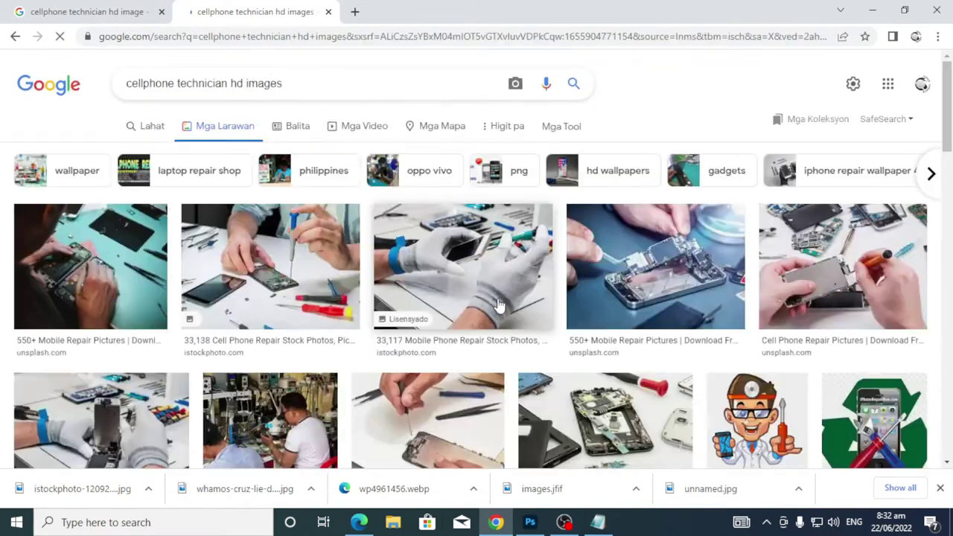
# Browse the image results and preview the iStock photo of a bearded technician in glasses working on circuit boards
pyautogui.scroll(-10, 466, 313)
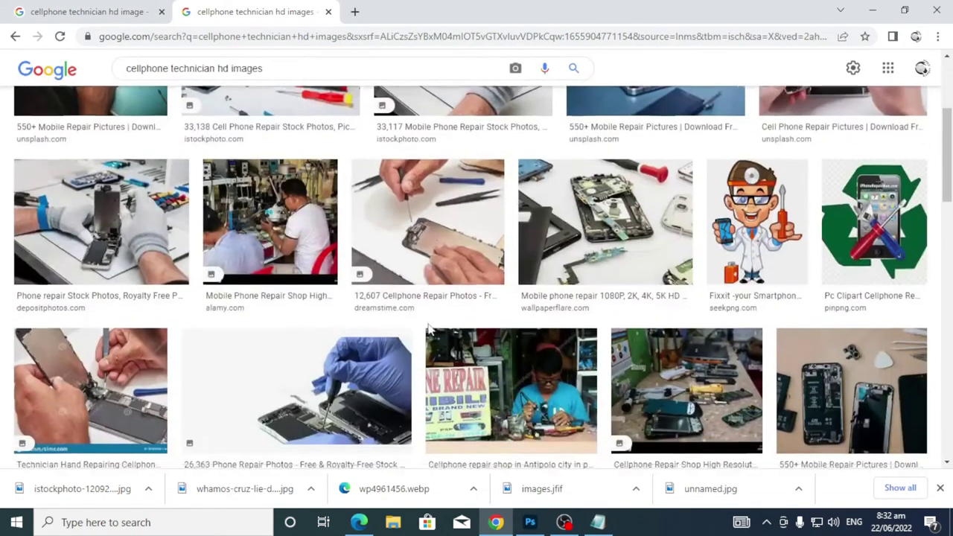
pyautogui.scroll(-1, 429, 330)
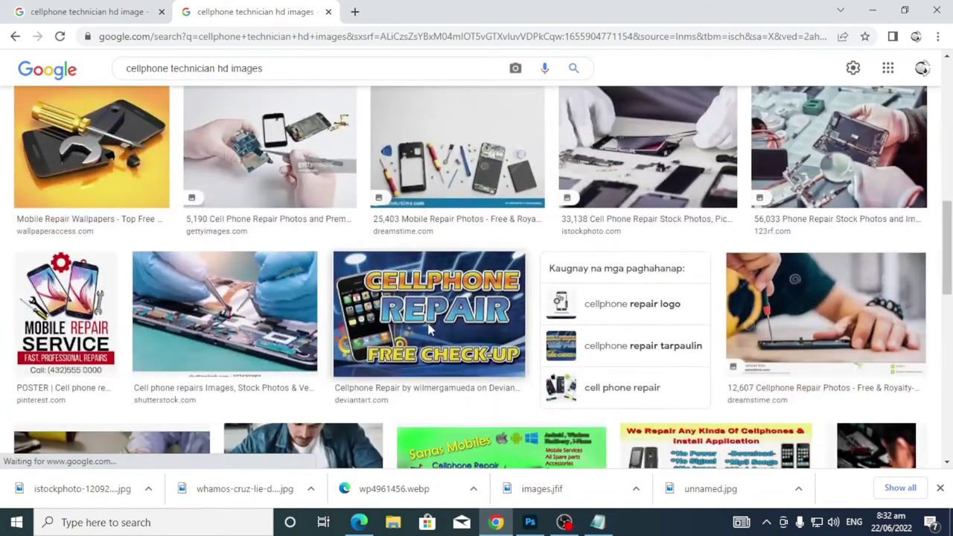
pyautogui.scroll(-4, 429, 330)
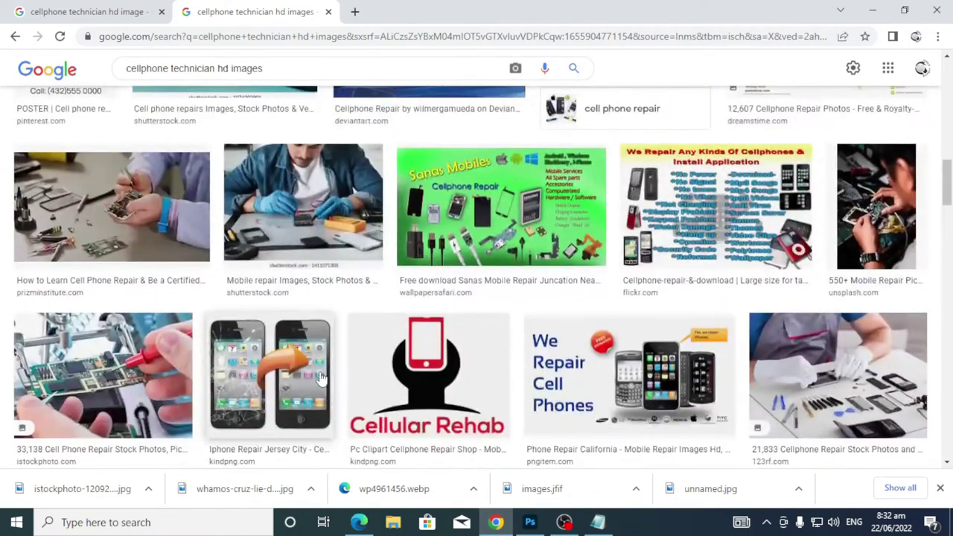
pyautogui.scroll(-5, 167, 361)
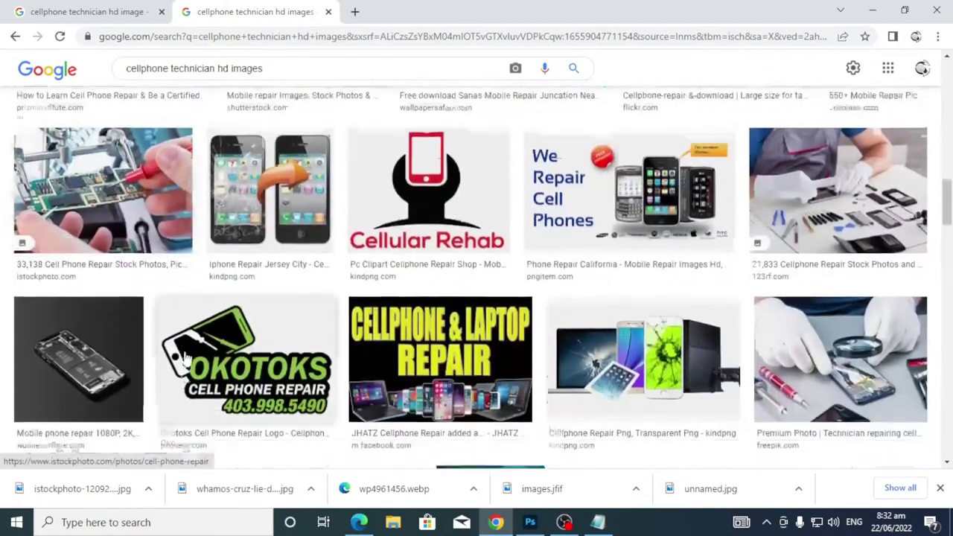
pyautogui.scroll(-3, 189, 360)
pyautogui.scroll(-2, 190, 360)
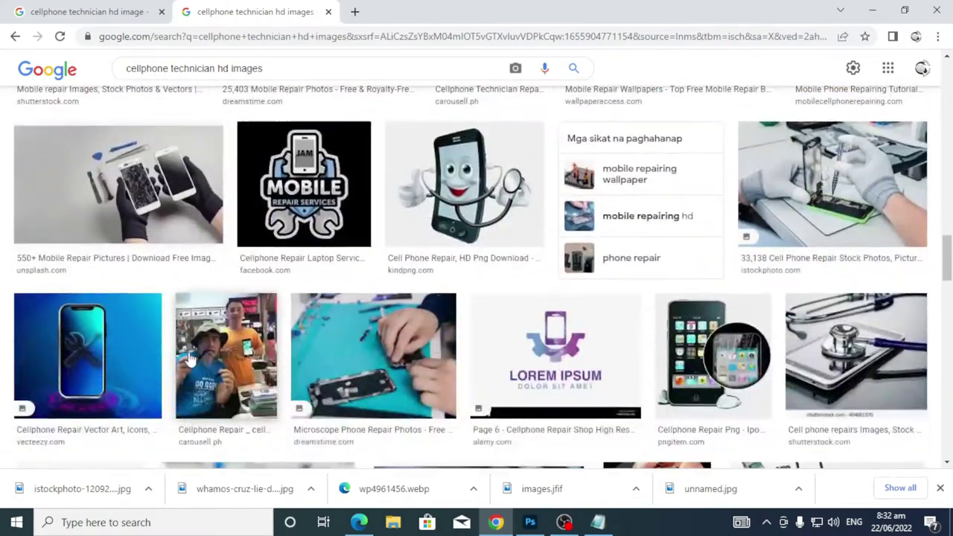
pyautogui.scroll(-2, 189, 360)
pyautogui.scroll(-3, 190, 360)
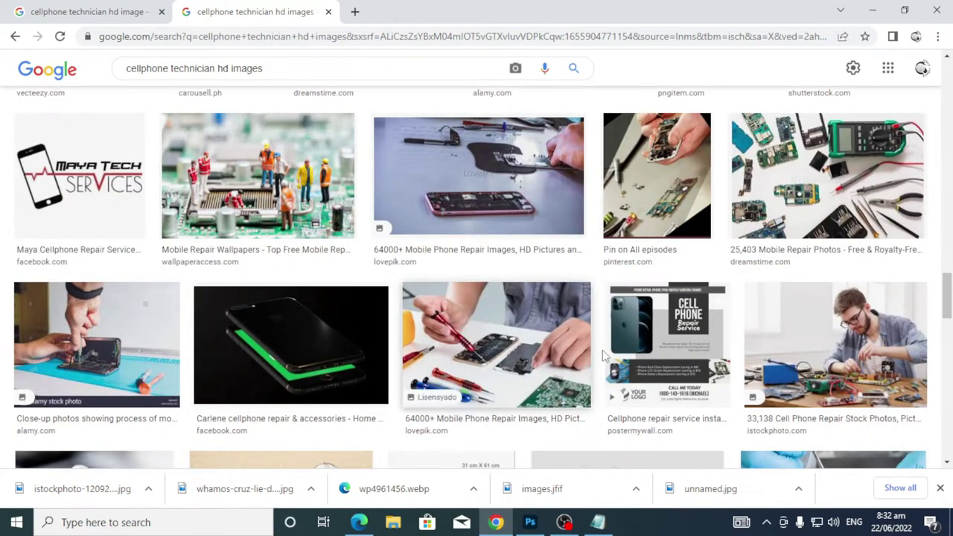
pyautogui.click(854, 347)
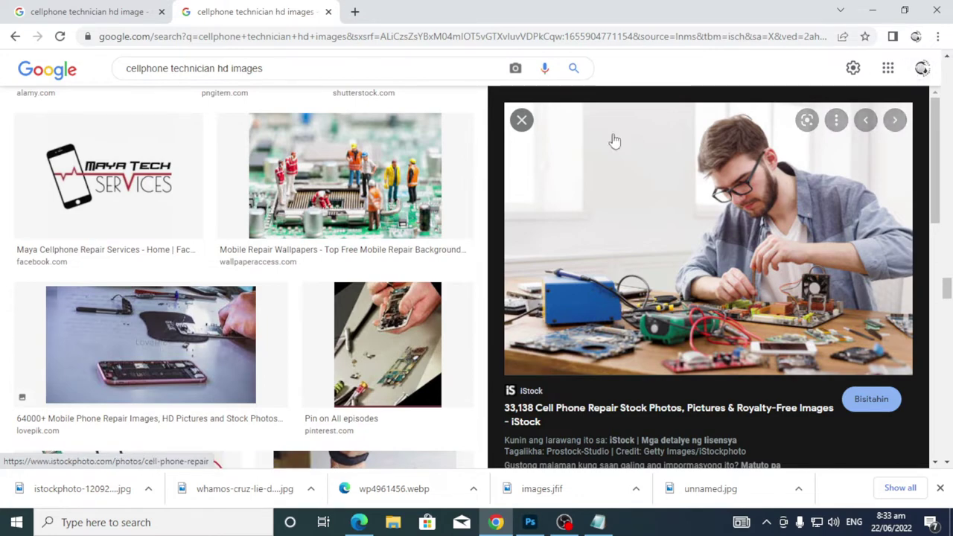
# Look through further cellphone technician image results for a suitable banner photo, keeping the iStock preview open
pyautogui.scroll(-3, 406, 281)
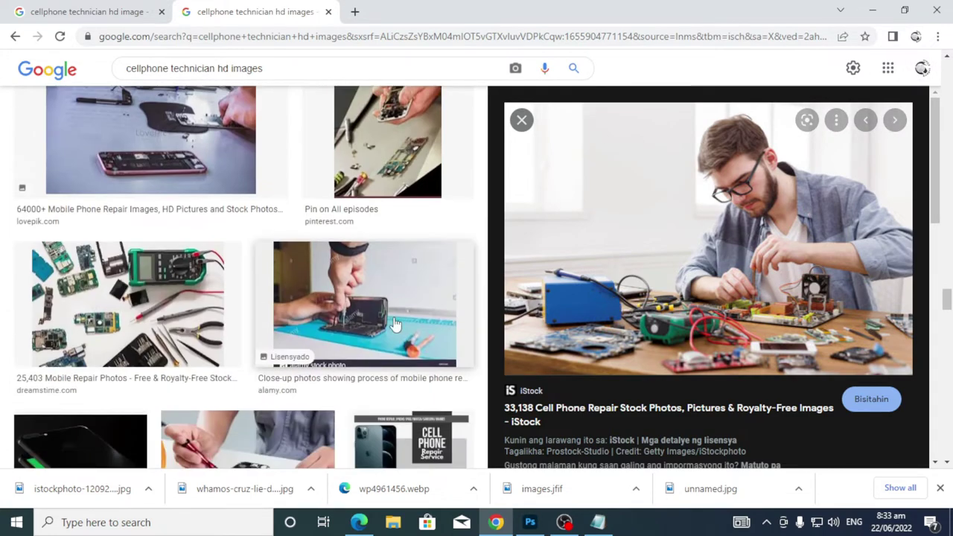
pyautogui.scroll(-6, 395, 324)
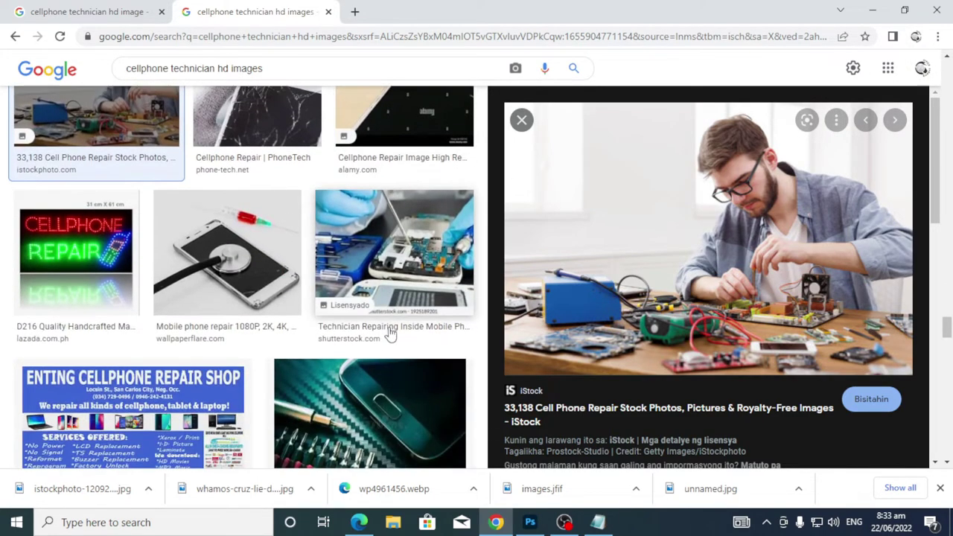
pyautogui.scroll(-1, 387, 335)
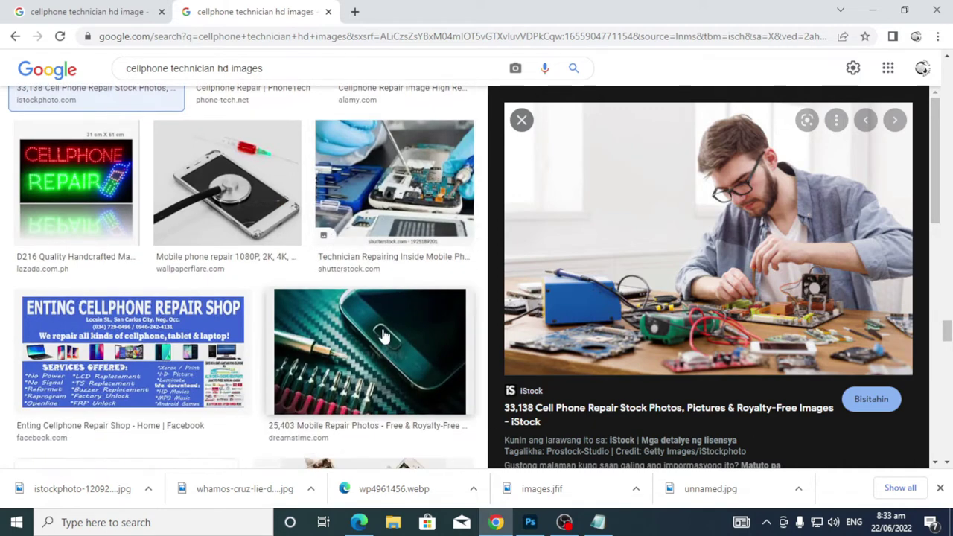
pyautogui.scroll(-3, 384, 335)
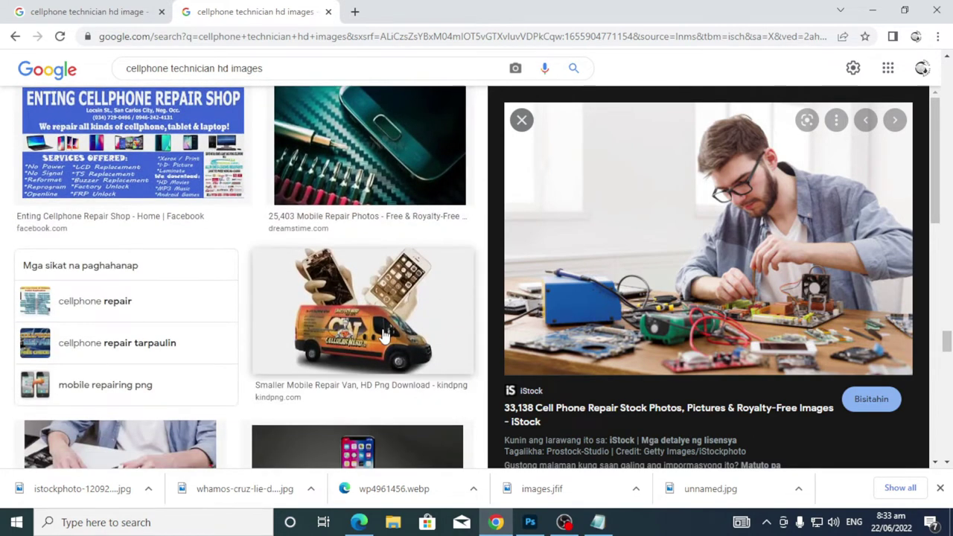
pyautogui.scroll(-7, 383, 337)
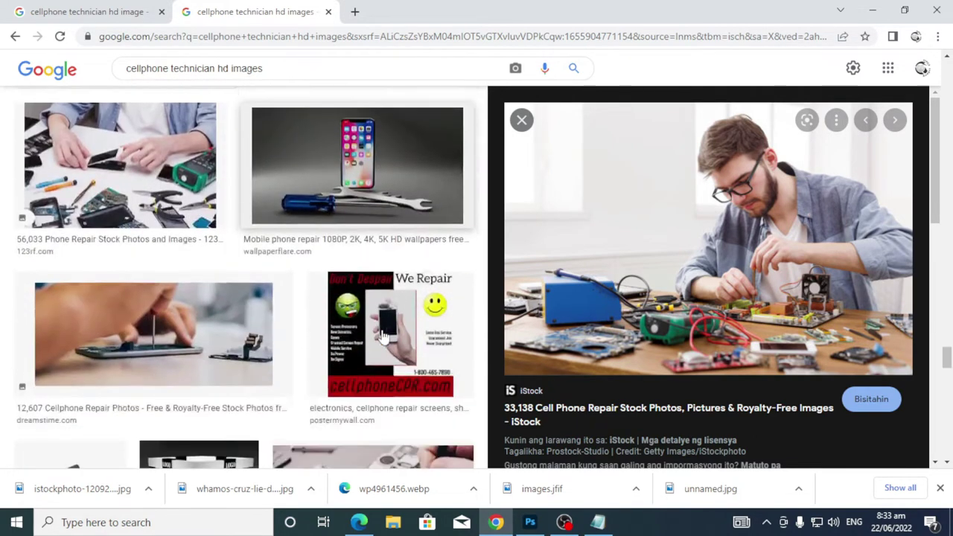
pyautogui.scroll(-4, 383, 337)
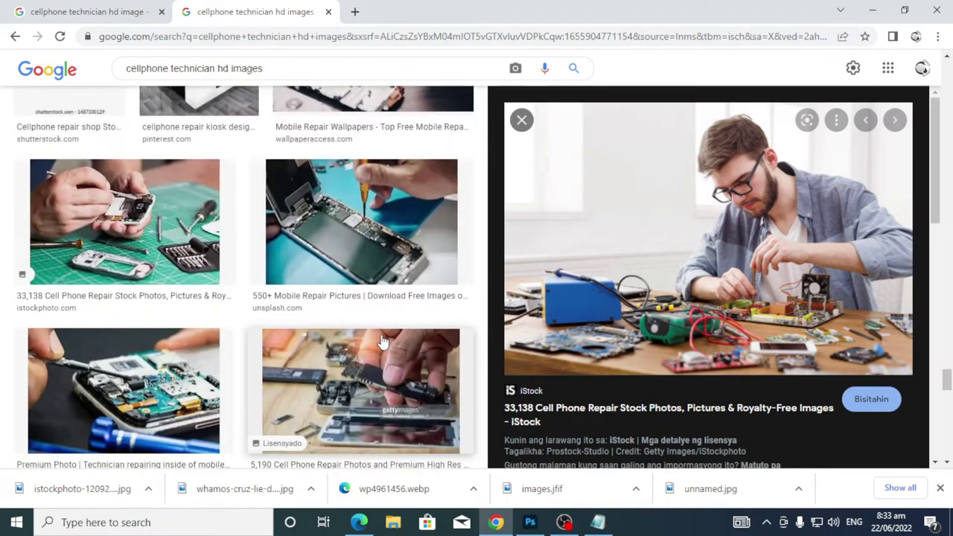
pyautogui.scroll(-7, 383, 341)
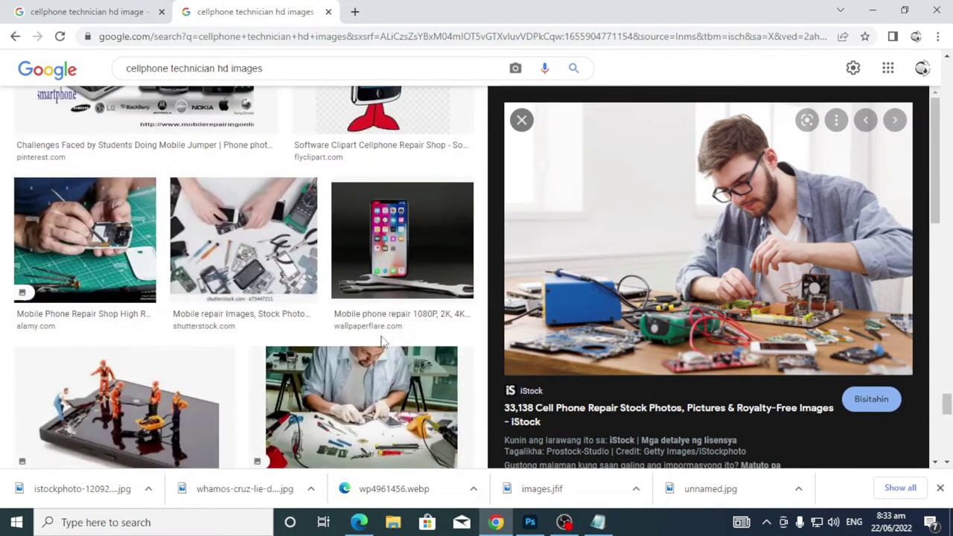
pyautogui.scroll(-2, 382, 341)
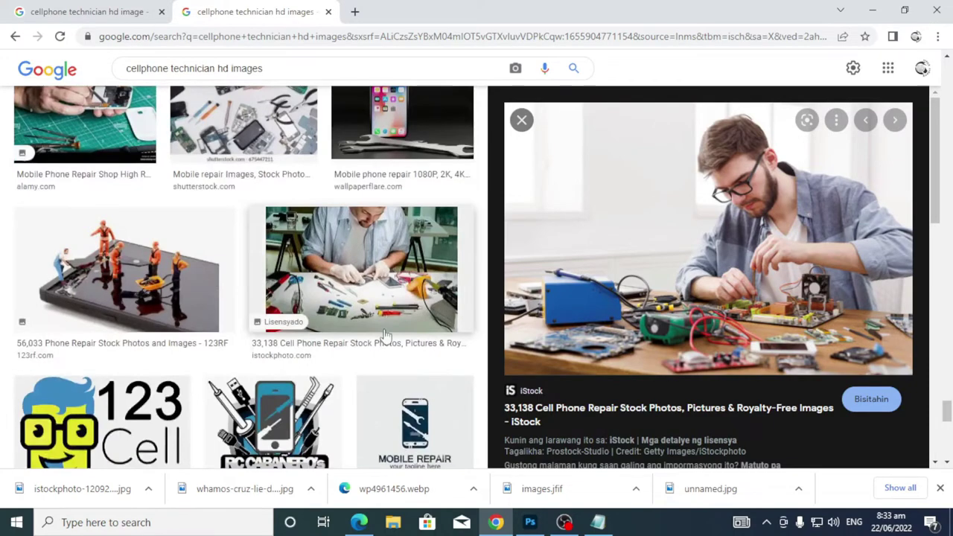
pyautogui.scroll(-4, 421, 260)
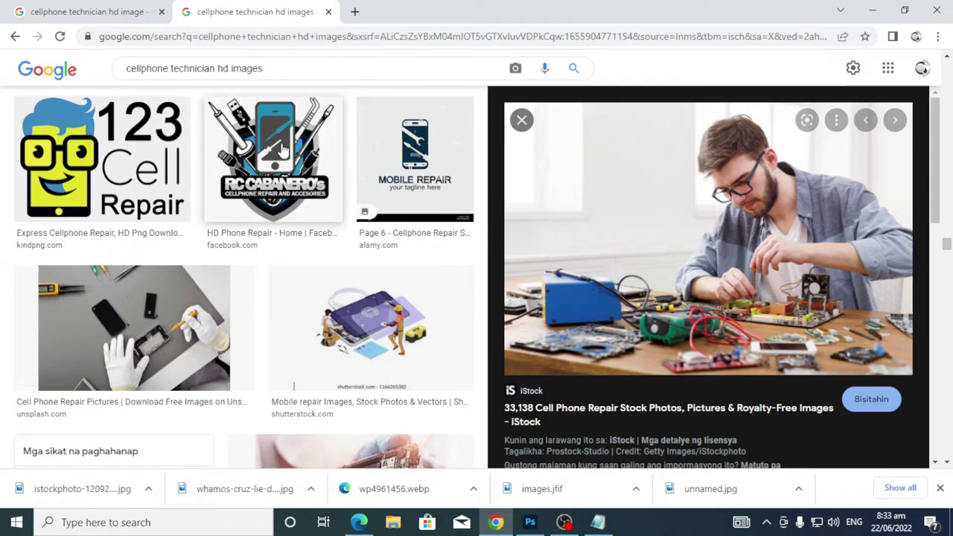
# Look through more cellphone technician image results for a photo of phone repair work suited to the banner
pyautogui.scroll(-6, 432, 283)
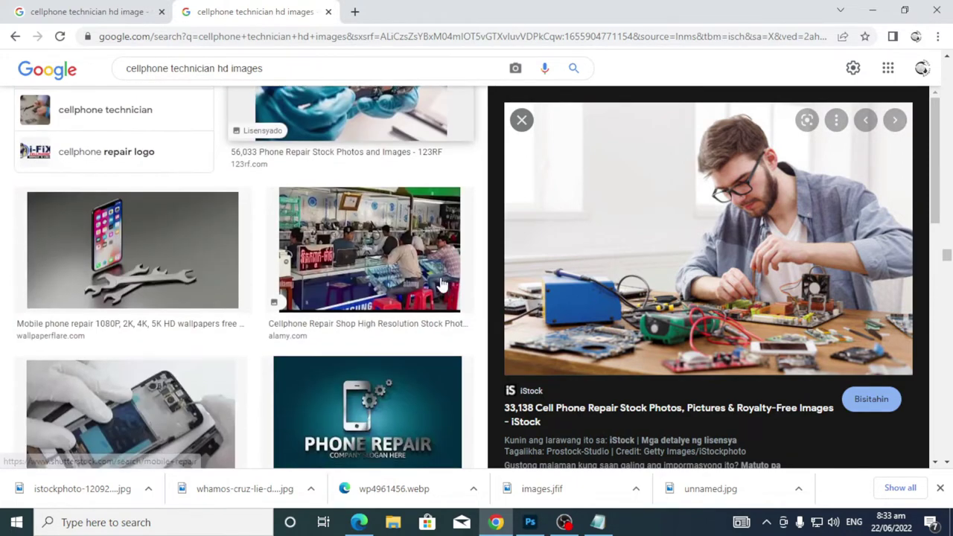
pyautogui.scroll(-6, 439, 285)
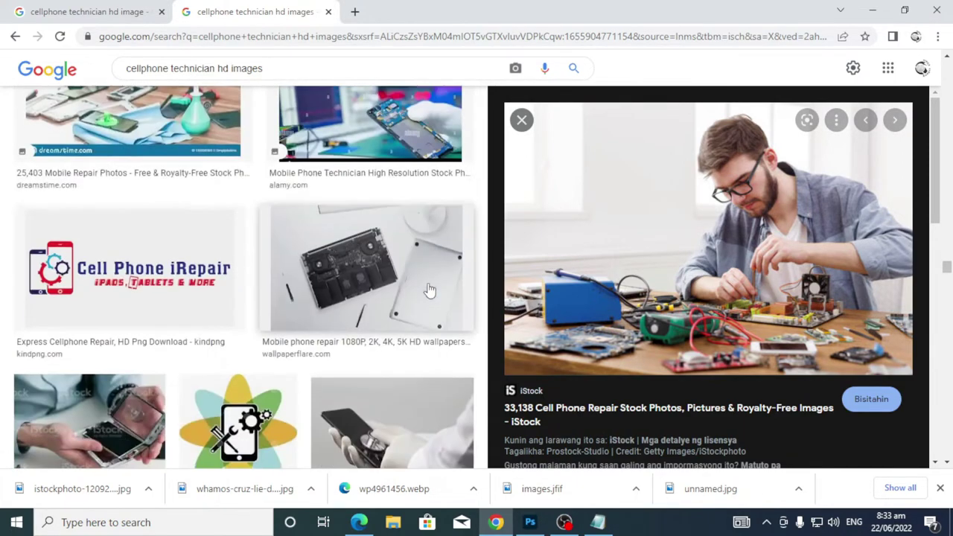
pyautogui.scroll(3, 421, 294)
pyautogui.scroll(-6, 406, 301)
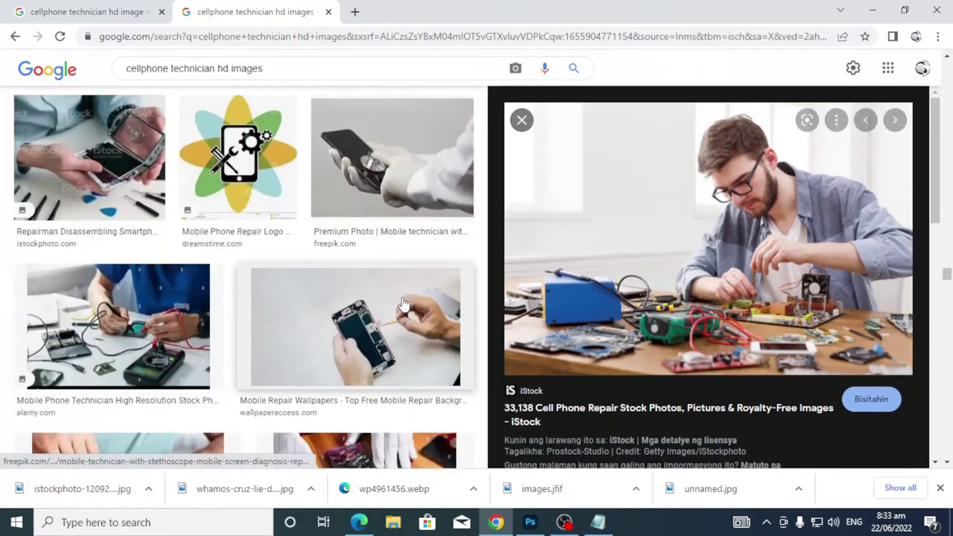
pyautogui.scroll(-5, 403, 305)
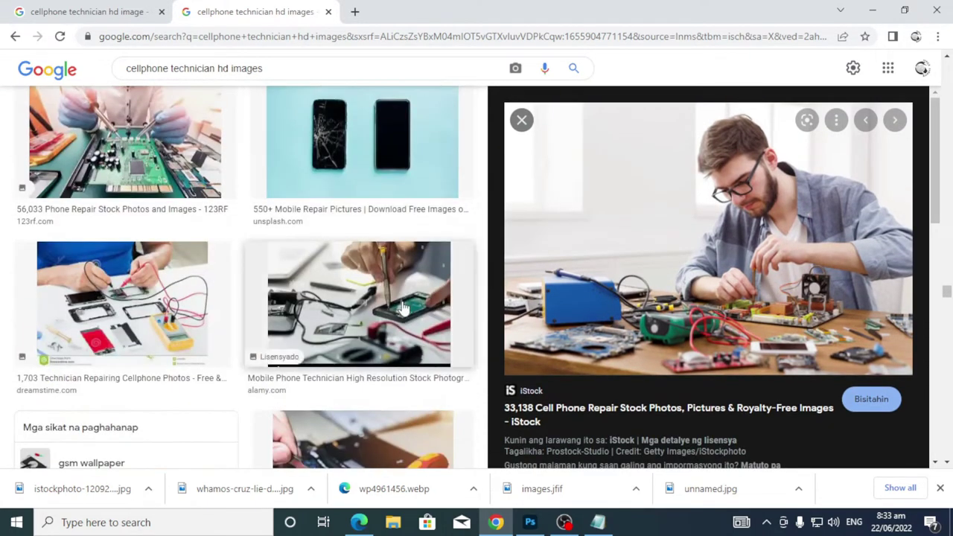
pyautogui.scroll(5, 402, 309)
pyautogui.scroll(3, 400, 314)
pyautogui.scroll(-3, 400, 316)
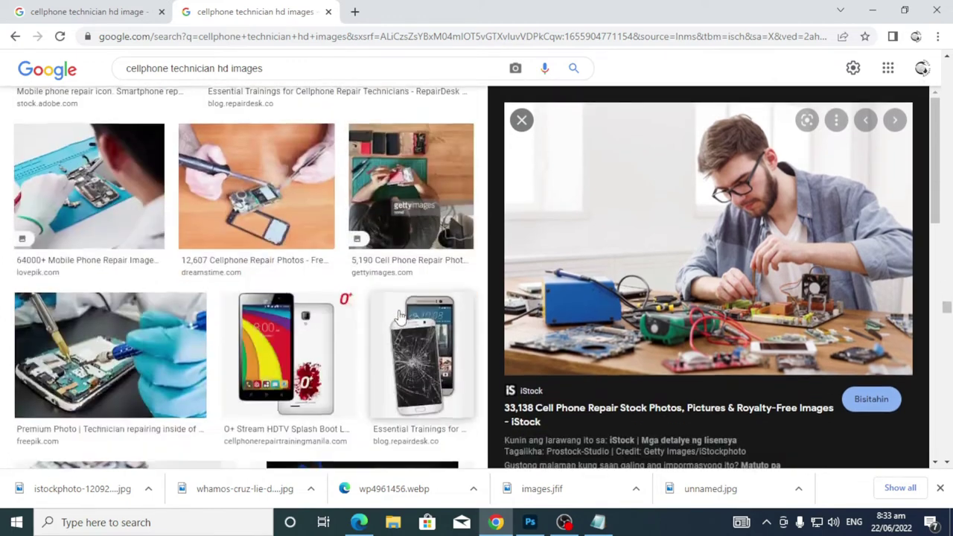
pyautogui.scroll(-5, 399, 316)
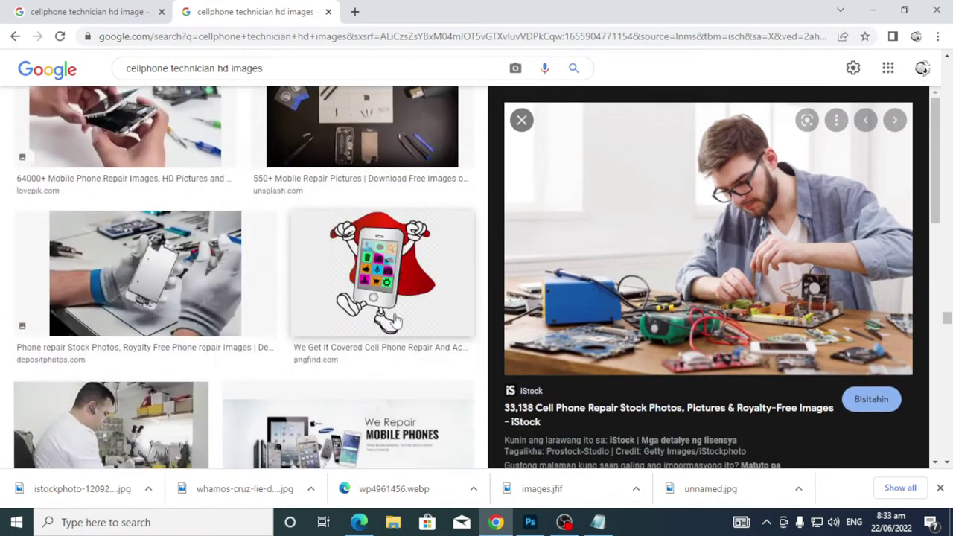
# Copy the Depositphotos photo of gloved hands holding a phone part into the Photoshop banner and activate the Elliptical Marquee tool
pyautogui.click(163, 259)
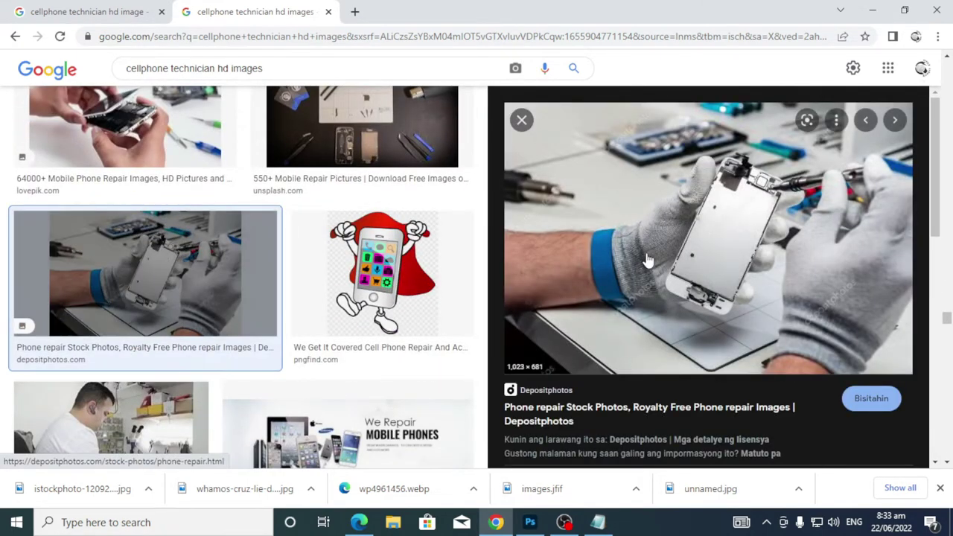
pyautogui.rightClick(706, 222)
pyautogui.click(761, 379)
pyautogui.click(873, 10)
pyautogui.hotkey('ctrl', 'v')
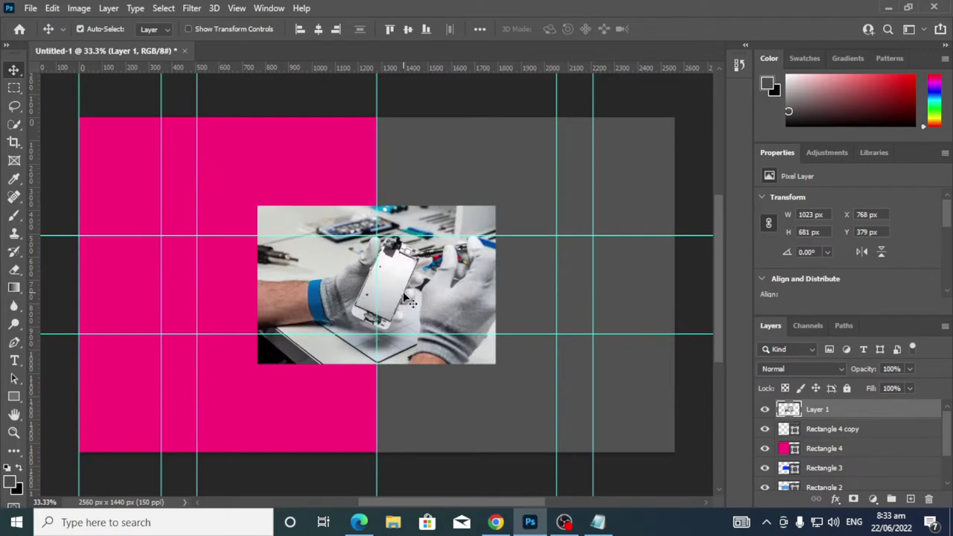
pyautogui.moveTo(14, 88); pyautogui.dragTo(95, 105)
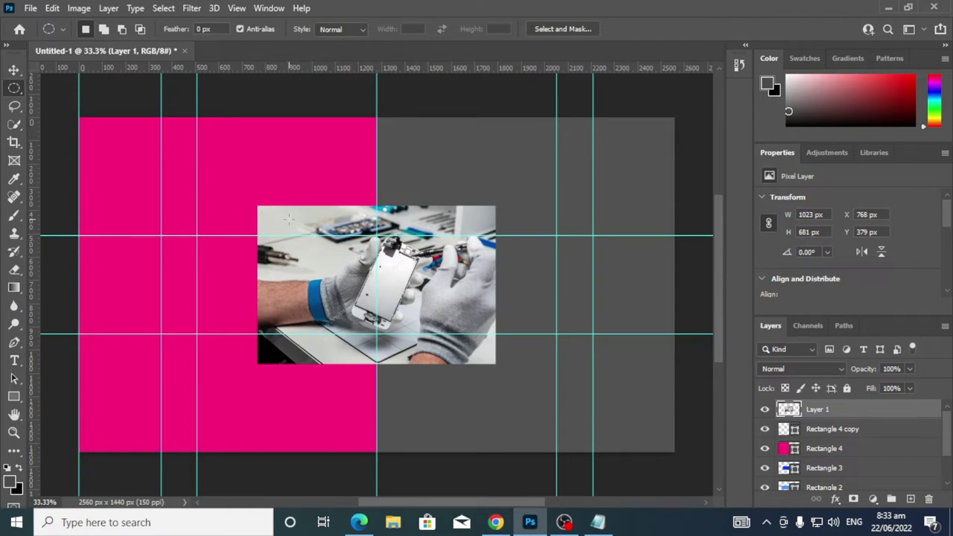
pyautogui.moveTo(283, 218); pyautogui.dragTo(481, 403)
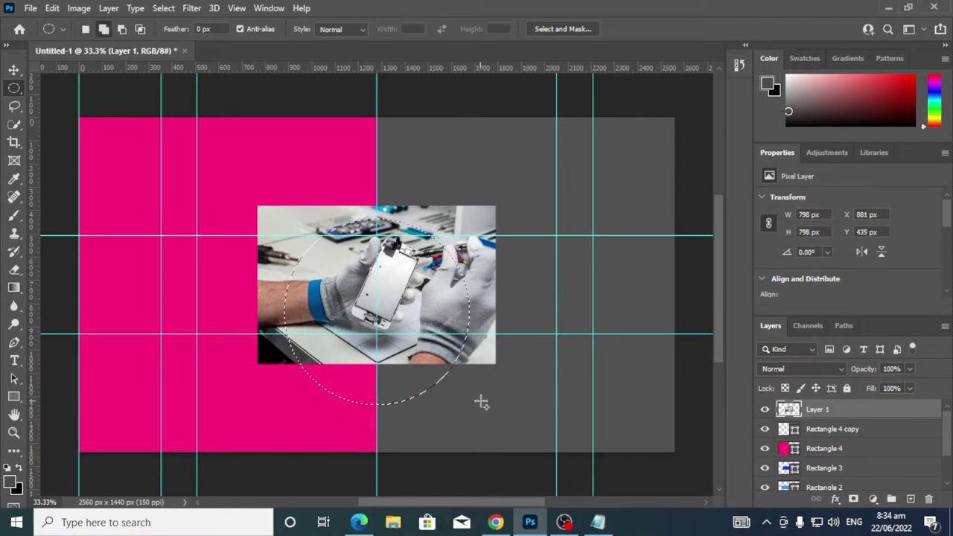
pyautogui.press('Up')
pyautogui.press('Up')
pyautogui.press('Up')
pyautogui.press('Up')
pyautogui.press('Up')
pyautogui.press('Up')
pyautogui.press('Up')
pyautogui.press('Up')
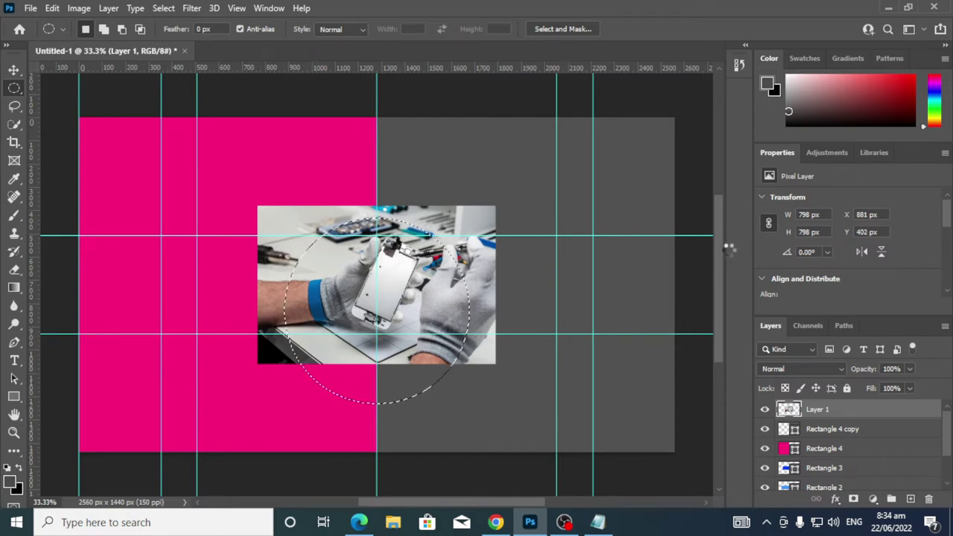
pyautogui.press('Up')
pyautogui.press('Up')
pyautogui.press('Up')
pyautogui.press('Up')
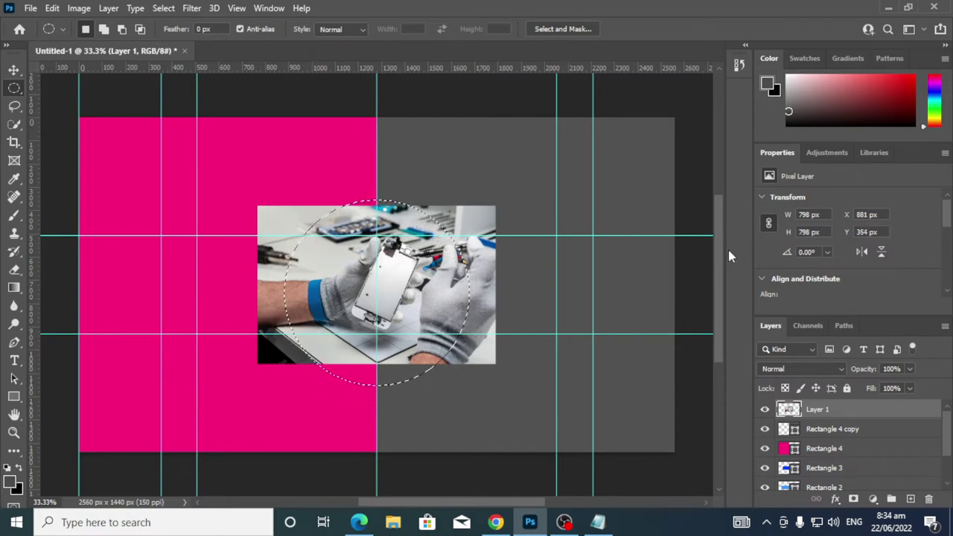
pyautogui.press('Right')
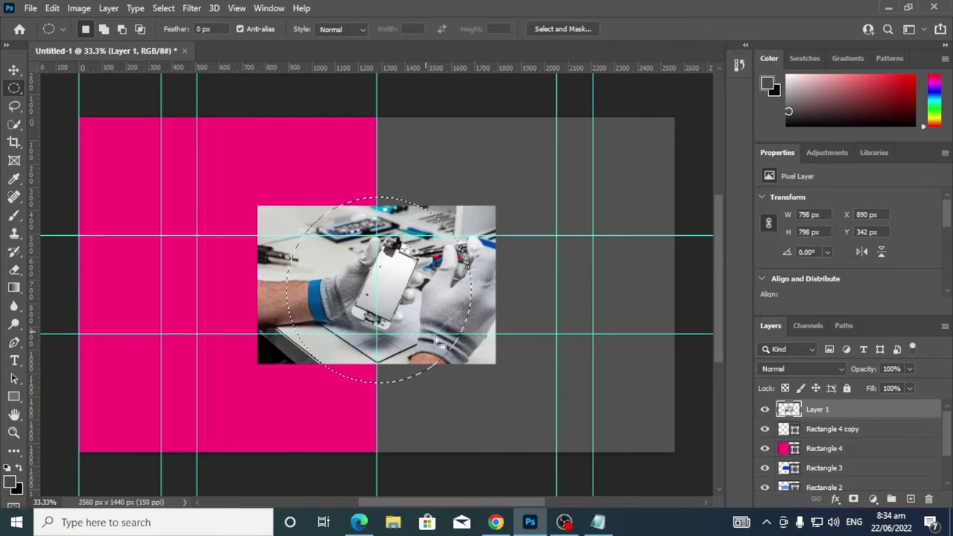
pyautogui.hotkey('ctrl', 't')
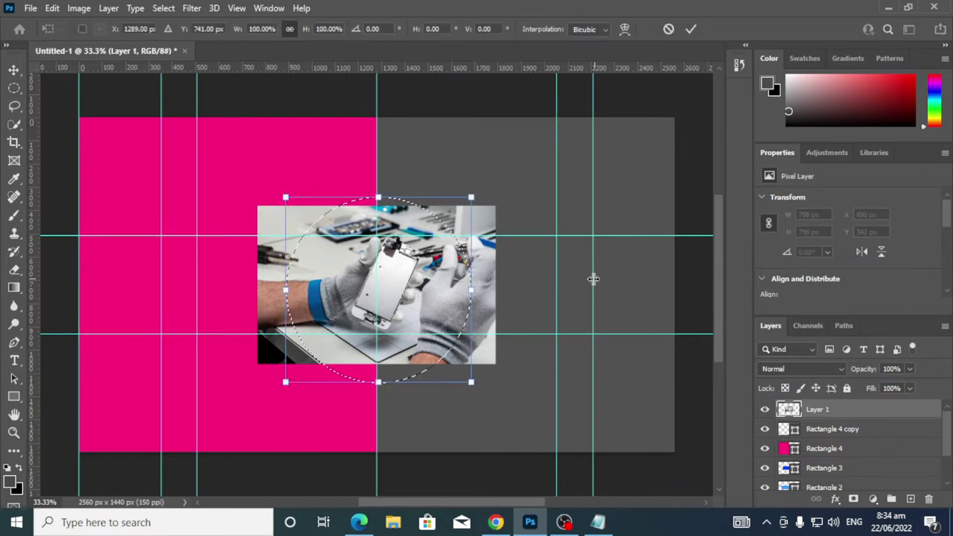
pyautogui.click(690, 32)
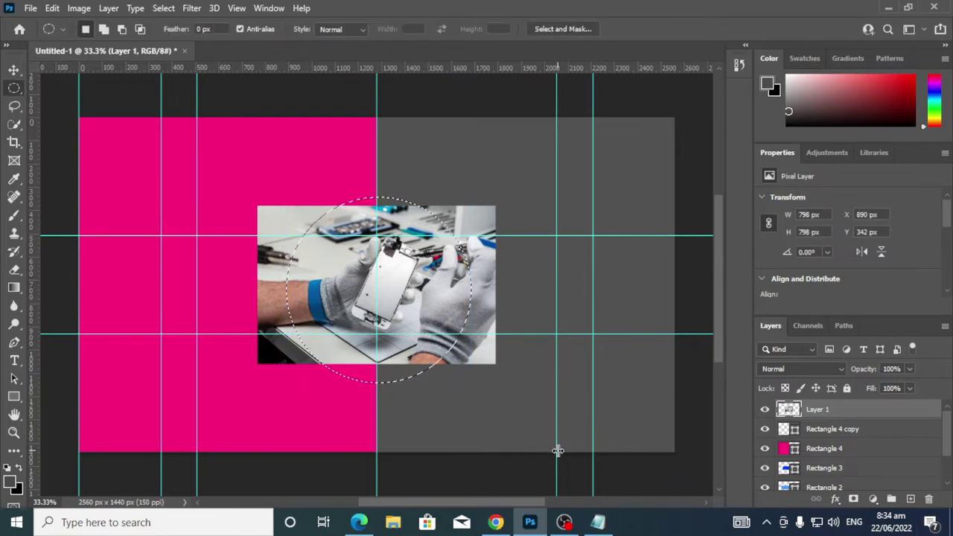
pyautogui.hotkey('ctrl', 'd')
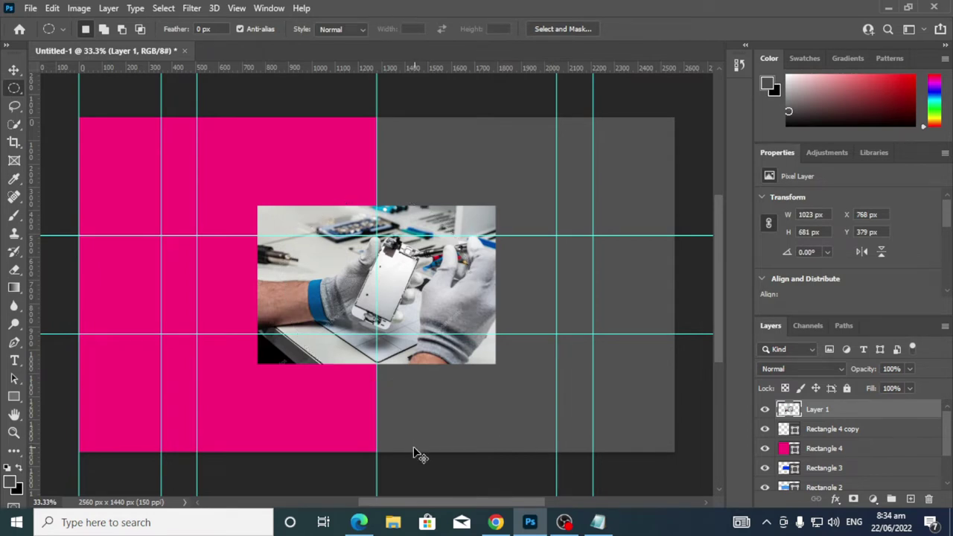
# Enlarge the pasted repair photo to about 1308 x 871 px and place it over the middle of the banner
pyautogui.hotkey('ctrl', 't')
pyautogui.moveTo(497, 365); pyautogui.dragTo(559, 406)
pyautogui.moveTo(452, 347); pyautogui.dragTo(362, 290)
pyautogui.click(692, 30)
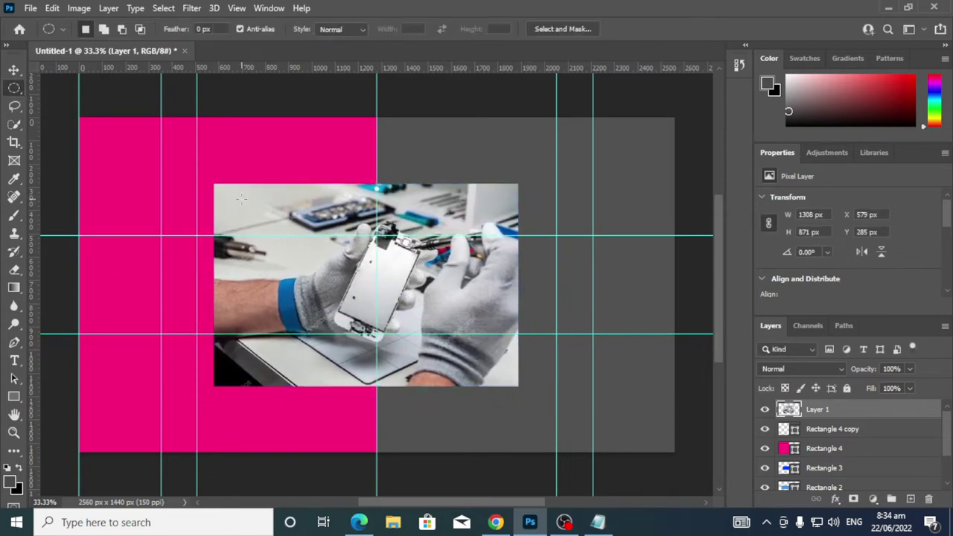
# Draw a circular selection about 837 px across on the repair photo and nudge it to about X 953, Y 303 px
pyautogui.moveTo(260, 196); pyautogui.dragTo(454, 396)
pyautogui.click(454, 396)
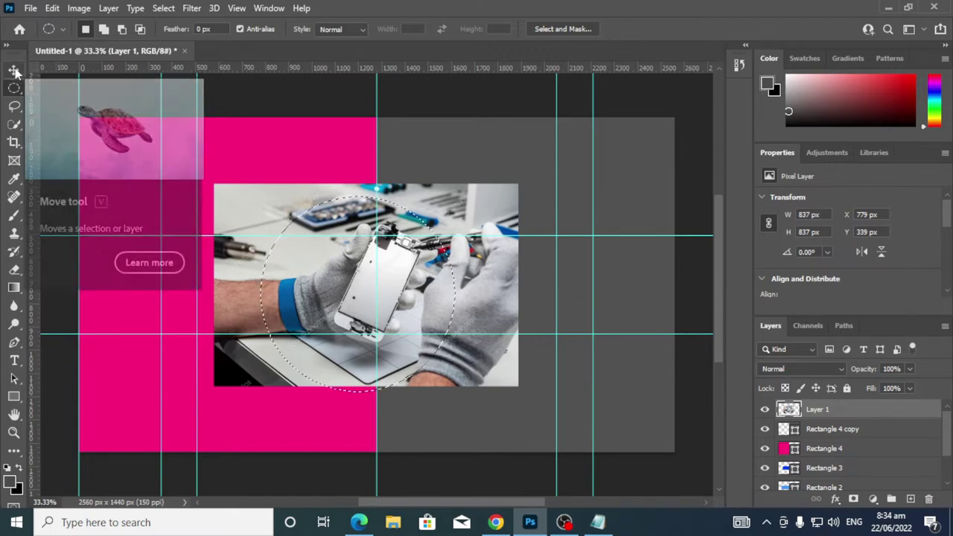
pyautogui.press('Up')
pyautogui.press('Up')
pyautogui.press('Up')
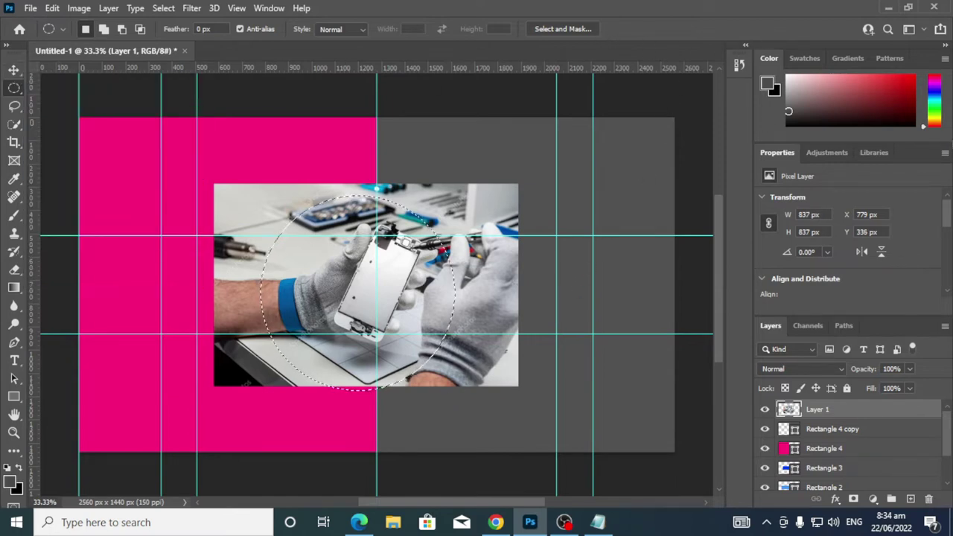
pyautogui.press('Up')
pyautogui.press('Up')
pyautogui.press('Up')
pyautogui.press('Right')
pyautogui.press('Right')
pyautogui.press('Right')
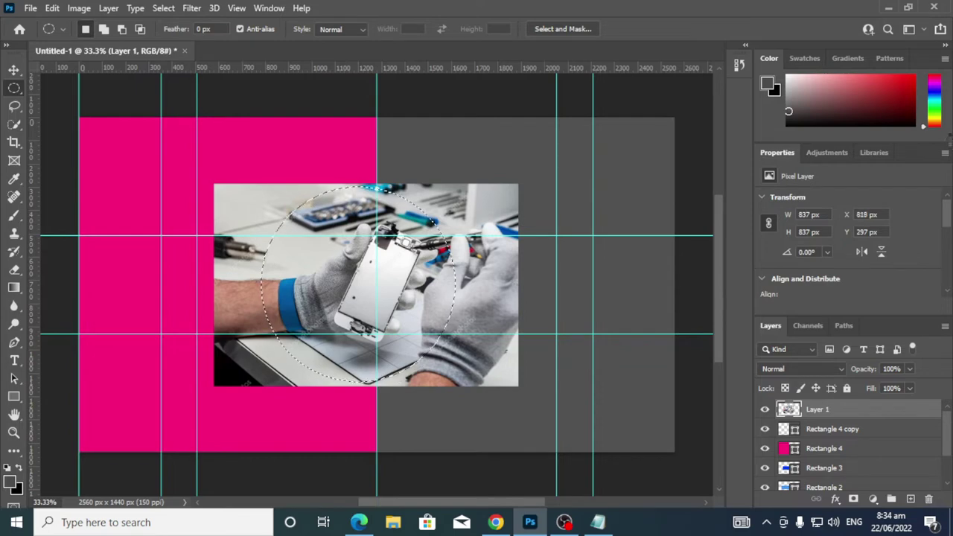
pyautogui.hotkey('shift', 'Right')
pyautogui.hotkey('shift', 'Right')
pyautogui.press('Right')
pyautogui.press('Right')
pyautogui.press('Right')
pyautogui.press('Right')
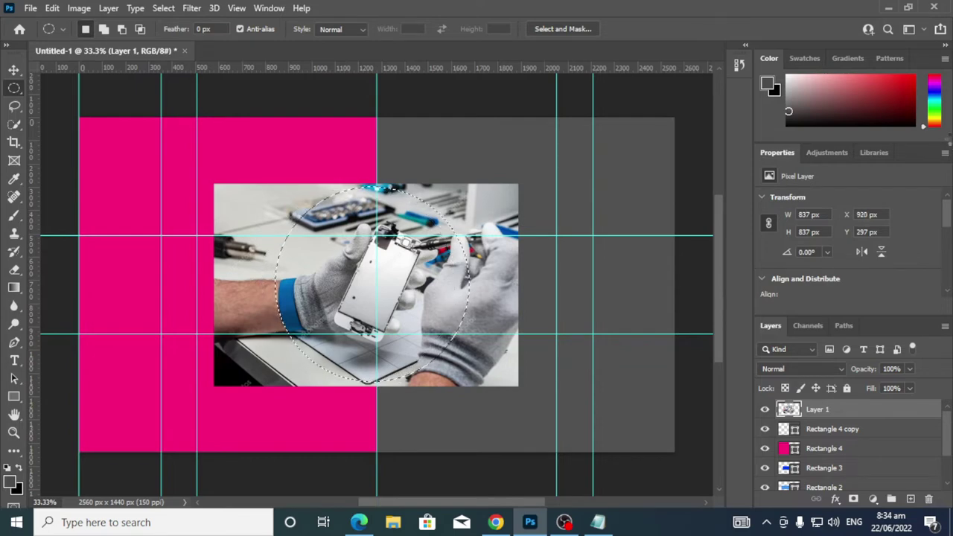
pyautogui.hotkey('shift', 'Right')
pyautogui.press('Right')
pyautogui.press('Right')
pyautogui.press('Right')
pyautogui.press('Right')
pyautogui.press('Right')
pyautogui.press('Right')
pyautogui.press('Right')
pyautogui.press('Right')
pyautogui.press('Down')
pyautogui.press('Down')
pyautogui.press('Down')
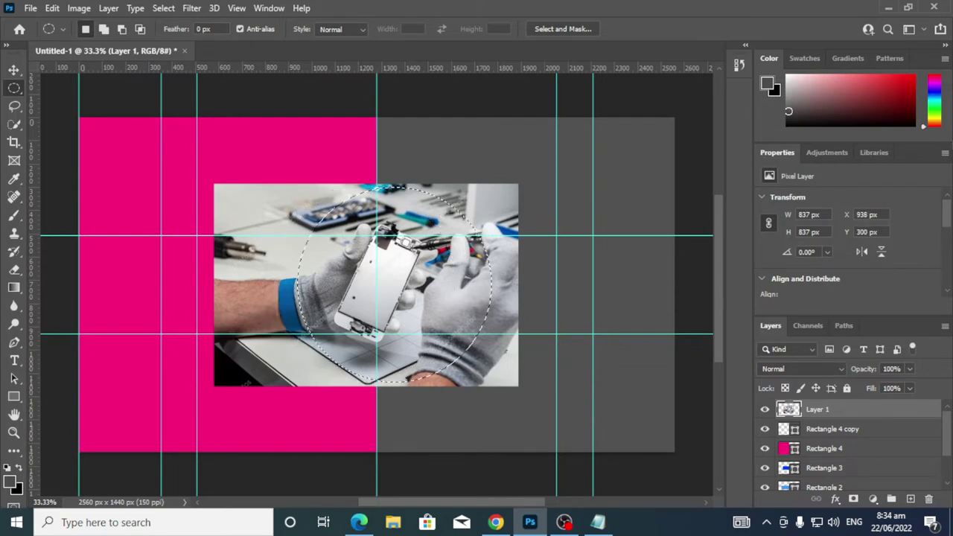
pyautogui.press('Down')
pyautogui.press('Down')
pyautogui.press('Down')
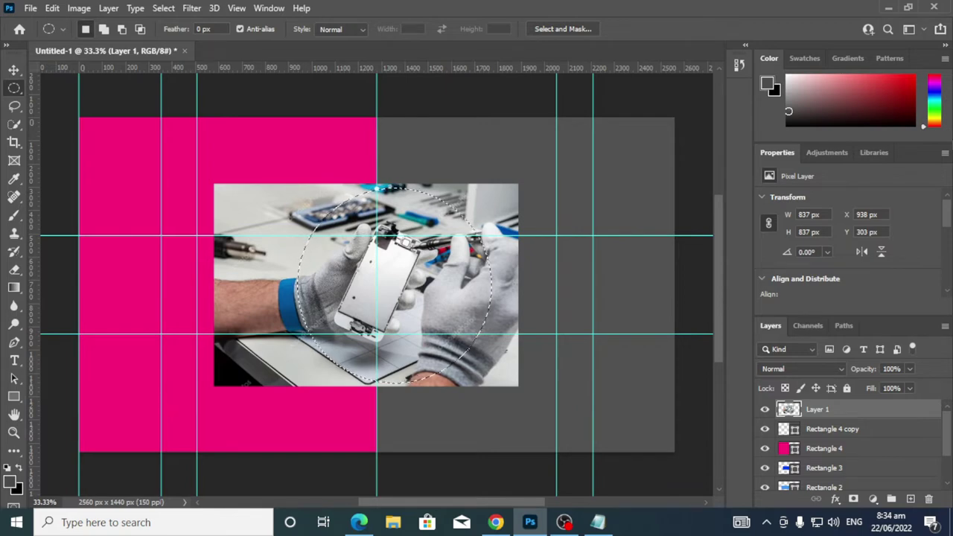
pyautogui.press('Right')
pyautogui.press('Right')
pyautogui.press('Right')
pyautogui.press('Right')
pyautogui.press('Right')
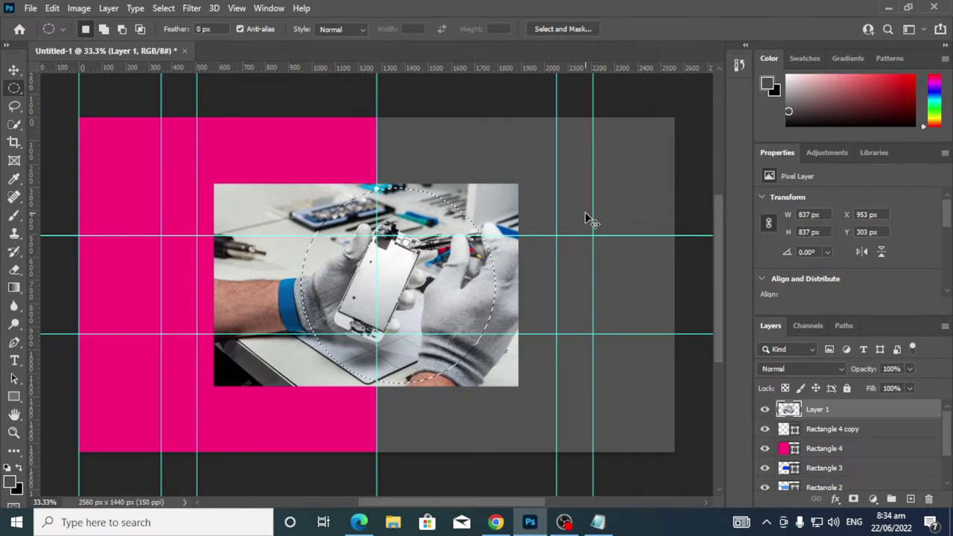
# Copy the circular selection to a new layer and hide the full photo layer
pyautogui.hotkey('ctrl', 'j')
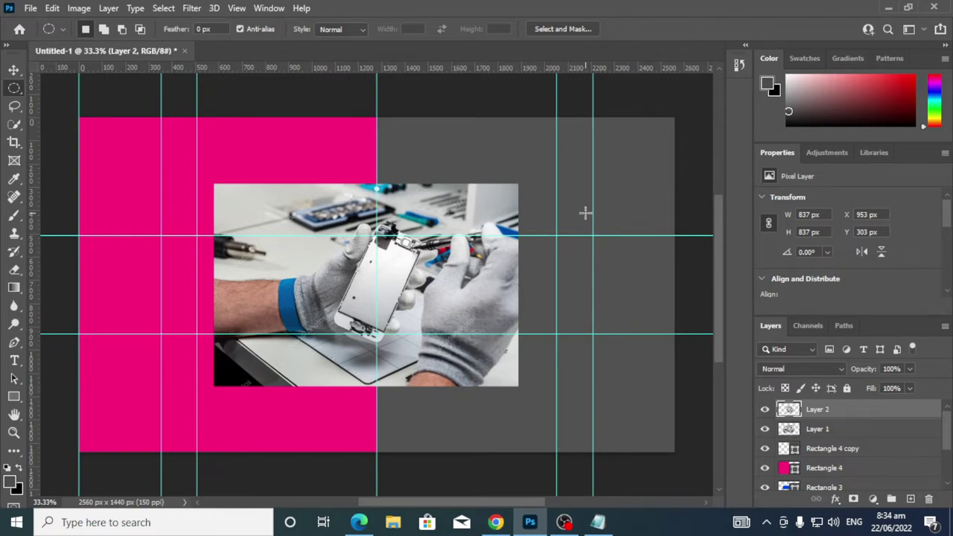
pyautogui.click(765, 430)
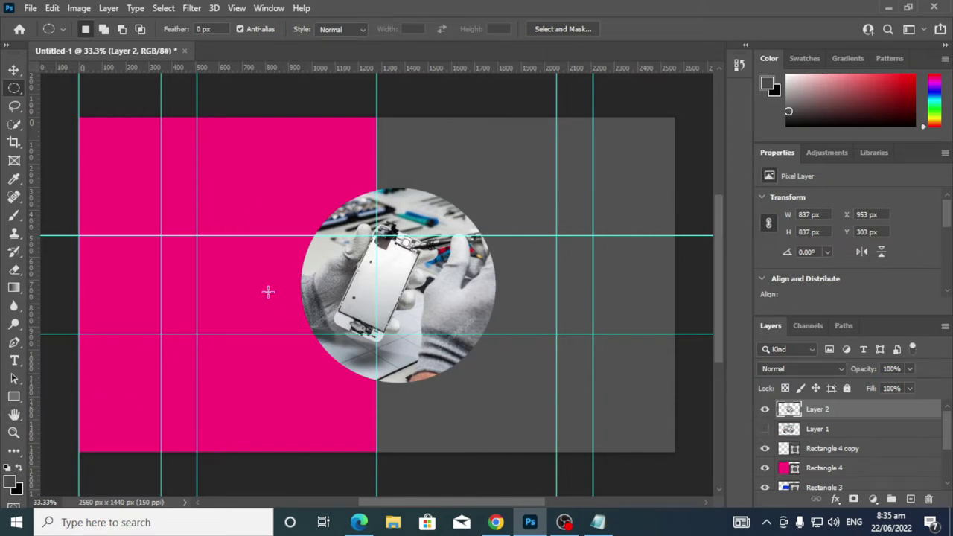
# Scale the circular photo down to about 356 x 355 px and centre it horizontally and vertically on the banner
pyautogui.click(13, 69)
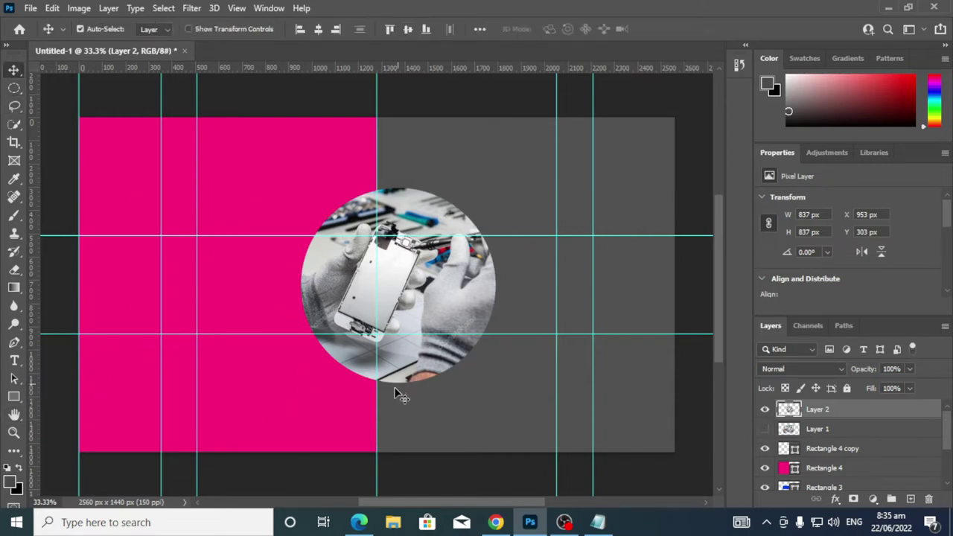
pyautogui.press('ctrl')
pyautogui.hotkey('ctrl', 't')
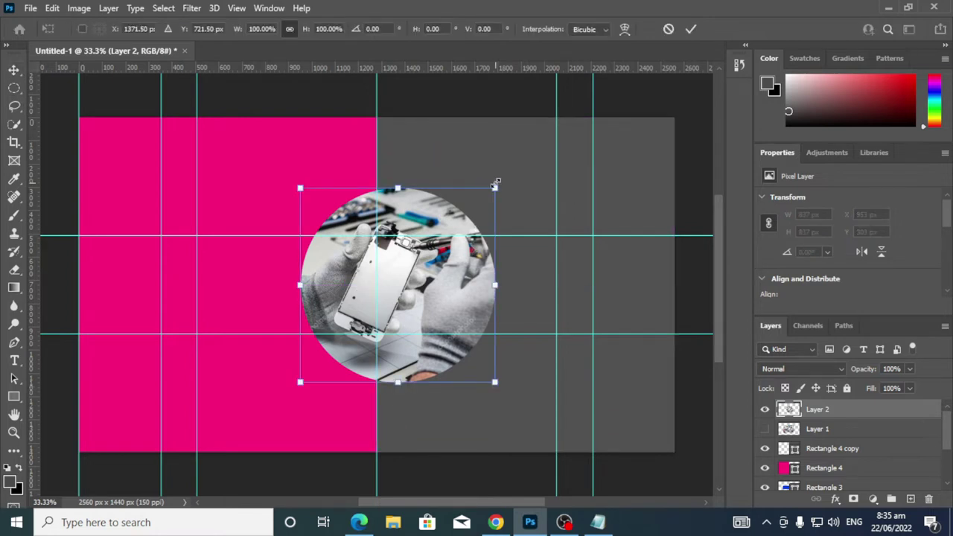
pyautogui.moveTo(497, 183); pyautogui.dragTo(412, 273)
pyautogui.moveTo(378, 319); pyautogui.dragTo(409, 259)
pyautogui.moveTo(386, 299); pyautogui.dragTo(401, 275)
pyautogui.moveTo(421, 241); pyautogui.dragTo(417, 245)
pyautogui.moveTo(398, 283); pyautogui.dragTo(399, 281)
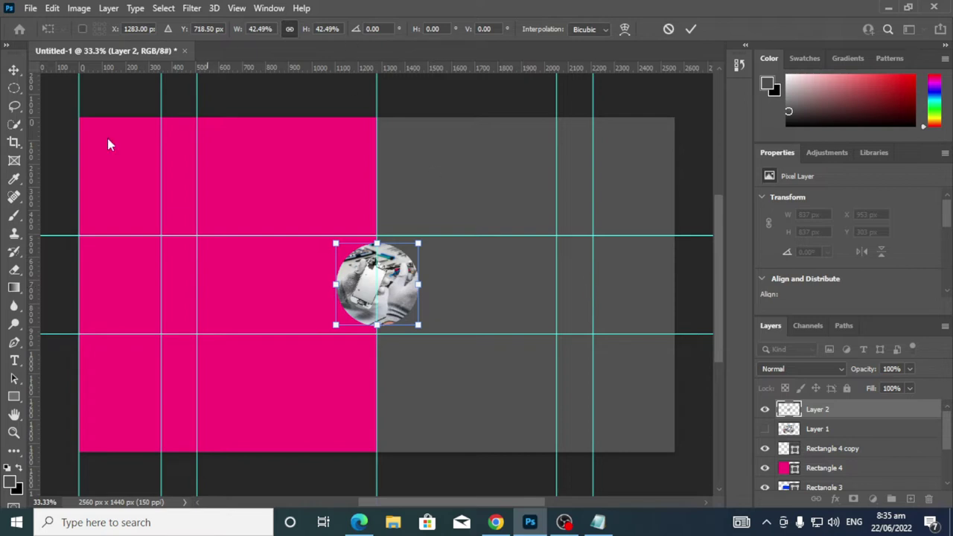
pyautogui.click(16, 70)
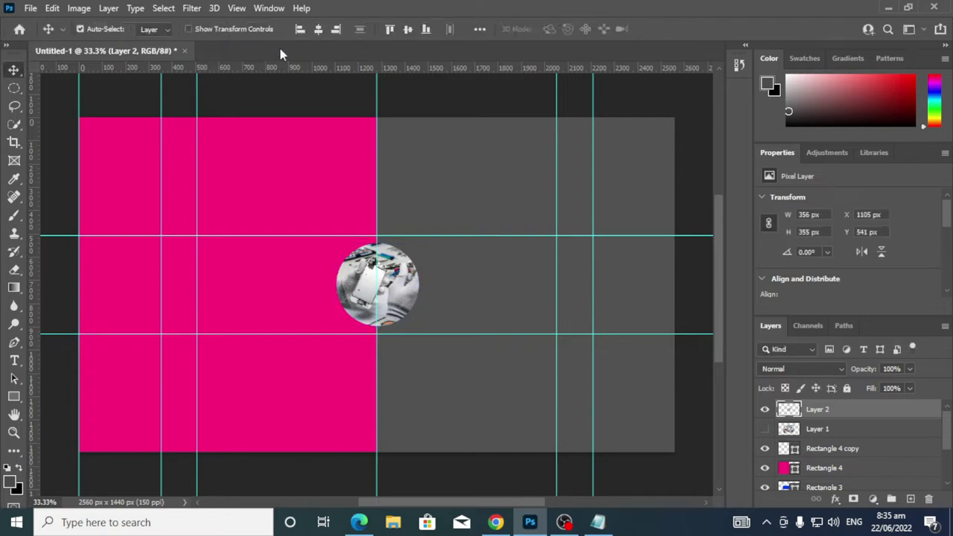
pyautogui.click(406, 33)
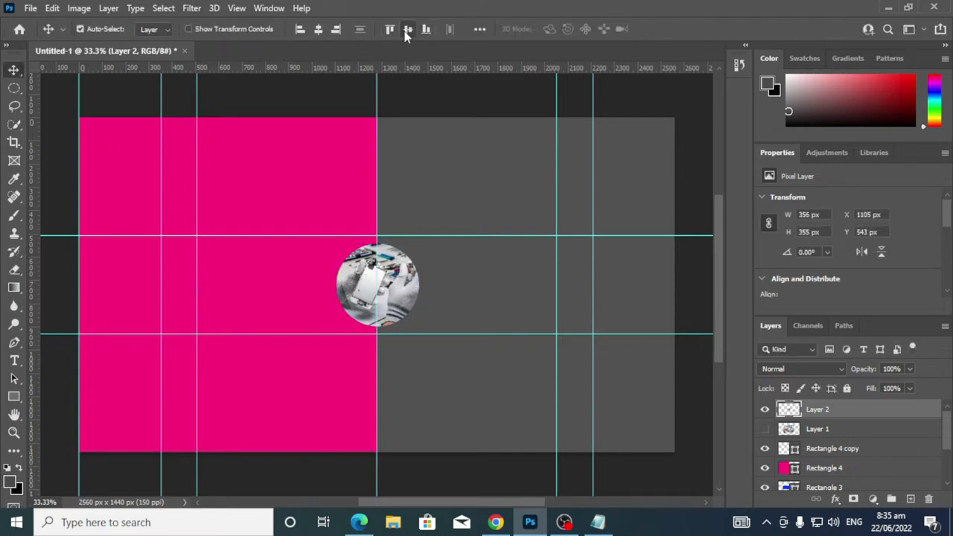
pyautogui.click(320, 34)
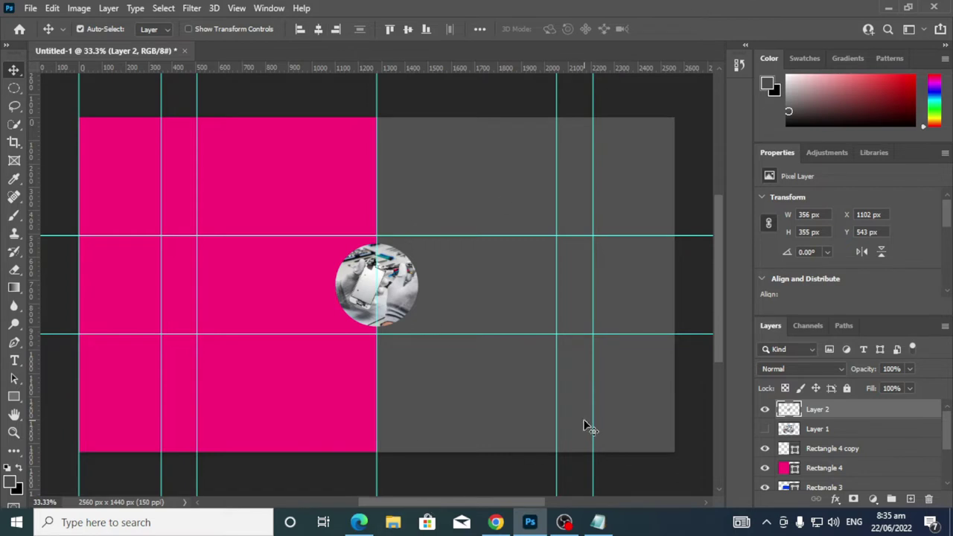
pyautogui.rightClick(831, 415)
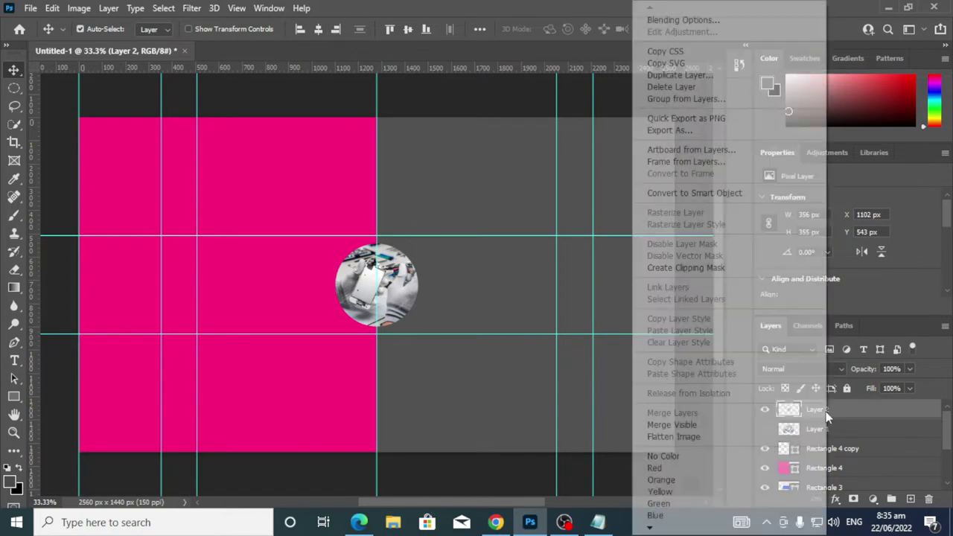
pyautogui.click(715, 20)
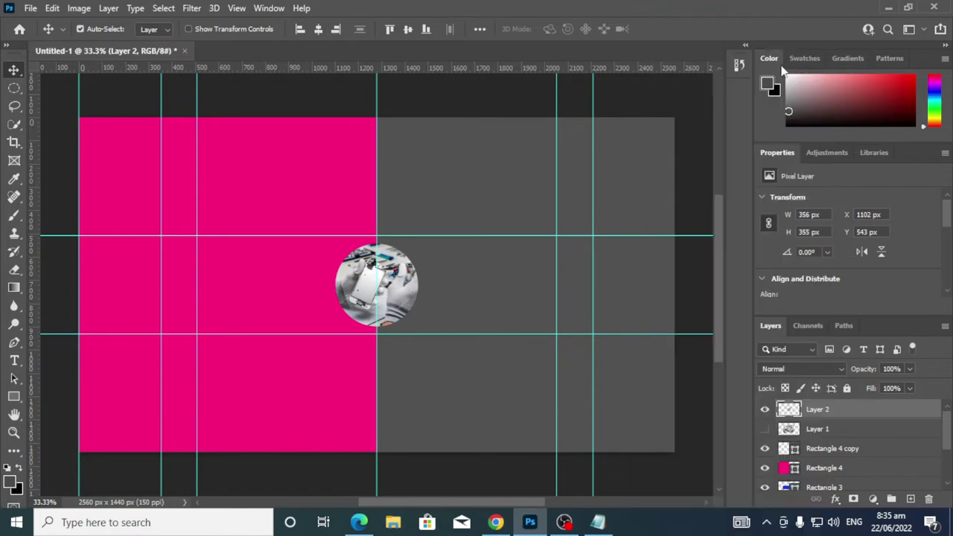
pyautogui.moveTo(468, 44); pyautogui.dragTo(822, 62)
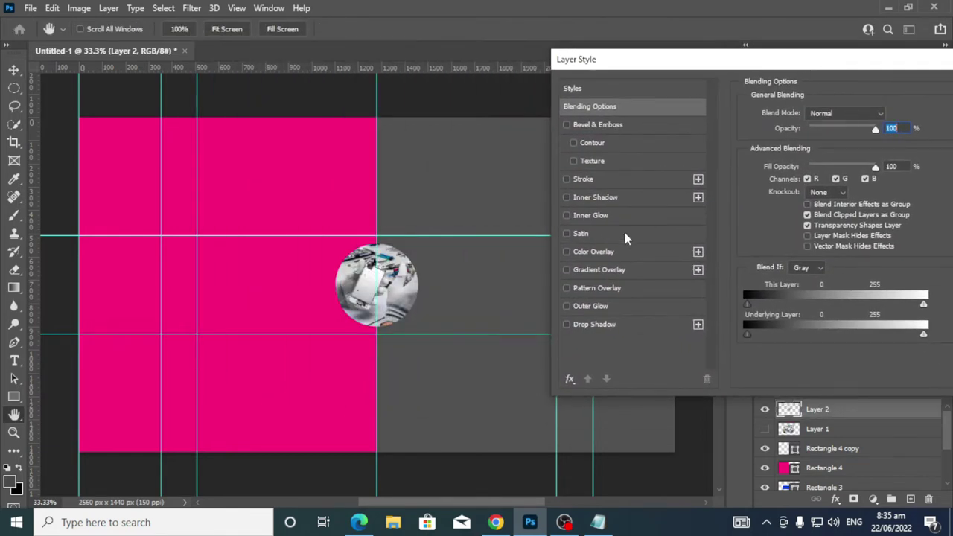
pyautogui.click(587, 179)
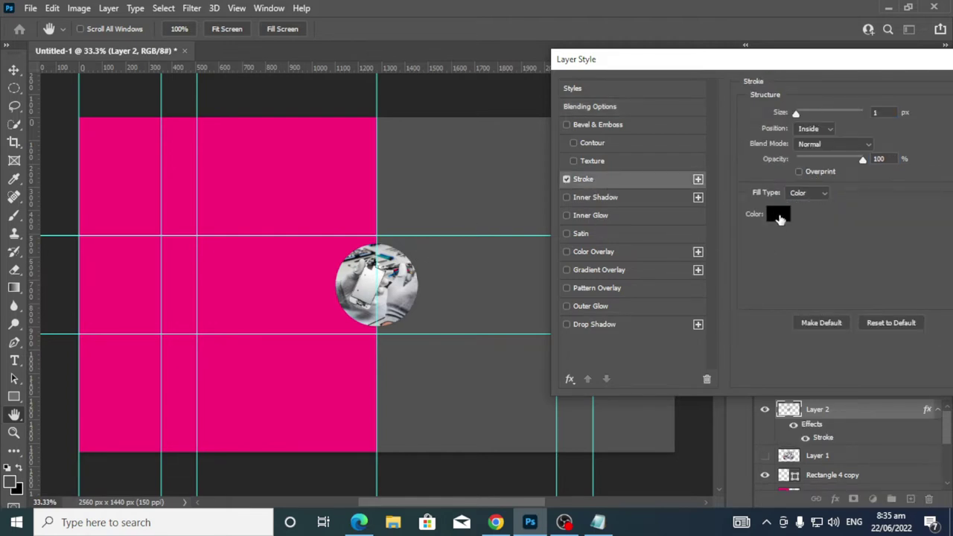
pyautogui.moveTo(797, 114); pyautogui.dragTo(809, 119)
pyautogui.click(813, 129)
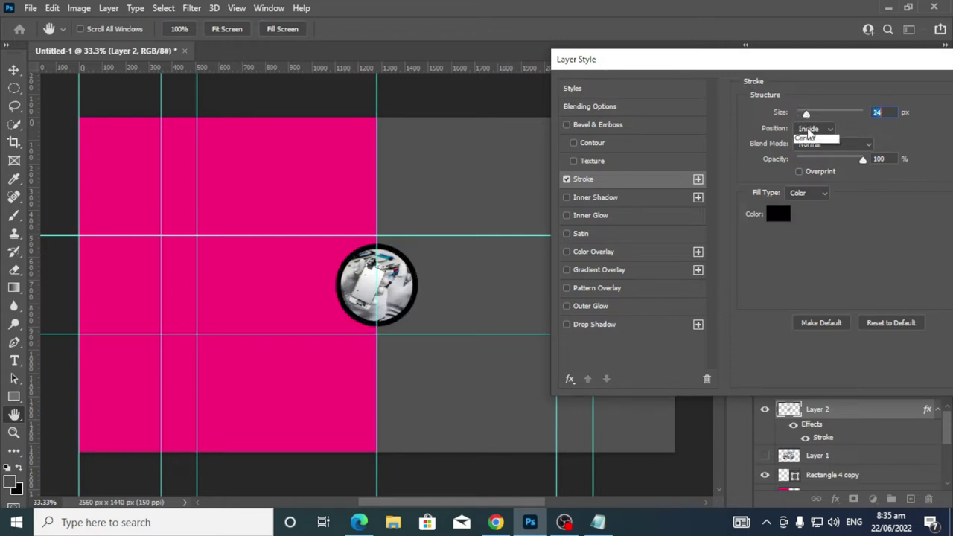
pyautogui.click(802, 141)
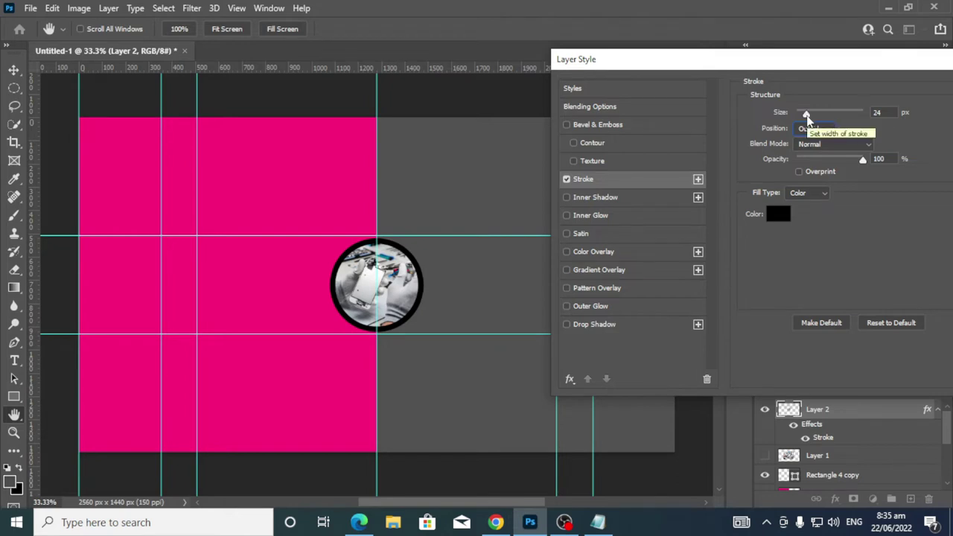
pyautogui.moveTo(807, 114); pyautogui.dragTo(809, 116)
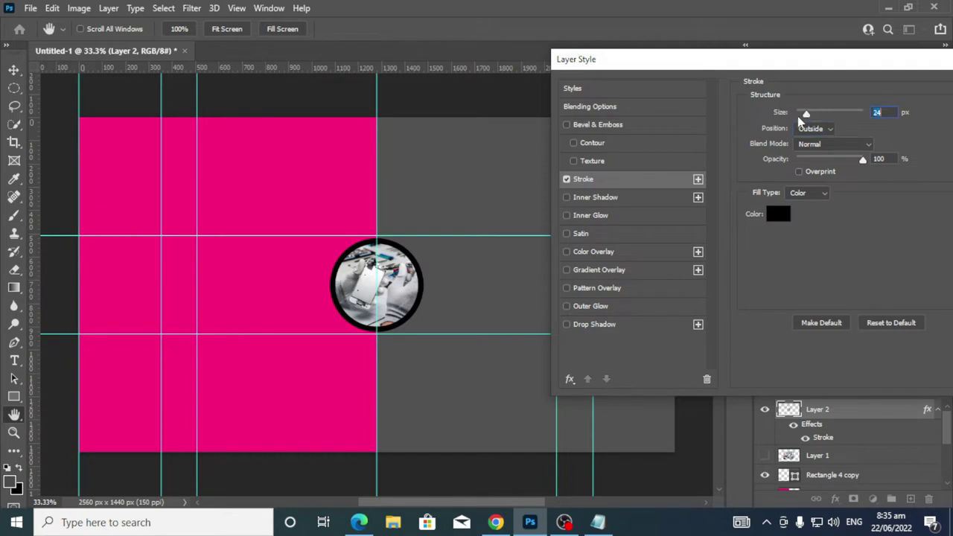
pyautogui.click(779, 215)
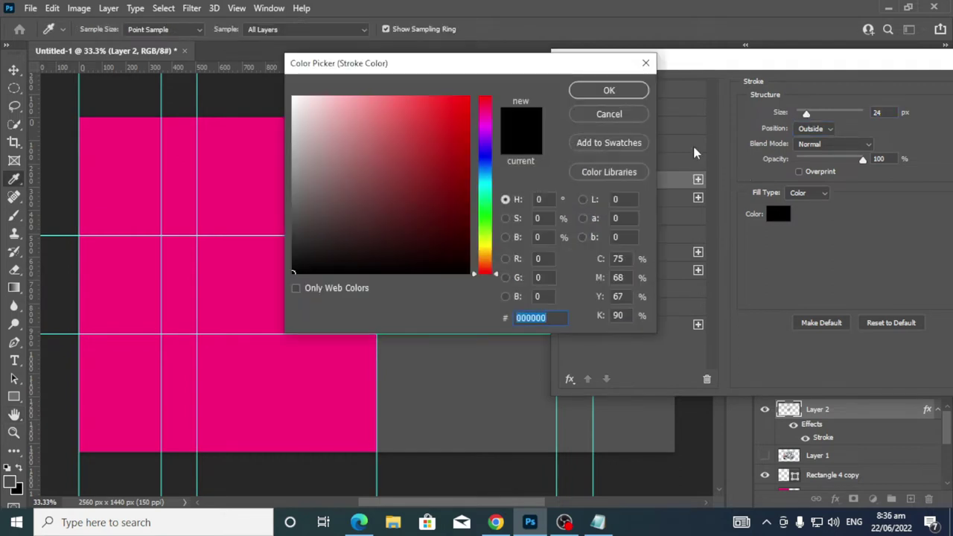
pyautogui.click(642, 65)
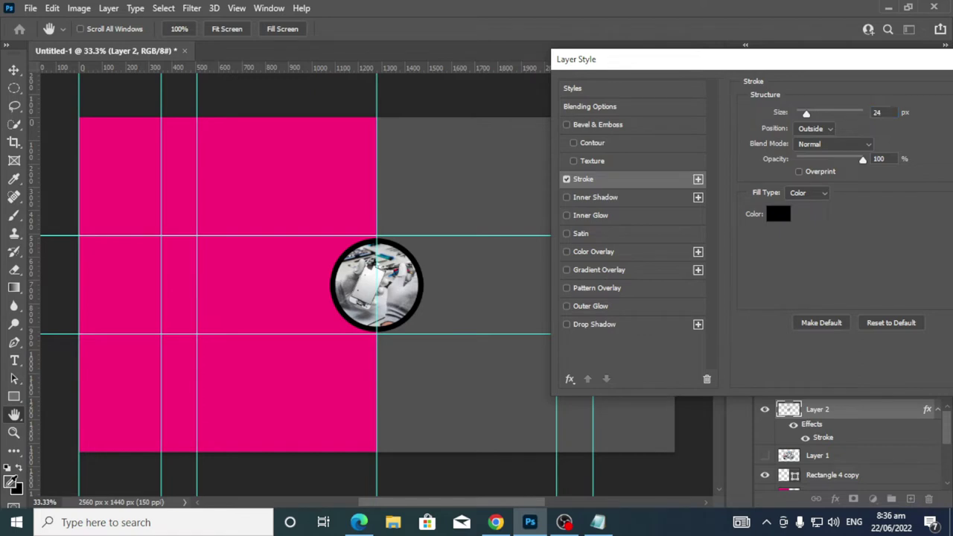
pyautogui.moveTo(883, 63); pyautogui.dragTo(585, 59)
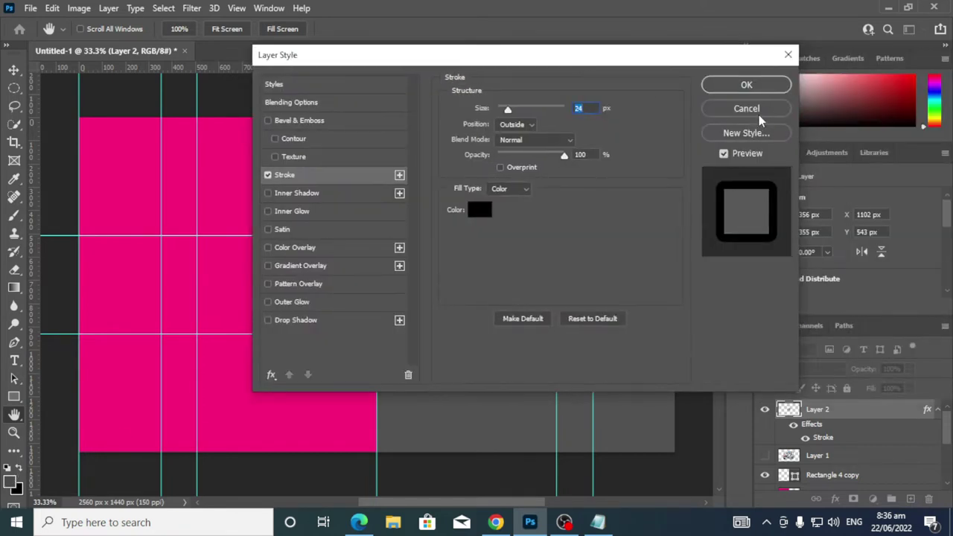
pyautogui.click(747, 109)
# Copy the grey foreground colour's hex code 4c4b4b from the colour picker
pyautogui.click(11, 482)
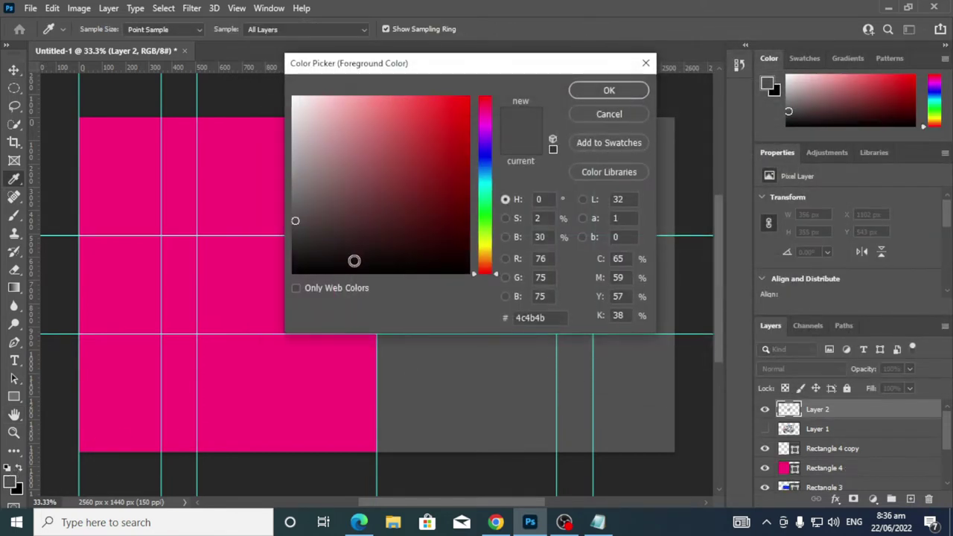
pyautogui.click(550, 318)
pyautogui.hotkey('ctrl', 'c')
pyautogui.click(623, 90)
pyautogui.press('v')
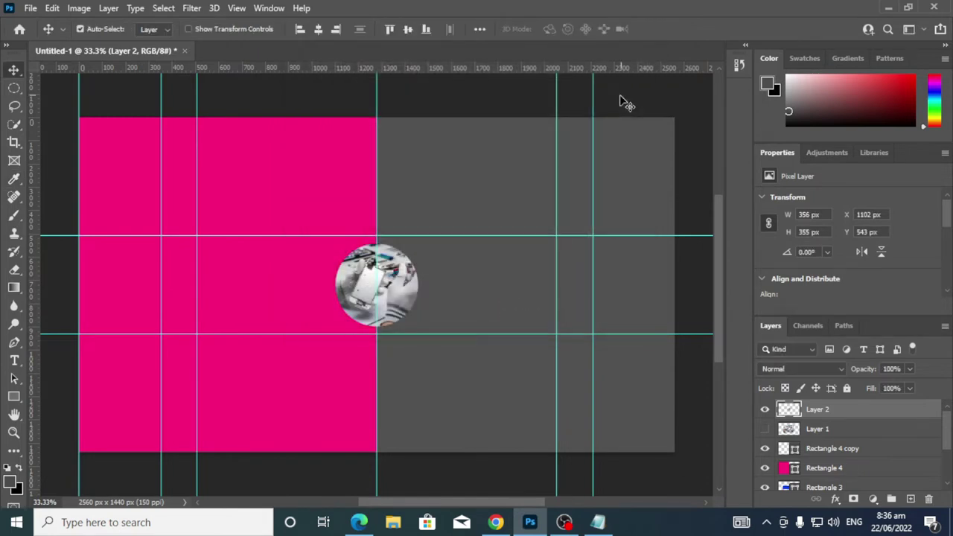
# Add a stroke layer style to the circular photo and set its colour to 4c4b4b
pyautogui.rightClick(824, 419)
pyautogui.click(711, 20)
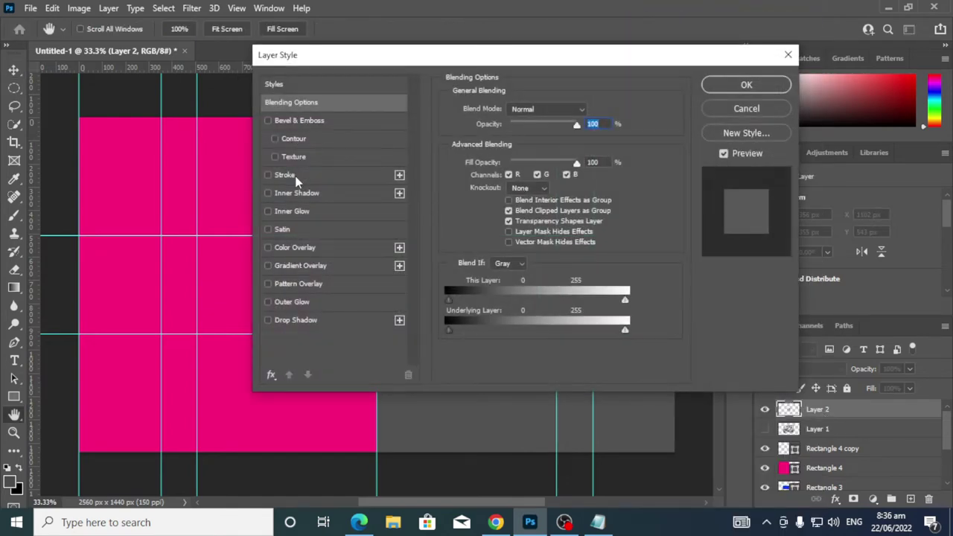
pyautogui.click(295, 176)
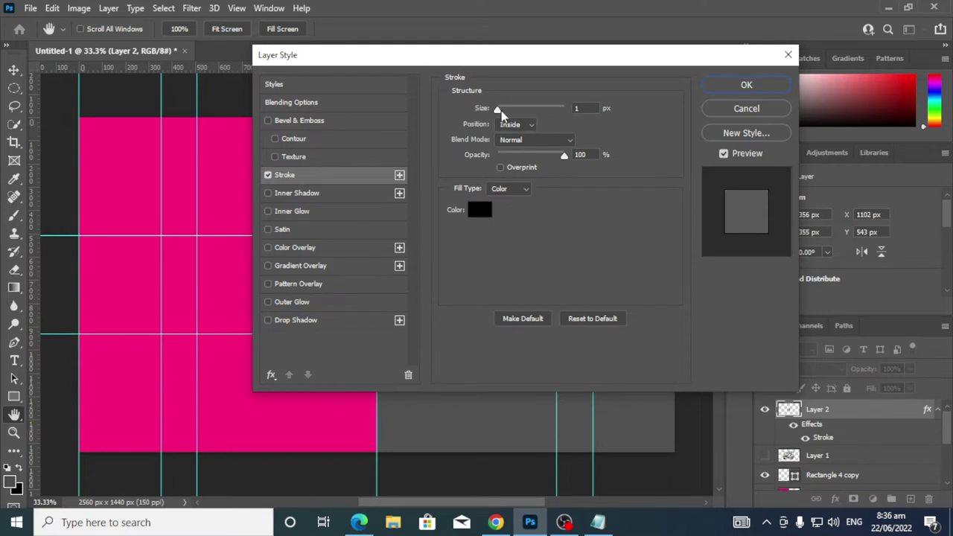
pyautogui.click(481, 215)
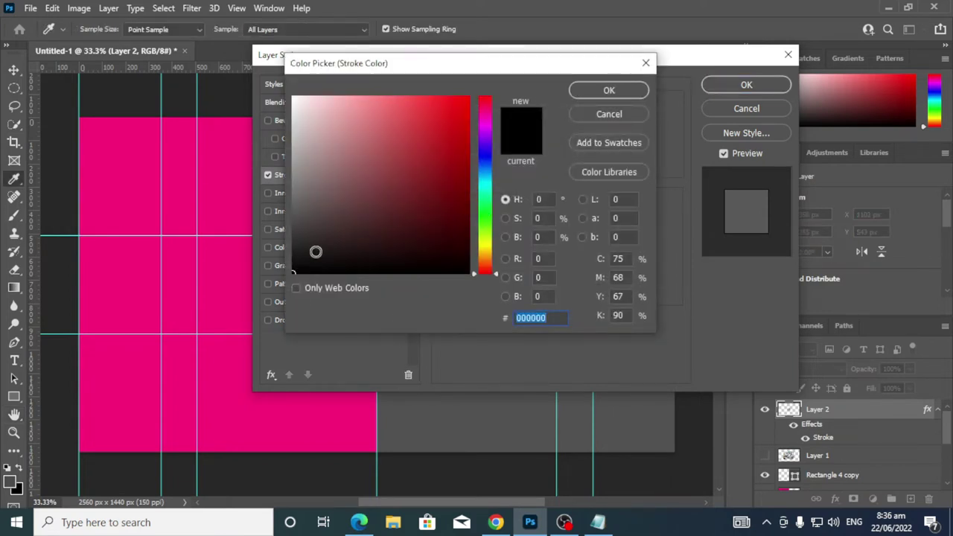
pyautogui.hotkey('ctrl', 'v')
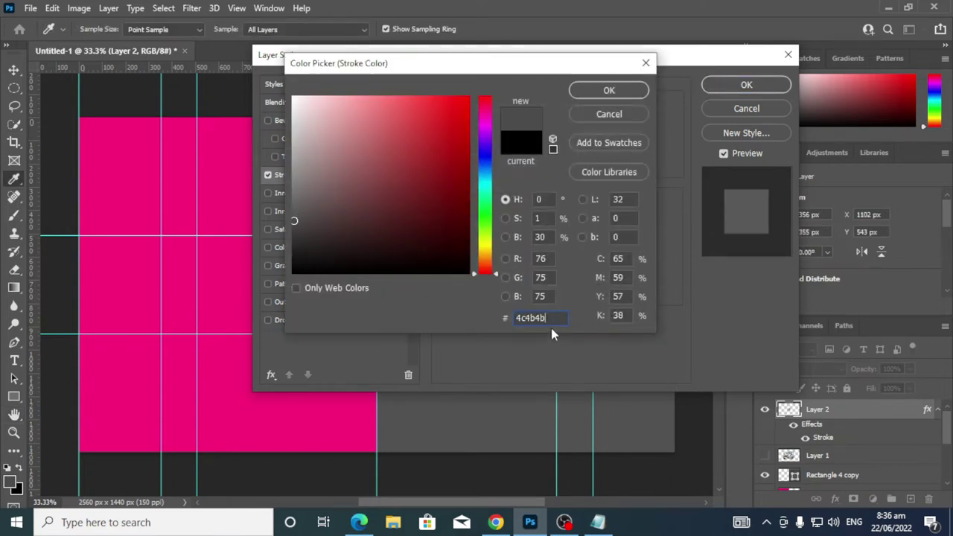
pyautogui.click(611, 90)
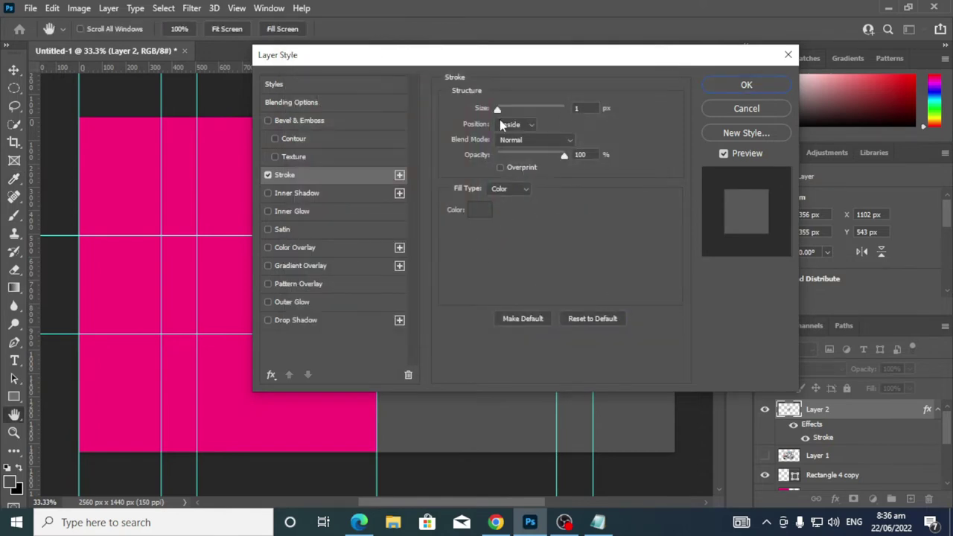
# Set the circular photo's stroke to 20 px, positioned outside, and apply the layer style
pyautogui.moveTo(494, 55); pyautogui.dragTo(737, 56)
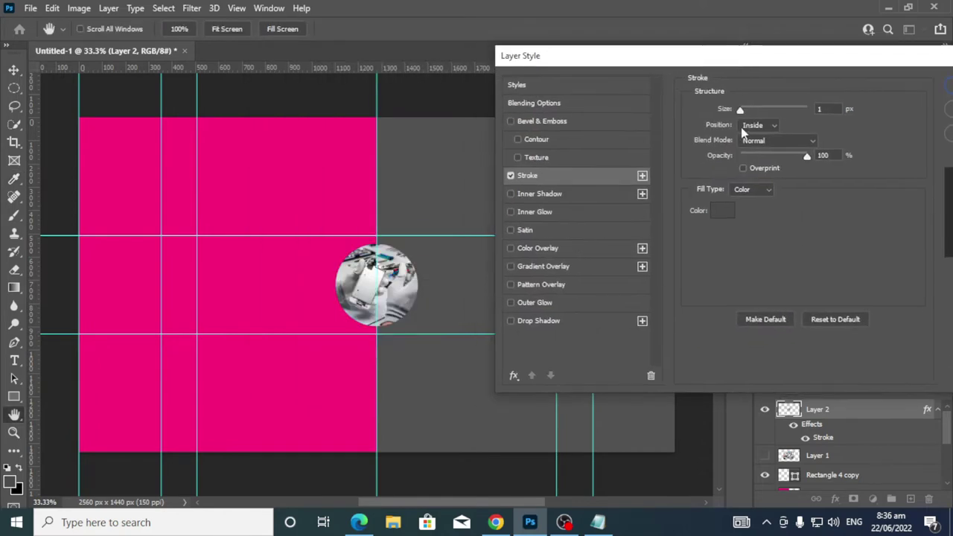
pyautogui.moveTo(741, 114); pyautogui.dragTo(751, 111)
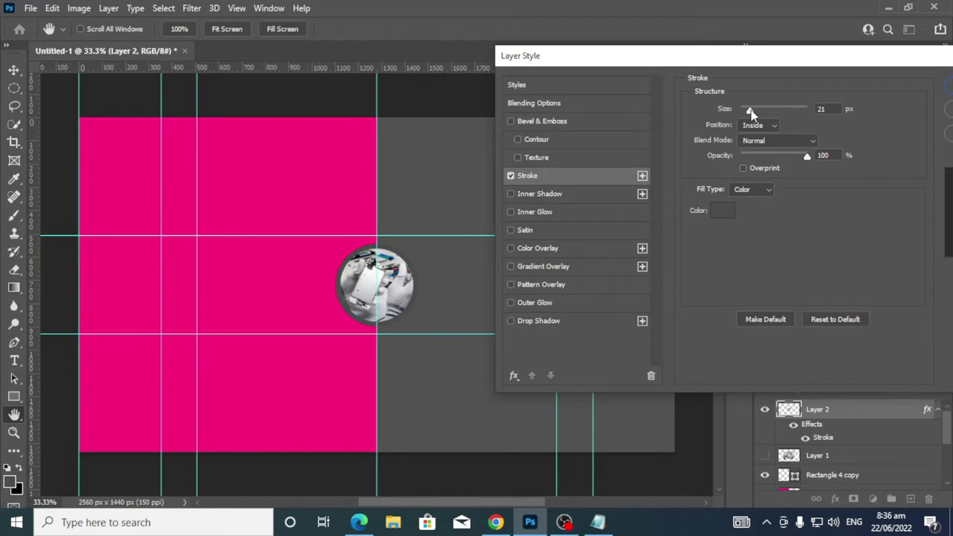
pyautogui.click(760, 125)
pyautogui.click(756, 130)
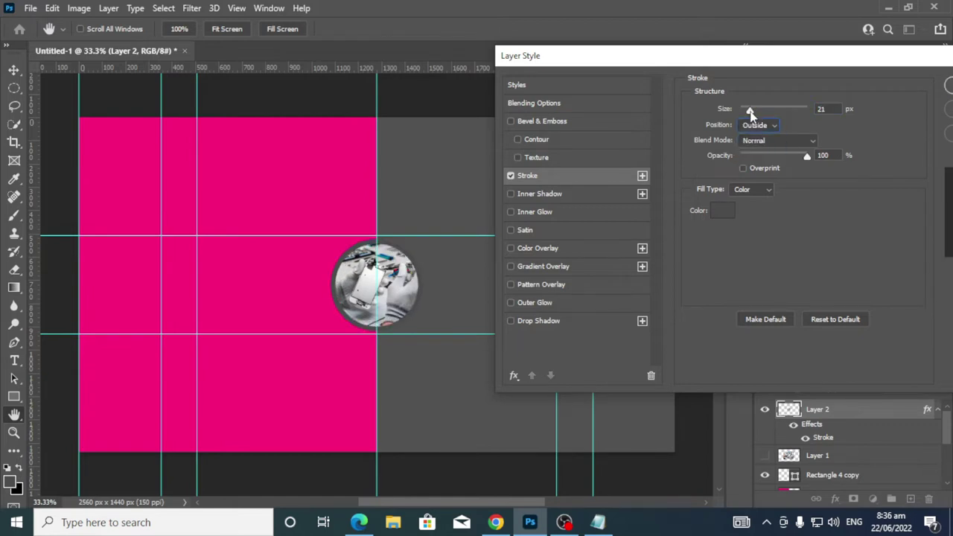
pyautogui.moveTo(750, 110); pyautogui.dragTo(750, 115)
pyautogui.moveTo(882, 57); pyautogui.dragTo(702, 60)
pyautogui.press('Return')
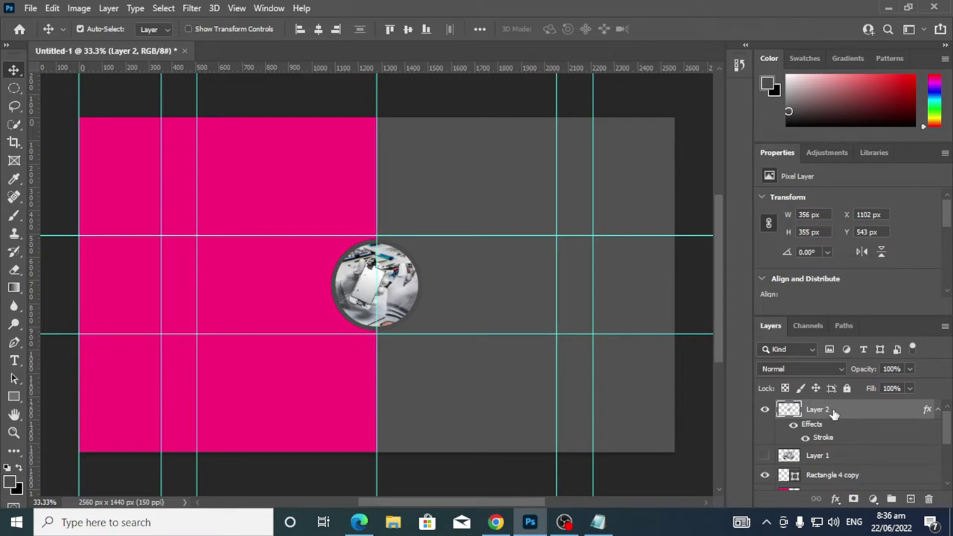
# Duplicate the circular photo layer, and sample the banner's pink half to copy its hex code fc0a7c
pyautogui.press('ctrl')
pyautogui.hotkey('ctrl', 'j')
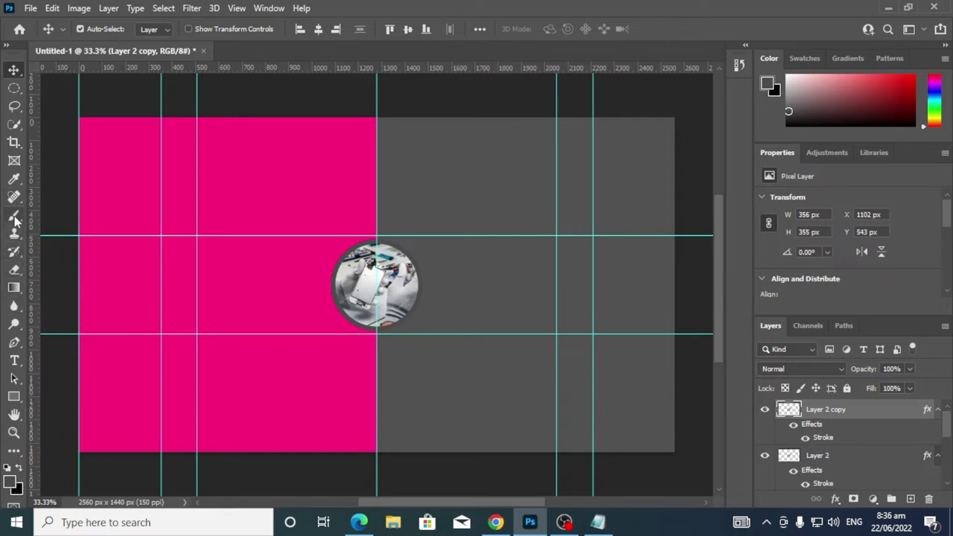
pyautogui.click(14, 179)
pyautogui.click(237, 163)
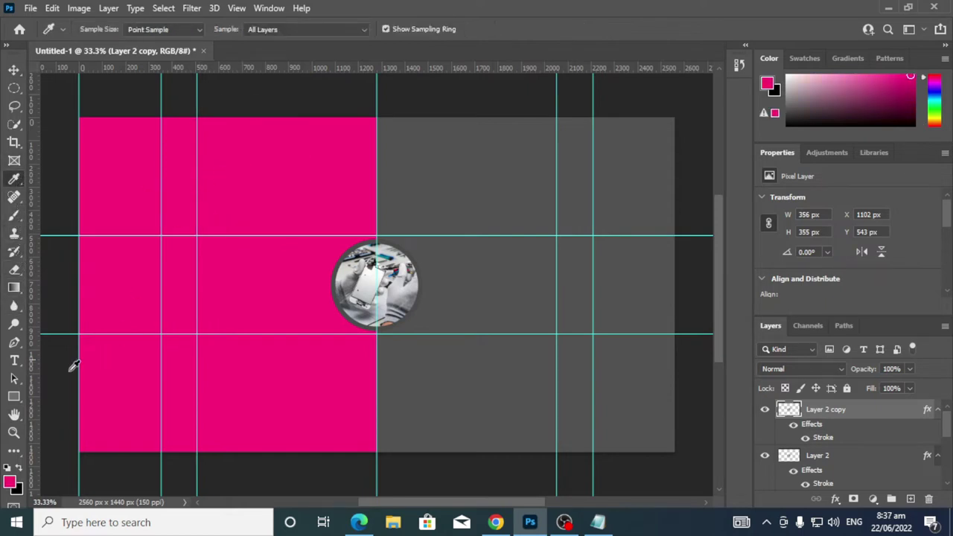
pyautogui.click(10, 483)
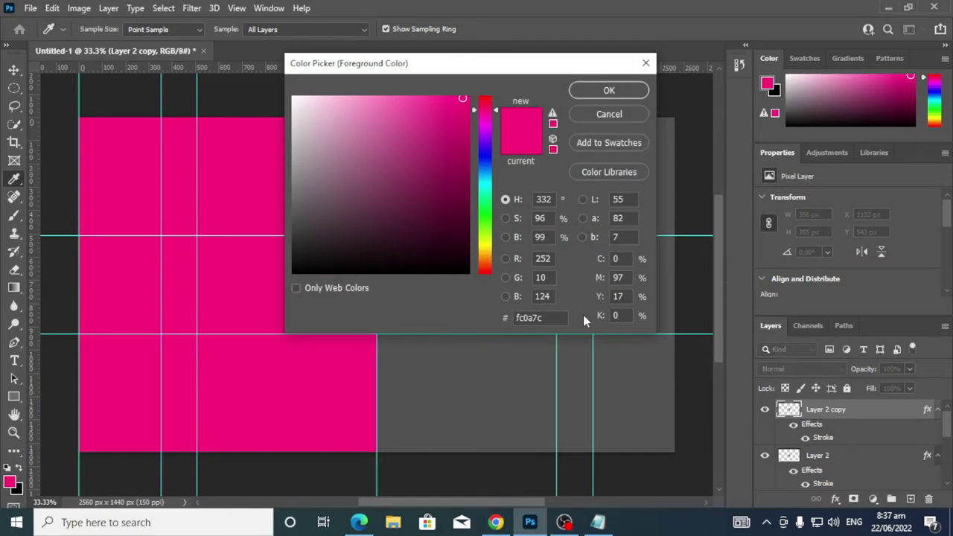
pyautogui.doubleClick(557, 318)
pyautogui.click(609, 91)
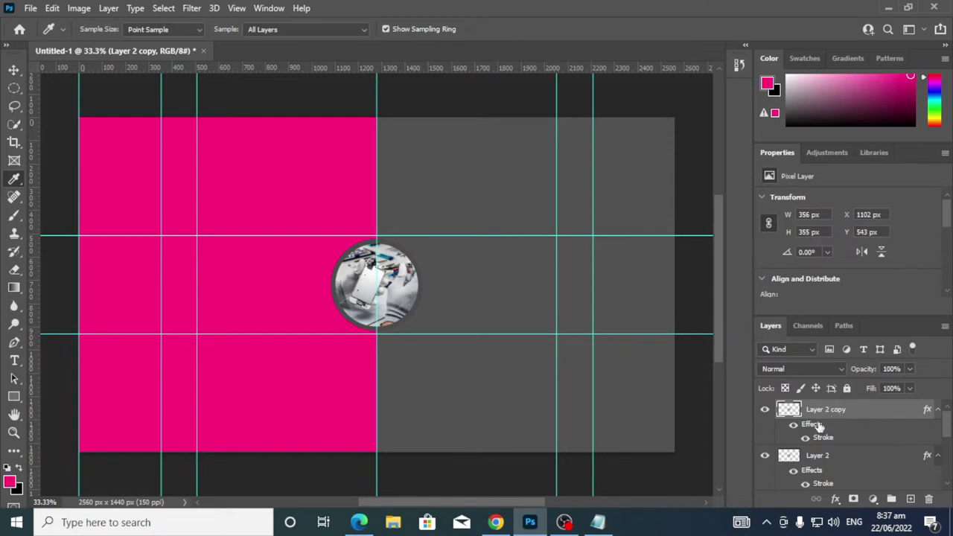
# Change the stroke colour of the duplicated circular photo layer to fc0a7c and apply the style
pyautogui.doubleClick(817, 424)
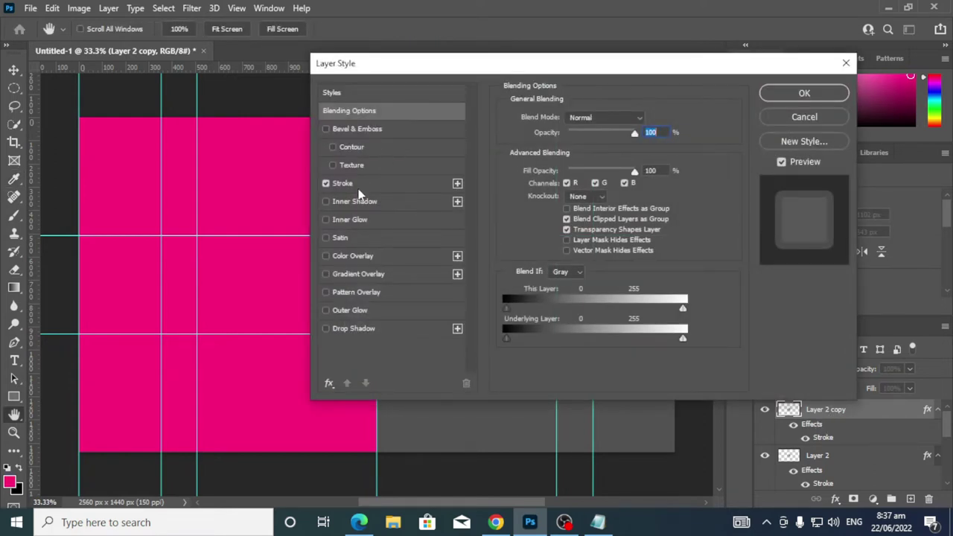
pyautogui.click(367, 184)
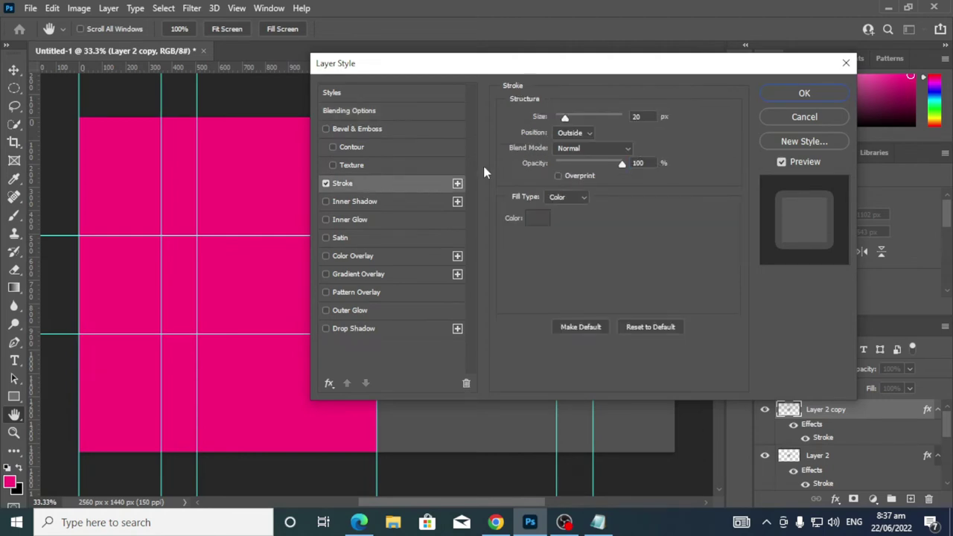
pyautogui.click(539, 220)
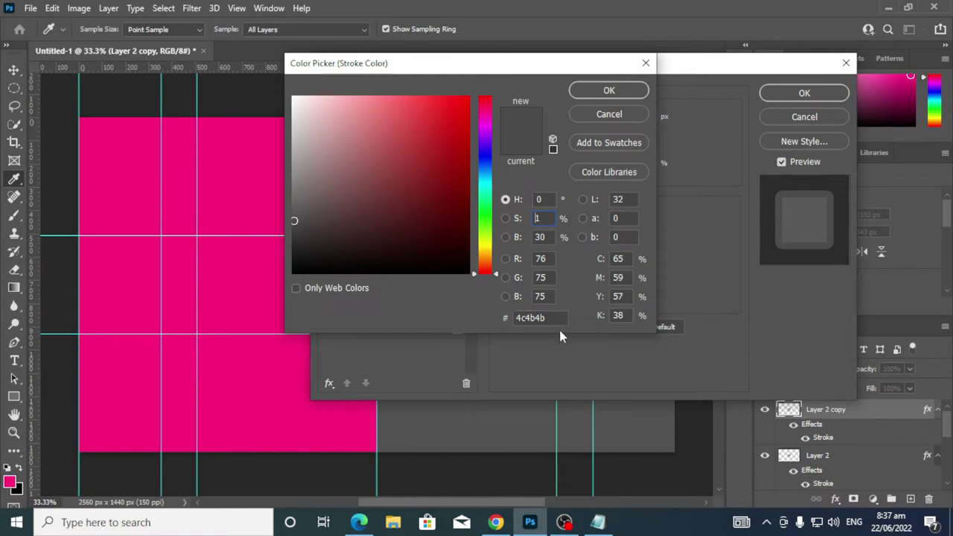
pyautogui.moveTo(557, 318); pyautogui.dragTo(439, 322)
pyautogui.write('ff0a7f')
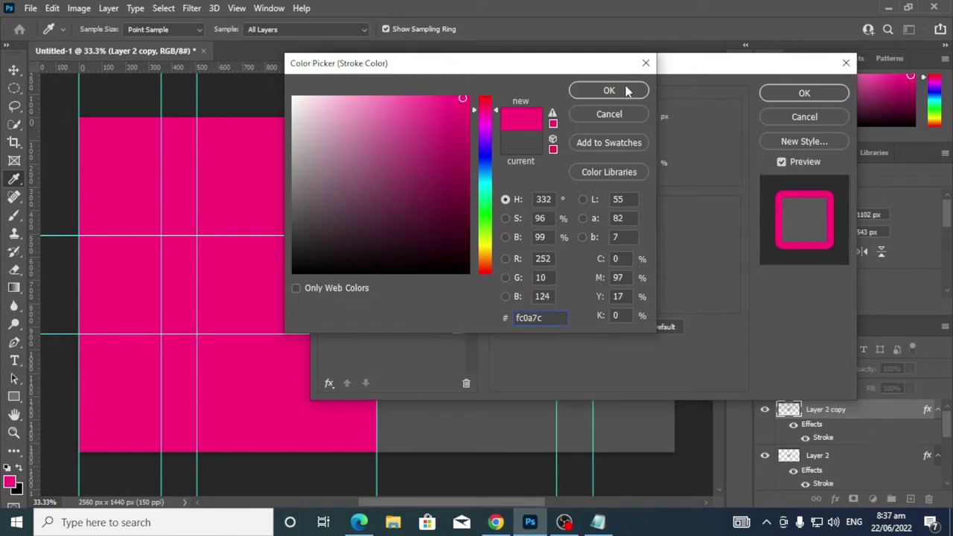
pyautogui.click(624, 90)
pyautogui.click(795, 94)
pyautogui.press('i')
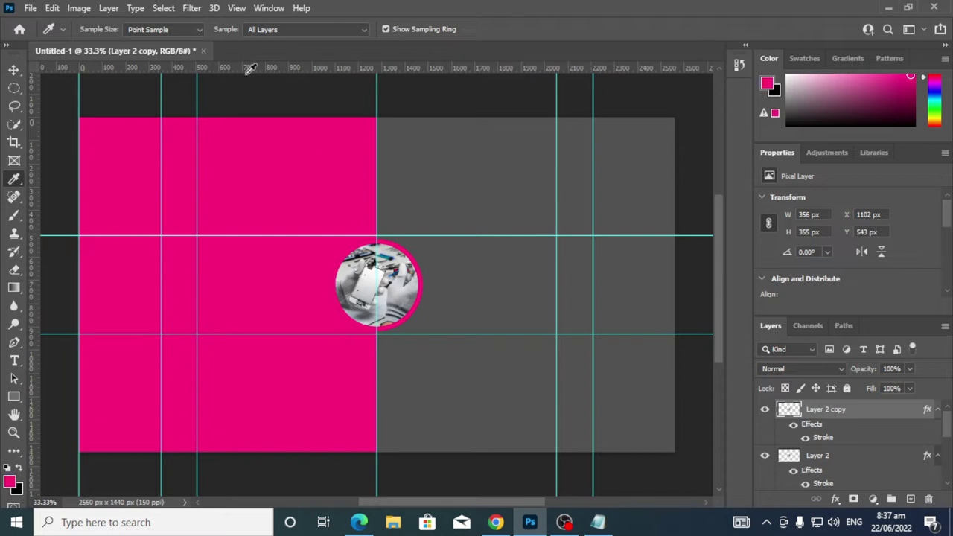
# Try to delete the left half of the duplicated circular photo using a rectangular selection ending at the centre guide
pyautogui.moveTo(14, 90); pyautogui.dragTo(42, 97)
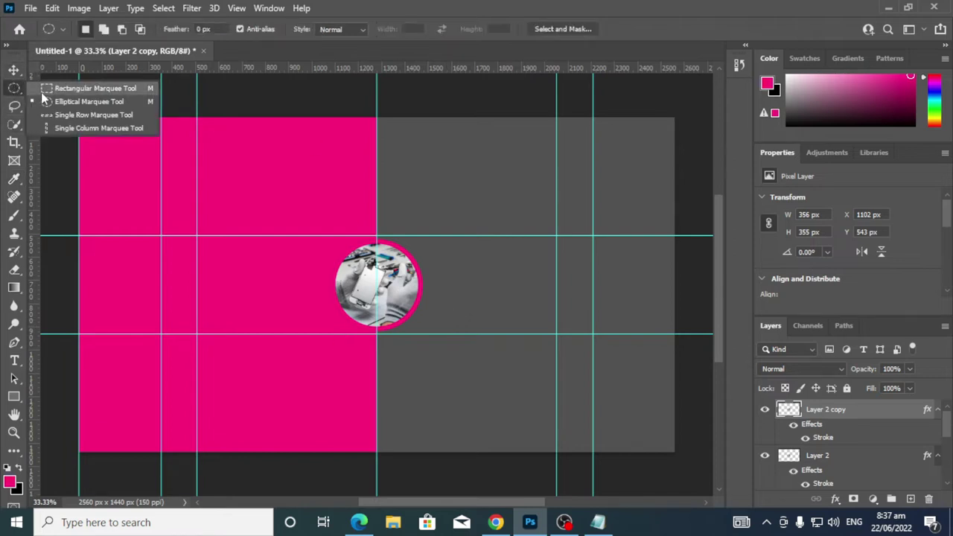
pyautogui.click(73, 89)
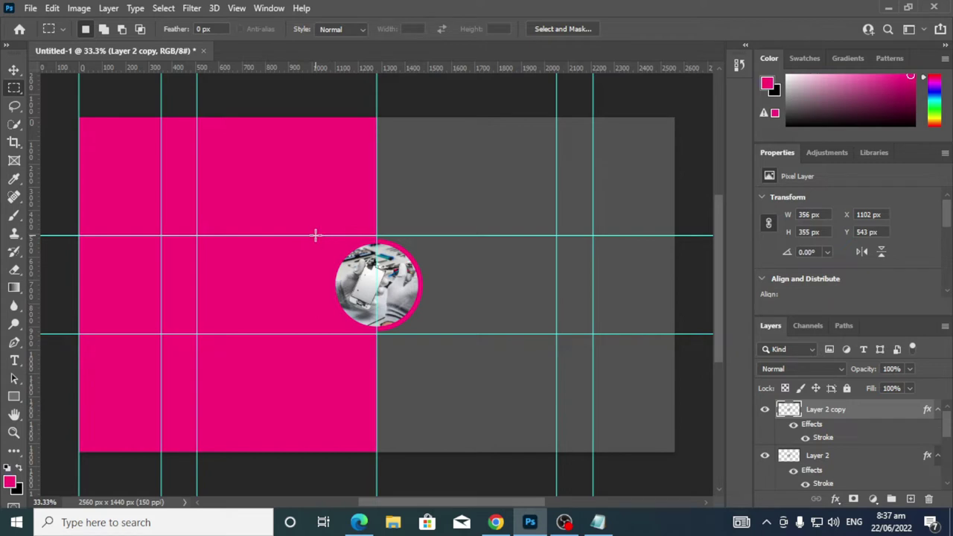
pyautogui.moveTo(315, 235); pyautogui.dragTo(374, 335)
pyautogui.press('Delete')
pyautogui.hotkey('ctrl', 'd')
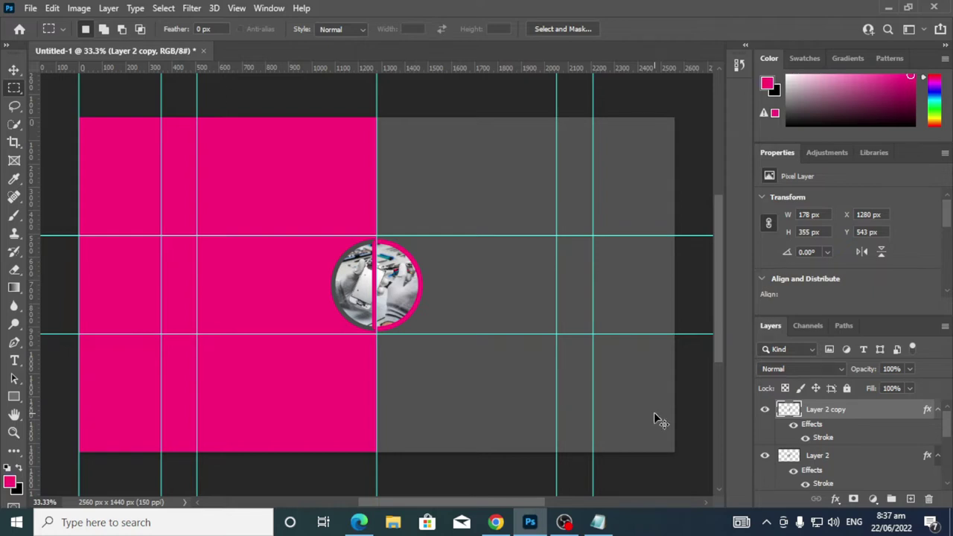
pyautogui.hotkey('ctrl', 'z')
pyautogui.hotkey('ctrl', 'd')
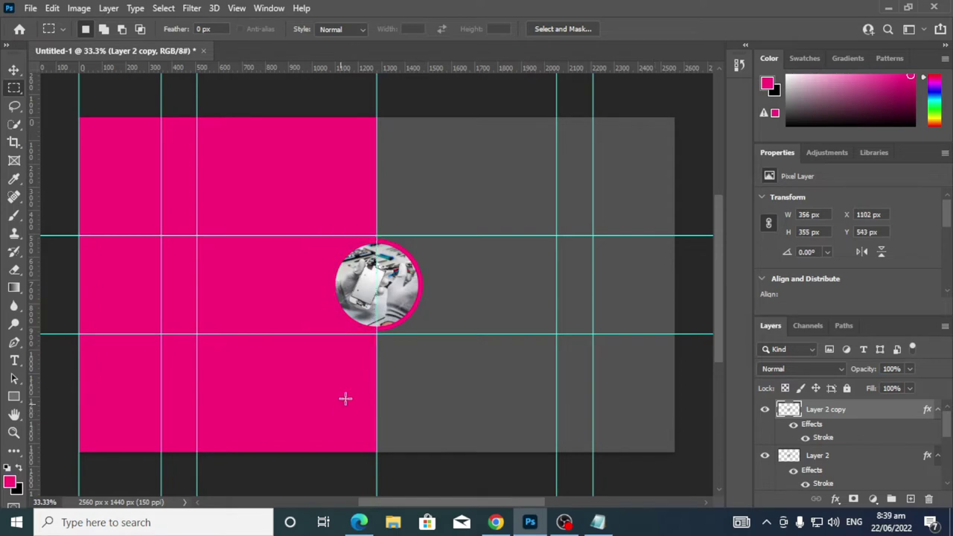
# Convert the duplicated circular photo layer with the pink stroke into a smart object
pyautogui.rightClick(846, 414)
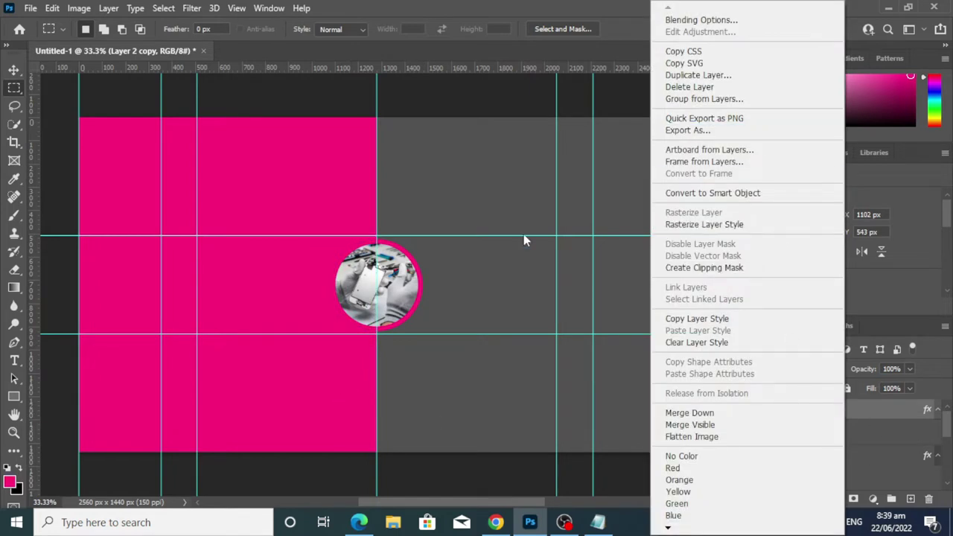
pyautogui.click(535, 80)
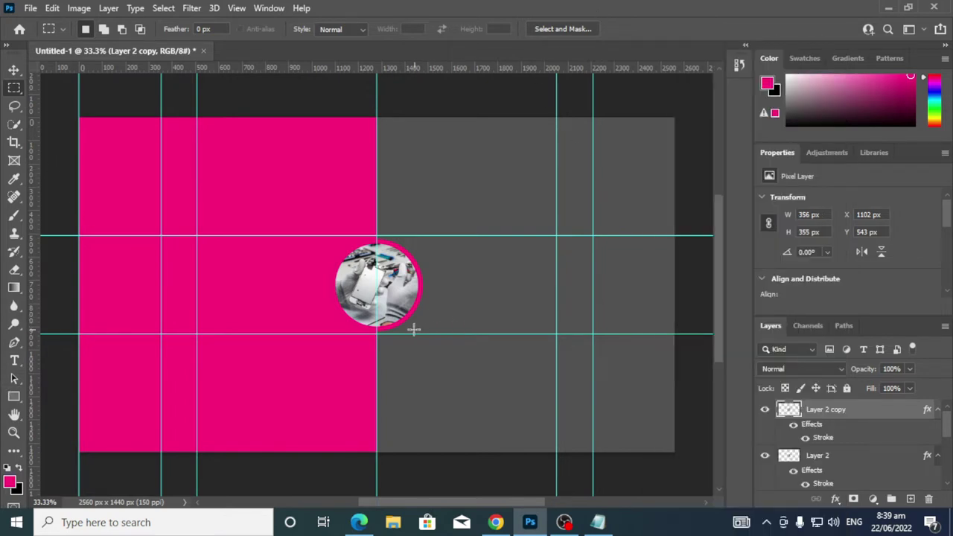
pyautogui.scroll(-3, 815, 459)
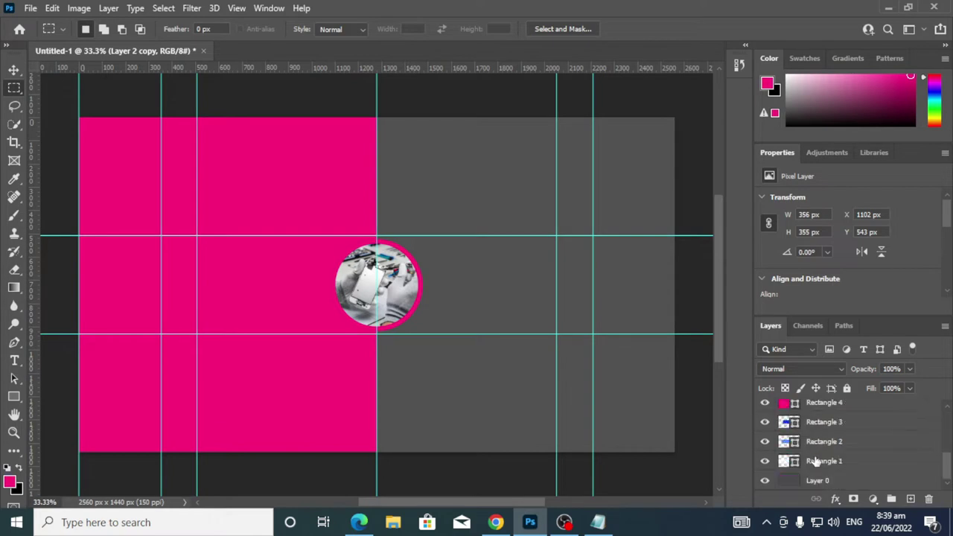
pyautogui.scroll(3, 820, 459)
pyautogui.rightClick(833, 415)
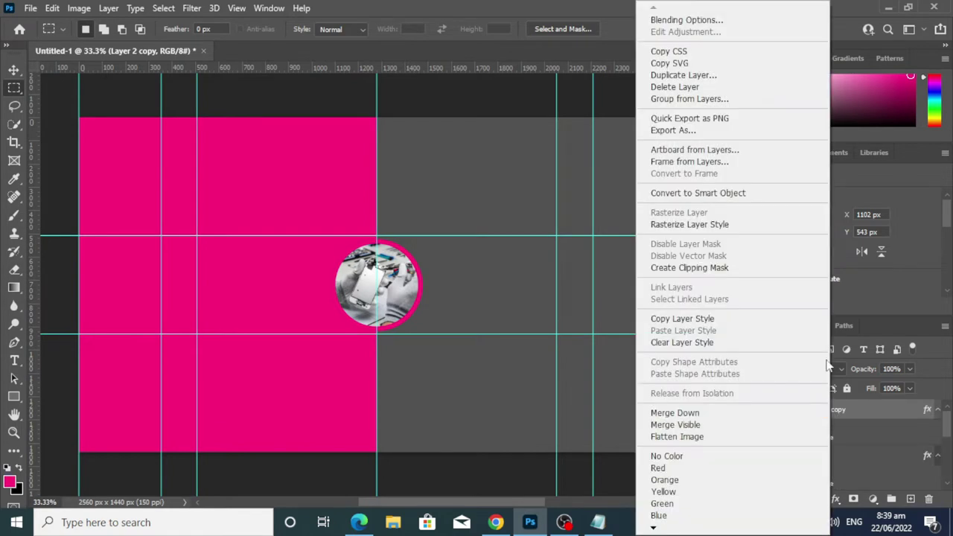
pyautogui.click(729, 194)
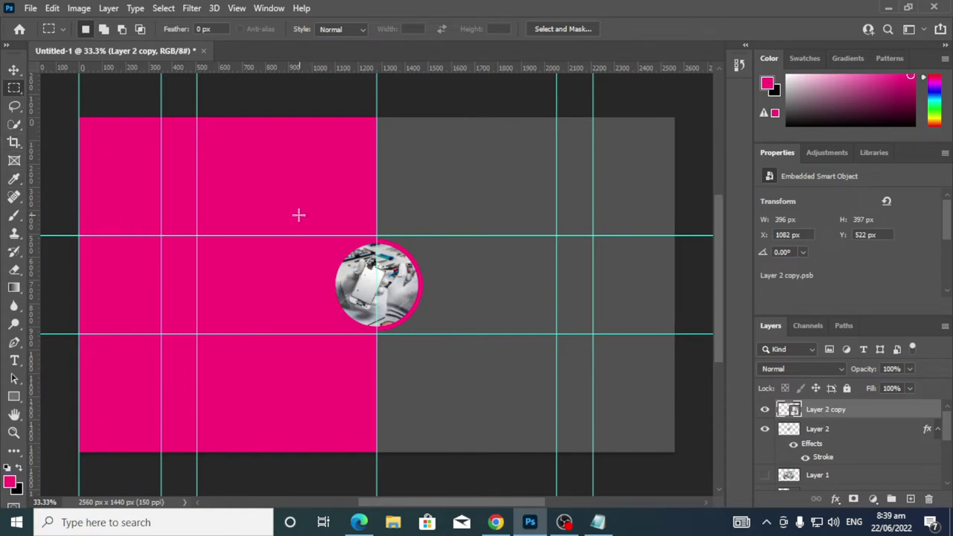
# Rasterize the duplicated circular photo's smart object and cut away its left half with a rectangular selection ending at the centre guide
pyautogui.moveTo(298, 214); pyautogui.dragTo(376, 356)
pyautogui.rightClick(15, 91)
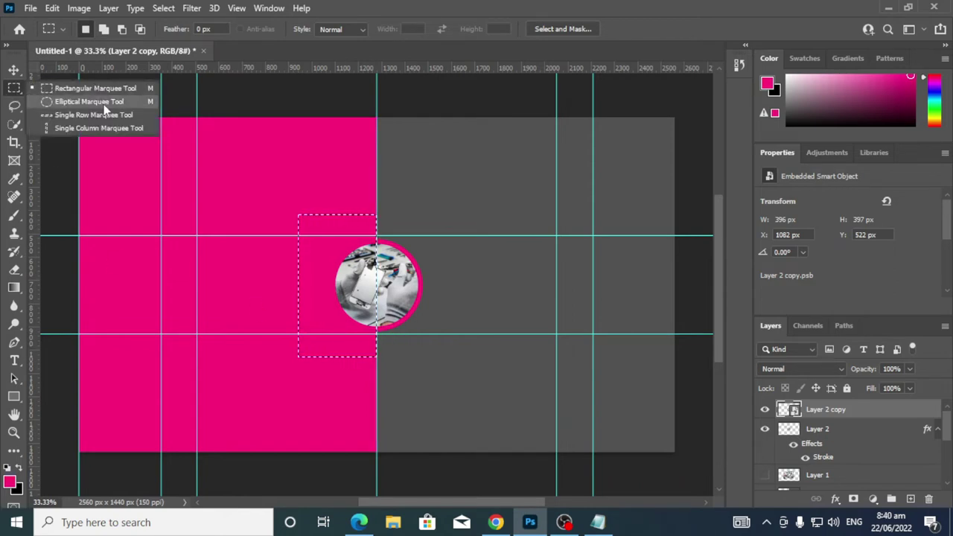
pyautogui.click(108, 89)
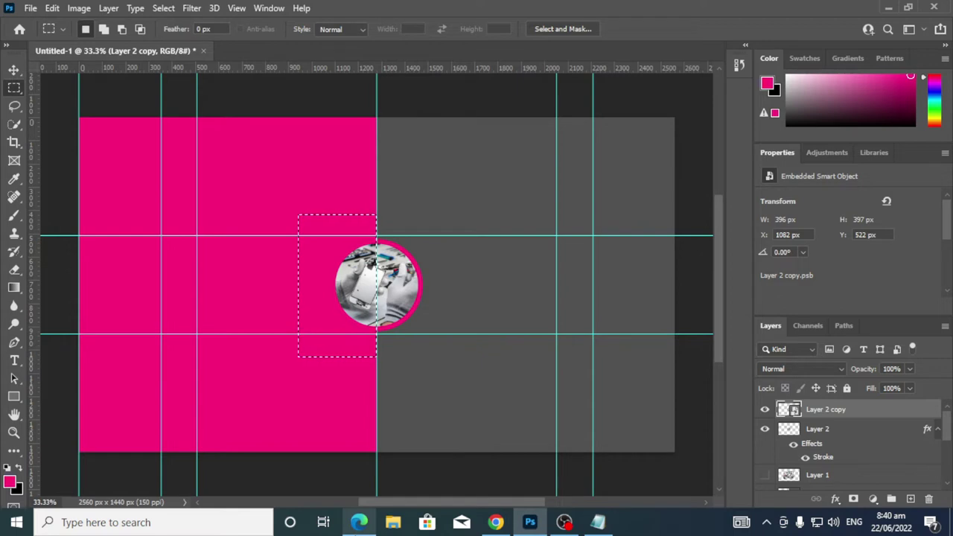
pyautogui.moveTo(359, 522)
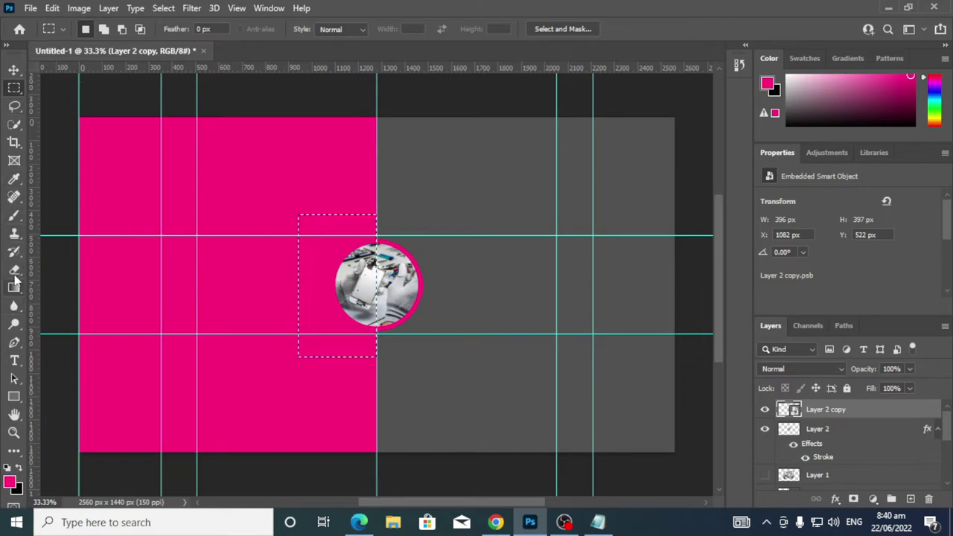
pyautogui.moveTo(14, 274); pyautogui.dragTo(78, 296)
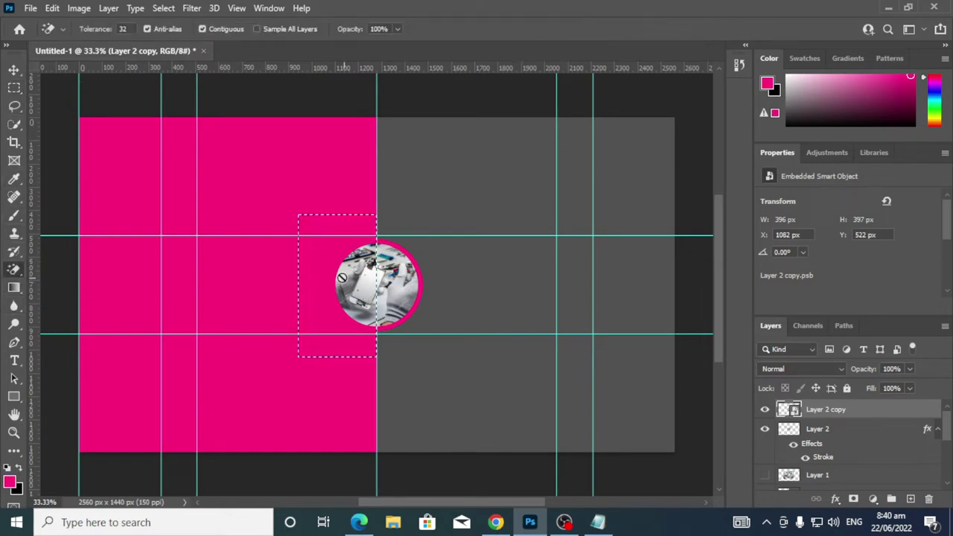
pyautogui.rightClick(822, 410)
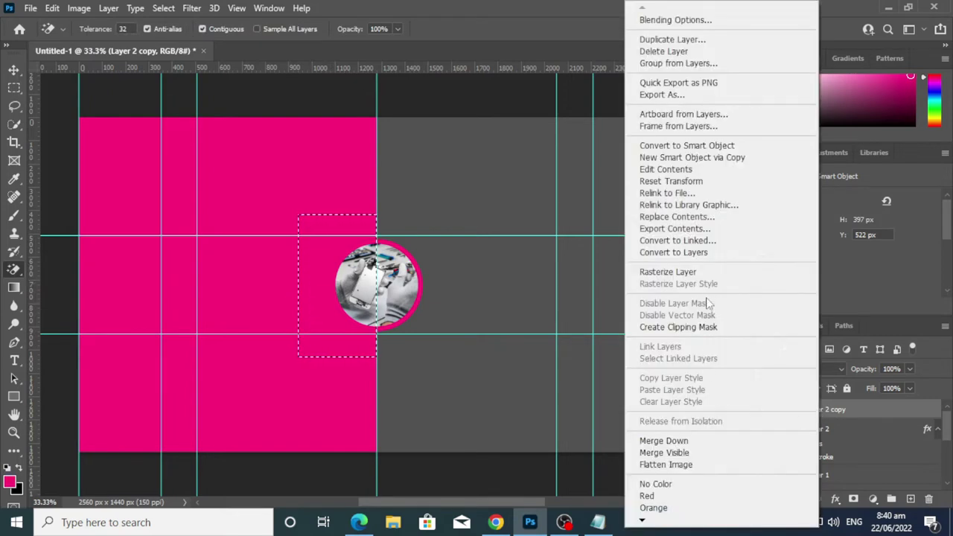
pyautogui.click(681, 272)
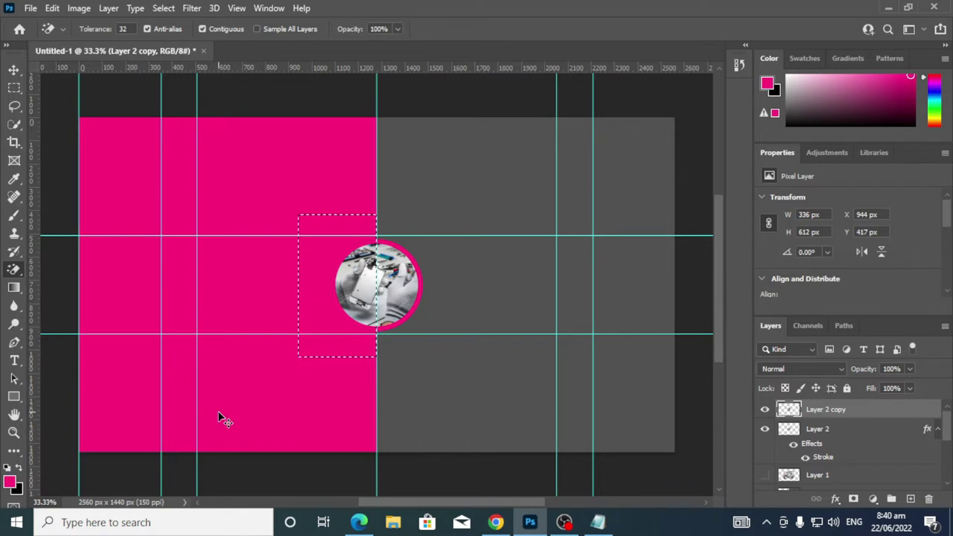
pyautogui.hotkey('ctrl', 'x')
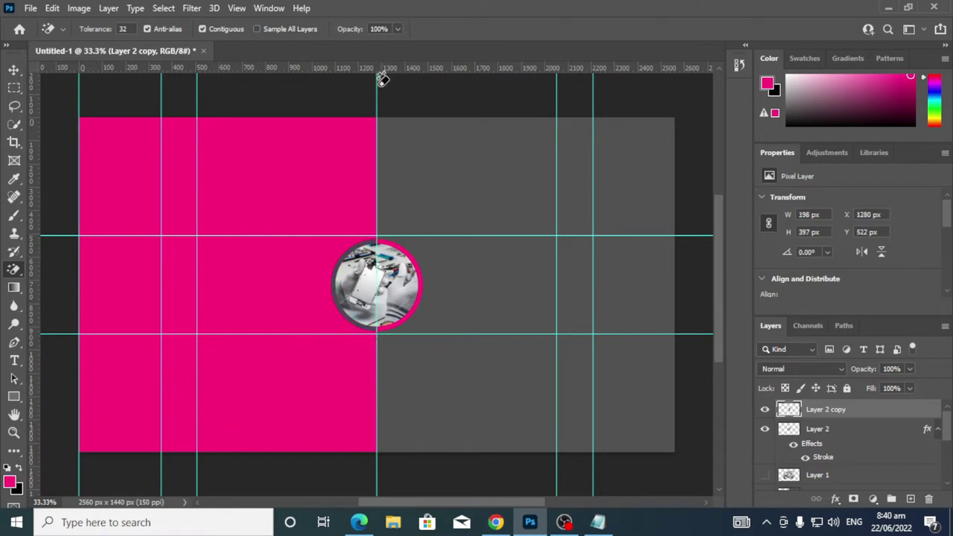
# Activate the Horizontal Type tool, switch to Chrome and look through the recently added fonts and categories on dafont.com
pyautogui.click(14, 69)
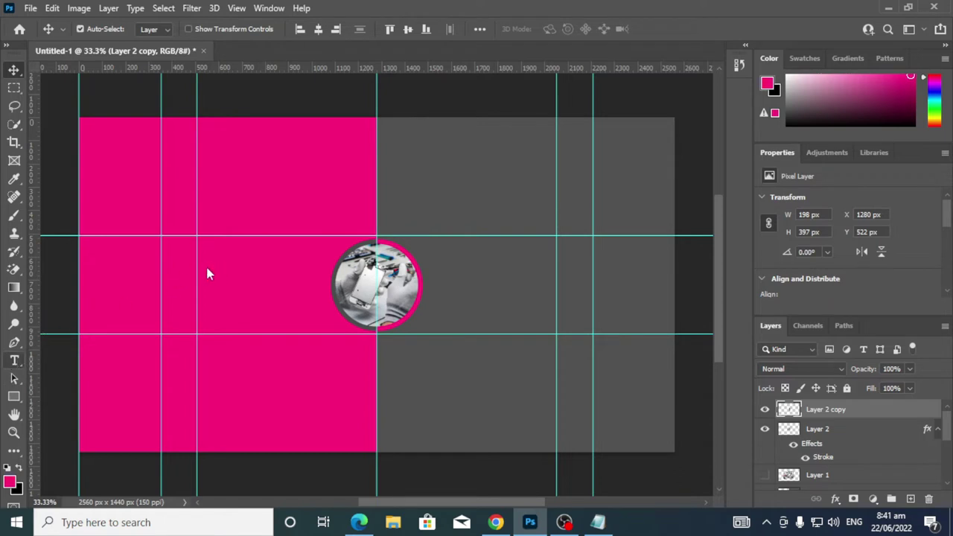
pyautogui.press('t')
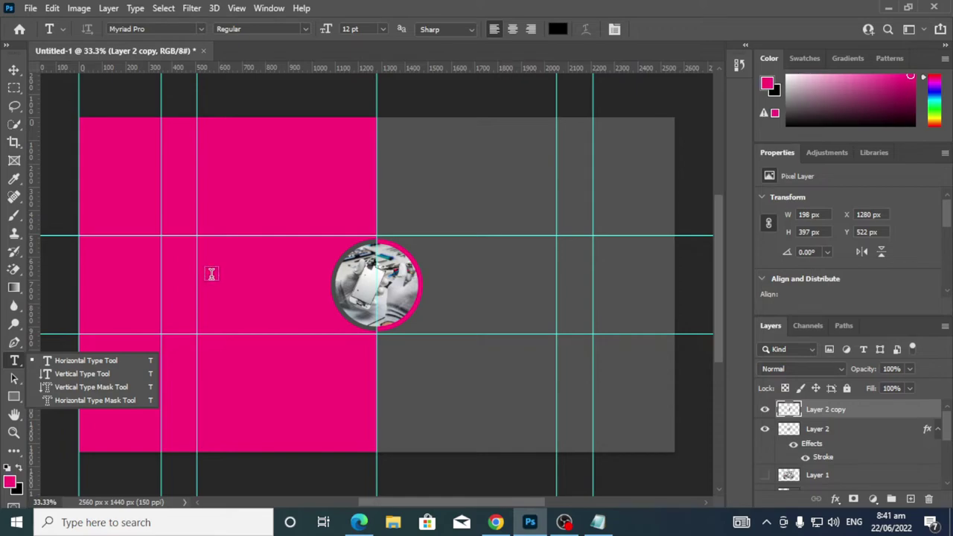
pyautogui.hotkey('alt', 'Tab')
pyautogui.scroll(-3, 432, 241)
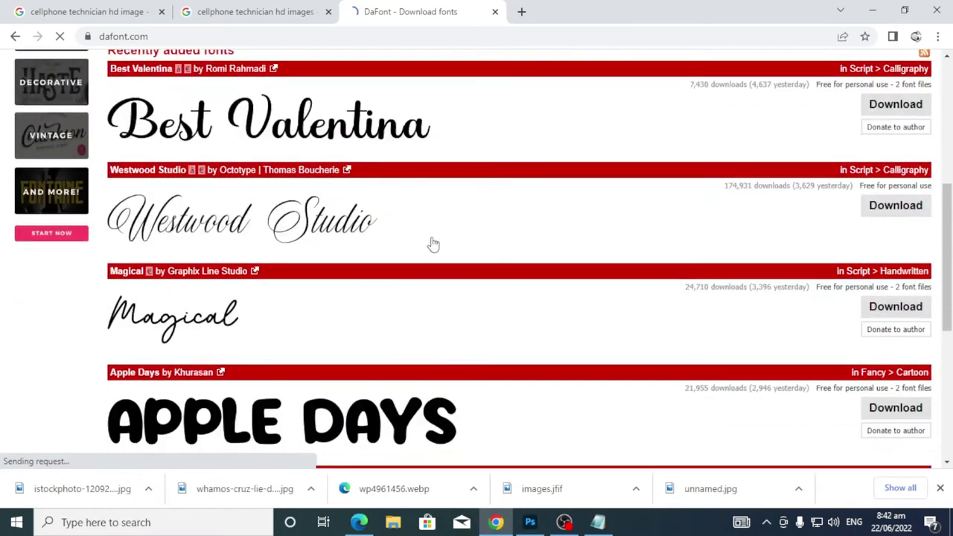
pyautogui.scroll(-2, 476, 263)
pyautogui.scroll(-3, 492, 257)
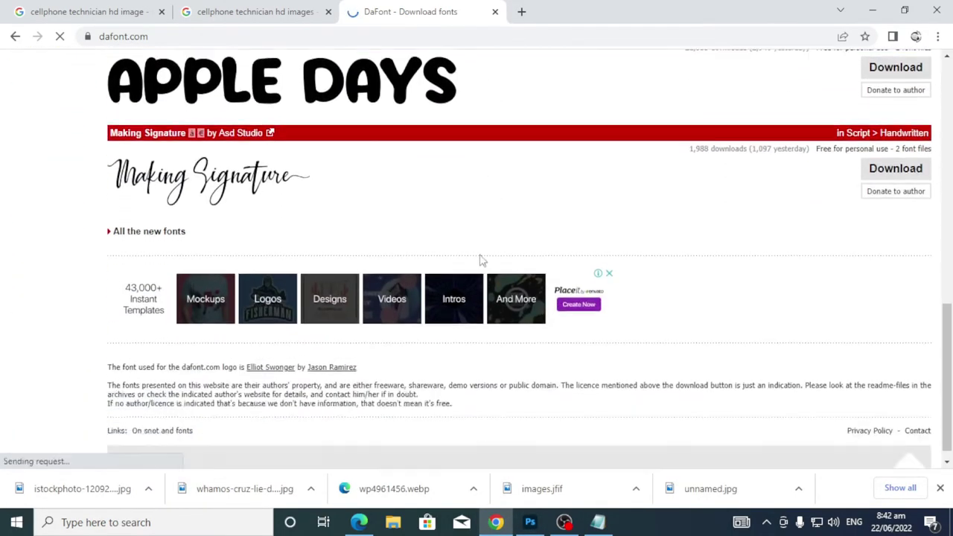
pyautogui.scroll(5, 481, 260)
pyautogui.scroll(2, 471, 266)
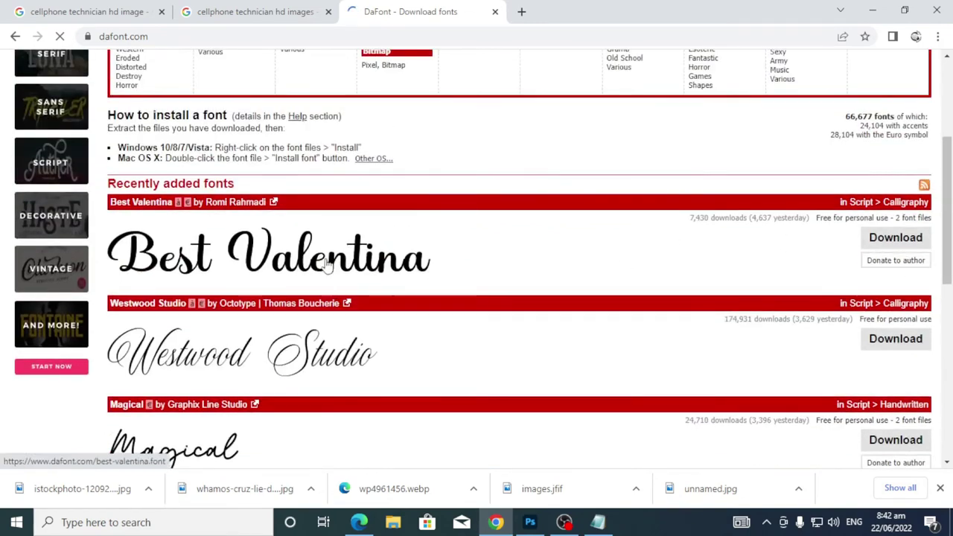
pyautogui.scroll(-1, 305, 291)
pyautogui.scroll(2, 307, 294)
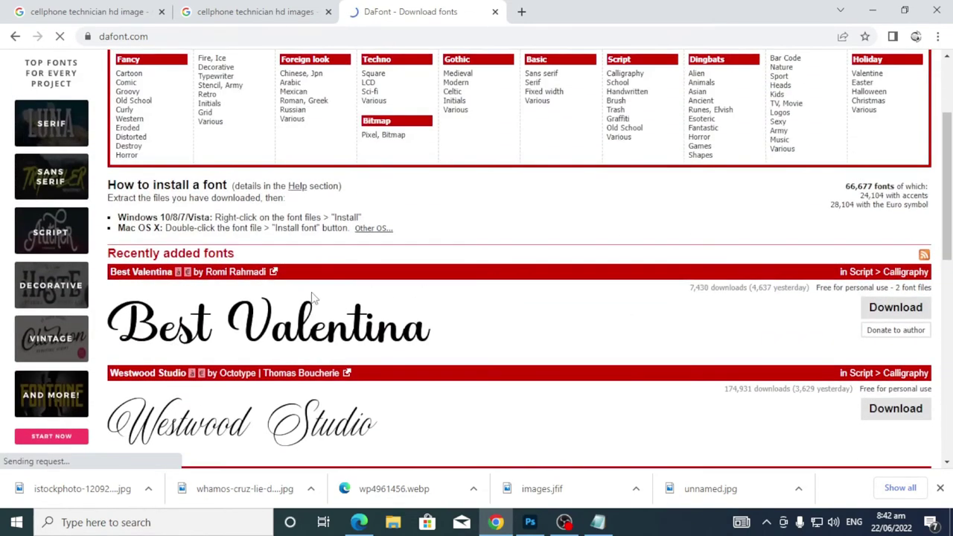
pyautogui.scroll(-1, 313, 296)
pyautogui.scroll(2, 312, 297)
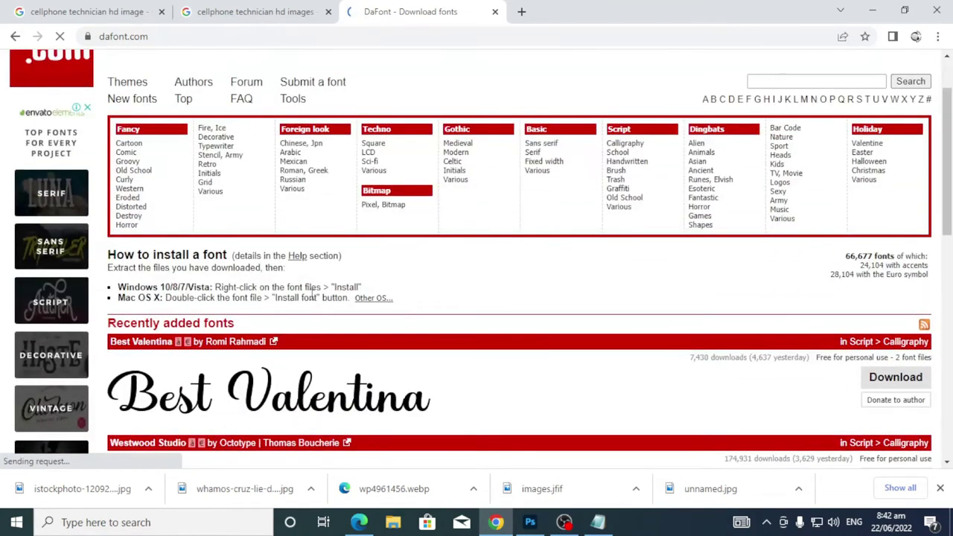
pyautogui.scroll(-2, 313, 298)
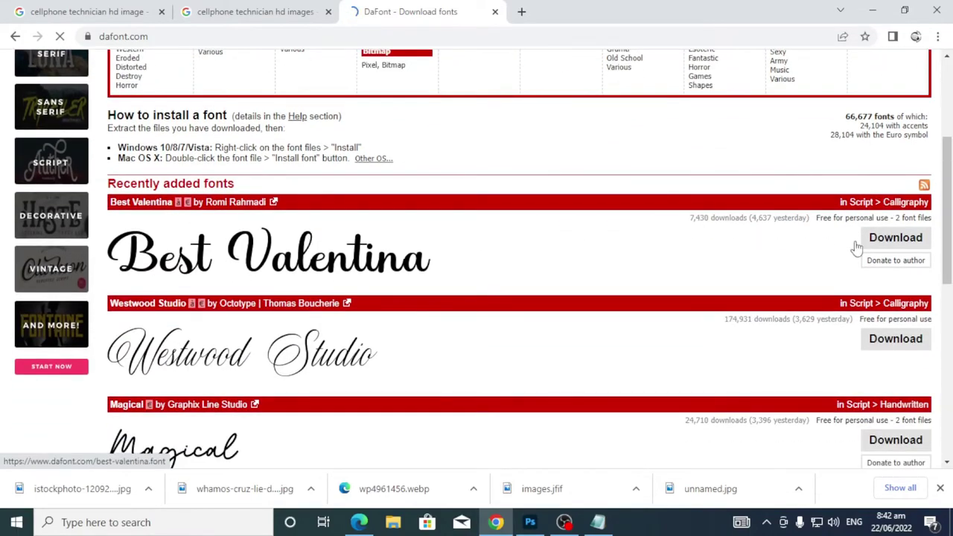
pyautogui.scroll(3, 388, 248)
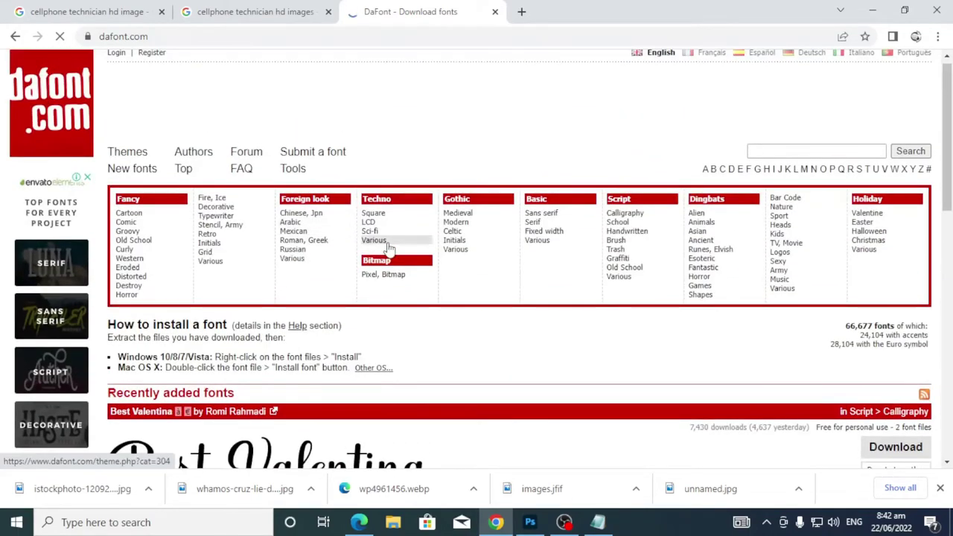
pyautogui.scroll(-10, 366, 247)
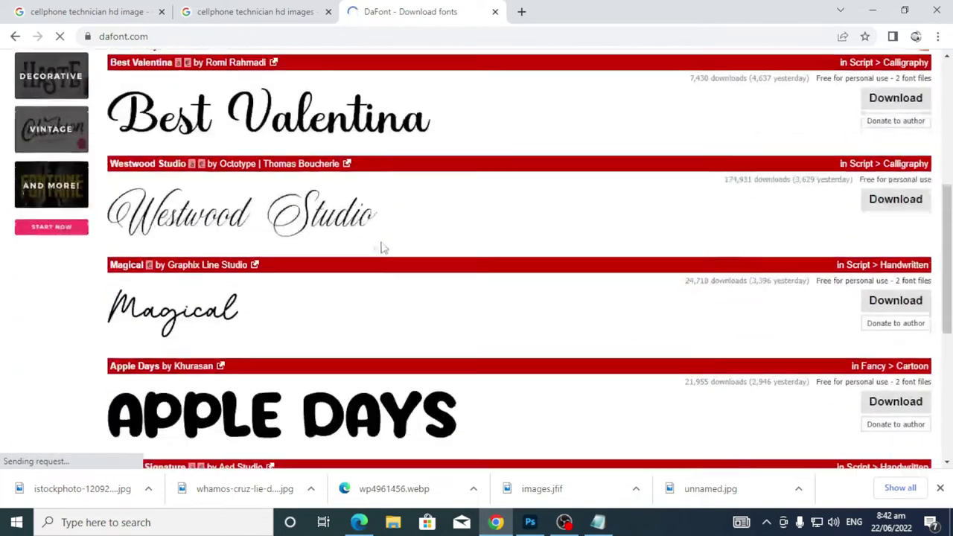
pyautogui.scroll(2, 460, 264)
pyautogui.scroll(10, 470, 226)
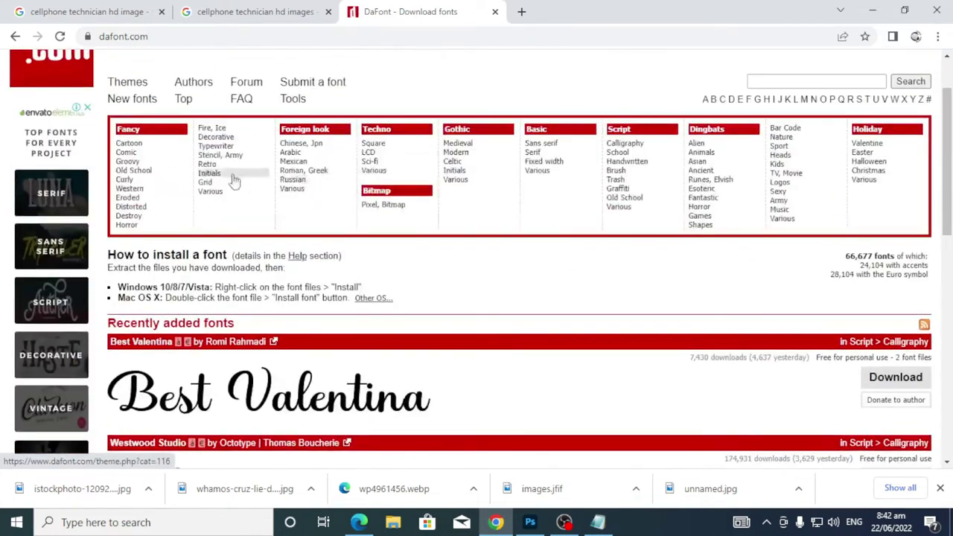
# Open the Fancy > Old School font category and look through the fonts on its first two pages
pyautogui.click(129, 173)
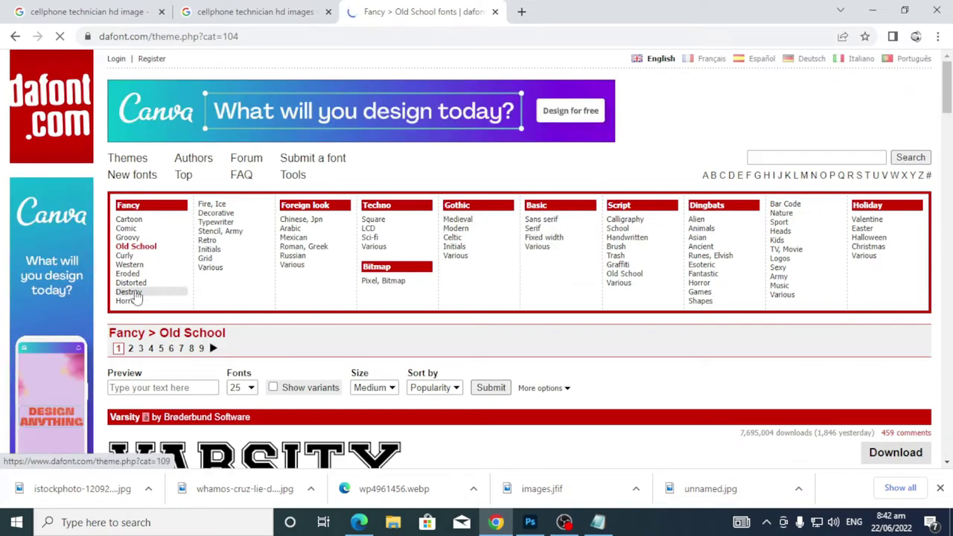
pyautogui.scroll(-13, 490, 294)
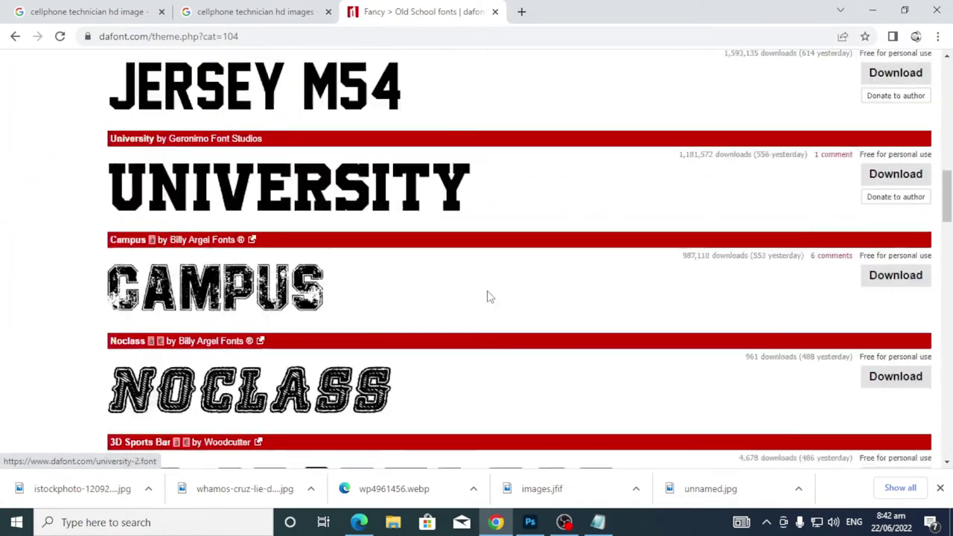
pyautogui.scroll(-20, 489, 297)
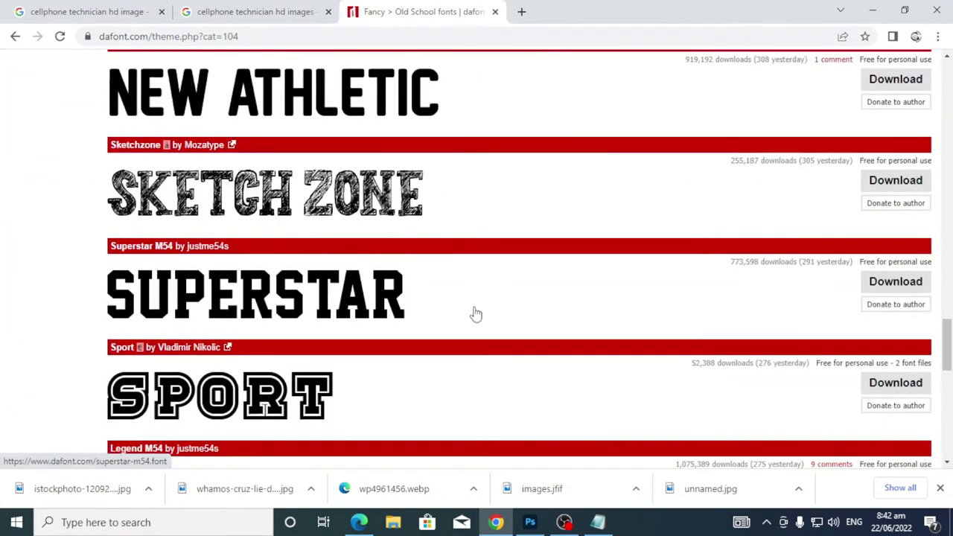
pyautogui.scroll(-10, 476, 314)
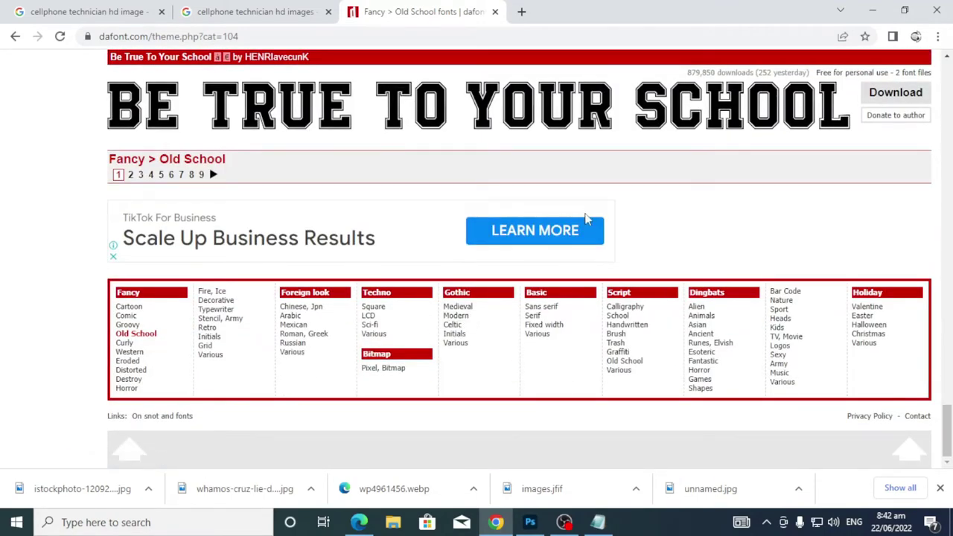
pyautogui.scroll(5, 328, 328)
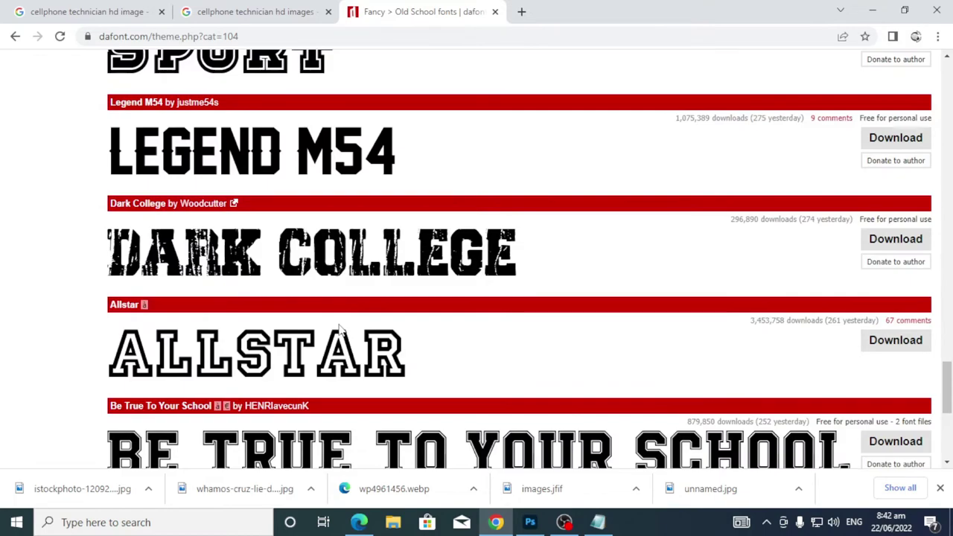
pyautogui.scroll(20, 339, 327)
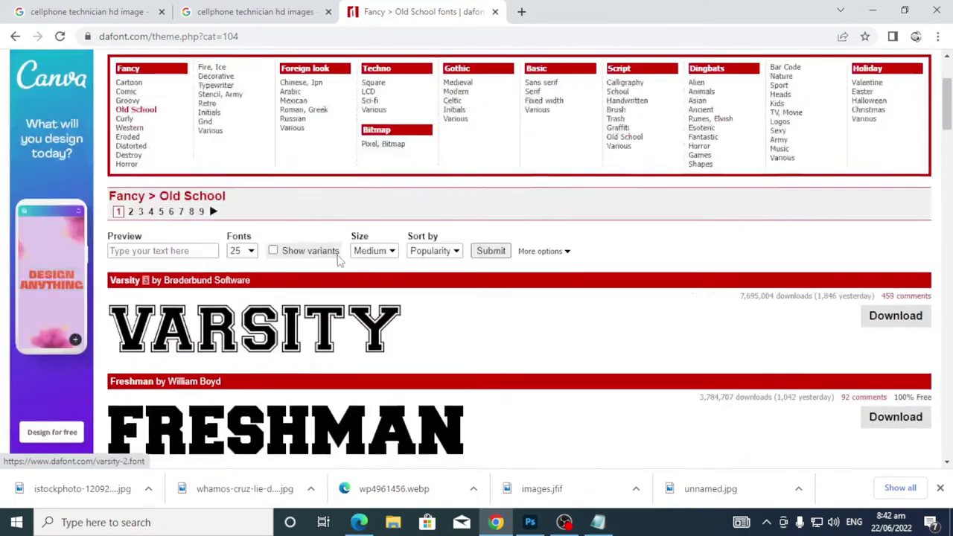
pyautogui.scroll(2, 339, 257)
pyautogui.click(131, 349)
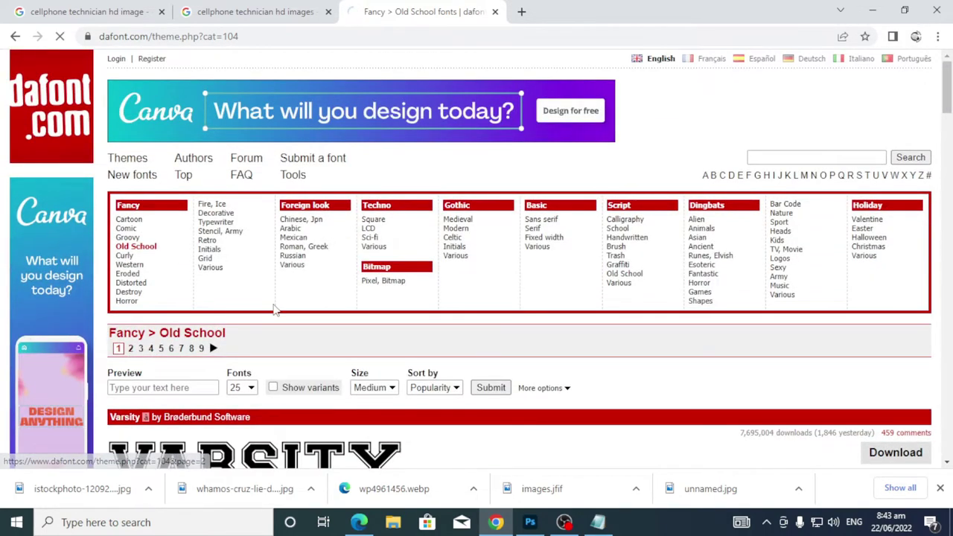
pyautogui.scroll(-6, 443, 357)
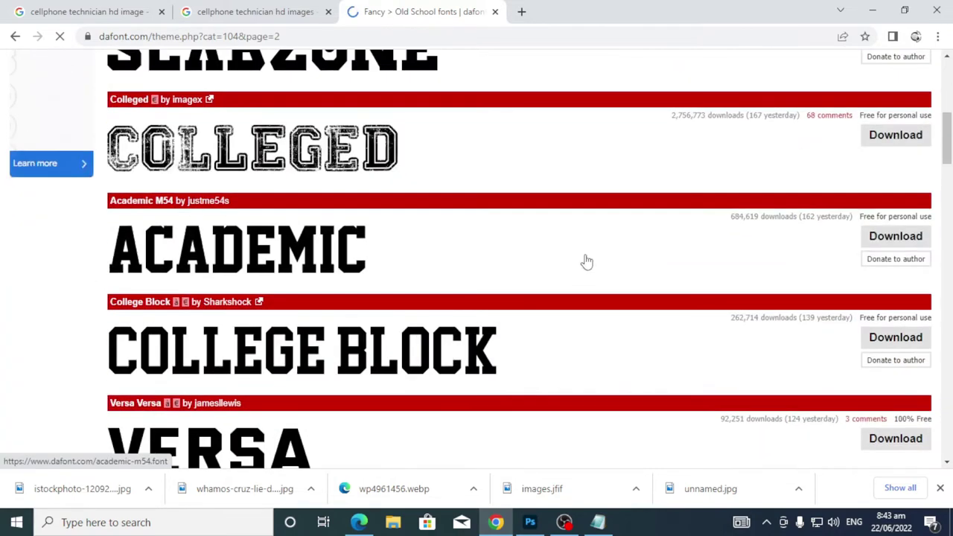
pyautogui.scroll(5, 587, 262)
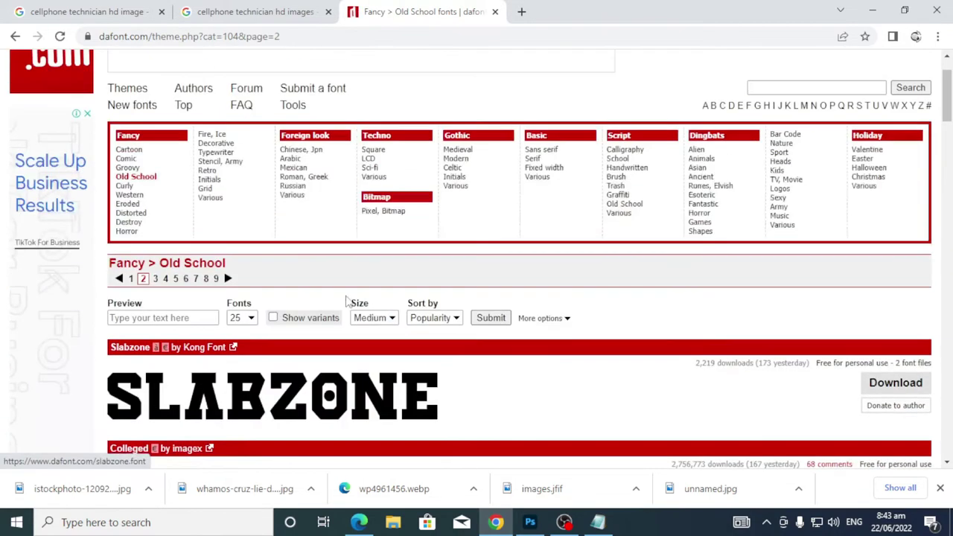
# Open the Fancy > Western font category and look through the fonts on its first page
pyautogui.click(144, 198)
pyautogui.scroll(-3, 617, 308)
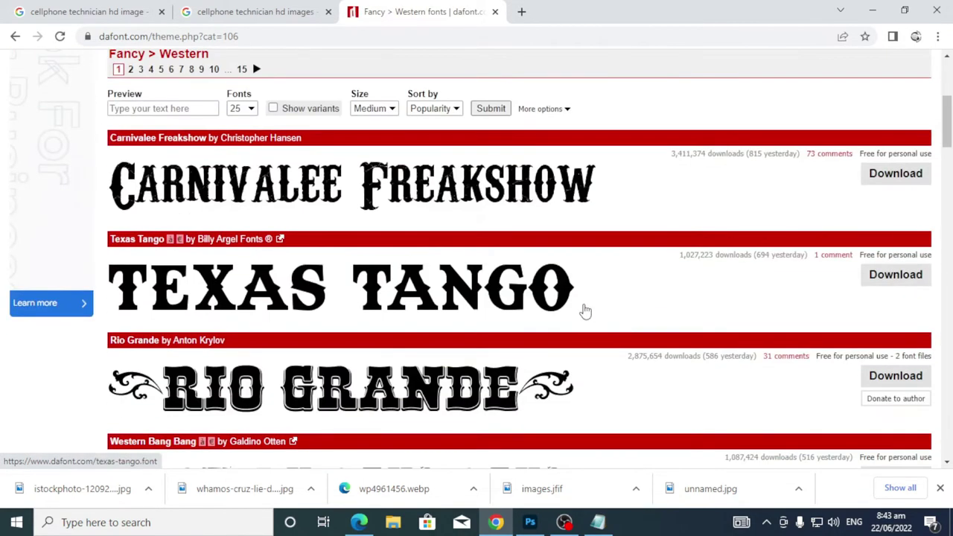
pyautogui.scroll(-3, 585, 311)
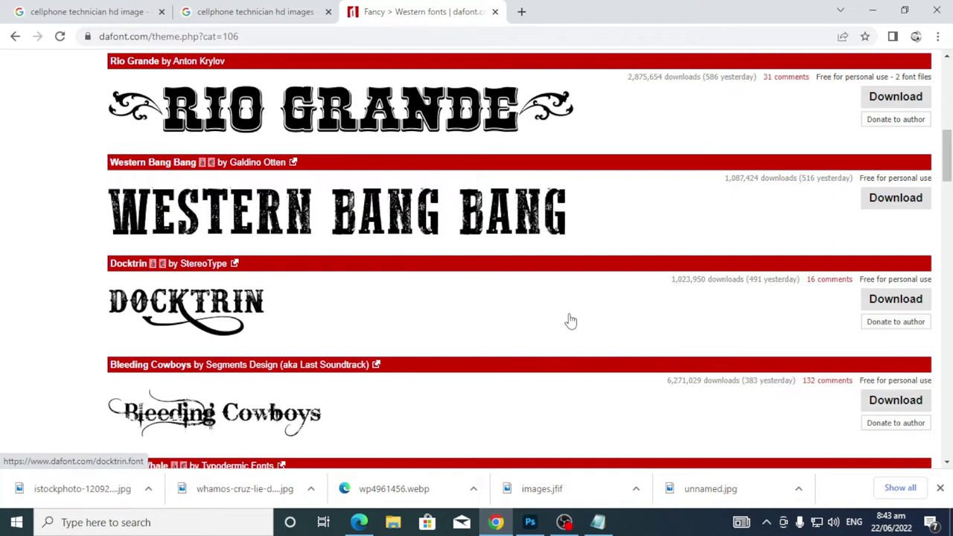
pyautogui.scroll(-2, 570, 321)
pyautogui.scroll(-1, 564, 328)
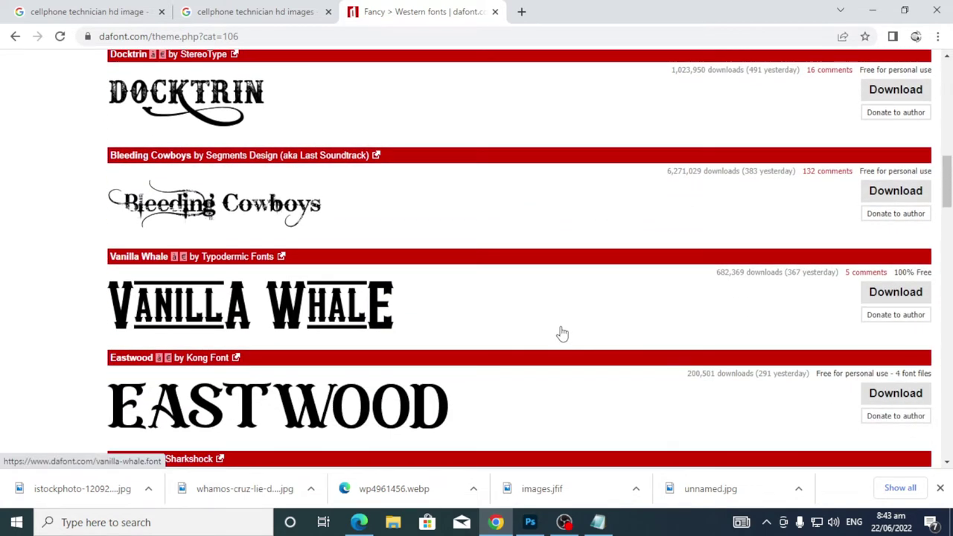
pyautogui.scroll(-6, 563, 334)
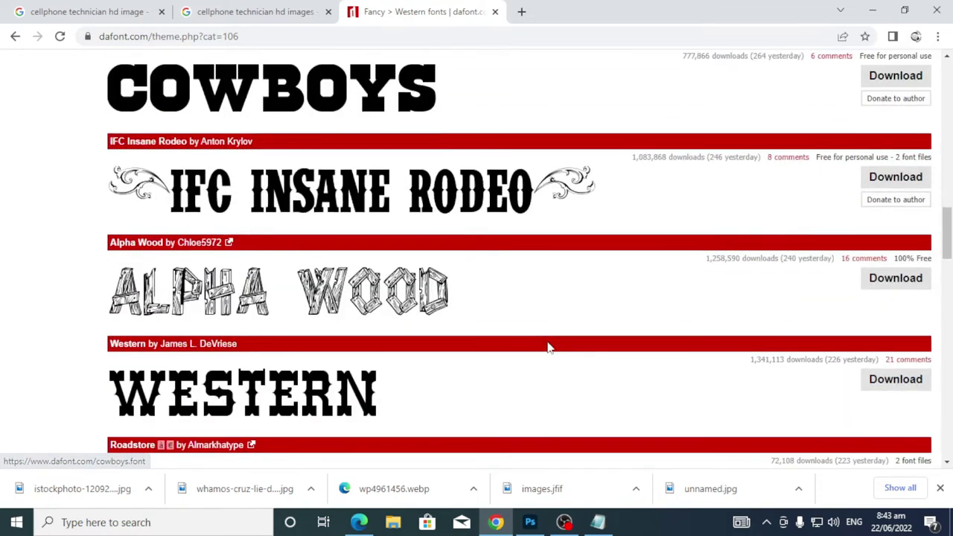
pyautogui.scroll(-5, 548, 344)
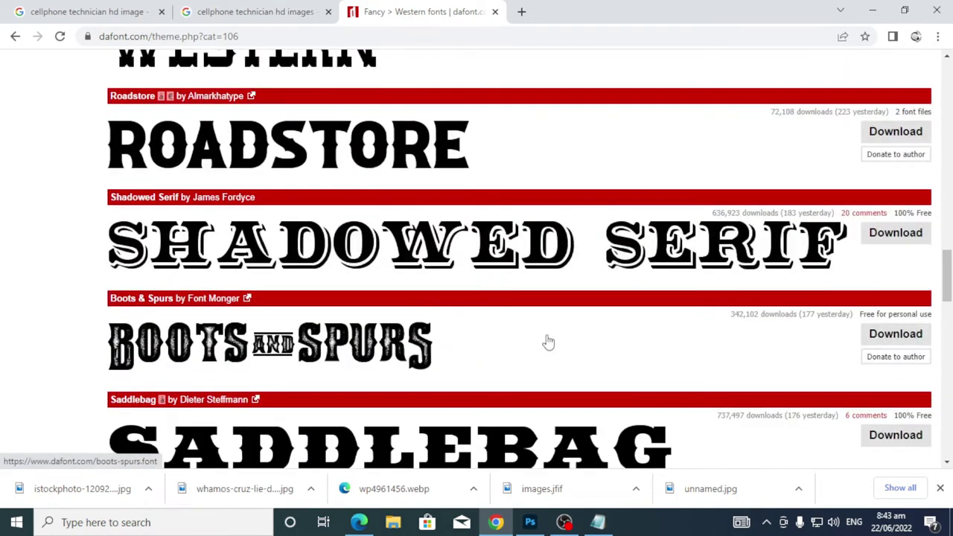
pyautogui.scroll(-6, 548, 343)
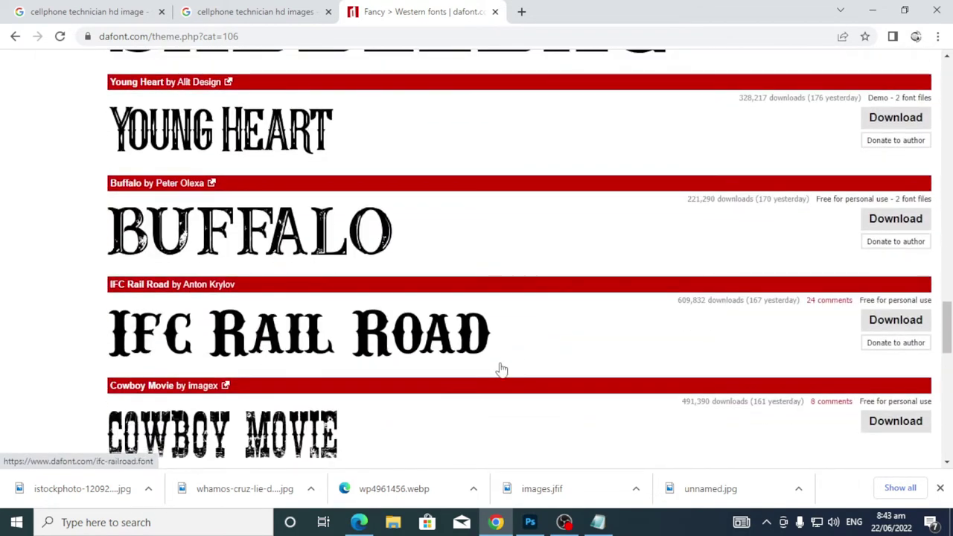
pyautogui.scroll(-8, 502, 370)
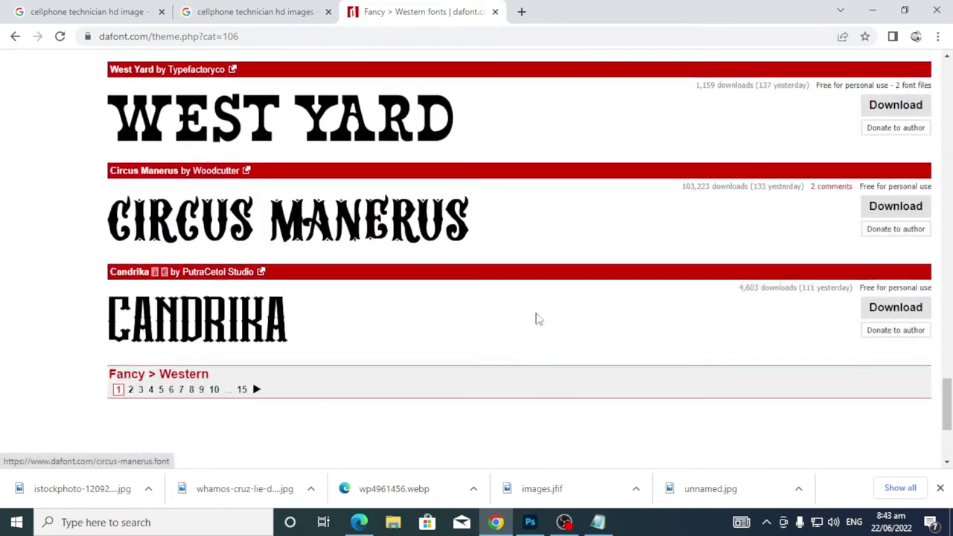
pyautogui.scroll(-2, 536, 319)
# Go to the second page of Western fonts and download the Dust West font
pyautogui.click(131, 241)
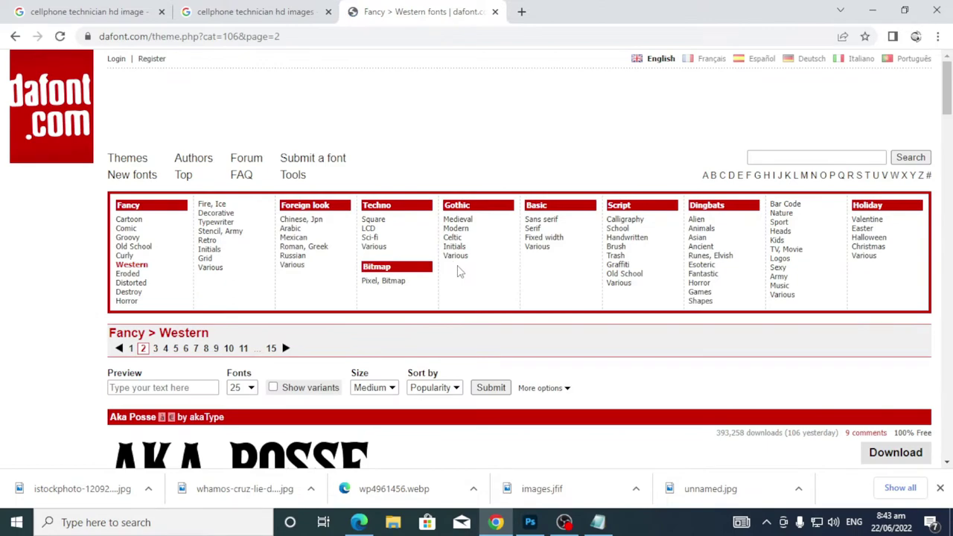
pyautogui.scroll(-9, 461, 274)
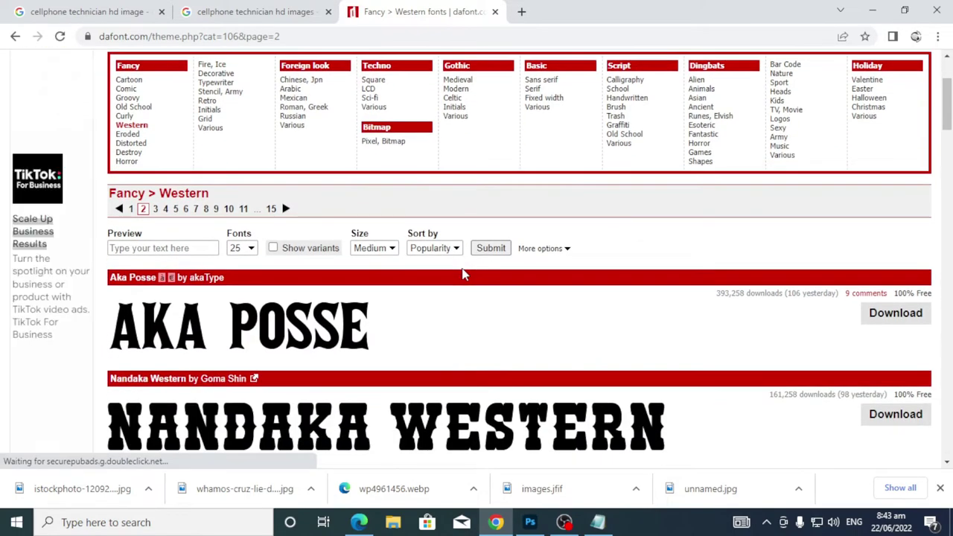
pyautogui.scroll(4, 463, 280)
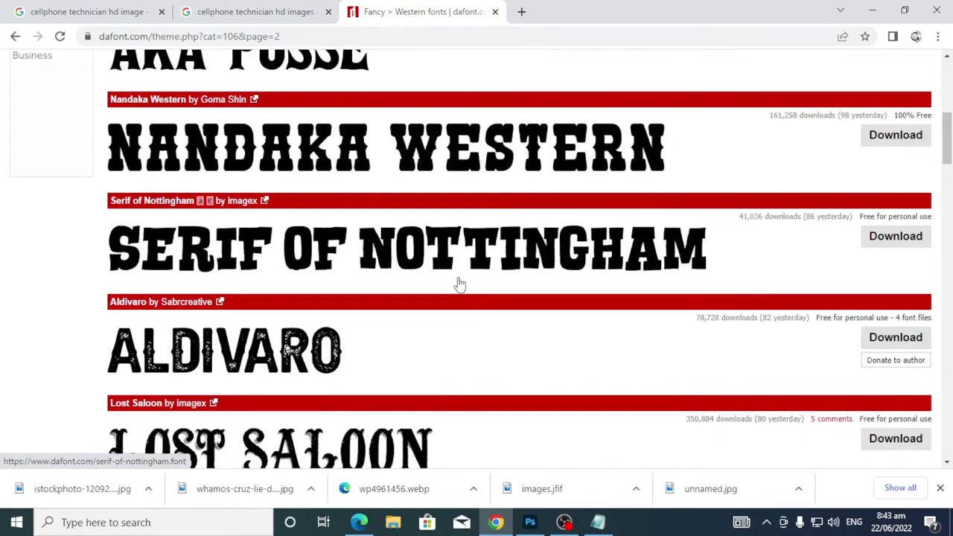
pyautogui.scroll(-5, 460, 284)
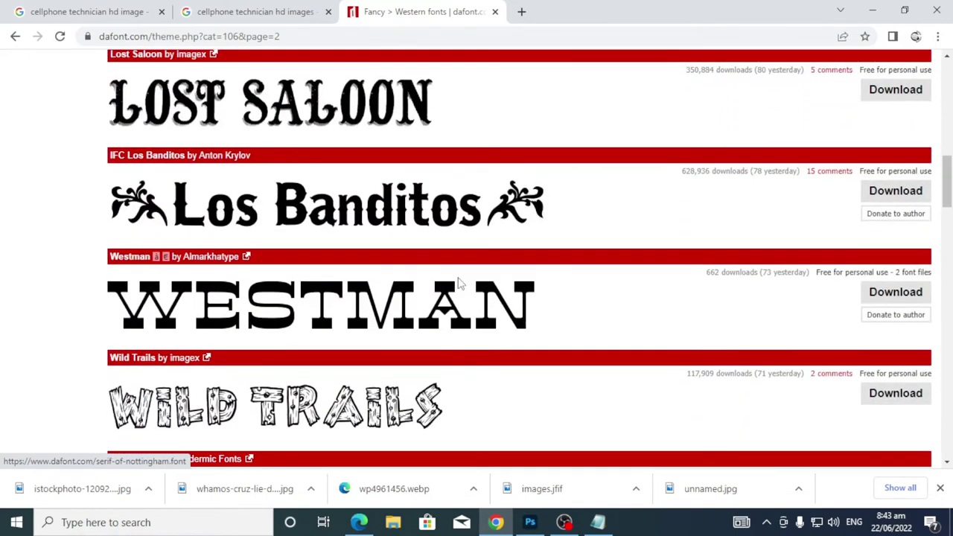
pyautogui.scroll(-5, 459, 284)
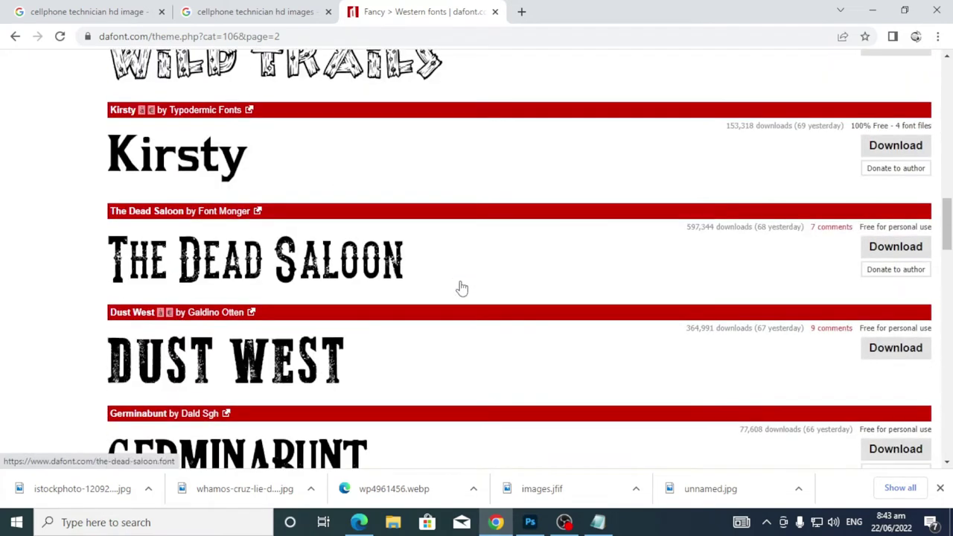
pyautogui.scroll(-2, 466, 290)
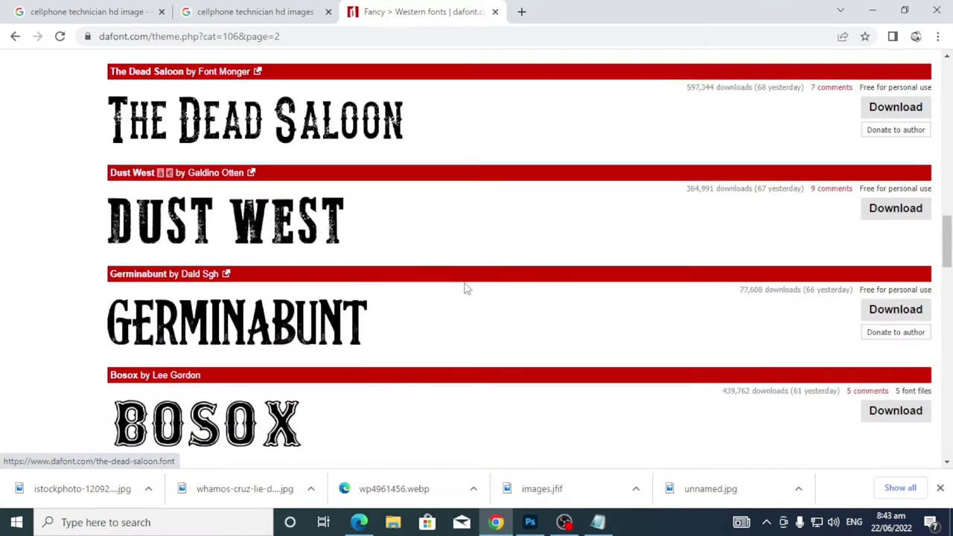
pyautogui.click(889, 217)
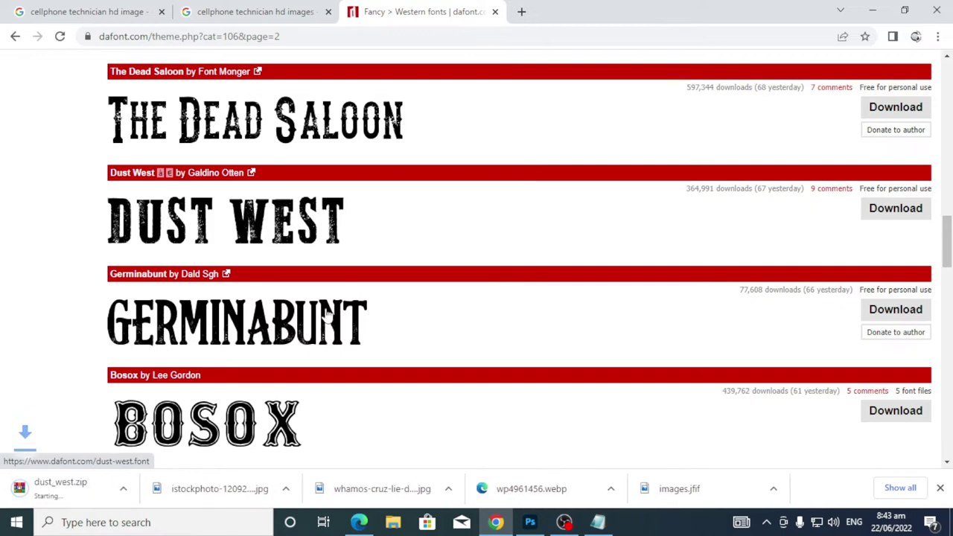
# Install Dust West.otf from the downloaded dust_west.zip and close the font preview and archive to return to Photoshop
pyautogui.click(74, 494)
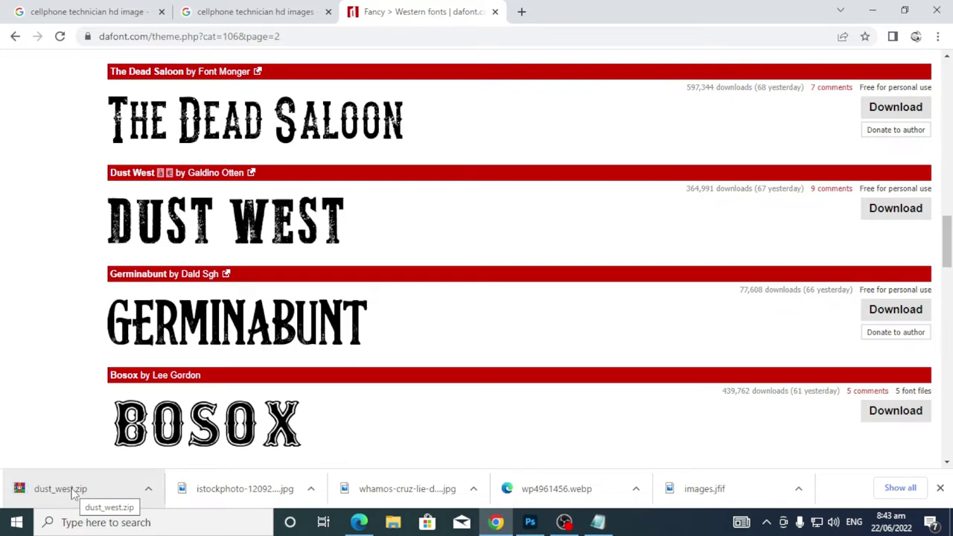
pyautogui.click(873, 11)
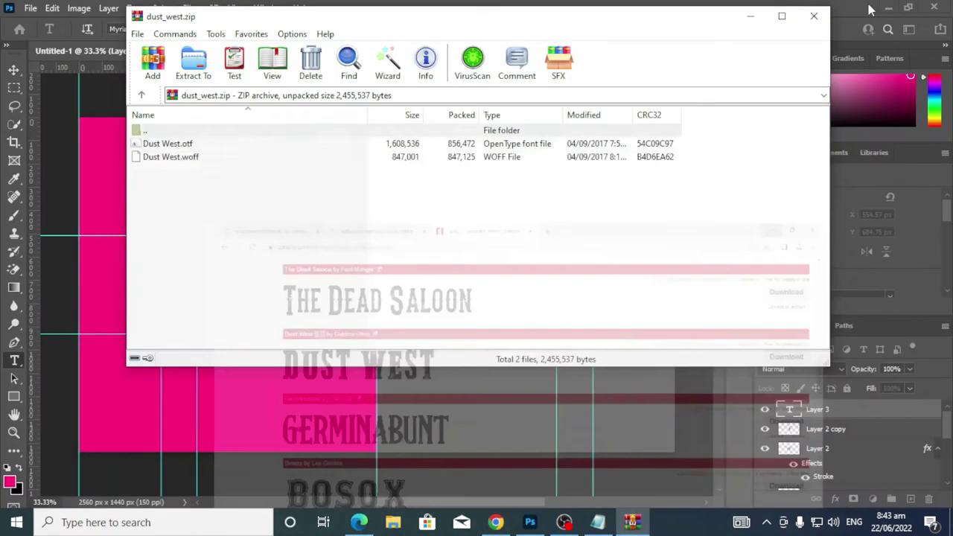
pyautogui.click(176, 146)
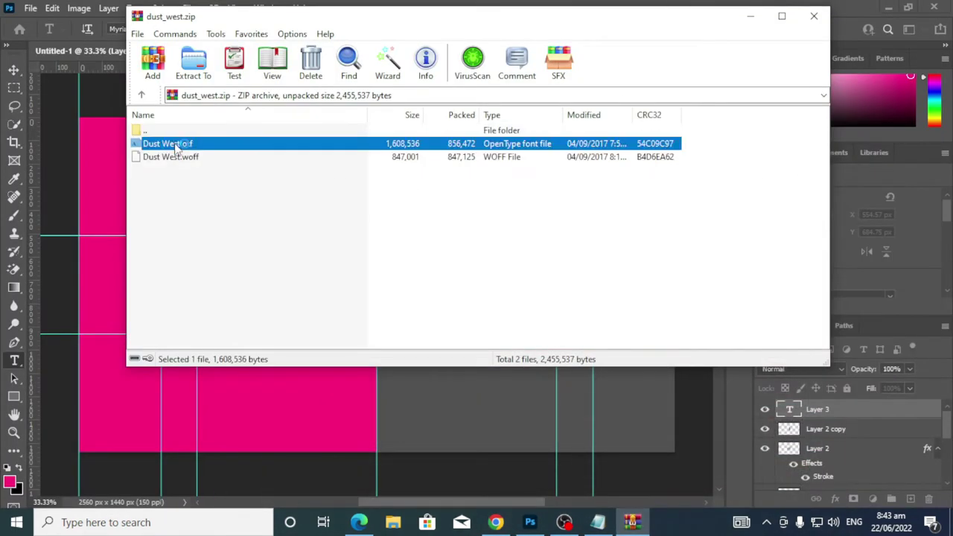
pyautogui.doubleClick(176, 146)
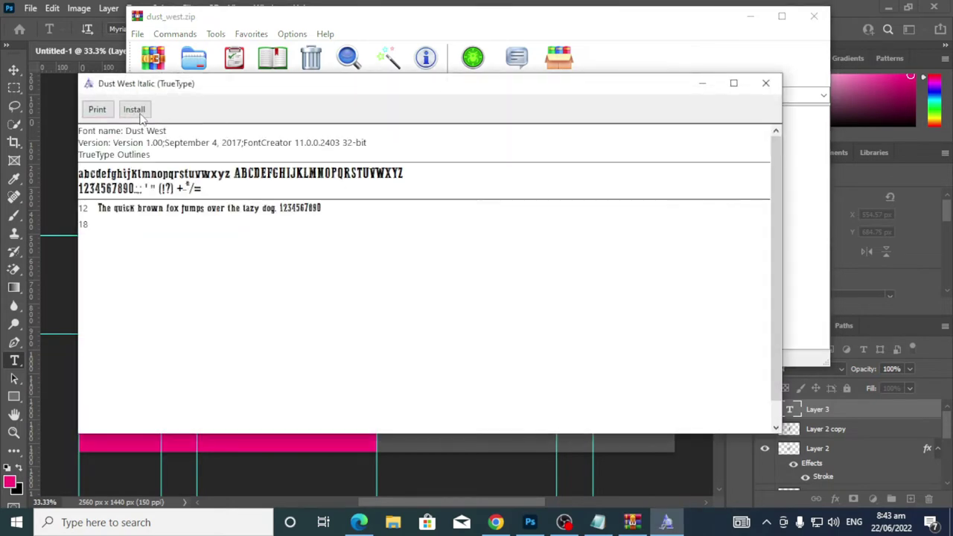
pyautogui.click(135, 110)
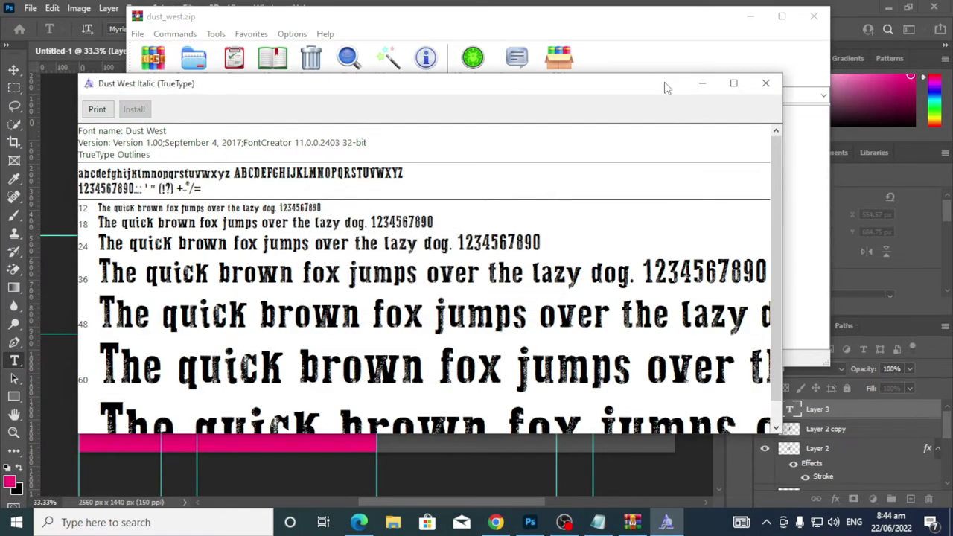
pyautogui.click(766, 83)
pyautogui.click(814, 16)
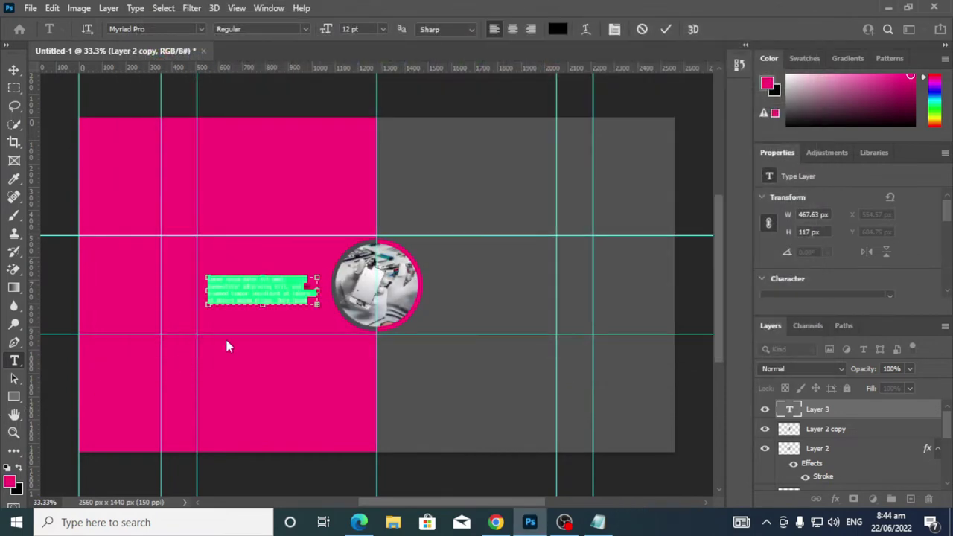
# Set the selected placeholder text to a size of 30 pt and the Bold style
pyautogui.click(382, 30)
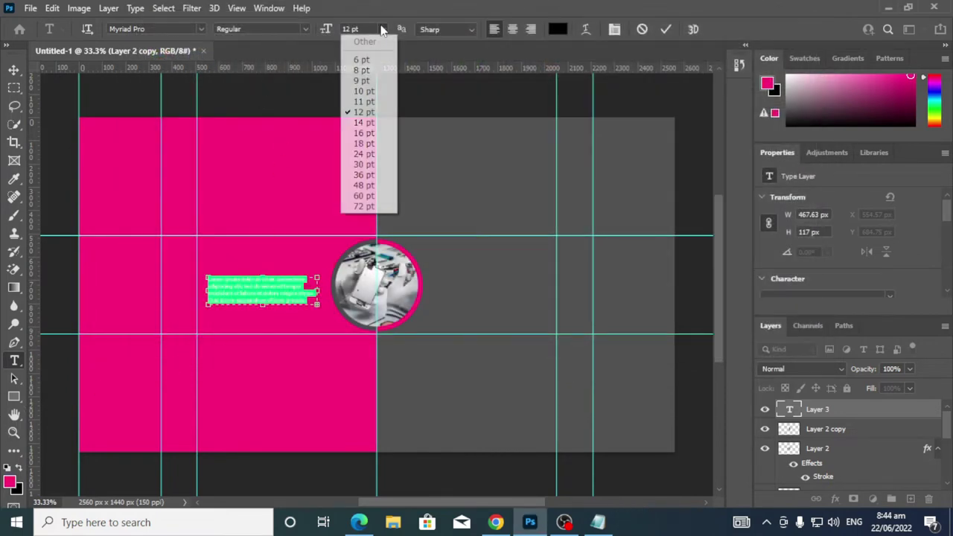
pyautogui.click(361, 164)
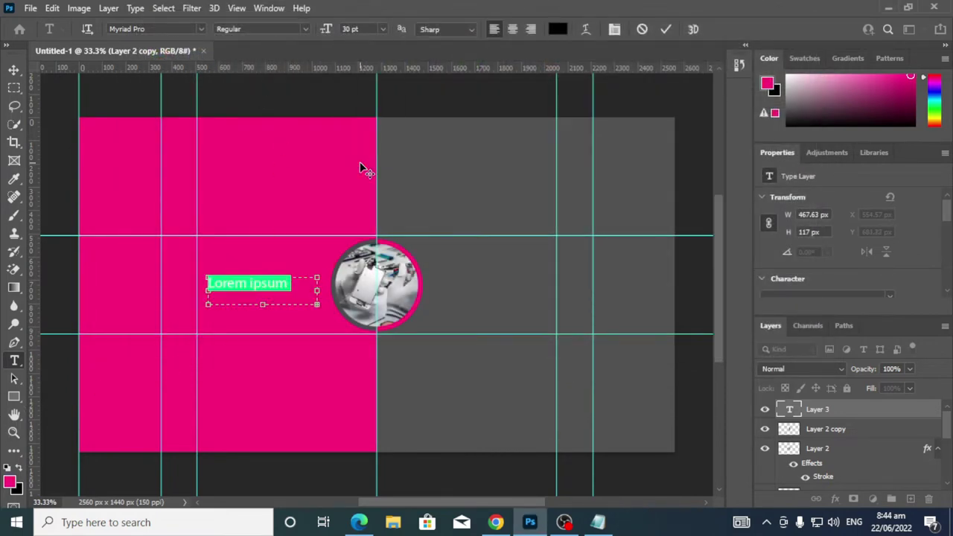
pyautogui.click(385, 29)
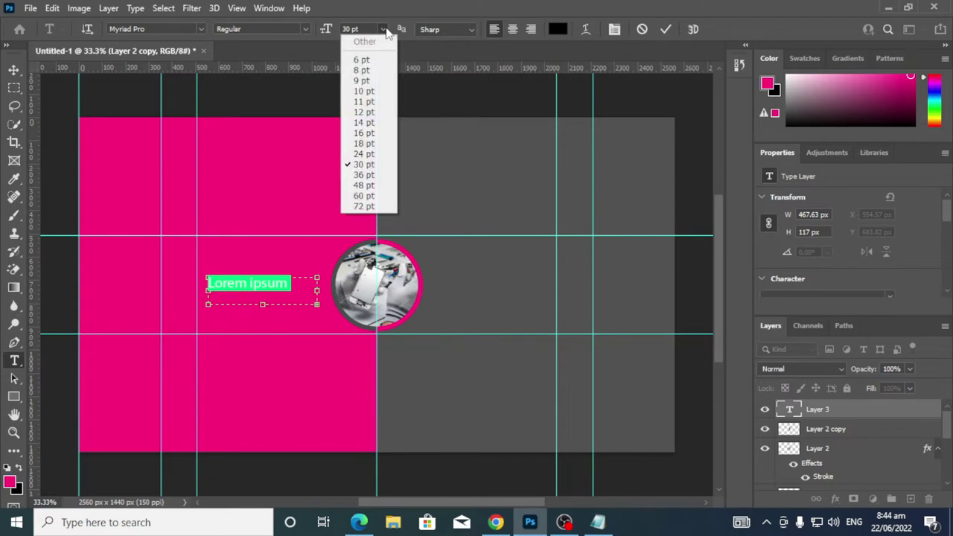
pyautogui.click(369, 164)
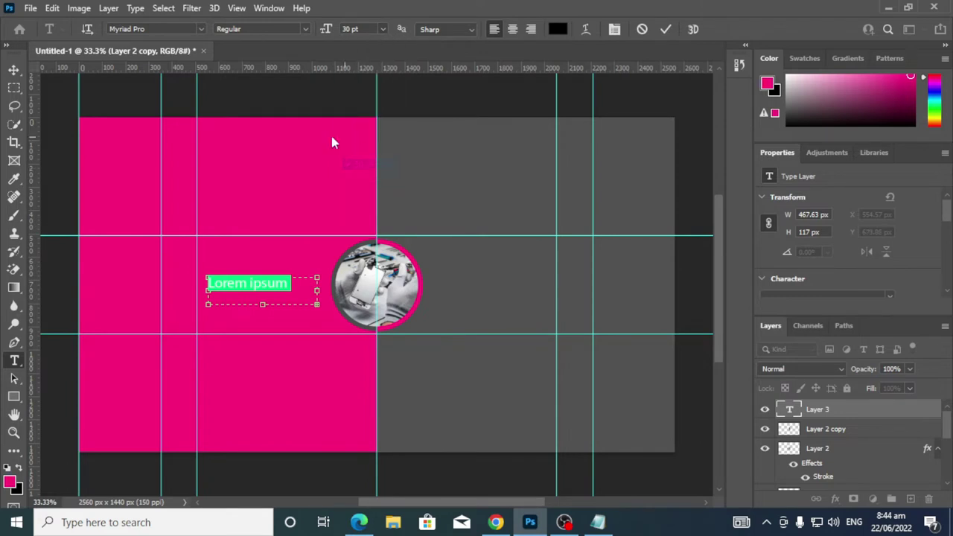
pyautogui.click(302, 33)
pyautogui.click(246, 65)
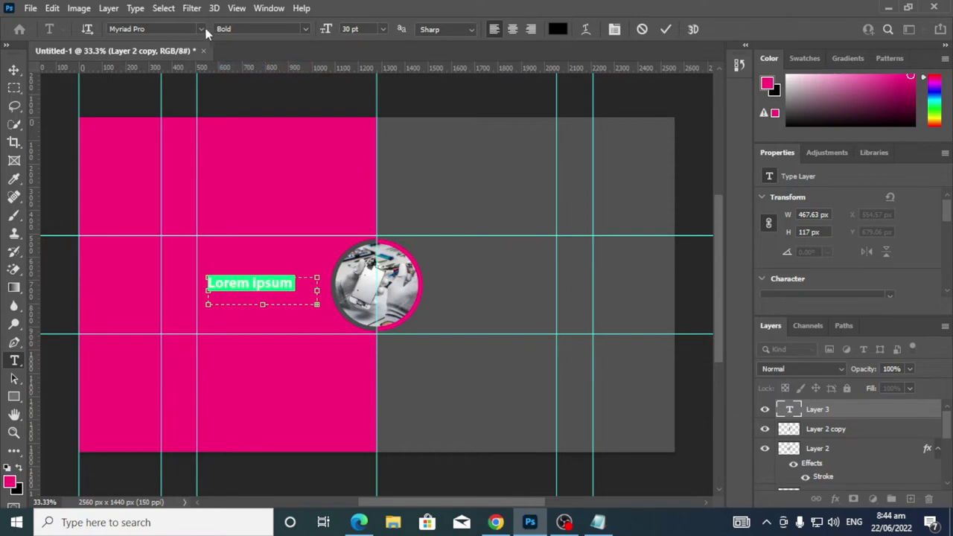
# Find the newly installed Dust West font and apply it to the selected placeholder text
pyautogui.click(203, 29)
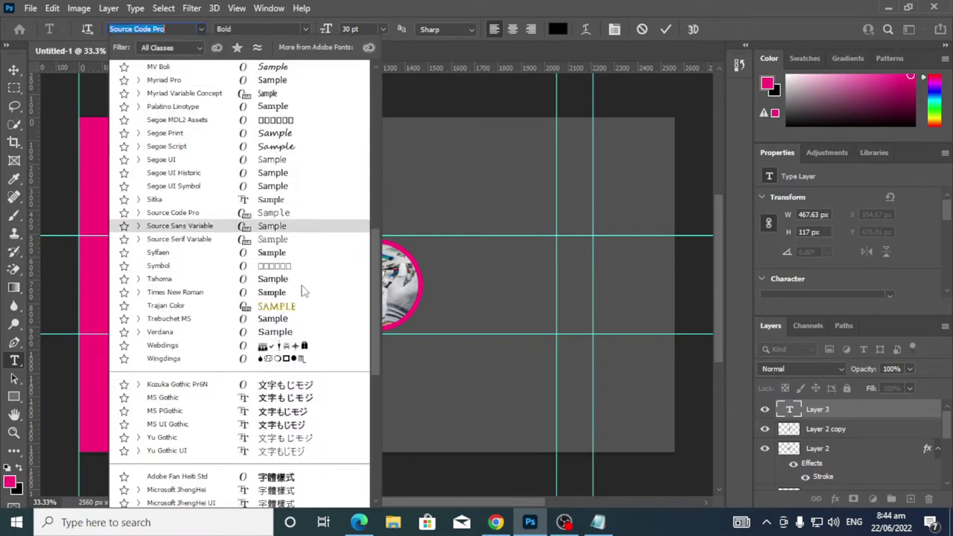
pyautogui.scroll(-1, 304, 292)
pyautogui.scroll(9, 295, 260)
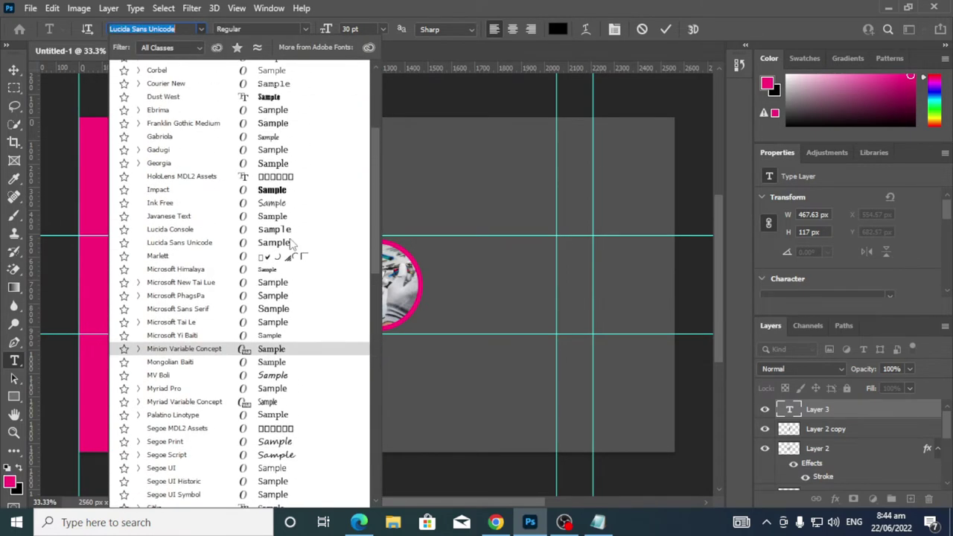
pyautogui.click(496, 524)
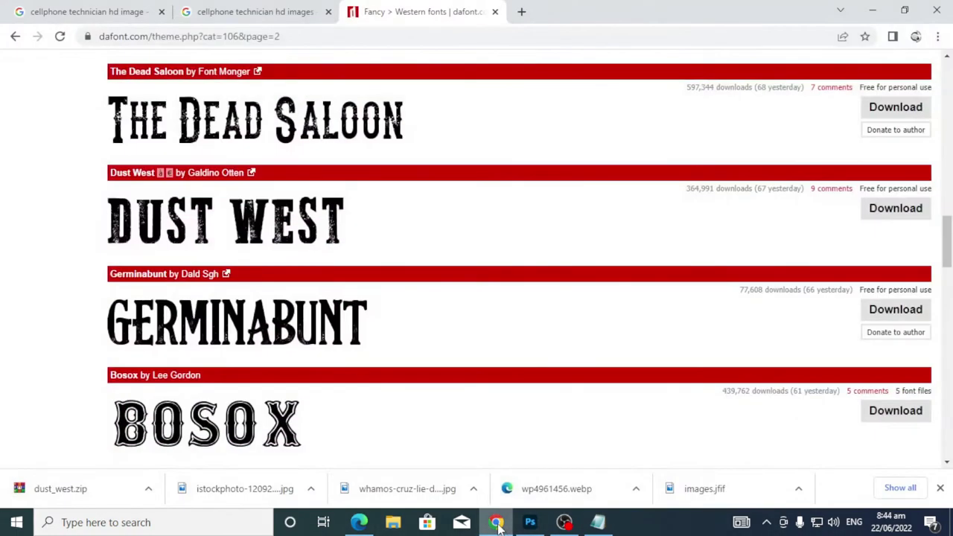
pyautogui.click(498, 524)
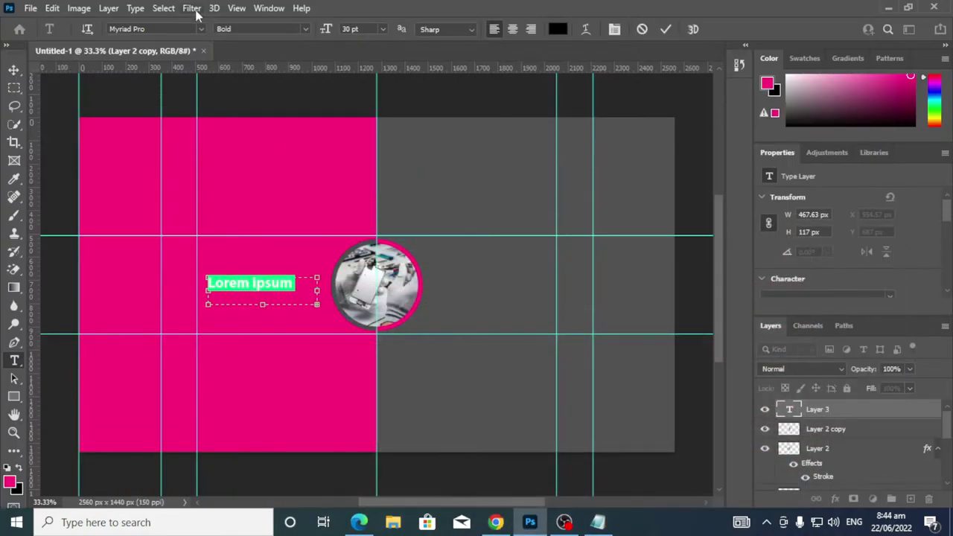
pyautogui.click(200, 29)
pyautogui.scroll(3, 238, 283)
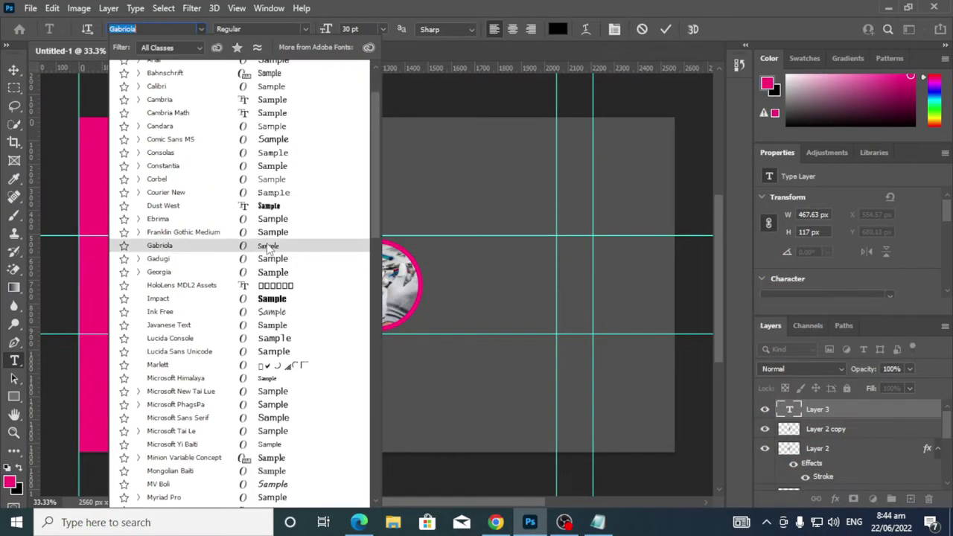
pyautogui.click(186, 206)
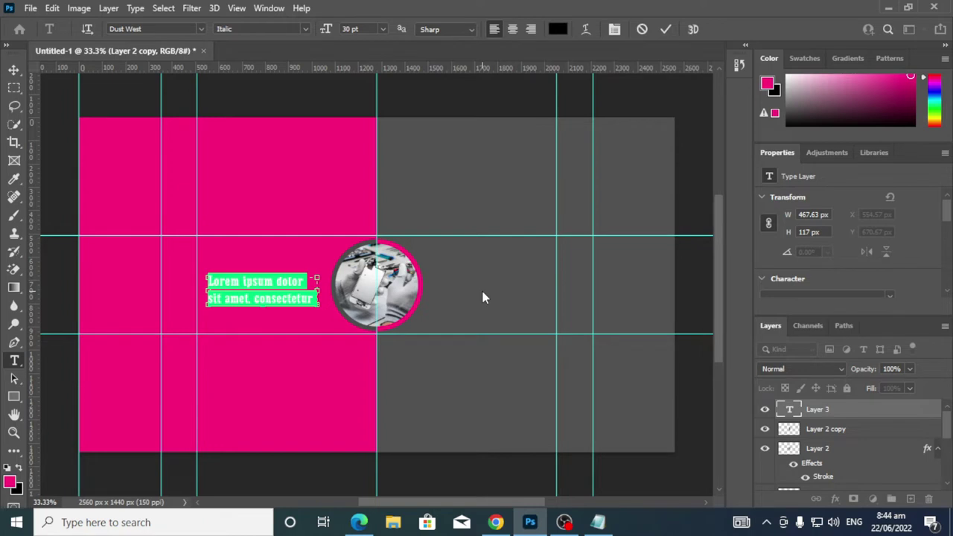
# Replace the placeholder text with KALIKOT TV and commit the text layer
pyautogui.press('BackSpace')
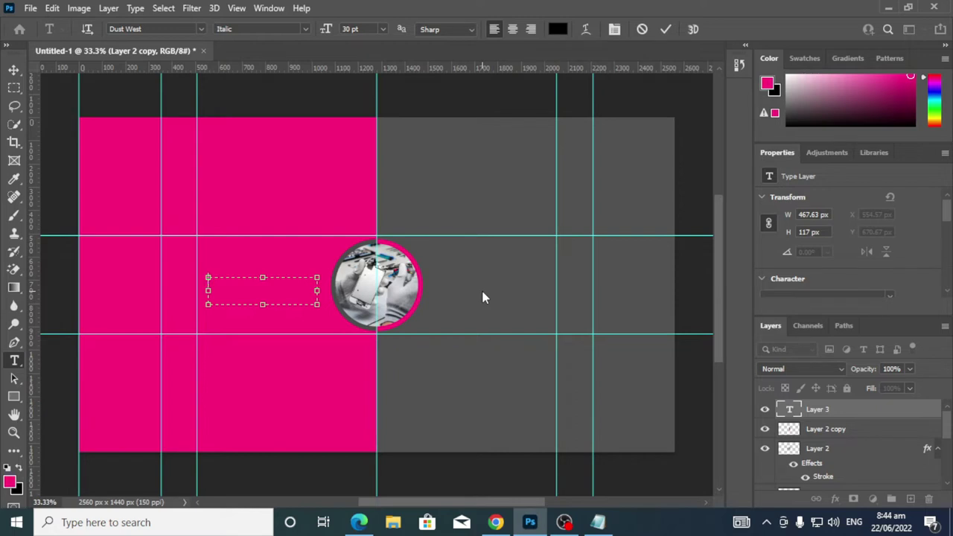
pyautogui.write('ALL')
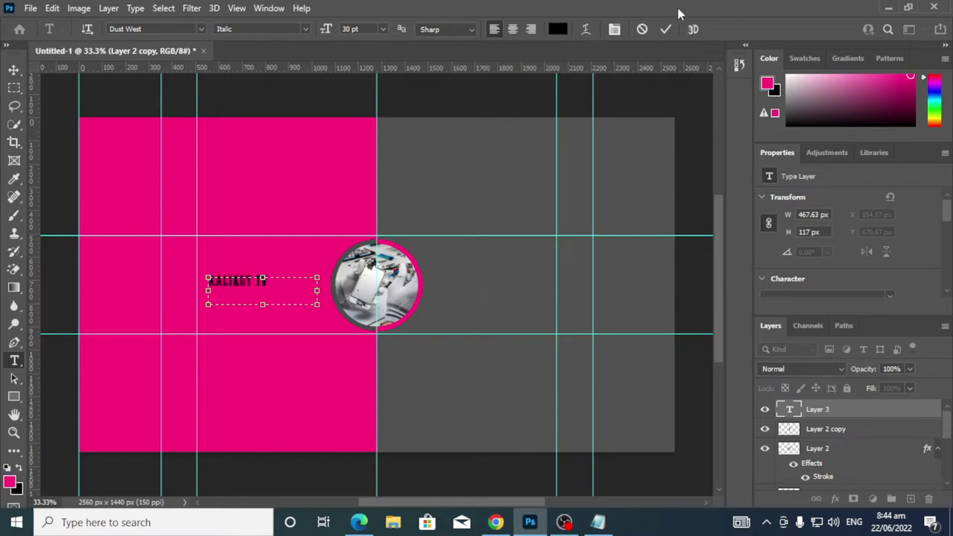
pyautogui.click(665, 29)
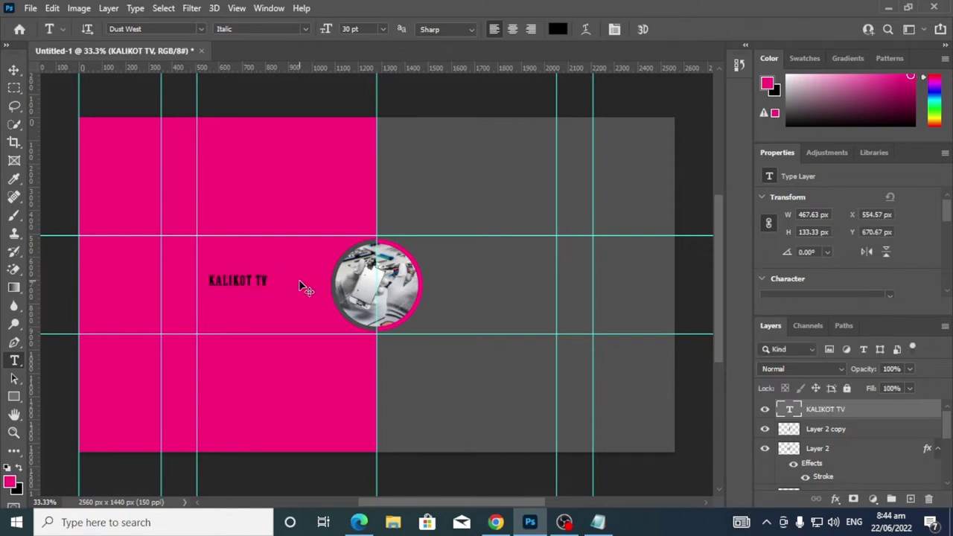
# Try to enlarge the KALIKOT TV text to about 176% with Free Transform
pyautogui.hotkey('ctrl', 't')
pyautogui.moveTo(318, 289); pyautogui.dragTo(403, 283)
pyautogui.click(667, 32)
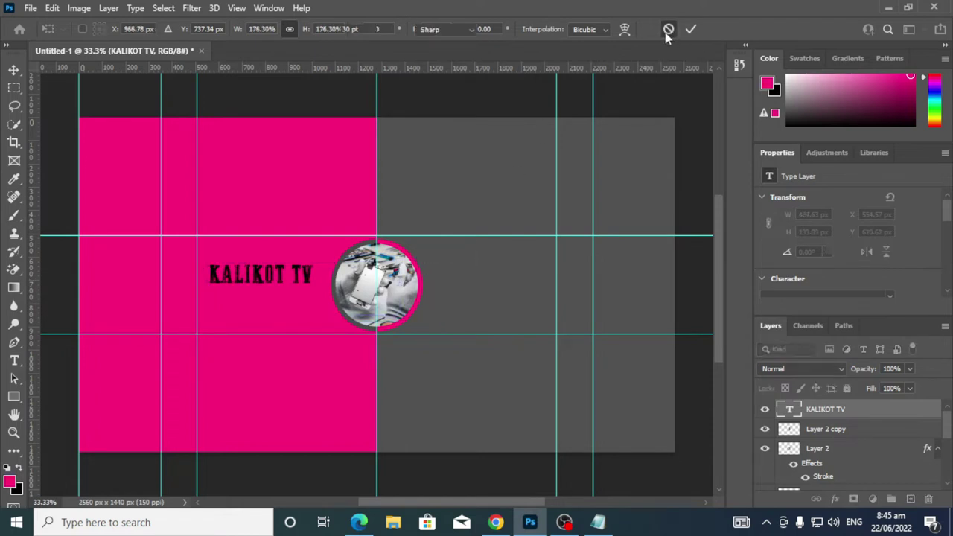
# Delete the existing KALIKOT TV layer and recreate KALIKOT TV as a new text layer on the pink half
pyautogui.moveTo(825, 408); pyautogui.dragTo(931, 498)
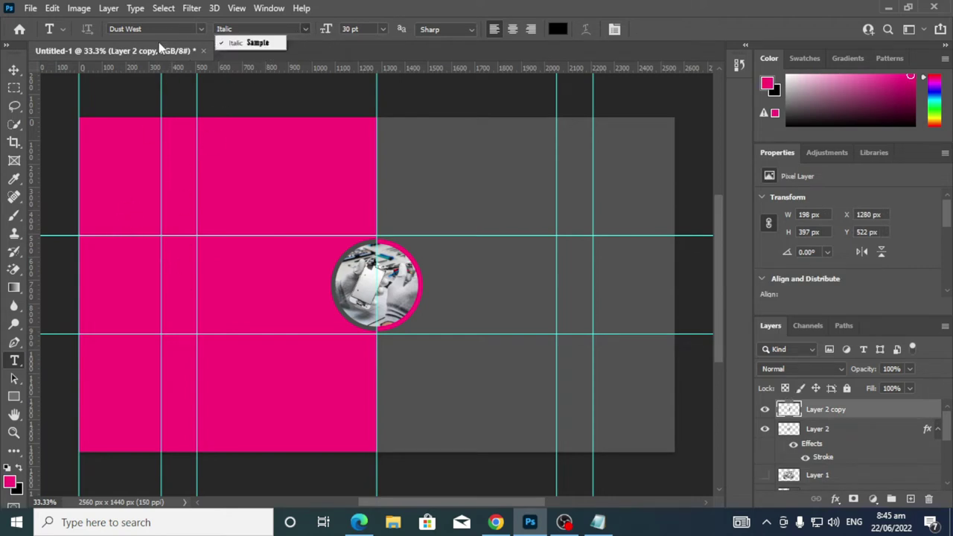
pyautogui.click(217, 277)
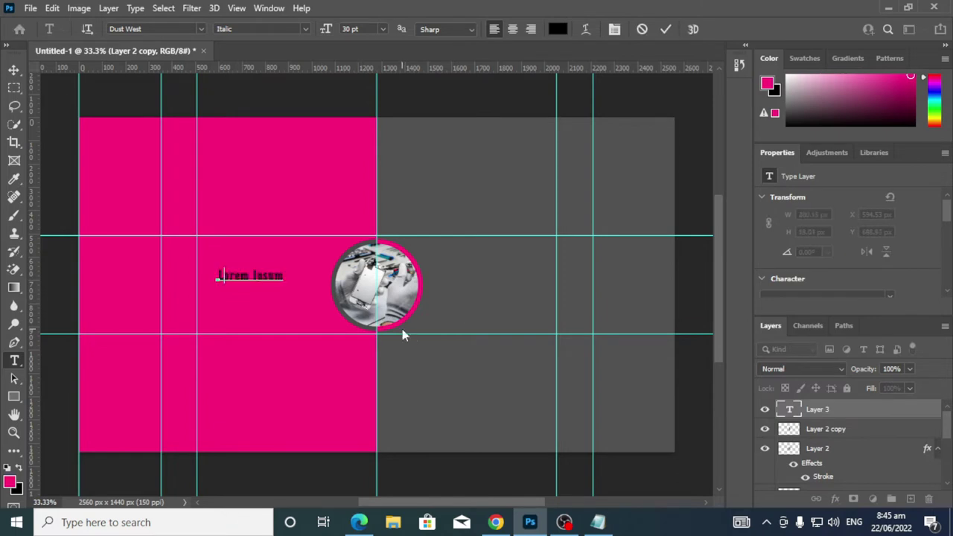
pyautogui.press('BackSpace')
pyautogui.write('KALIKOT T')
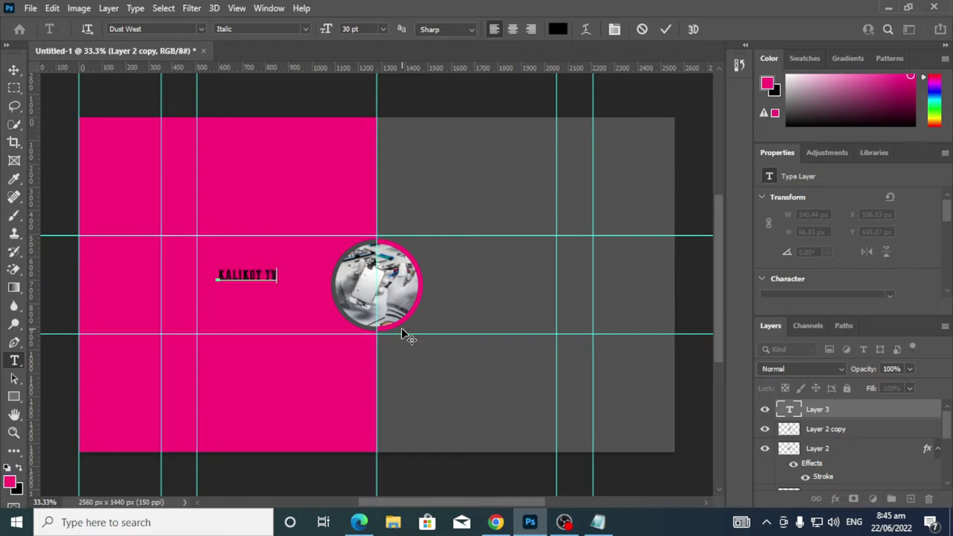
pyautogui.scroll(1, 403, 335)
pyautogui.click(666, 29)
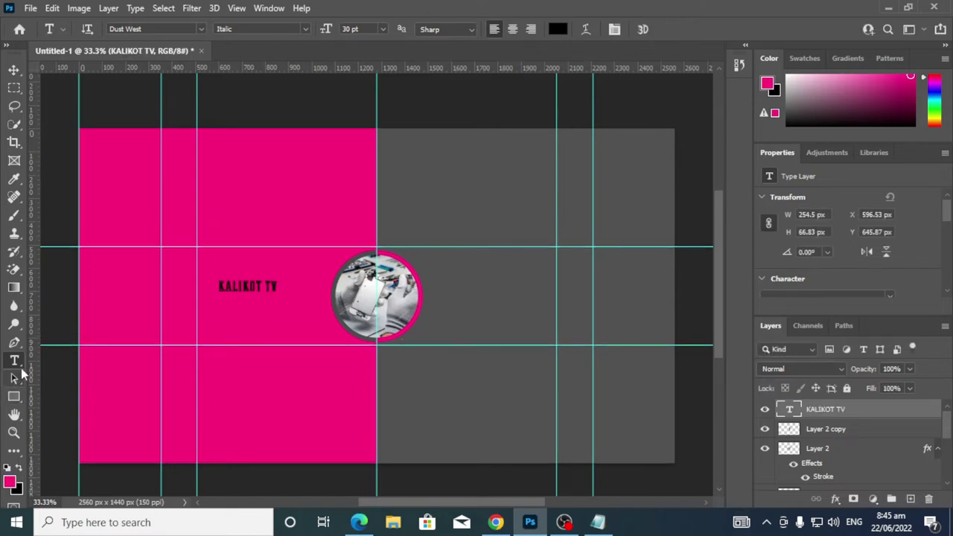
# Enlarge the KALIKOT TV text to about 199.5% with Free Transform and centre it vertically on the canvas
pyautogui.hotkey('ctrl', 't')
pyautogui.moveTo(279, 292)
pyautogui.mouseDown()
pyautogui.moveTo(322, 326)
pyautogui.moveTo(344, 330)
pyautogui.moveTo(358, 316)
pyautogui.moveTo(286, 286)
pyautogui.moveTo(287, 302)
pyautogui.mouseUp()
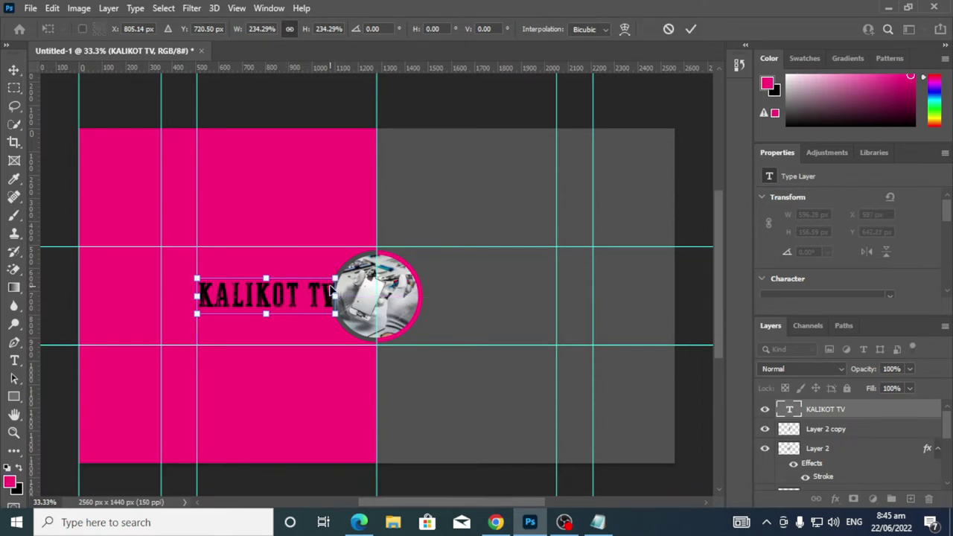
pyautogui.moveTo(335, 277); pyautogui.dragTo(284, 297)
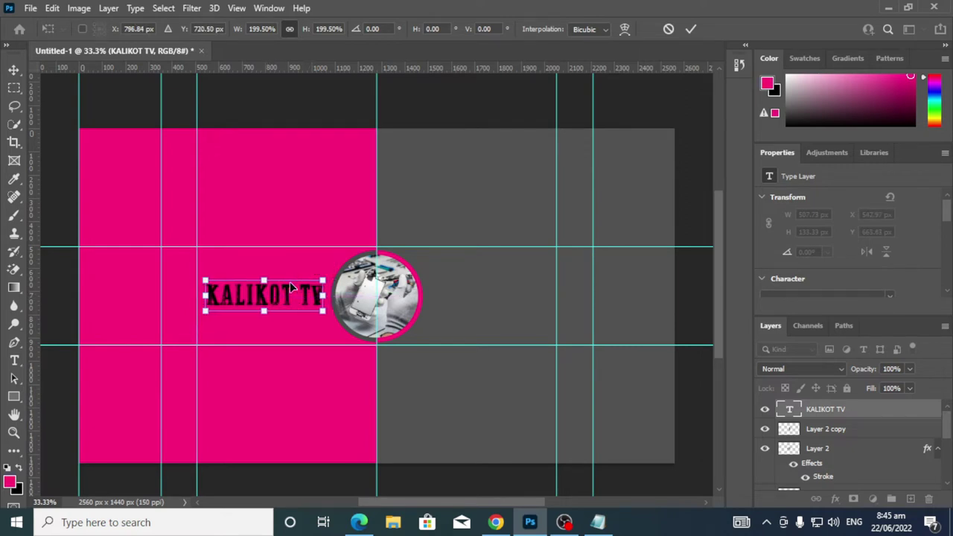
pyautogui.click(15, 69)
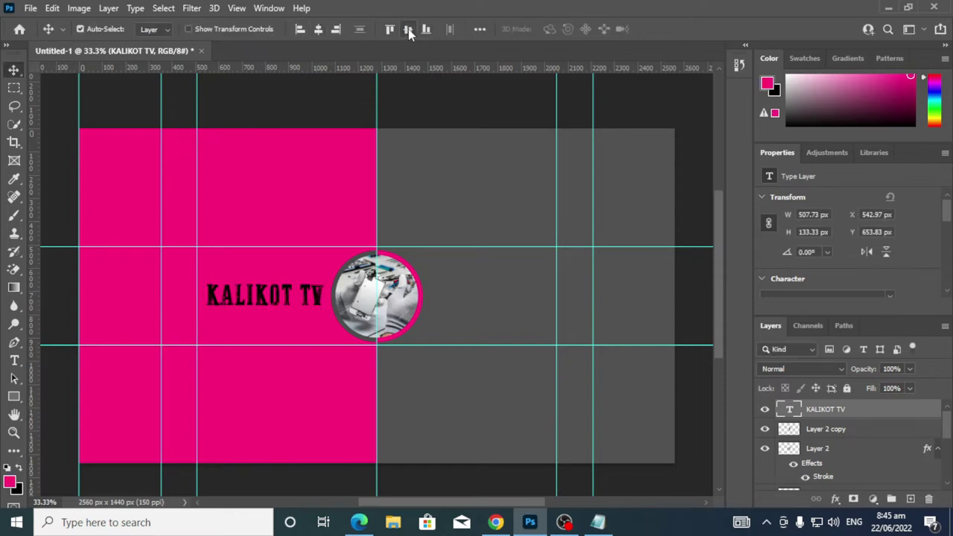
pyautogui.click(408, 28)
# Start a new text layer just below the KALIKOT TV title and set its placeholder text to the Impact font
pyautogui.click(14, 361)
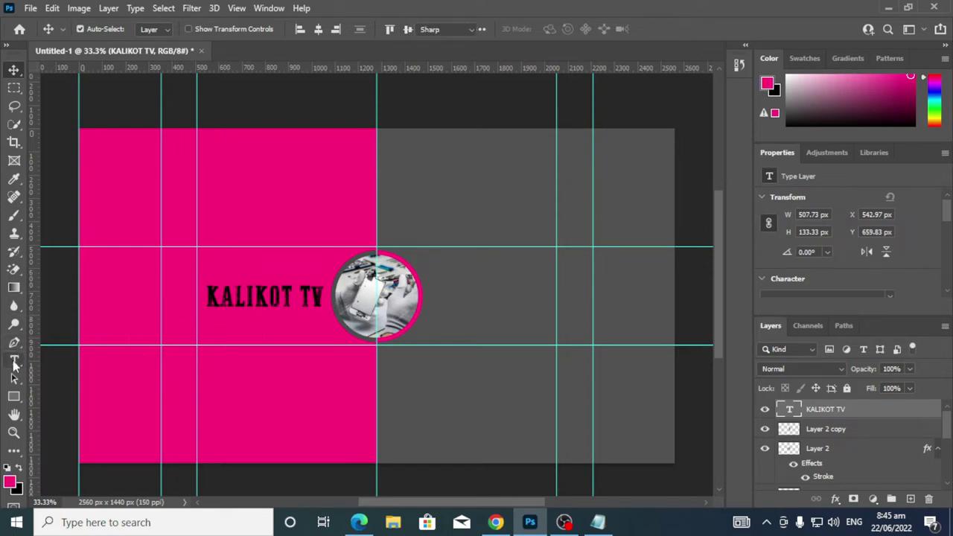
pyautogui.click(219, 316)
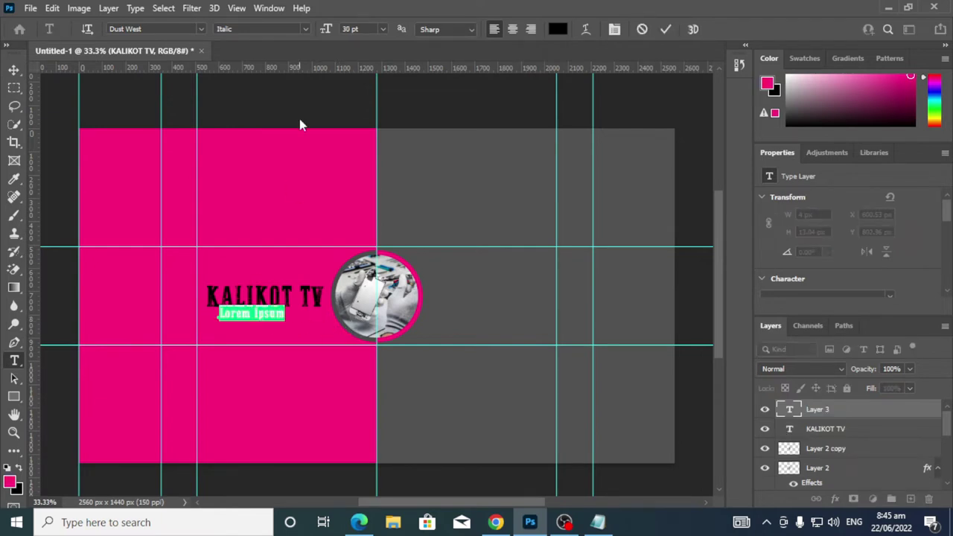
pyautogui.click(201, 29)
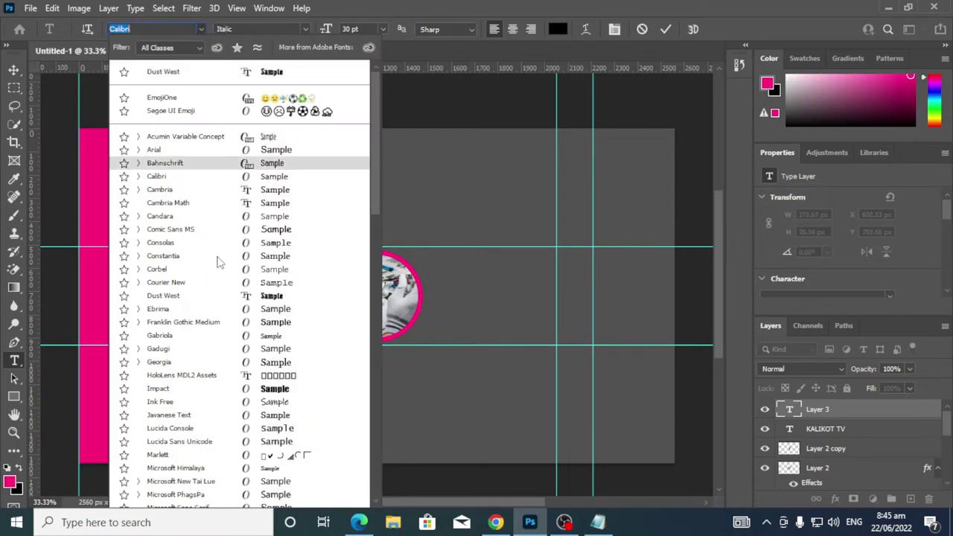
pyautogui.scroll(-1, 216, 260)
pyautogui.press('Down')
pyautogui.press('Down')
pyautogui.press('Down')
pyautogui.press('Down')
pyautogui.press('Down')
pyautogui.press('Down')
pyautogui.press('Down')
pyautogui.press('Down')
pyautogui.press('Down')
pyautogui.press('Down')
pyautogui.press('Down')
pyautogui.press('Down')
pyautogui.press('Down')
pyautogui.press('Down')
pyautogui.press('Down')
pyautogui.press('Down')
pyautogui.press('Down')
pyautogui.press('Down')
pyautogui.press('Down')
pyautogui.press('Down')
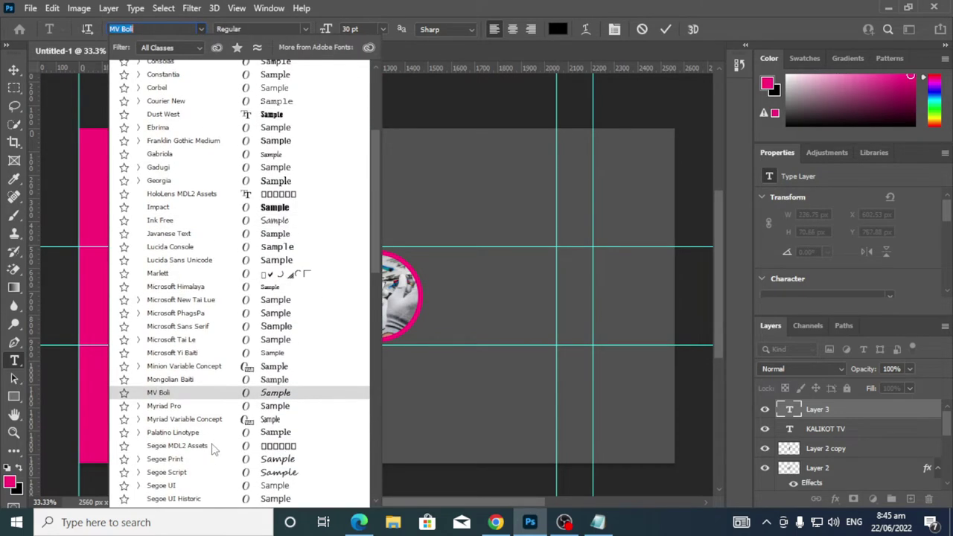
pyautogui.click(277, 176)
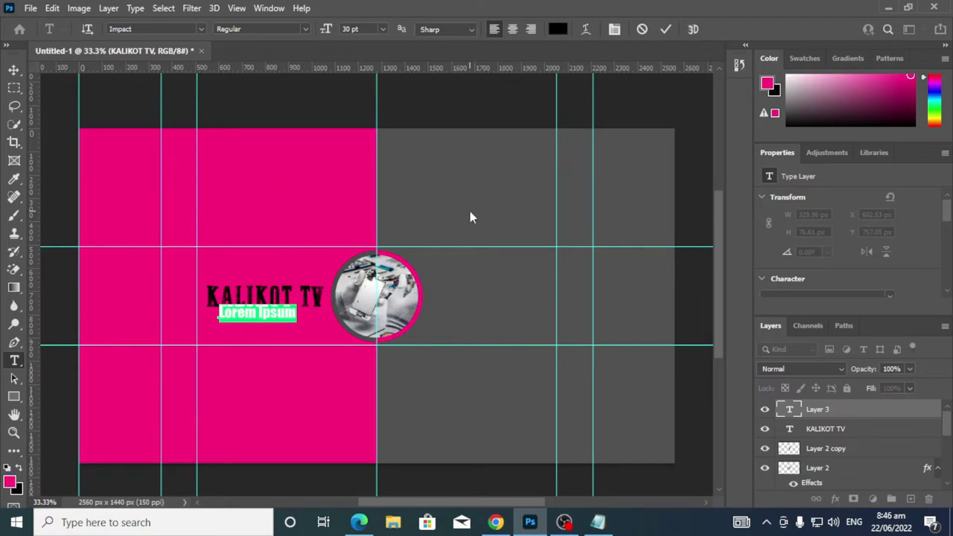
# Replace the placeholder text with TUTORIAL / VLOGS and commit the text layer
pyautogui.press('BackSpace')
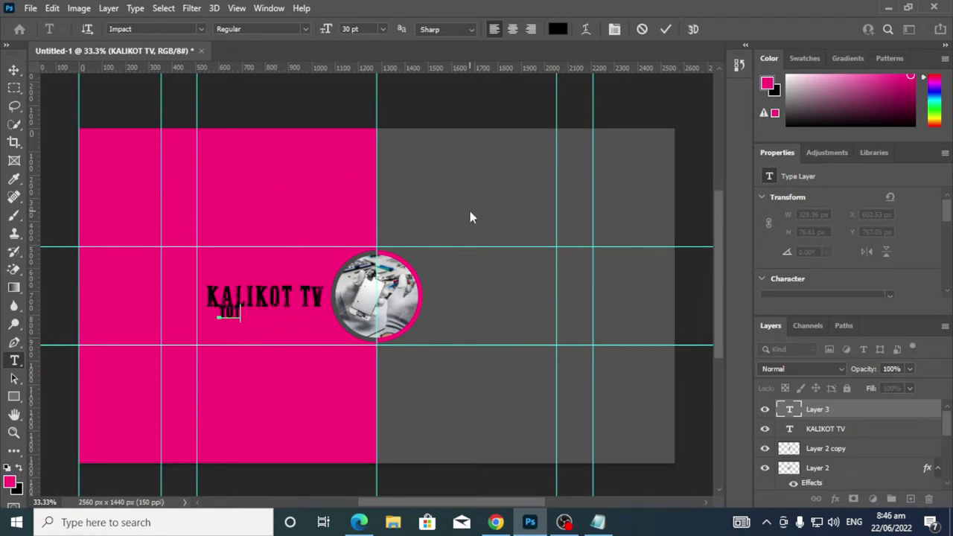
pyautogui.write('TUTORIAL')
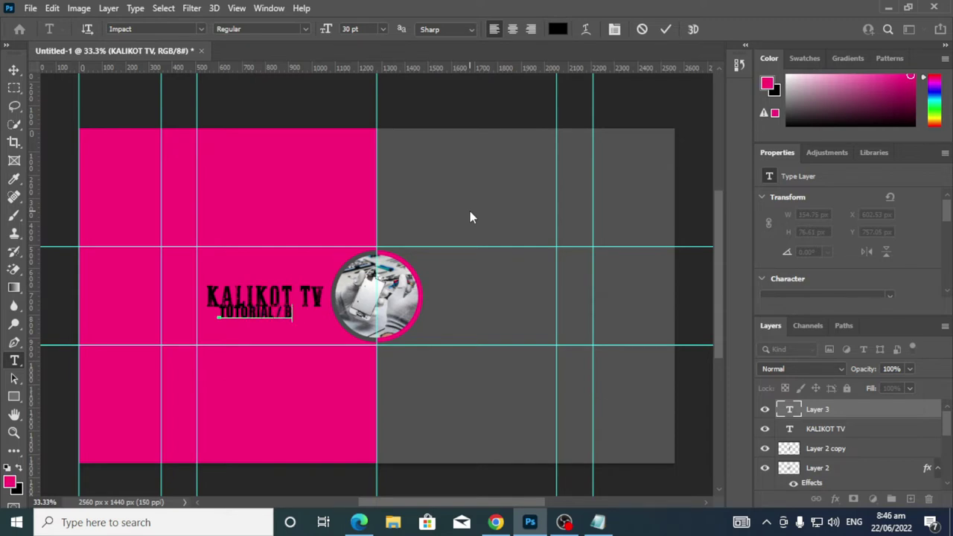
pyautogui.write('/ VLOGS')
pyautogui.click(666, 29)
# Centre the TUTORIAL / VLOGS text vertically on the canvas and nudge it down beneath the title to about Y 767 px
pyautogui.click(13, 71)
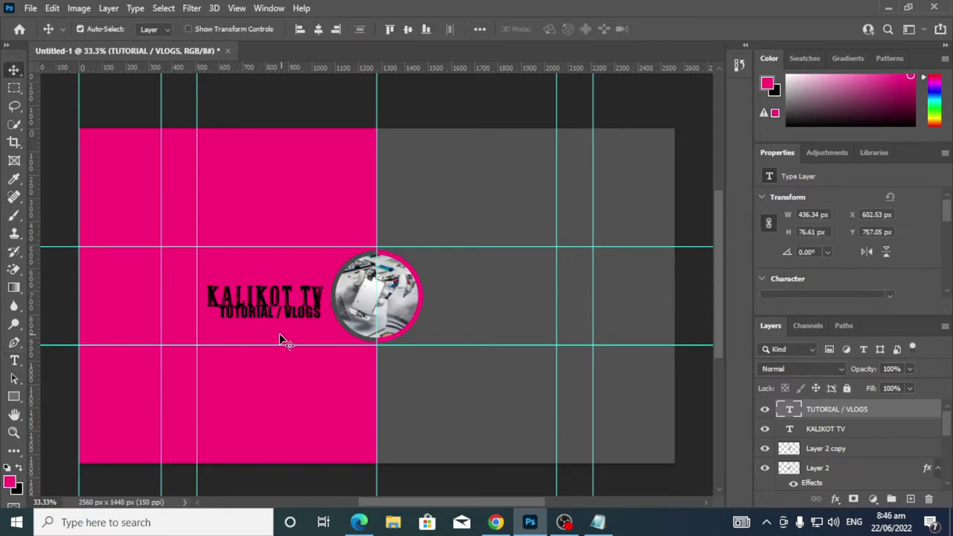
pyautogui.moveTo(258, 315)
pyautogui.mouseDown()
pyautogui.moveTo(262, 327)
pyautogui.moveTo(266, 317)
pyautogui.mouseUp()
pyautogui.click(399, 31)
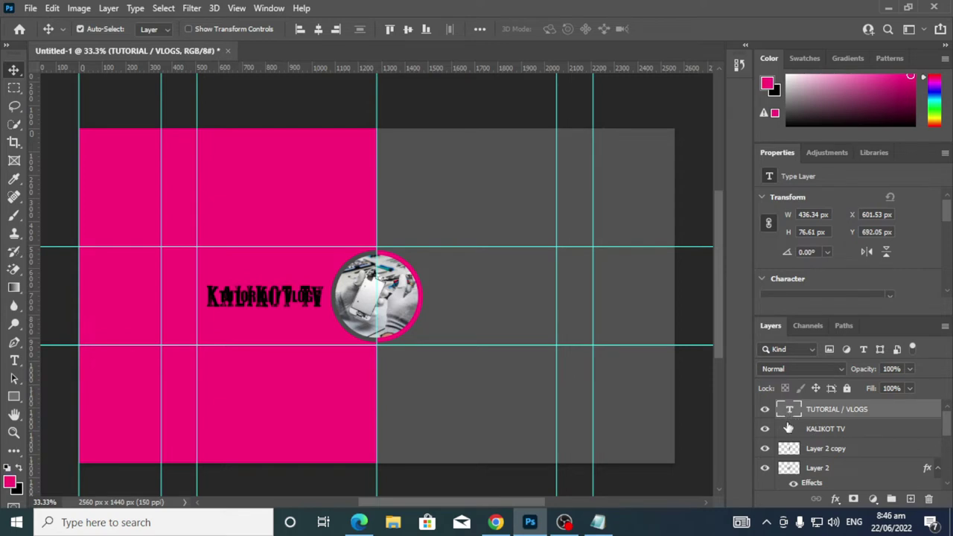
pyautogui.press('Down')
pyautogui.press('Down')
pyautogui.press('Down')
pyautogui.press('Down')
pyautogui.press('Down')
pyautogui.press('Down')
pyautogui.press('Down')
pyautogui.press('Down')
pyautogui.press('Down')
pyautogui.press('Down')
pyautogui.press('Down')
pyautogui.press('Down')
pyautogui.press('Down')
pyautogui.press('Down')
pyautogui.press('Down')
pyautogui.press('Down')
pyautogui.press('Down')
pyautogui.press('Down')
pyautogui.press('Down')
pyautogui.press('Down')
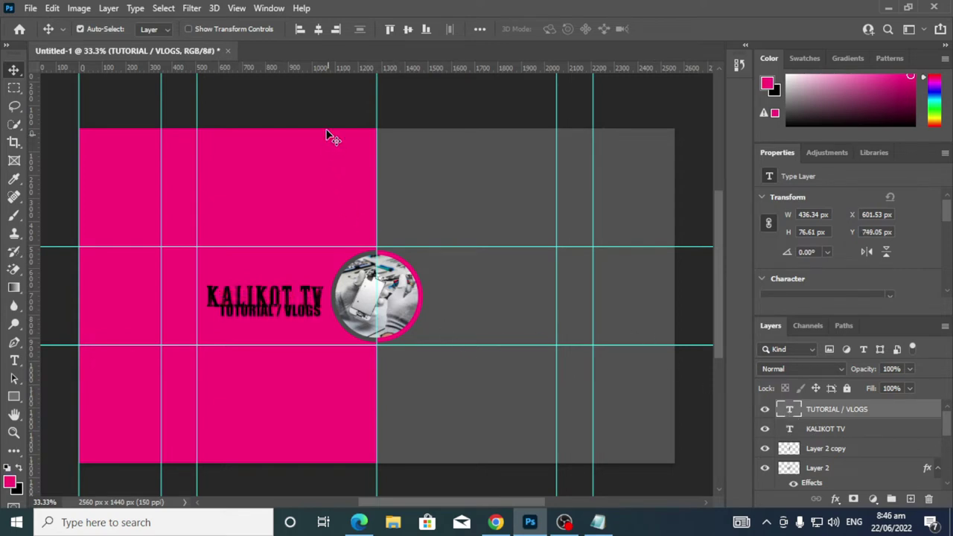
pyautogui.press('Down')
pyautogui.press('Down')
pyautogui.press('Down')
pyautogui.press('Down')
pyautogui.press('Down')
pyautogui.press('Down')
pyautogui.press('Down')
pyautogui.press('Down')
pyautogui.press('Down')
pyautogui.press('Down')
pyautogui.press('Down')
pyautogui.press('Down')
pyautogui.press('Down')
pyautogui.press('Down')
pyautogui.press('Down')
# Centre the TUTORIAL / VLOGS text horizontally and move it back beneath the title, at about X 584 px, Y 761 px
pyautogui.click(318, 30)
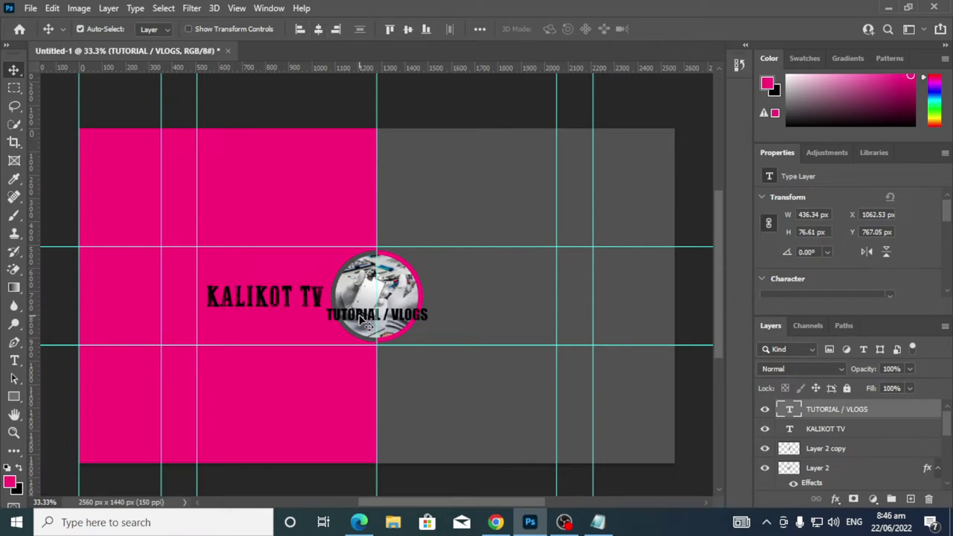
pyautogui.moveTo(362, 318); pyautogui.dragTo(246, 318)
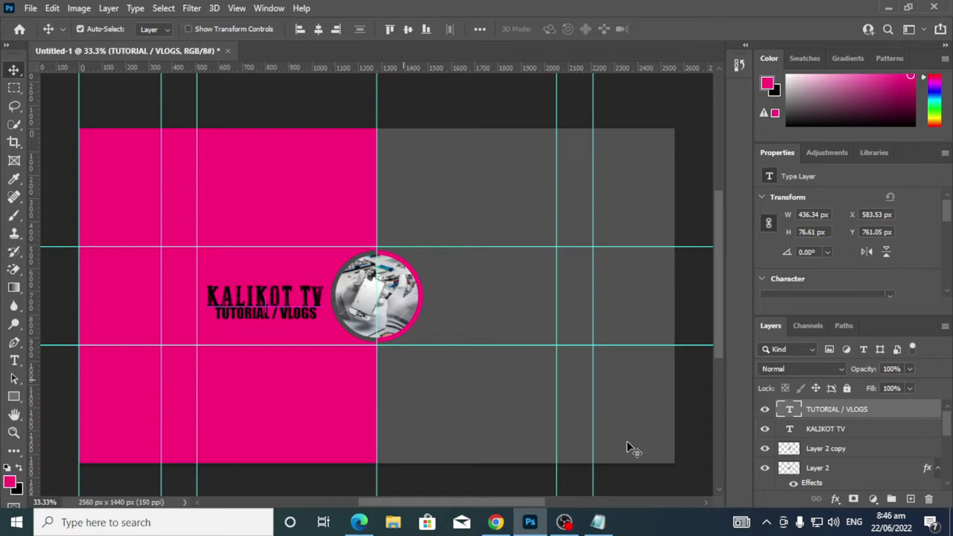
# Try to centre the TUTORIAL / VLOGS and KALIKOT TV layers horizontally together and undo the alignment
pyautogui.keyDown('shift'); pyautogui.click(853, 429); pyautogui.keyUp('shift')
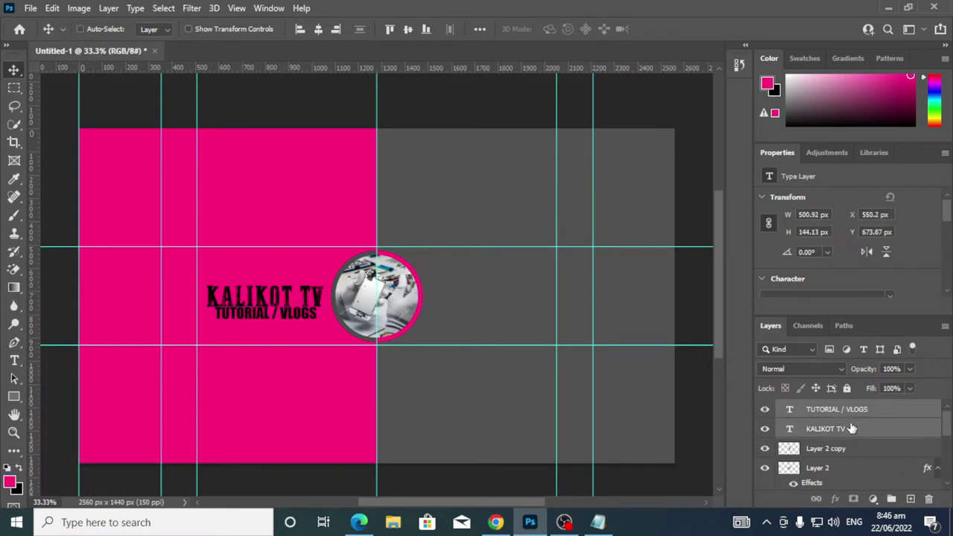
pyautogui.click(318, 30)
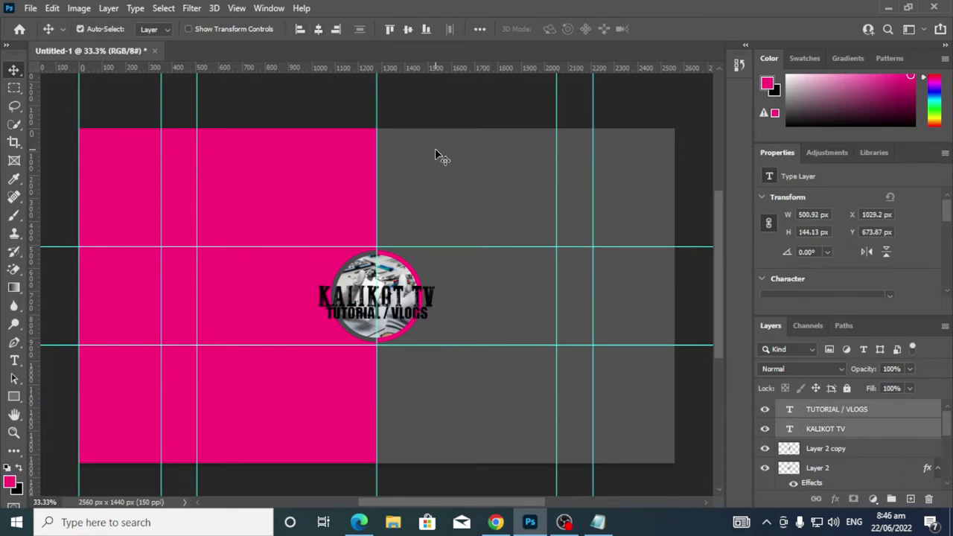
pyautogui.press('ctrl')
pyautogui.hotkey('ctrl', 'z')
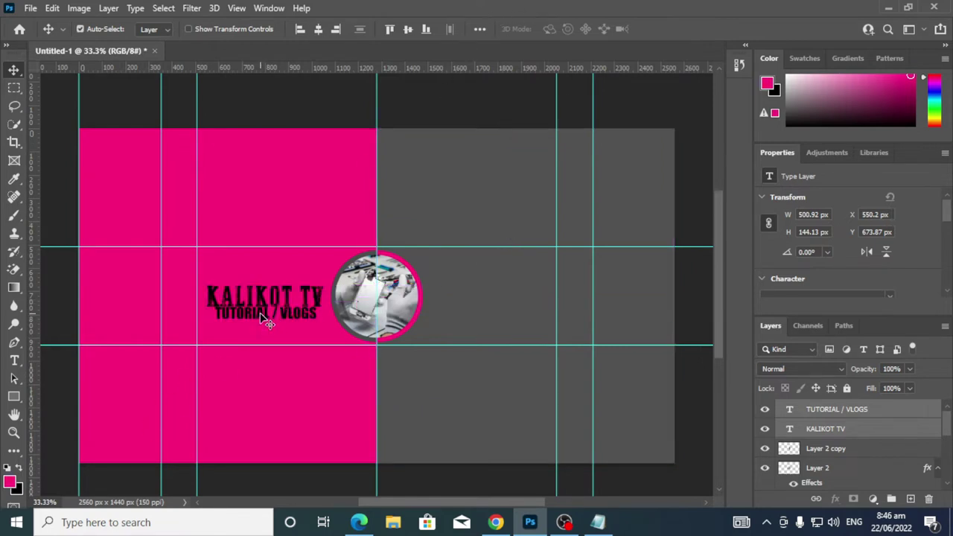
# Nudge the TUTORIAL / VLOGS and KALIKOT TV layers up together by 3 px
pyautogui.press('Up')
pyautogui.press('Up')
pyautogui.press('Up')
pyautogui.scroll(1, 410, 356)
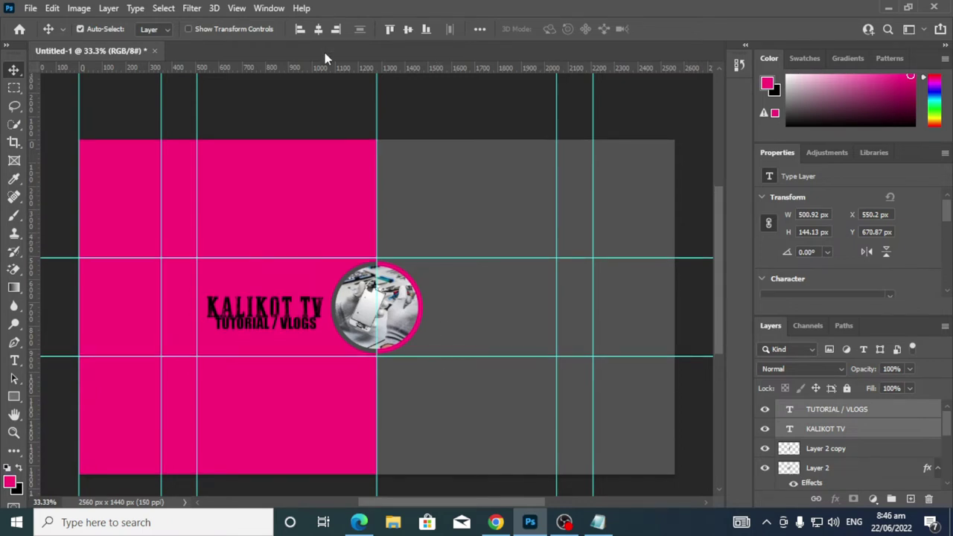
# Reposition the KALIKOT TV title on the pink half at about X 546 px and centre it vertically on the canvas
pyautogui.click(834, 410)
pyautogui.click(829, 429)
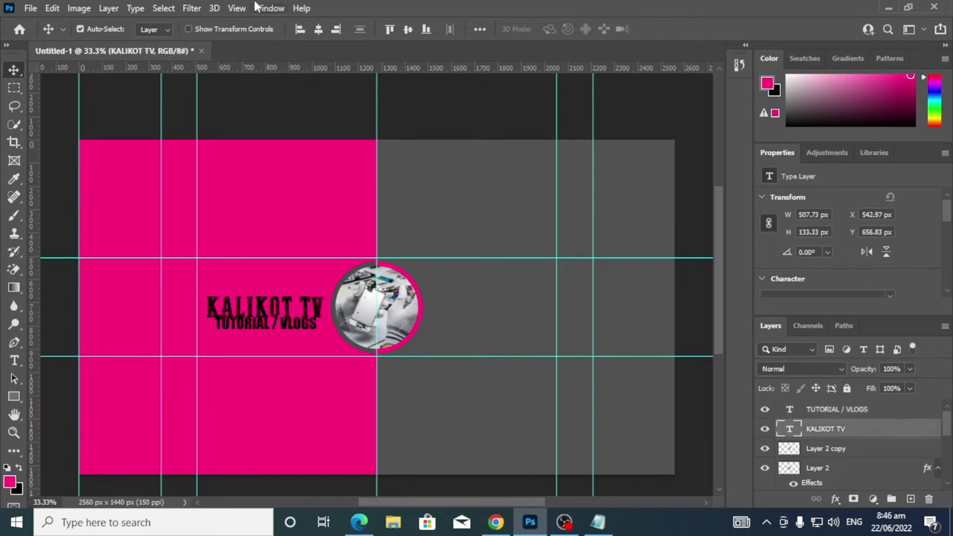
pyautogui.click(317, 29)
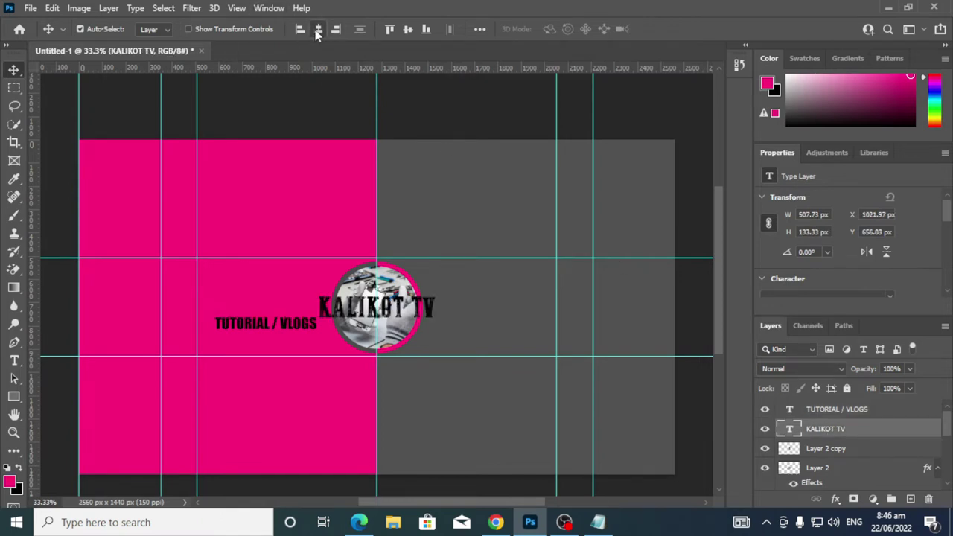
pyautogui.moveTo(374, 311); pyautogui.dragTo(262, 306)
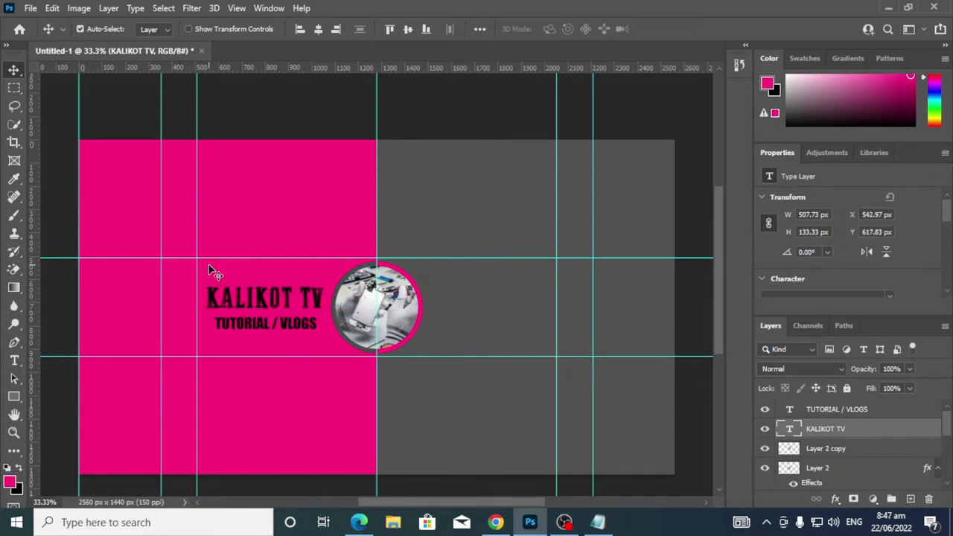
pyautogui.click(407, 30)
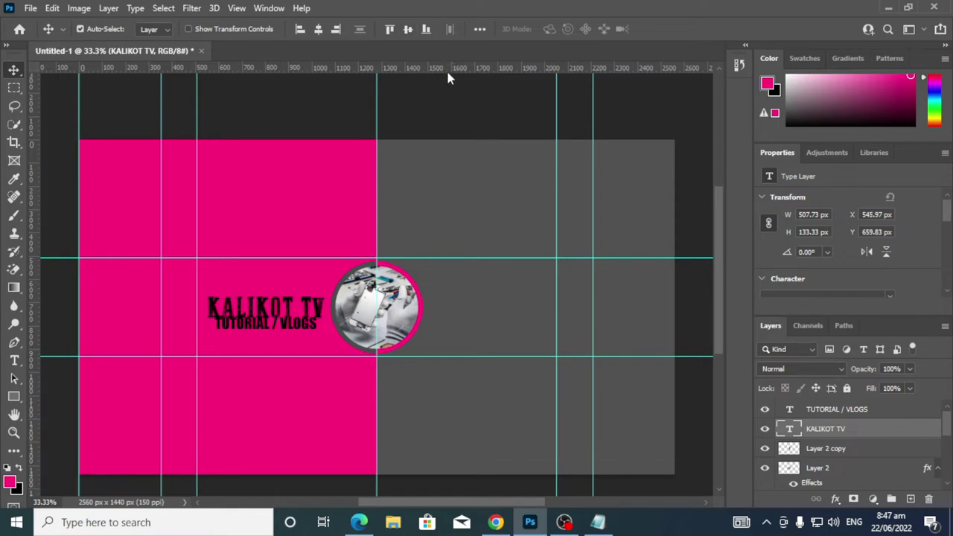
# Nudge the TUTORIAL / VLOGS text down to about Y 767 px so it clears the title
pyautogui.click(270, 331)
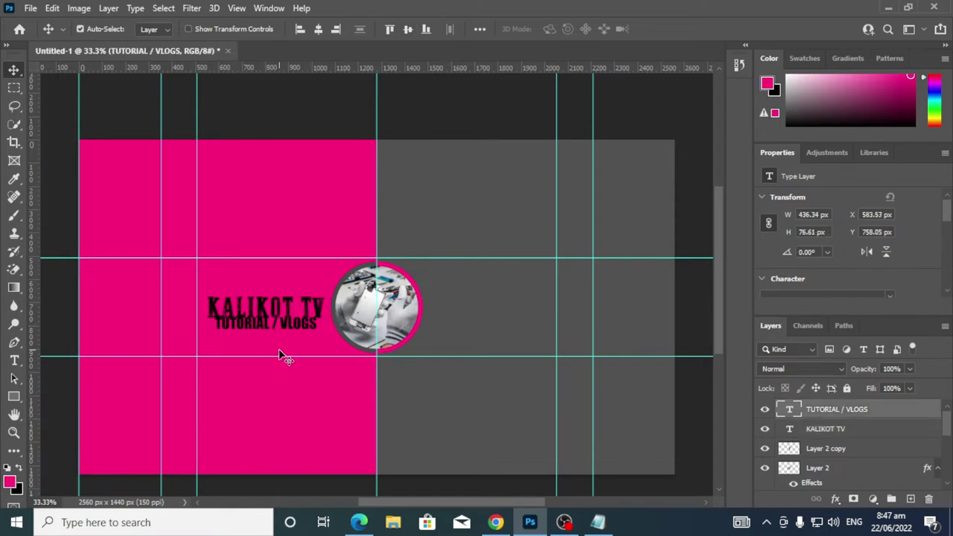
pyautogui.hotkey('shift', 'Down')
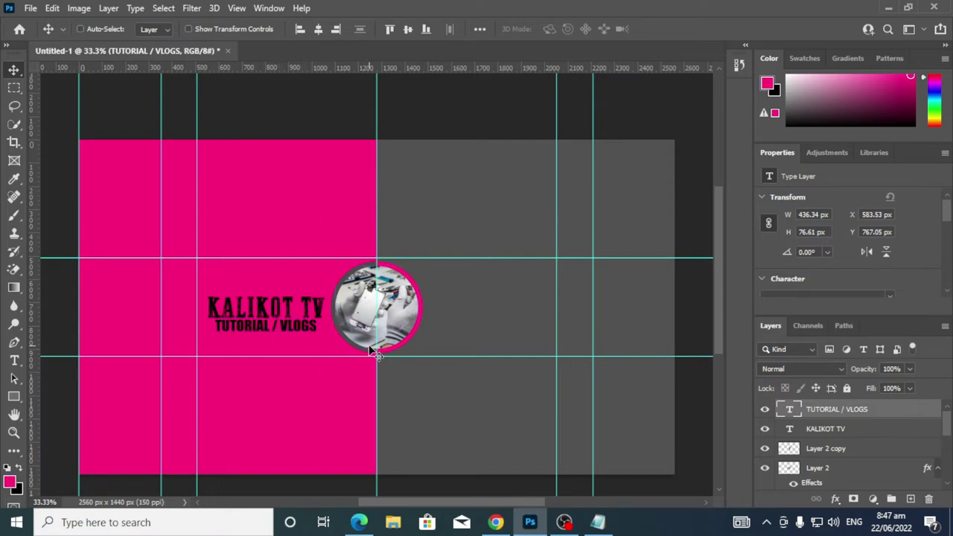
# Inspect the title and subtitle up close, and switch to Chrome to check the downloadable font list
pyautogui.hotkey('ctrl', '+')
pyautogui.hotkey('ctrl', '+')
pyautogui.moveTo(165, 286); pyautogui.dragTo(312, 201)
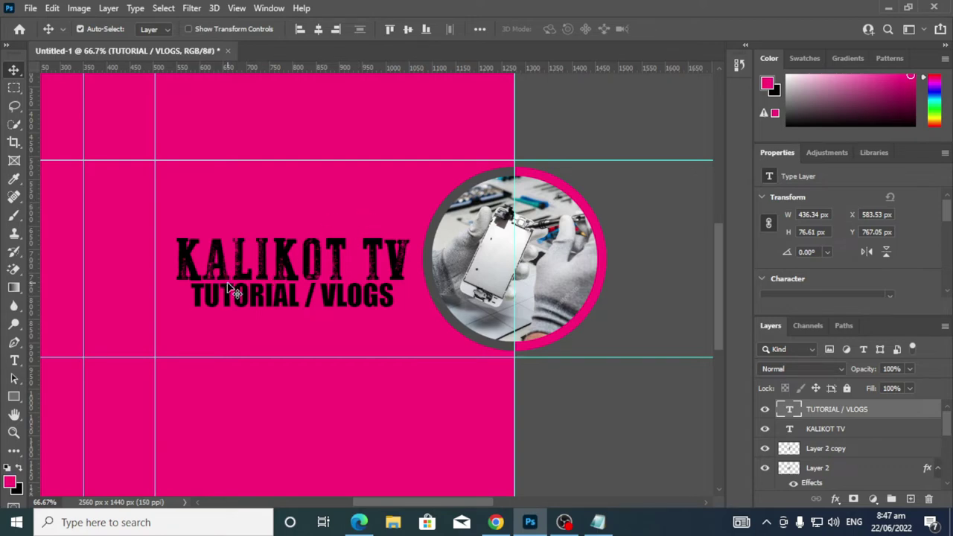
pyautogui.click(496, 523)
pyautogui.click(500, 525)
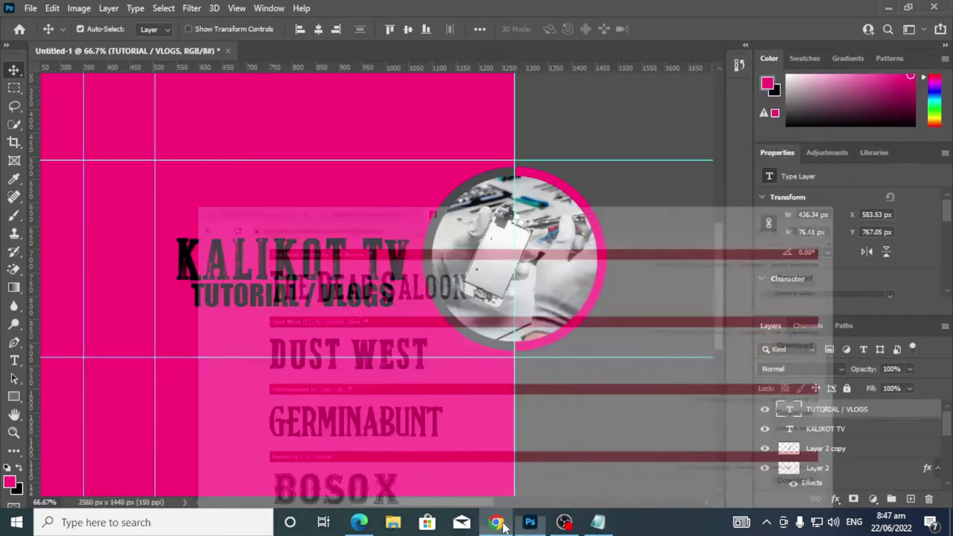
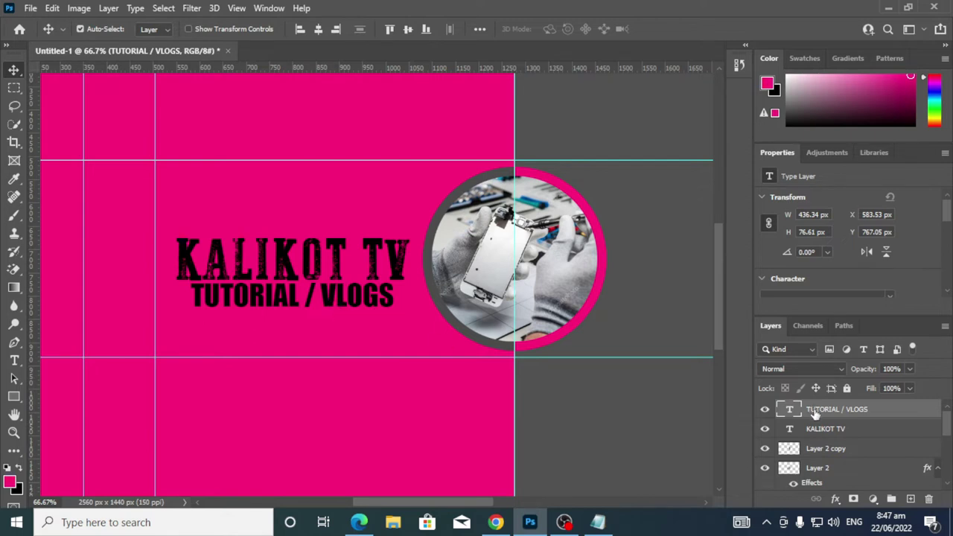
# Change the font of the TUTORIAL / VLOGS text to Arial
pyautogui.click(14, 361)
pyautogui.click(241, 300)
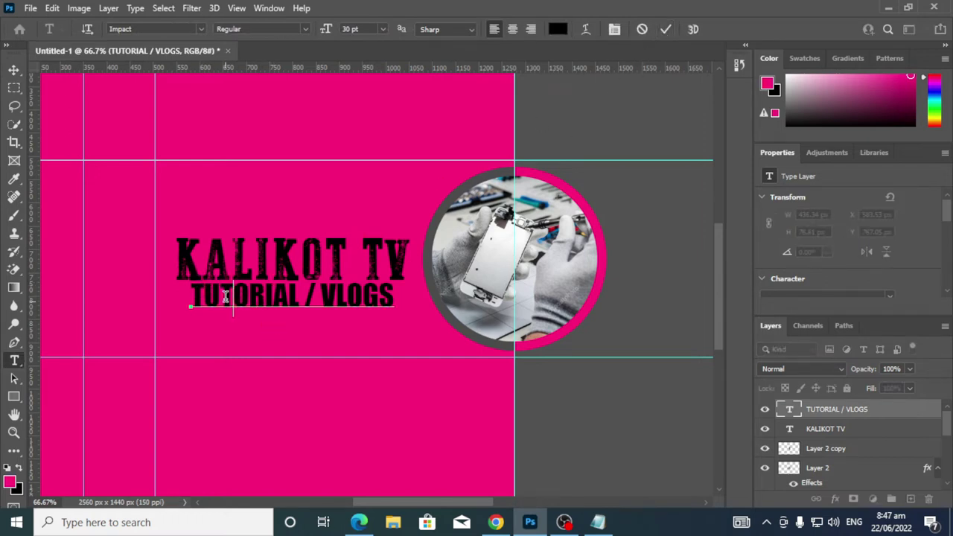
pyautogui.moveTo(192, 298); pyautogui.dragTo(403, 280)
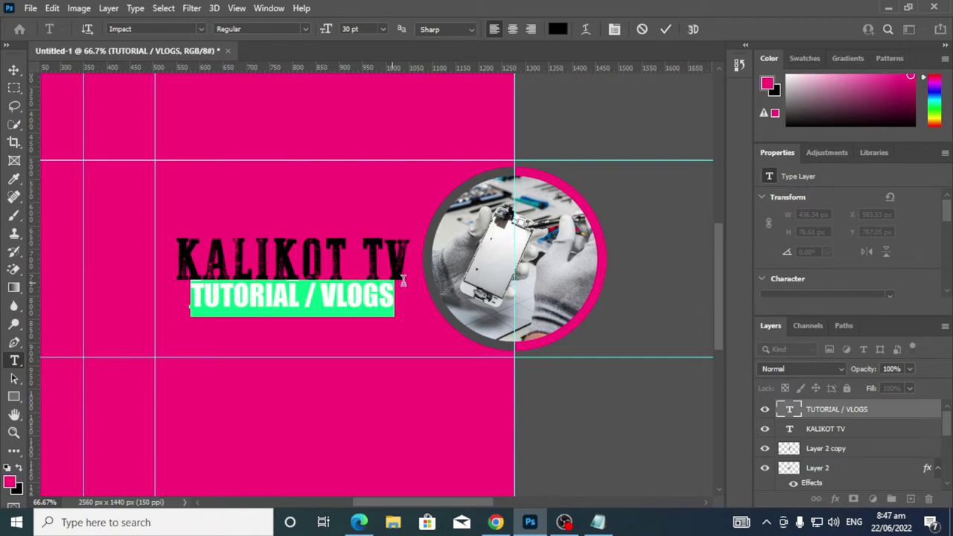
pyautogui.click(201, 29)
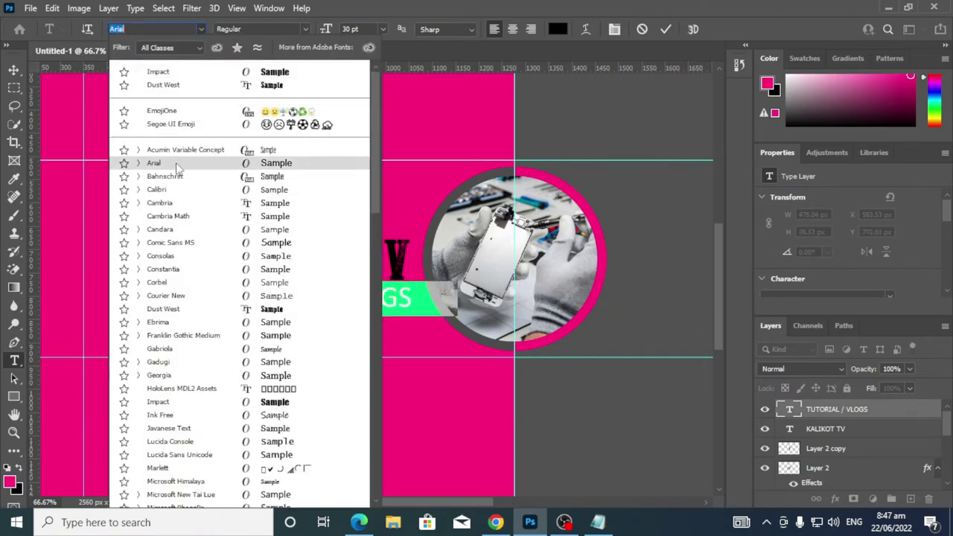
pyautogui.click(179, 161)
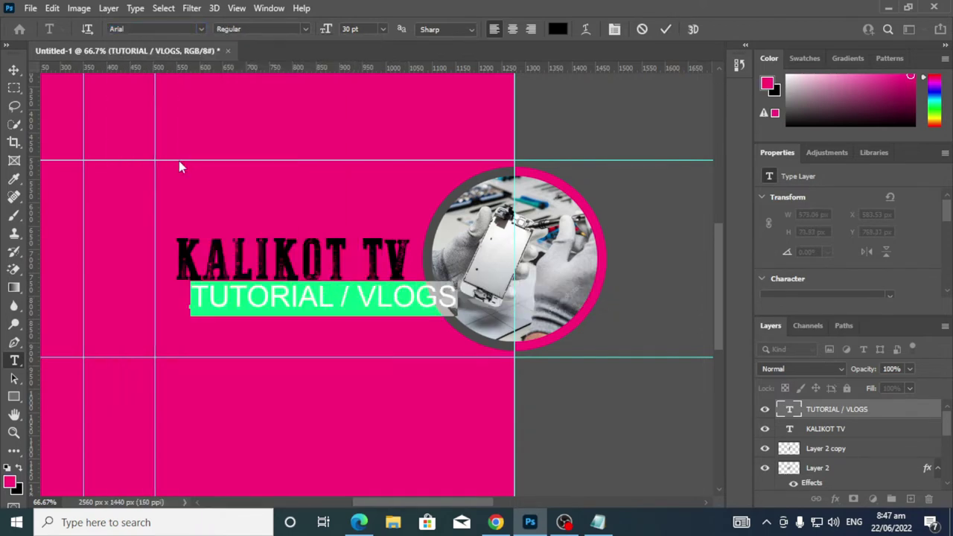
pyautogui.click(665, 30)
# Scale the TUTORIAL / VLOGS text down to about 259 px wide and place it beneath the title at about Y 769 px
pyautogui.hotkey('ctrl', 't')
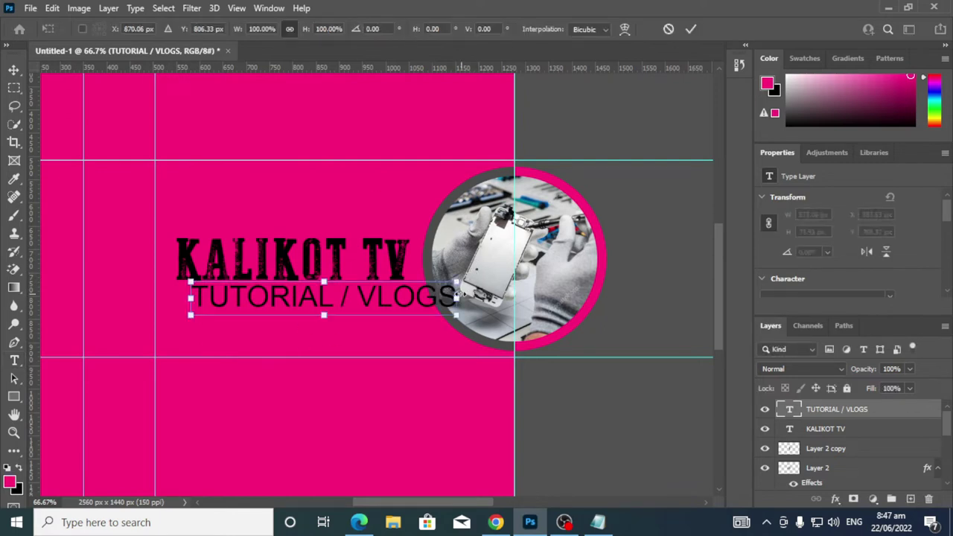
pyautogui.moveTo(457, 281); pyautogui.dragTo(321, 285)
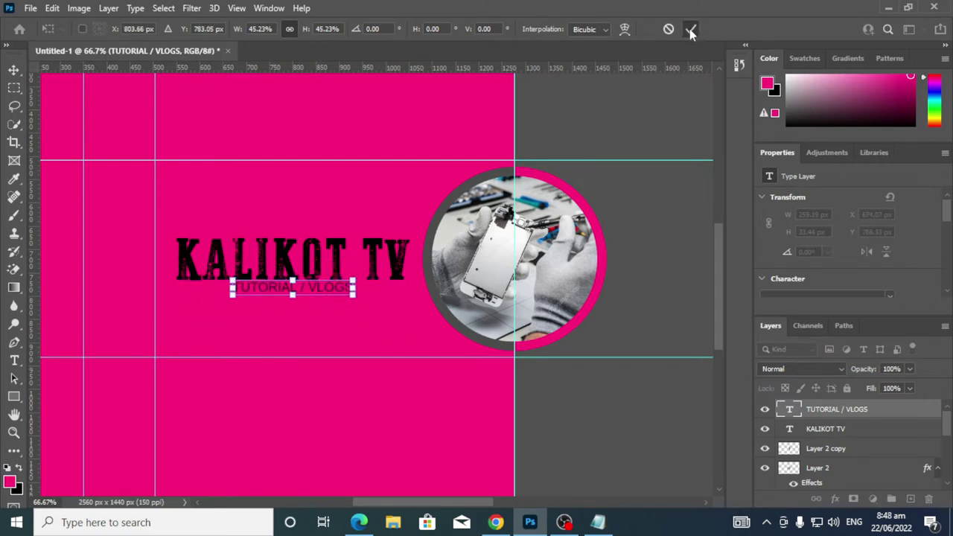
pyautogui.click(691, 29)
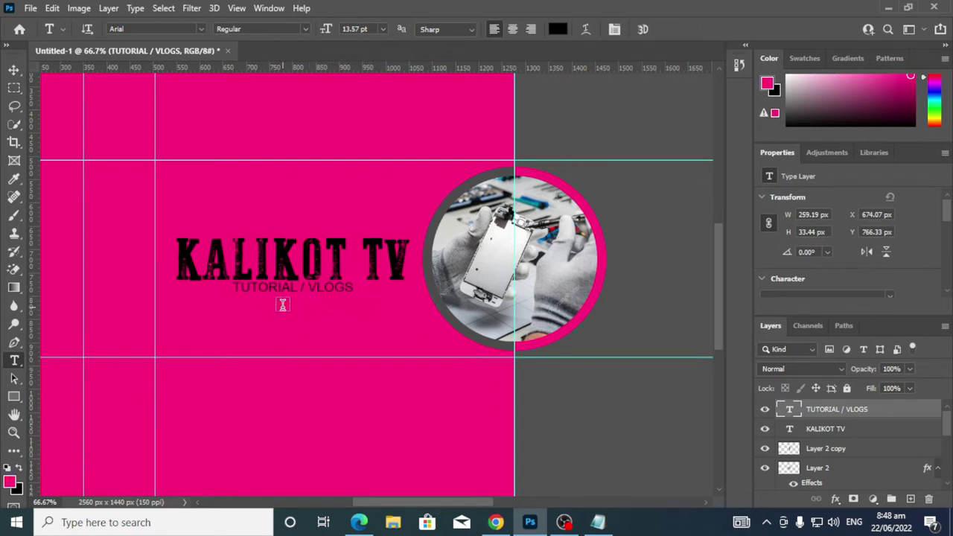
pyautogui.click(14, 69)
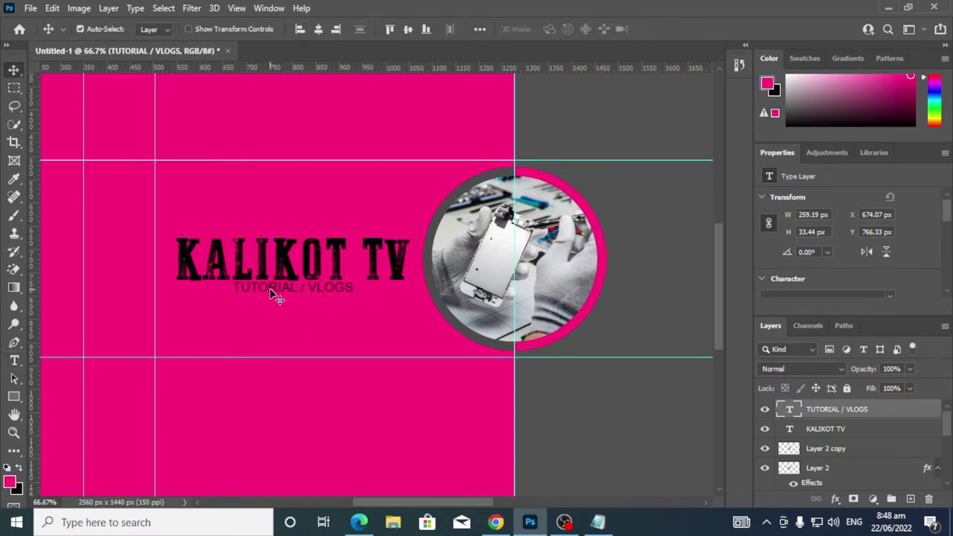
pyautogui.moveTo(269, 291); pyautogui.dragTo(270, 295)
# Stretch the TUTORIAL / VLOGS text non-proportionally to about 438 x 26 px and nudge it down 1 px
pyautogui.hotkey('ctrl', 't')
pyautogui.moveTo(353, 288); pyautogui.dragTo(392, 296)
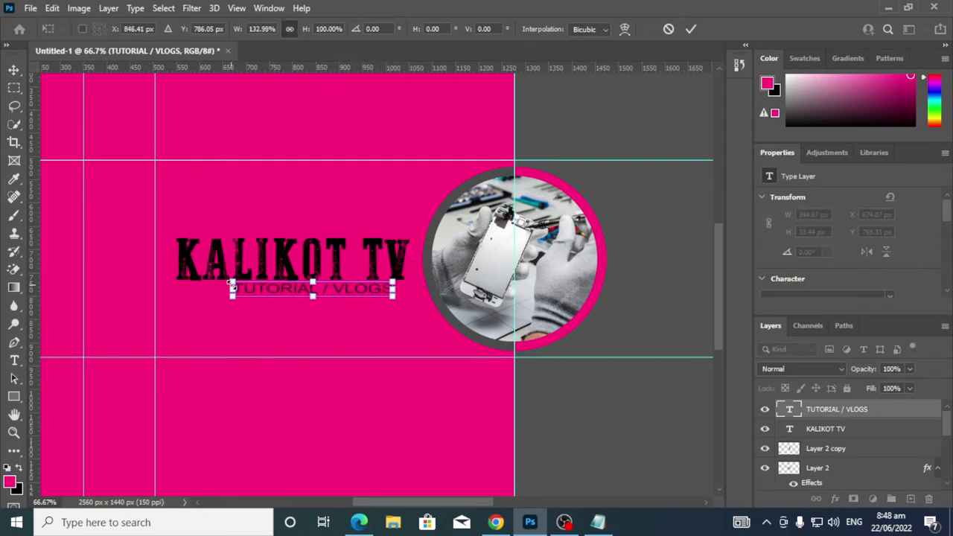
pyautogui.moveTo(232, 287); pyautogui.dragTo(189, 288)
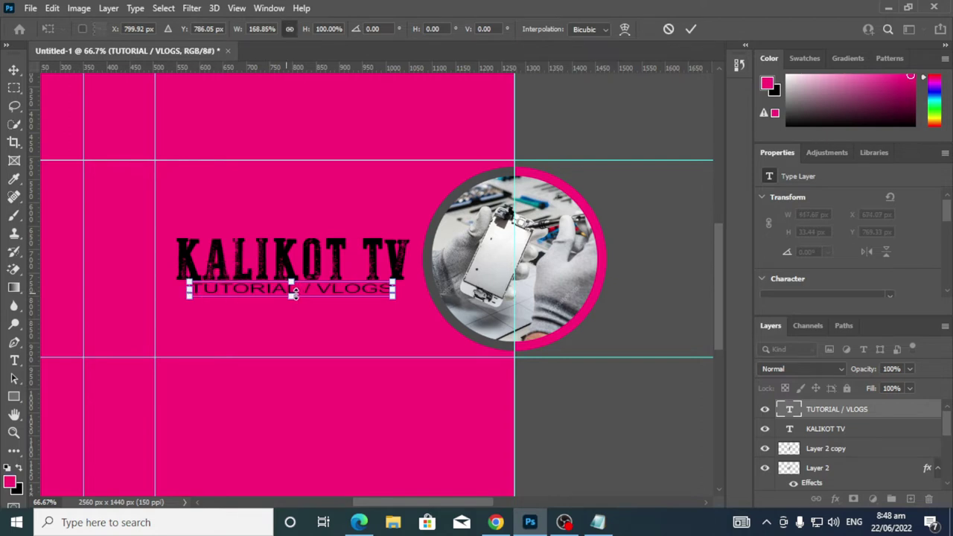
pyautogui.moveTo(290, 294); pyautogui.dragTo(291, 292)
pyautogui.click(691, 30)
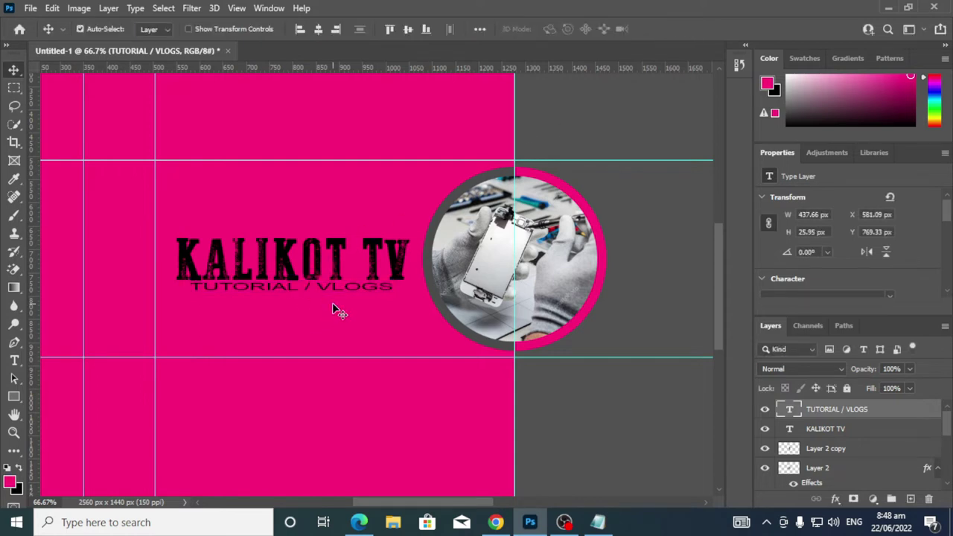
pyautogui.press('Down')
# Add a black (000000) Color Overlay to the TUTORIAL / VLOGS layer
pyautogui.rightClick(825, 412)
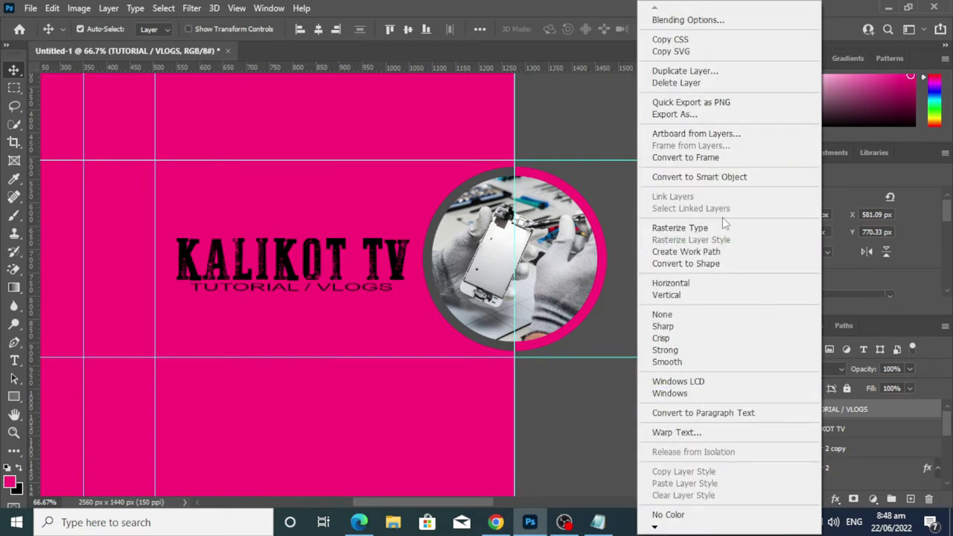
pyautogui.click(688, 20)
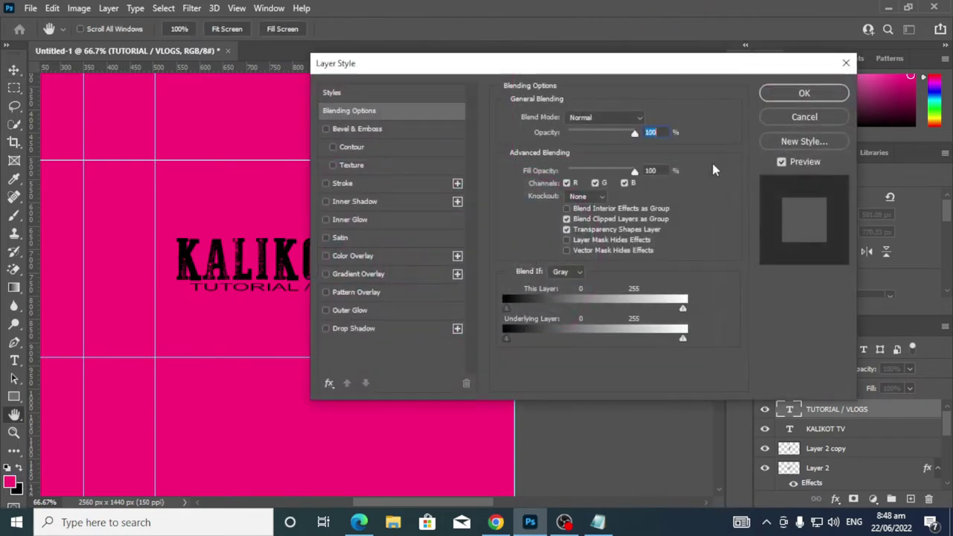
pyautogui.moveTo(547, 69); pyautogui.dragTo(860, 84)
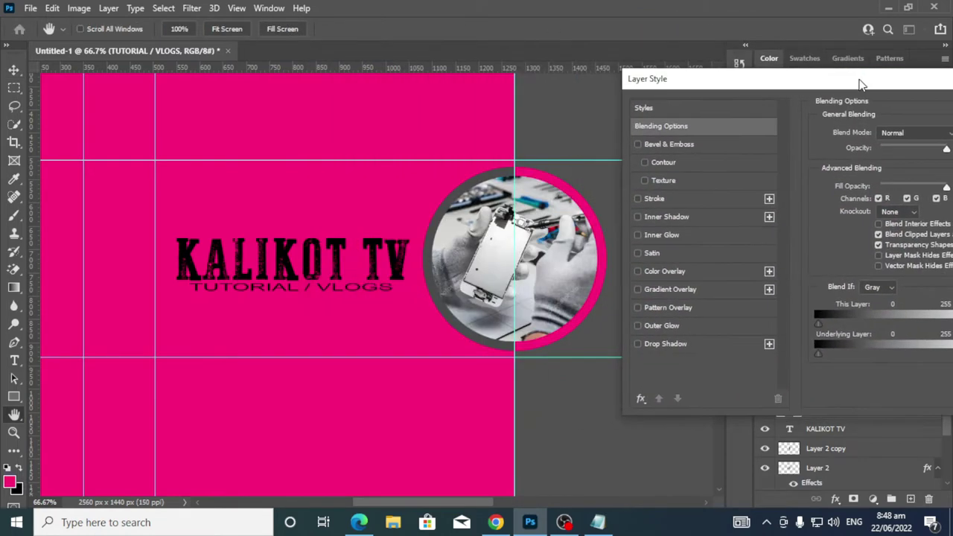
pyautogui.click(688, 270)
pyautogui.moveTo(917, 74); pyautogui.dragTo(782, 80)
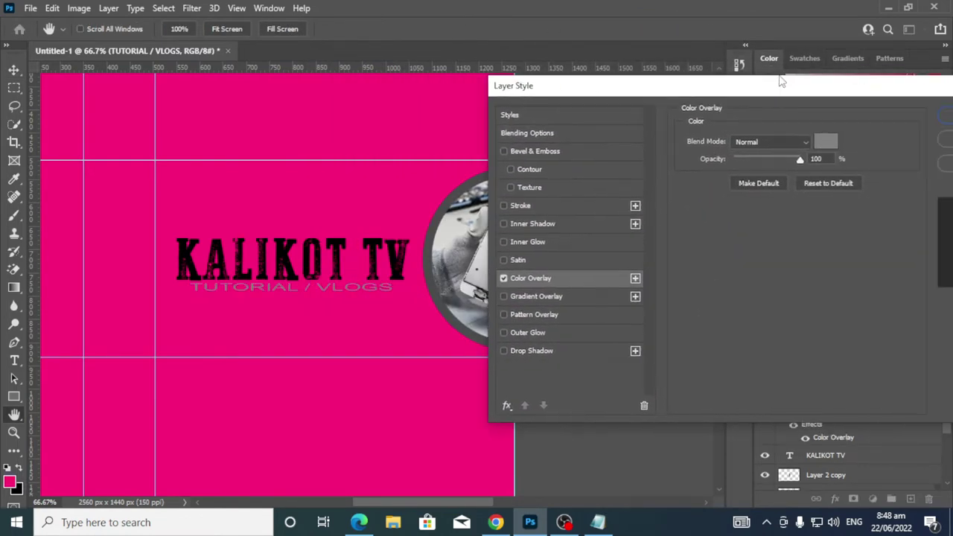
pyautogui.click(827, 142)
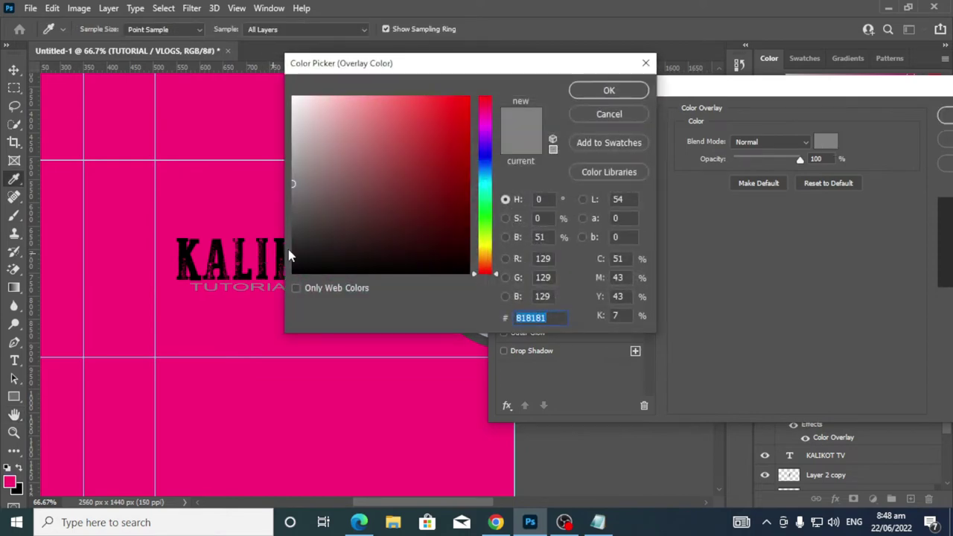
pyautogui.click(295, 273)
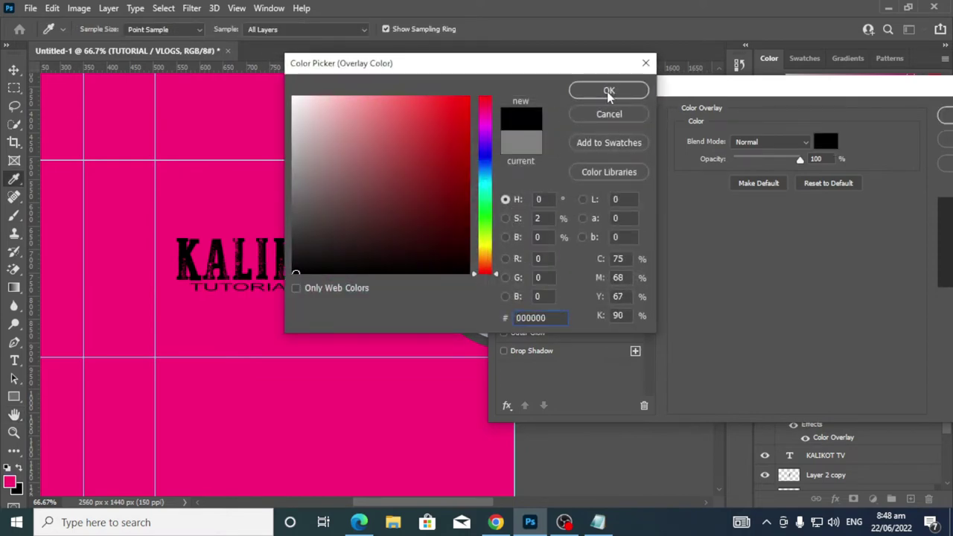
pyautogui.click(609, 91)
pyautogui.click(945, 116)
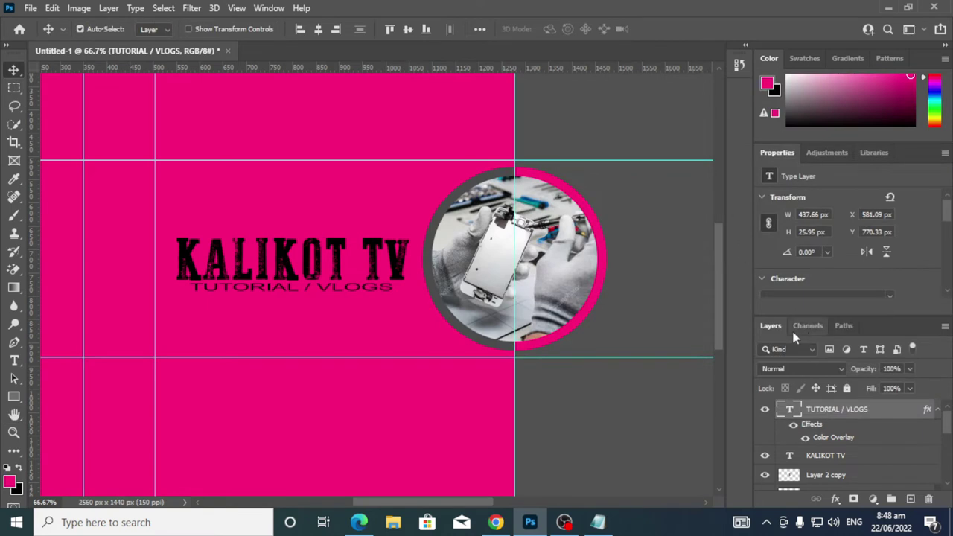
# Add a black Color Overlay at 100% opacity to the KALIKOT TV layer
pyautogui.click(827, 455)
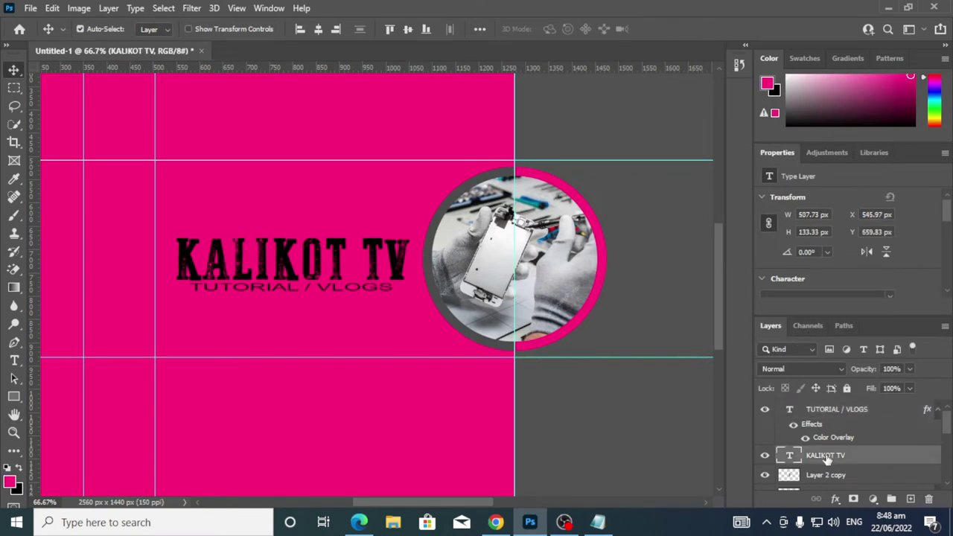
pyautogui.rightClick(826, 455)
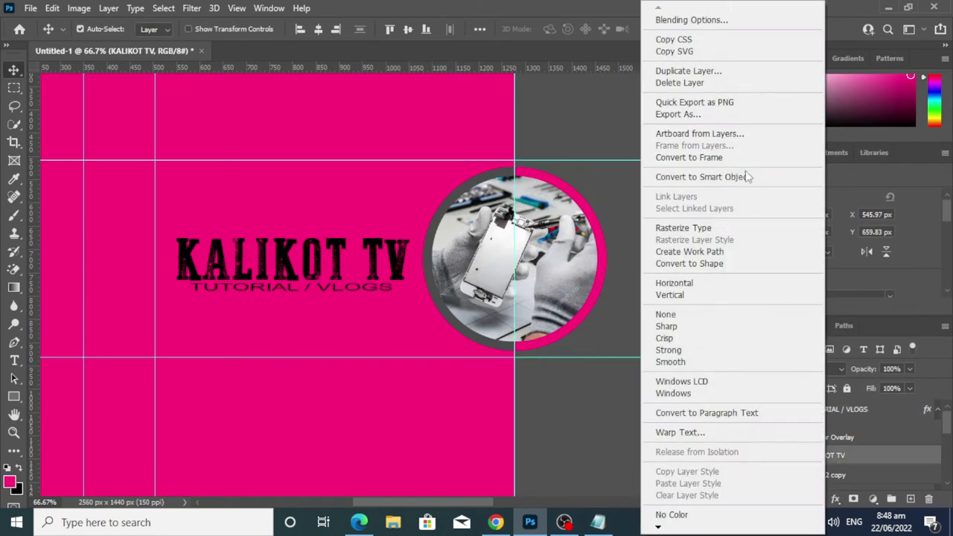
pyautogui.click(730, 21)
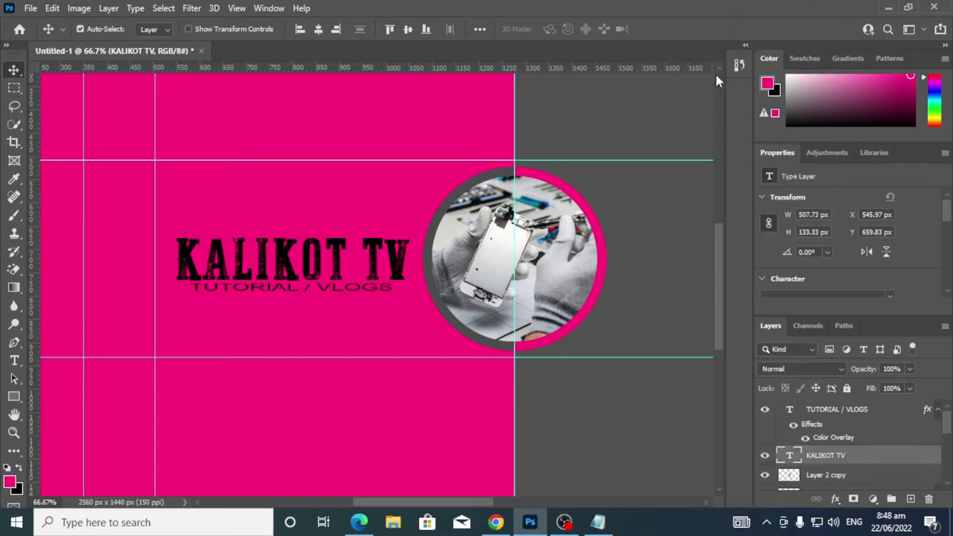
pyautogui.click(440, 277)
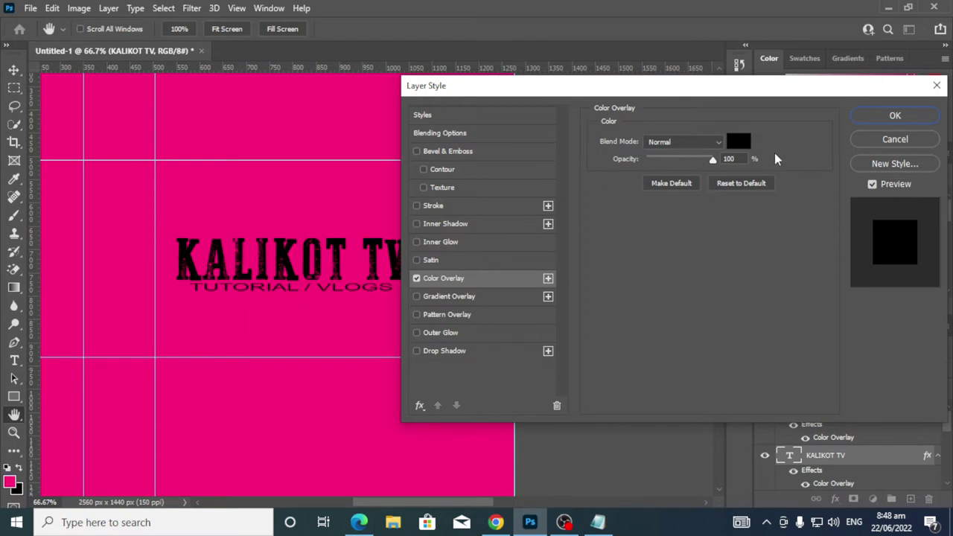
pyautogui.click(896, 117)
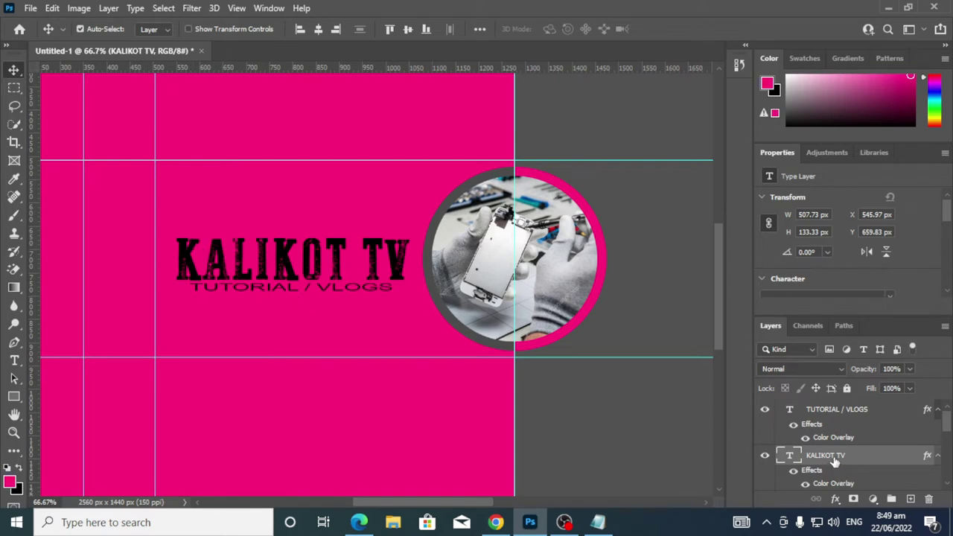
# Change the text color of the whole KALIKOT TV title to dark grey
pyautogui.click(14, 361)
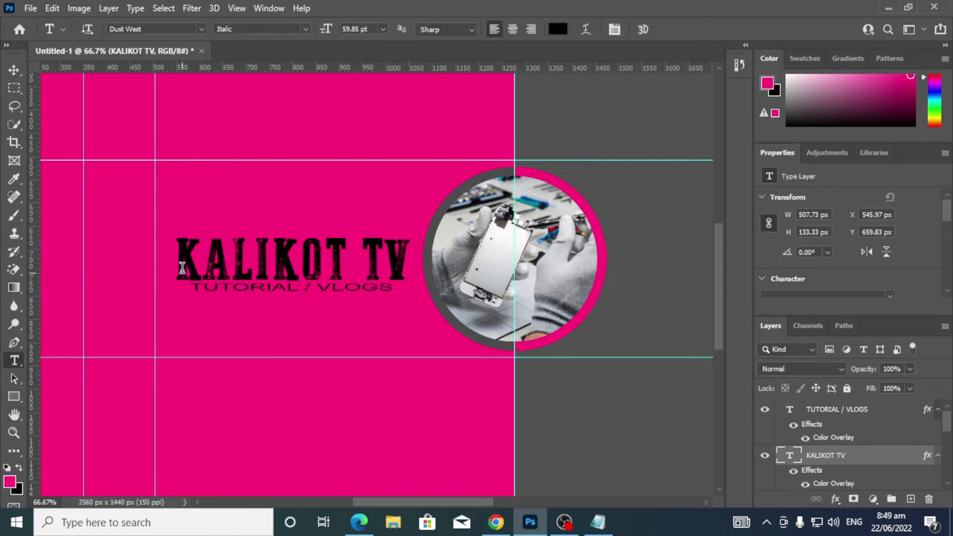
pyautogui.click(182, 262)
pyautogui.hotkey('ctrl', 'a')
pyautogui.click(557, 29)
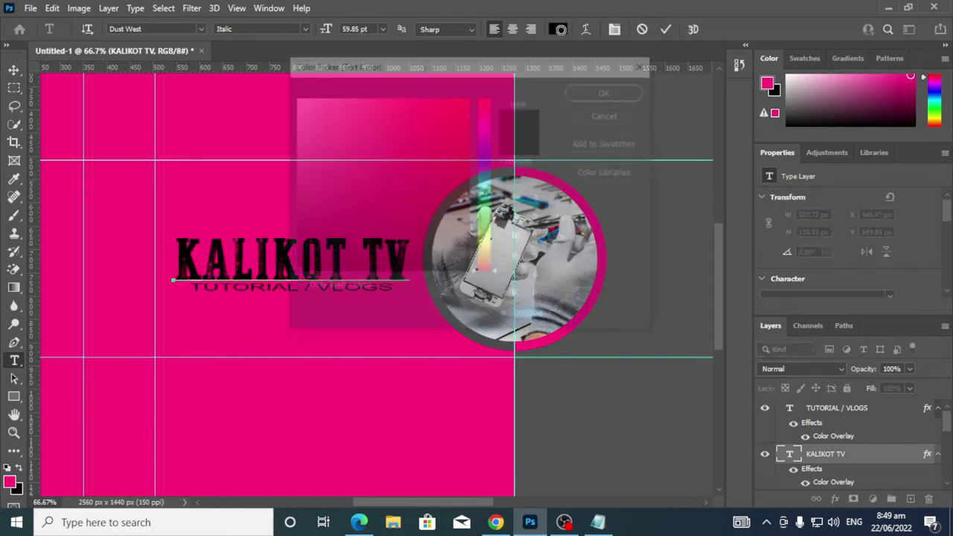
pyautogui.moveTo(392, 122); pyautogui.dragTo(293, 236)
pyautogui.click(612, 92)
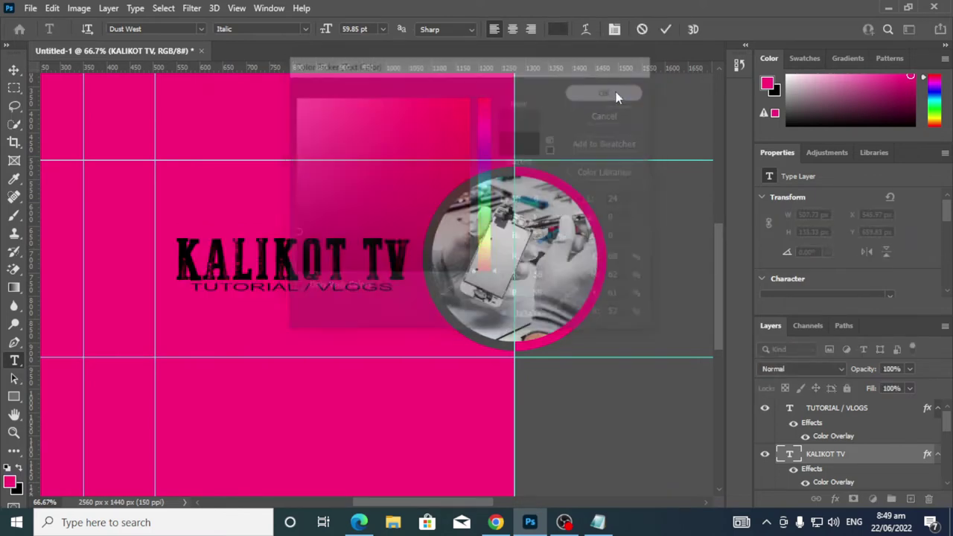
pyautogui.click(666, 30)
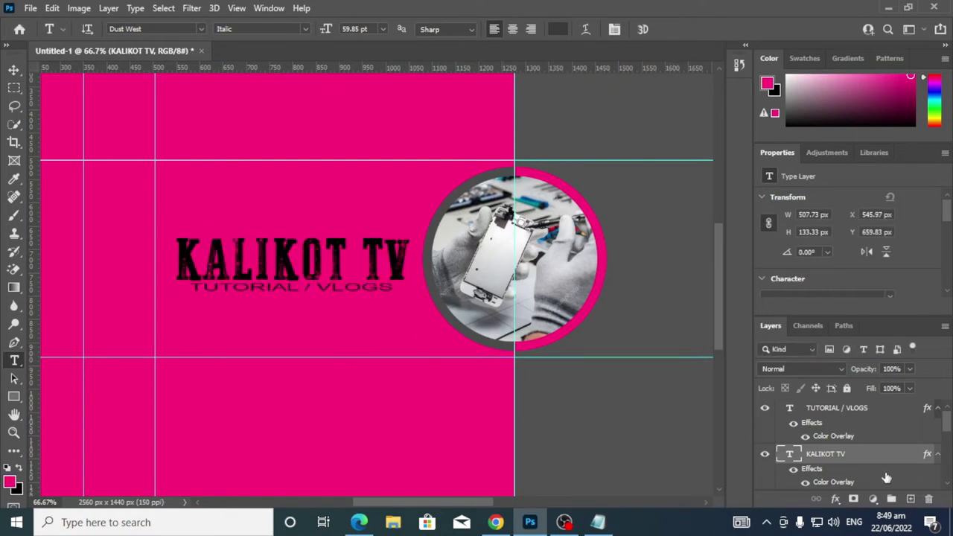
# Turn off the Color Overlay effect on the KALIKOT TV layer
pyautogui.rightClick(819, 458)
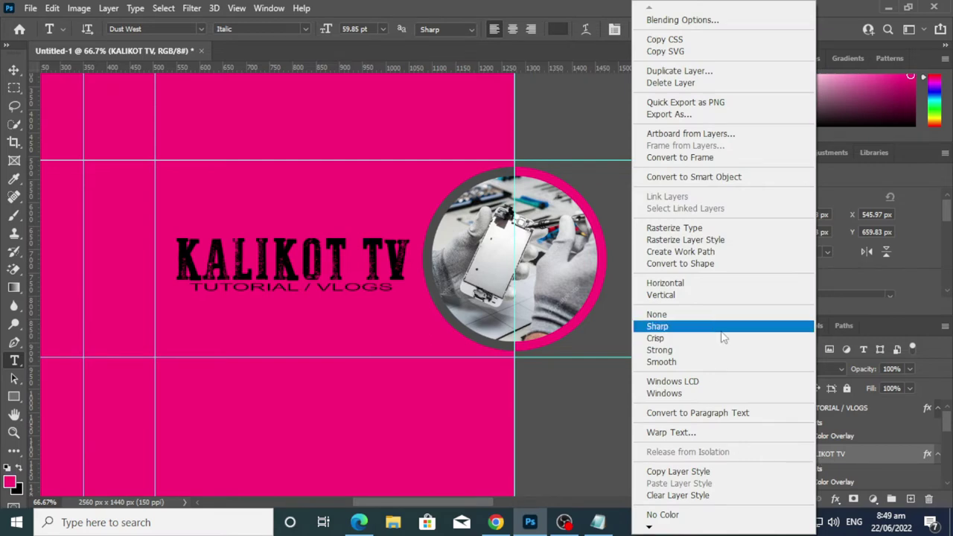
pyautogui.click(718, 21)
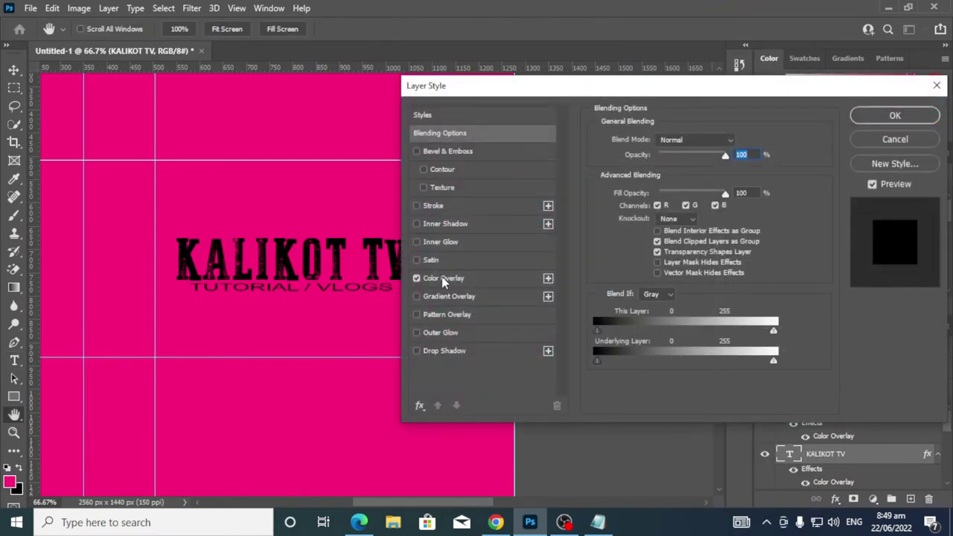
pyautogui.click(417, 278)
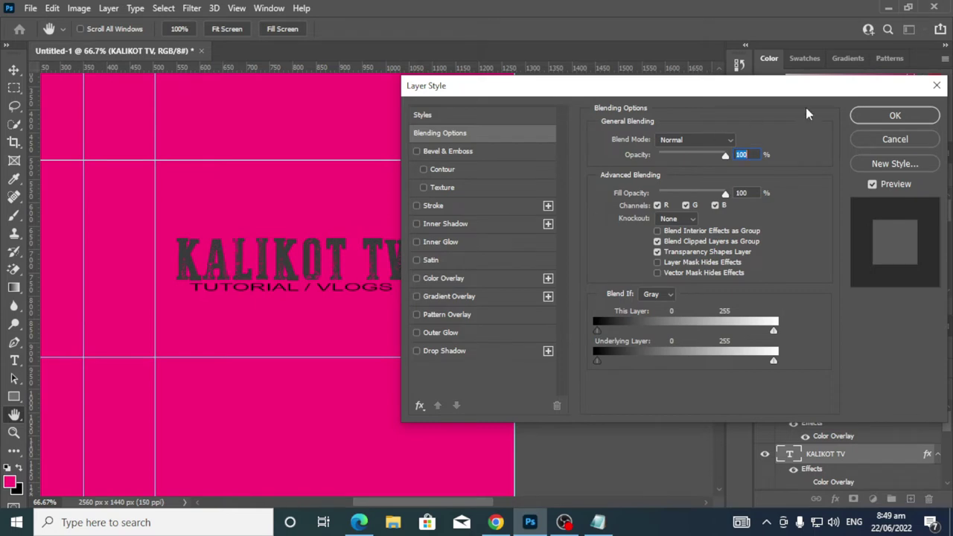
pyautogui.click(880, 118)
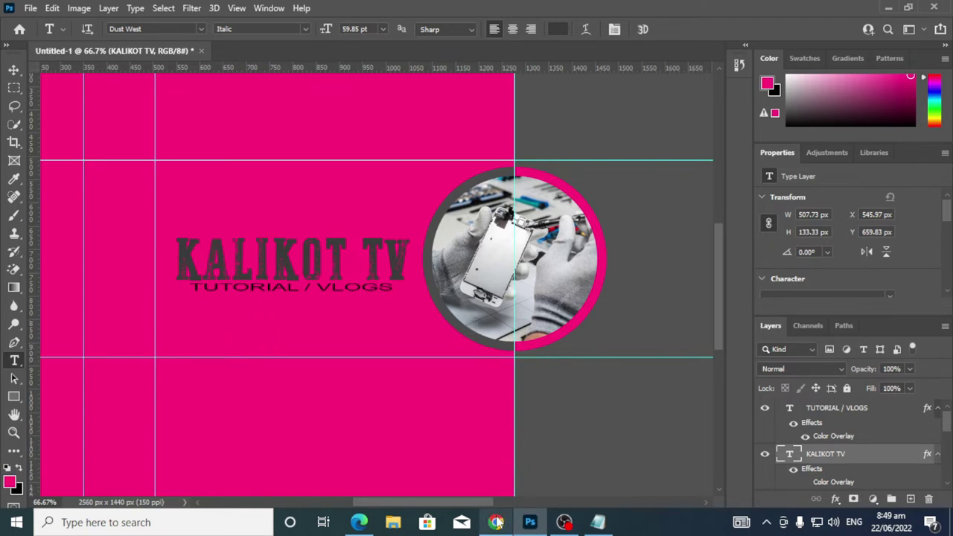
# Switch to Chrome and search Google in a new tab for FACEBOOK ICON PNG
pyautogui.moveTo(497, 525)
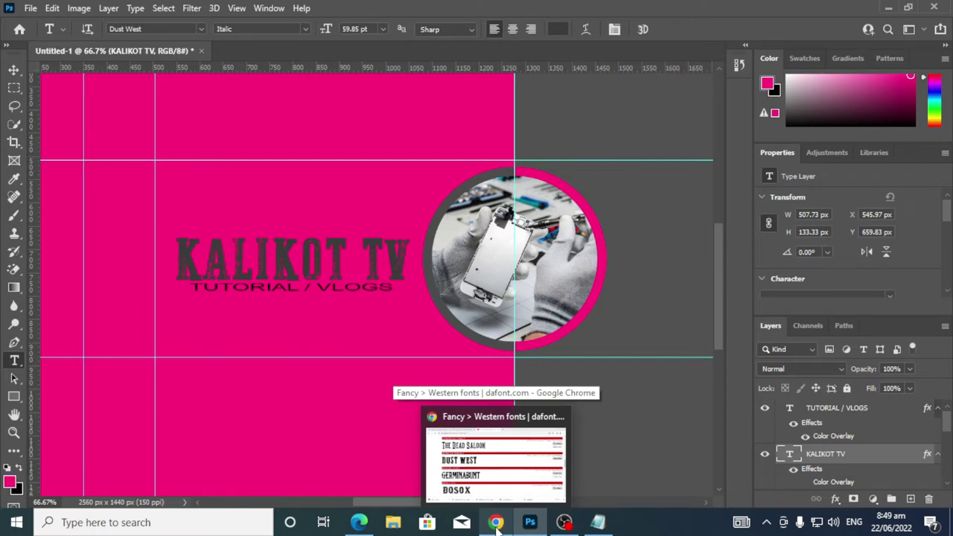
pyautogui.click(497, 525)
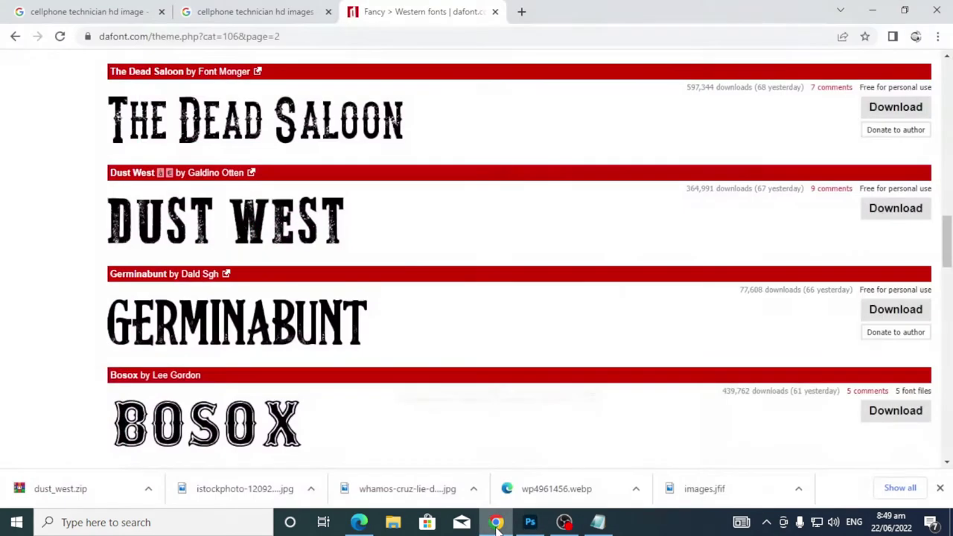
pyautogui.click(522, 11)
pyautogui.click(470, 37)
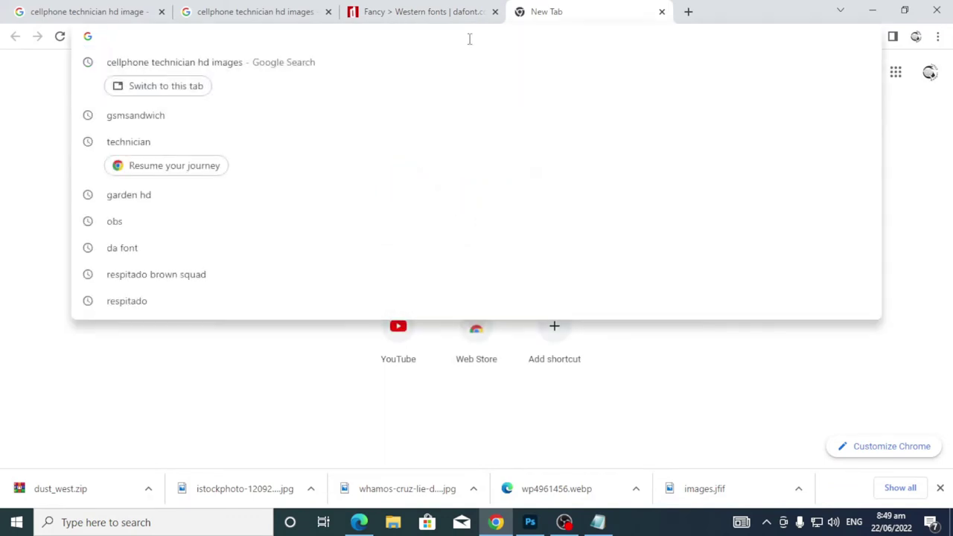
pyautogui.write('F')
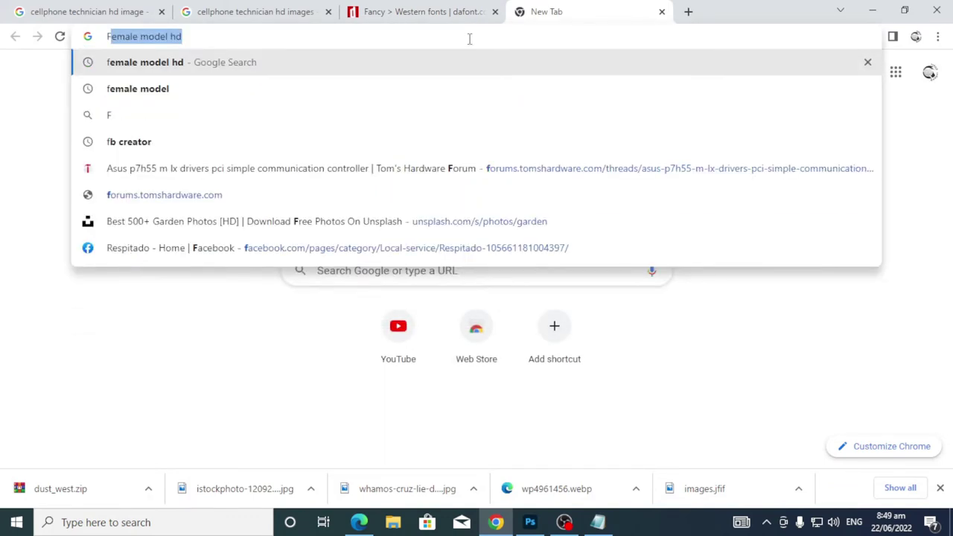
pyautogui.write('ACEBOOK')
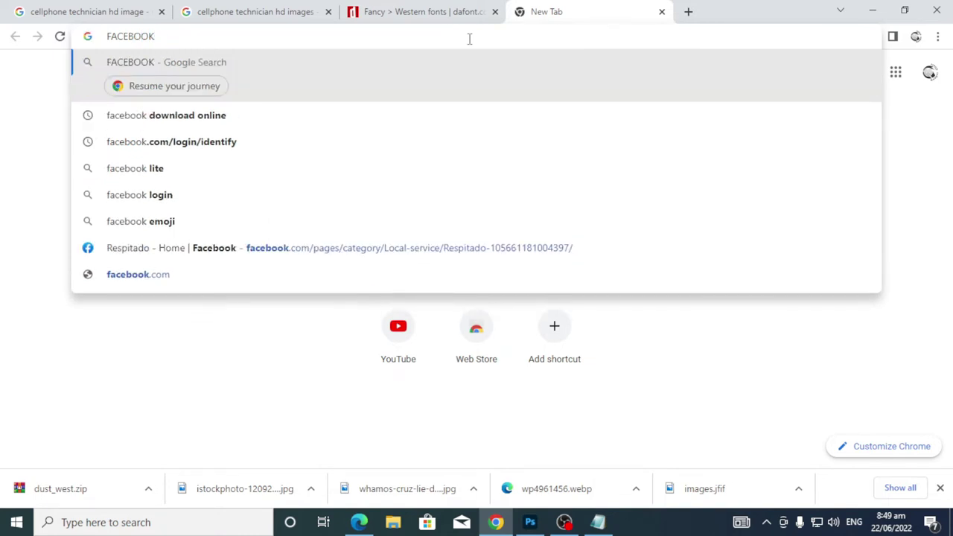
pyautogui.write(' ICON PNG')
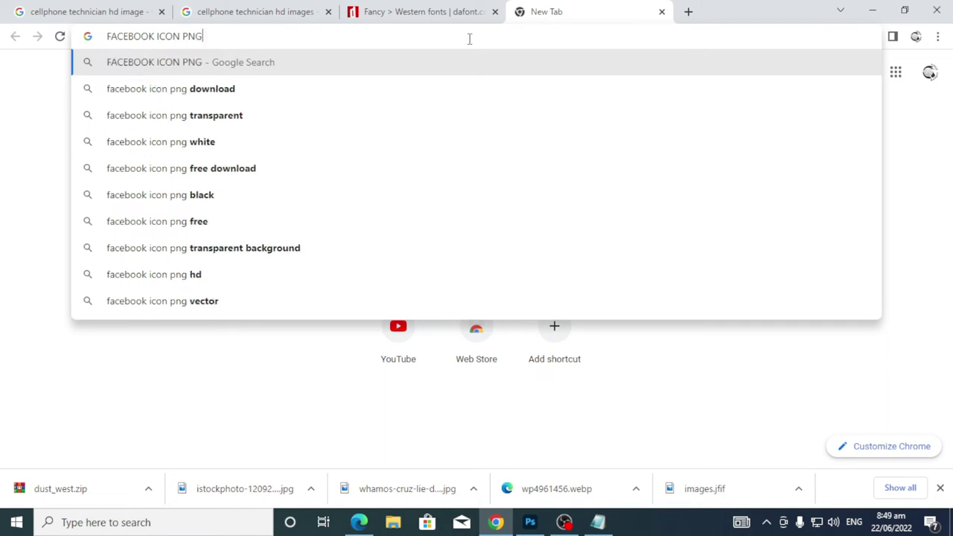
pyautogui.press('Return')
# Copy the black circular Facebook icon image from the search results
pyautogui.scroll(-3, 574, 217)
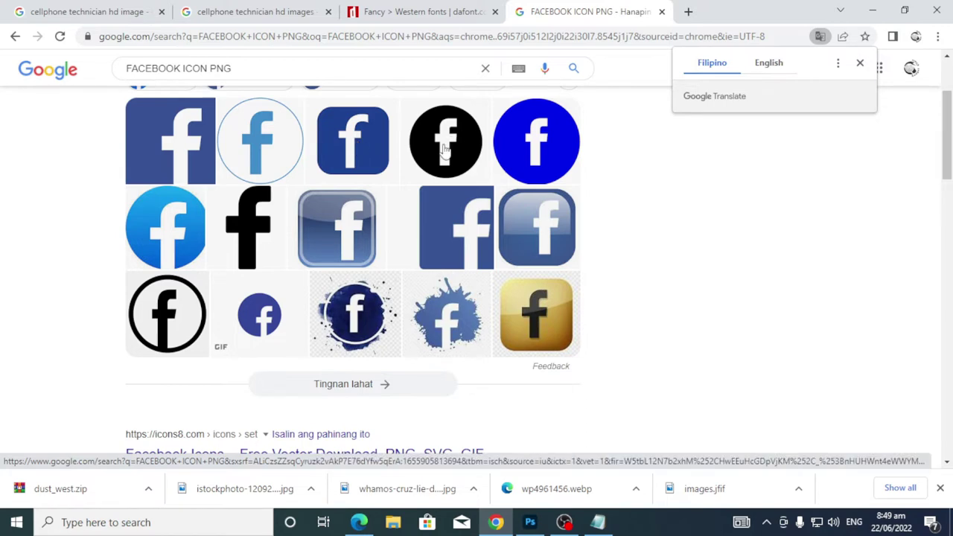
pyautogui.scroll(1, 451, 145)
pyautogui.rightClick(456, 210)
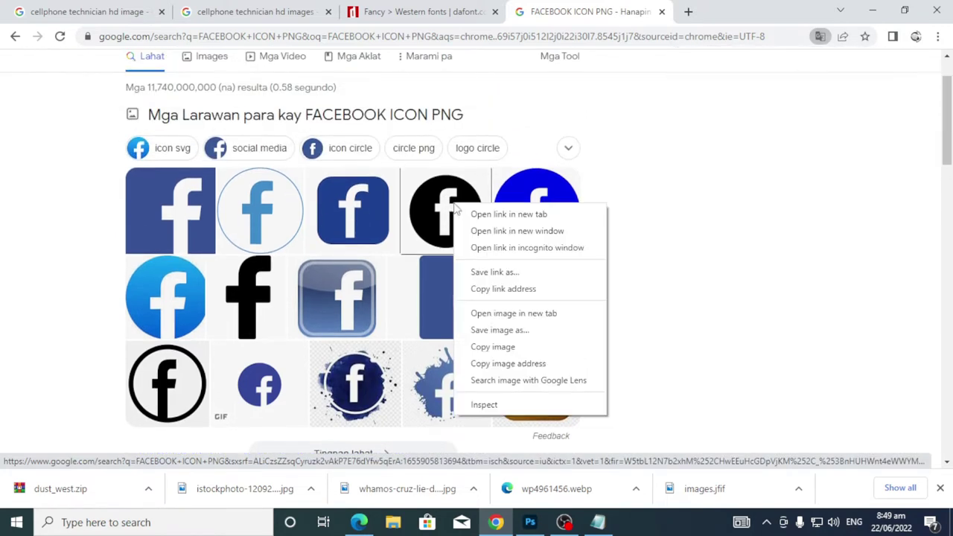
pyautogui.click(496, 347)
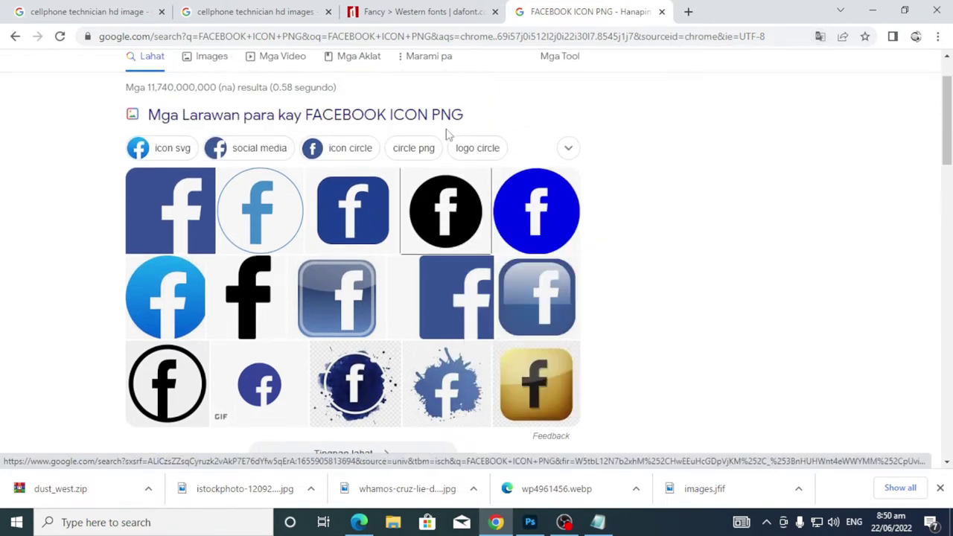
# Paste the Facebook icon into the Photoshop banner, position it below the TUTORIAL / VLOGS subtitle, and bring its layer to the top of the stack
pyautogui.click(530, 522)
pyautogui.hotkey('ctrl', 'v')
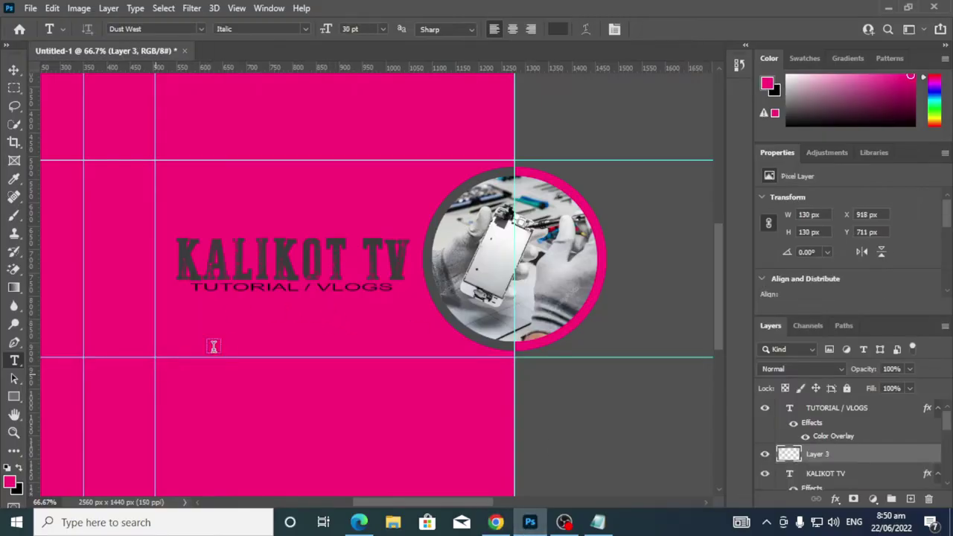
pyautogui.click(13, 69)
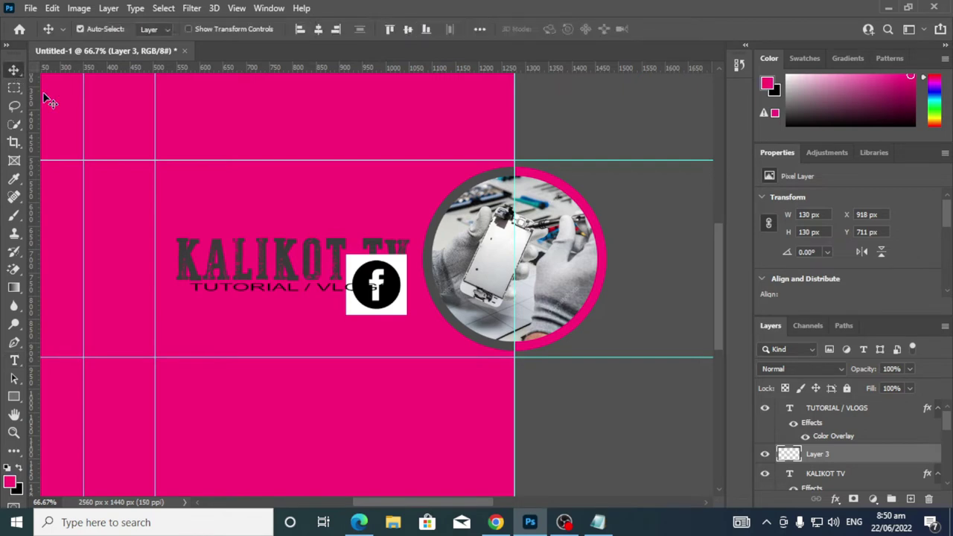
pyautogui.moveTo(396, 299); pyautogui.dragTo(298, 341)
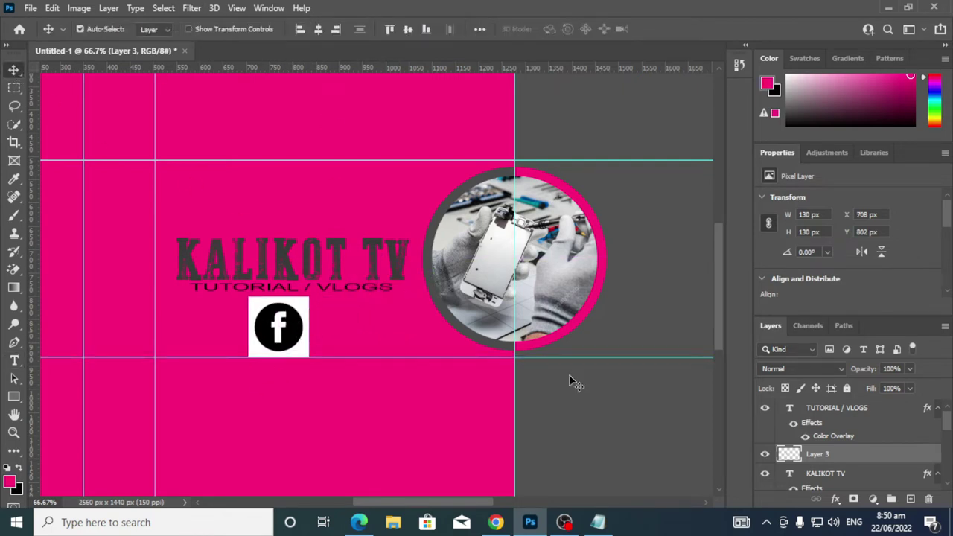
pyautogui.moveTo(825, 459); pyautogui.dragTo(827, 410)
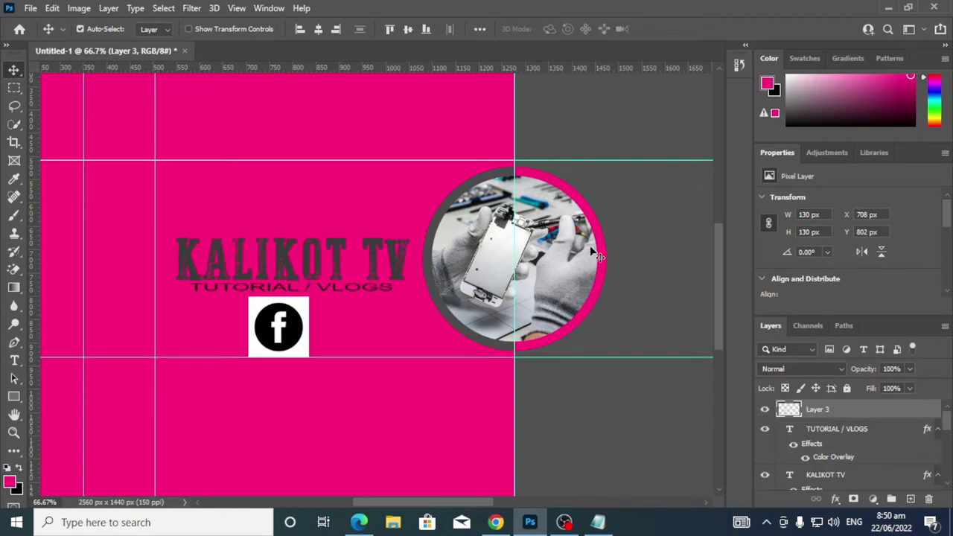
# Isolate the Facebook icon on a new layer using Select Subject with Layer 3 hidden, and place it beneath the start of the KALIKOT TV title
pyautogui.click(163, 8)
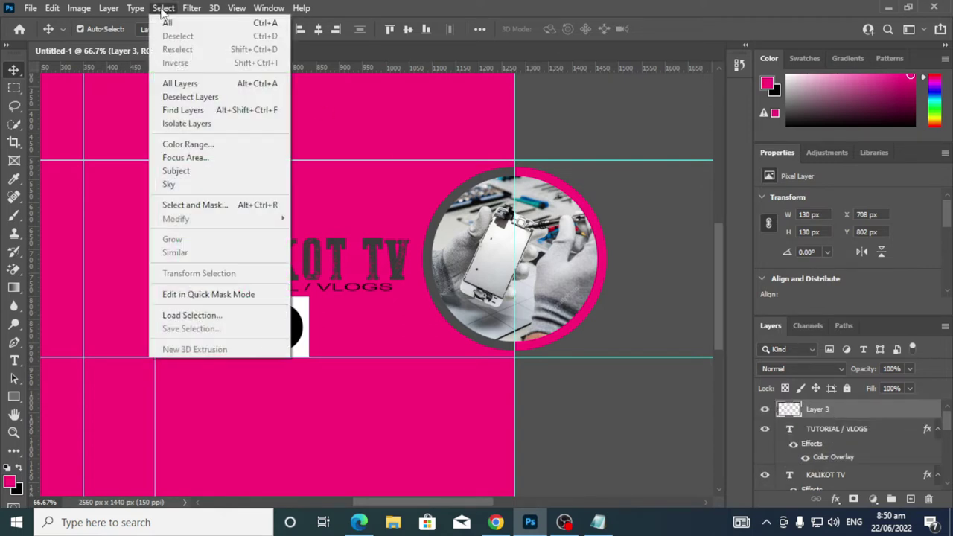
pyautogui.click(223, 171)
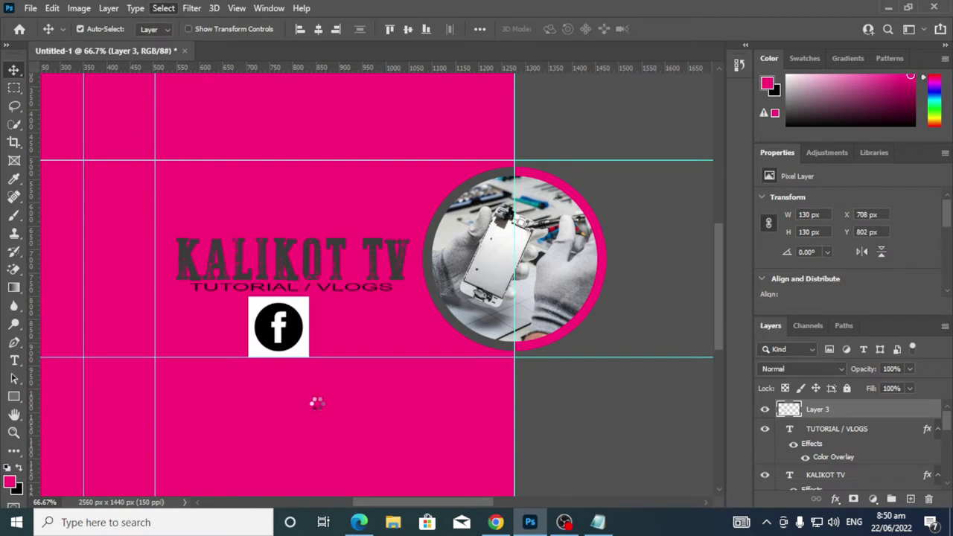
pyautogui.press('ctrl')
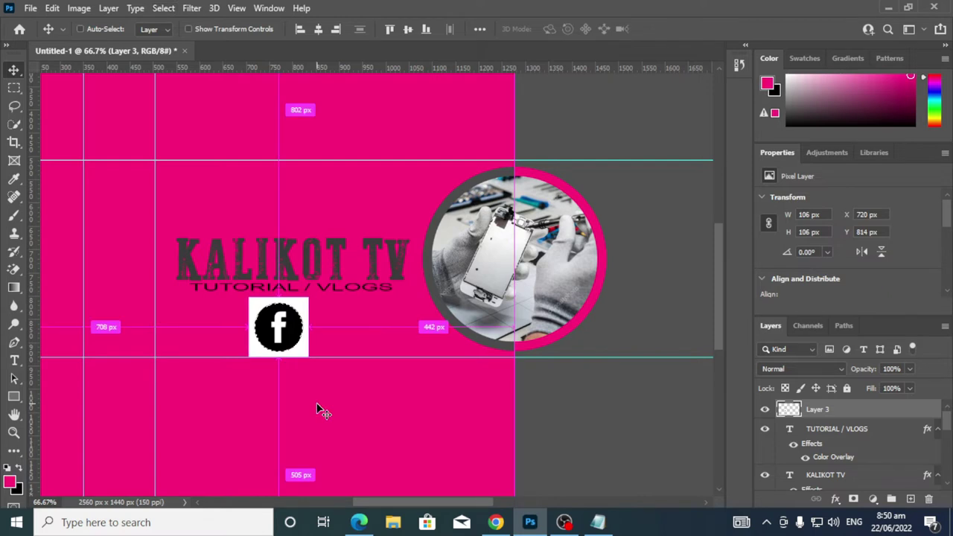
pyautogui.hotkey('ctrl', 'j')
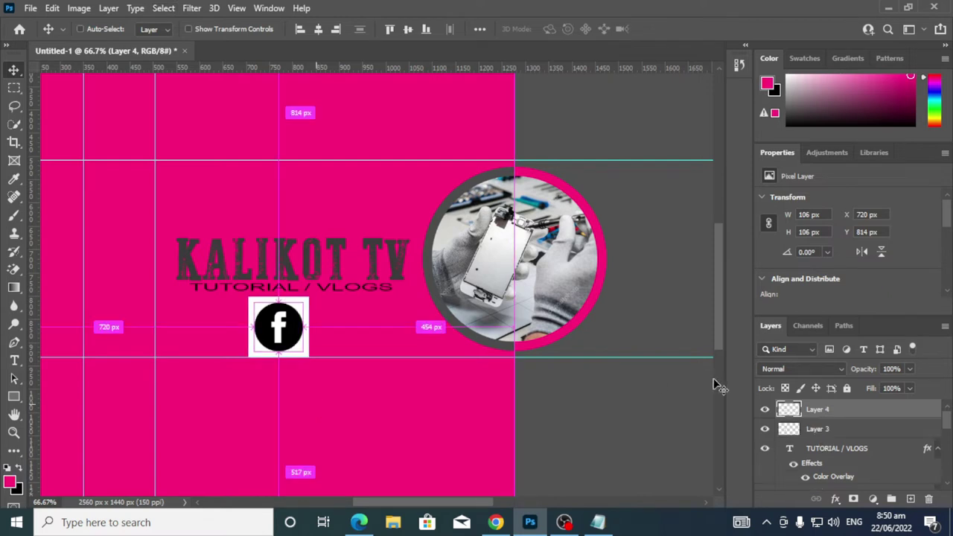
pyautogui.click(765, 429)
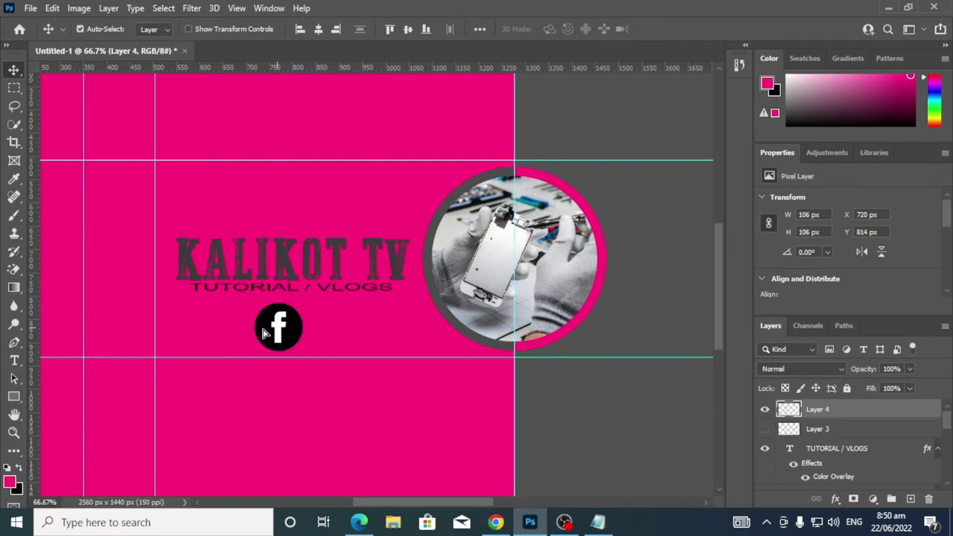
pyautogui.moveTo(287, 335); pyautogui.dragTo(202, 330)
# Return to Chrome and change the Google search to instagram icon png
pyautogui.click(511, 523)
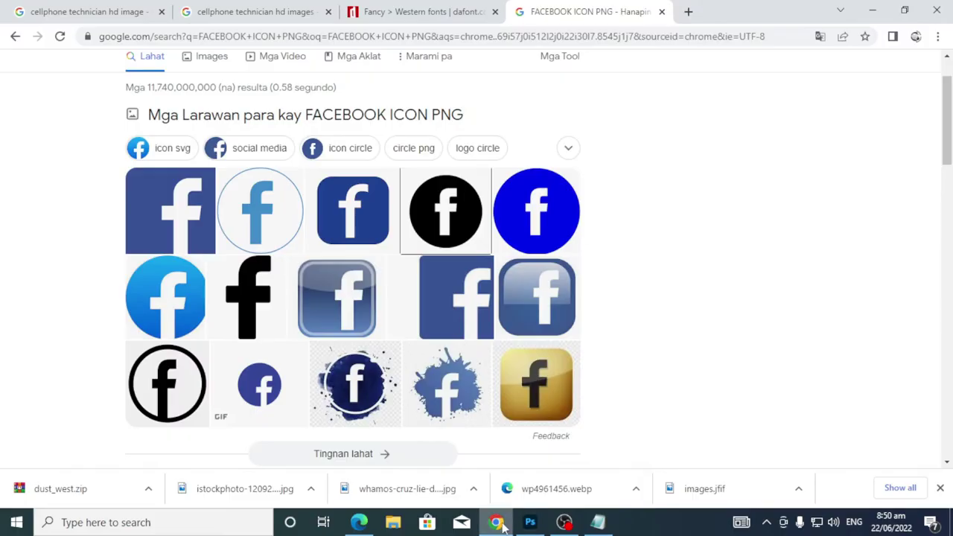
pyautogui.scroll(1, 202, 102)
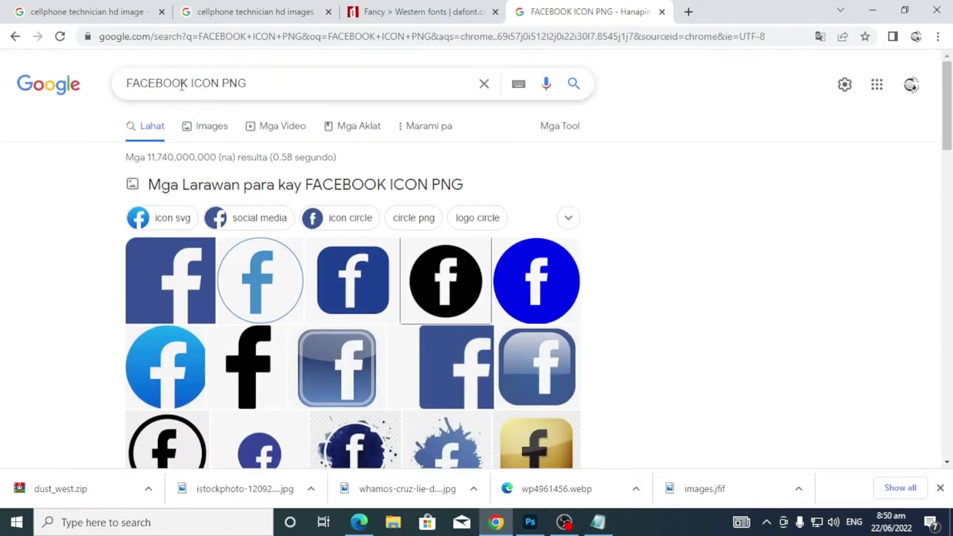
pyautogui.moveTo(187, 83); pyautogui.dragTo(90, 84)
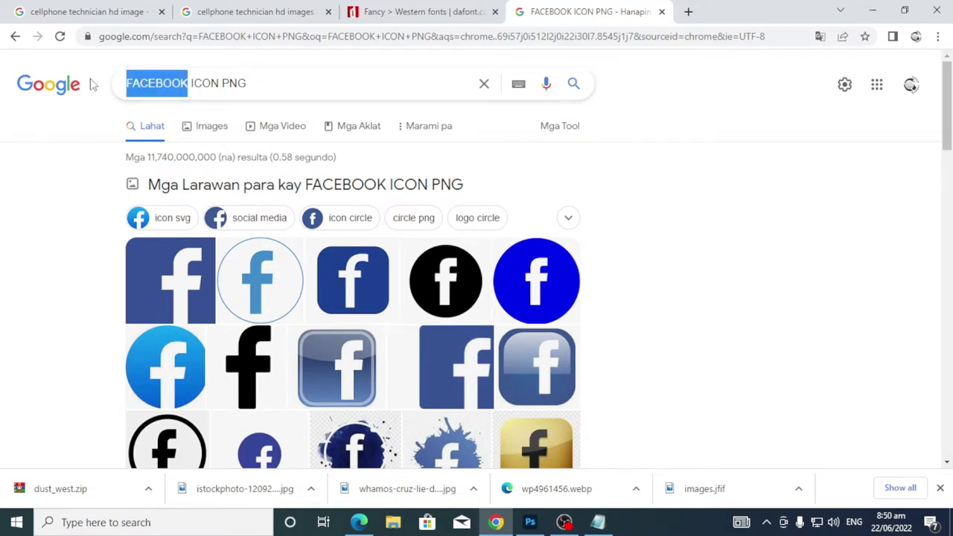
pyautogui.press('BackSpace')
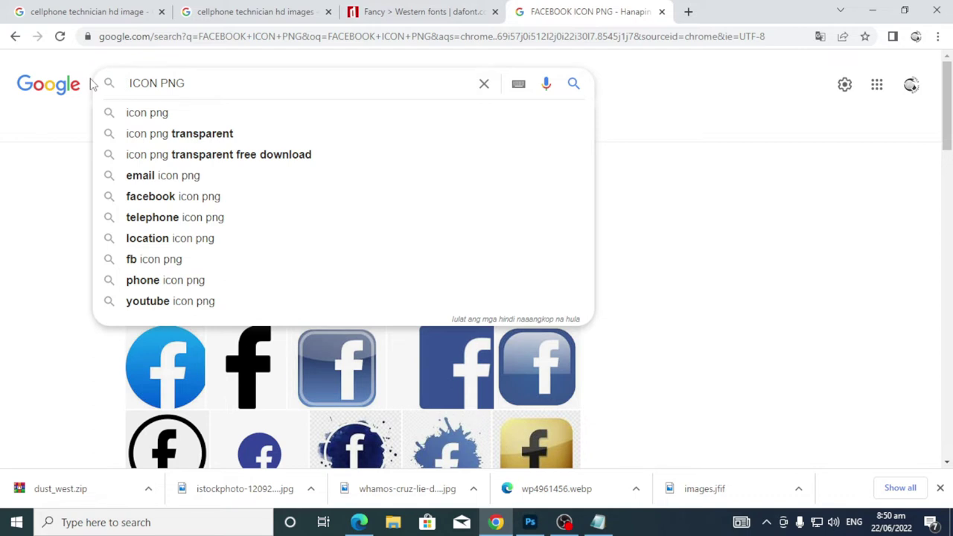
pyautogui.write('INS ')
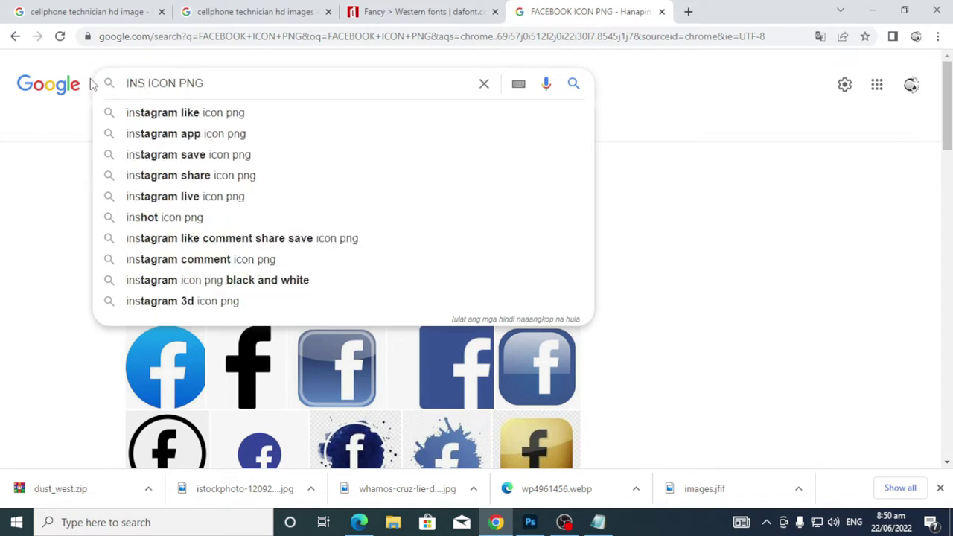
pyautogui.write('TA')
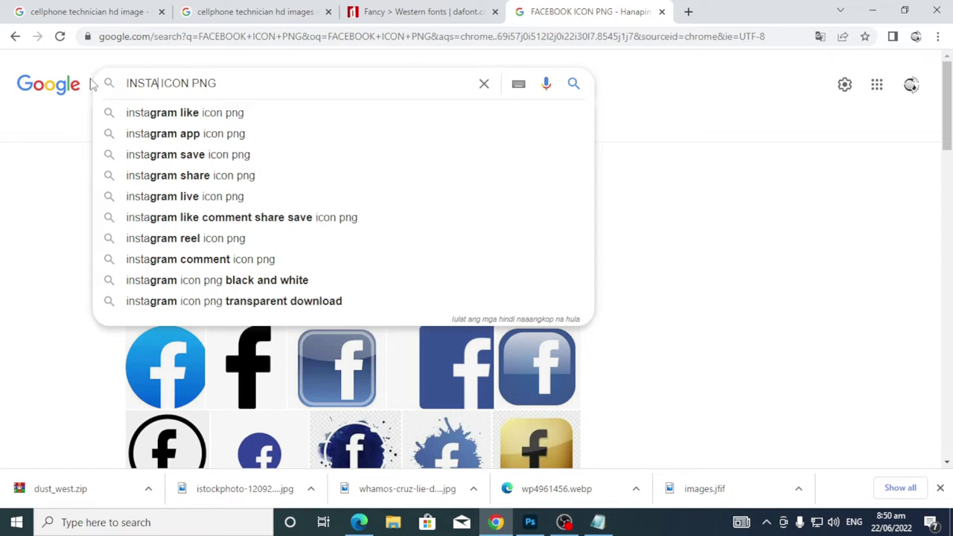
pyautogui.press('Down')
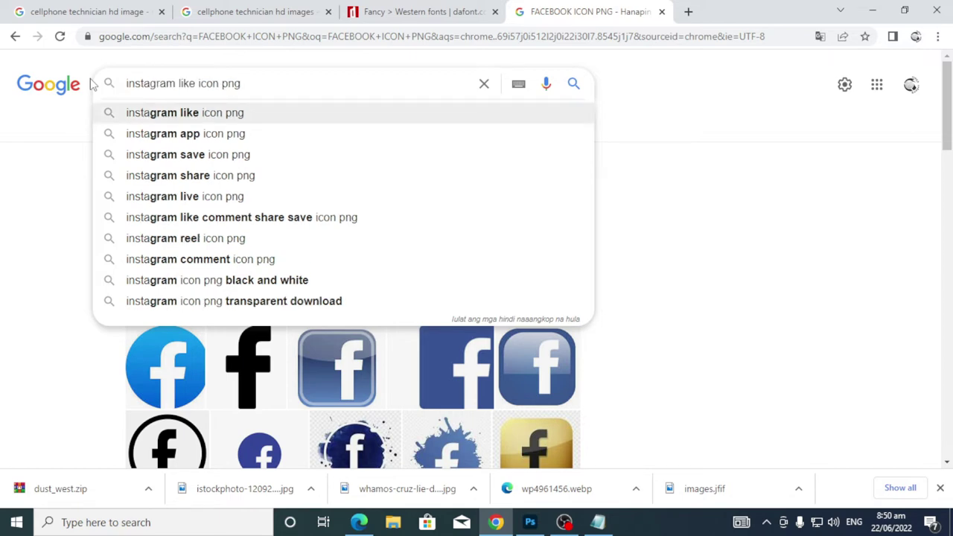
pyautogui.click(196, 85)
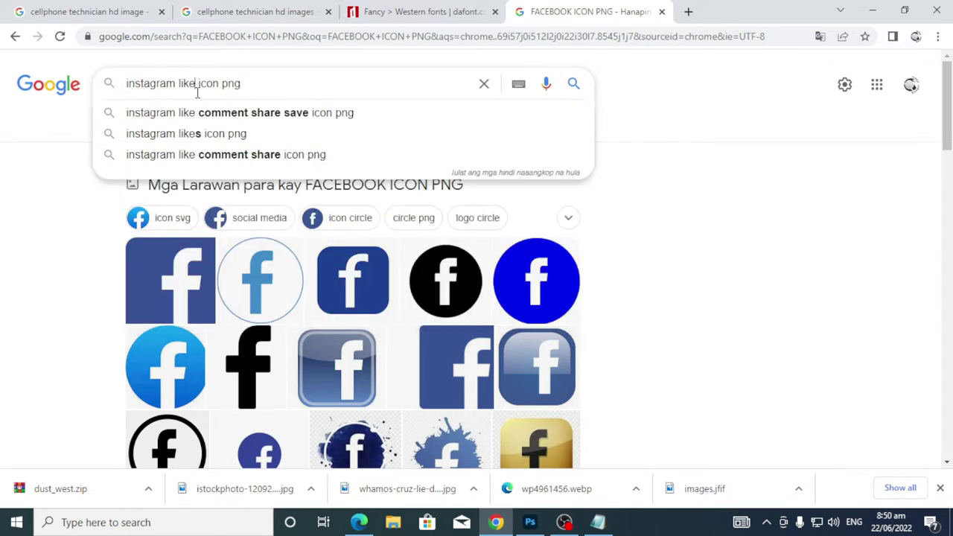
pyautogui.press('BackSpace')
pyautogui.press('BackSpace')
pyautogui.press('BackSpace')
pyautogui.press('BackSpace')
pyautogui.press('BackSpace')
pyautogui.press('Return')
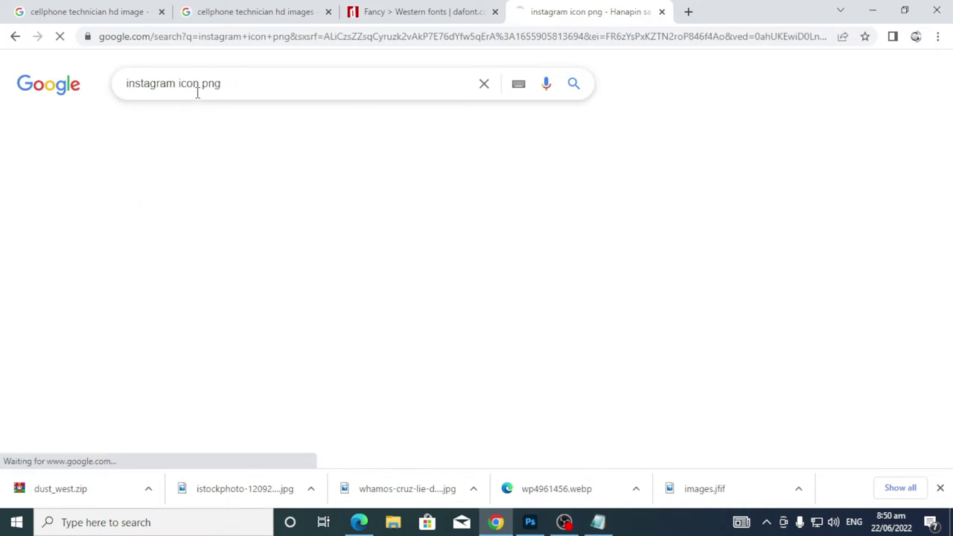
# Copy the solid black rounded-square Instagram icon with the white camera outline from the image results
pyautogui.scroll(-1, 502, 237)
pyautogui.scroll(-2, 502, 237)
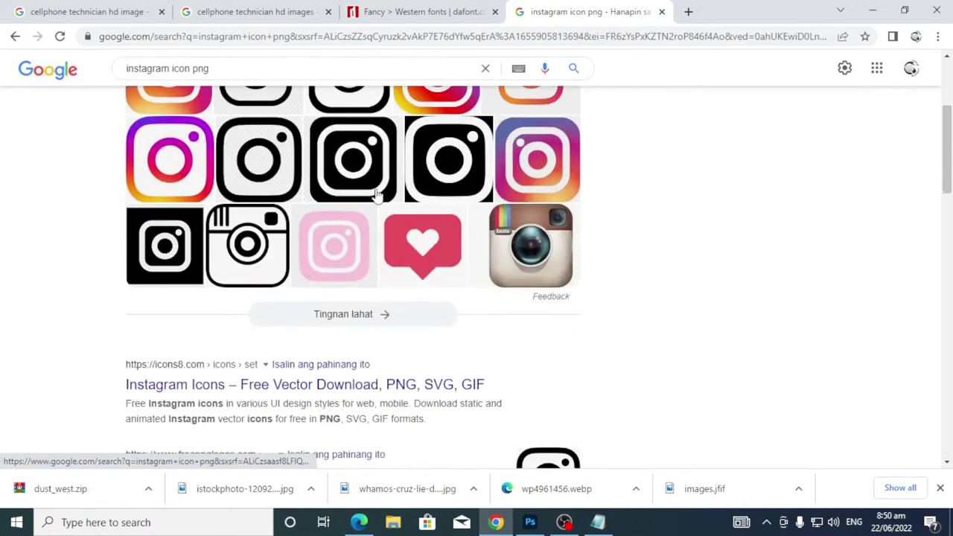
pyautogui.rightClick(364, 159)
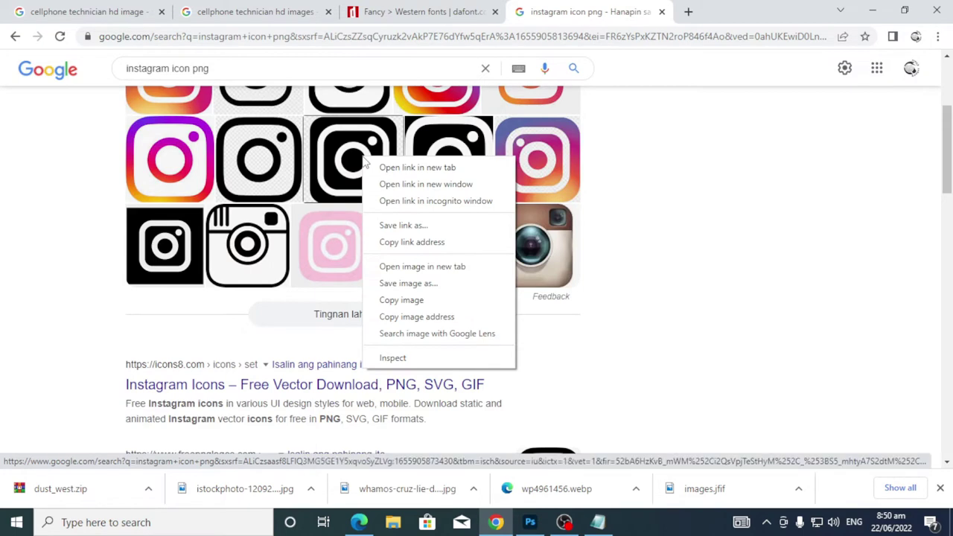
pyautogui.click(407, 301)
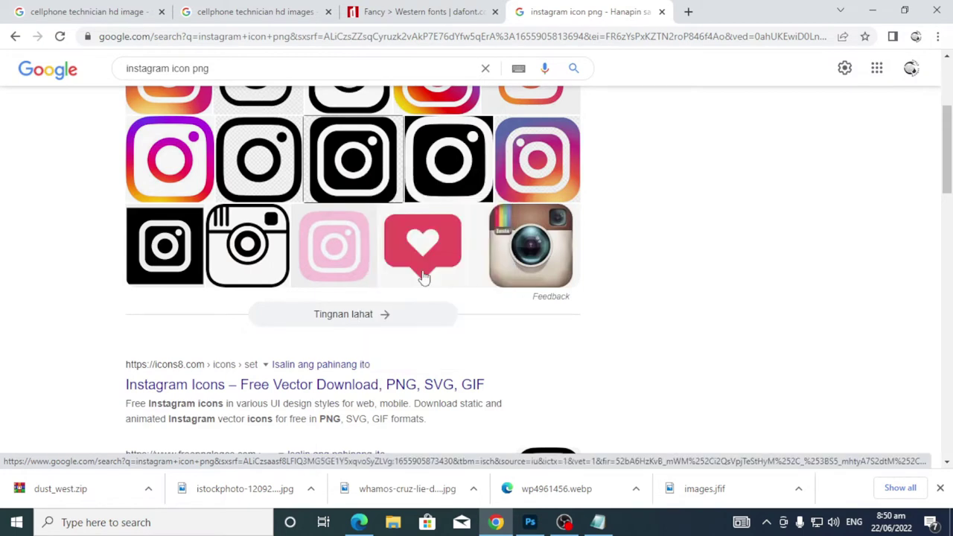
# Paste the Instagram icon into the Photoshop banner and place it beside the Facebook icon, below the subtitle
pyautogui.click(530, 522)
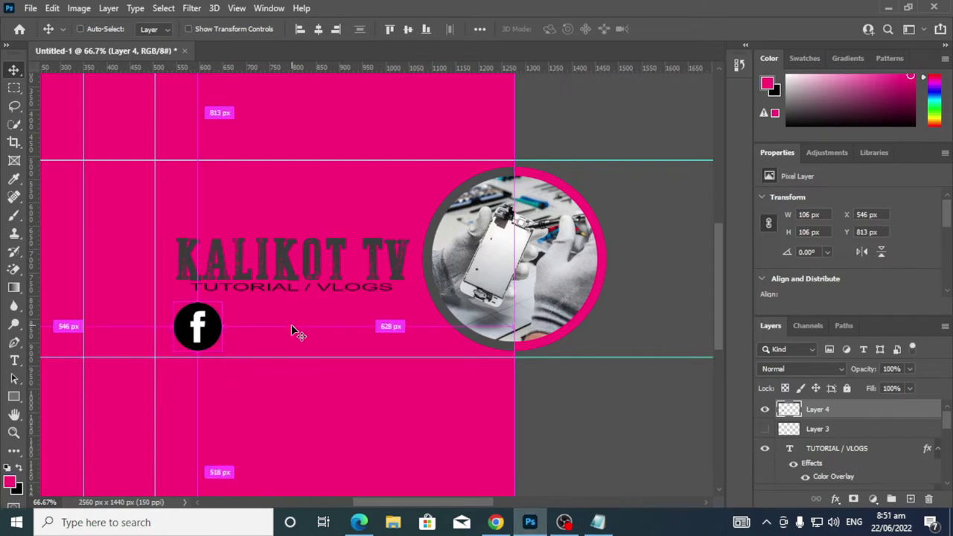
pyautogui.hotkey('ctrl', 'v')
pyautogui.moveTo(376, 258); pyautogui.dragTo(289, 299)
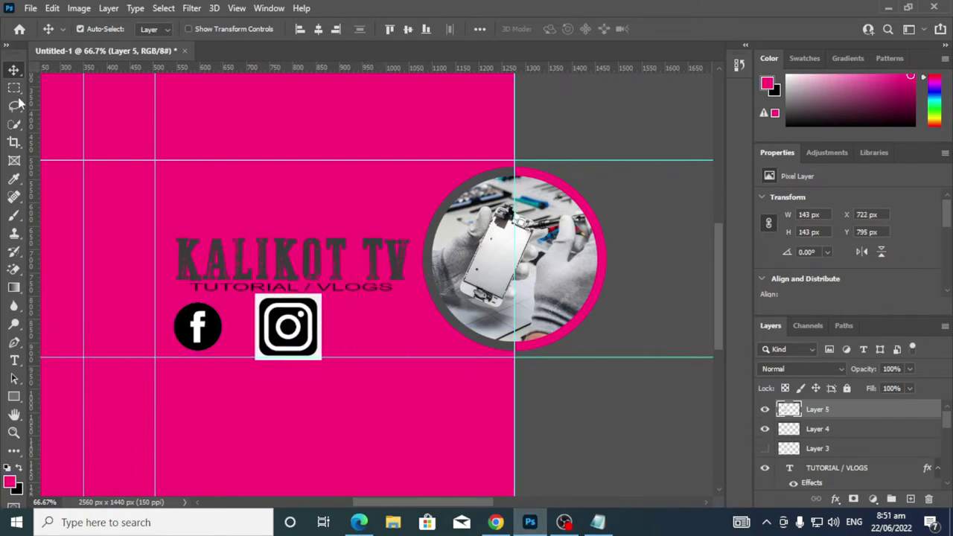
# Erase the white background around the Instagram icon with the Magic Eraser and move the icon closer to the Facebook icon
pyautogui.click(15, 268)
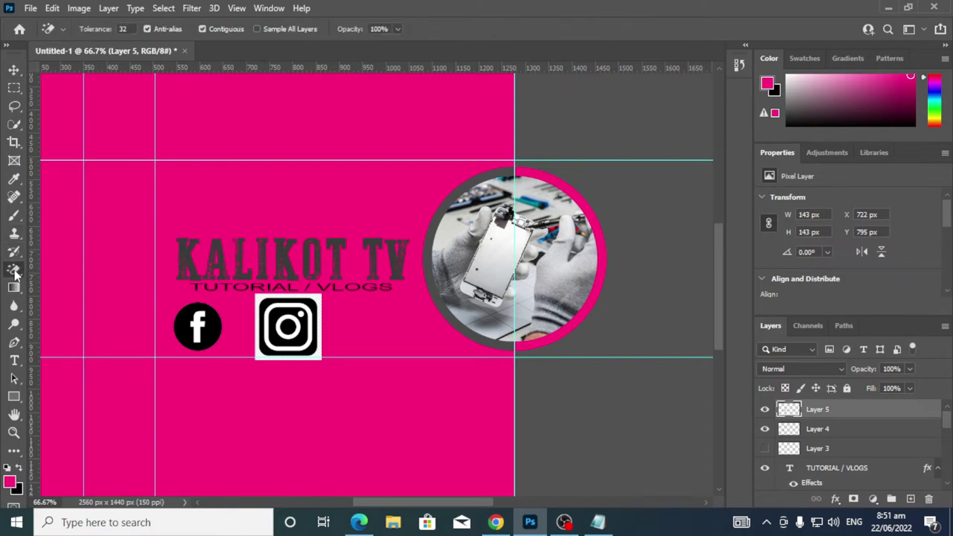
pyautogui.rightClick(15, 268)
pyautogui.click(89, 298)
pyautogui.click(259, 298)
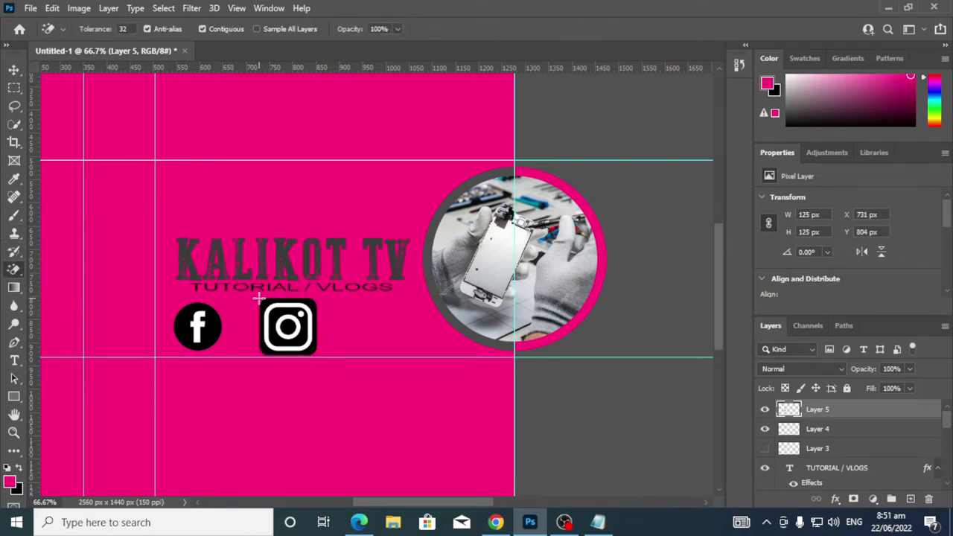
pyautogui.click(303, 336)
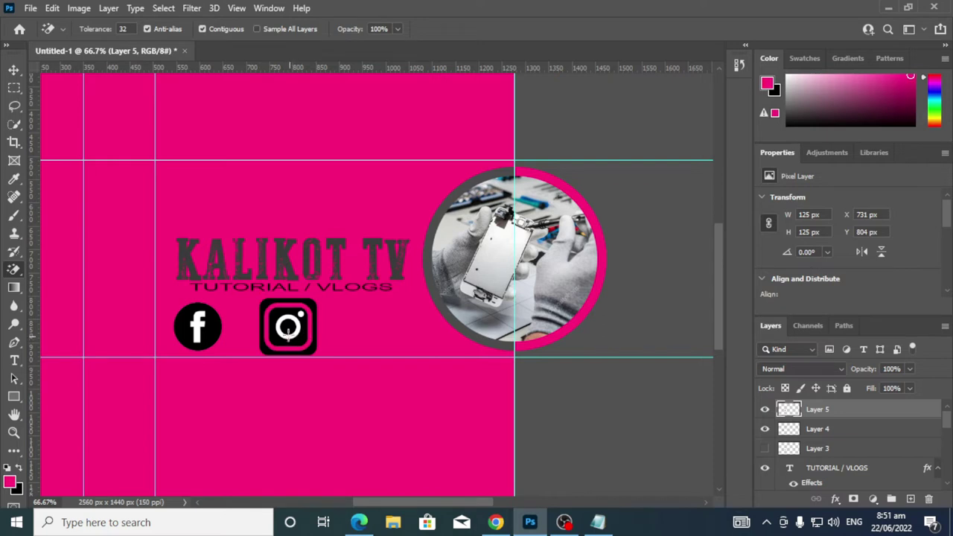
pyautogui.hotkey('ctrl', 'z')
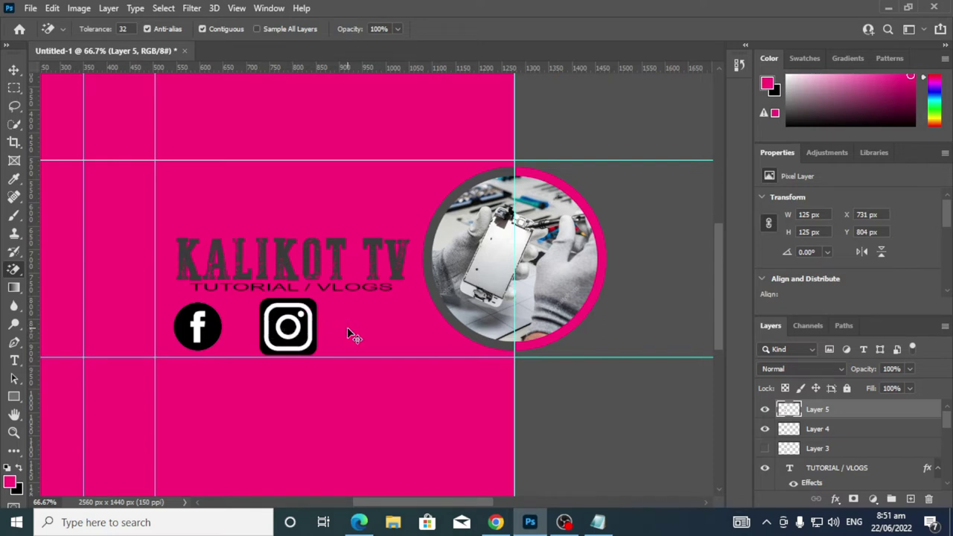
pyautogui.click(13, 70)
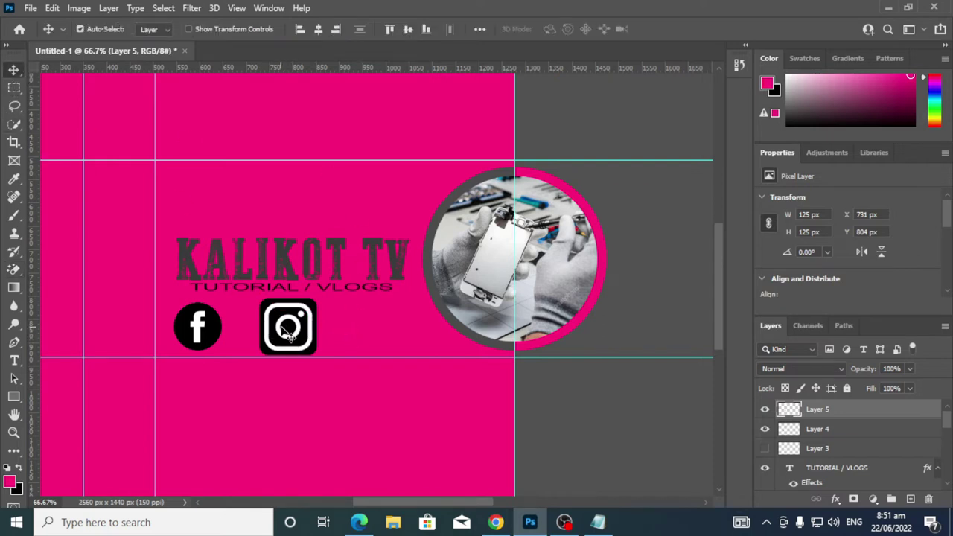
pyautogui.moveTo(289, 328); pyautogui.dragTo(251, 330)
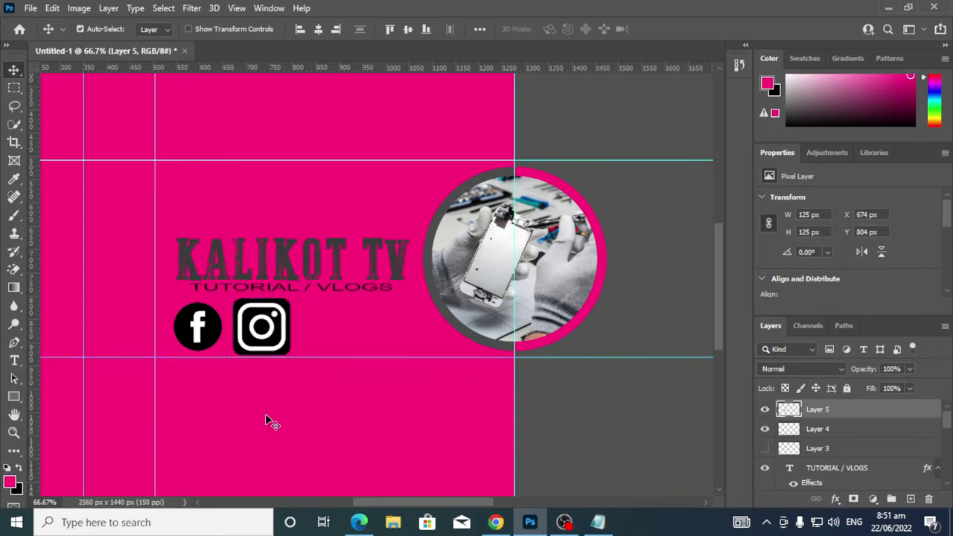
# Switch to Chrome and change the Google search to TWITTER icon png
pyautogui.click(496, 520)
pyautogui.scroll(3, 278, 214)
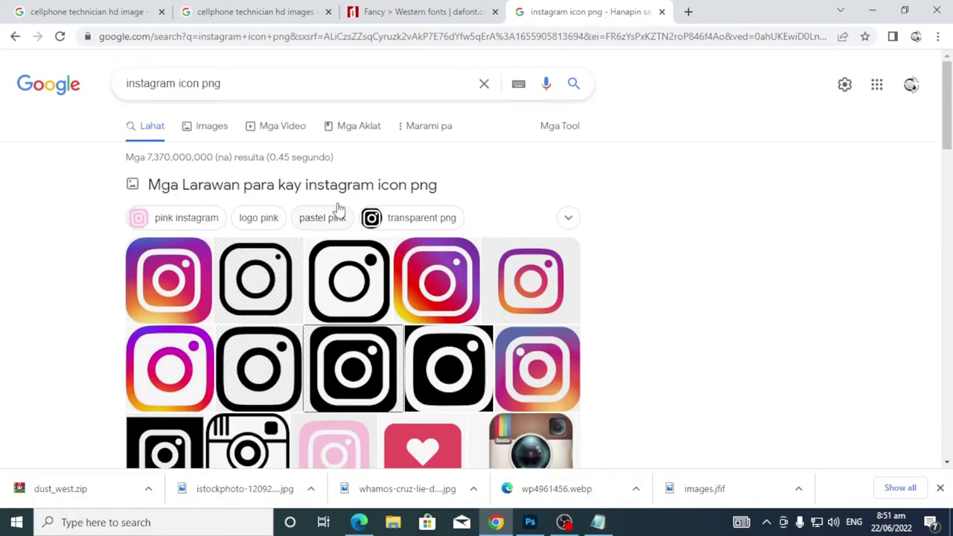
pyautogui.moveTo(174, 82); pyautogui.dragTo(118, 84)
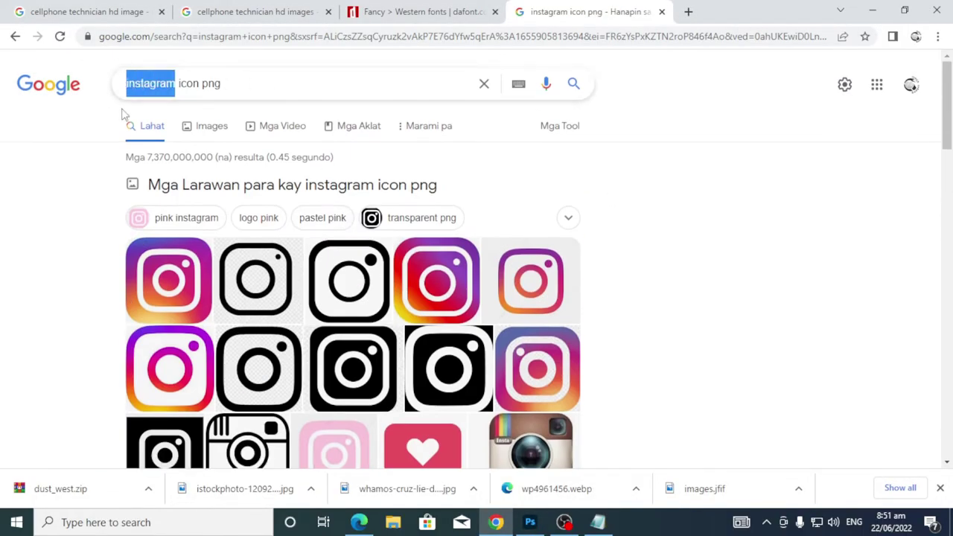
pyautogui.write('T')
pyautogui.write('WITTER')
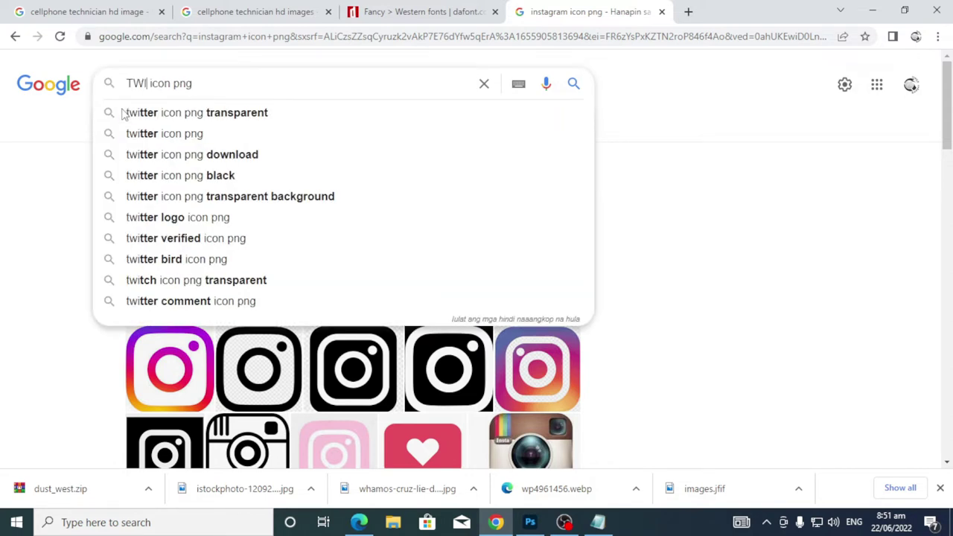
pyautogui.press('Return')
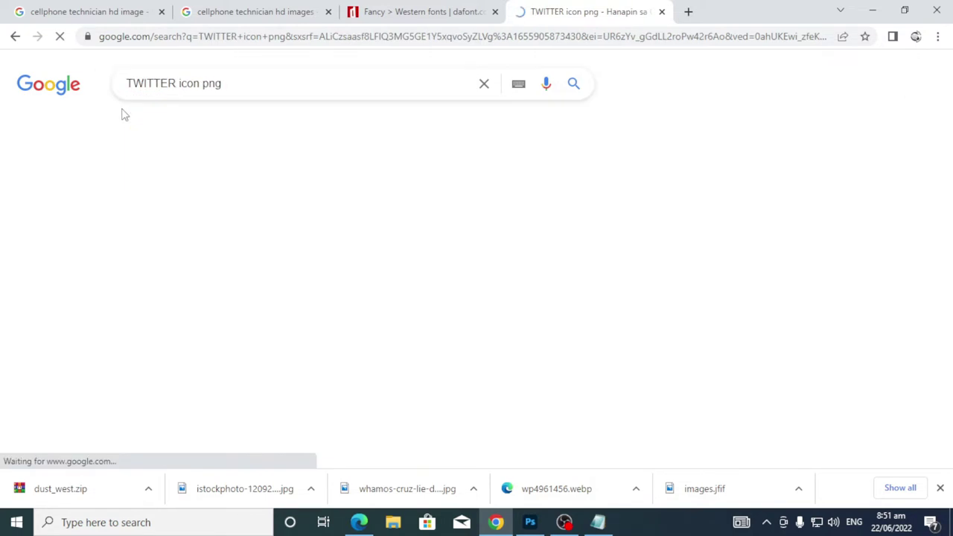
# Copy the black circular Twitter icon with the white bird from the image results
pyautogui.scroll(-2, 480, 201)
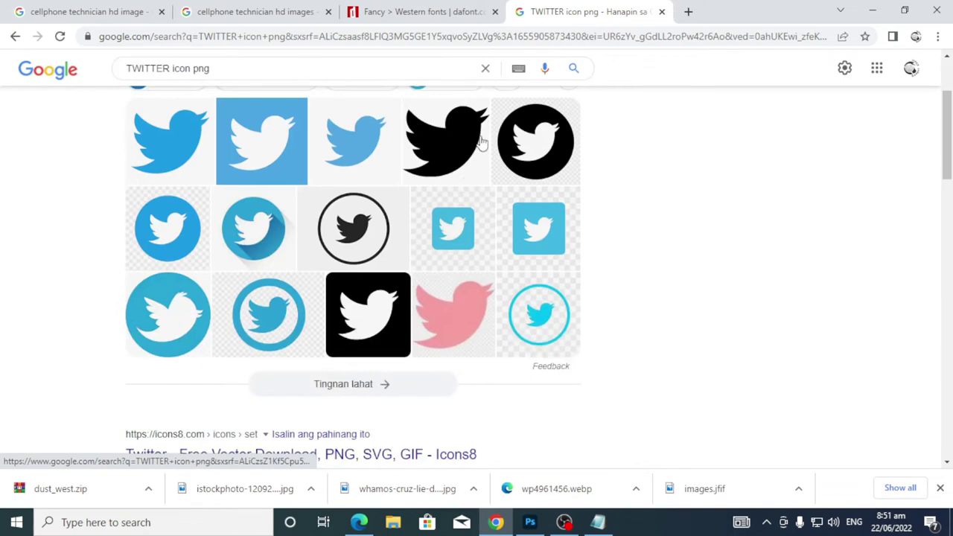
pyautogui.click(548, 146)
pyautogui.rightClick(547, 142)
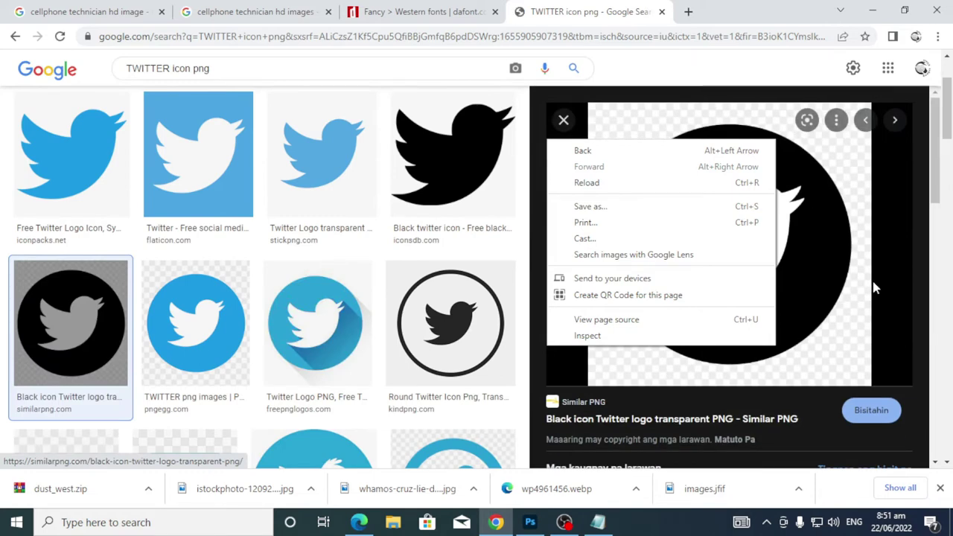
pyautogui.click(876, 289)
pyautogui.rightClick(690, 231)
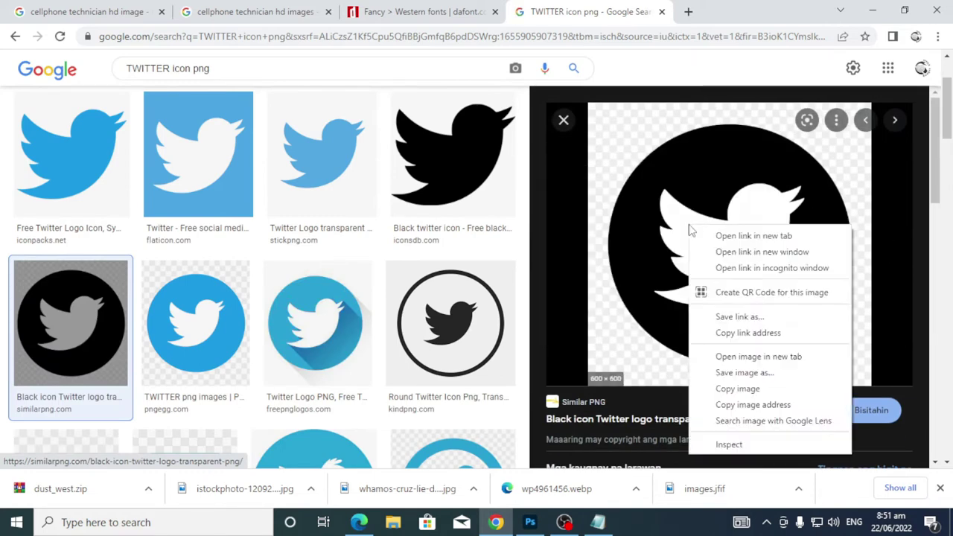
pyautogui.click(738, 389)
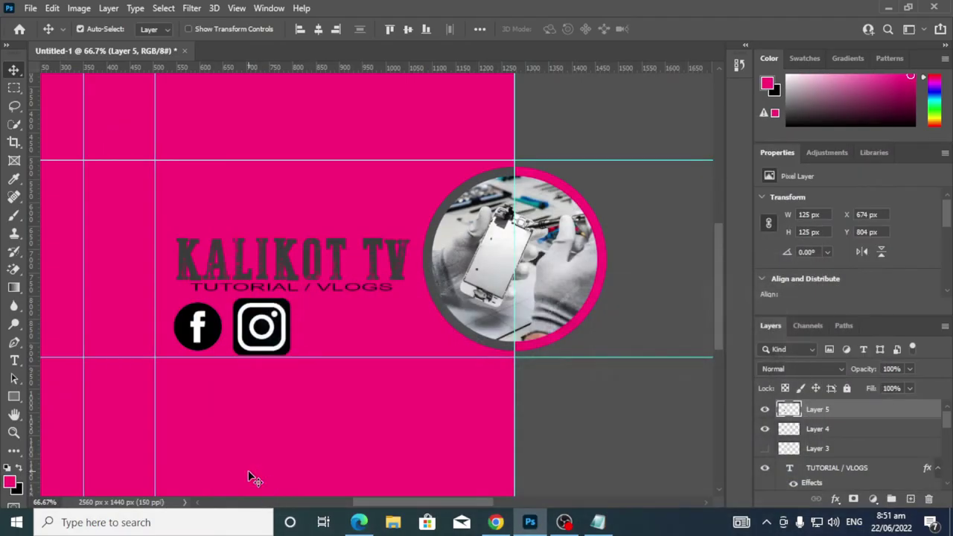
# Paste the Twitter icon into the Photoshop banner, isolate its circle on a new layer using Select Subject, and hide Layer 6
pyautogui.click(873, 11)
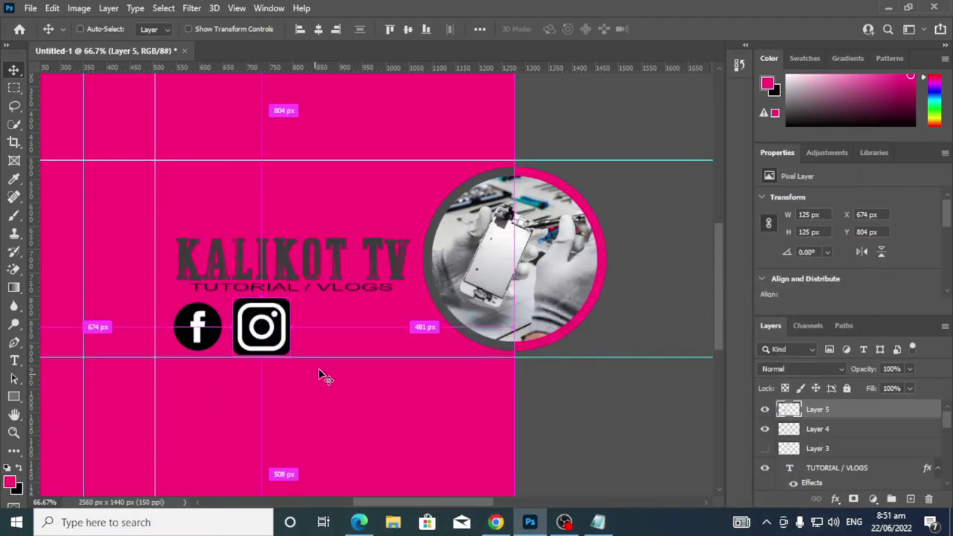
pyautogui.hotkey('ctrl', 'v')
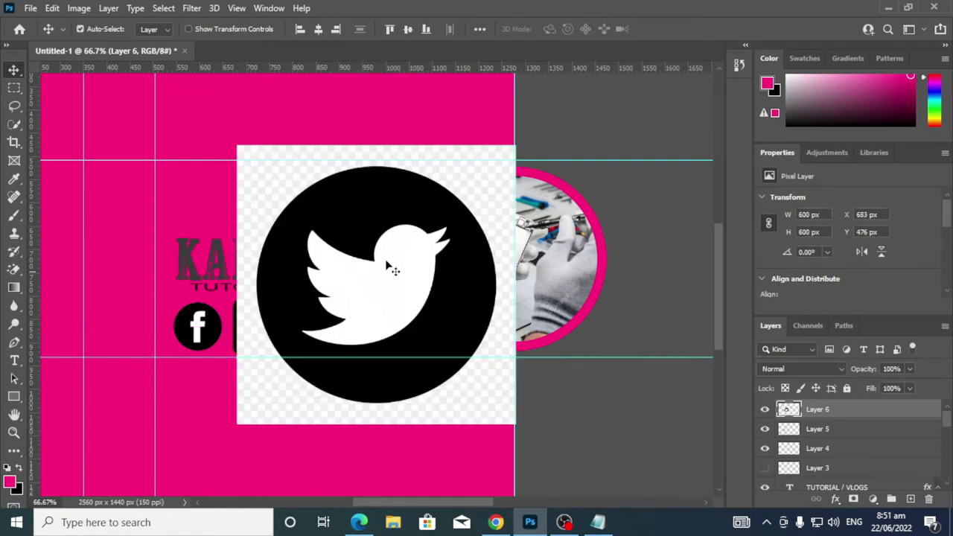
pyautogui.click(163, 8)
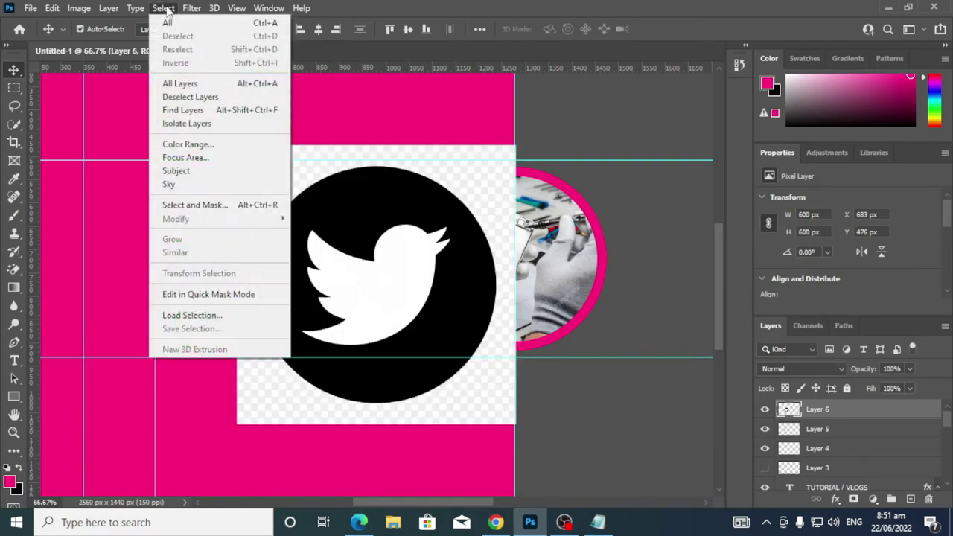
pyautogui.click(203, 170)
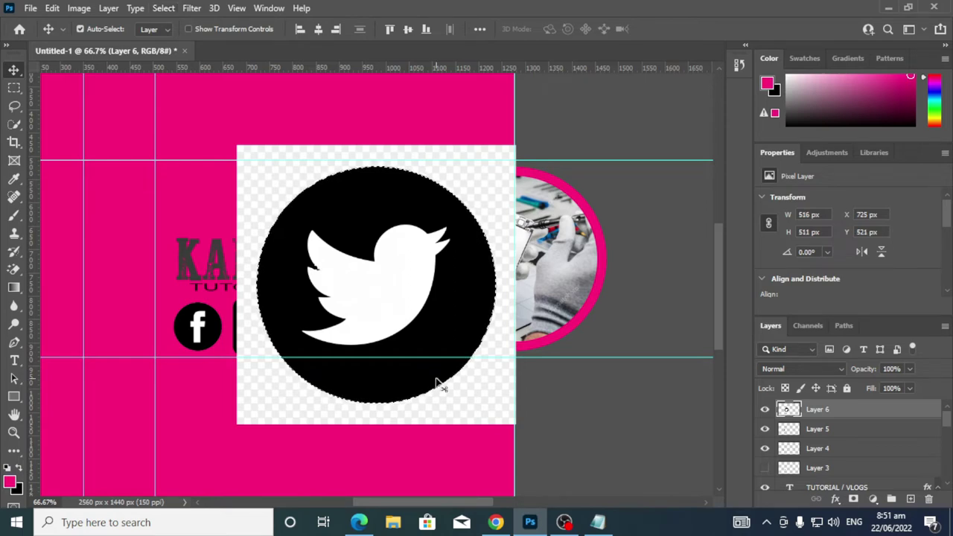
pyautogui.hotkey('ctrl', 'j')
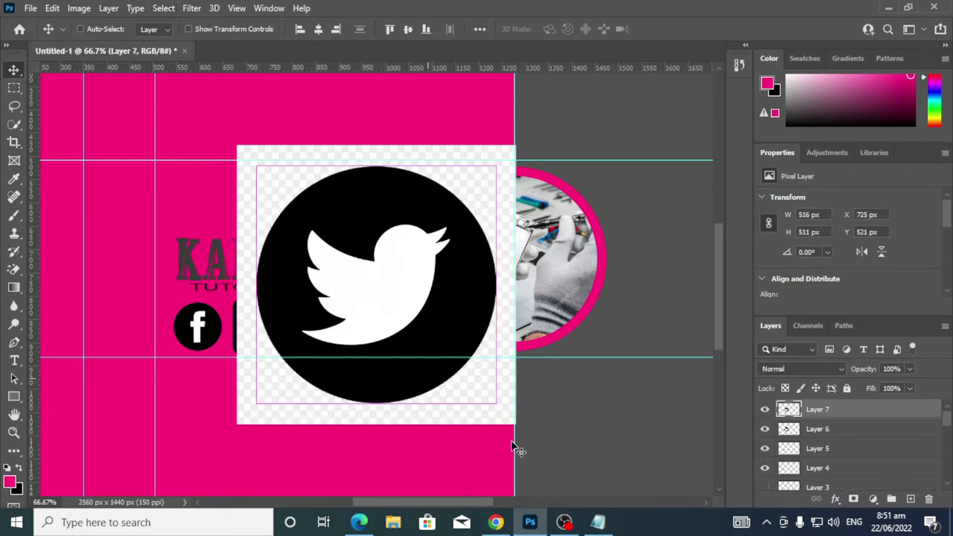
pyautogui.click(765, 429)
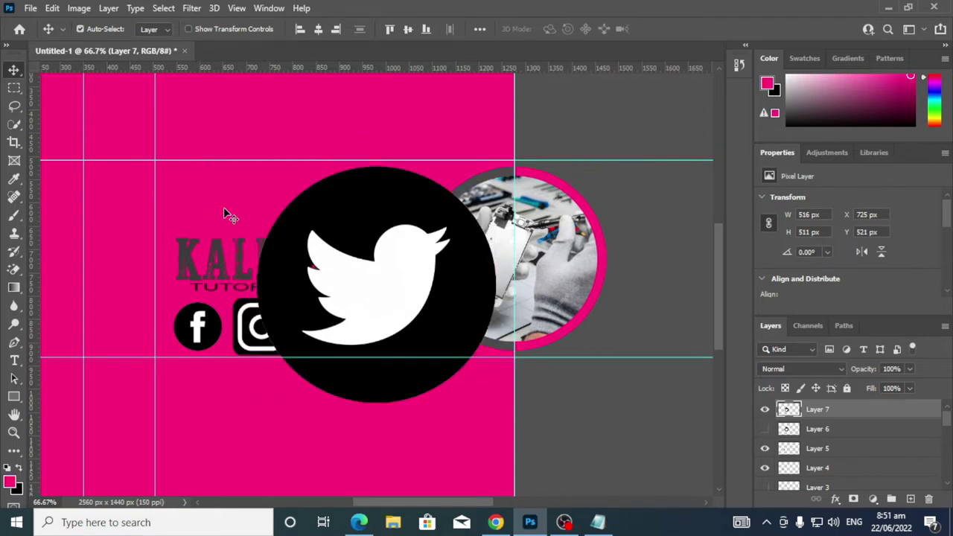
# Scale the Twitter icon down to about 11% and place it beside the Instagram icon
pyautogui.hotkey('ctrl', 't')
pyautogui.moveTo(494, 169); pyautogui.dragTo(330, 325)
pyautogui.click(690, 32)
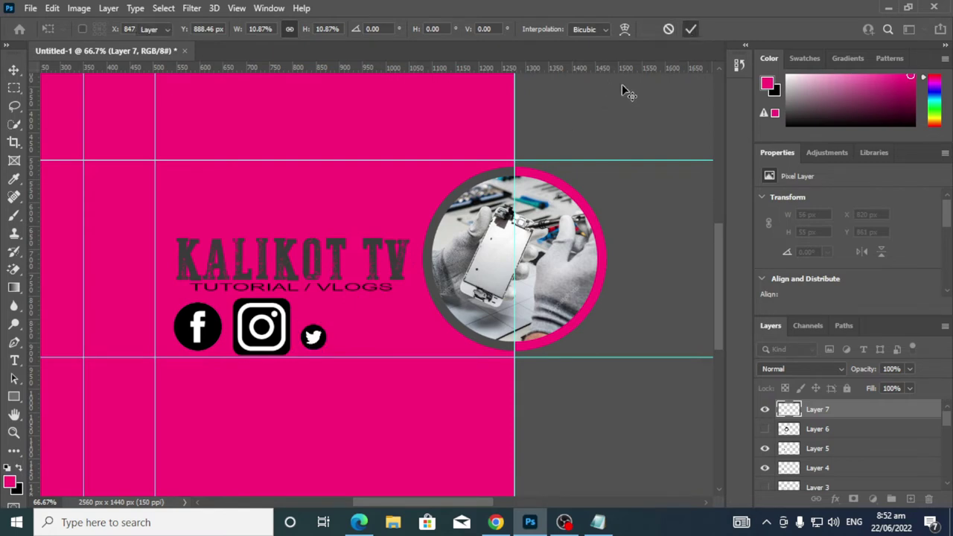
# Scale the Instagram icon down to about 58 x 58 px
pyautogui.click(244, 313)
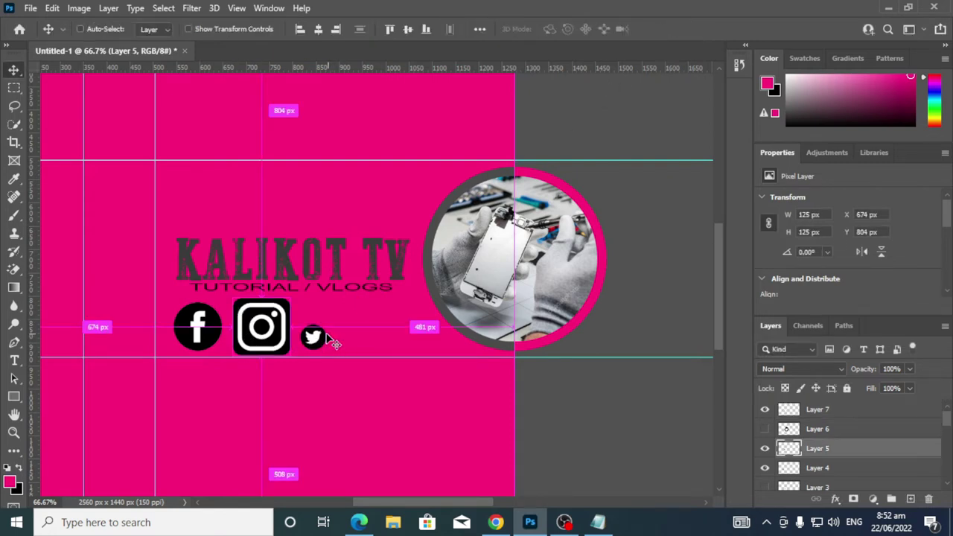
pyautogui.hotkey('ctrl', 't')
pyautogui.moveTo(291, 295); pyautogui.dragTo(262, 328)
pyautogui.click(691, 28)
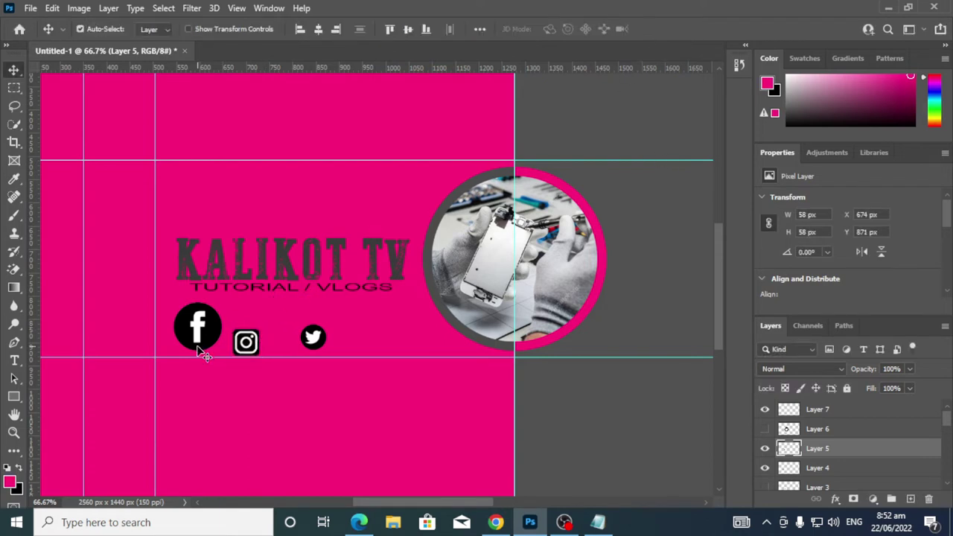
# Scale the Facebook icon down to about 46%, making it about 49 x 49 px
pyautogui.keyDown('ctrl'); pyautogui.click(220, 330); pyautogui.keyUp('ctrl')
pyautogui.hotkey('ctrl', 't')
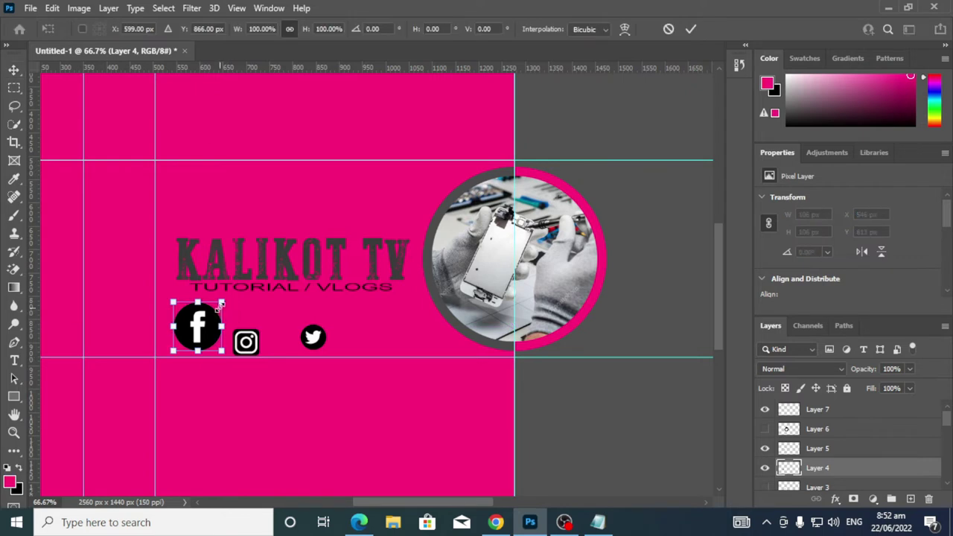
pyautogui.moveTo(222, 304); pyautogui.dragTo(199, 332)
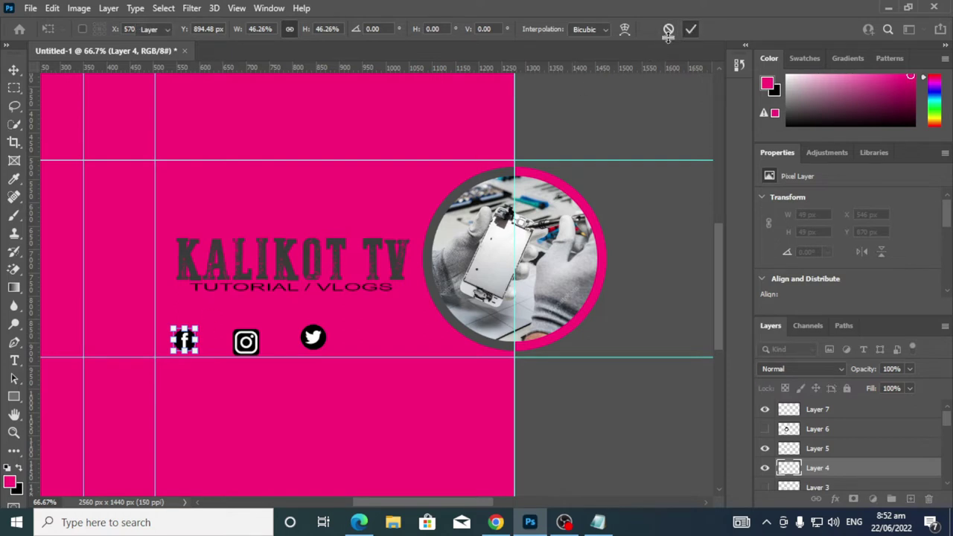
pyautogui.click(691, 28)
# Move the Instagram icon right next to the Facebook icon and resize it to about 50 x 50 px
pyautogui.click(250, 344)
pyautogui.moveTo(227, 340)
pyautogui.mouseDown()
pyautogui.moveTo(213, 340)
pyautogui.moveTo(226, 351)
pyautogui.mouseUp()
pyautogui.hotkey('ctrl', 't')
pyautogui.click(691, 28)
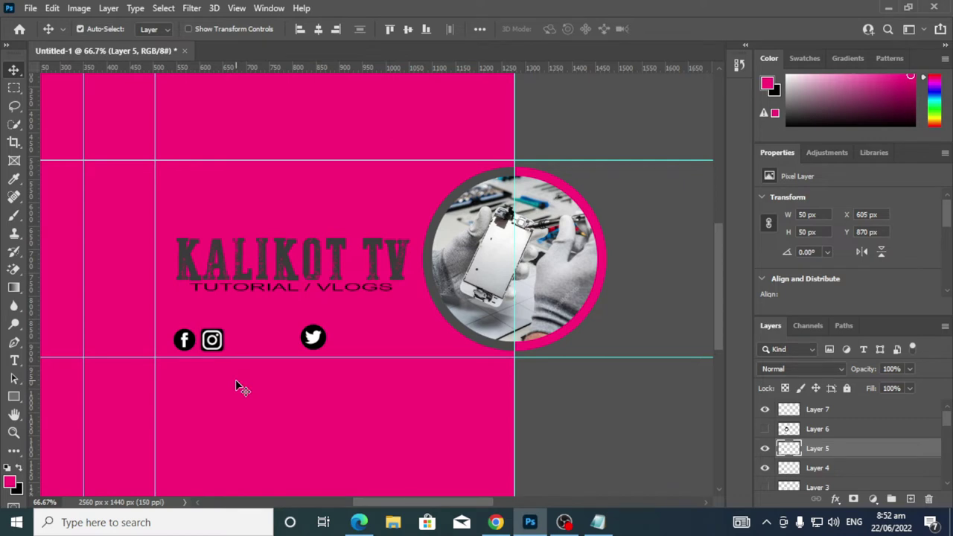
# Move the Twitter icon right next to the Instagram icon and resize it to about 53 x 51 px
pyautogui.click(322, 334)
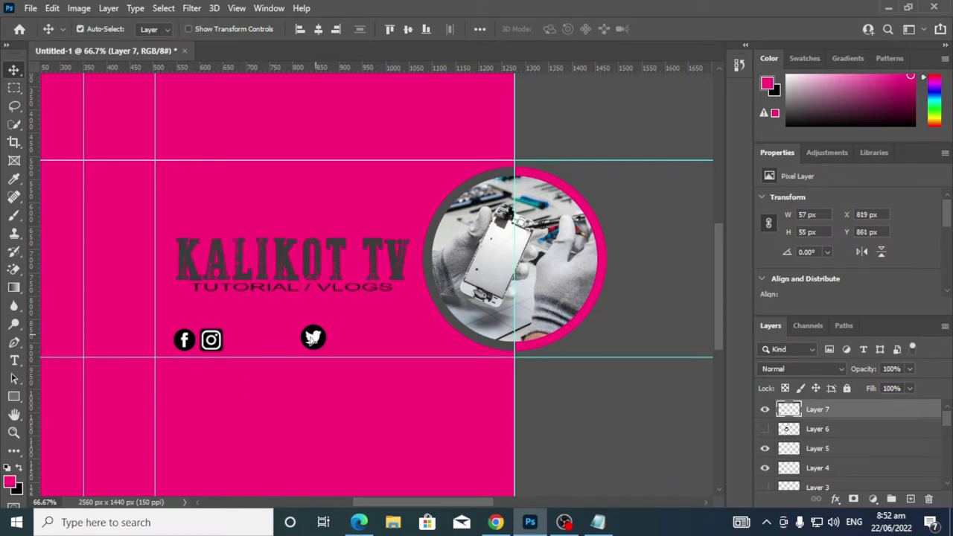
pyautogui.moveTo(326, 343); pyautogui.dragTo(246, 340)
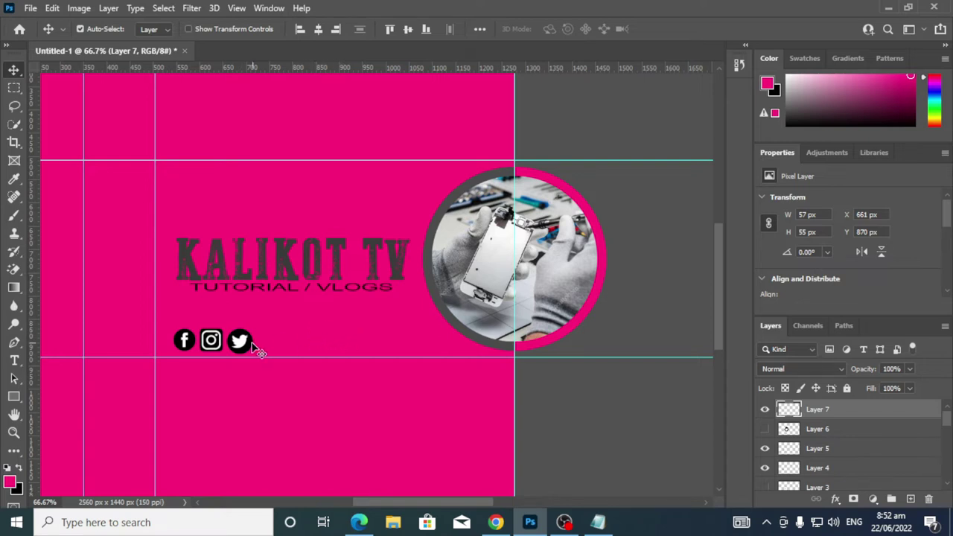
pyautogui.hotkey('ctrl', 't')
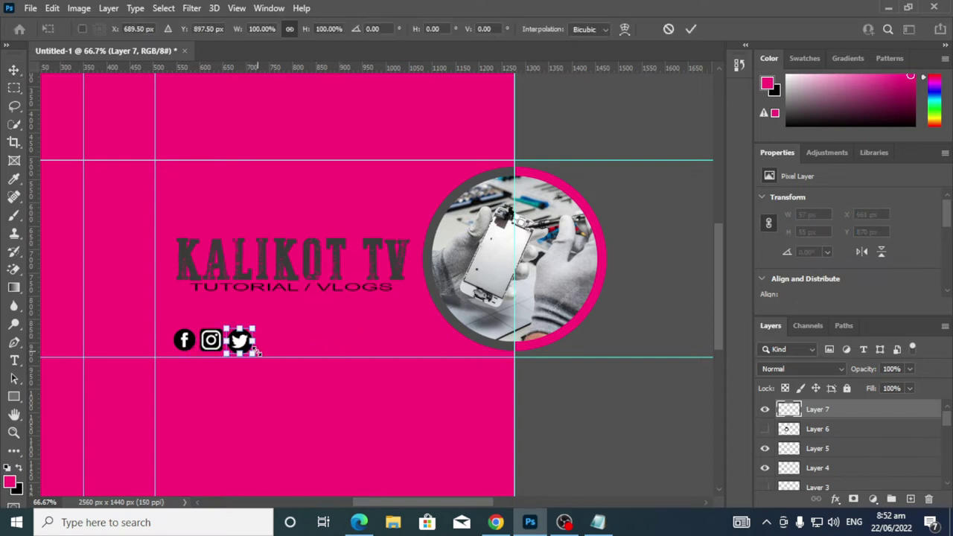
pyautogui.moveTo(253, 355); pyautogui.dragTo(251, 352)
pyautogui.click(690, 30)
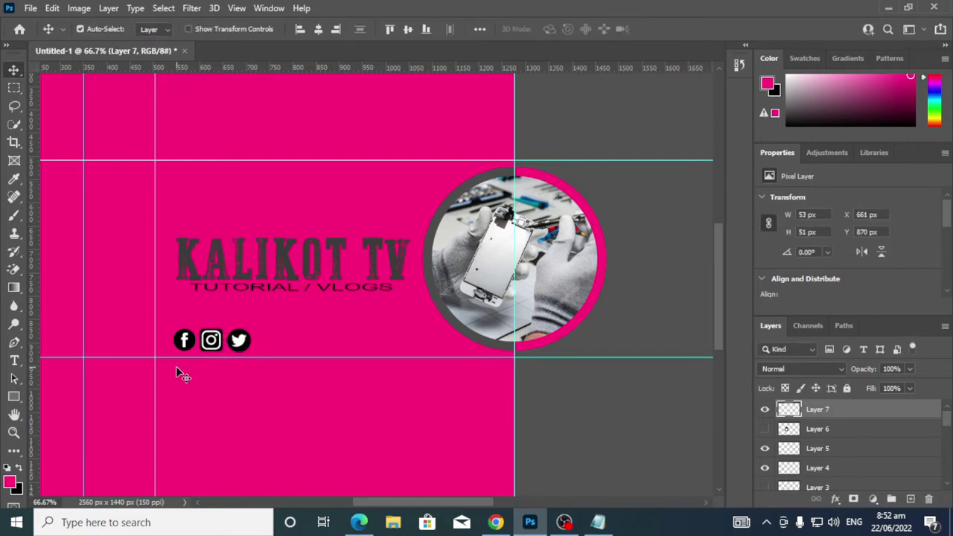
# Return to Chrome and change the image search to TIKTOK icon png
pyautogui.hotkey('alt', 'Tab')
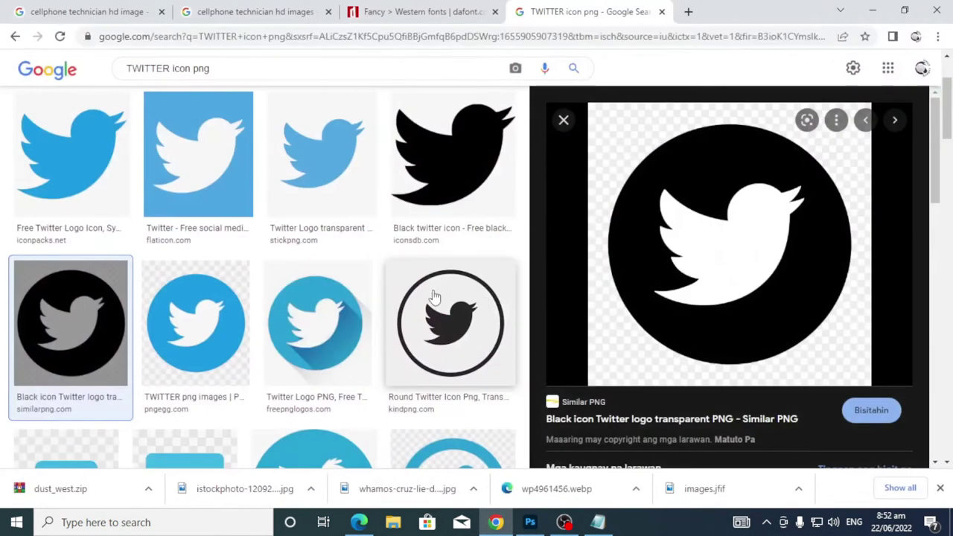
pyautogui.click(168, 68)
pyautogui.doubleClick(169, 67)
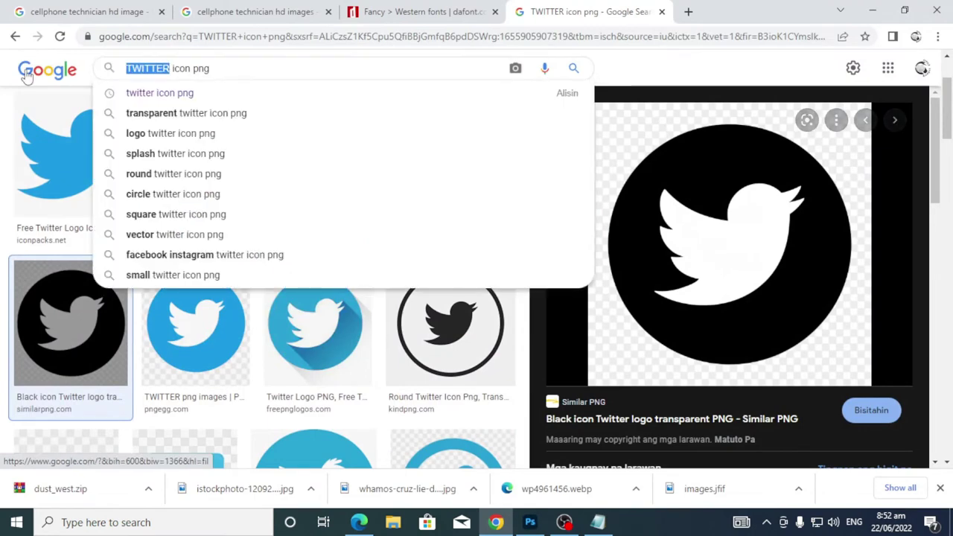
pyautogui.write('TIKTOK')
pyautogui.press('Return')
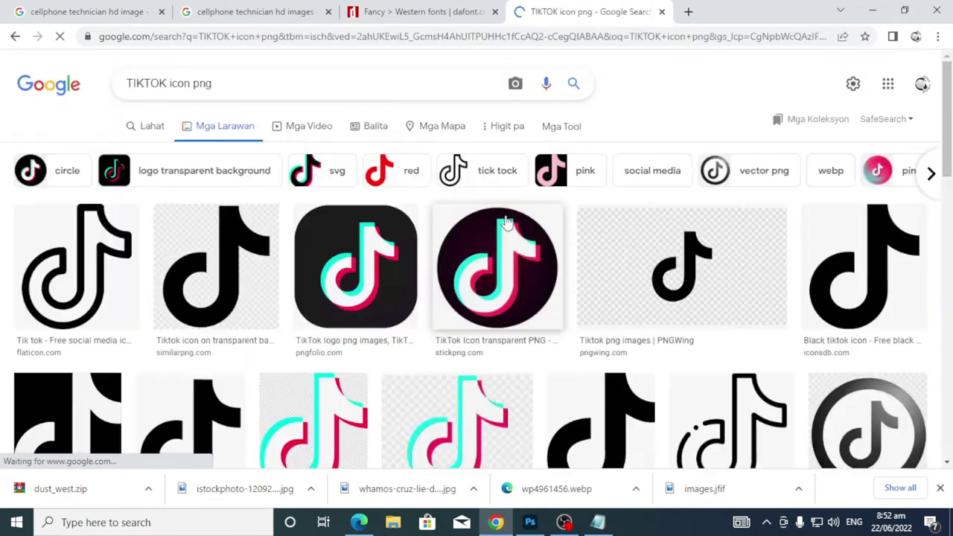
# Copy the dark circular TikTok icon from the image results and return to the Photoshop banner
pyautogui.rightClick(514, 266)
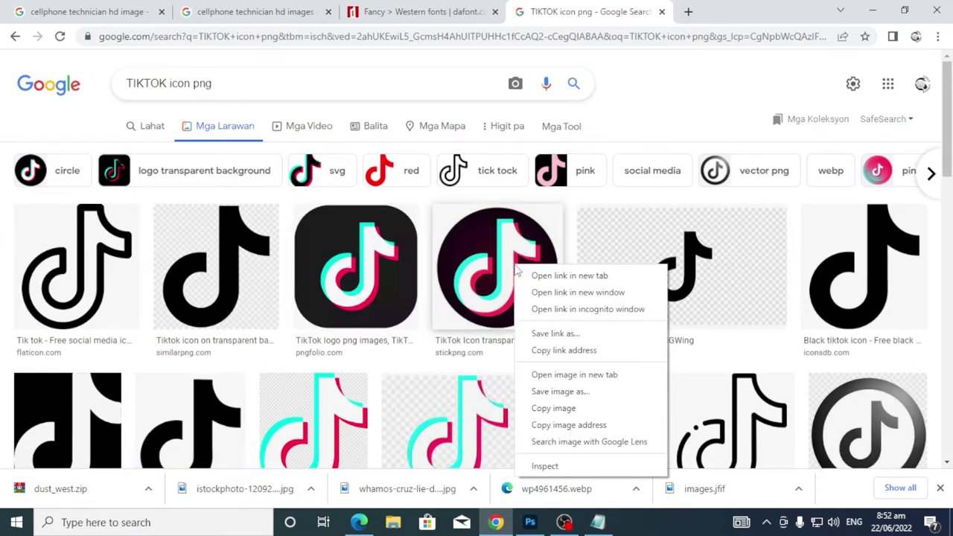
pyautogui.click(558, 408)
pyautogui.hotkey('alt', 'Tab')
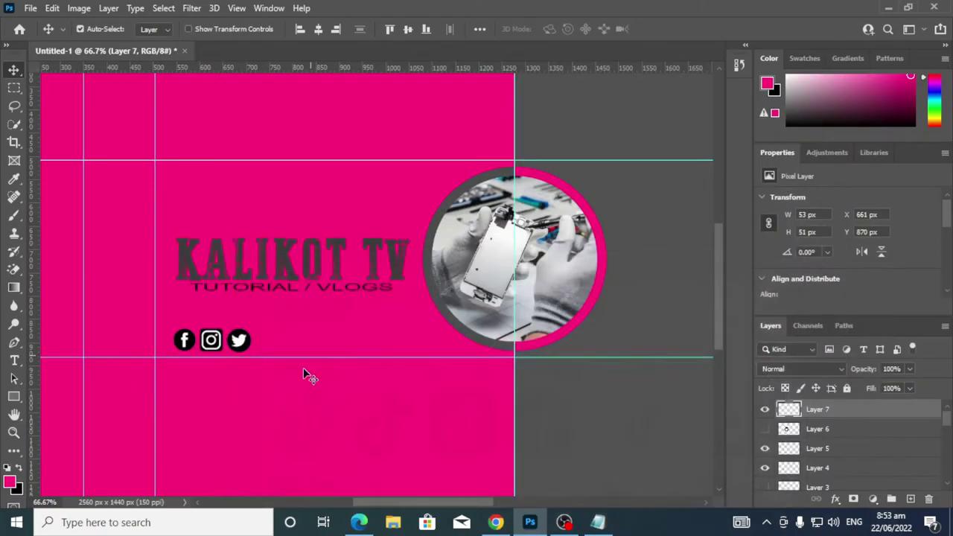
# Paste the copied TikTok icon into the banner and remove its white background with the Magic Eraser tool
pyautogui.hotkey('ctrl', 'v')
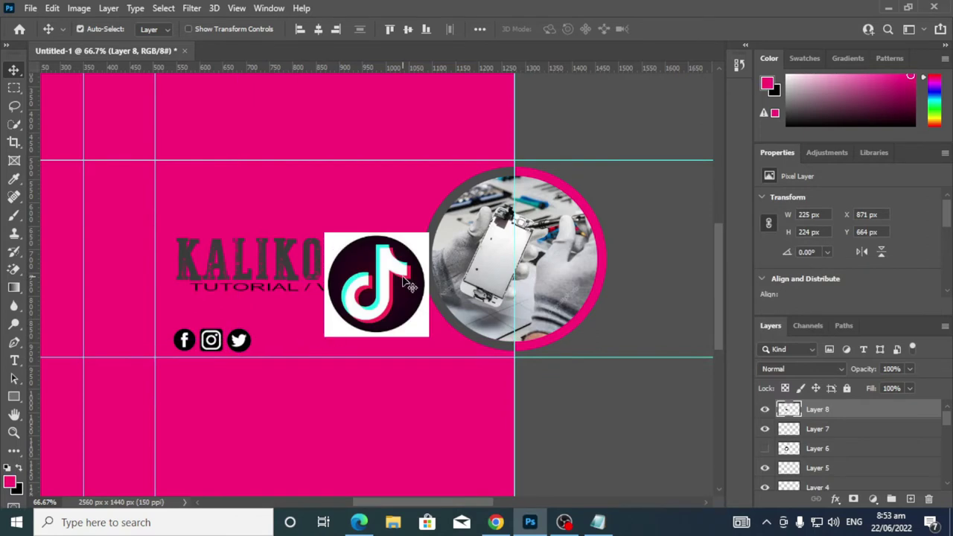
pyautogui.click(14, 269)
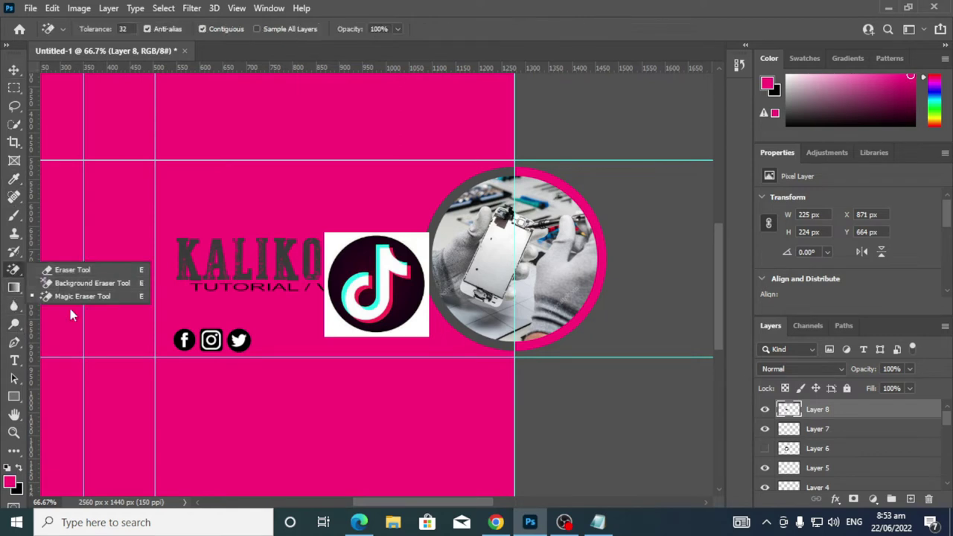
pyautogui.click(76, 297)
pyautogui.click(327, 255)
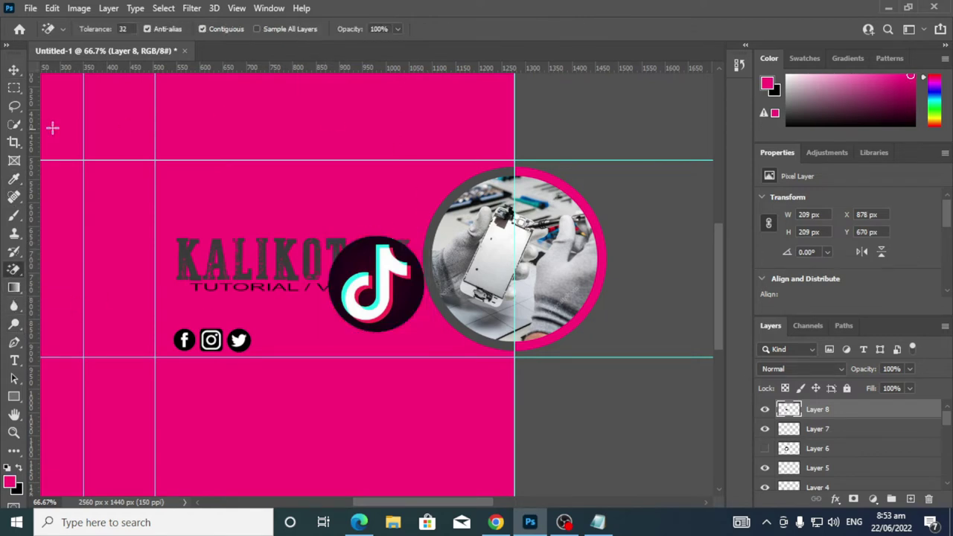
# Move the TikTok icon right next to the Twitter icon and resize it to about 51 x 51 px
pyautogui.click(13, 70)
pyautogui.moveTo(401, 287); pyautogui.dragTo(326, 337)
pyautogui.hotkey('ctrl', 't')
pyautogui.moveTo(351, 283); pyautogui.dragTo(275, 328)
pyautogui.click(690, 30)
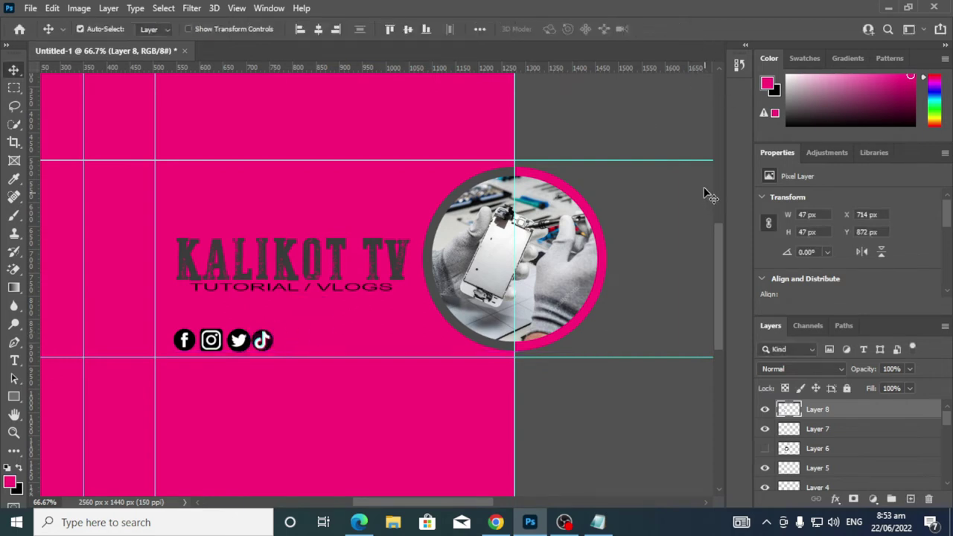
pyautogui.hotkey('ctrl', 't')
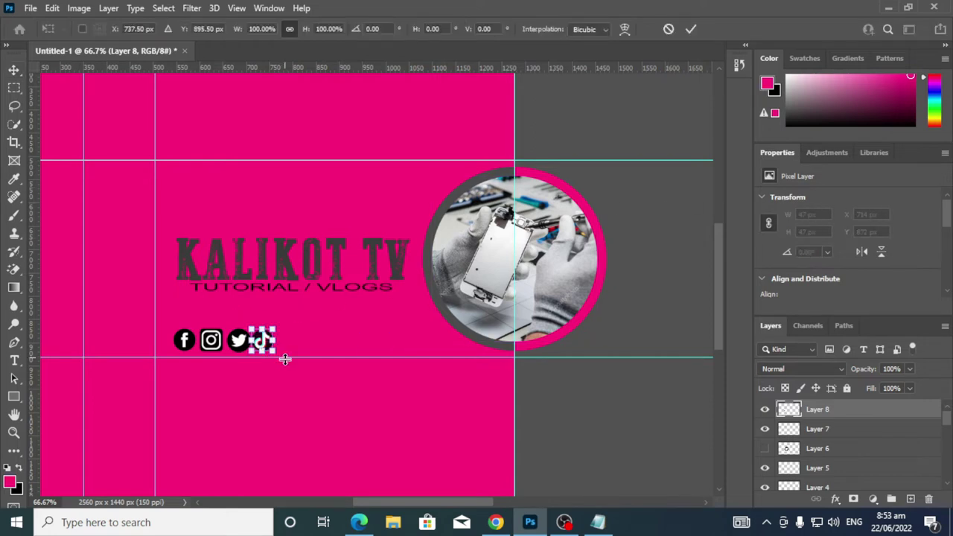
pyautogui.moveTo(276, 356); pyautogui.dragTo(279, 359)
pyautogui.click(692, 30)
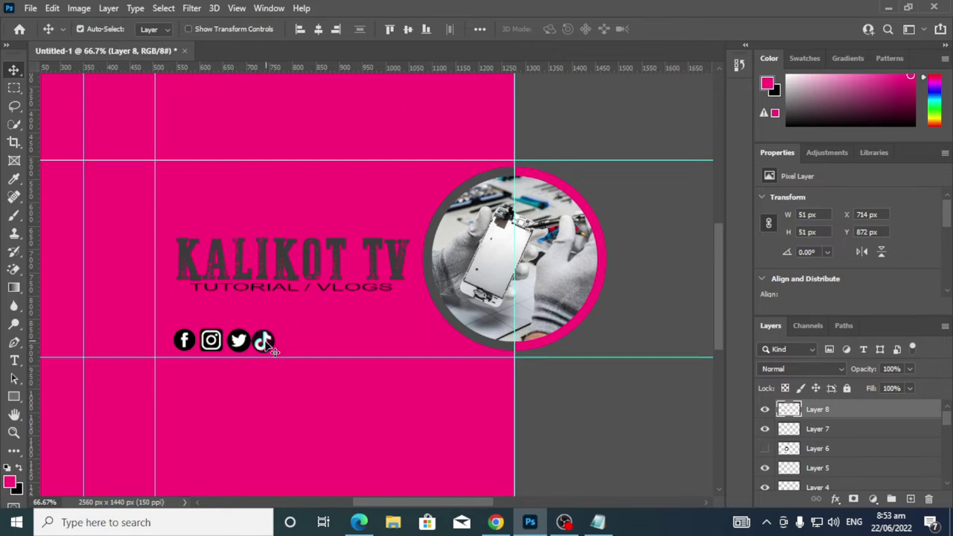
pyautogui.moveTo(274, 350); pyautogui.dragTo(269, 342)
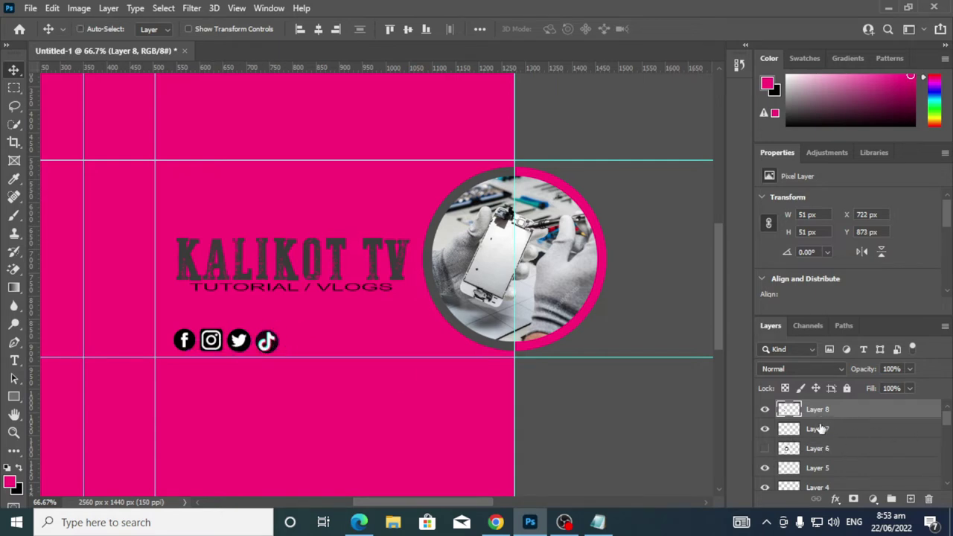
# Select the layers of all four social media icons and move them together beneath the TUTORIAL / VLOGS subtitle, to about X 686, Y 844 px
pyautogui.keyDown('shift'); pyautogui.click(821, 430); pyautogui.keyUp('shift')
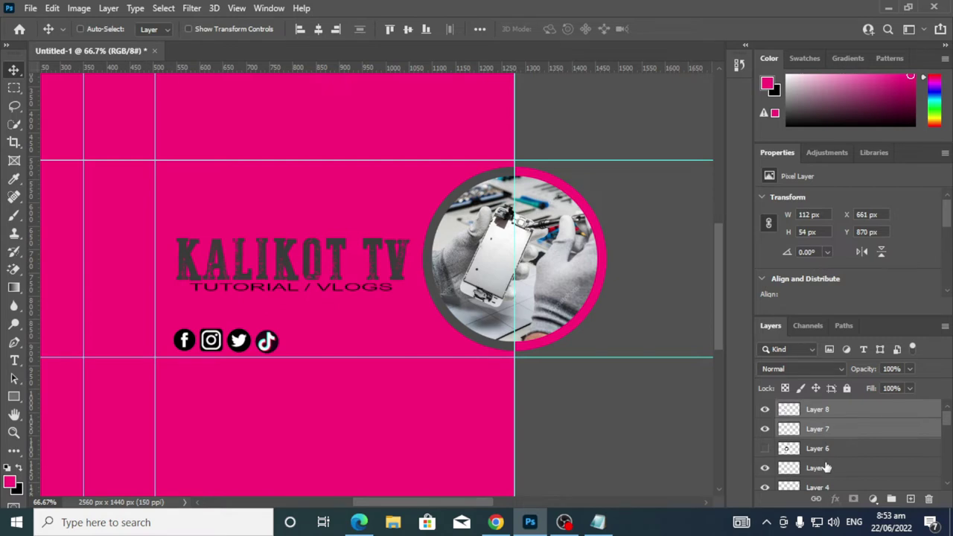
pyautogui.keyDown('ctrl'); pyautogui.click(823, 465); pyautogui.keyUp('ctrl')
pyautogui.scroll(-1, 820, 463)
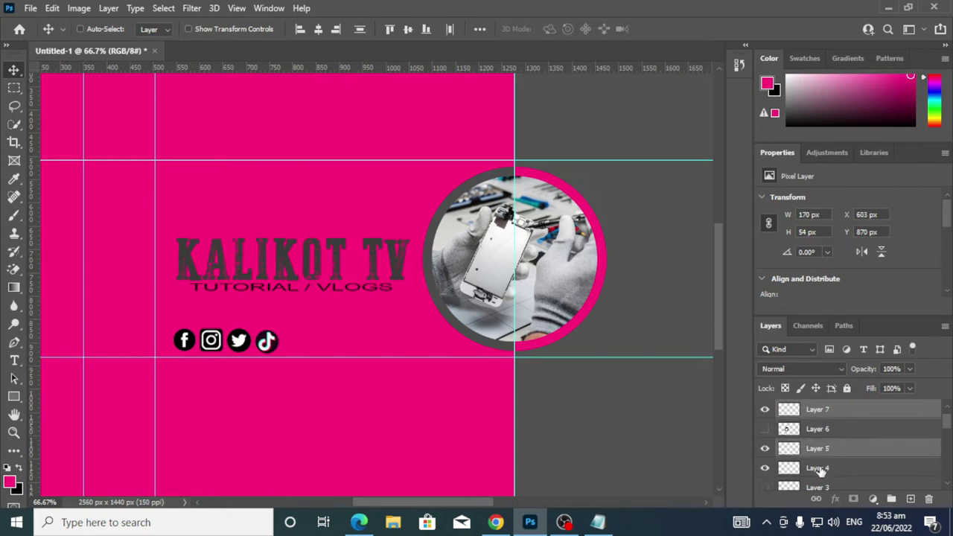
pyautogui.keyDown('ctrl'); pyautogui.click(819, 467); pyautogui.keyUp('ctrl')
pyautogui.scroll(-1, 846, 469)
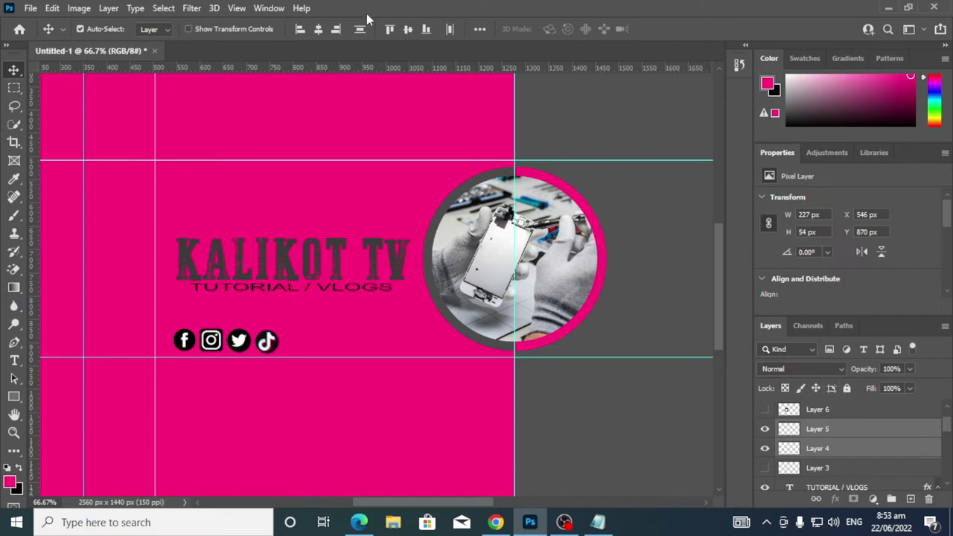
pyautogui.click(481, 34)
pyautogui.click(451, 28)
pyautogui.click(480, 31)
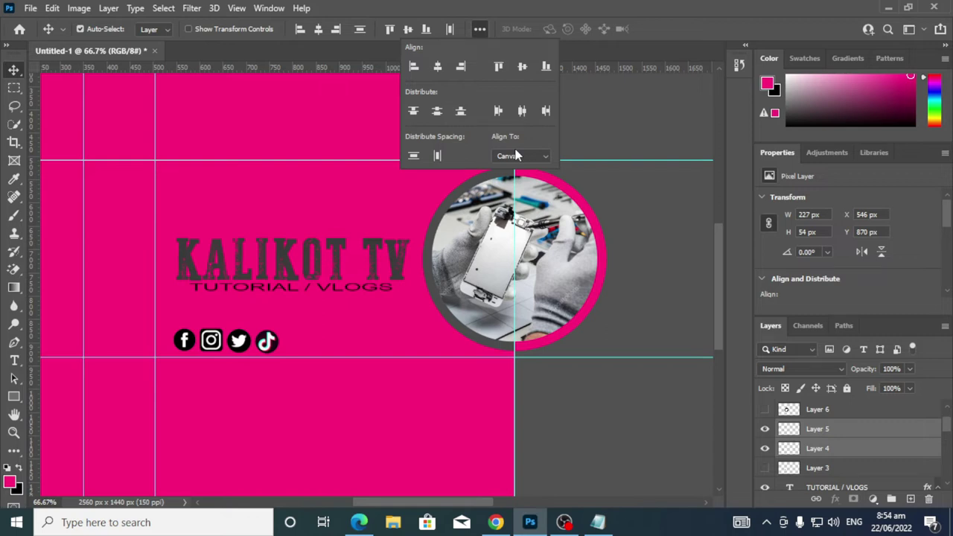
pyautogui.click(472, 30)
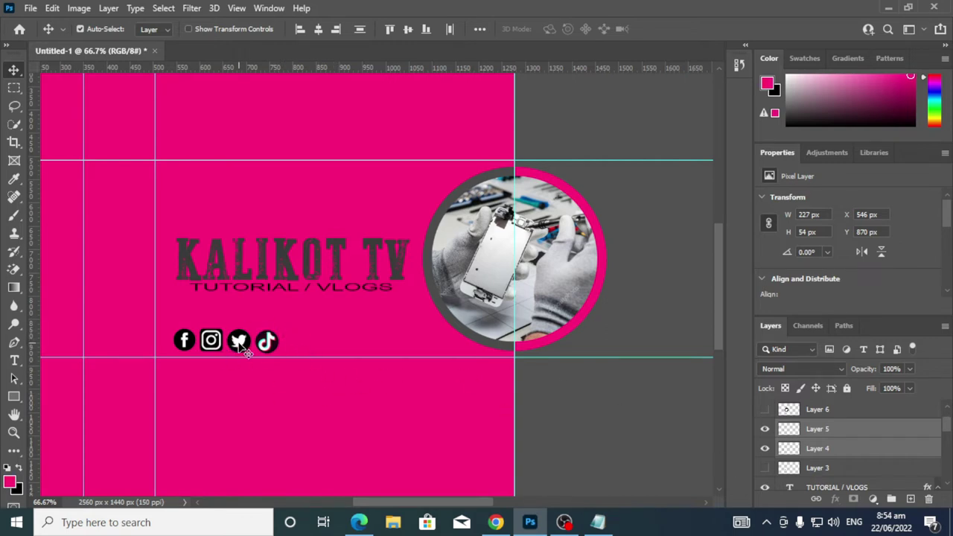
pyautogui.moveTo(242, 344); pyautogui.dragTo(311, 330)
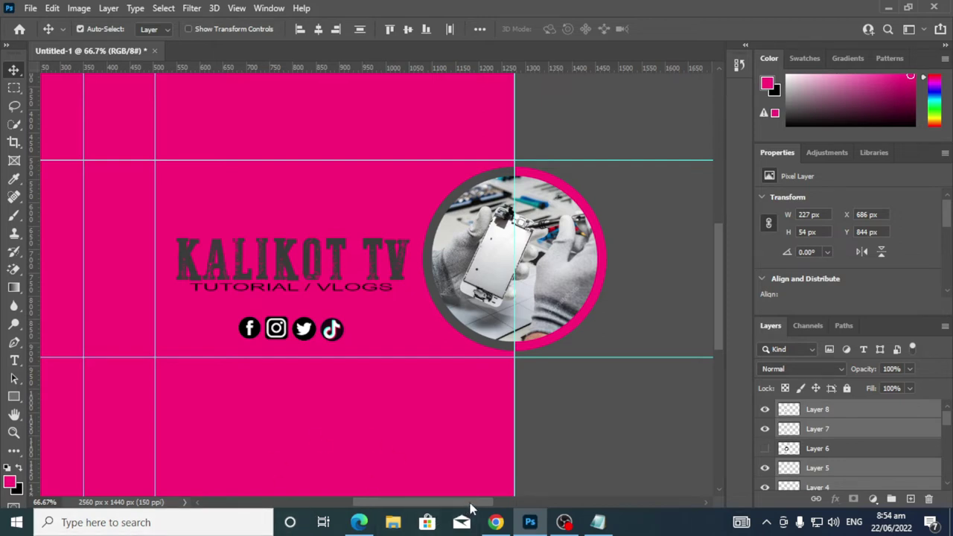
# Set the Rectangle tool to draw shapes without a stroke on the grey half of the banner
pyautogui.moveTo(470, 503); pyautogui.dragTo(513, 501)
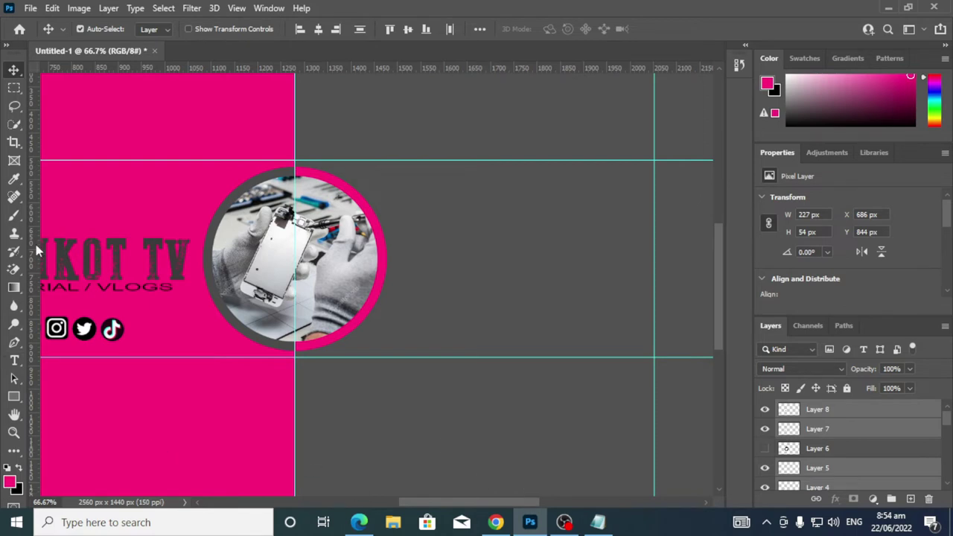
pyautogui.click(14, 399)
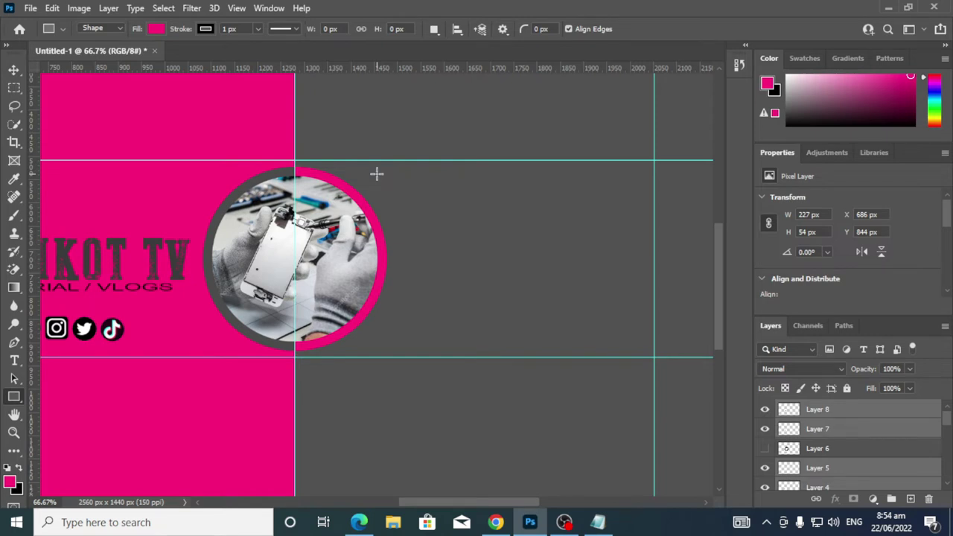
pyautogui.click(206, 29)
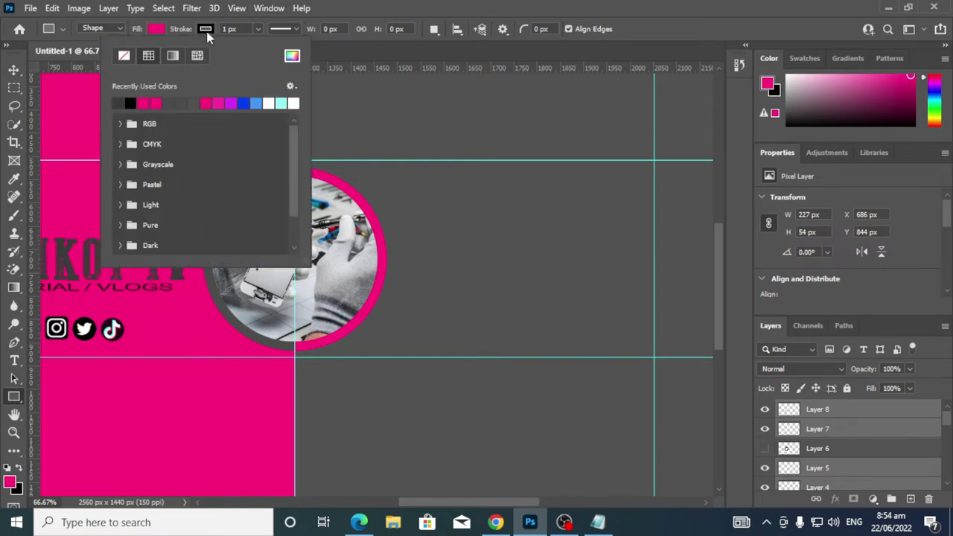
pyautogui.click(122, 56)
pyautogui.click(414, 94)
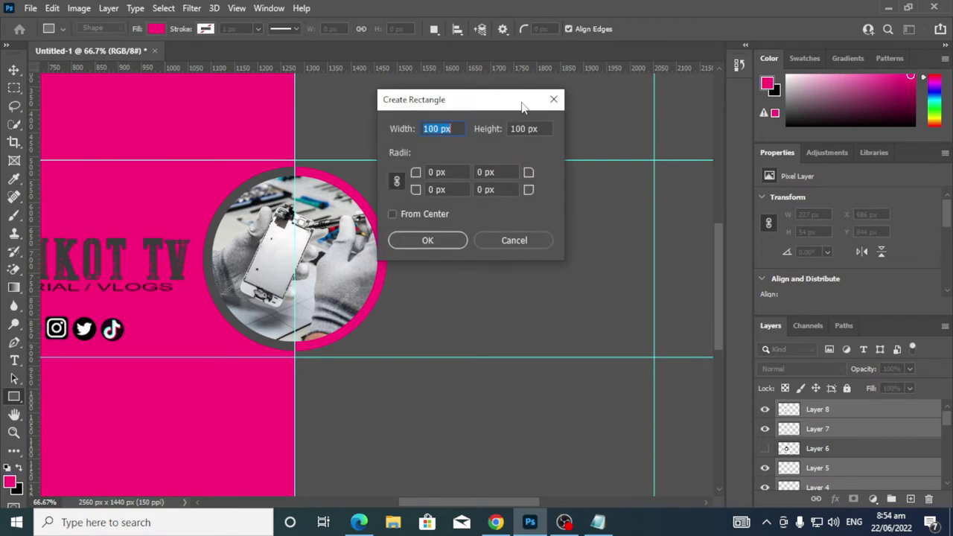
pyautogui.click(553, 99)
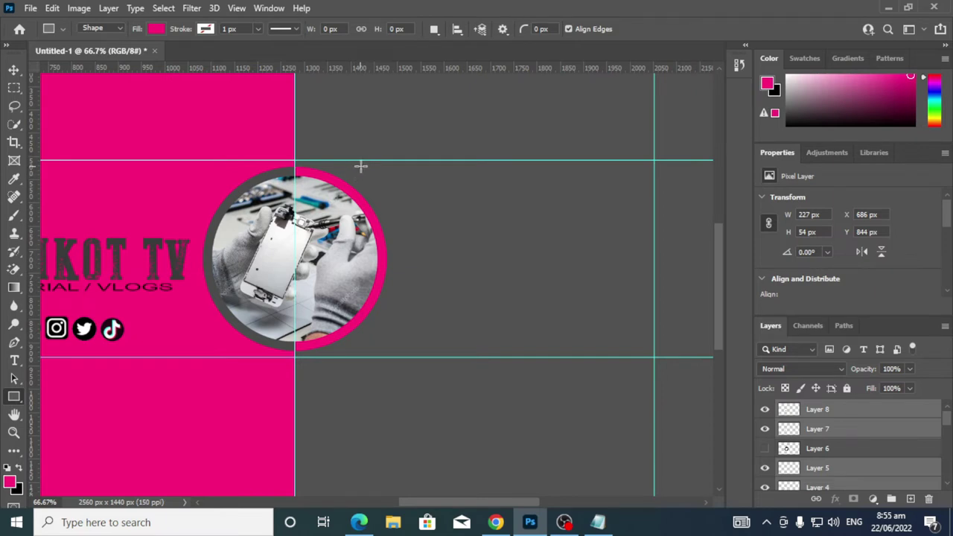
pyautogui.moveTo(414, 199); pyautogui.dragTo(430, 212)
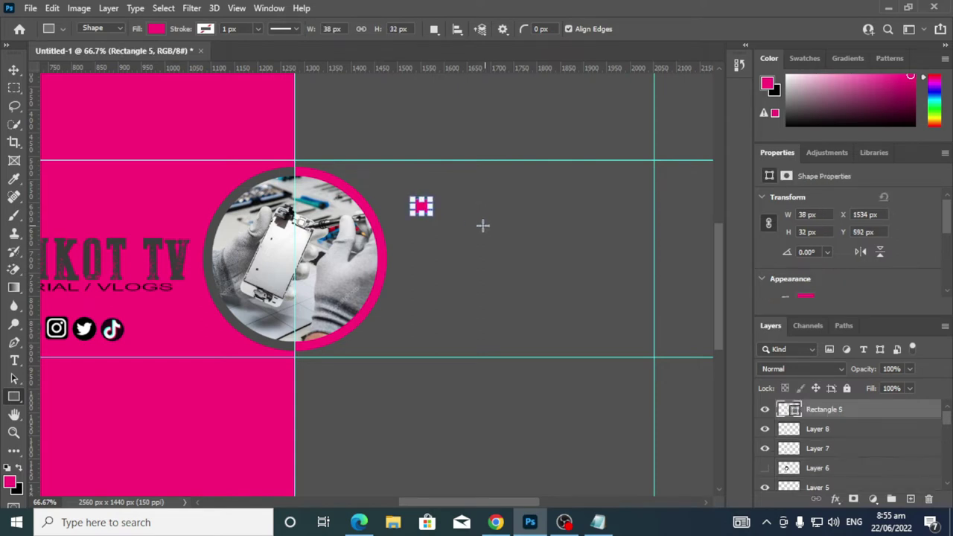
pyautogui.hotkey('ctrl', 'z')
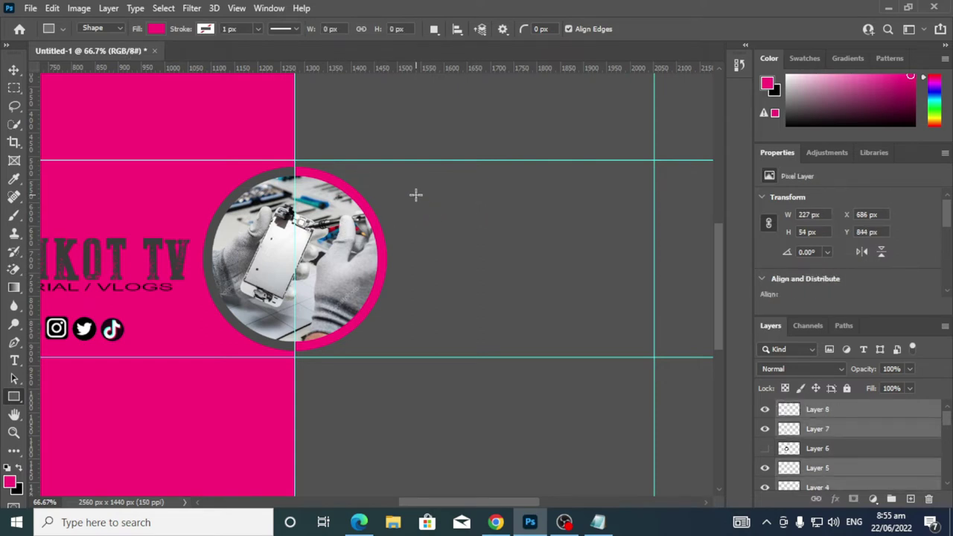
# Create a 20 x 20 px pink square on the grey area beside the upper right of the circular photo
pyautogui.click(416, 195)
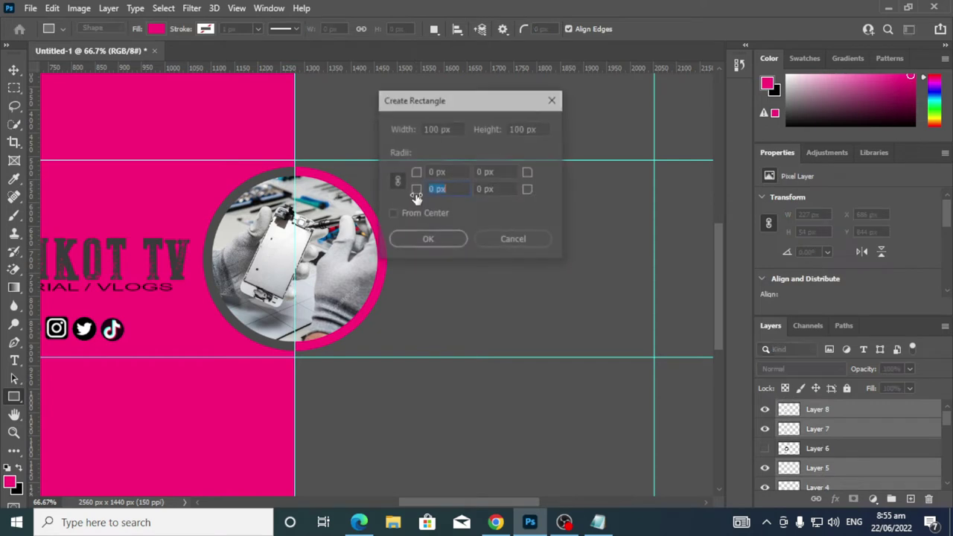
pyautogui.click(437, 128)
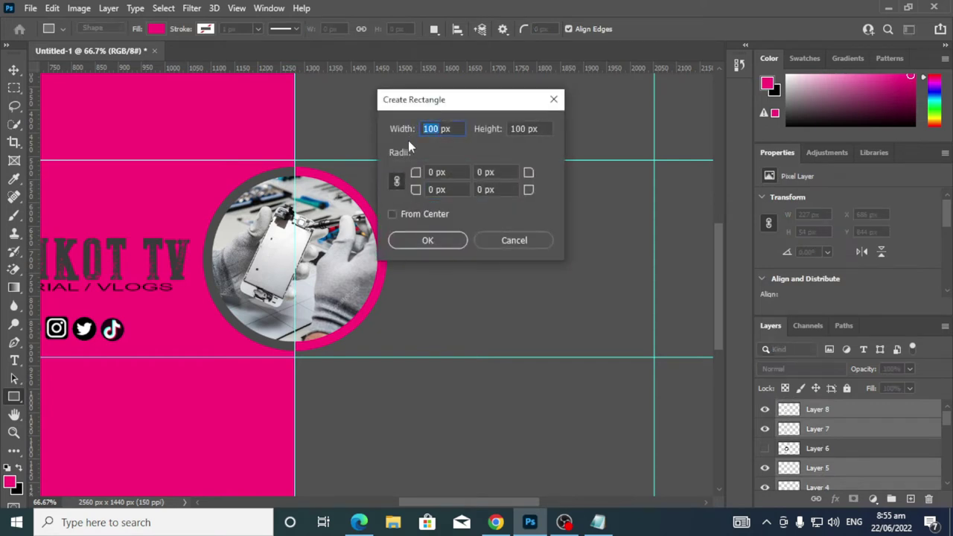
pyautogui.write('20')
pyautogui.press('Tab')
pyautogui.write('20')
pyautogui.click(428, 241)
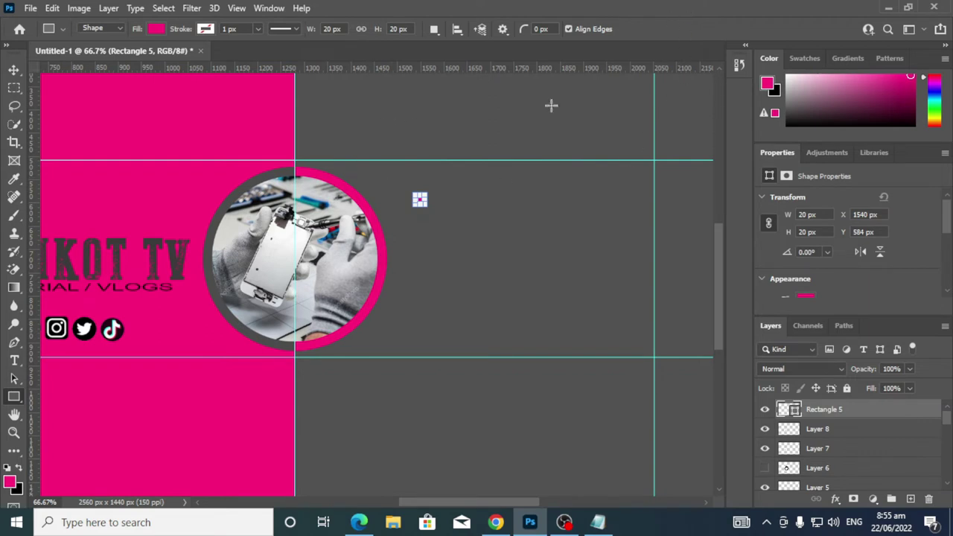
pyautogui.click(14, 70)
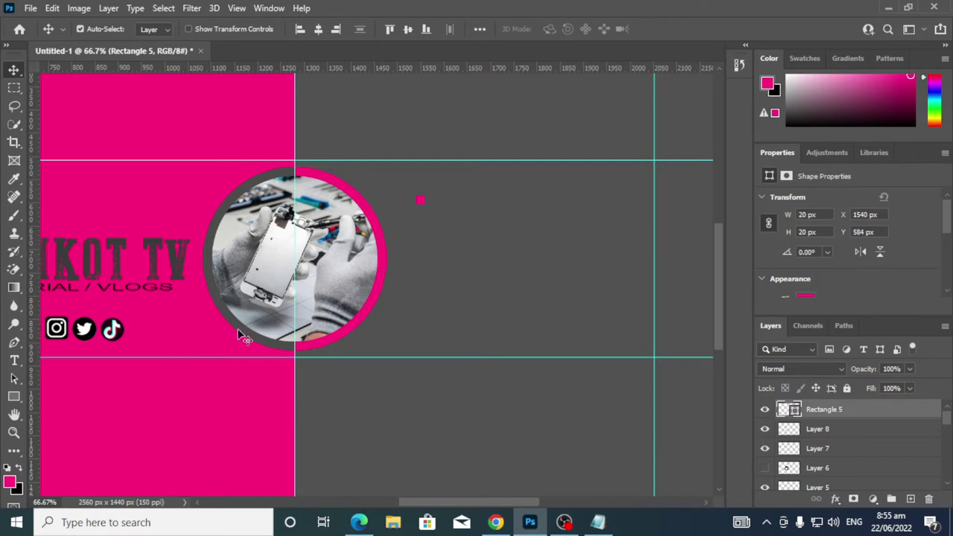
pyautogui.press('ctrl')
# Create a second pink square of 30 x 30 px on the grey area, to the lower right of the 20 px square
pyautogui.click(14, 396)
pyautogui.click(469, 218)
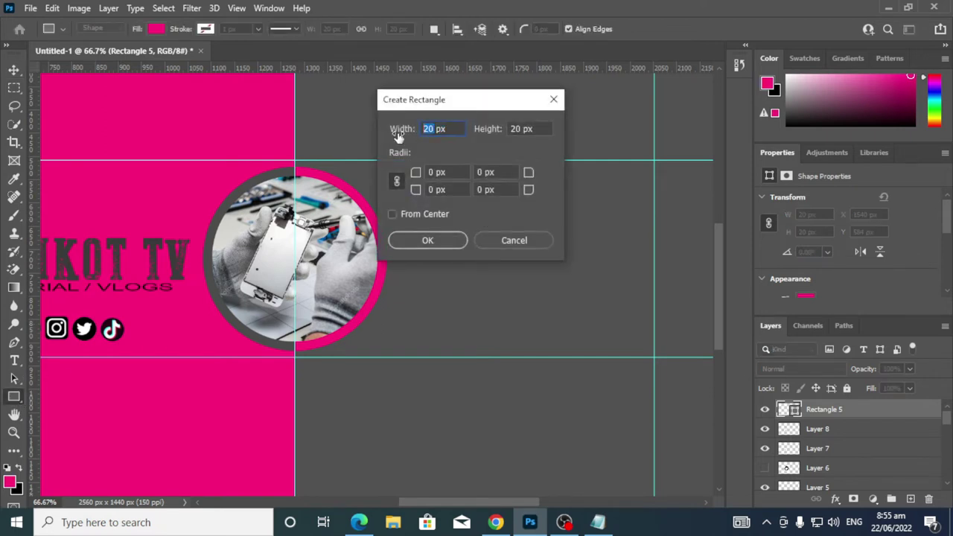
pyautogui.write('3')
pyautogui.doubleClick(521, 128)
pyautogui.write('30')
pyautogui.click(457, 241)
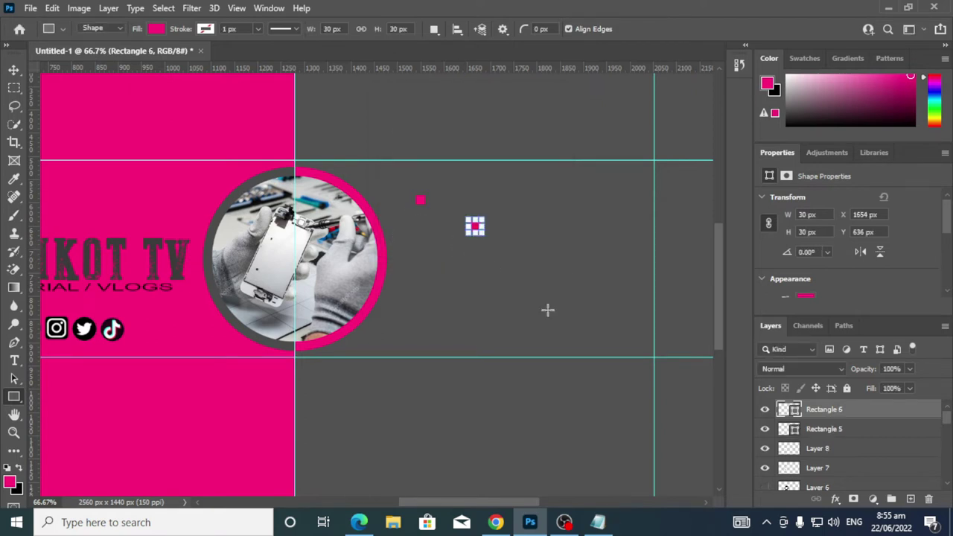
# Rename the layer of the small square to 20 and the layer of the larger square to 30
pyautogui.doubleClick(827, 429)
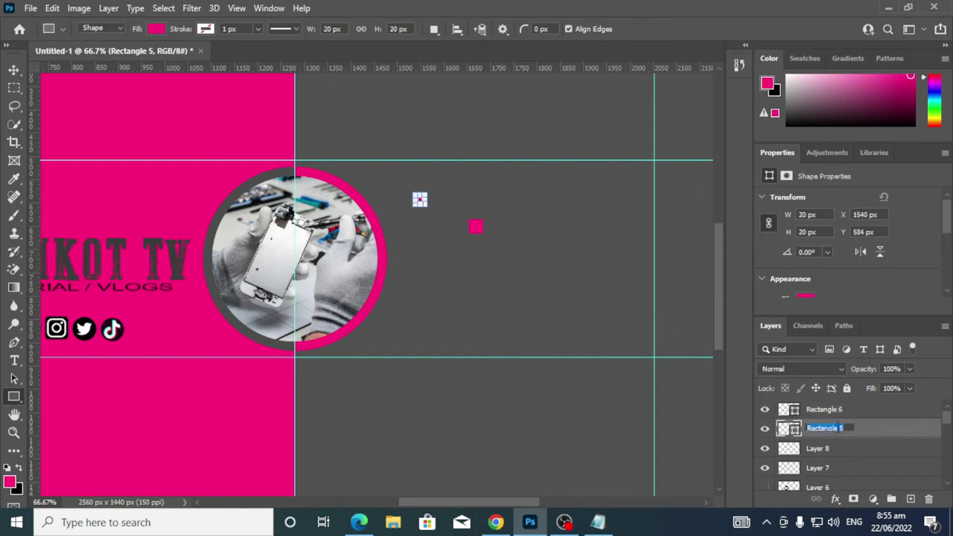
pyautogui.press('BackSpace')
pyautogui.click(830, 415)
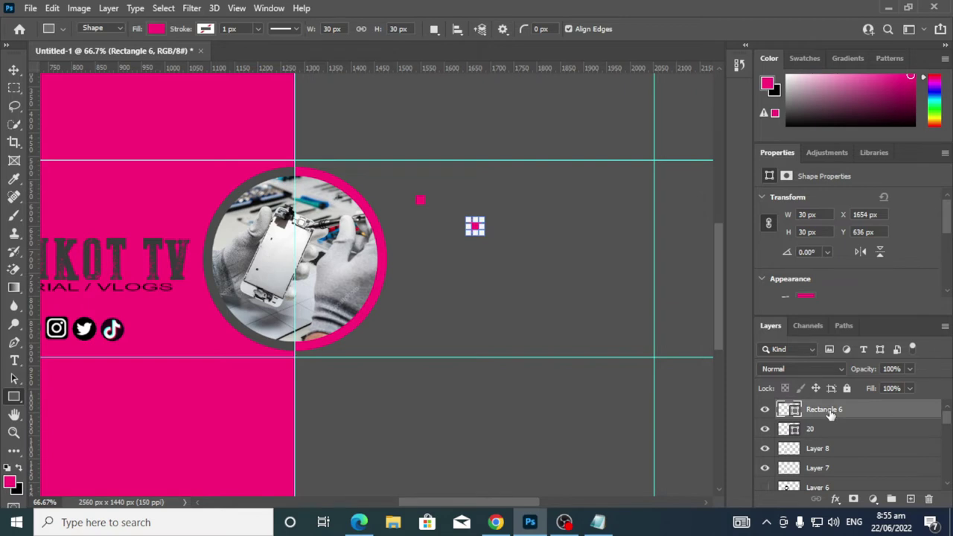
pyautogui.doubleClick(826, 410)
pyautogui.write('30')
pyautogui.press('Return')
pyautogui.click(600, 432)
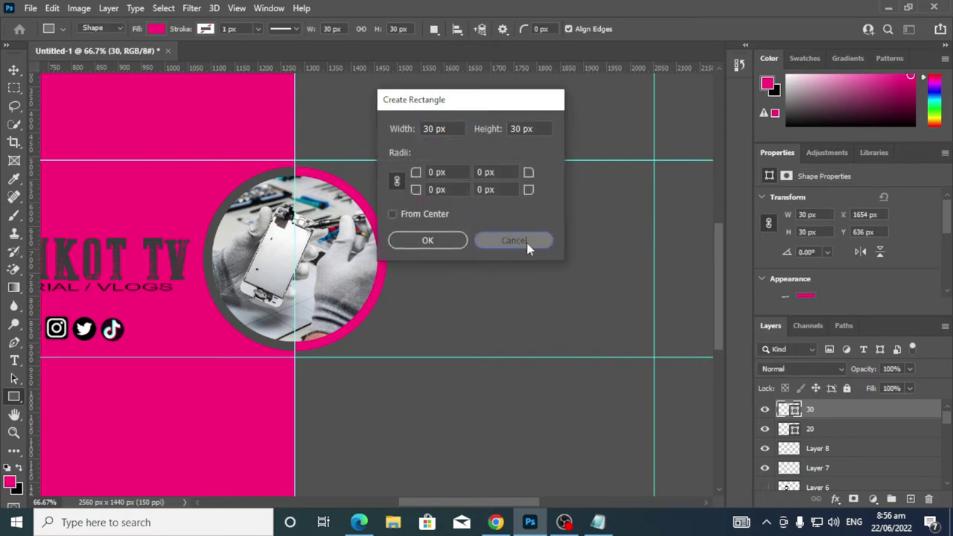
pyautogui.click(514, 240)
pyautogui.click(14, 70)
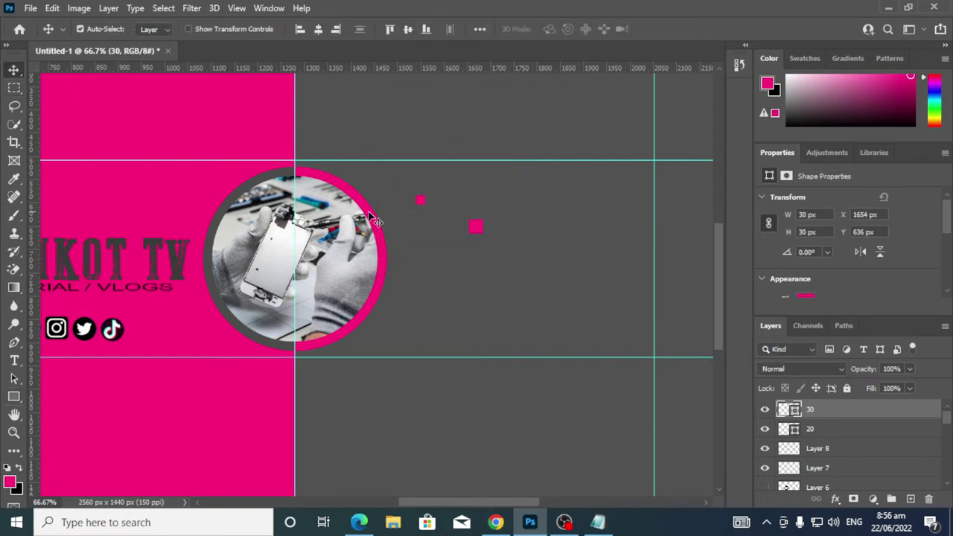
# Move the 30 px square above the photo circle to X 1318, Y 479, and place a duplicate at X 1443, Y 528
pyautogui.moveTo(474, 222); pyautogui.dragTo(319, 155)
pyautogui.press('ctrl')
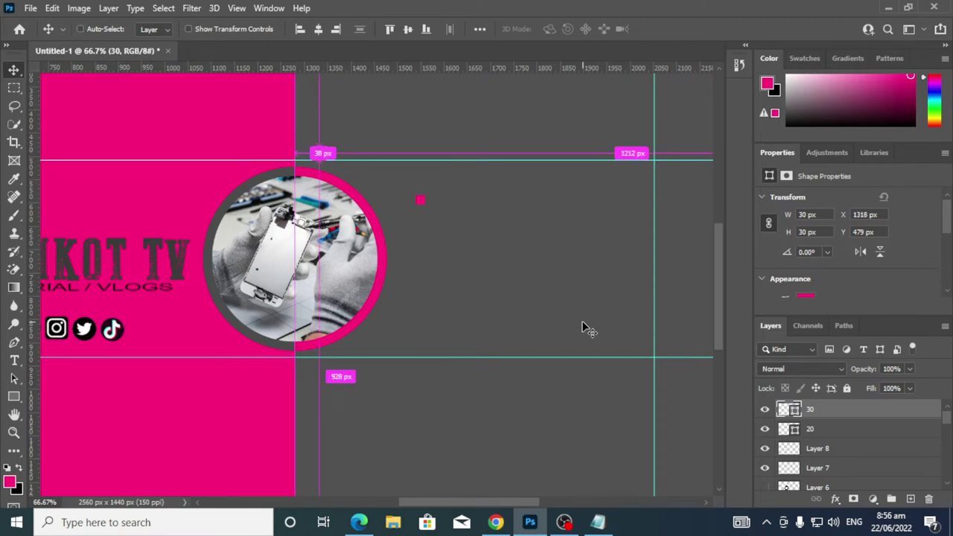
pyautogui.hotkey('ctrl', 'j')
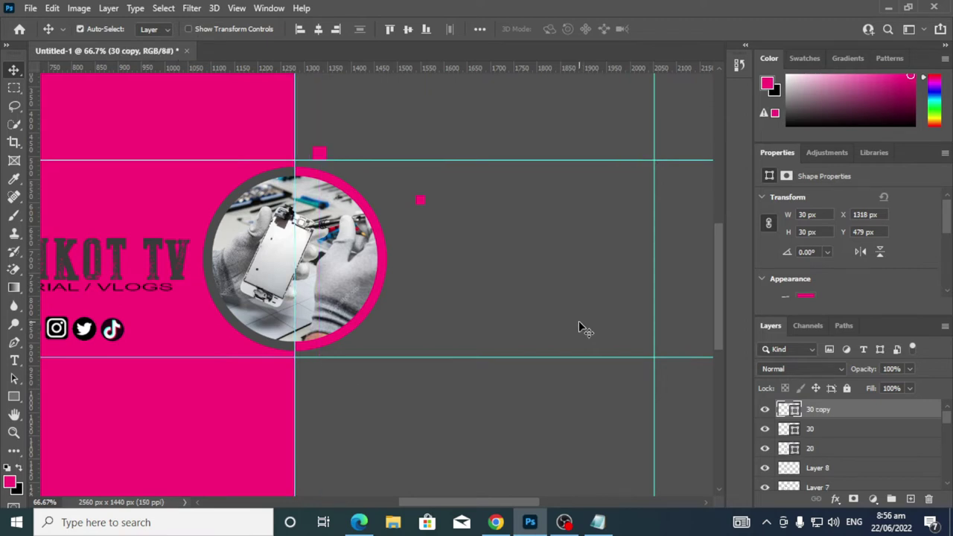
pyautogui.press('ctrl')
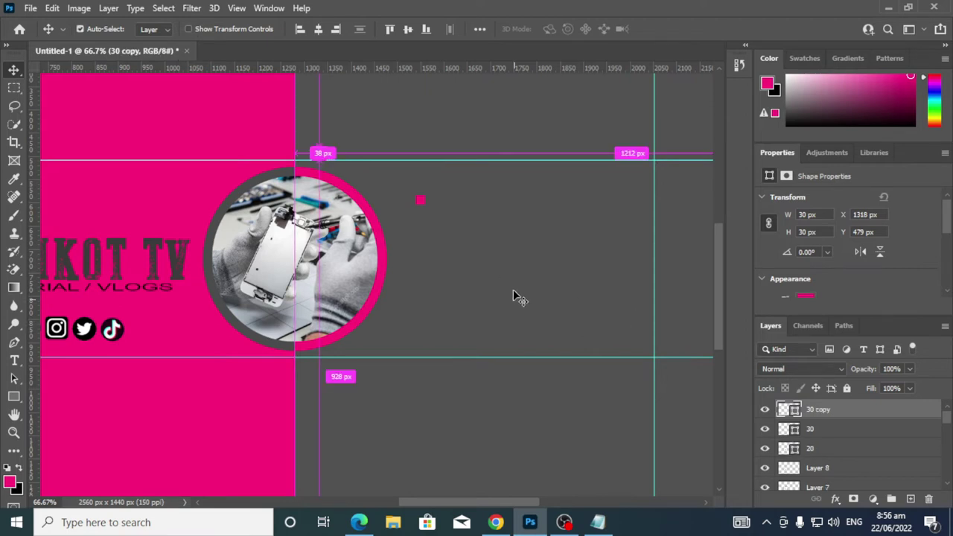
pyautogui.moveTo(319, 155); pyautogui.dragTo(359, 172)
pyautogui.press('ctrl')
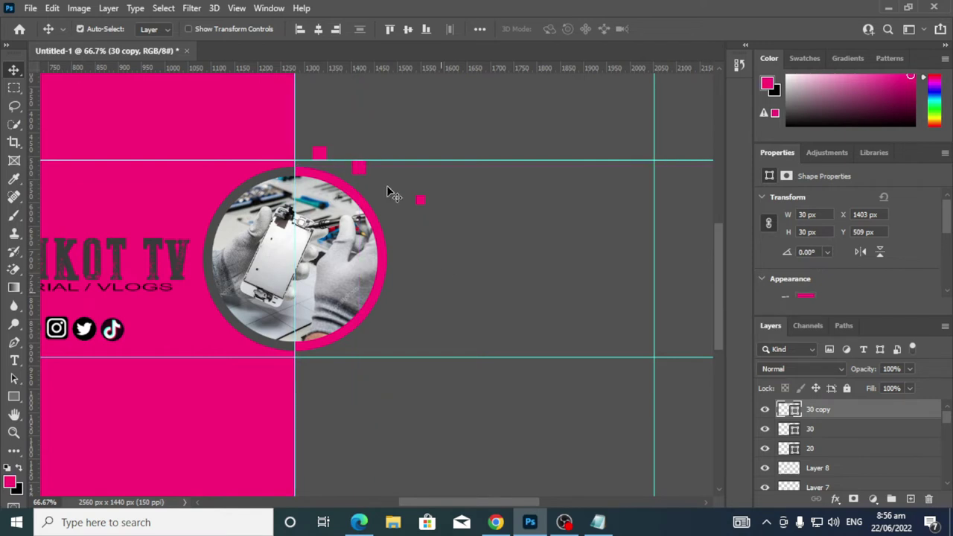
pyautogui.moveTo(365, 175)
pyautogui.mouseDown()
pyautogui.moveTo(385, 184)
pyautogui.moveTo(378, 180)
pyautogui.mouseUp()
# Duplicate the 30 px square twice more, placing the copies along the circle's lower right edge, including one at X 1443, Y 883
pyautogui.hotkey('ctrl', 'j')
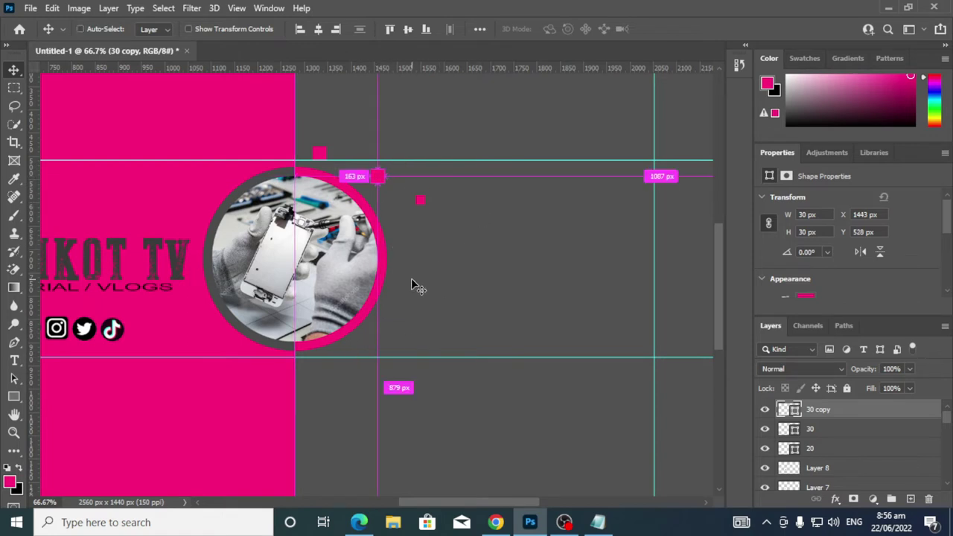
pyautogui.click(817, 417)
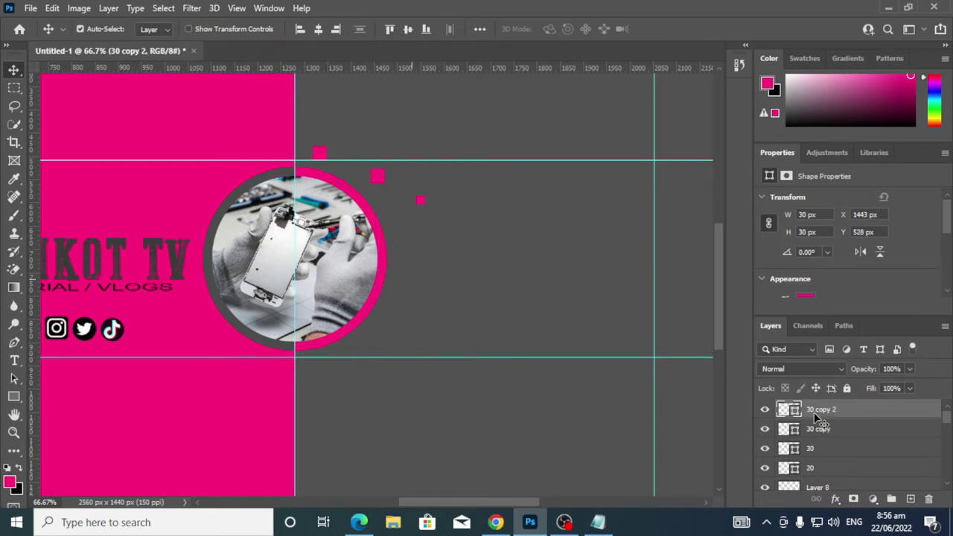
pyautogui.moveTo(377, 179); pyautogui.dragTo(316, 369)
pyautogui.hotkey('ctrl', 'j')
pyautogui.moveTo(319, 368); pyautogui.dragTo(378, 342)
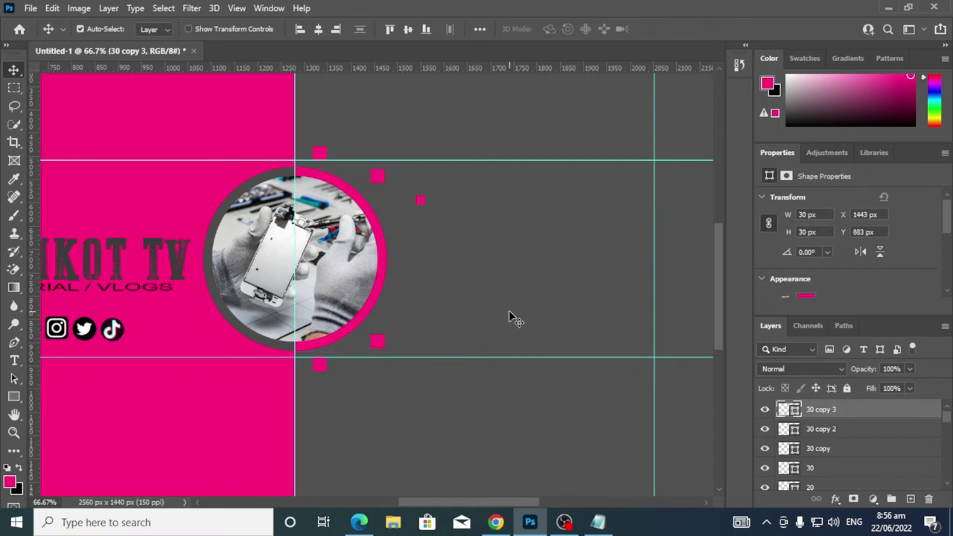
# Bring layer 20 to the top of the layer stack and duplicate it four times
pyautogui.scroll(-3, 853, 444)
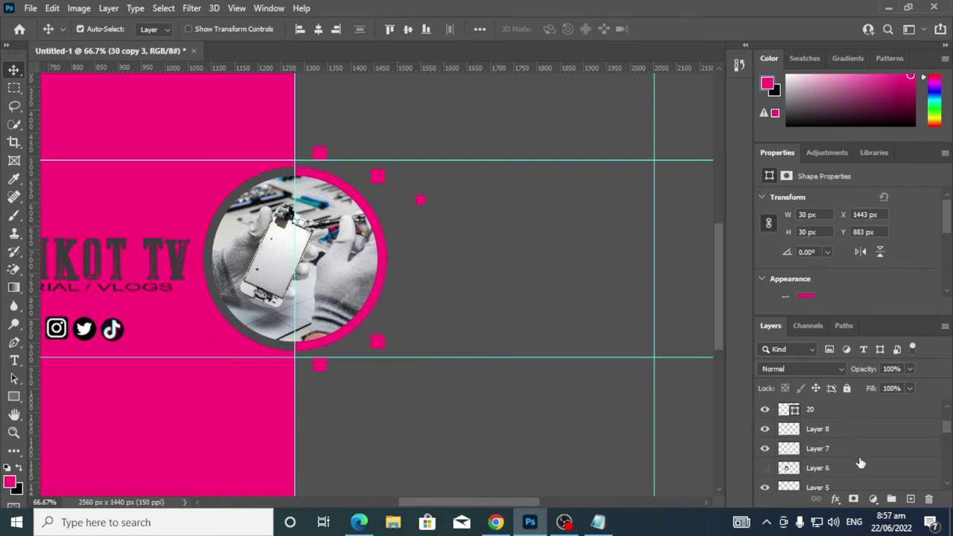
pyautogui.scroll(1, 859, 461)
pyautogui.scroll(1, 823, 452)
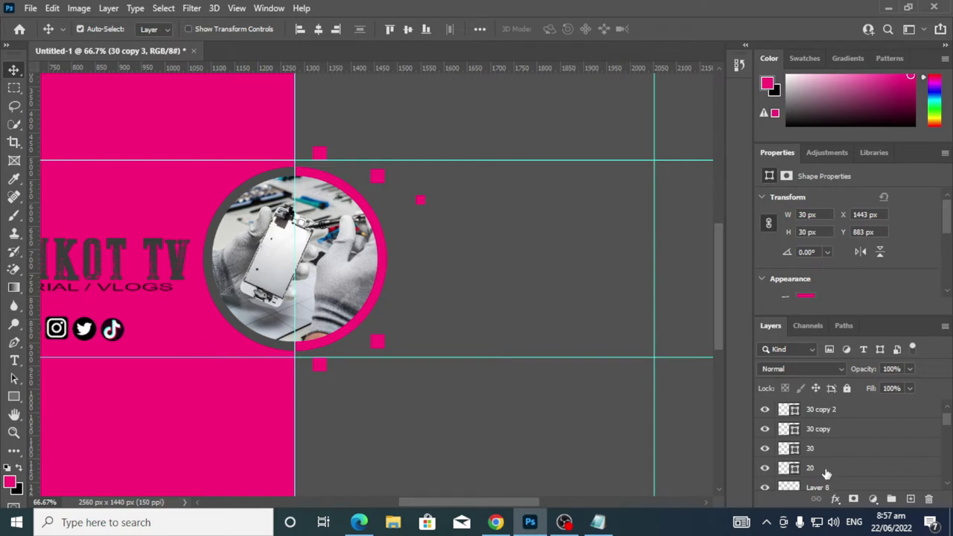
pyautogui.moveTo(827, 474); pyautogui.dragTo(833, 407)
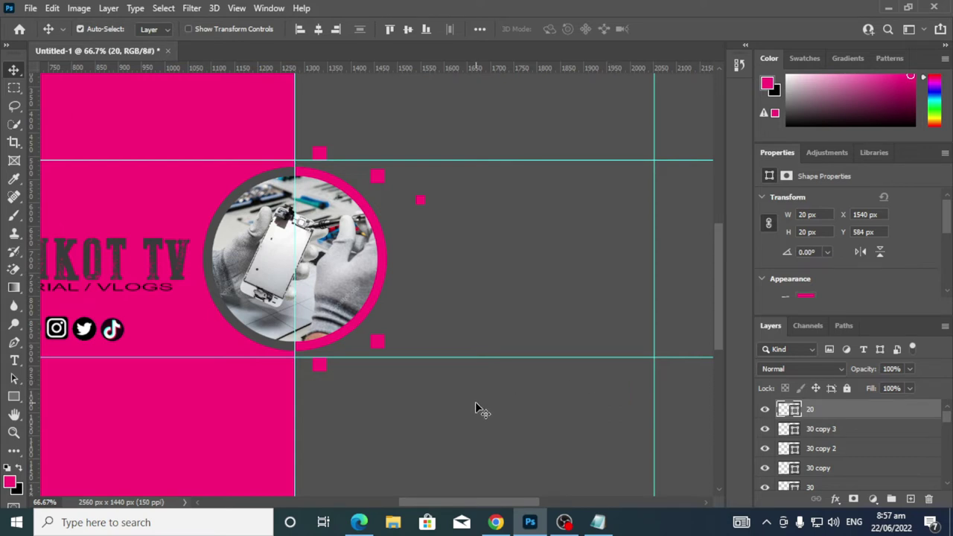
pyautogui.press('ctrl')
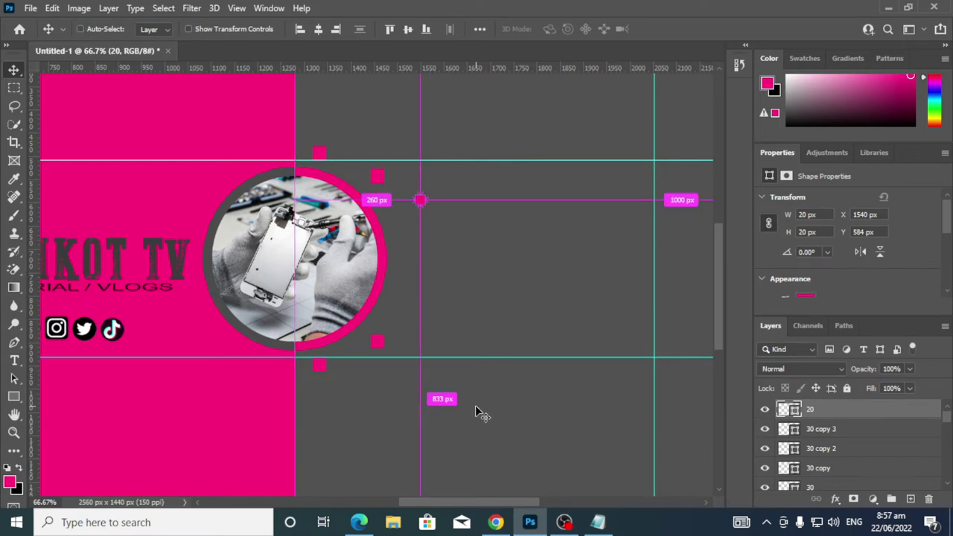
pyautogui.hotkey('ctrl', 'j')
pyautogui.hotkey('ctrl', 'j')
pyautogui.hotkey('ctrl', 'j')
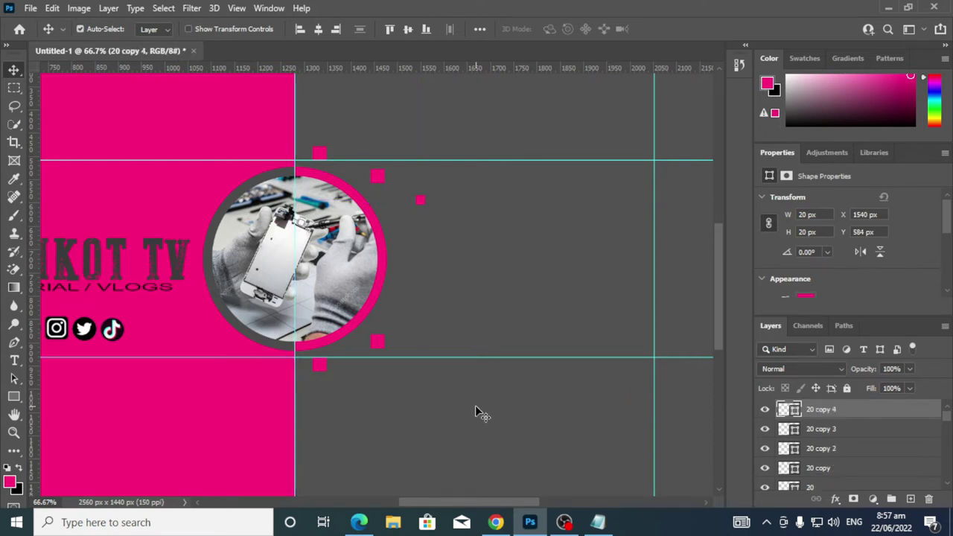
# Place three 20 px square copies around the circle's right side, at about X 1391, Y 518; X 1391, Y 909; and X 1540, Y 863
pyautogui.moveTo(424, 207); pyautogui.dragTo(357, 174)
pyautogui.moveTo(420, 203); pyautogui.dragTo(350, 348)
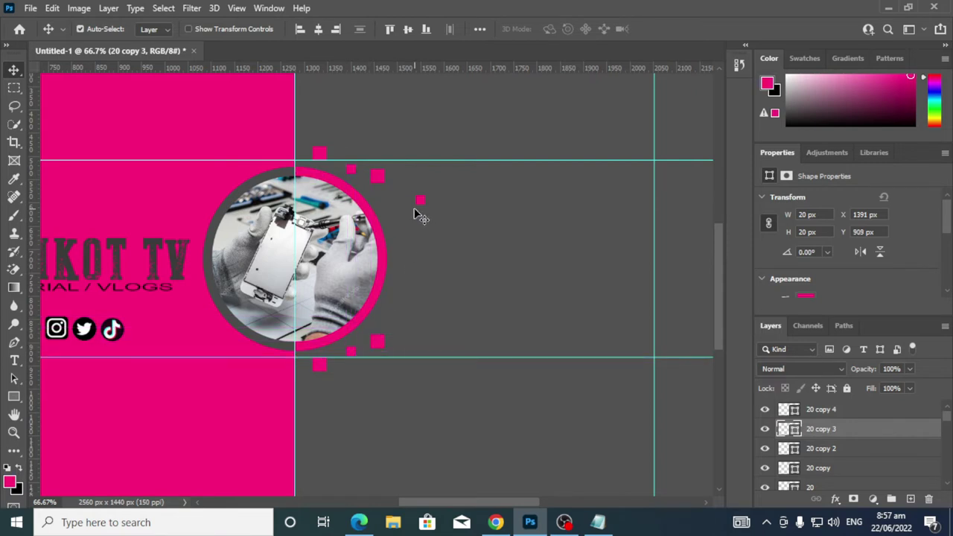
pyautogui.moveTo(421, 203); pyautogui.dragTo(420, 337)
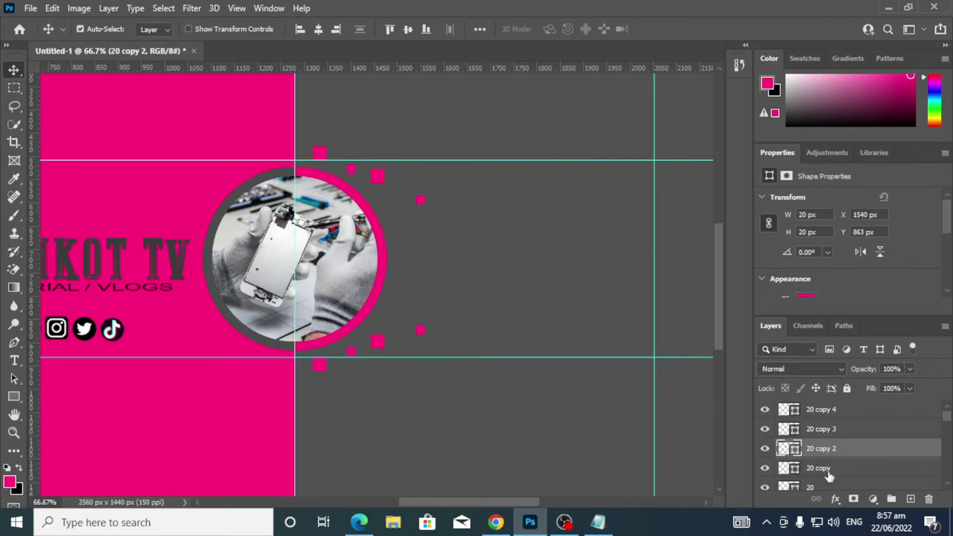
# Group the four 30 px square layers, from 30 copy 3 down to 30
pyautogui.scroll(-3, 833, 442)
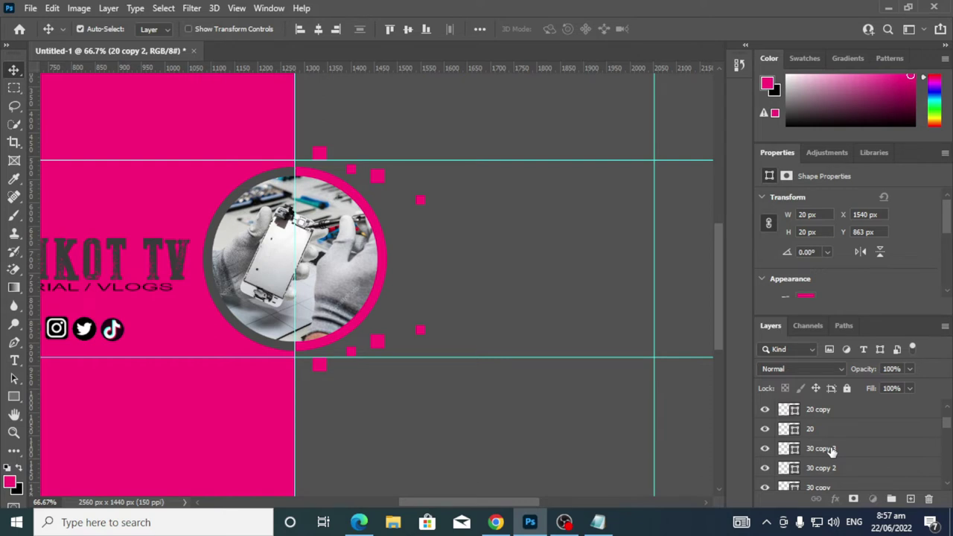
pyautogui.click(829, 450)
pyautogui.scroll(3, 888, 439)
pyautogui.scroll(-2, 864, 432)
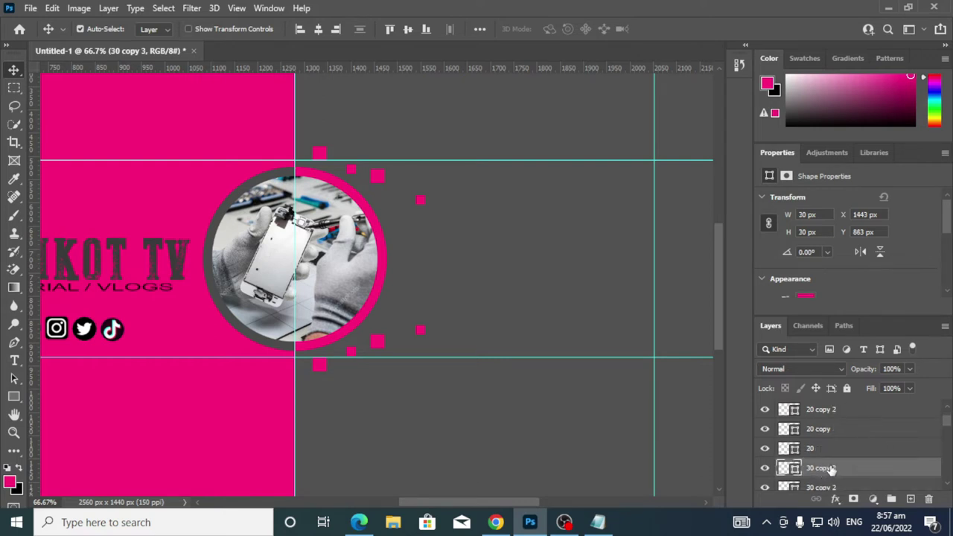
pyautogui.scroll(-3, 834, 458)
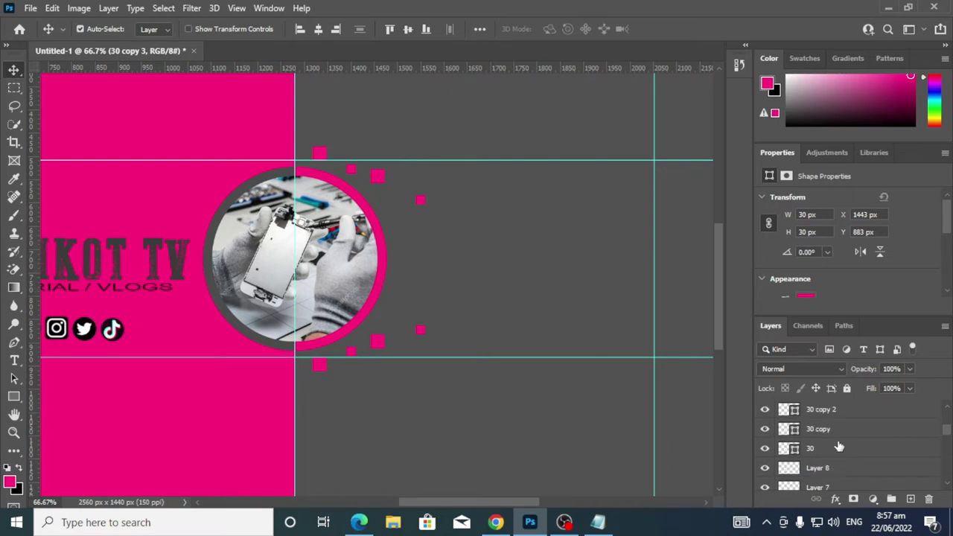
pyautogui.scroll(2, 839, 446)
pyautogui.click(836, 445)
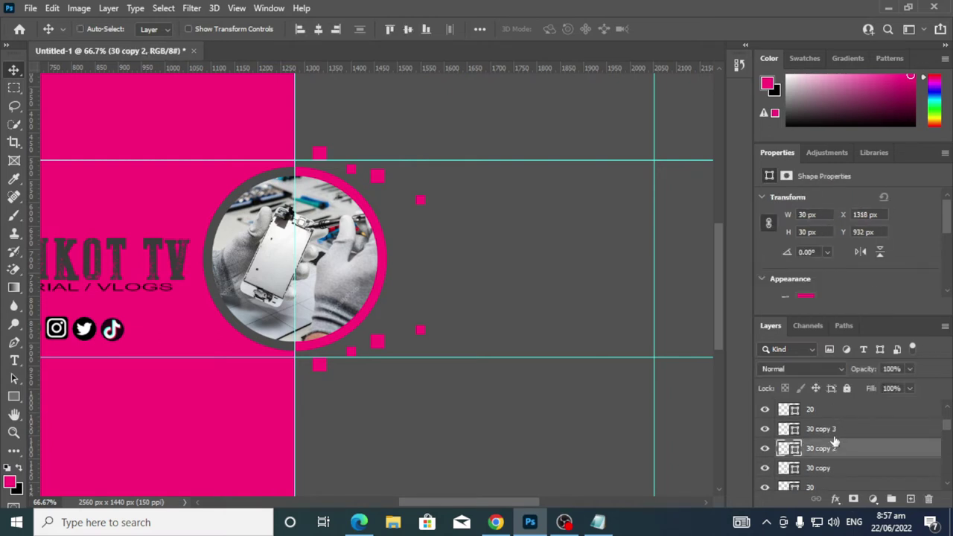
pyautogui.keyDown('shift'); pyautogui.click(833, 461); pyautogui.keyUp('shift')
pyautogui.scroll(-2, 840, 457)
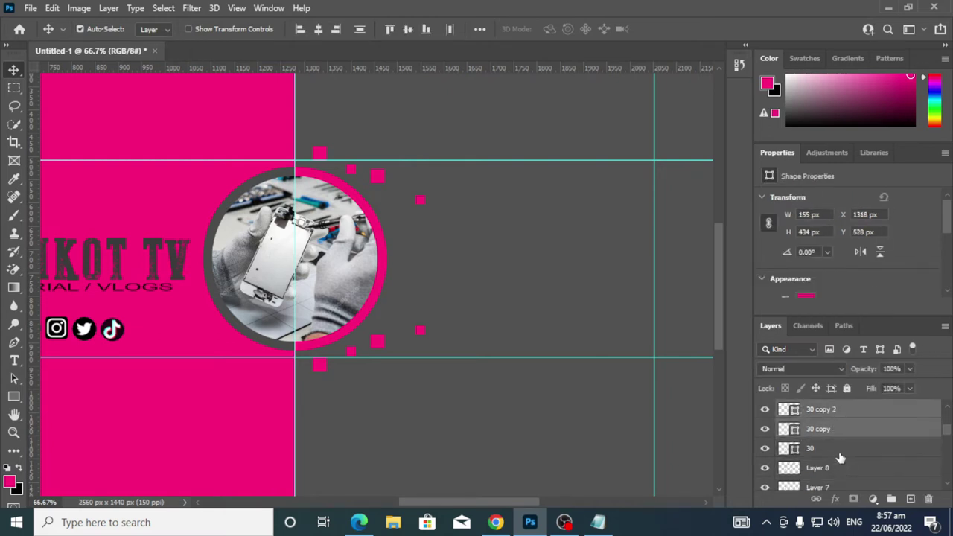
pyautogui.keyDown('shift'); pyautogui.click(836, 450); pyautogui.keyUp('shift')
pyautogui.click(891, 499)
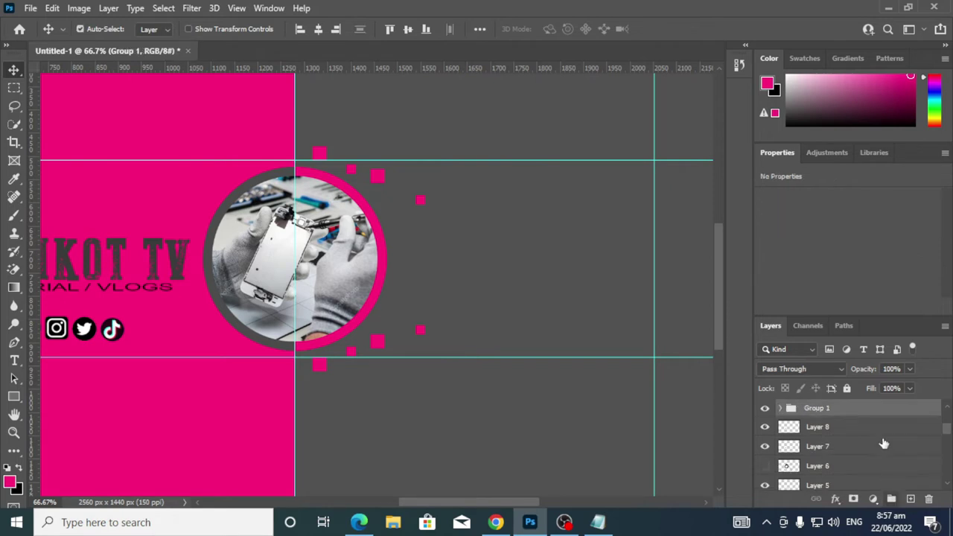
# Rename the new group of 30 px squares as 30
pyautogui.scroll(3, 884, 444)
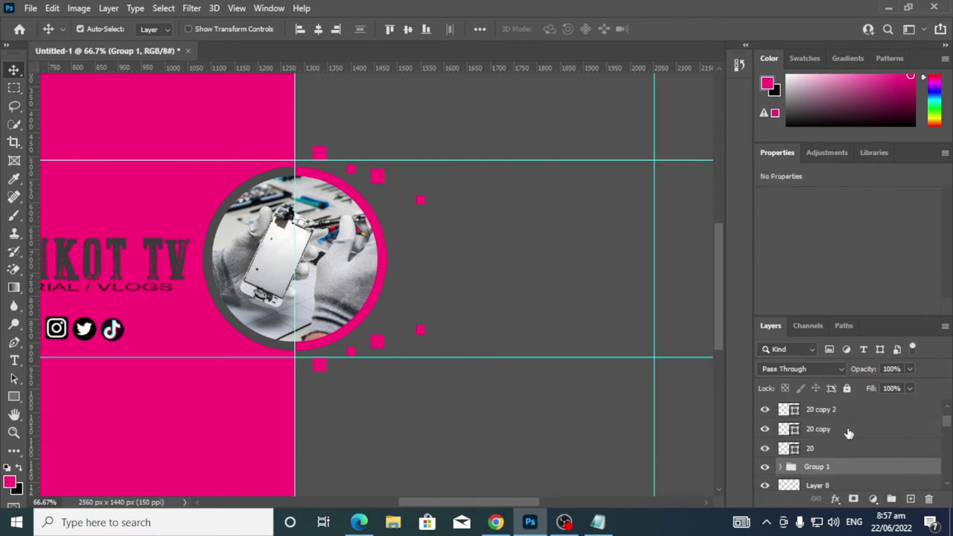
pyautogui.doubleClick(816, 467)
pyautogui.write('30')
# Group the 20 px square layers, from 20 copy 4 down to 20
pyautogui.click(812, 435)
pyautogui.scroll(2, 824, 440)
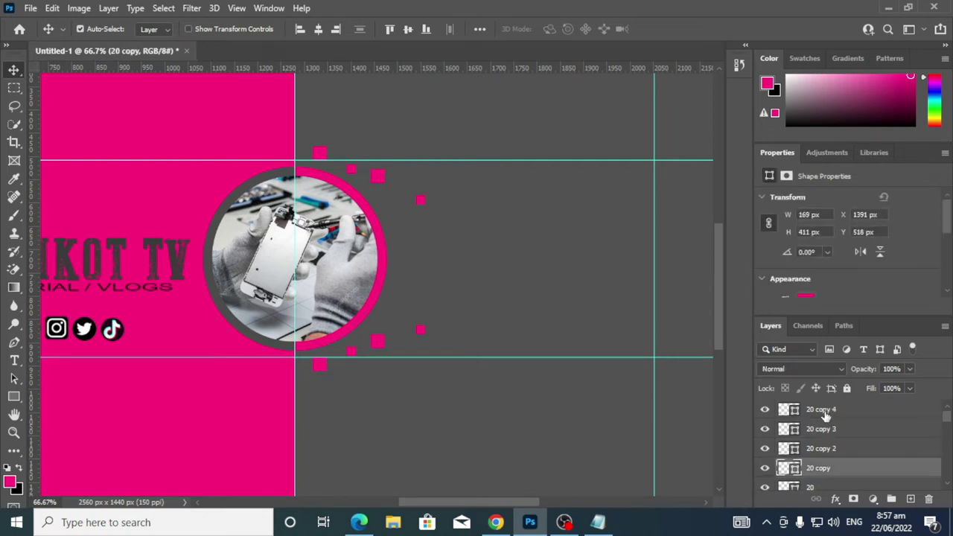
pyautogui.keyDown('shift'); pyautogui.click(825, 416); pyautogui.keyUp('shift')
pyautogui.click(827, 485)
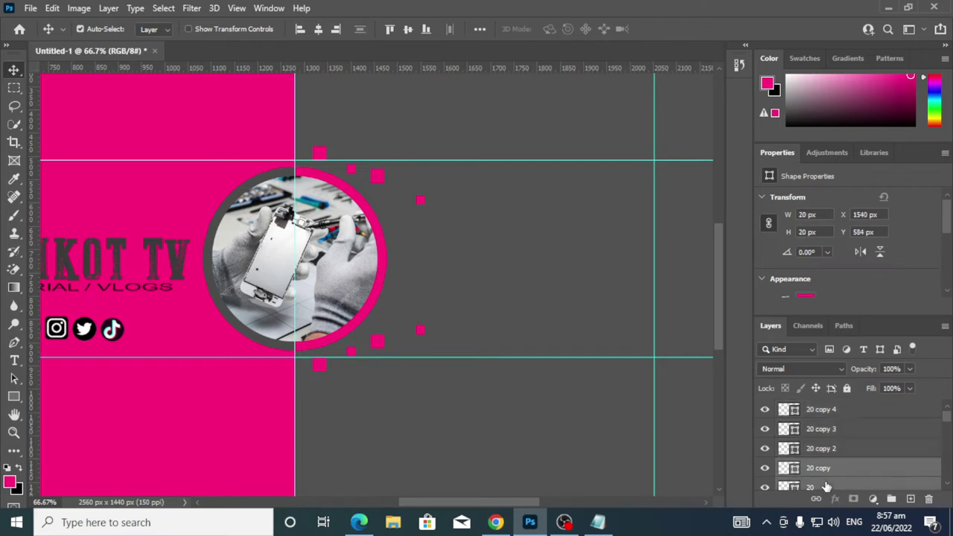
pyautogui.hotkey('ctrl', 'z')
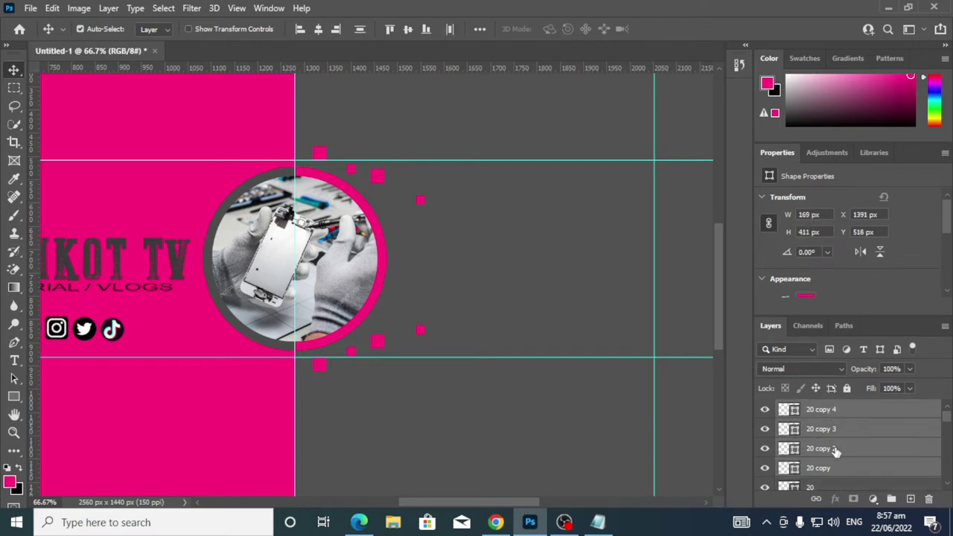
pyautogui.keyDown('ctrl'); pyautogui.click(828, 485); pyautogui.keyUp('ctrl')
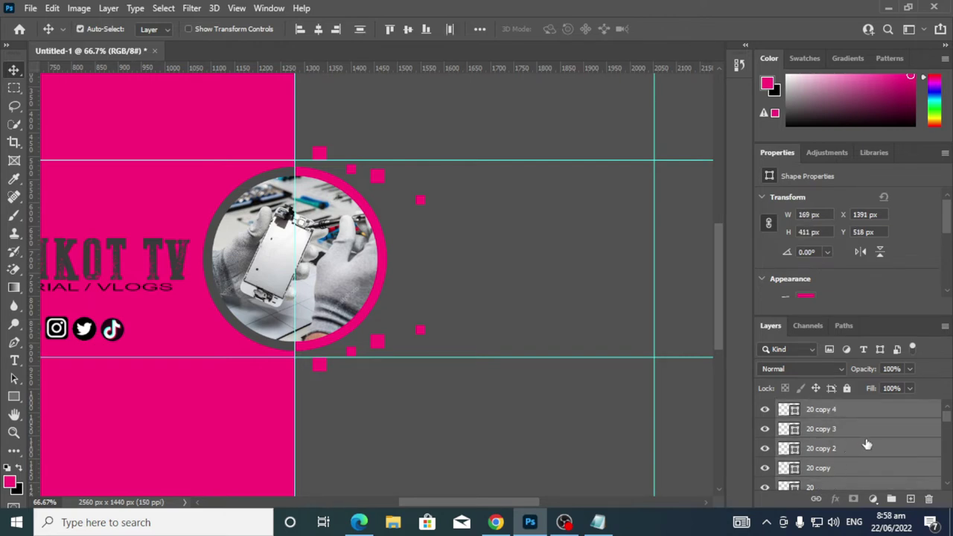
pyautogui.scroll(-1, 866, 445)
pyautogui.moveTo(855, 450); pyautogui.dragTo(892, 499)
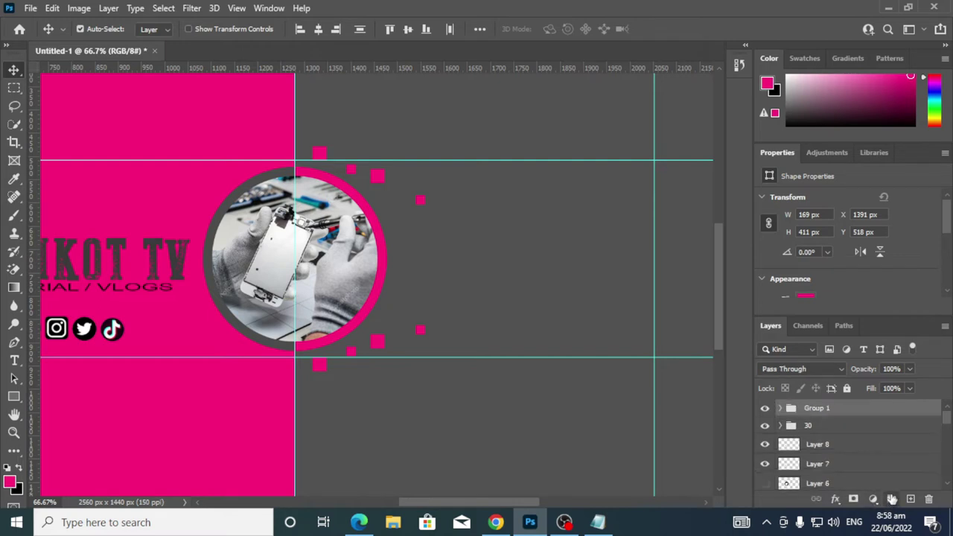
# Rename the new group of 20 px squares as 20
pyautogui.doubleClick(819, 408)
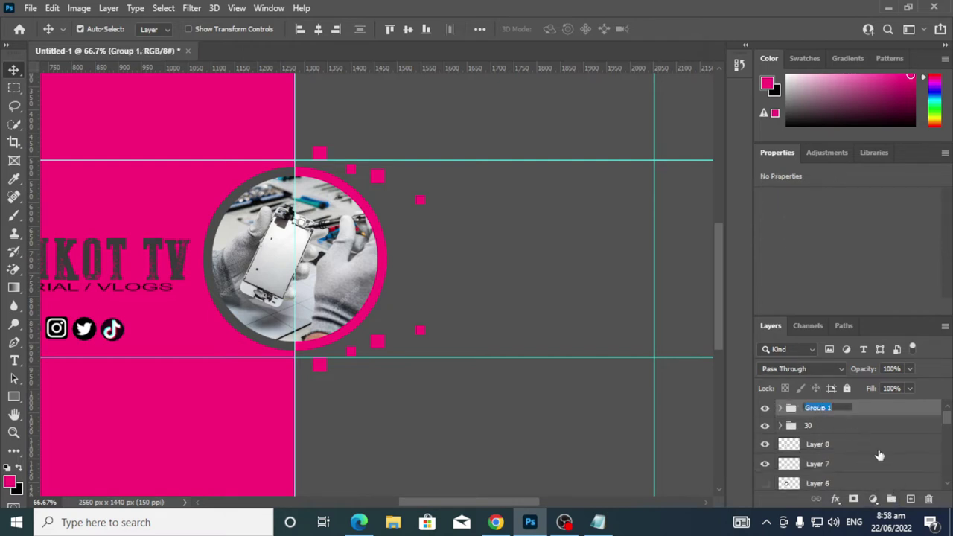
pyautogui.write('20')
pyautogui.click(855, 428)
# Duplicate layer 30 copy 3 twice inside group 30 and move one copy to the right of the circle
pyautogui.click(780, 426)
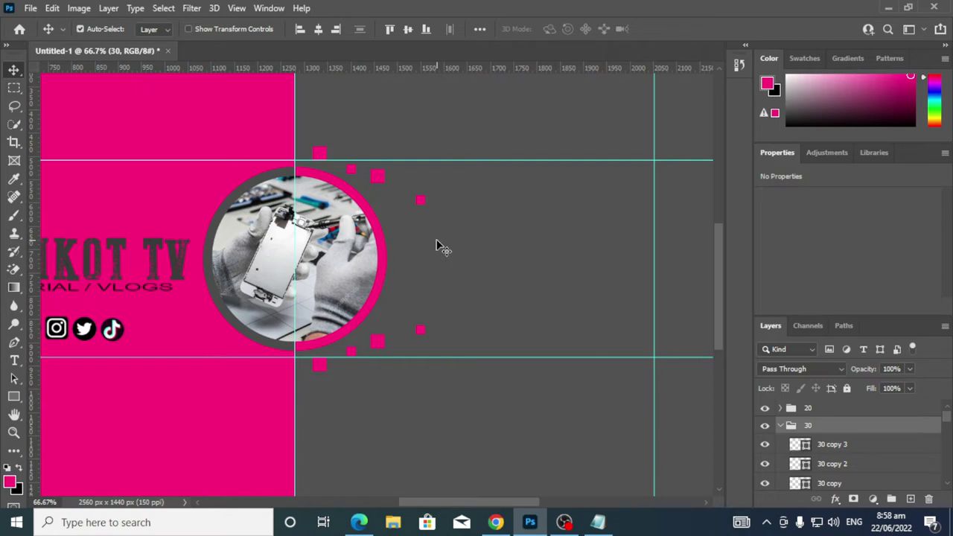
pyautogui.click(828, 446)
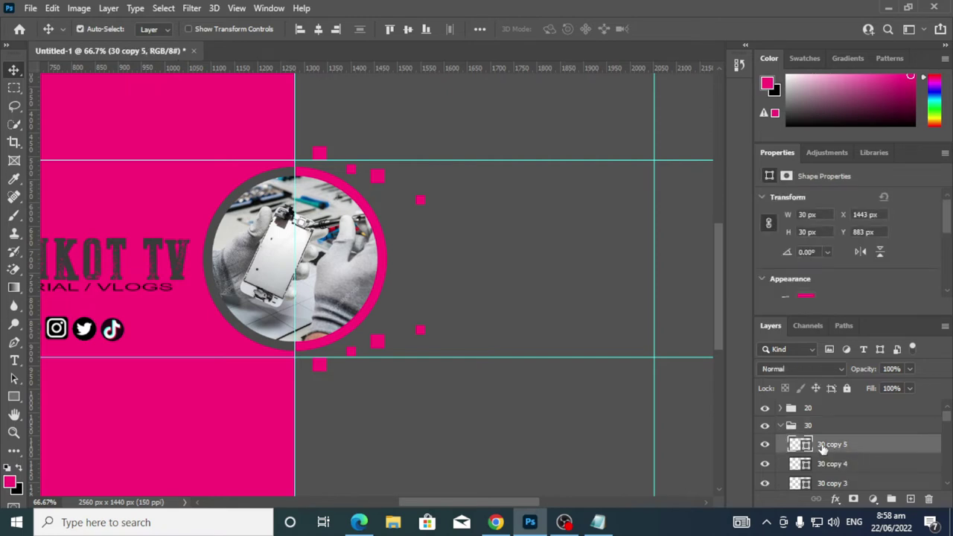
pyautogui.click(765, 444)
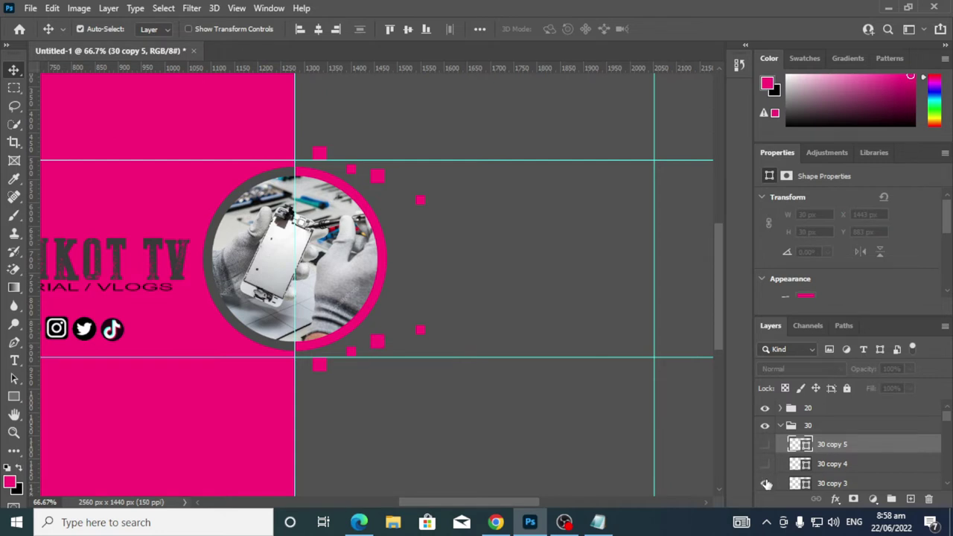
pyautogui.click(767, 484)
pyautogui.click(765, 464)
pyautogui.moveTo(379, 348); pyautogui.dragTo(421, 295)
pyautogui.moveTo(379, 345); pyautogui.dragTo(414, 276)
pyautogui.press('ctrl')
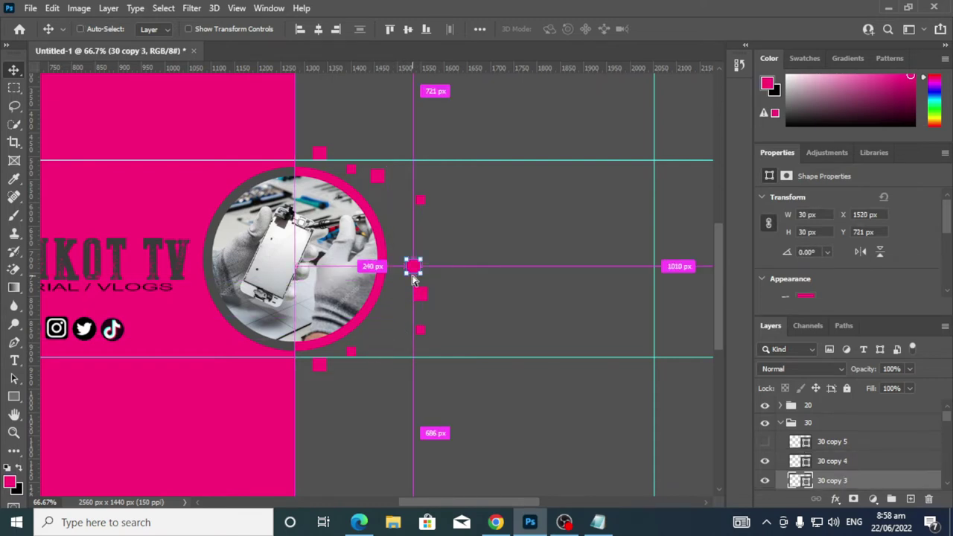
pyautogui.hotkey('ctrl', 'z')
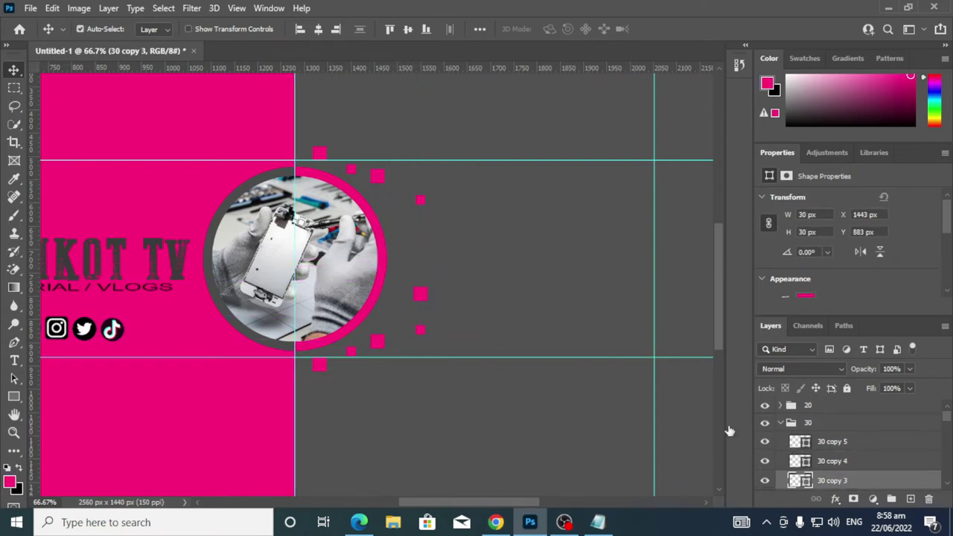
# Move the 30 copy 5 square to the right of the circle's upper half, and shift 30 copy 4 to X 1510, Y 773
pyautogui.click(834, 444)
pyautogui.moveTo(382, 347); pyautogui.dragTo(412, 236)
pyautogui.moveTo(422, 297)
pyautogui.mouseDown()
pyautogui.moveTo(414, 283)
pyautogui.moveTo(409, 291)
pyautogui.mouseUp()
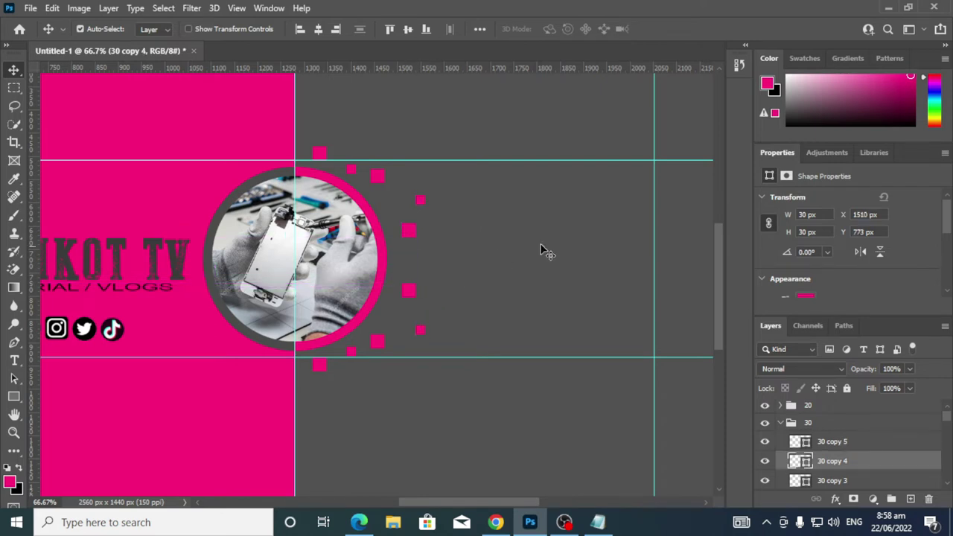
pyautogui.click(539, 257)
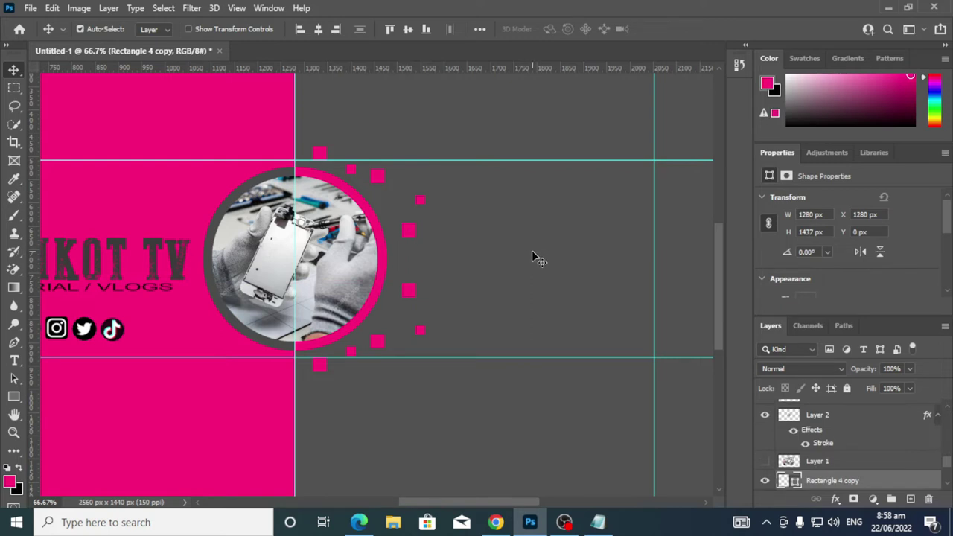
pyautogui.scroll(3, 789, 440)
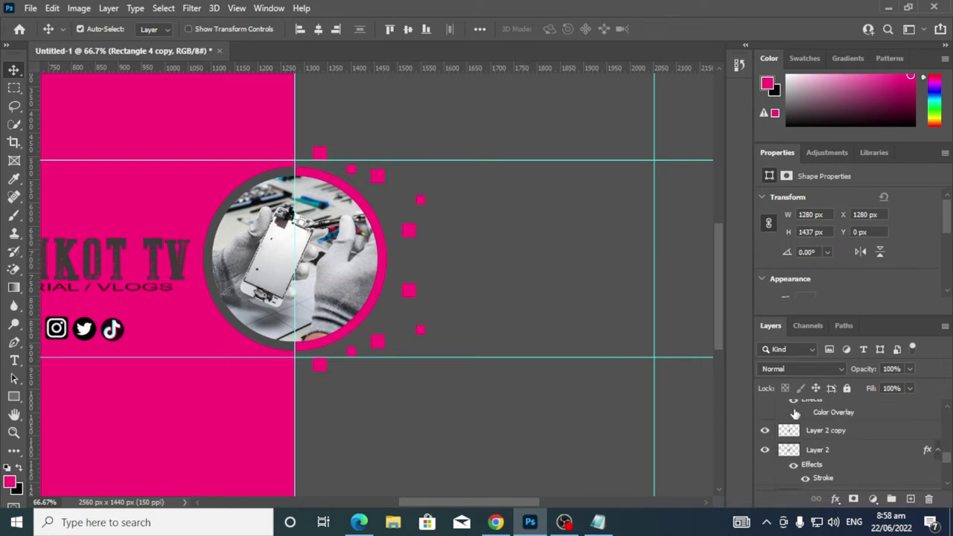
# Duplicate layer 20 copy 4 four times inside group 20
pyautogui.scroll(5, 804, 421)
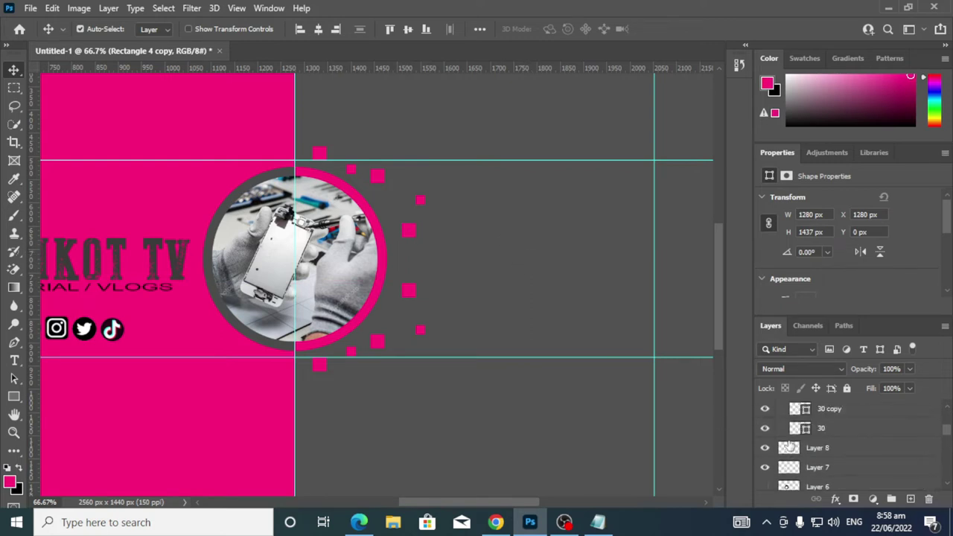
pyautogui.scroll(2, 794, 445)
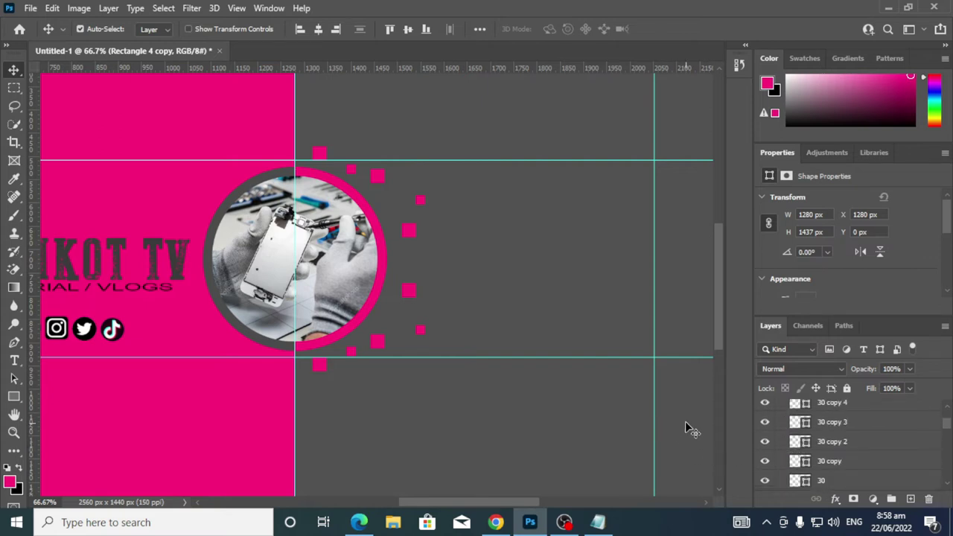
pyautogui.scroll(3, 778, 421)
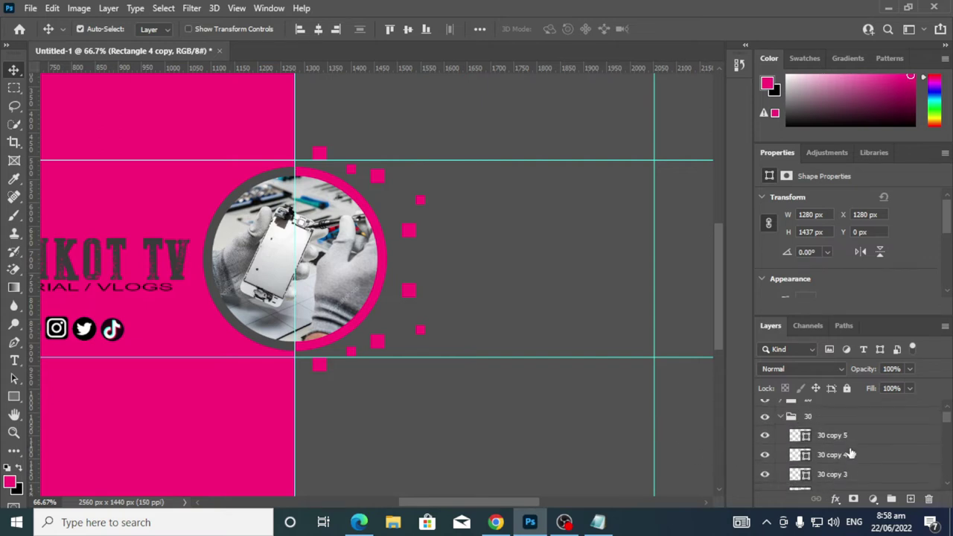
pyautogui.click(782, 425)
pyautogui.click(780, 408)
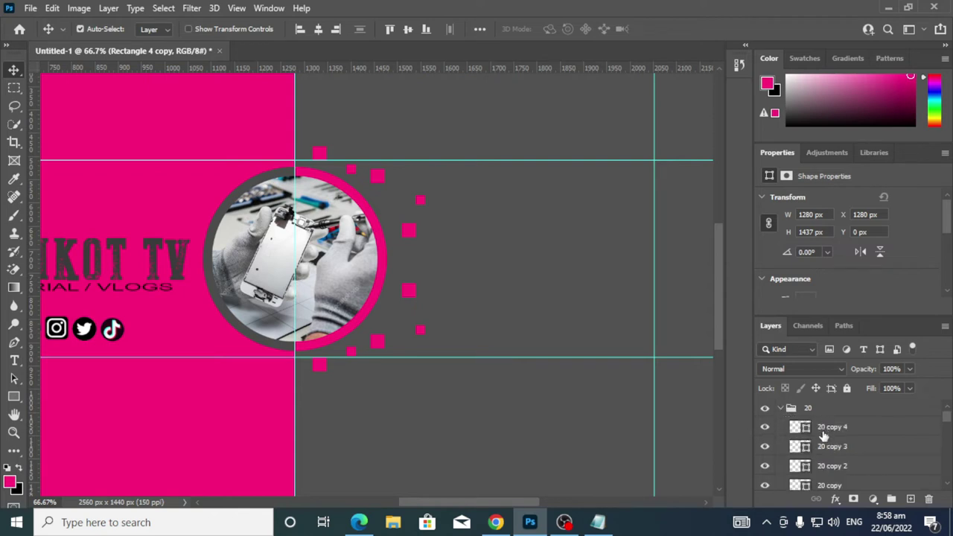
pyautogui.click(835, 428)
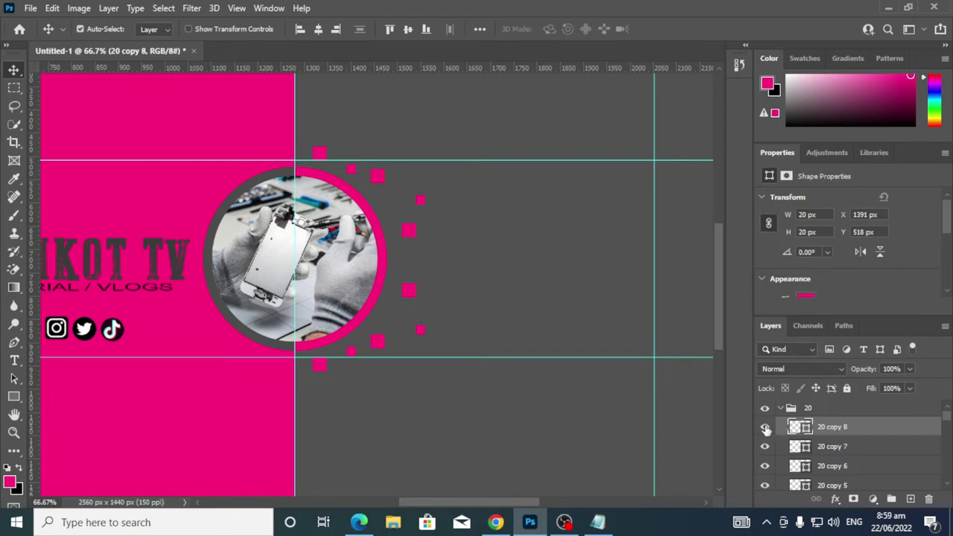
# Hide the stacked duplicates of the 20 px square in group 20
pyautogui.scroll(-1, 853, 471)
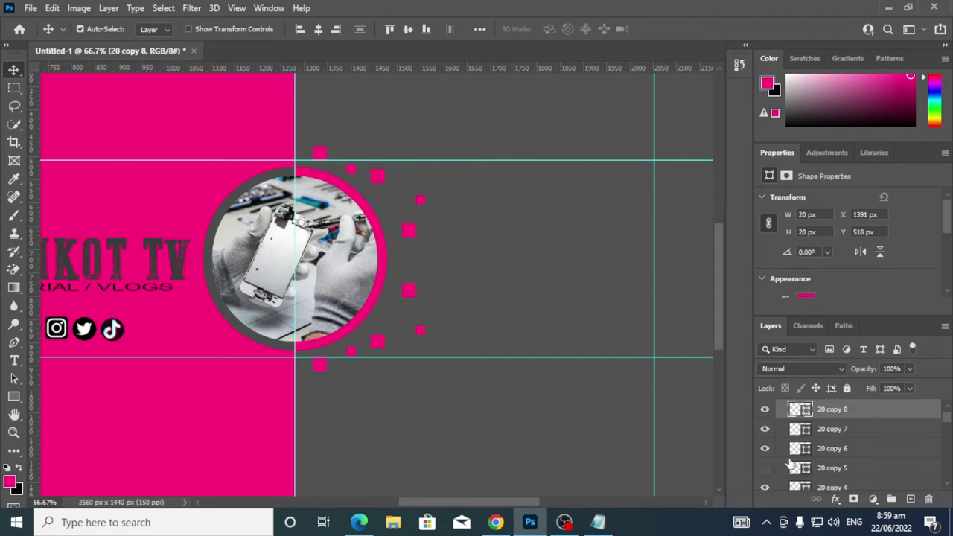
pyautogui.click(827, 449)
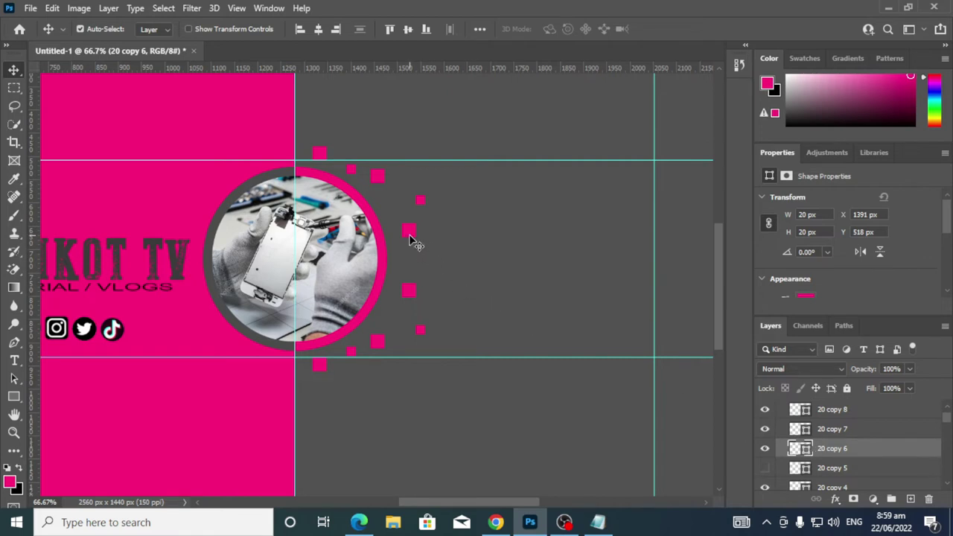
pyautogui.moveTo(766, 455)
pyautogui.mouseDown()
pyautogui.moveTo(766, 413)
pyautogui.moveTo(774, 440)
pyautogui.mouseUp()
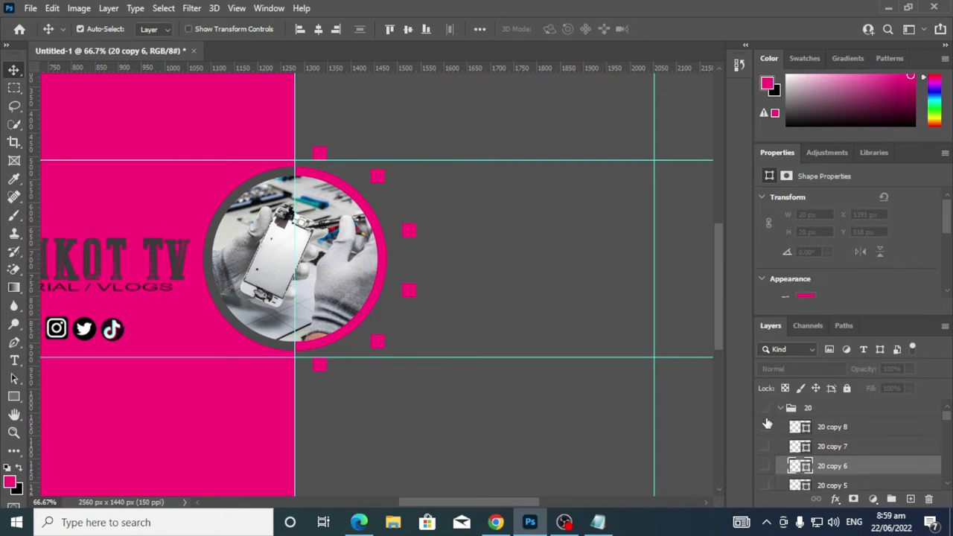
# Try moving the 20 copy 6 square to X 1592, Y 604, then undo the move and hide the layer
pyautogui.scroll(-2, 768, 425)
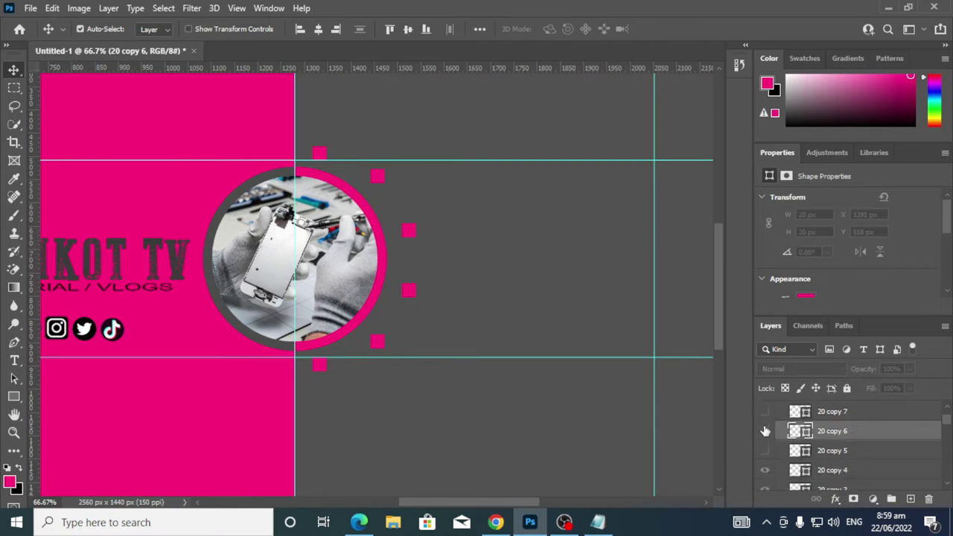
pyautogui.click(765, 431)
pyautogui.moveTo(351, 170); pyautogui.dragTo(462, 230)
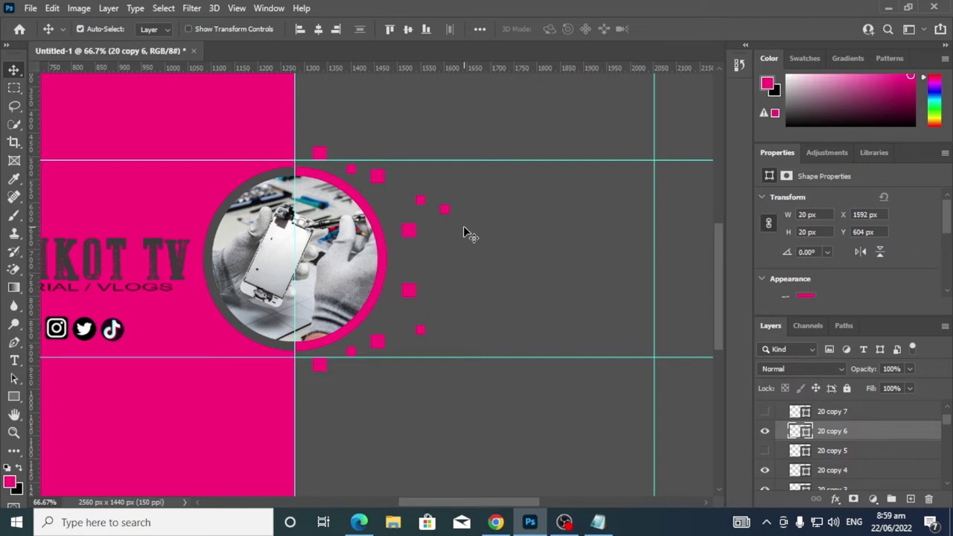
pyautogui.hotkey('ctrl', 'z')
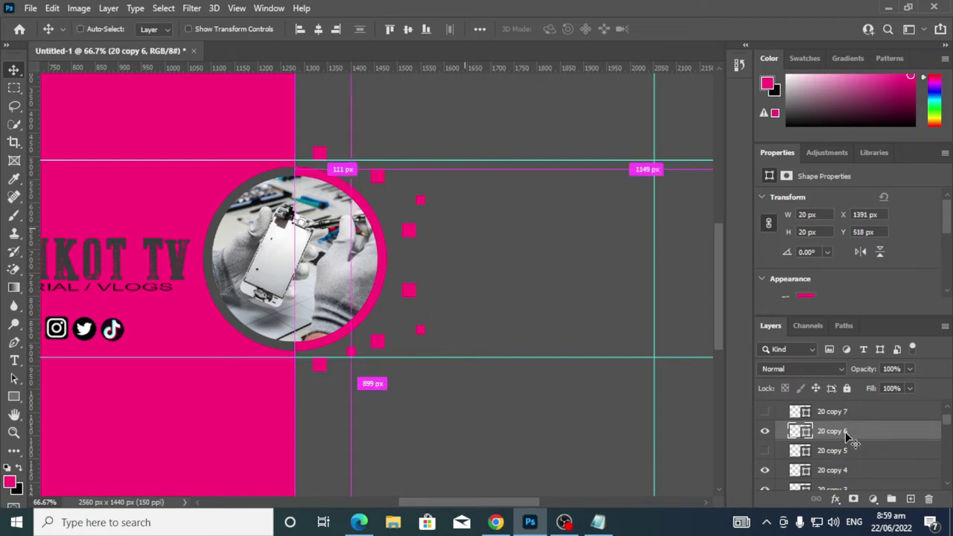
pyautogui.click(765, 433)
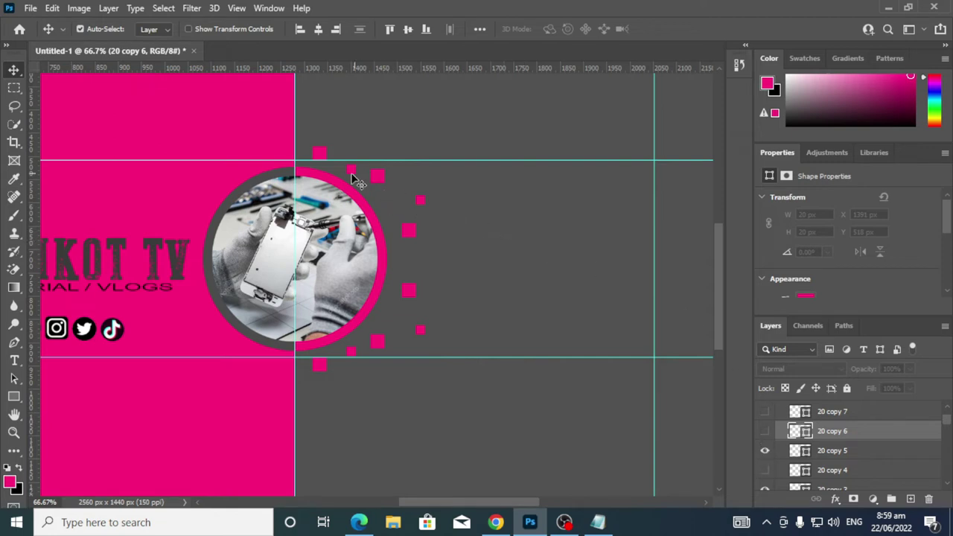
# Move the 20 copy 5 square to about X 1560, Y 711 and the 20 copy 6 square to about X 1617, Y 649
pyautogui.moveTo(351, 172); pyautogui.dragTo(432, 263)
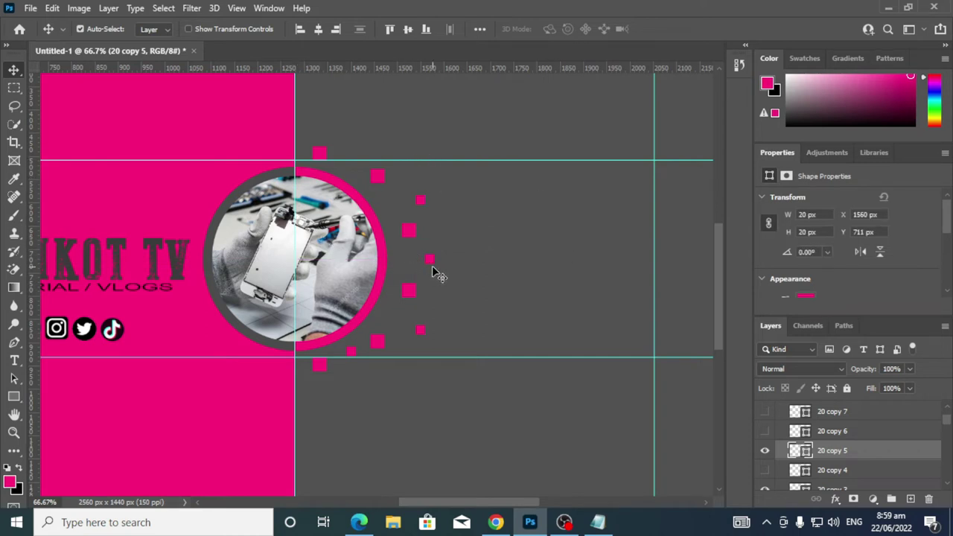
pyautogui.click(765, 432)
pyautogui.moveTo(355, 173); pyautogui.dragTo(457, 232)
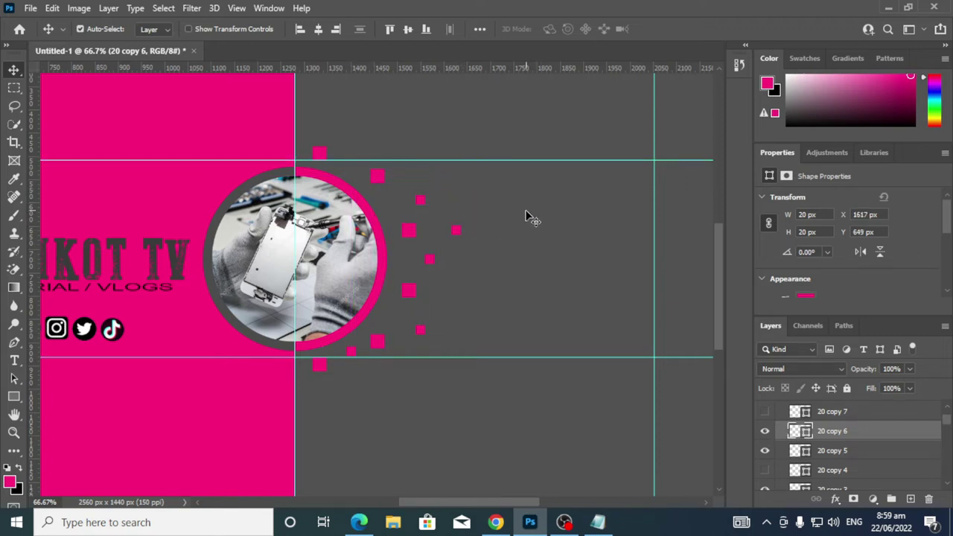
# Show the 20 copy 7 and 20 copy 8 squares and move them to about X 1540, Y 499 and X 1607, Y 874
pyautogui.click(765, 412)
pyautogui.moveTo(352, 174); pyautogui.dragTo(420, 160)
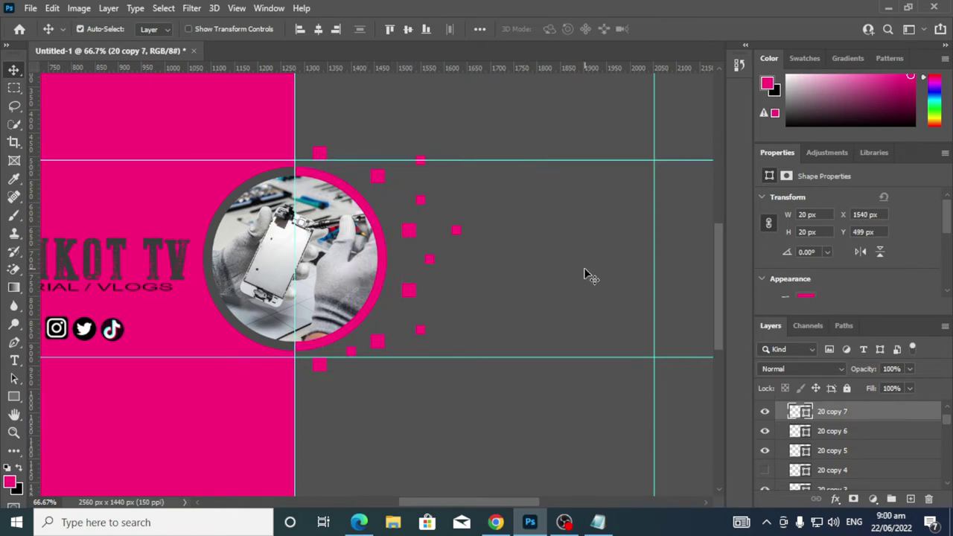
pyautogui.scroll(1, 820, 429)
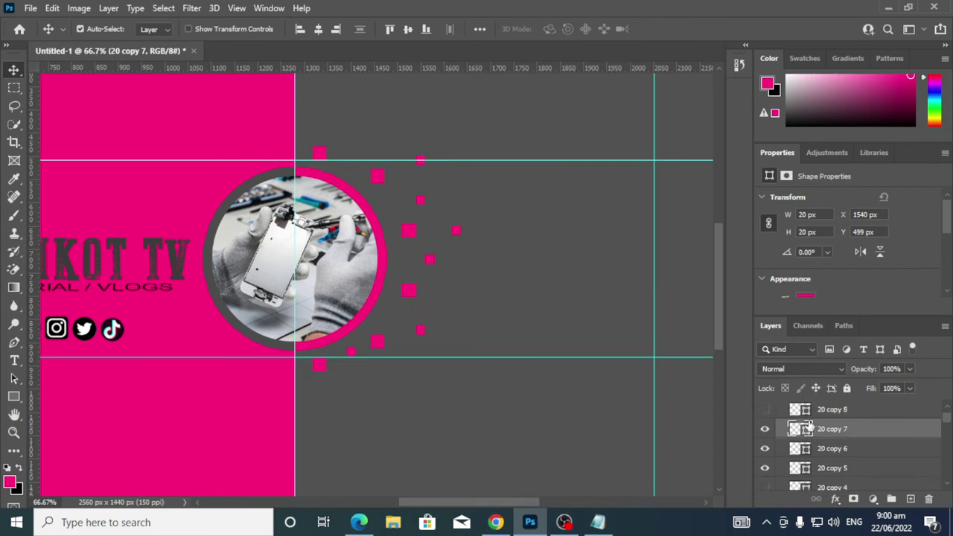
pyautogui.click(765, 410)
pyautogui.moveTo(355, 173); pyautogui.dragTo(456, 340)
pyautogui.scroll(1, 795, 423)
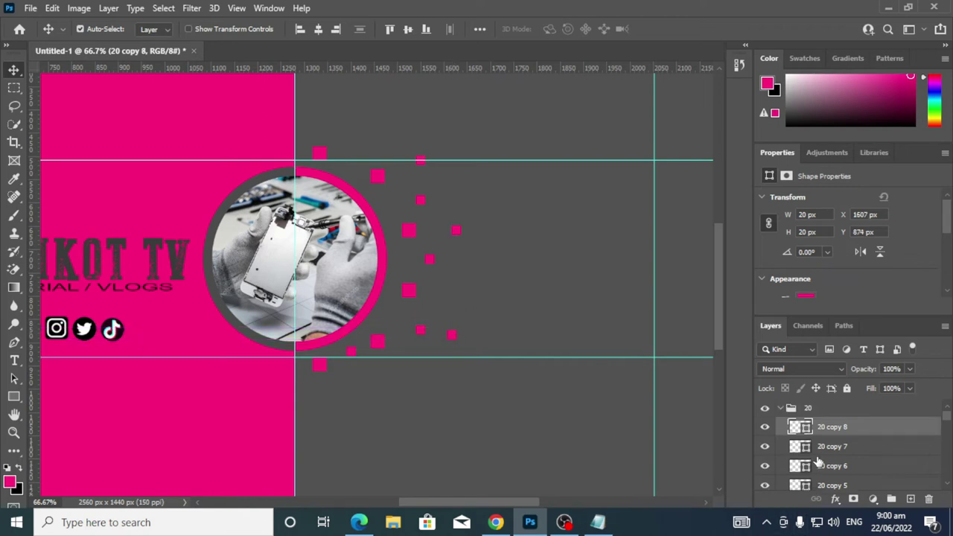
pyautogui.click(779, 409)
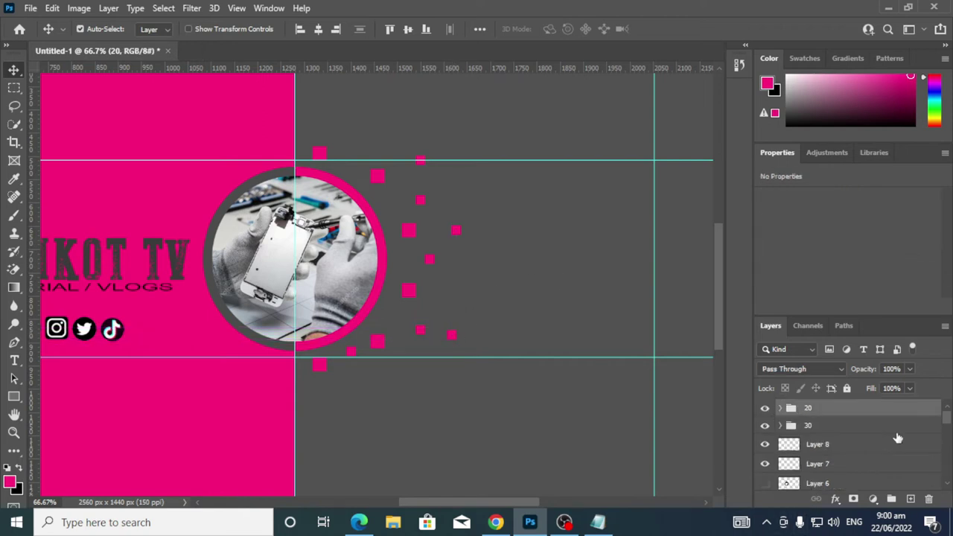
# Duplicate layer 30 copy 5 twice inside group 30
pyautogui.click(826, 445)
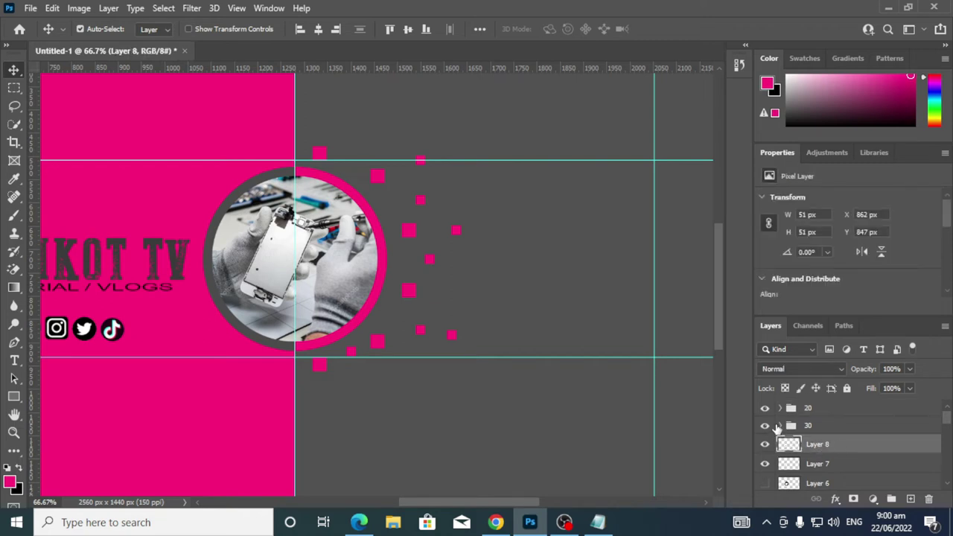
pyautogui.click(779, 426)
pyautogui.click(827, 445)
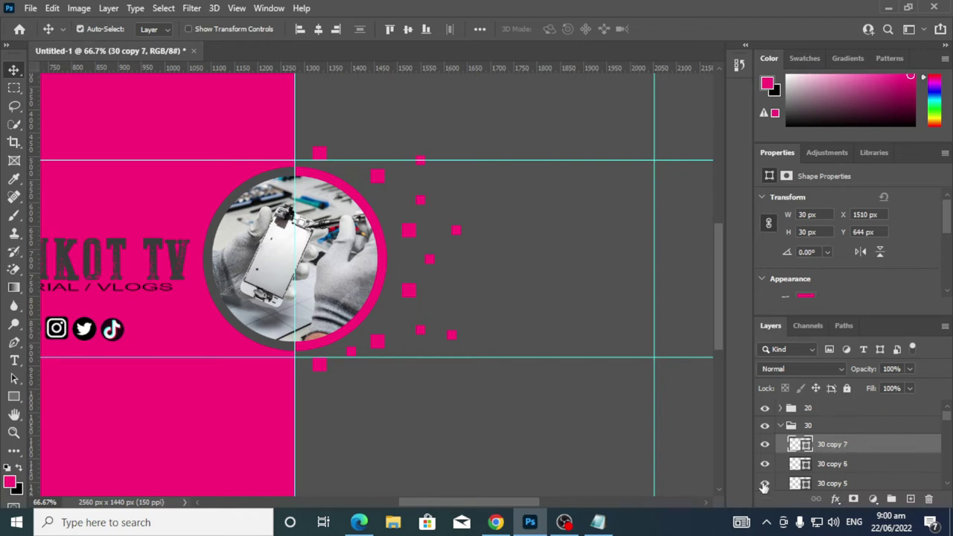
# With 30 copy 7 hidden, move the 30 copy 6 square farther up and right, and 30 copy 5 to about X 1617, Y 775
pyautogui.moveTo(768, 487); pyautogui.dragTo(765, 445)
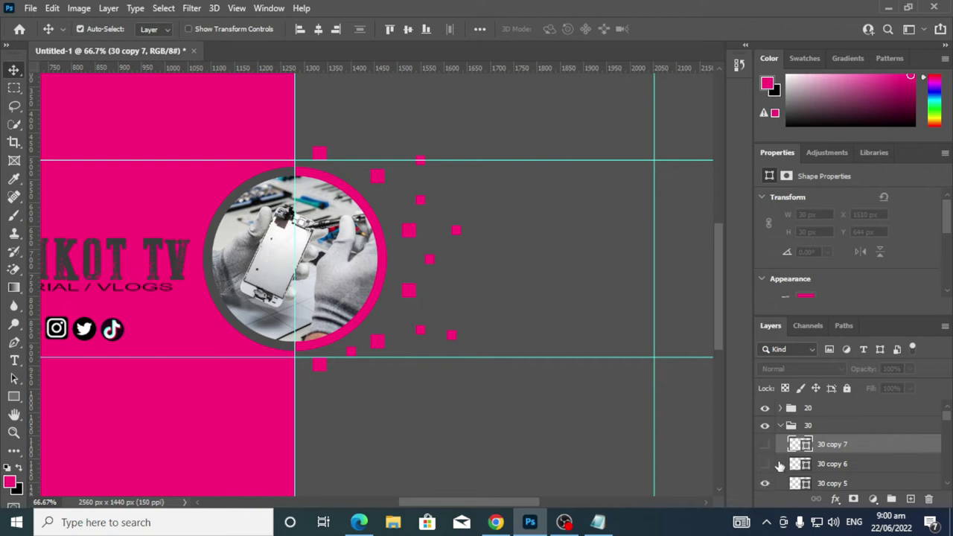
pyautogui.click(766, 464)
pyautogui.click(850, 465)
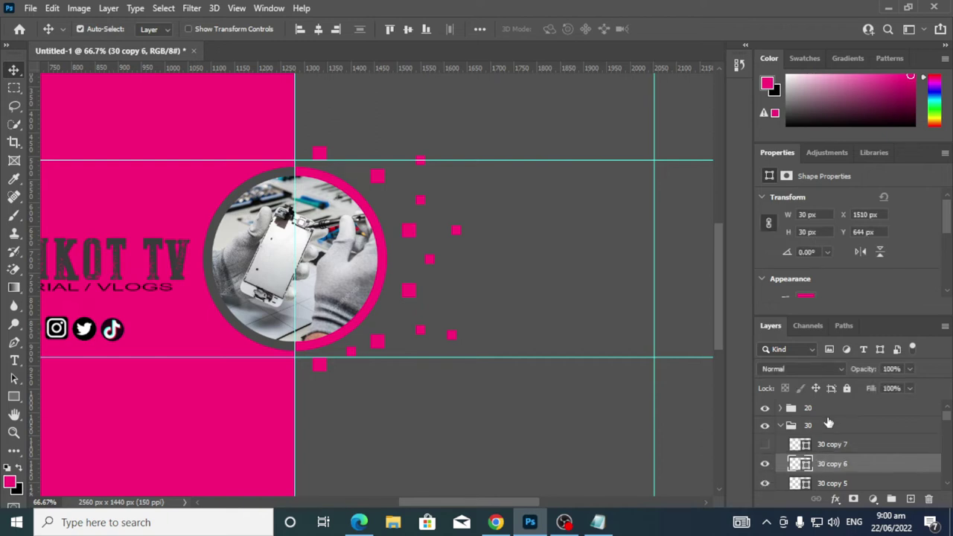
pyautogui.moveTo(411, 234); pyautogui.dragTo(455, 190)
pyautogui.moveTo(417, 243); pyautogui.dragTo(460, 299)
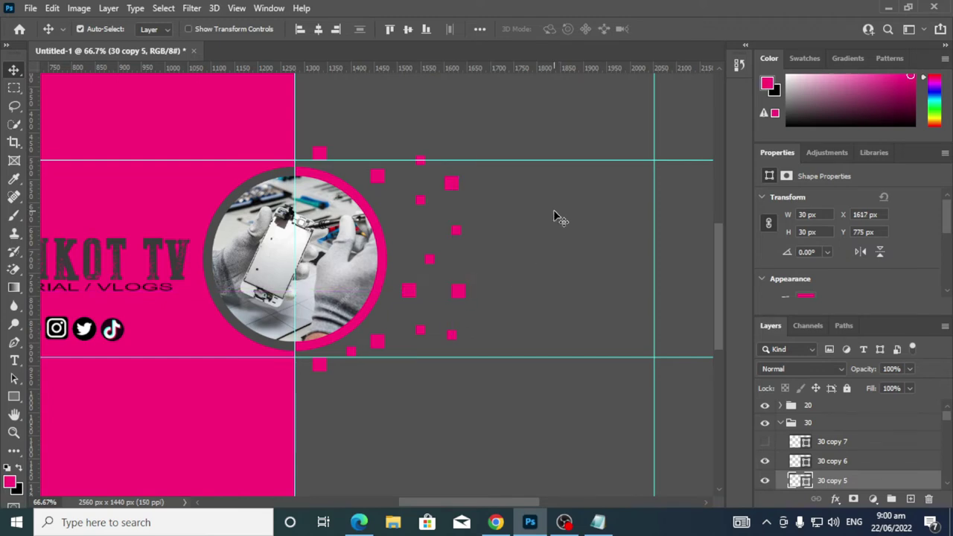
# Switch to Chrome and search Google Images for "YOUTUBE ICON png"
pyautogui.click(496, 522)
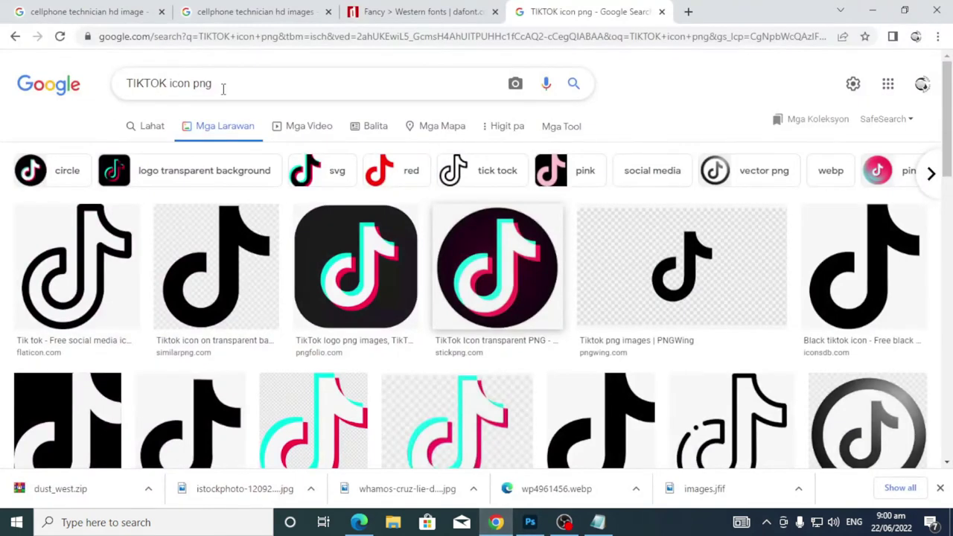
pyautogui.moveTo(192, 83); pyautogui.dragTo(112, 84)
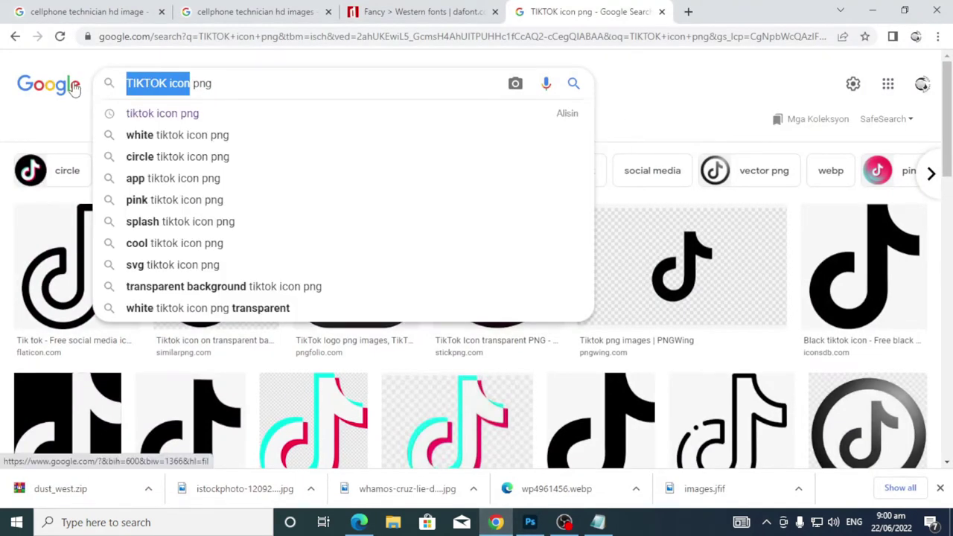
pyautogui.press('BackSpace')
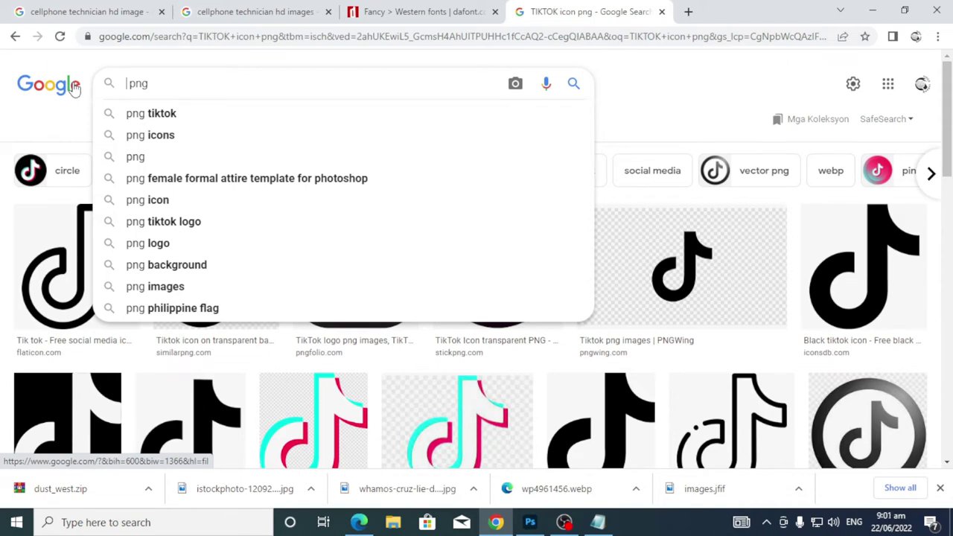
pyautogui.write('YOU ')
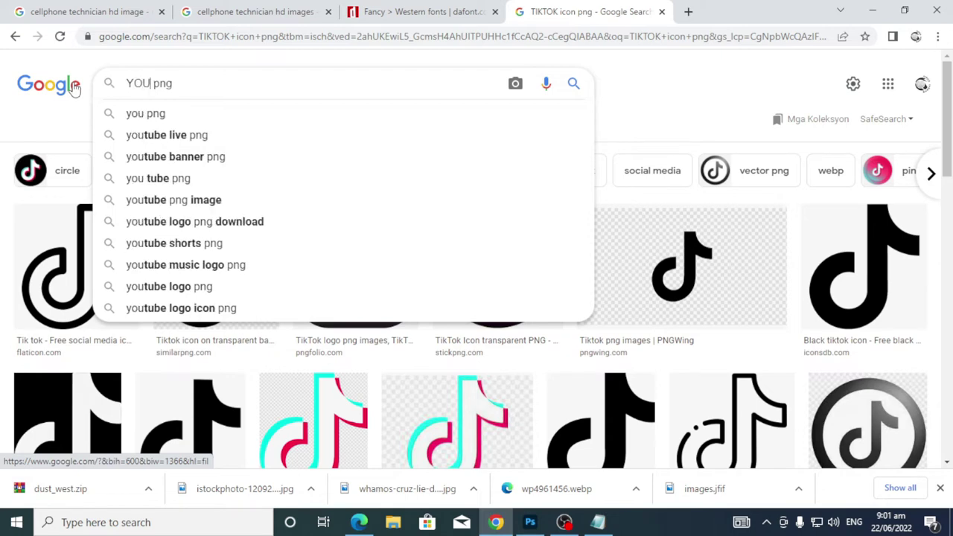
pyautogui.write('TUB')
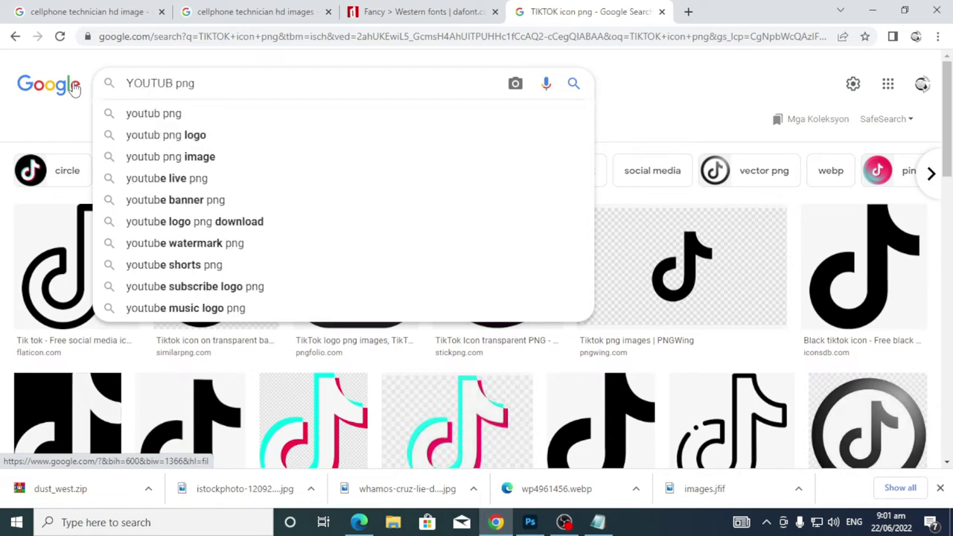
pyautogui.write('E ICON')
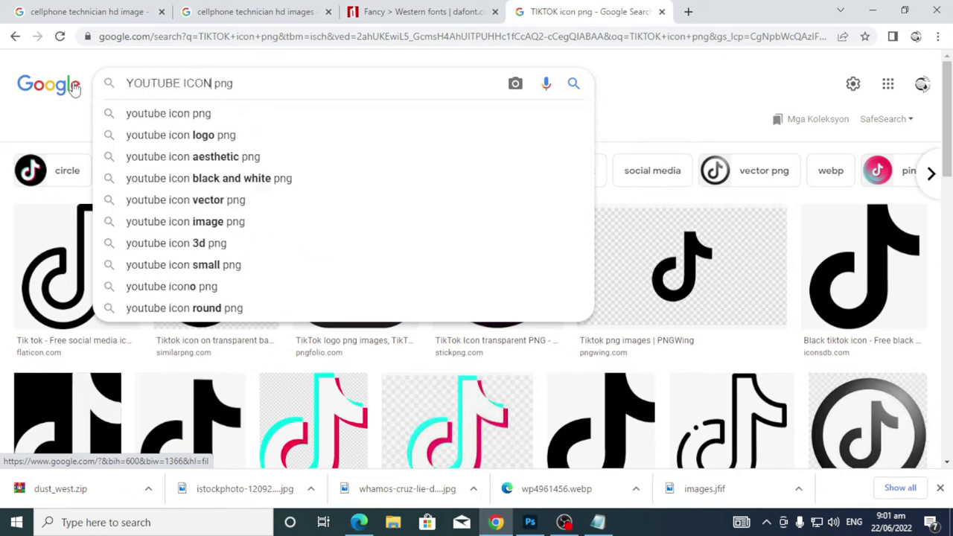
pyautogui.press('Return')
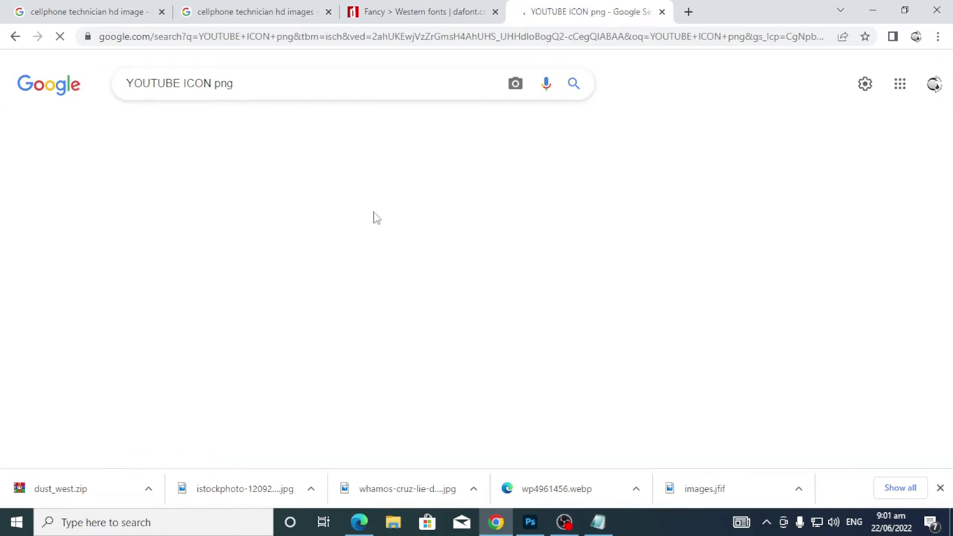
# Examine the YouTube icon image results, including the red TransparentPNG icon and the "svg icon" filter, for a suitable picture
pyautogui.scroll(-2, 351, 307)
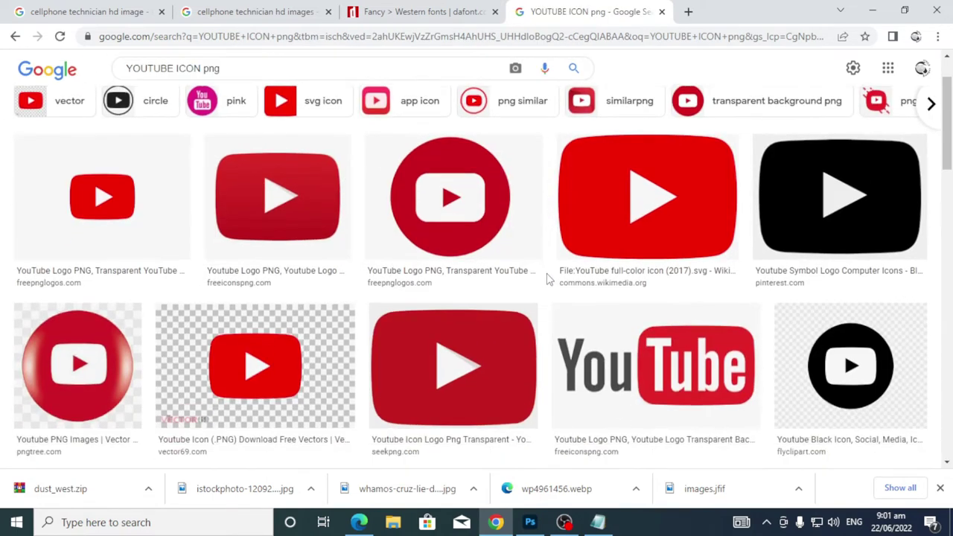
pyautogui.scroll(2, 440, 312)
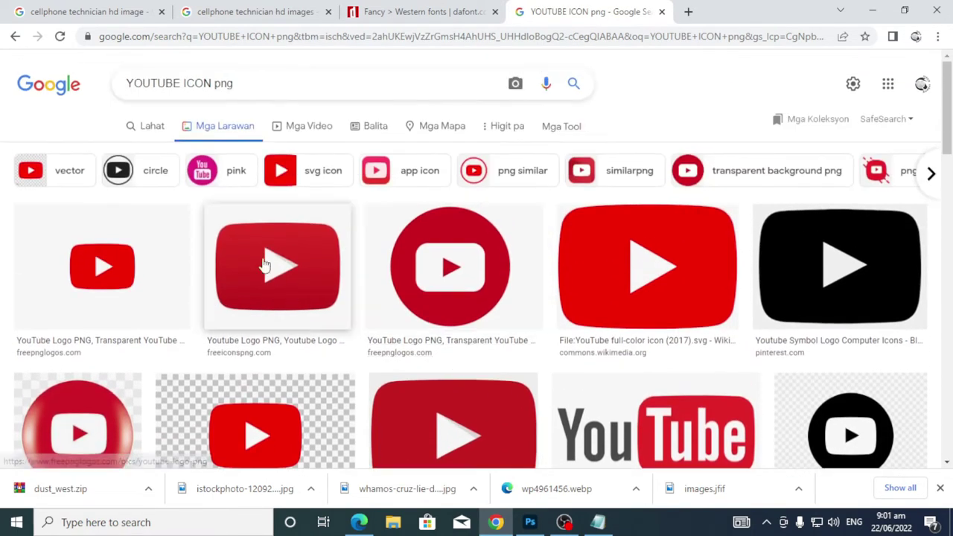
pyautogui.scroll(-2, 447, 257)
pyautogui.scroll(-5, 619, 251)
pyautogui.scroll(3, 453, 313)
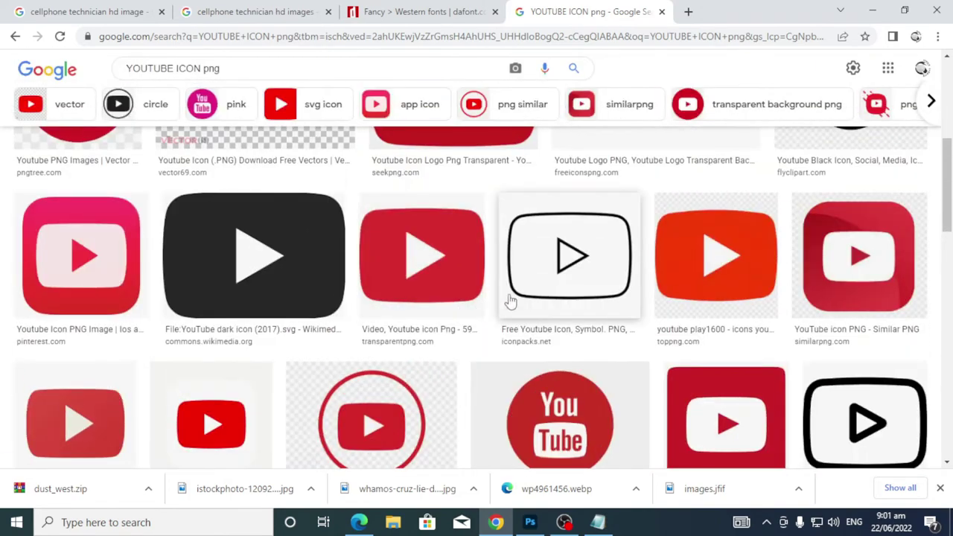
pyautogui.click(464, 272)
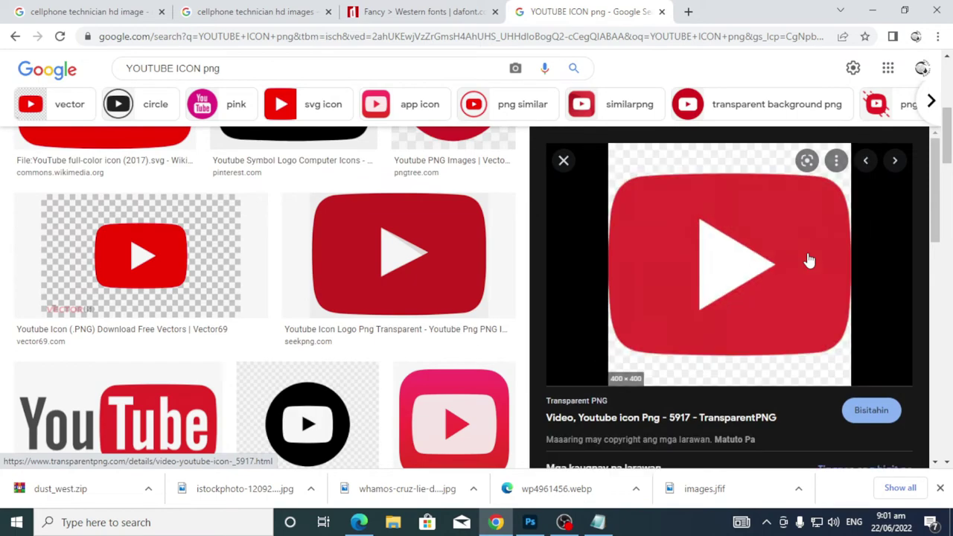
pyautogui.scroll(-3, 294, 391)
pyautogui.scroll(-3, 317, 391)
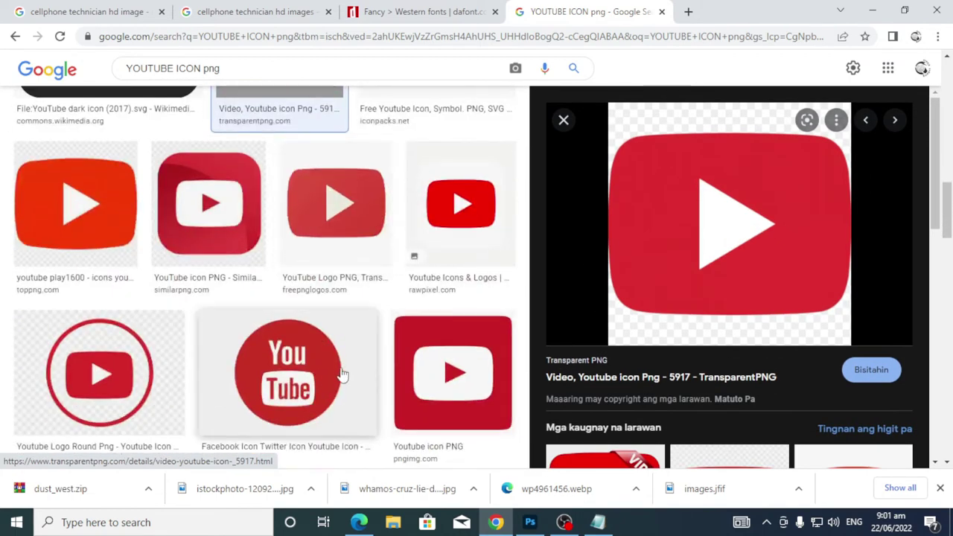
pyautogui.scroll(6, 328, 390)
pyautogui.scroll(5, 335, 388)
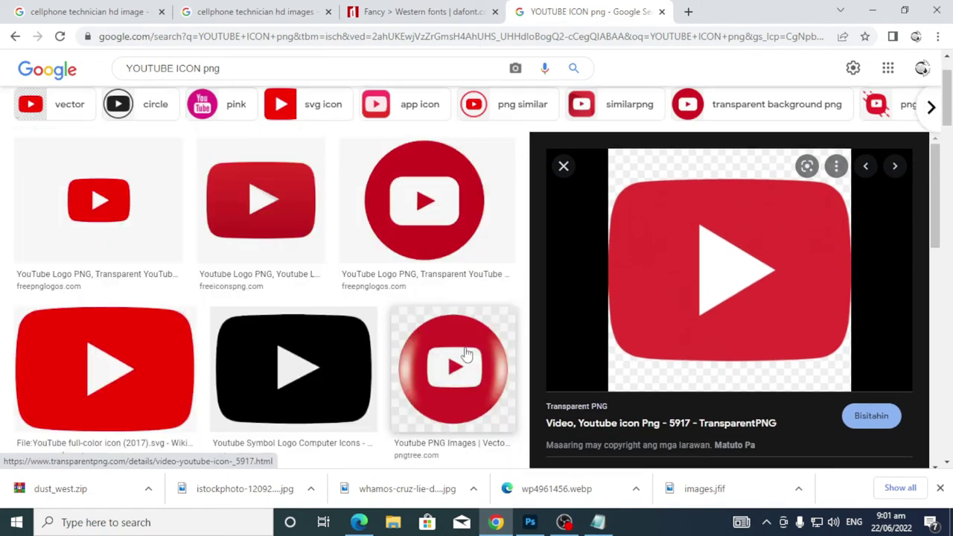
pyautogui.scroll(-10, 464, 358)
pyautogui.scroll(6, 439, 365)
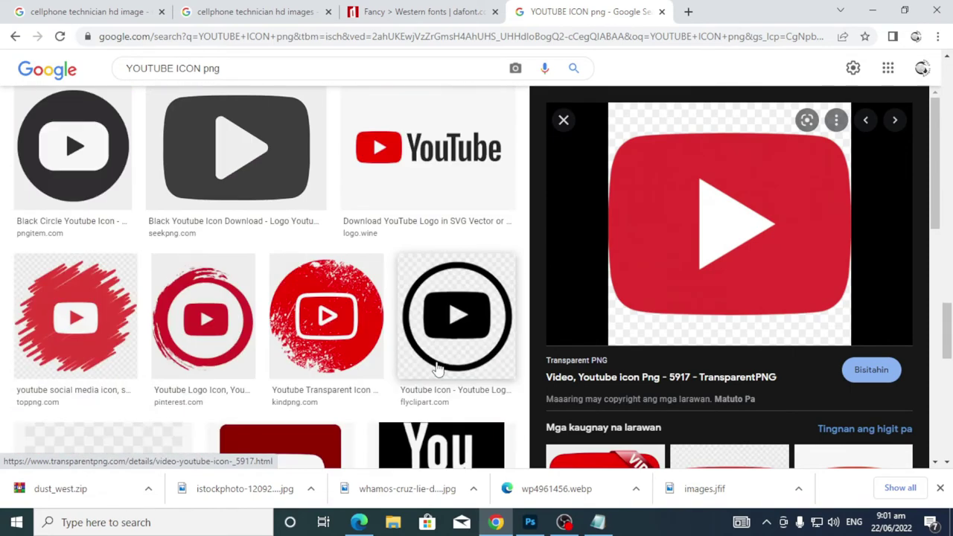
pyautogui.scroll(-5, 436, 363)
pyautogui.scroll(-4, 434, 372)
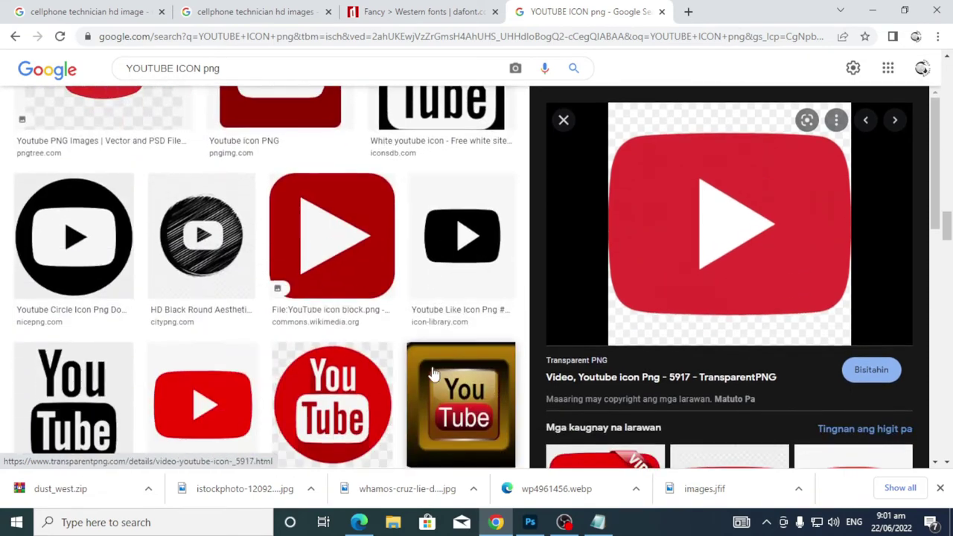
pyautogui.scroll(-4, 432, 372)
pyautogui.scroll(-2, 433, 376)
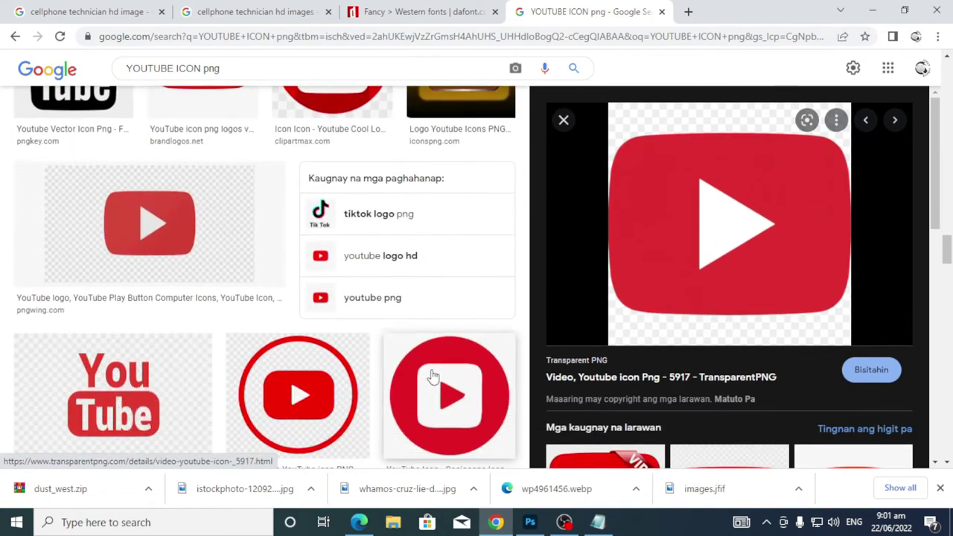
pyautogui.scroll(3, 227, 430)
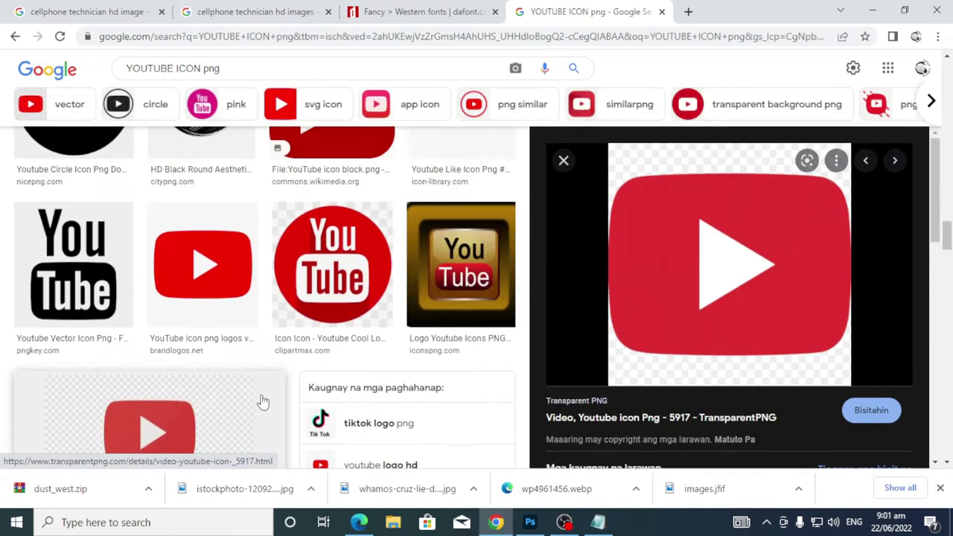
pyautogui.scroll(10, 261, 398)
pyautogui.scroll(3, 434, 343)
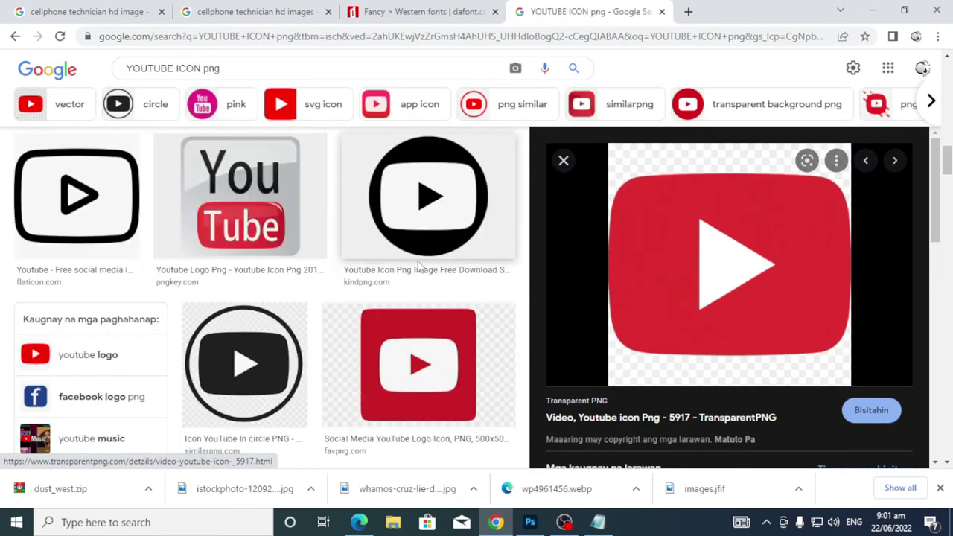
pyautogui.click(317, 103)
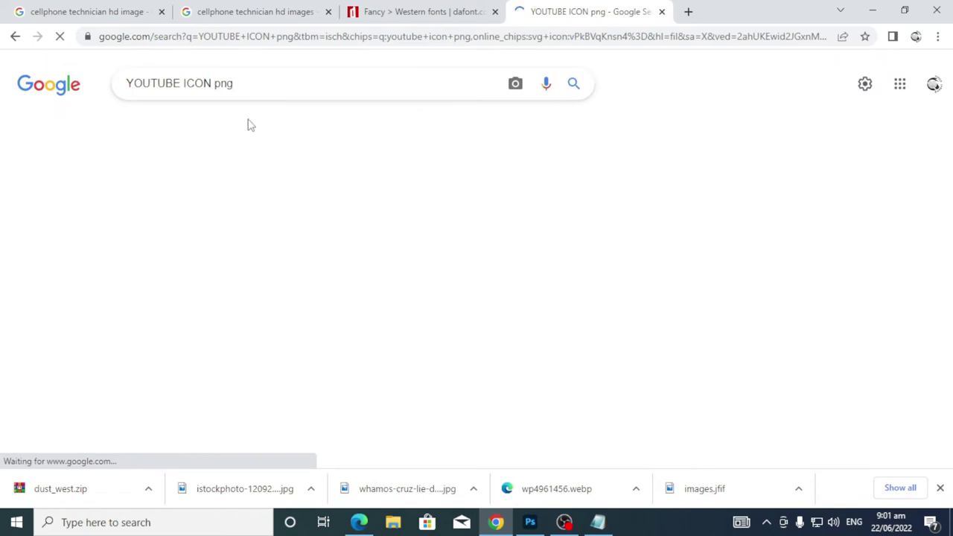
pyautogui.click(14, 35)
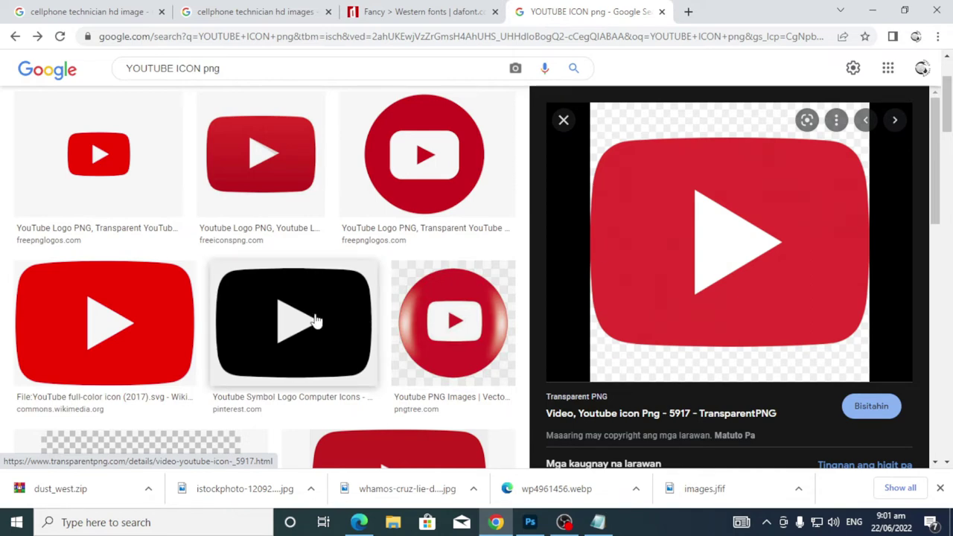
# Preview the Freepnglogos YouTube logo, then open the Vector69 YouTube icon result and copy its image
pyautogui.scroll(2, 328, 320)
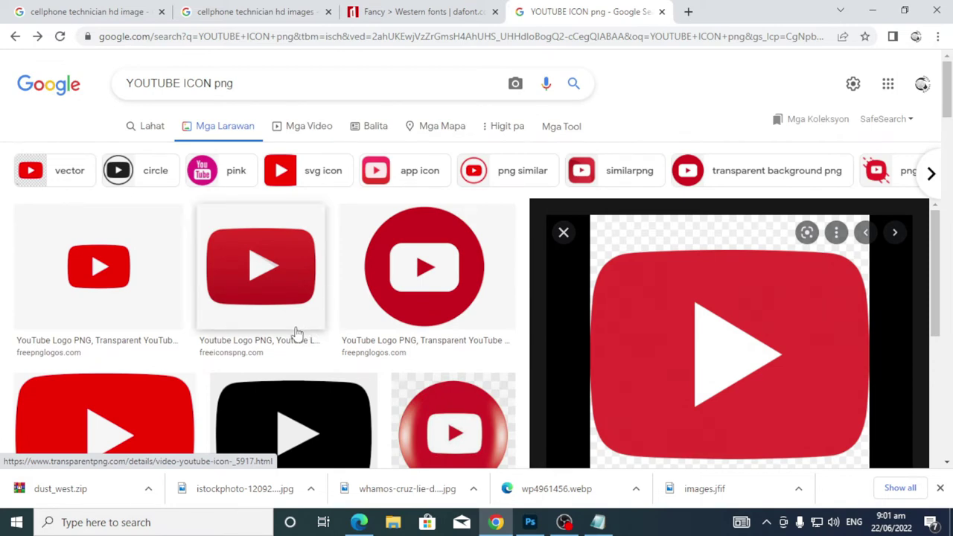
pyautogui.scroll(-1, 255, 336)
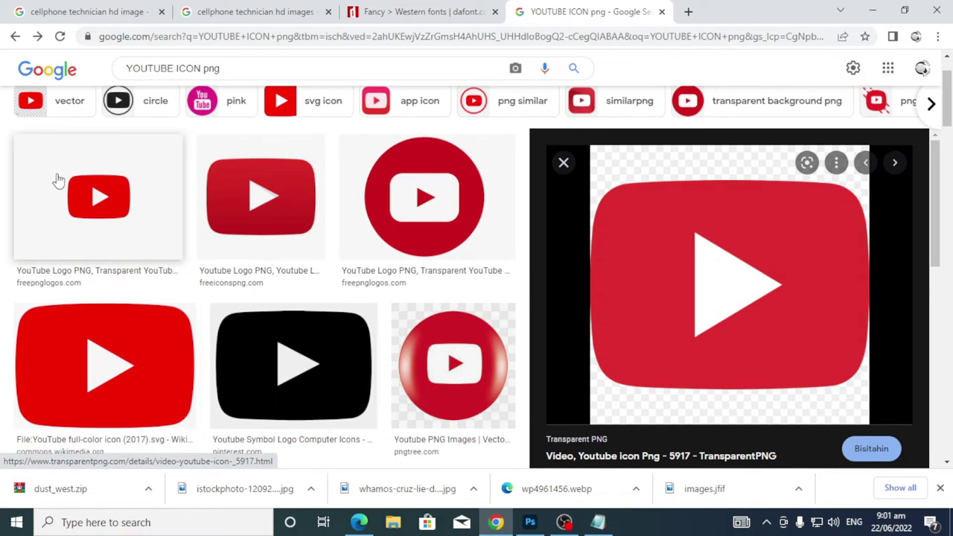
pyautogui.click(80, 190)
pyautogui.scroll(-3, 86, 192)
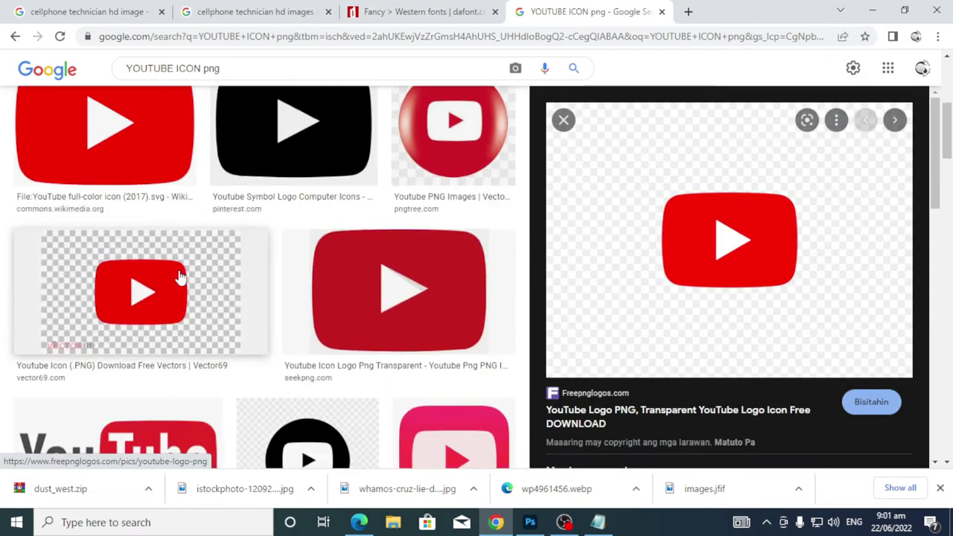
pyautogui.click(159, 278)
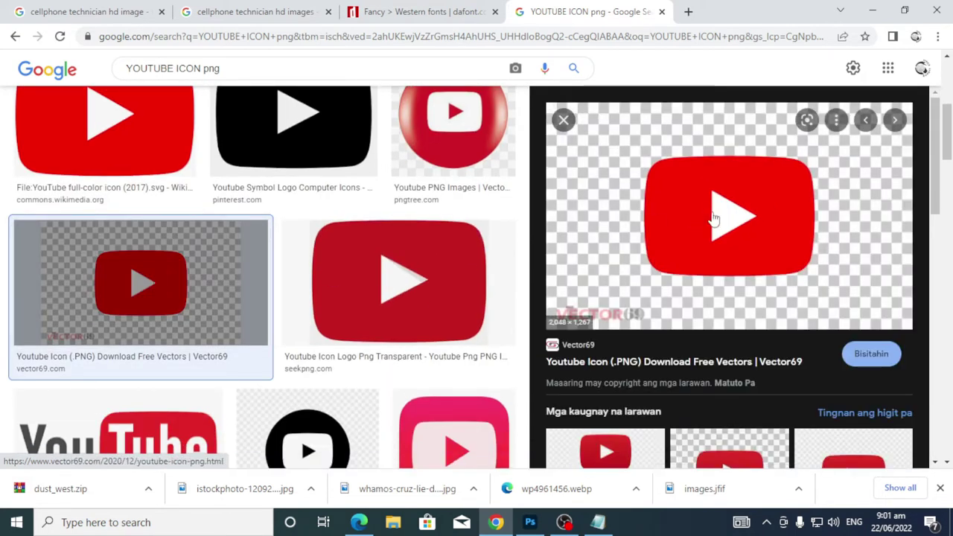
pyautogui.rightClick(751, 229)
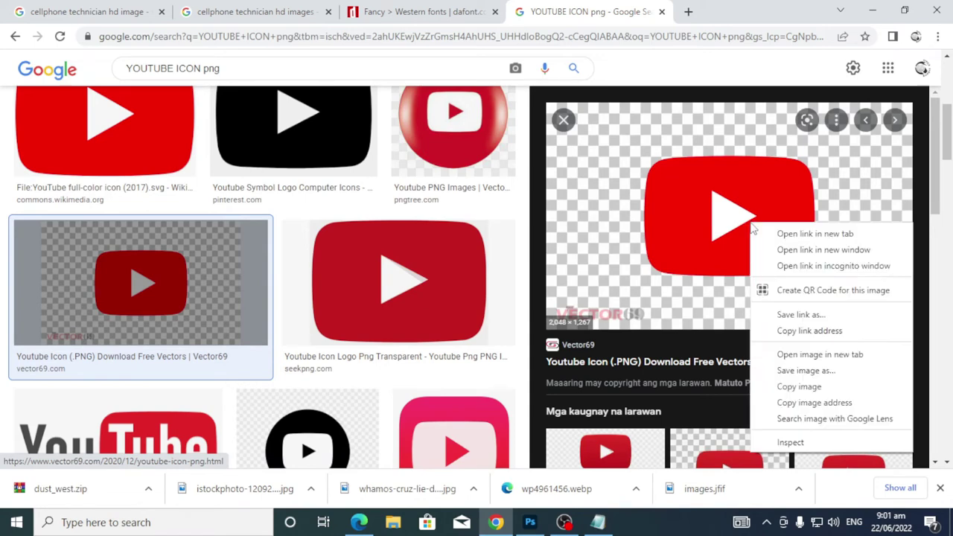
pyautogui.click(801, 386)
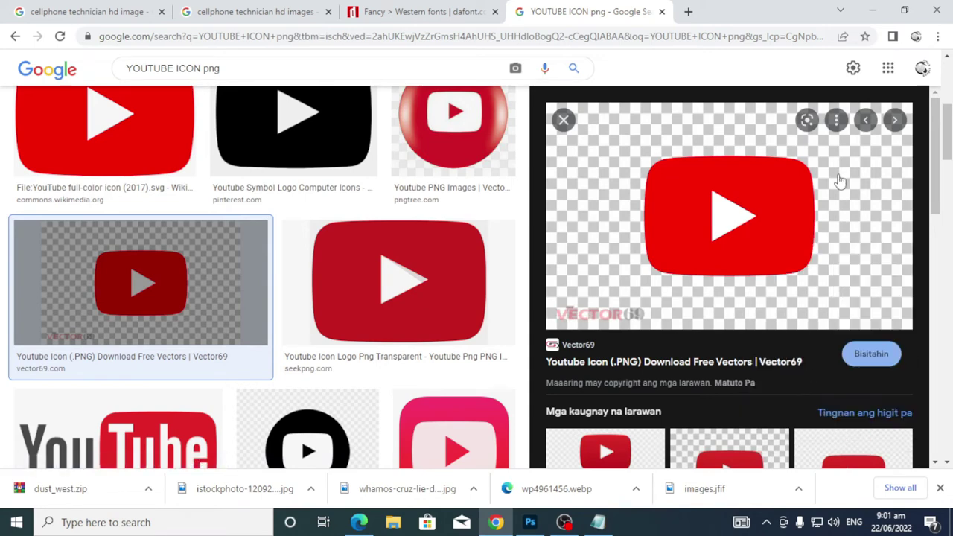
# Return to Photoshop, try the copied YouTube icon on the banner, and delete the pasted layer
pyautogui.click(872, 11)
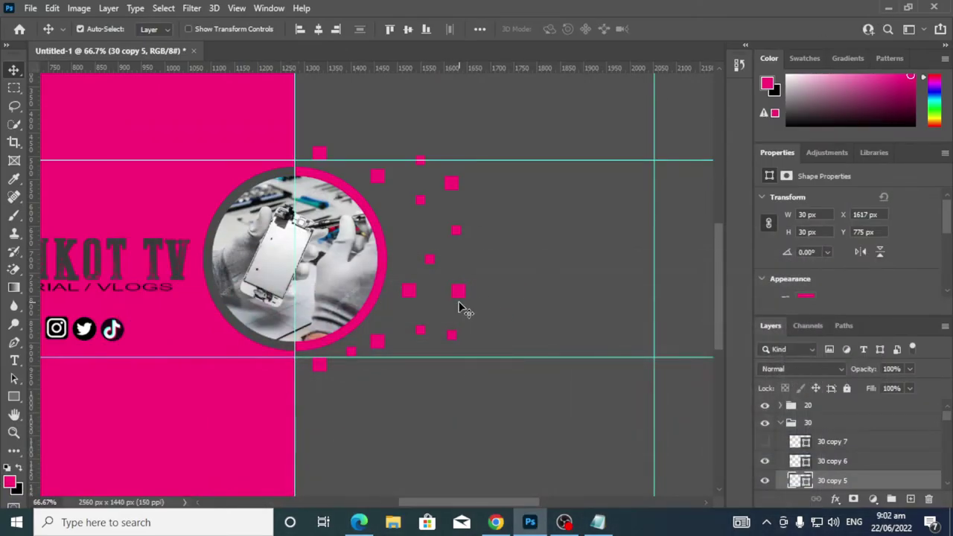
pyautogui.press('ctrl')
pyautogui.hotkey('ctrl', 'v')
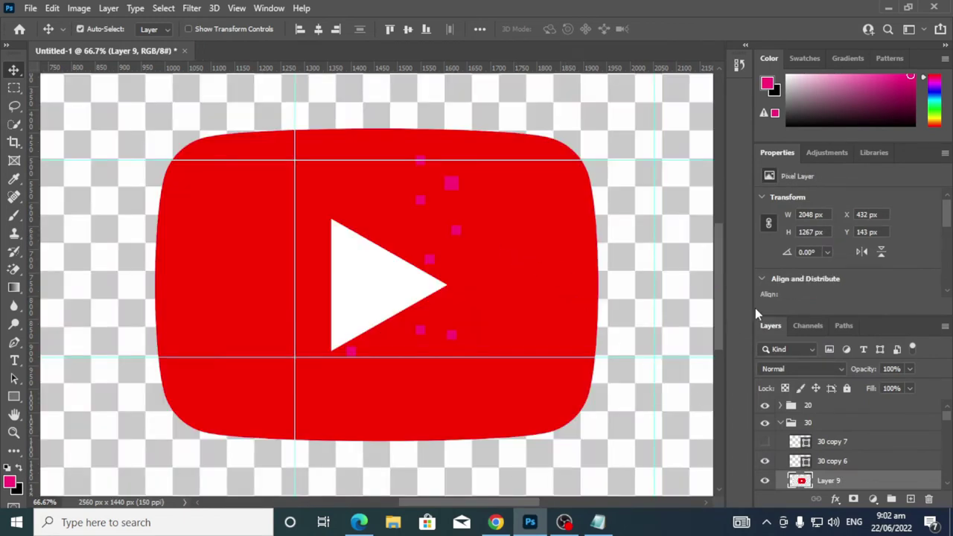
pyautogui.moveTo(829, 480); pyautogui.dragTo(929, 499)
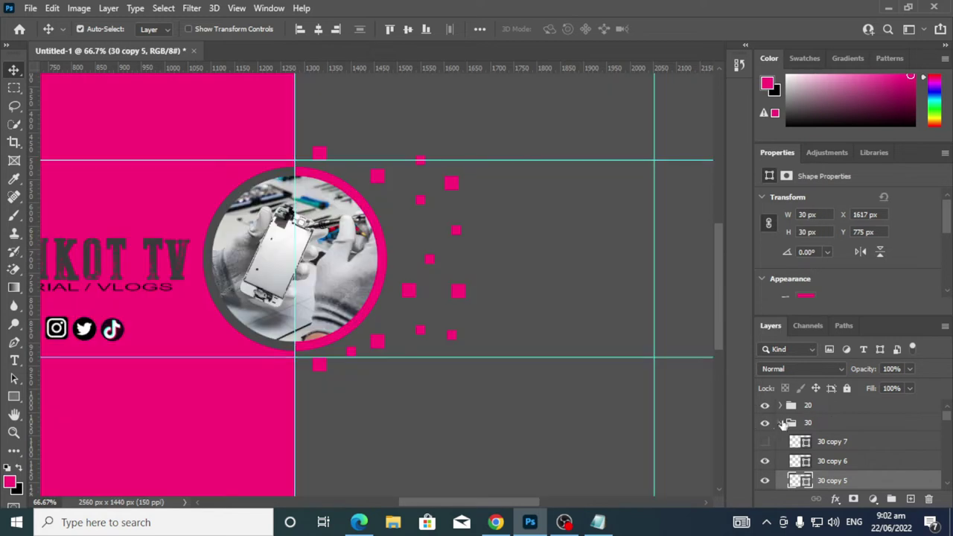
# Collapse layer group 30, then switch to Chrome and search Google Images for "CAMERA ICON png"
pyautogui.click(782, 423)
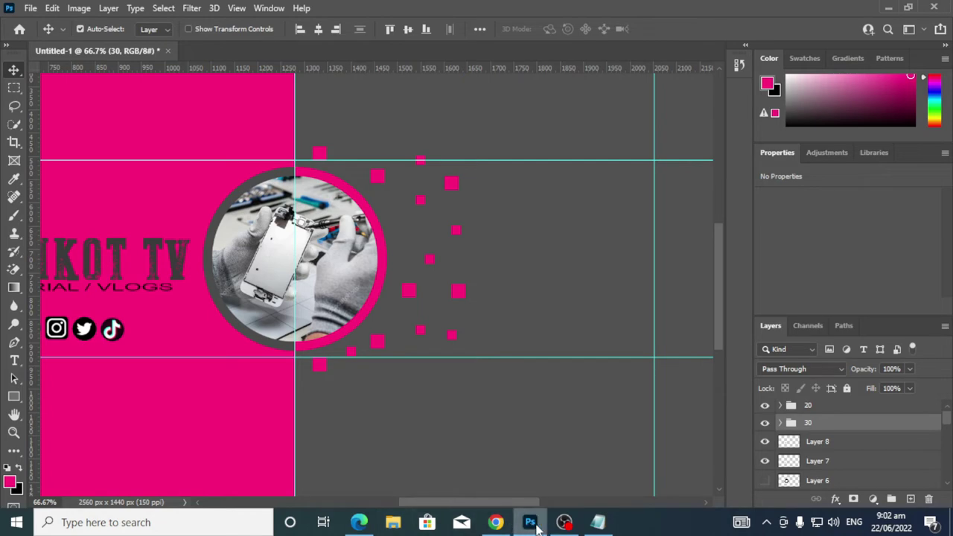
pyautogui.click(506, 525)
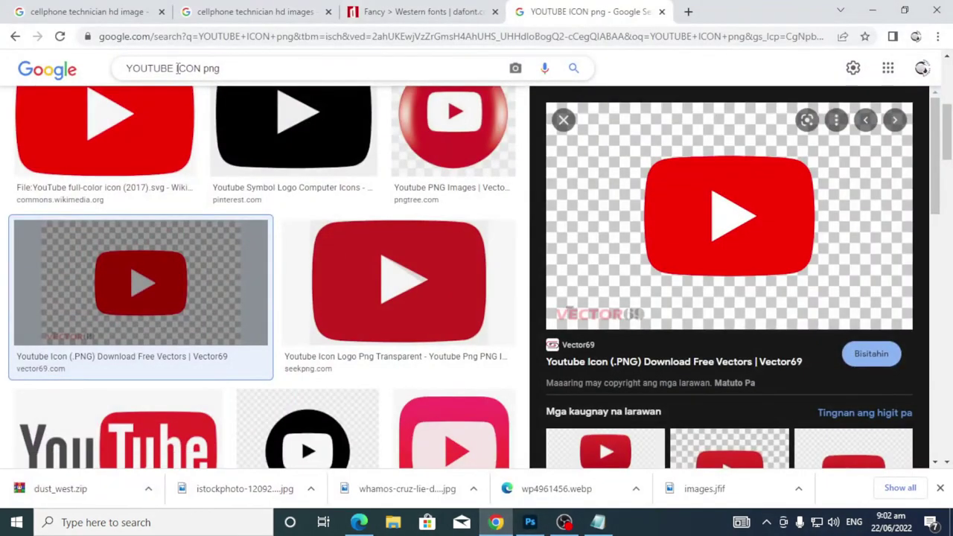
pyautogui.doubleClick(172, 68)
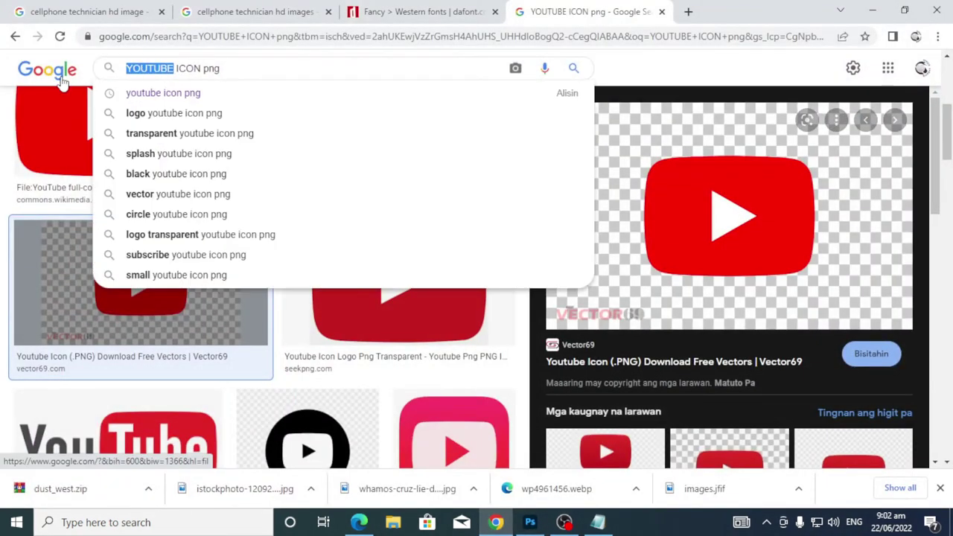
pyautogui.write('CAMERA')
pyautogui.press('Return')
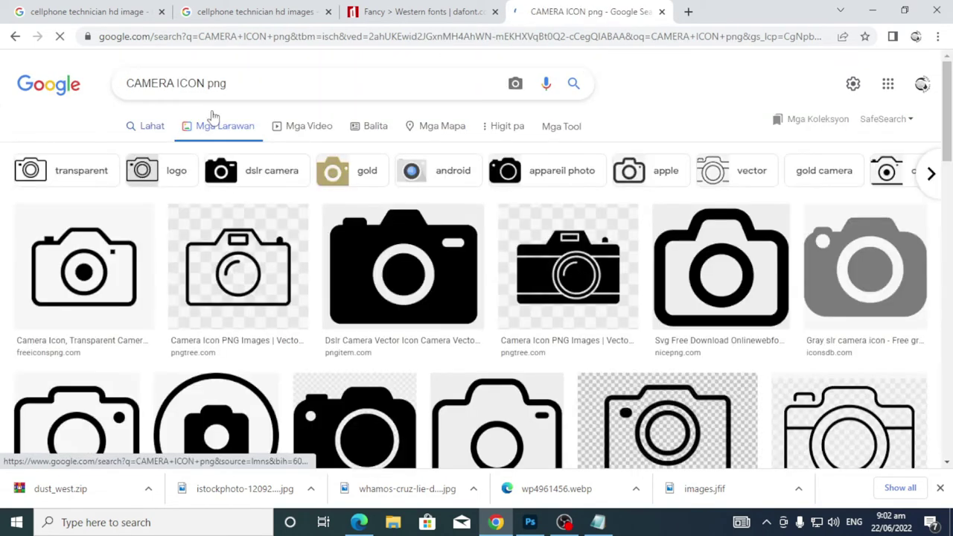
# Copy the black DSLR camera icon from the PNGitem result and paste it into the Photoshop banner above group 30
pyautogui.click(445, 281)
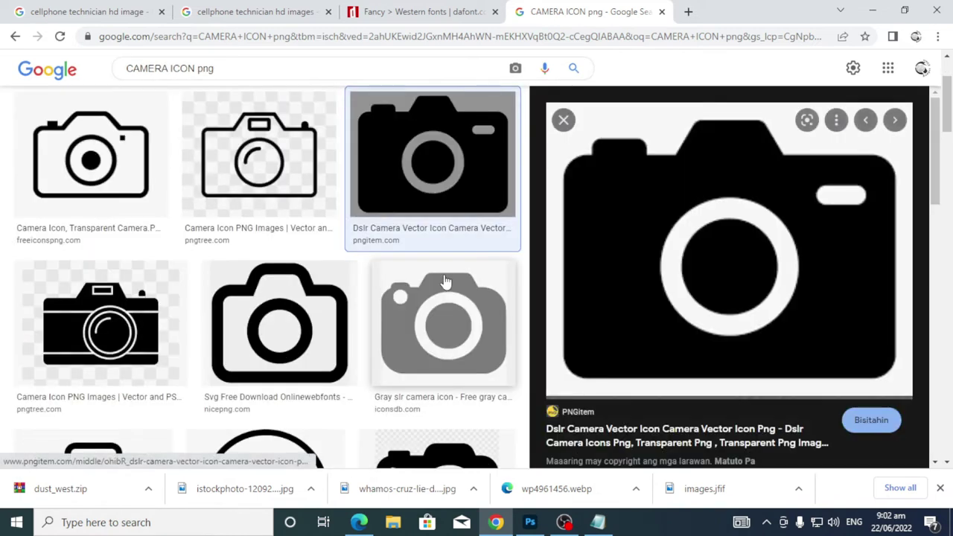
pyautogui.rightClick(841, 250)
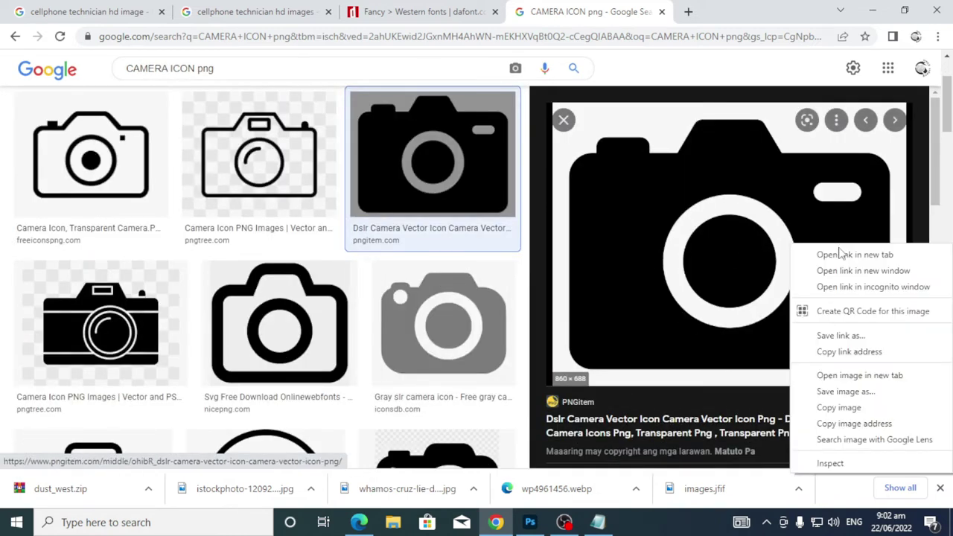
pyautogui.click(849, 408)
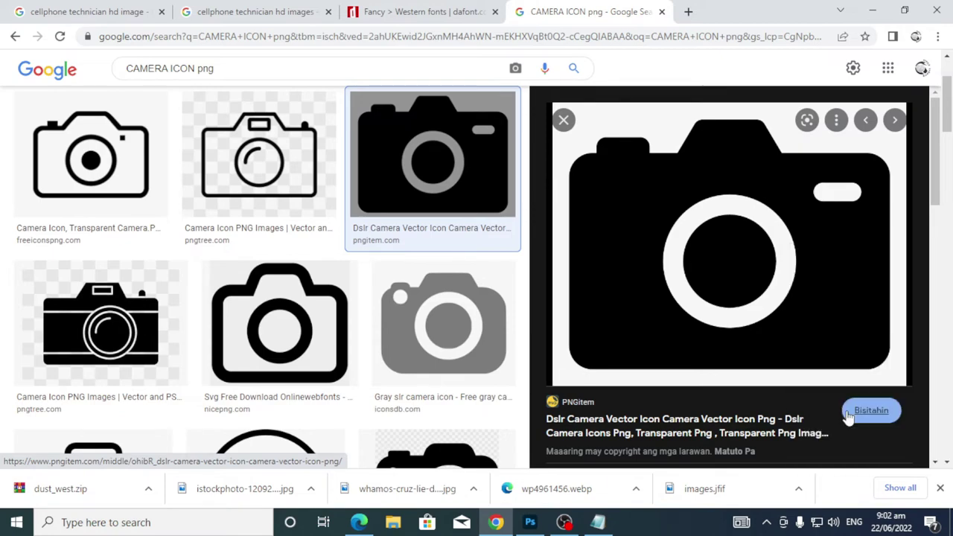
pyautogui.click(532, 522)
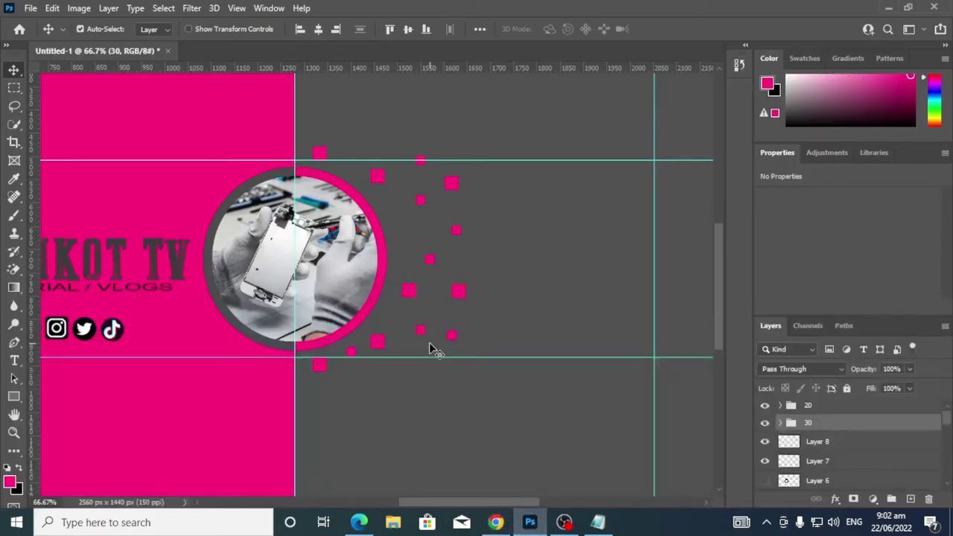
pyautogui.hotkey('ctrl', 'v')
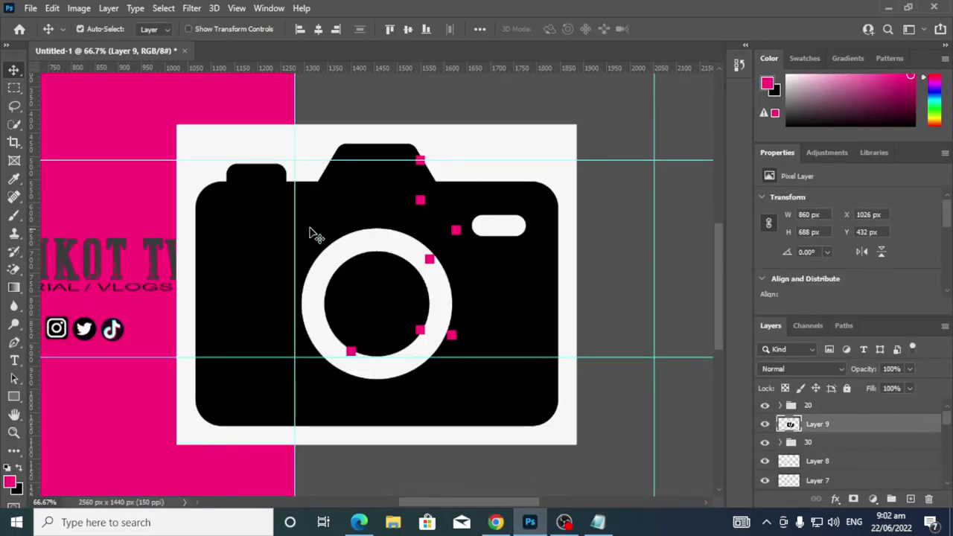
# Erase the white background, lens ring and flash window of the camera icon with the Magic Eraser at tolerance 32
pyautogui.click(14, 271)
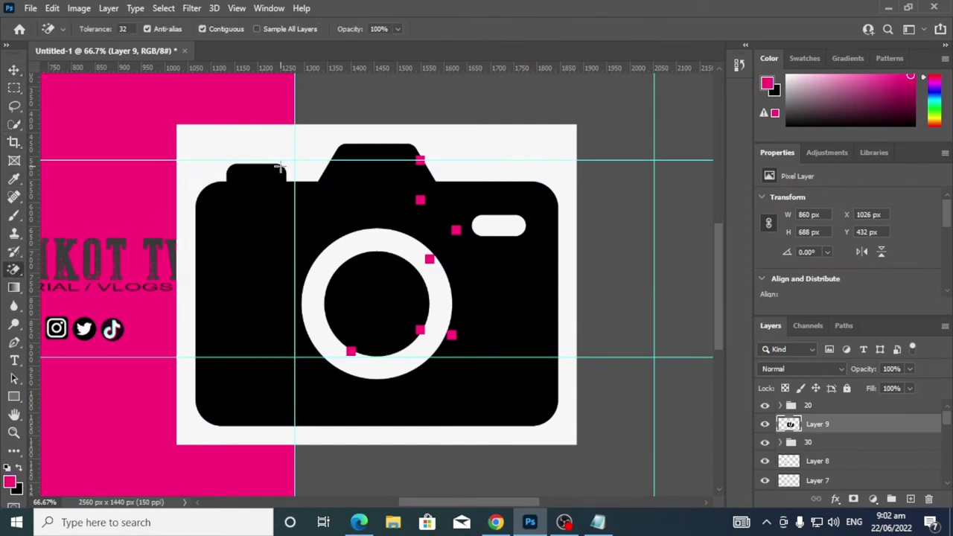
pyautogui.click(315, 166)
pyautogui.click(395, 242)
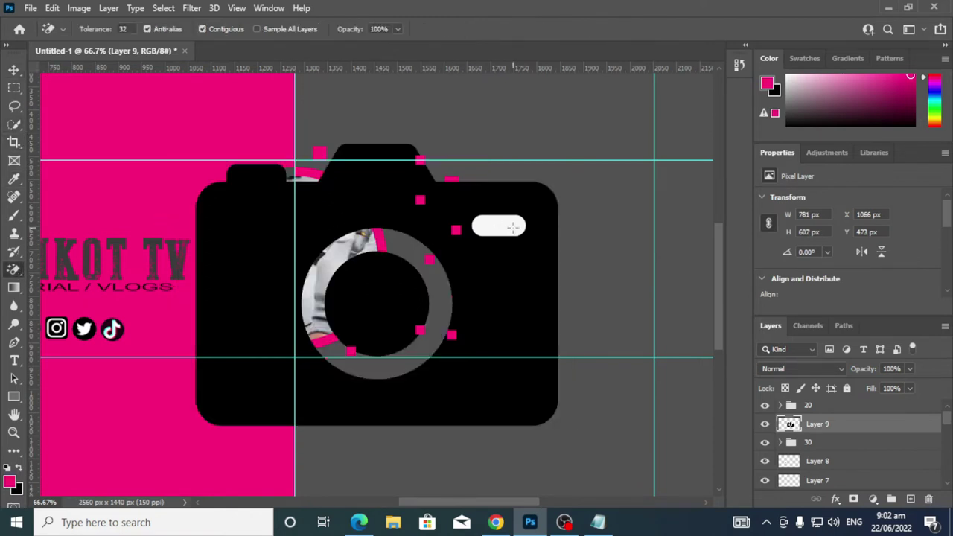
pyautogui.click(512, 227)
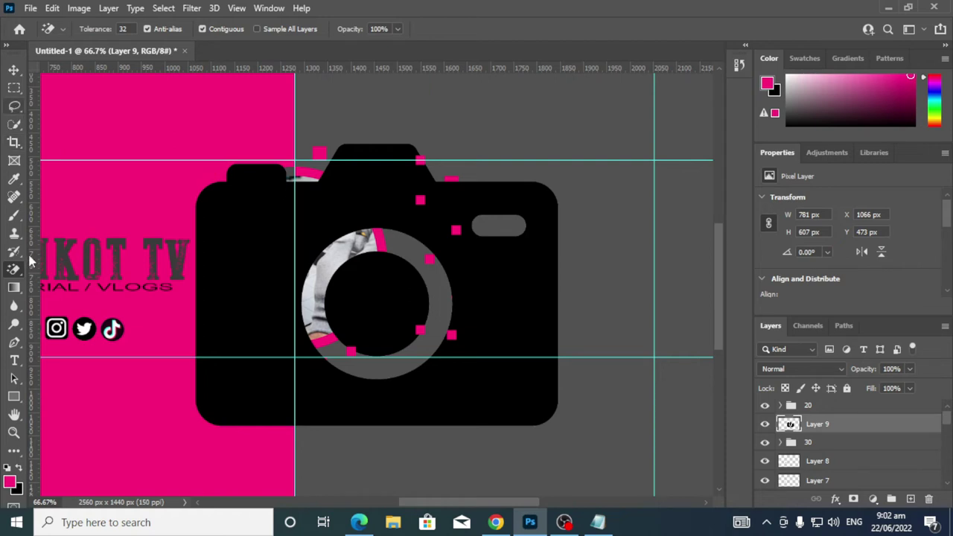
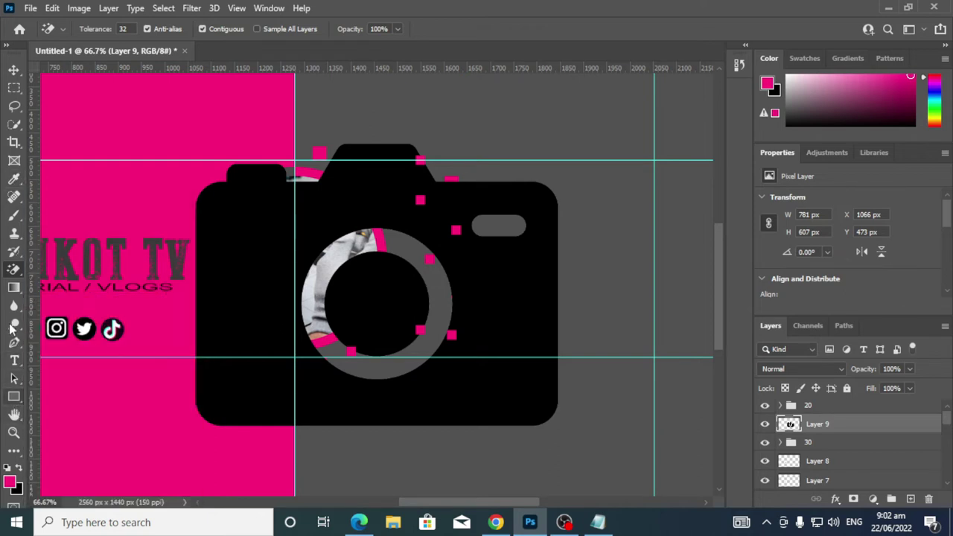
# Fill the black camera body with the pink foreground color using the Paint Bucket and move the icon clear of the circular photo
pyautogui.moveTo(14, 286); pyautogui.dragTo(74, 303)
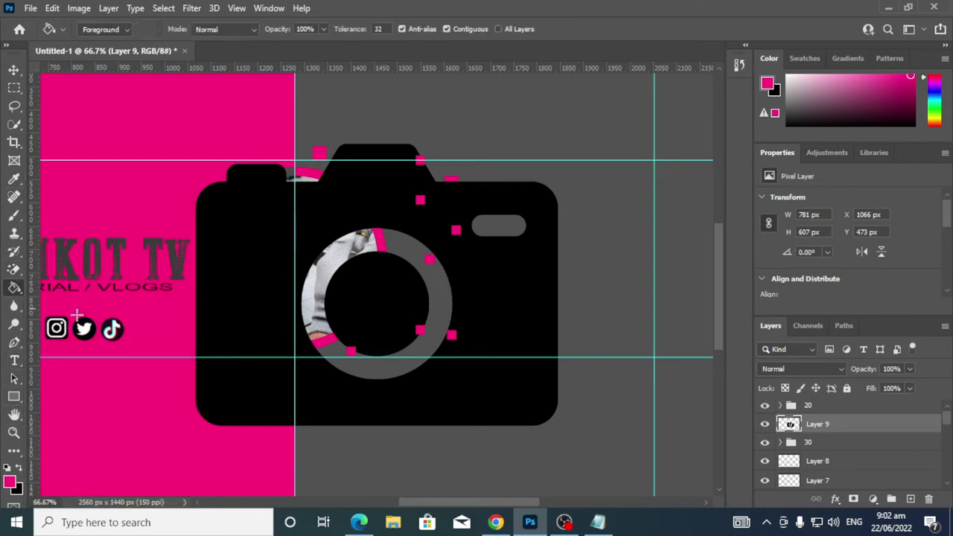
pyautogui.click(493, 279)
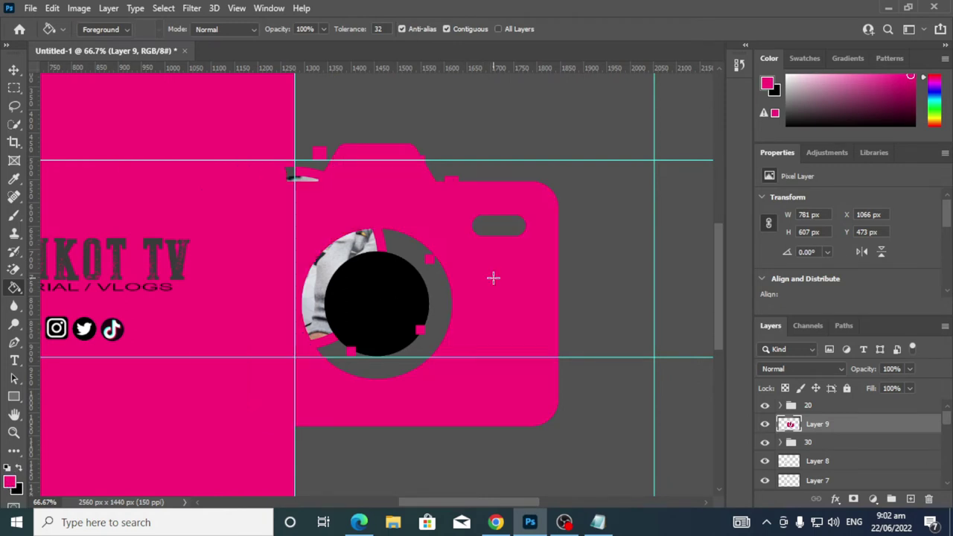
pyautogui.click(14, 69)
pyautogui.moveTo(553, 189); pyautogui.dragTo(559, 200)
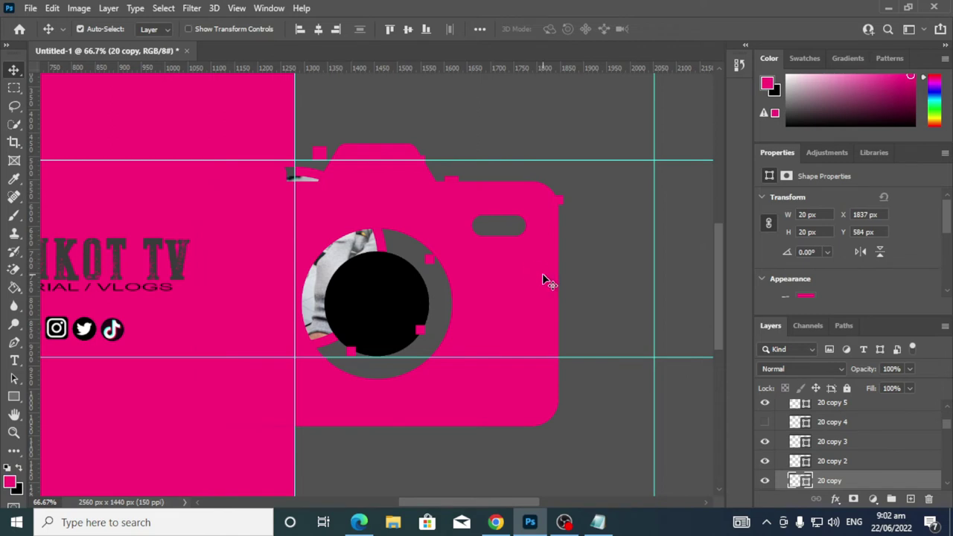
pyautogui.moveTo(544, 266); pyautogui.dragTo(571, 221)
# Scale the camera icon proportionally to about 32% and fill its black lens center with pink
pyautogui.hotkey('ctrl', 't')
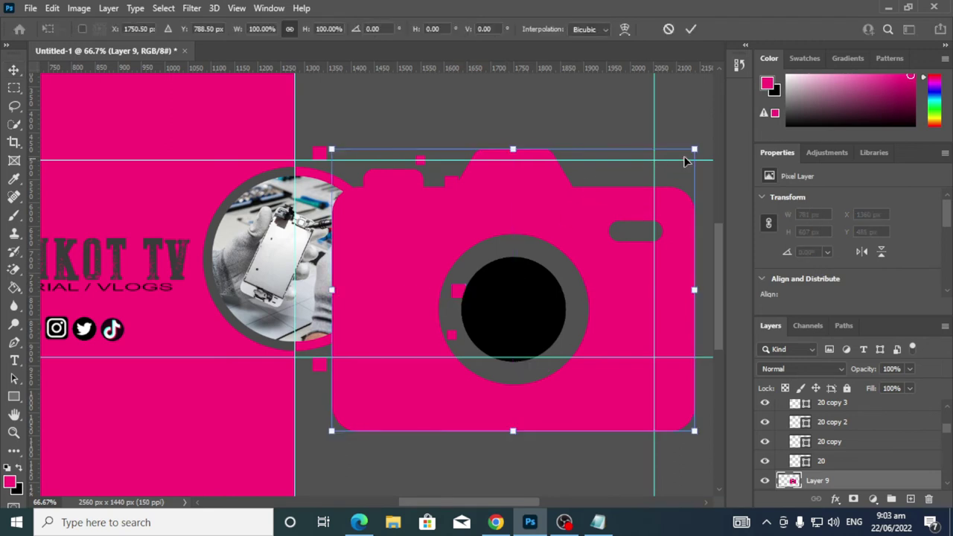
pyautogui.moveTo(694, 147)
pyautogui.mouseDown()
pyautogui.moveTo(549, 276)
pyautogui.moveTo(510, 333)
pyautogui.moveTo(449, 340)
pyautogui.mouseUp()
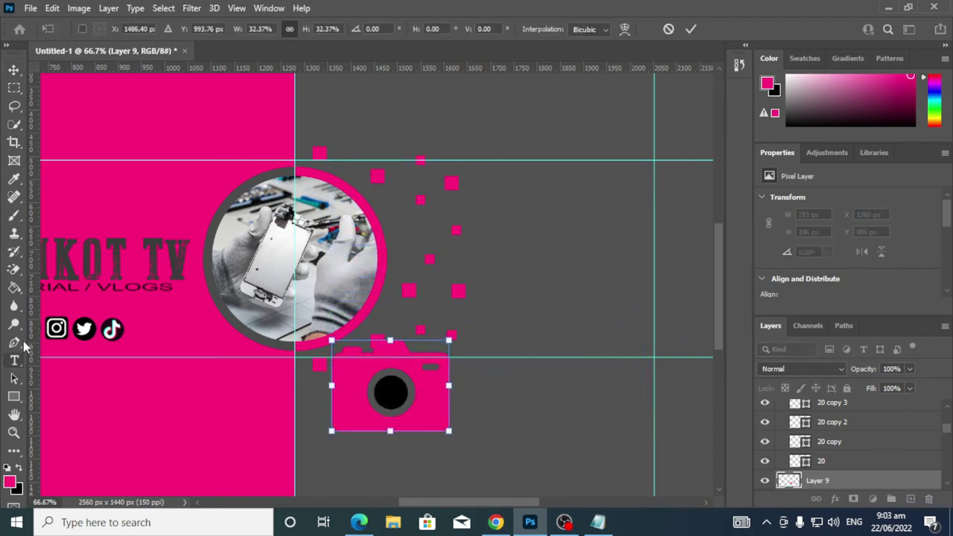
pyautogui.click(14, 289)
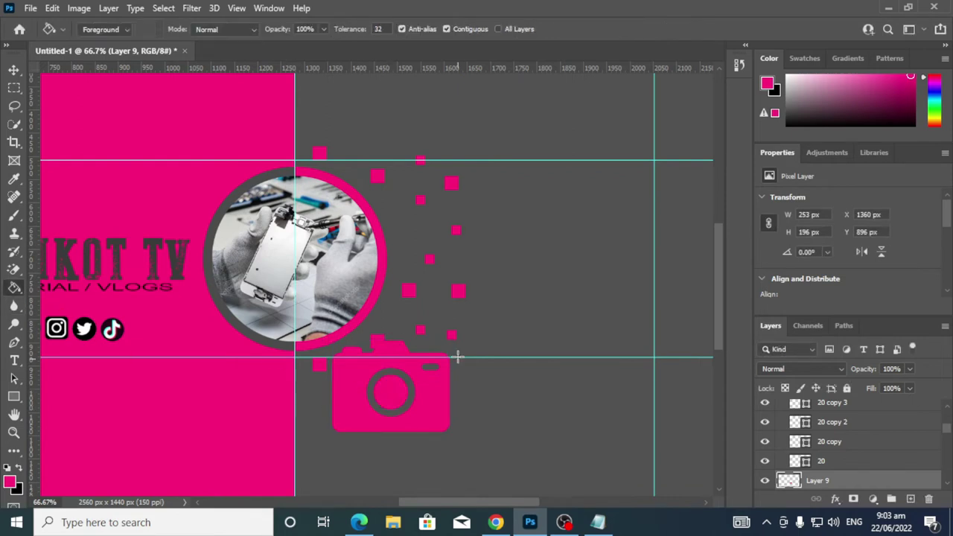
# Shrink the camera icon further to about 49 × 38 px
pyautogui.hotkey('ctrl', 't')
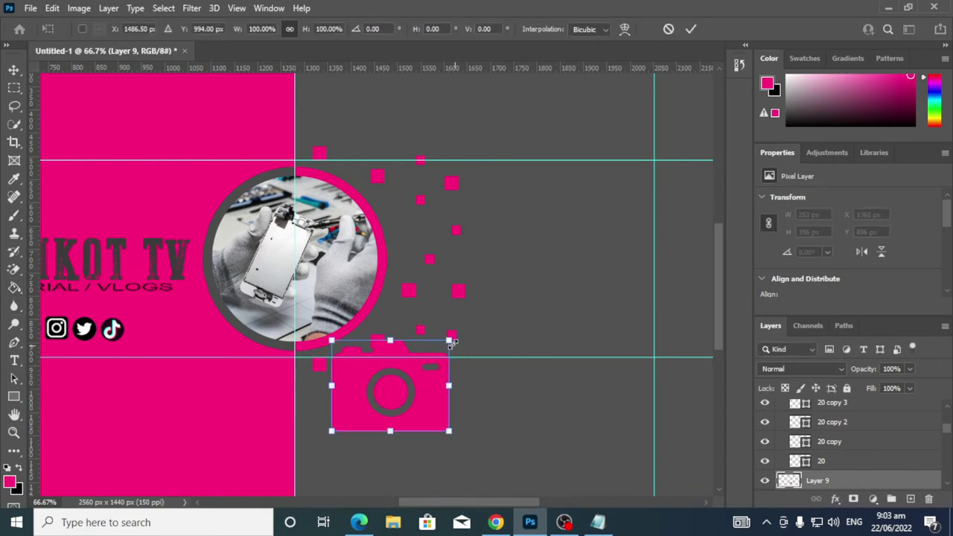
pyautogui.moveTo(449, 341); pyautogui.dragTo(356, 407)
pyautogui.click(692, 35)
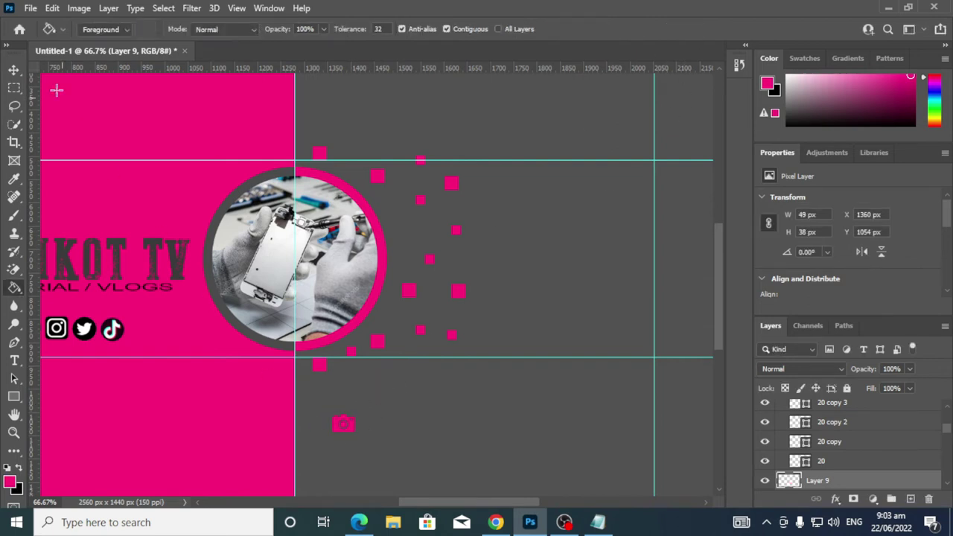
# Place the camera icon among the pink squares beside the circular photo and rotate it about 20° counterclockwise
pyautogui.click(13, 69)
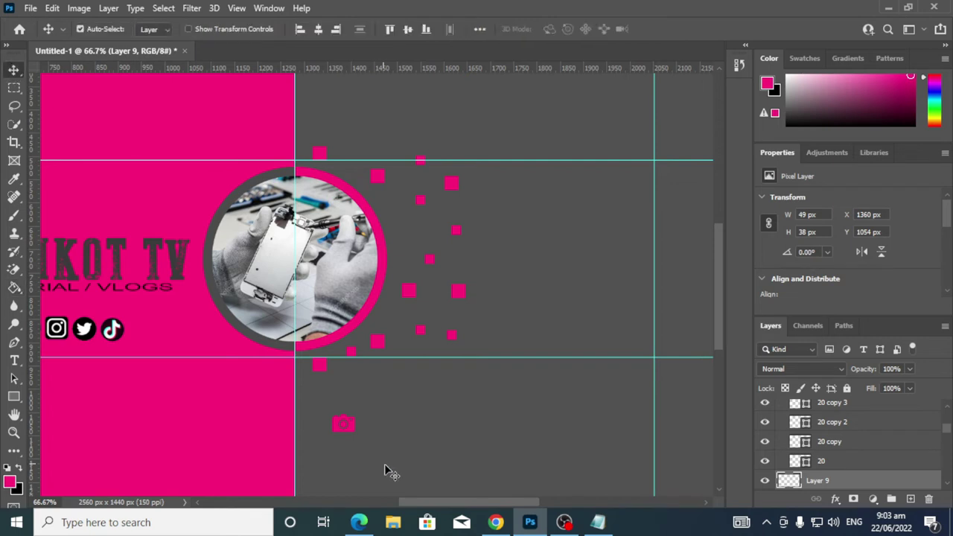
pyautogui.moveTo(335, 431); pyautogui.dragTo(426, 230)
pyautogui.hotkey('ctrl', 't')
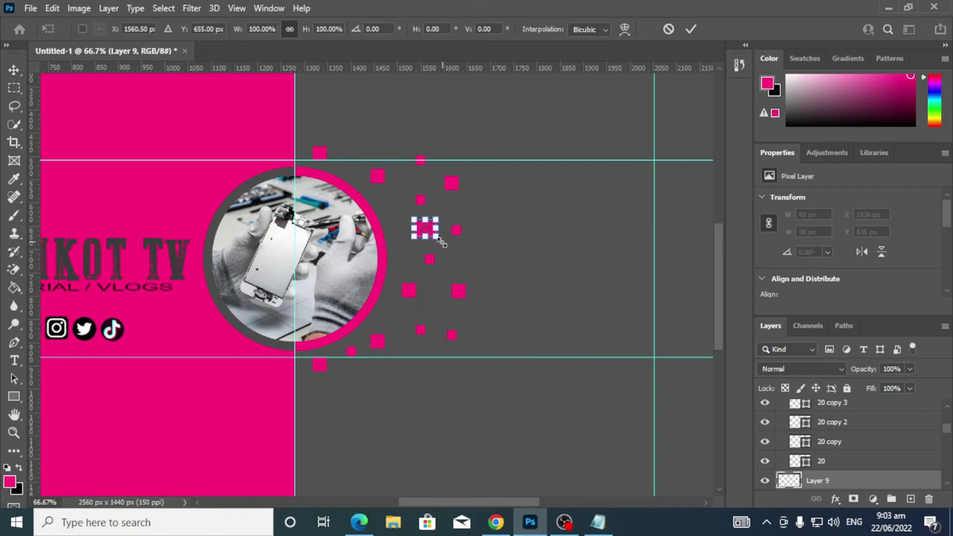
pyautogui.moveTo(446, 246); pyautogui.dragTo(505, 210)
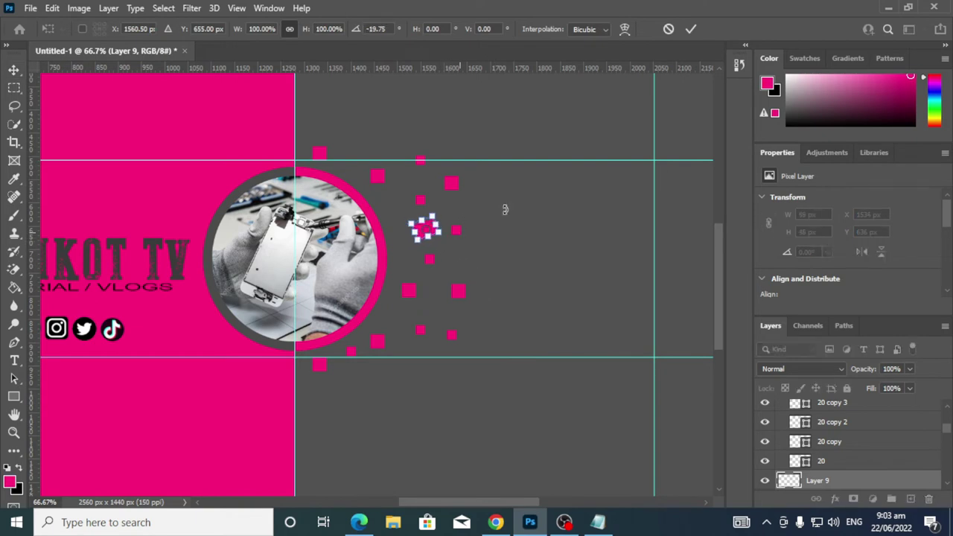
pyautogui.click(691, 30)
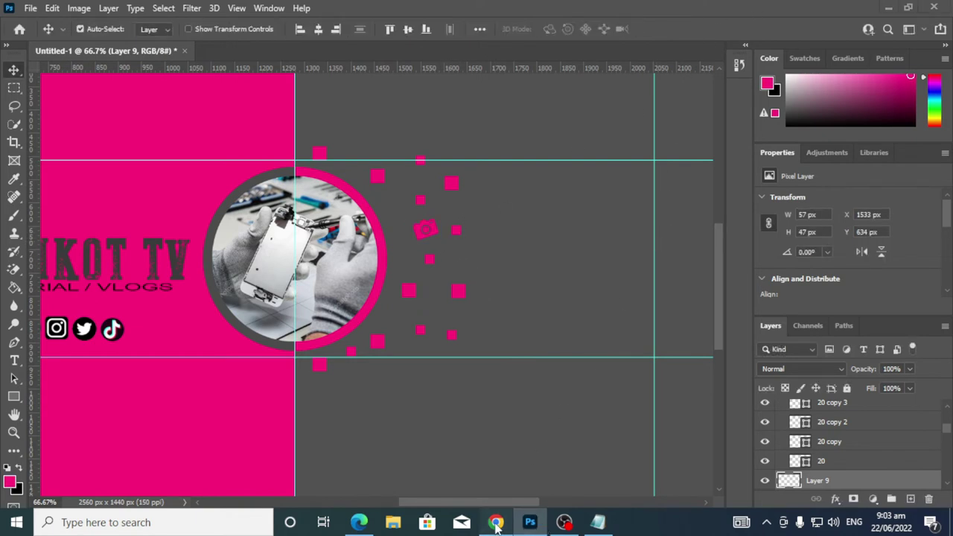
# Switch to Chrome and search Google Images for "VIDEO ICON png"
pyautogui.click(496, 523)
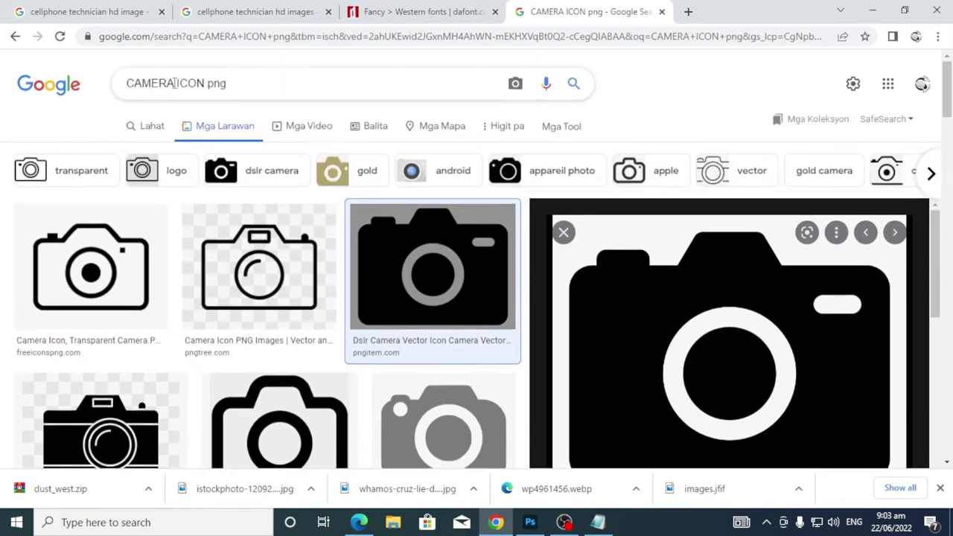
pyautogui.doubleClick(174, 83)
pyautogui.write('VIDEO')
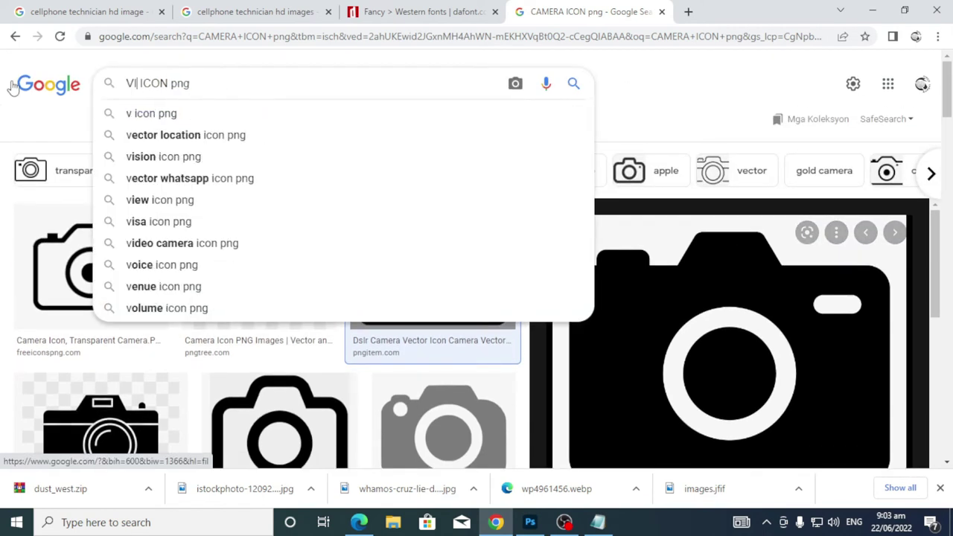
pyautogui.press('Return')
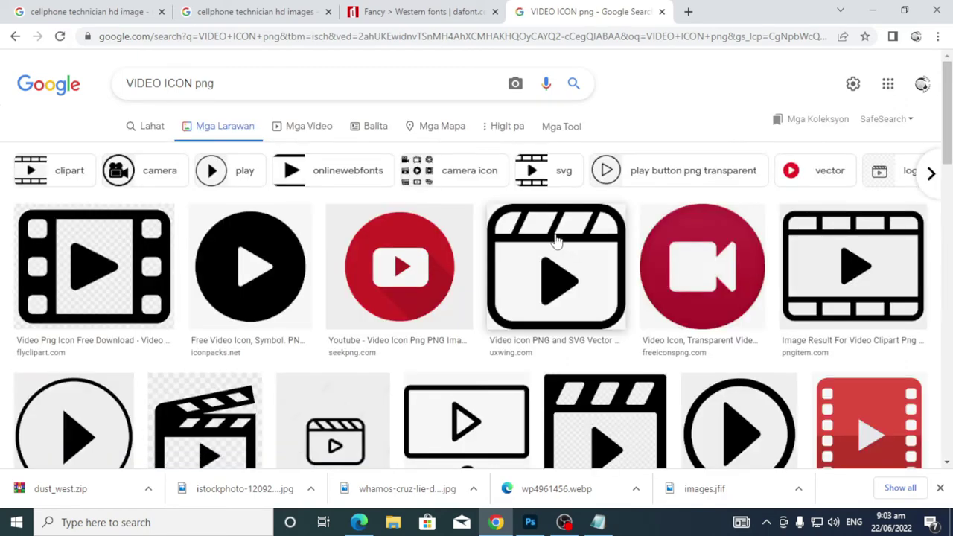
# Copy the black clapperboard play icon from the PNGWing result and paste it into the Photoshop banner
pyautogui.scroll(-3, 522, 298)
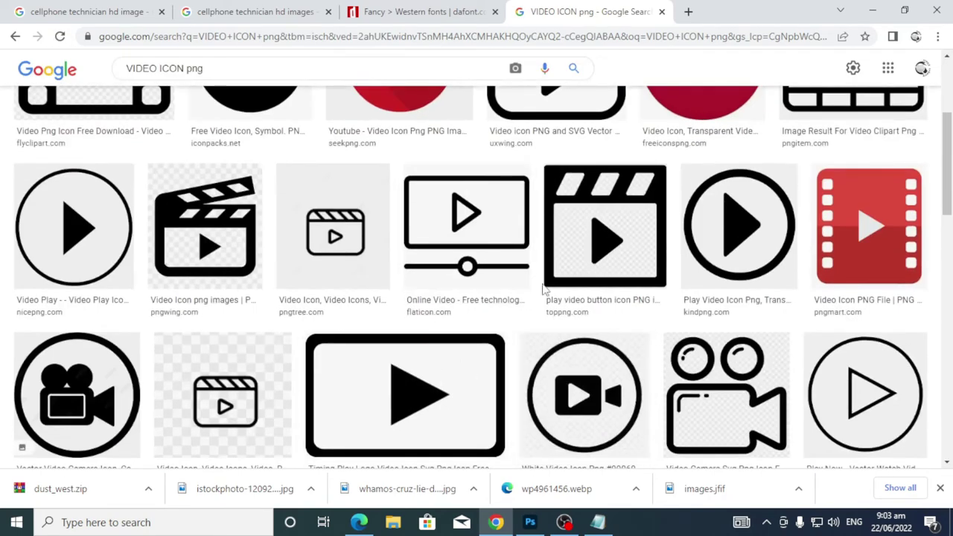
pyautogui.scroll(-3, 366, 330)
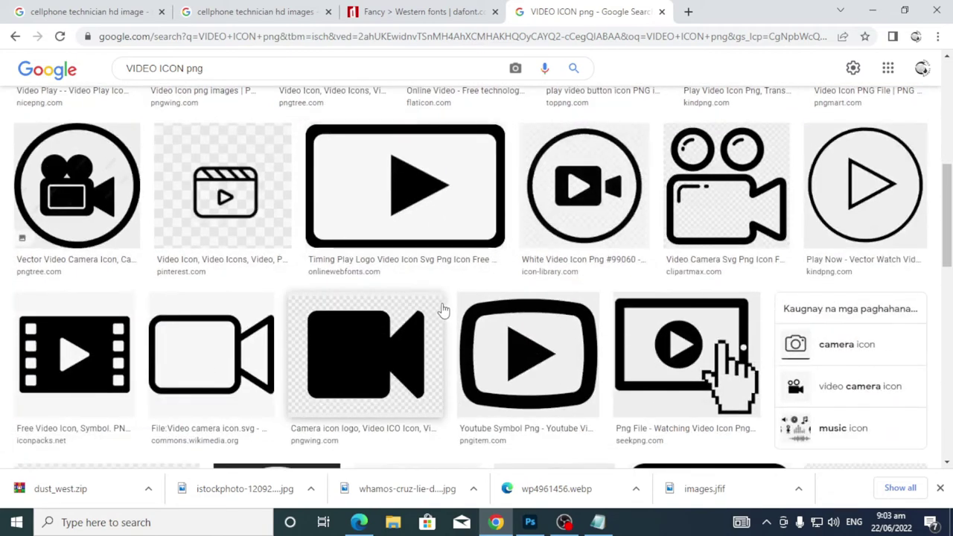
pyautogui.scroll(-5, 391, 330)
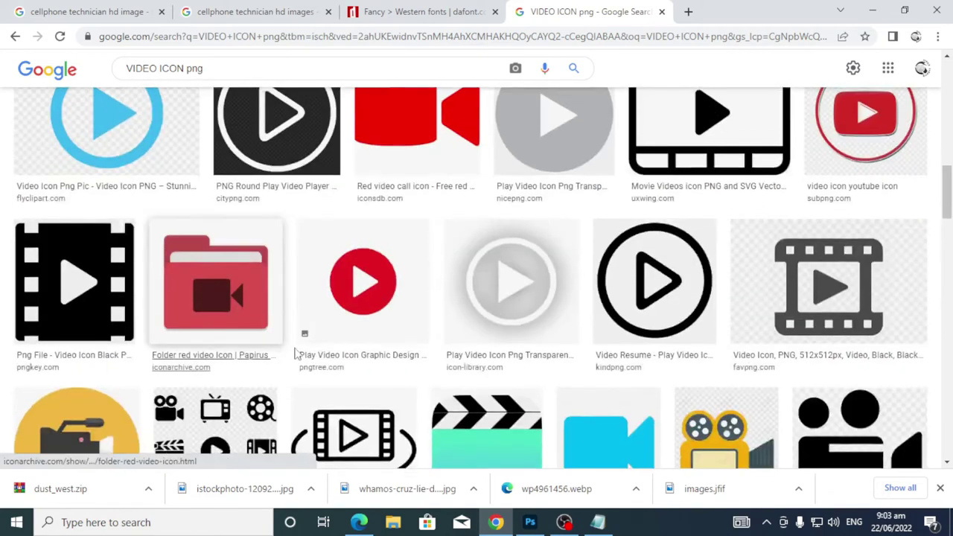
pyautogui.scroll(7, 485, 313)
pyautogui.scroll(4, 488, 315)
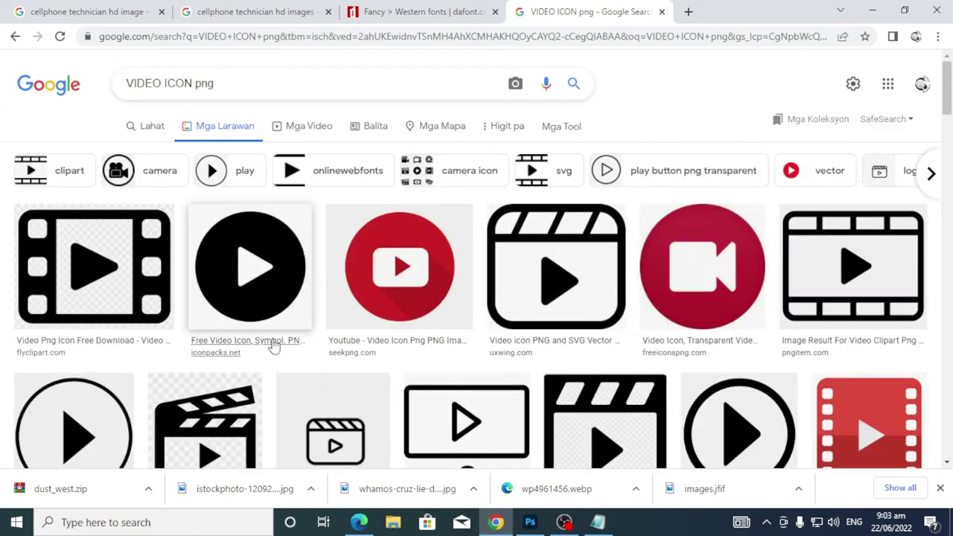
pyautogui.scroll(-2, 313, 273)
pyautogui.click(208, 294)
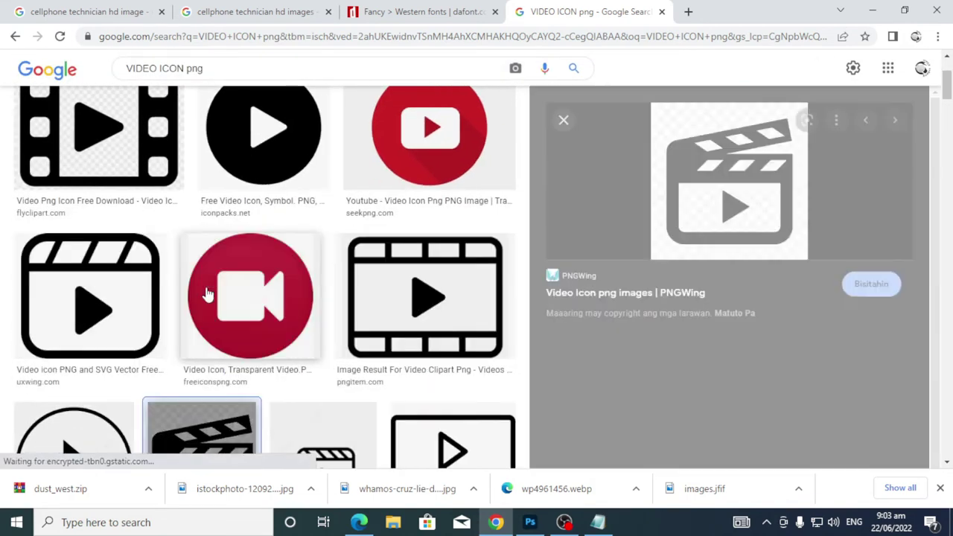
pyautogui.rightClick(701, 221)
pyautogui.click(748, 384)
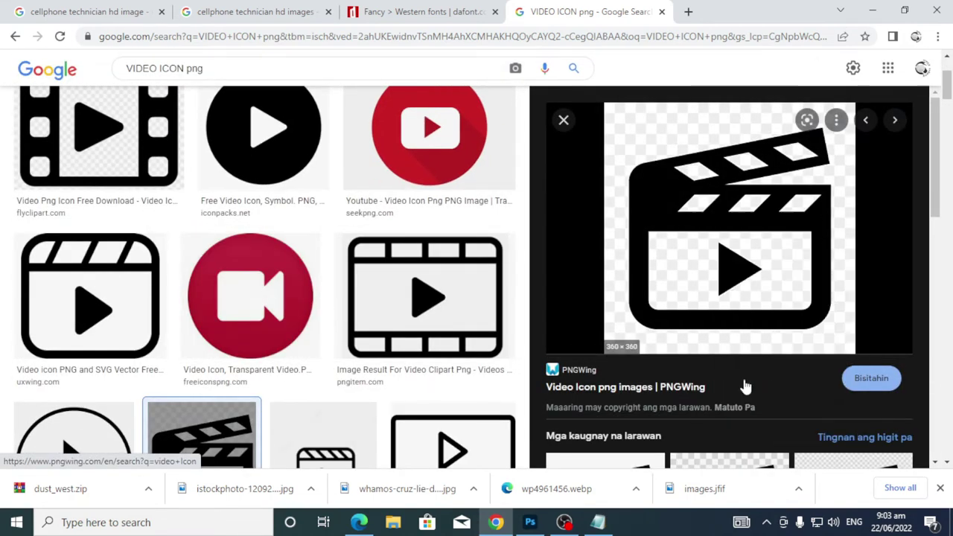
pyautogui.click(872, 11)
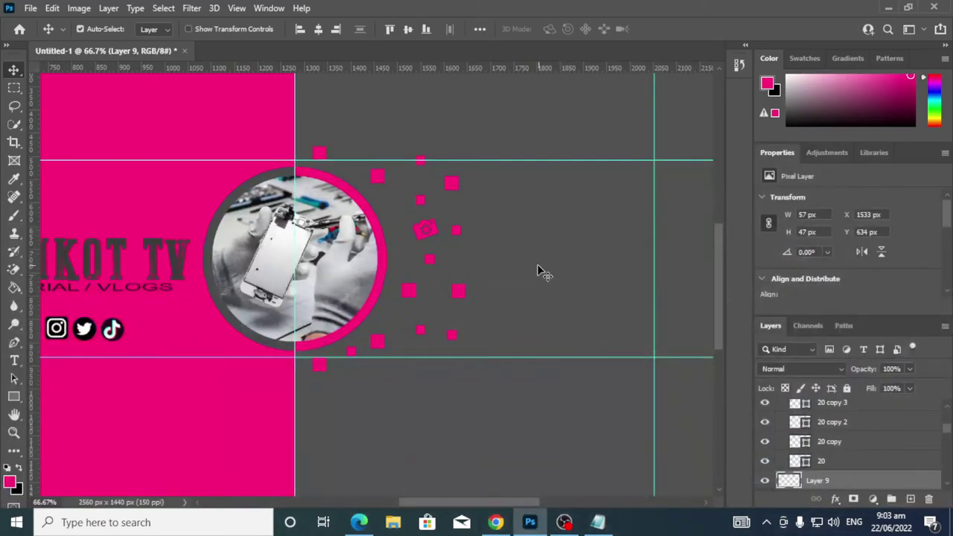
pyautogui.hotkey('ctrl', 'v')
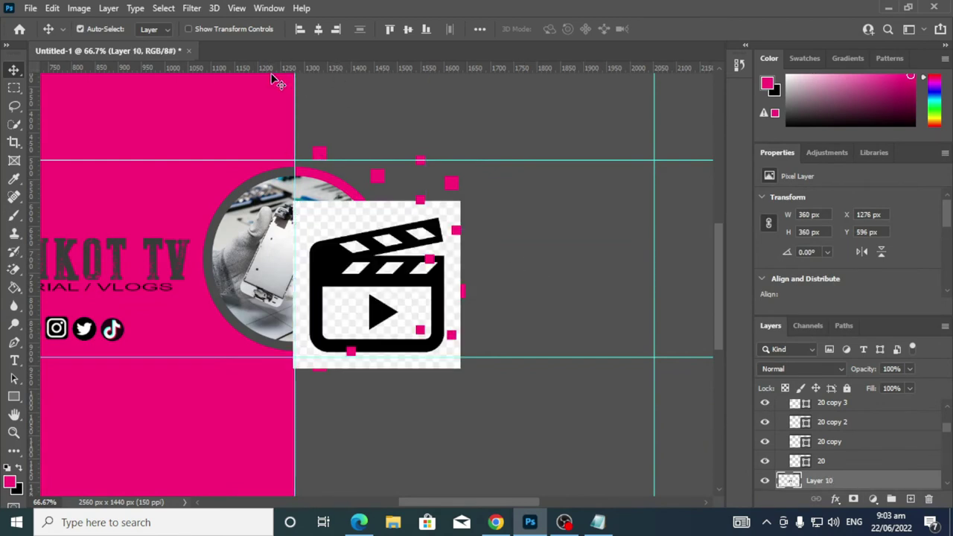
pyautogui.click(163, 8)
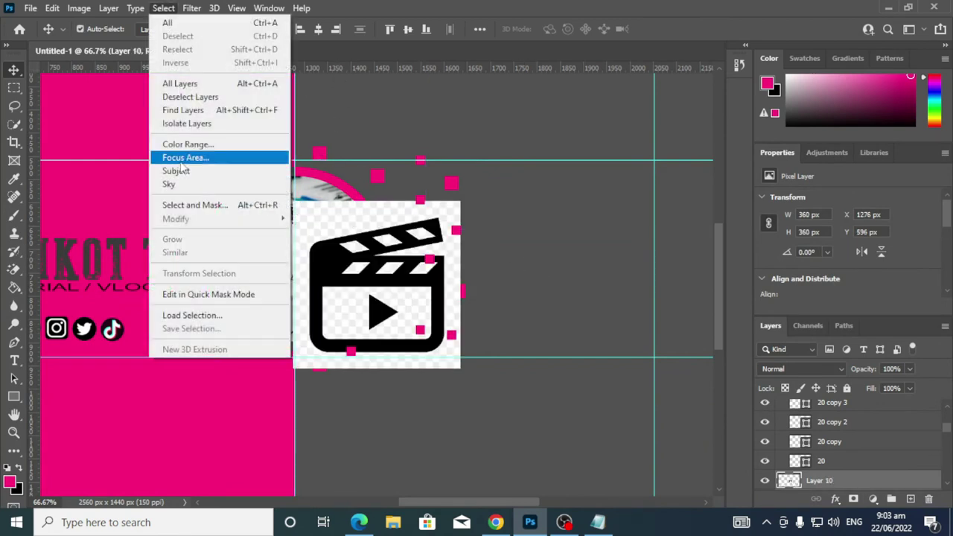
pyautogui.click(188, 185)
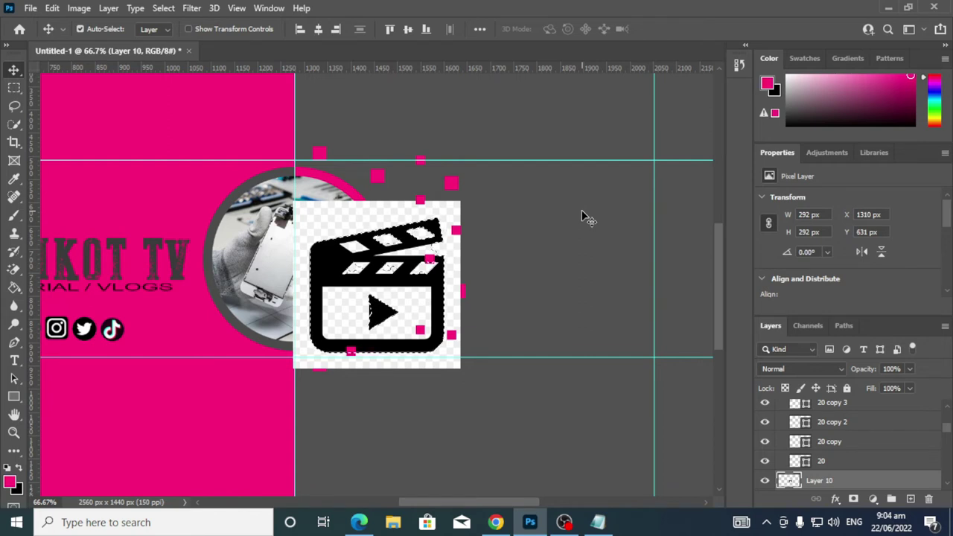
pyautogui.press('ctrl')
pyautogui.hotkey('ctrl', 'd')
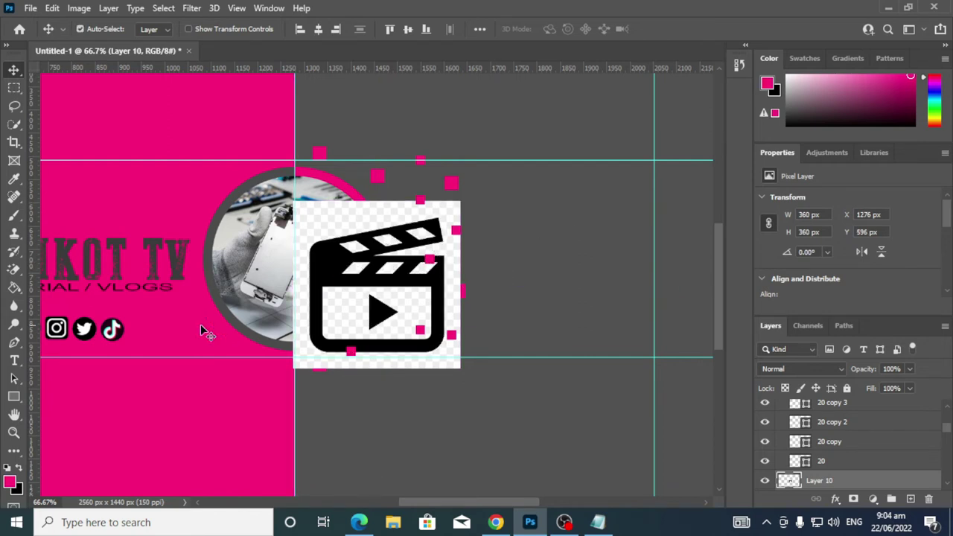
# Erase the clapperboard icon's checkered background, white slots and play window with the Magic Eraser at tolerance 32
pyautogui.click(14, 269)
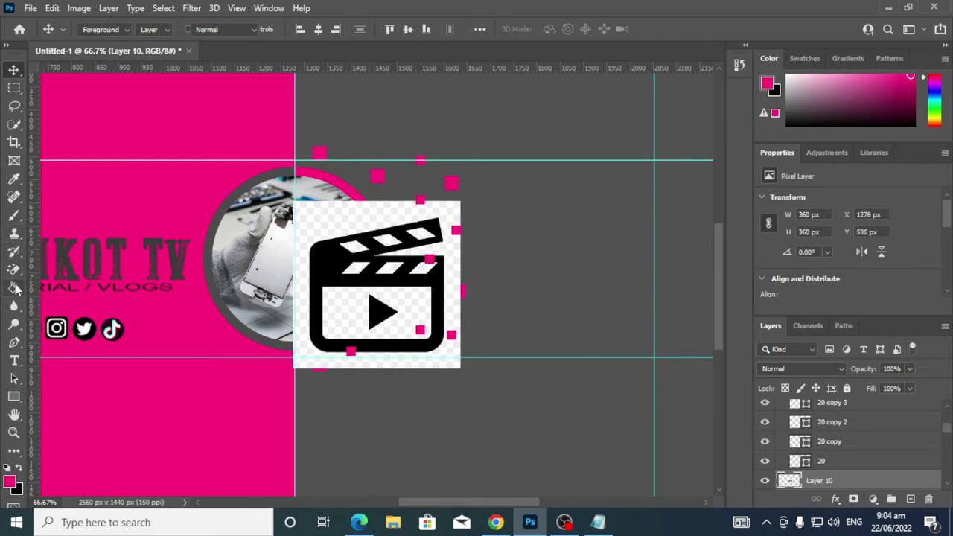
pyautogui.keyDown('alt'); pyautogui.click(14, 269); pyautogui.keyUp('alt')
pyautogui.keyDown('alt'); pyautogui.click(12, 273); pyautogui.keyUp('alt')
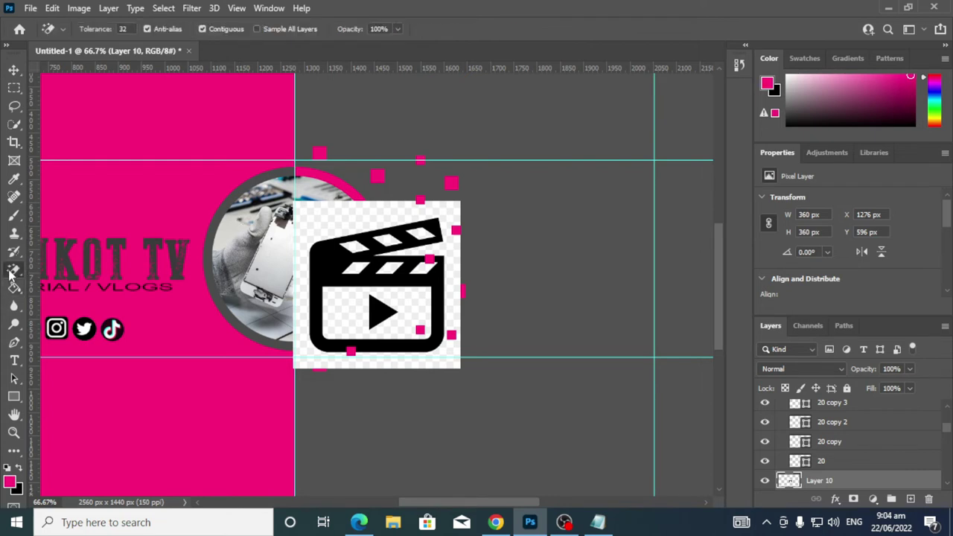
pyautogui.click(358, 210)
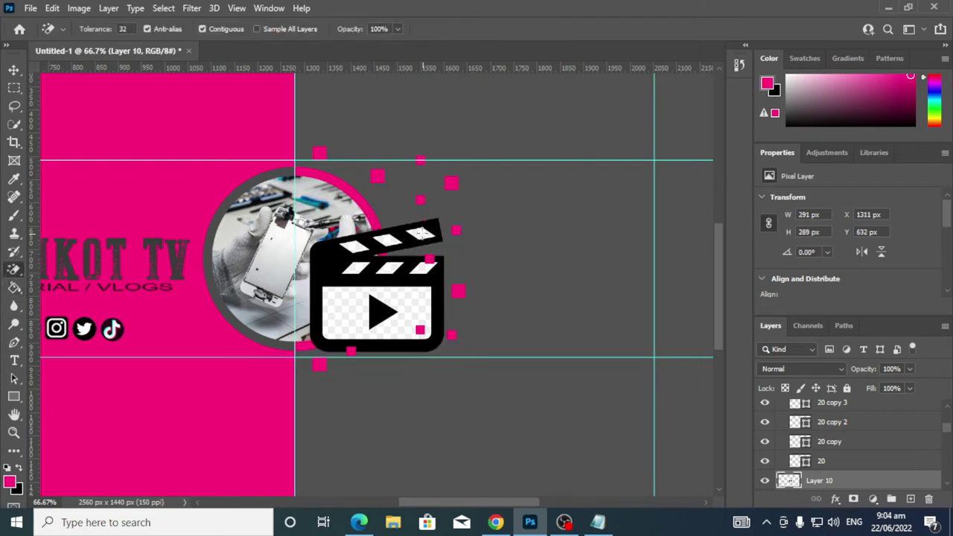
pyautogui.click(421, 233)
pyautogui.click(392, 239)
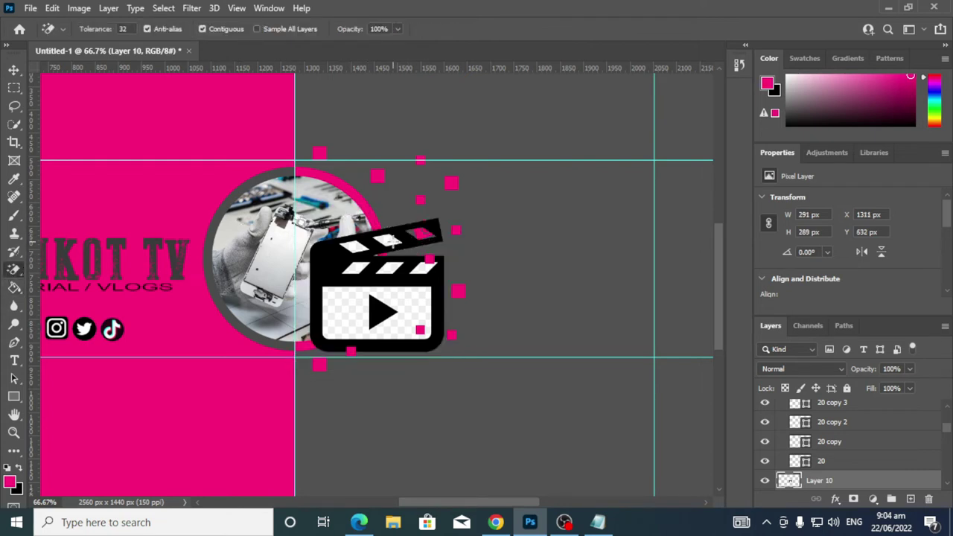
pyautogui.click(340, 317)
pyautogui.click(395, 270)
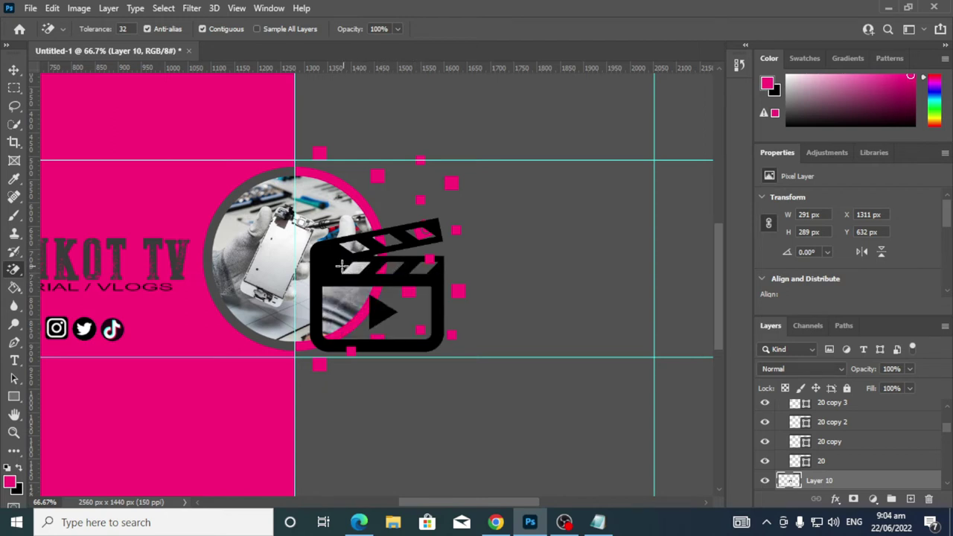
# Move the clapperboard icon to the empty gray area and fill its frame and play triangle with pink
pyautogui.click(14, 72)
pyautogui.moveTo(317, 263); pyautogui.dragTo(533, 242)
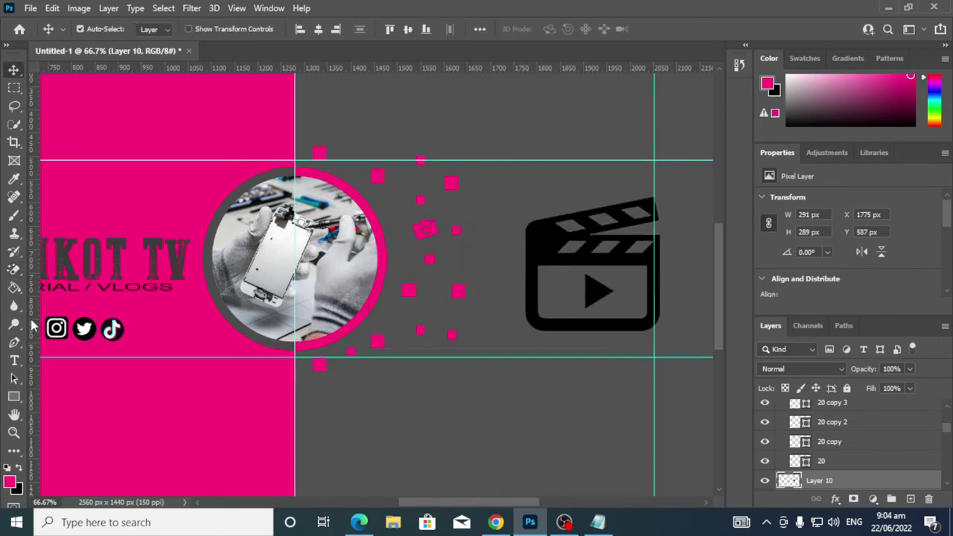
pyautogui.click(13, 289)
pyautogui.click(551, 236)
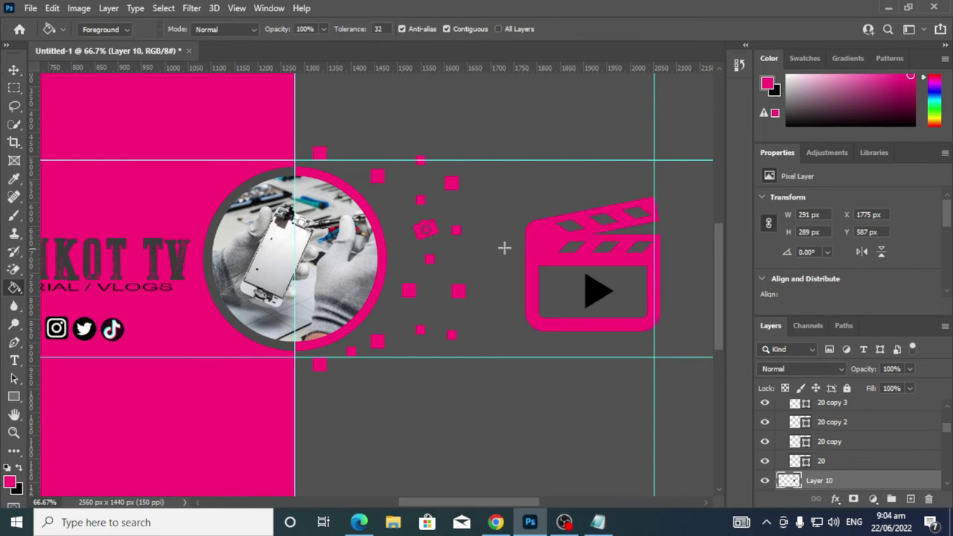
pyautogui.click(593, 297)
# Scale the pink clapperboard icon down with Free Transform to about 54 × 43 px
pyautogui.click(15, 69)
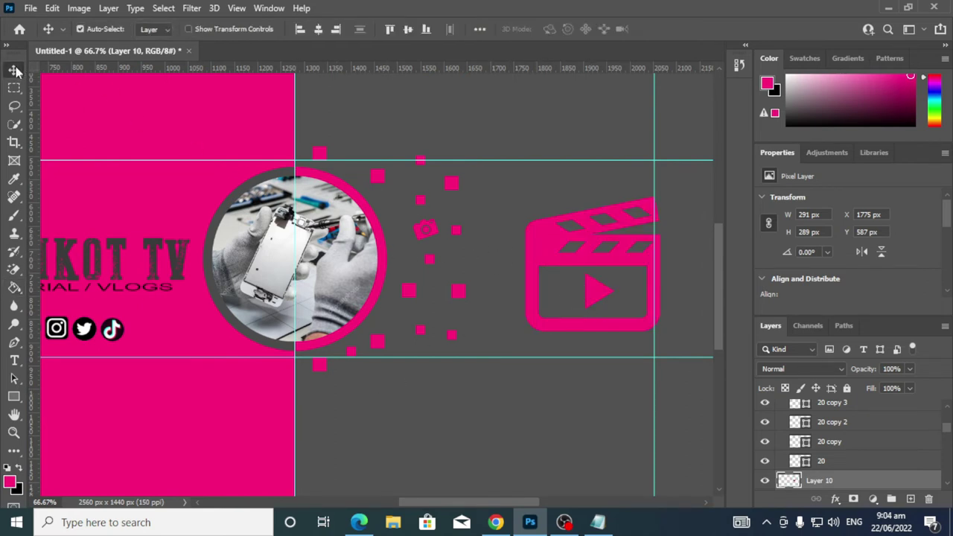
pyautogui.hotkey('ctrl', 't')
pyautogui.moveTo(658, 209); pyautogui.dragTo(552, 310)
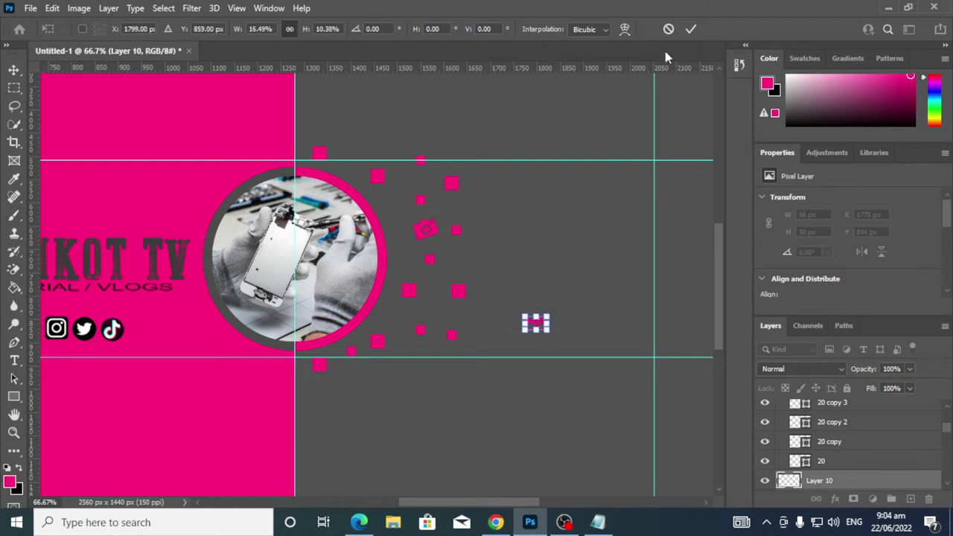
pyautogui.click(692, 29)
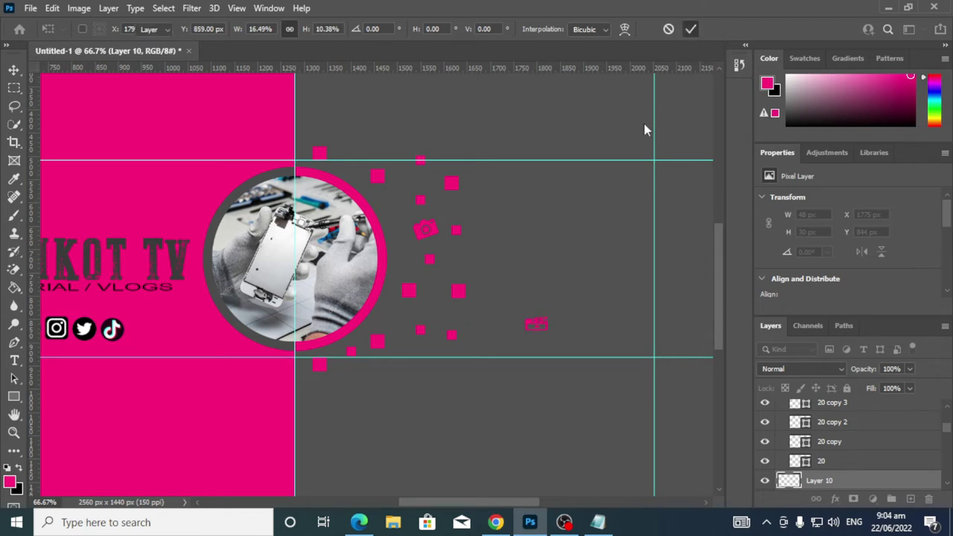
pyautogui.moveTo(573, 335); pyautogui.dragTo(554, 320)
pyautogui.hotkey('ctrl', 't')
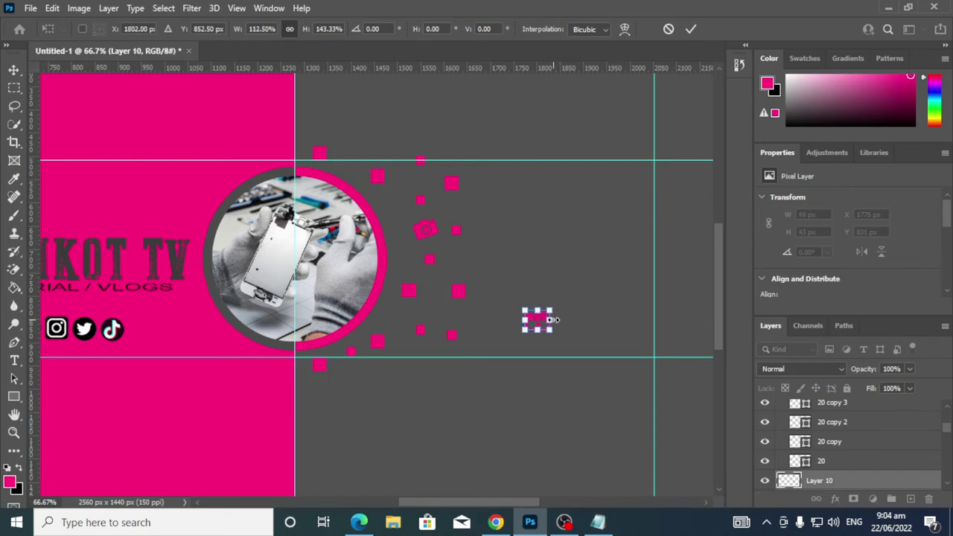
pyautogui.press('Return')
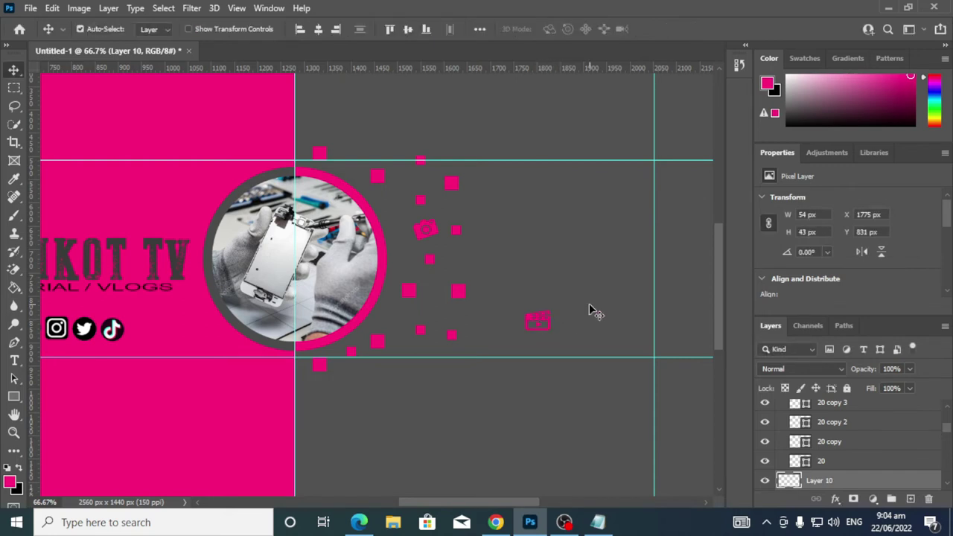
# Place the clapperboard among the lower squares, rotated about -25°, and move the outlying 20 px square beside the circle's upper edge
pyautogui.moveTo(549, 328); pyautogui.dragTo(487, 320)
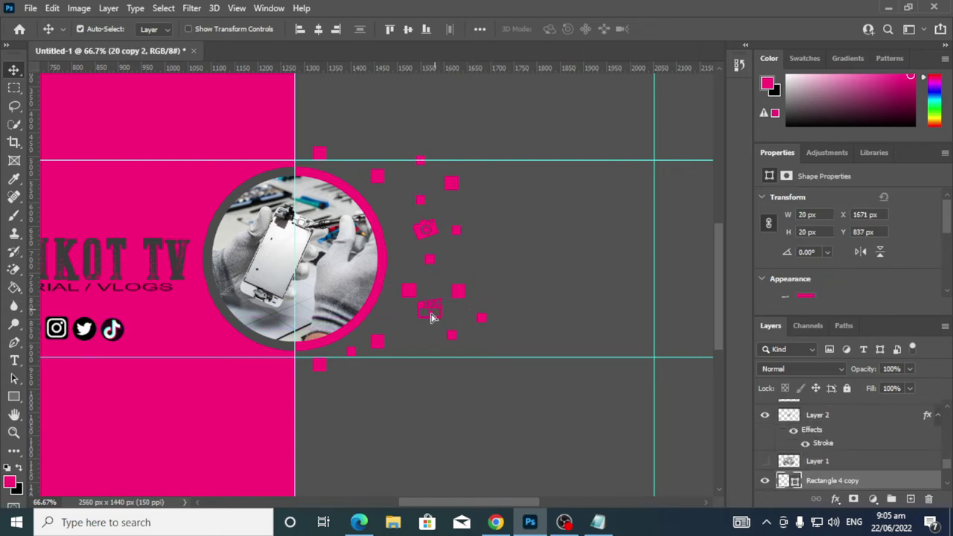
pyautogui.moveTo(430, 316)
pyautogui.mouseDown()
pyautogui.moveTo(426, 327)
pyautogui.moveTo(432, 315)
pyautogui.mouseUp()
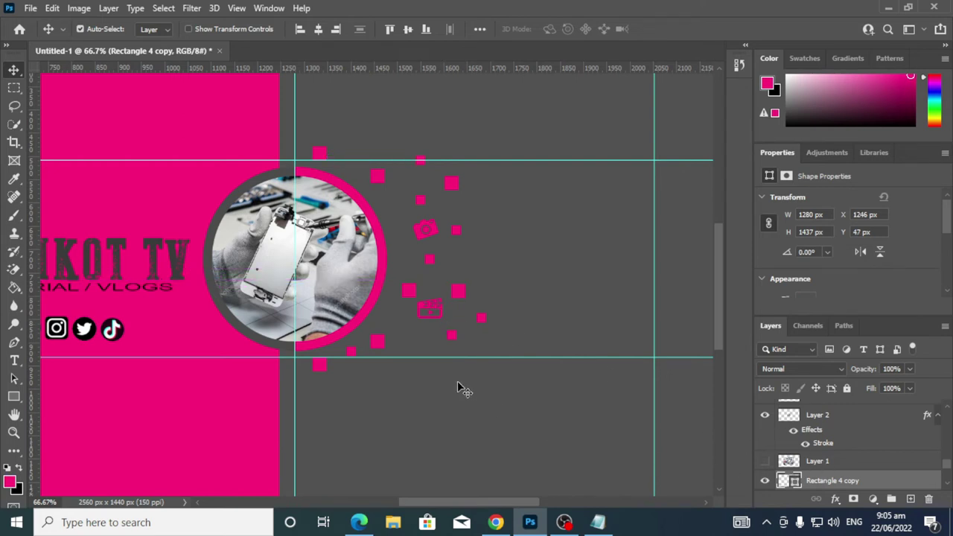
pyautogui.click(433, 313)
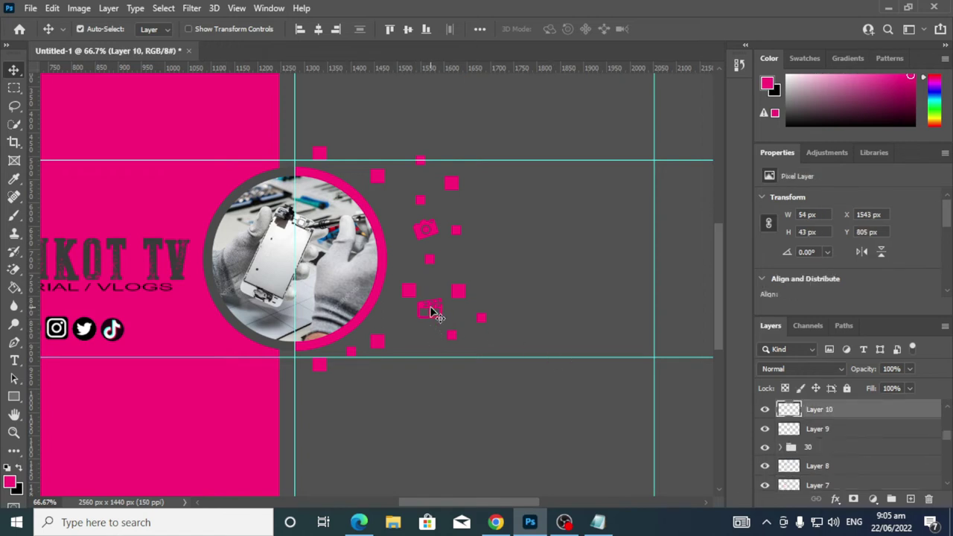
pyautogui.moveTo(431, 307); pyautogui.dragTo(445, 333)
pyautogui.hotkey('ctrl', 't')
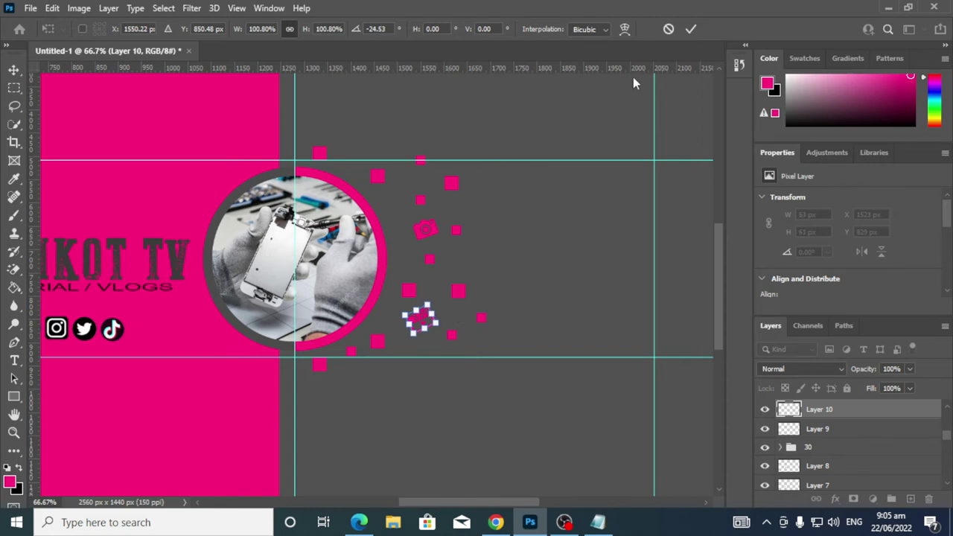
pyautogui.click(691, 30)
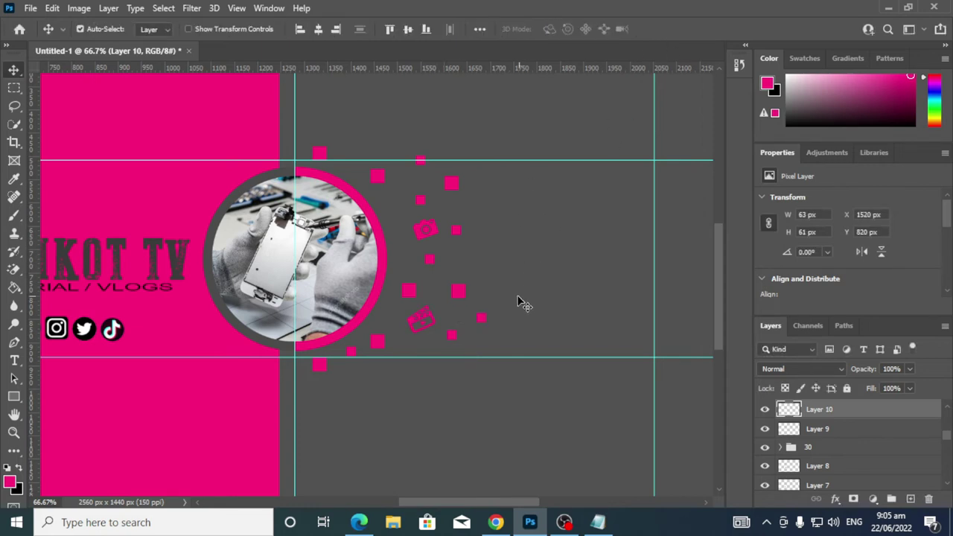
pyautogui.moveTo(482, 322); pyautogui.dragTo(350, 170)
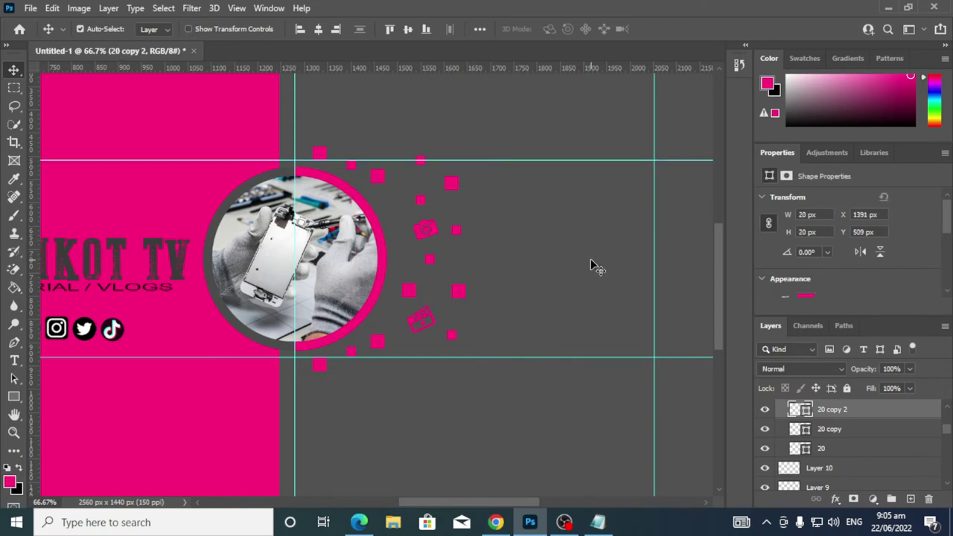
# Switch to Chrome, browse the video icon results, and search Google Images for "YOUTUBE ICON png"
pyautogui.hotkey('alt', 'Tab')
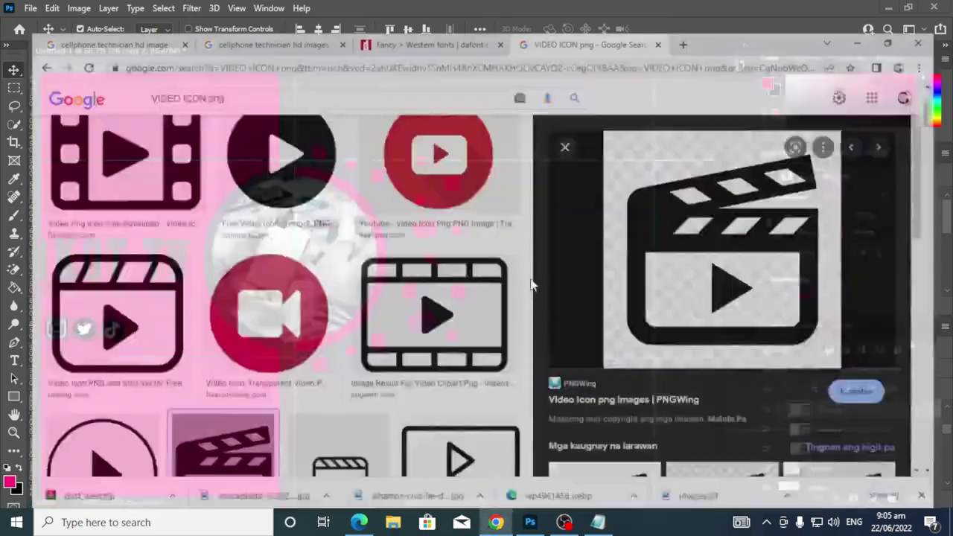
pyautogui.scroll(-4, 365, 418)
pyautogui.scroll(5, 369, 398)
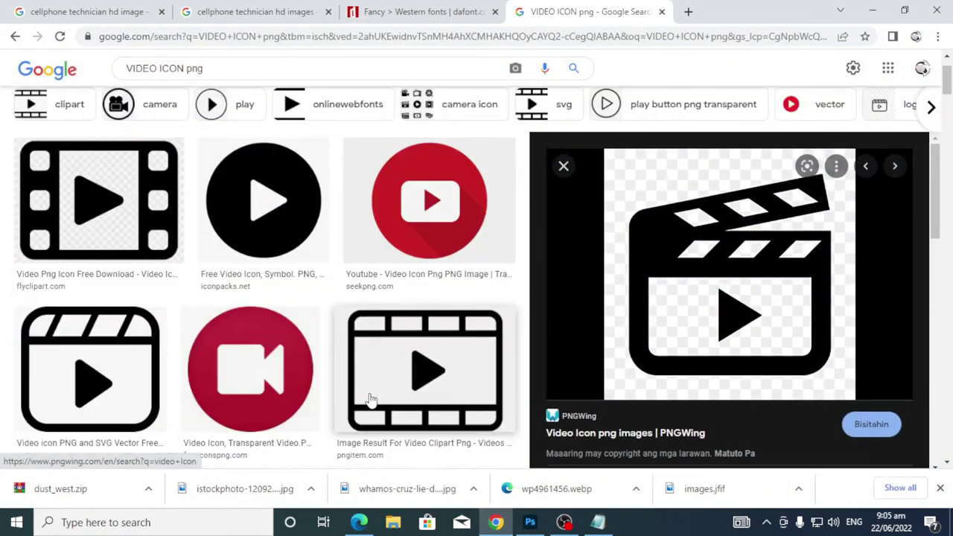
pyautogui.scroll(-5, 371, 400)
pyautogui.scroll(2, 374, 405)
pyautogui.scroll(-5, 373, 410)
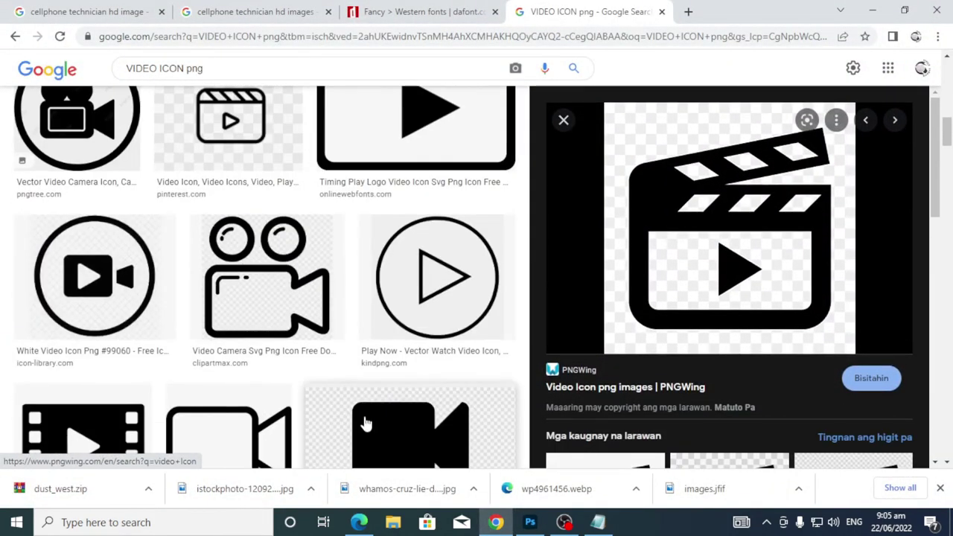
pyautogui.scroll(8, 365, 417)
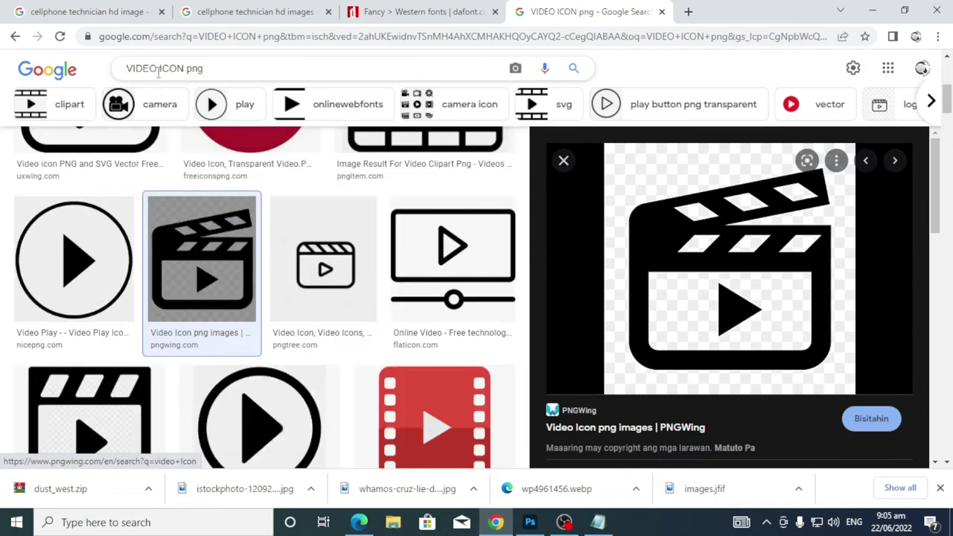
pyautogui.doubleClick(158, 70)
pyautogui.write('I')
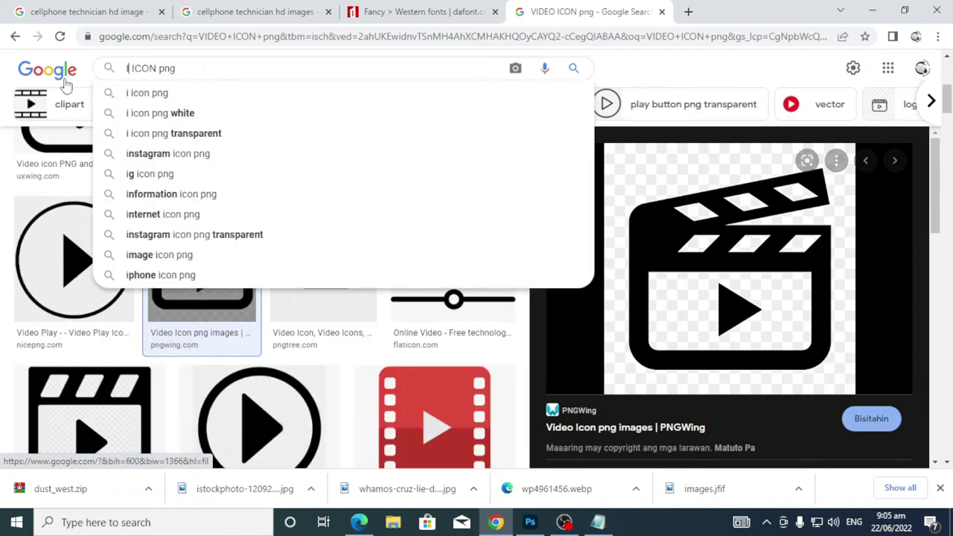
pyautogui.press('BackSpace')
pyautogui.write('YOUTUBE')
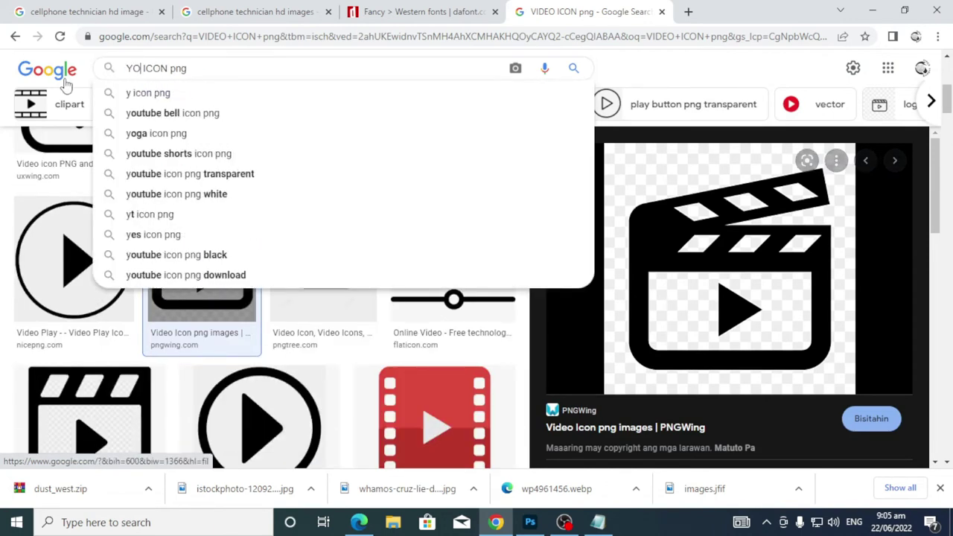
pyautogui.press('Return')
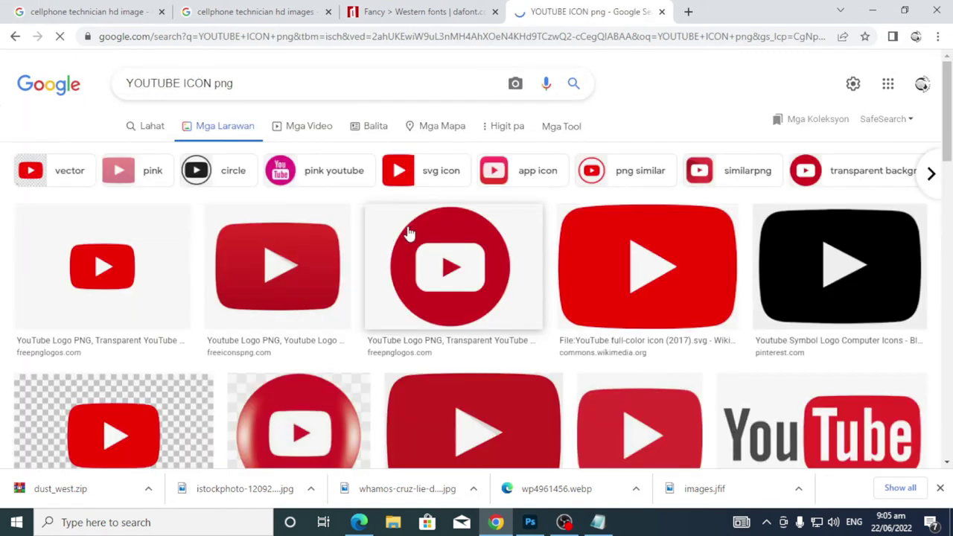
# Copy the black YouTube play icon from the Pinterest result and paste it into the Photoshop banner
pyautogui.scroll(-3, 563, 315)
pyautogui.scroll(3, 564, 315)
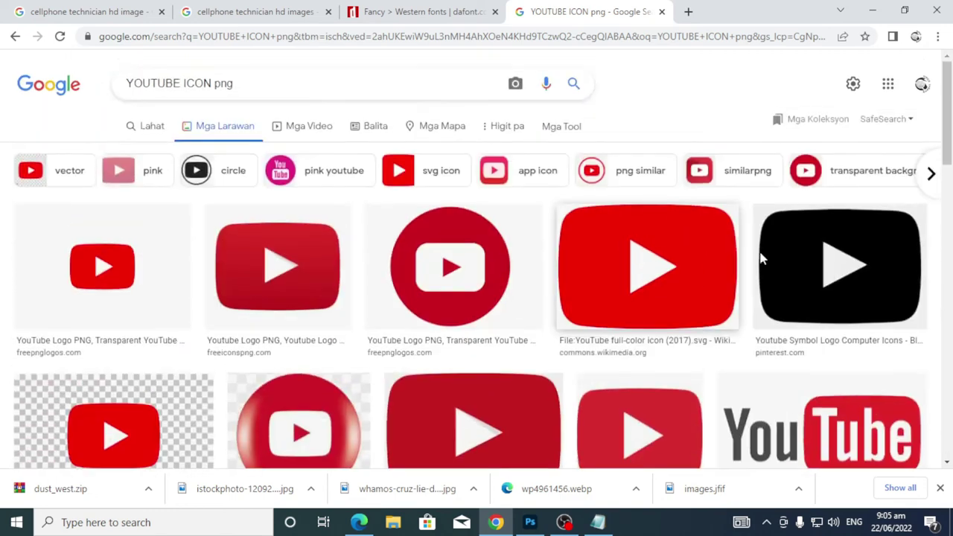
pyautogui.click(902, 270)
pyautogui.rightClick(840, 246)
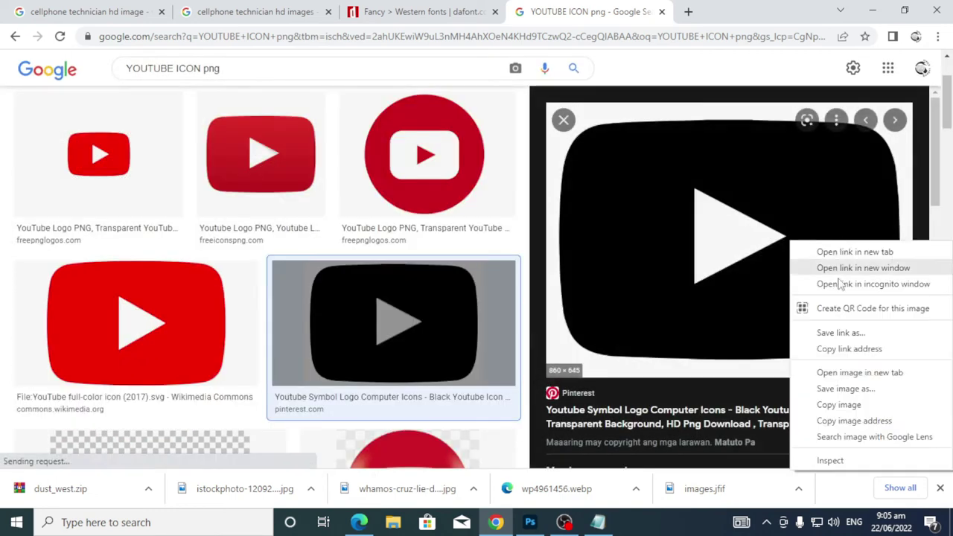
pyautogui.click(840, 404)
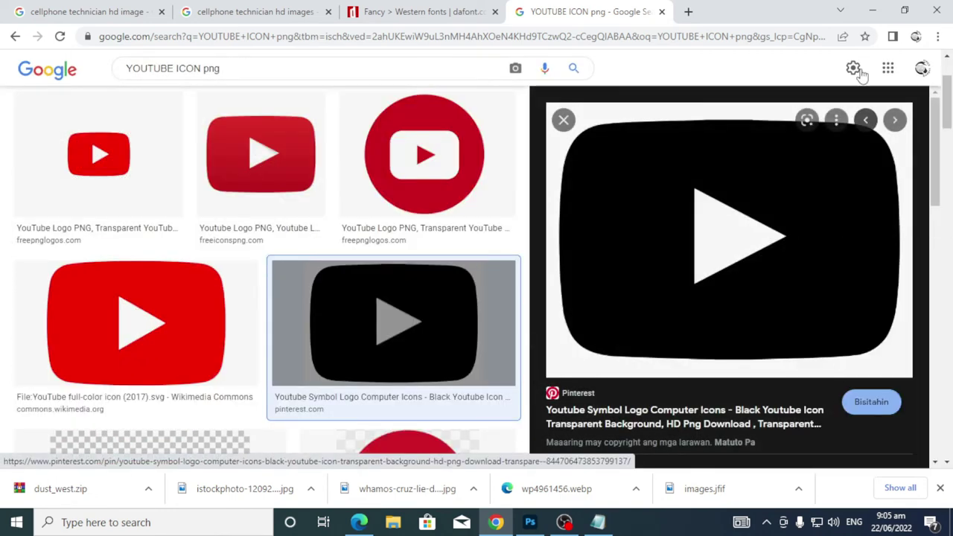
pyautogui.click(873, 11)
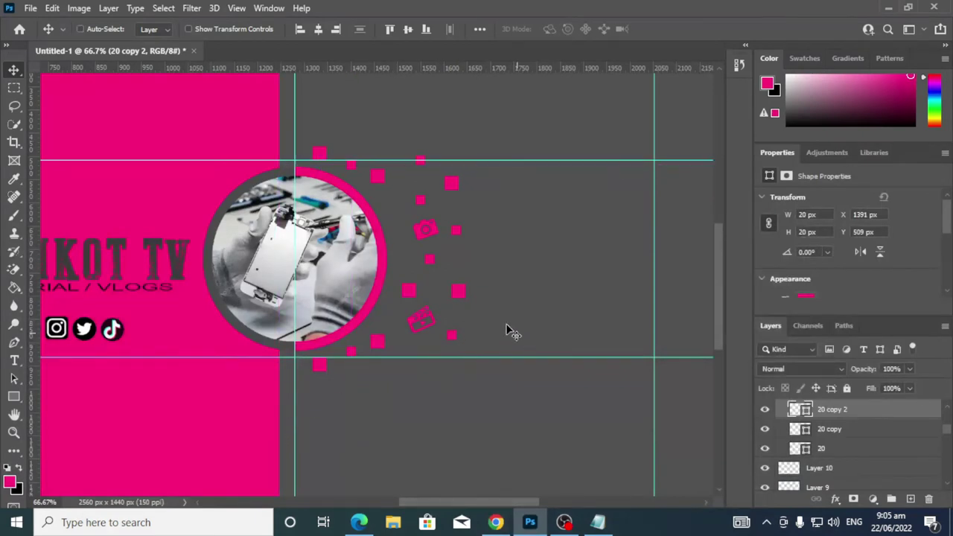
pyautogui.hotkey('ctrl', 'v')
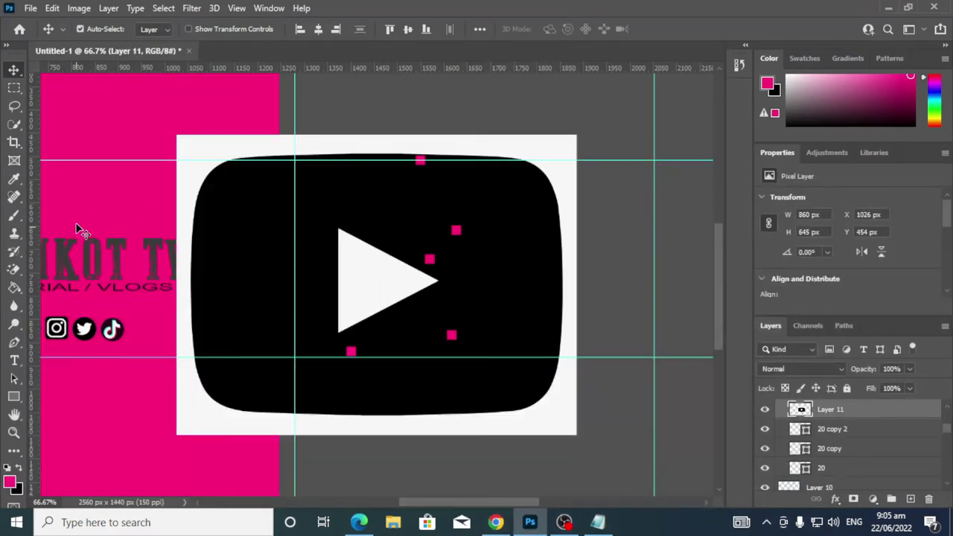
# Erase the YouTube icon's white background and play triangle with the Magic Eraser, and fill its black body with pink
pyautogui.click(13, 269)
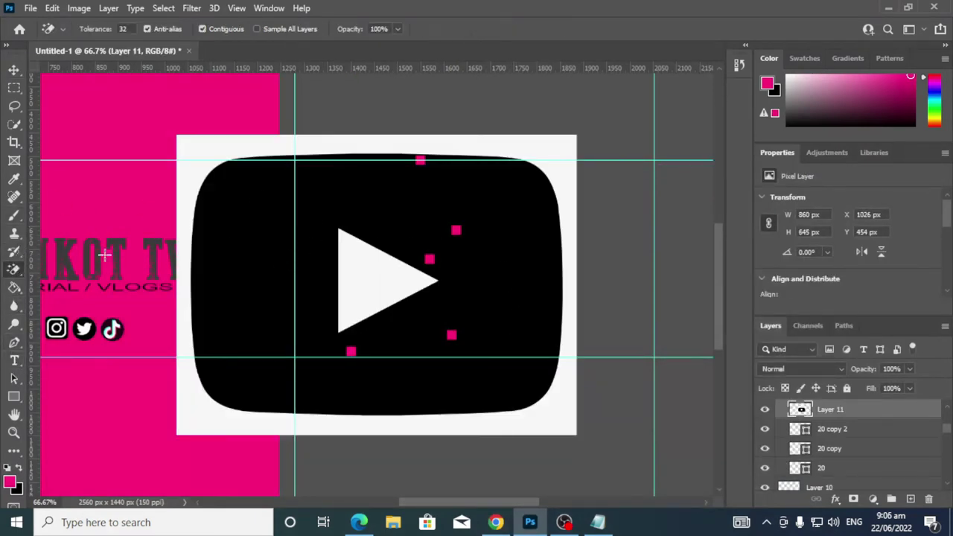
pyautogui.click(200, 160)
pyautogui.click(347, 273)
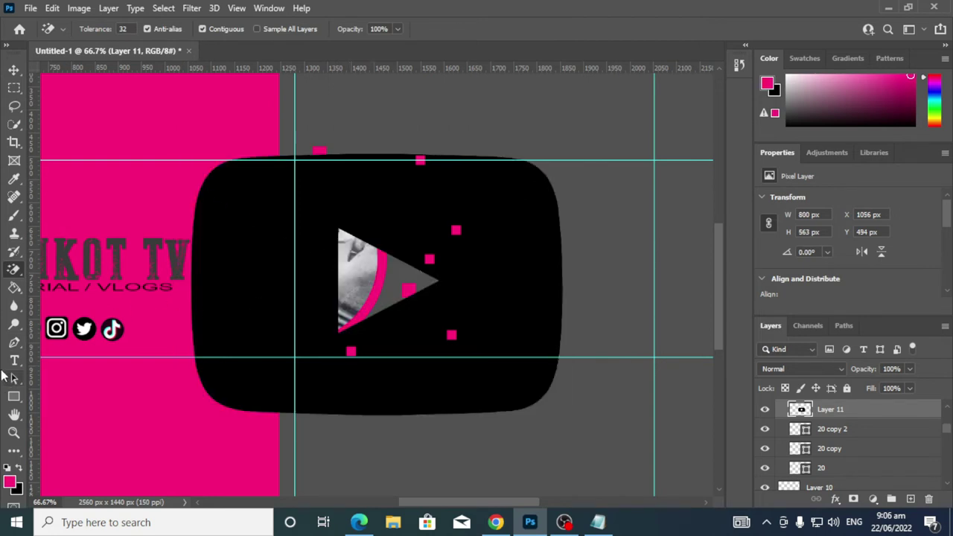
pyautogui.click(15, 289)
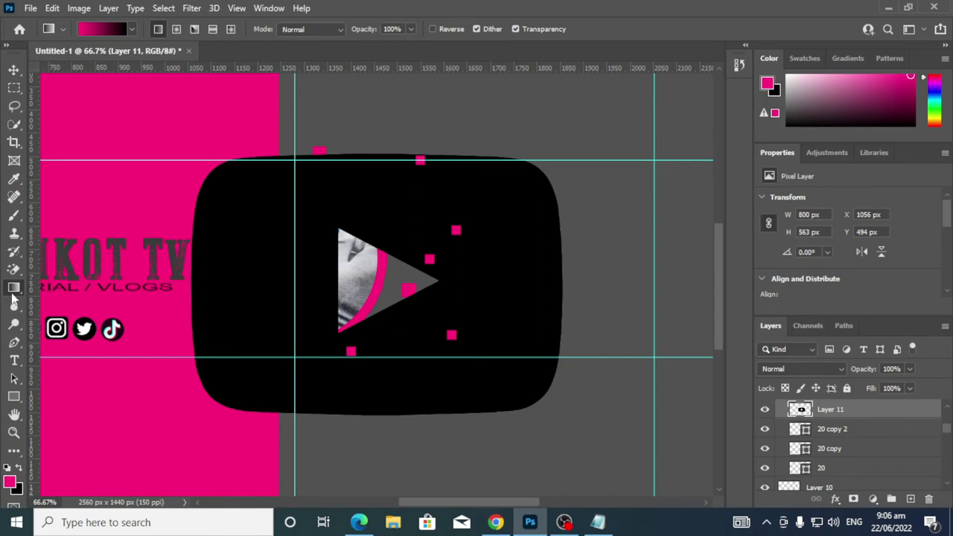
pyautogui.rightClick(13, 292)
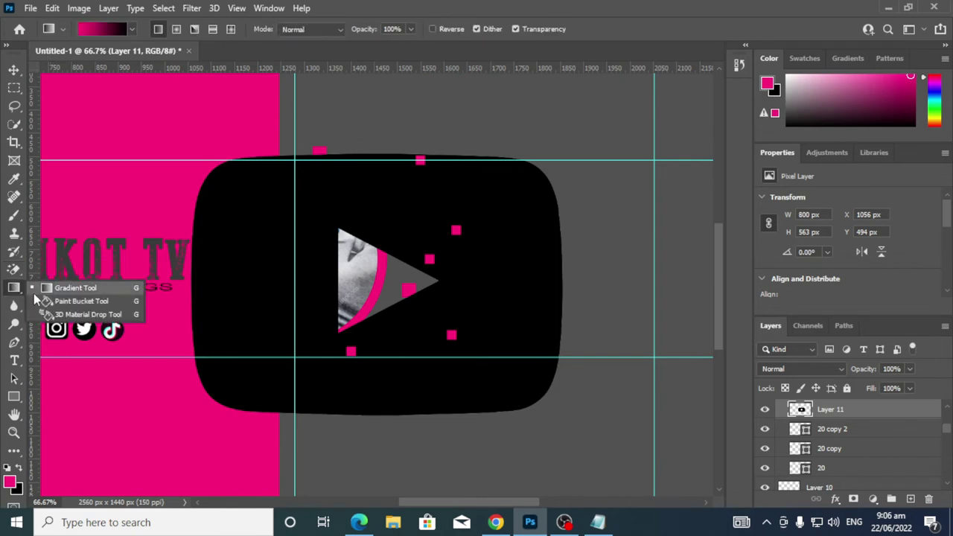
pyautogui.click(44, 301)
pyautogui.click(248, 262)
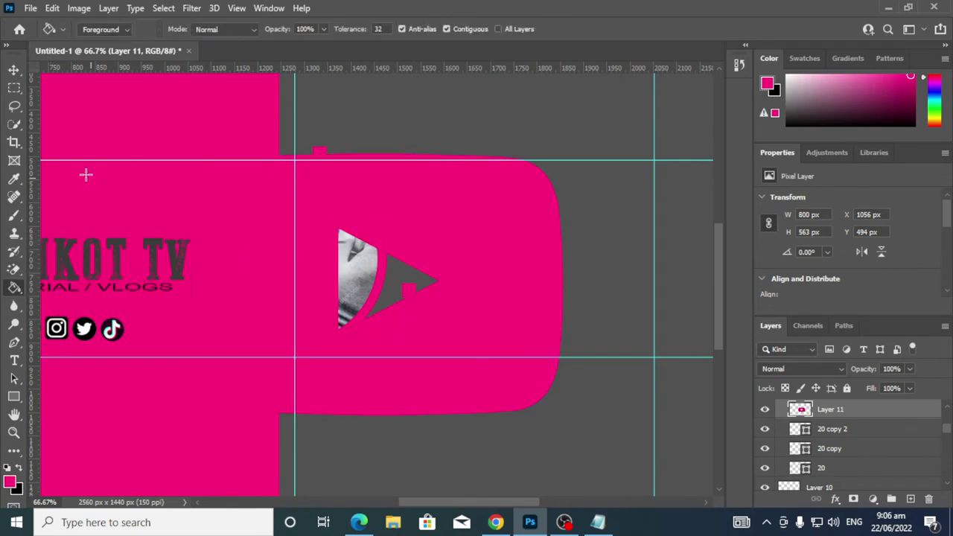
# Scale the YouTube icon down proportionally to about 6%, roughly 49 × 34 px
pyautogui.click(12, 70)
pyautogui.hotkey('ctrl', 't')
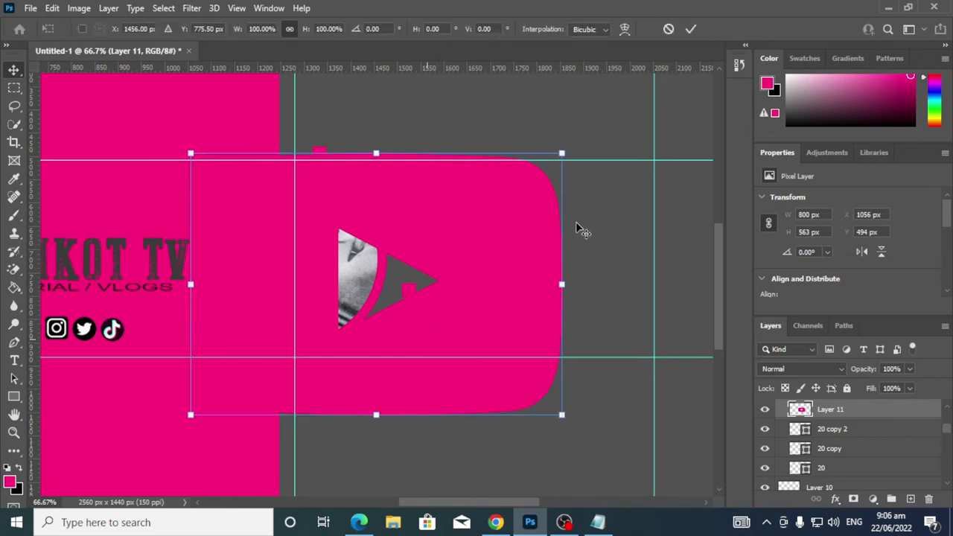
pyautogui.moveTo(562, 151); pyautogui.dragTo(213, 391)
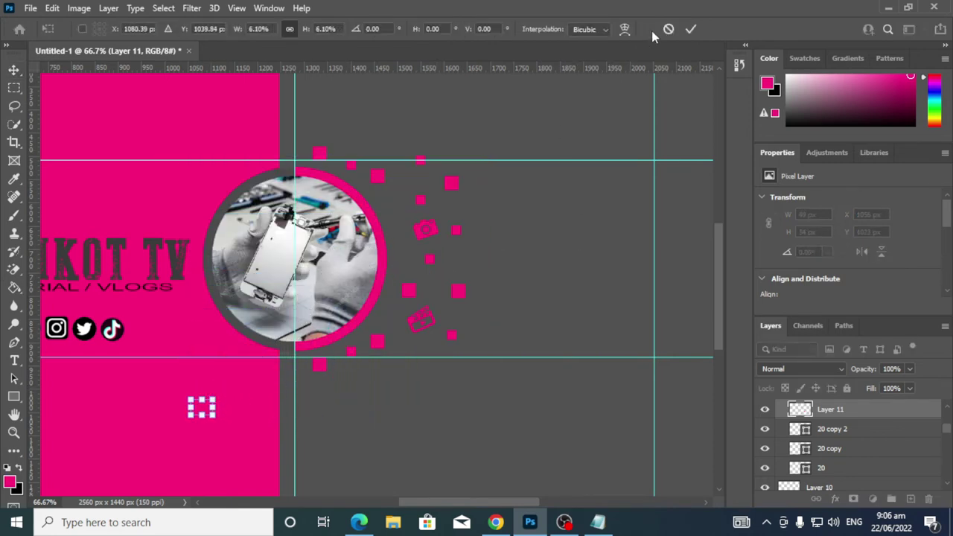
pyautogui.click(691, 29)
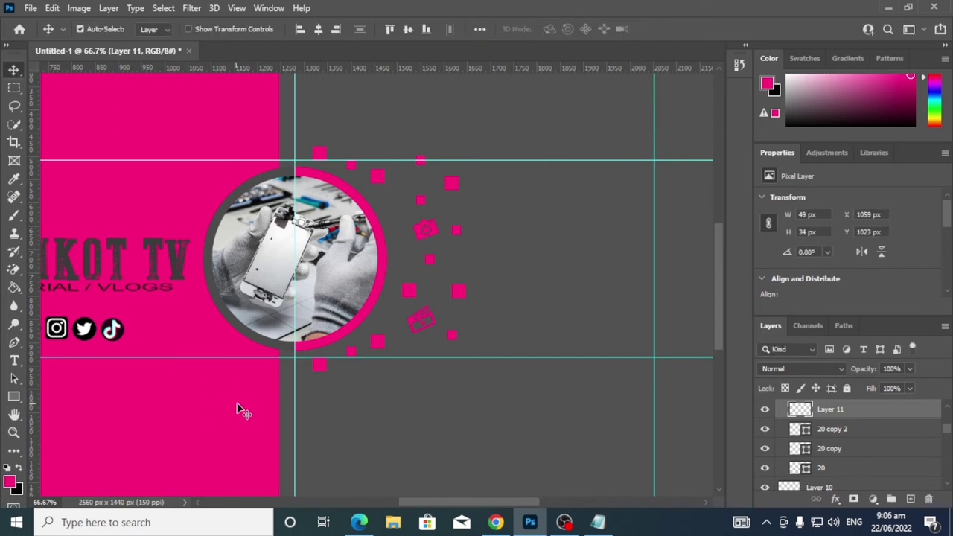
# Nudge the small YouTube icon to the right and toggle its layer's visibility to locate it against the pink background
pyautogui.press('Right')
pyautogui.press('Right')
pyautogui.press('Right')
pyautogui.press('Right')
pyautogui.press('Right')
pyautogui.press('Right')
pyautogui.press('Right')
pyautogui.press('Right')
pyautogui.click(766, 411)
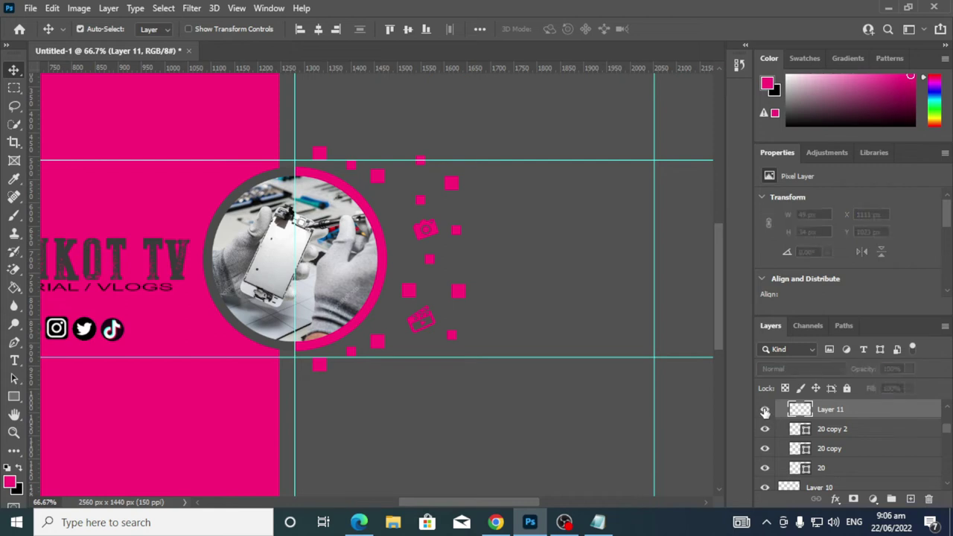
pyautogui.click(766, 411)
# Hide the pink Rectangle 4 layer and move the YouTube icon to the gray area right of the scattered squares
pyautogui.scroll(-5, 857, 439)
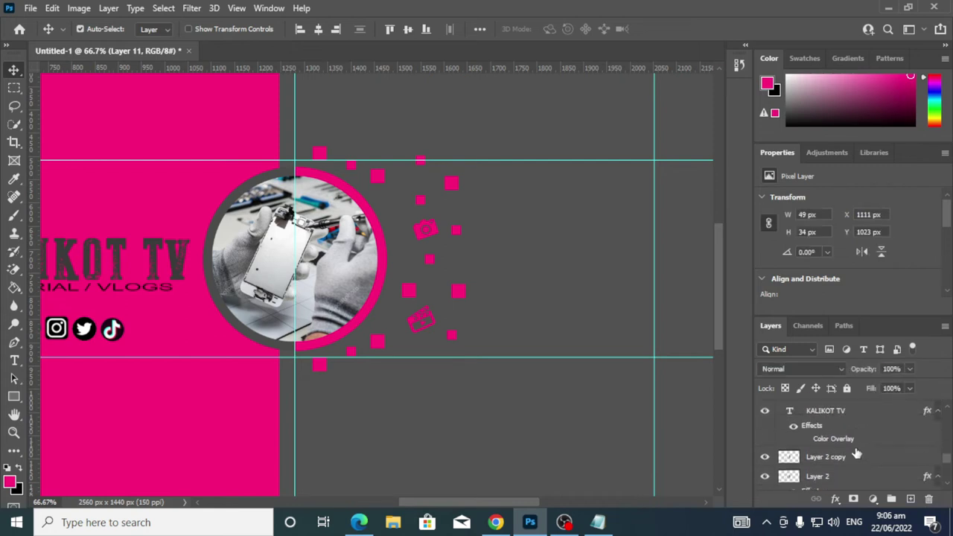
pyautogui.scroll(-3, 856, 453)
pyautogui.click(766, 458)
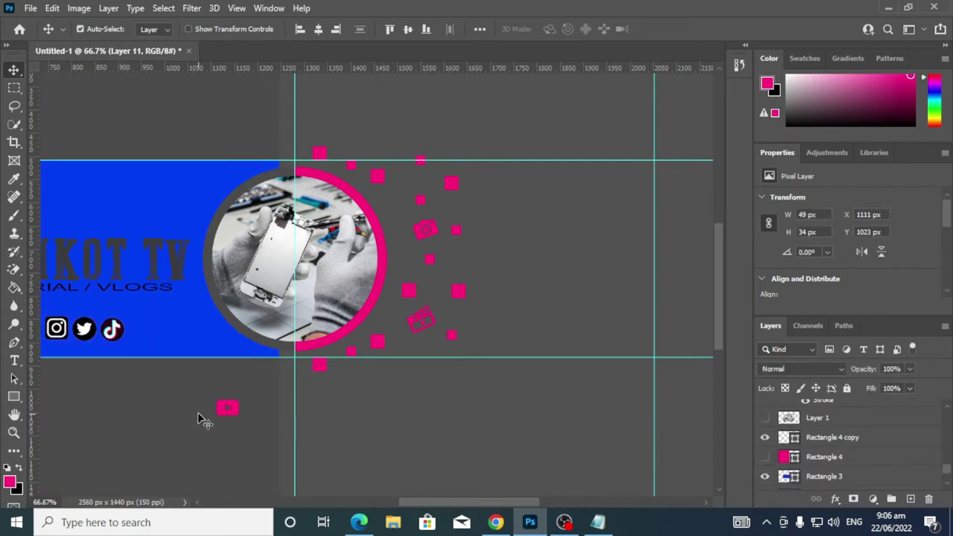
pyautogui.moveTo(234, 413); pyautogui.dragTo(497, 255)
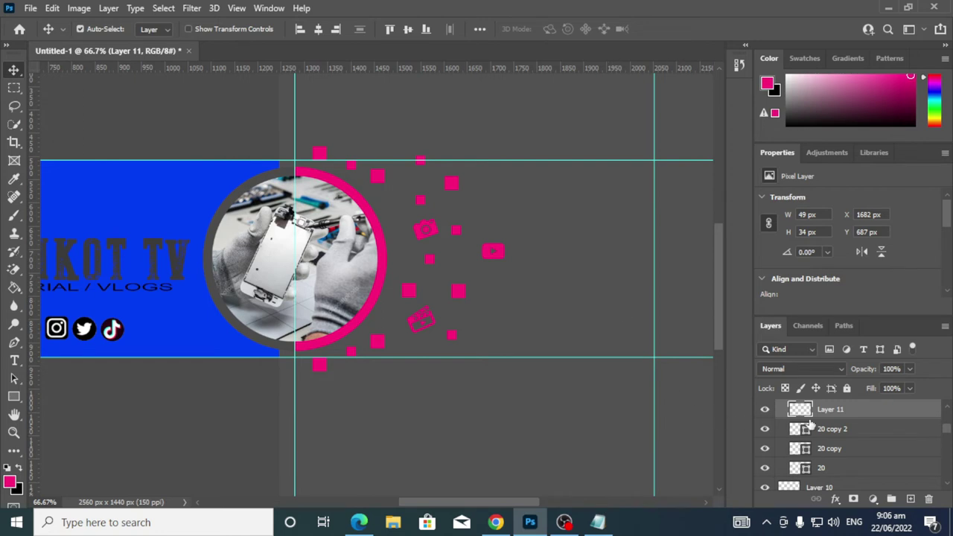
# Show Layer 3 and hide the TUTORIAL / VLOGS text layer
pyautogui.scroll(-5, 819, 454)
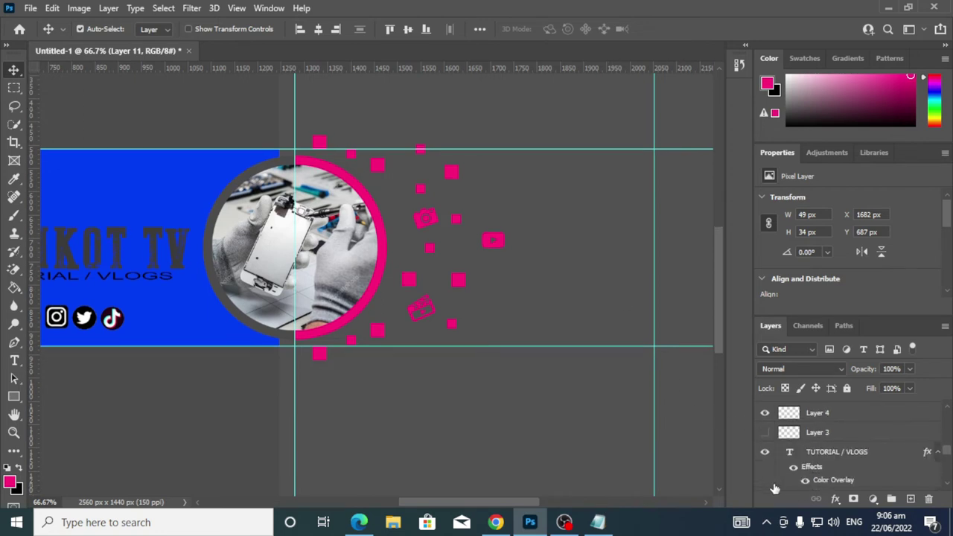
pyautogui.click(765, 433)
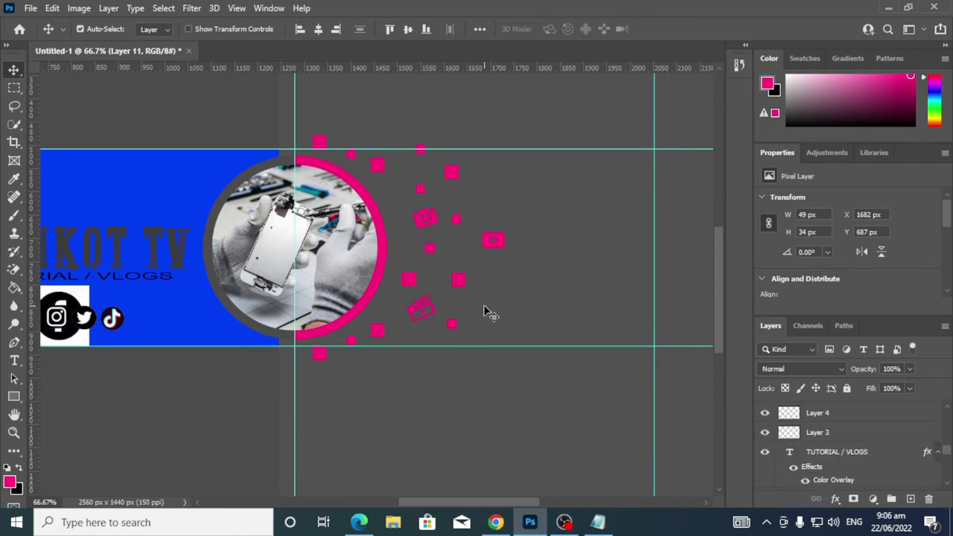
pyautogui.click(764, 452)
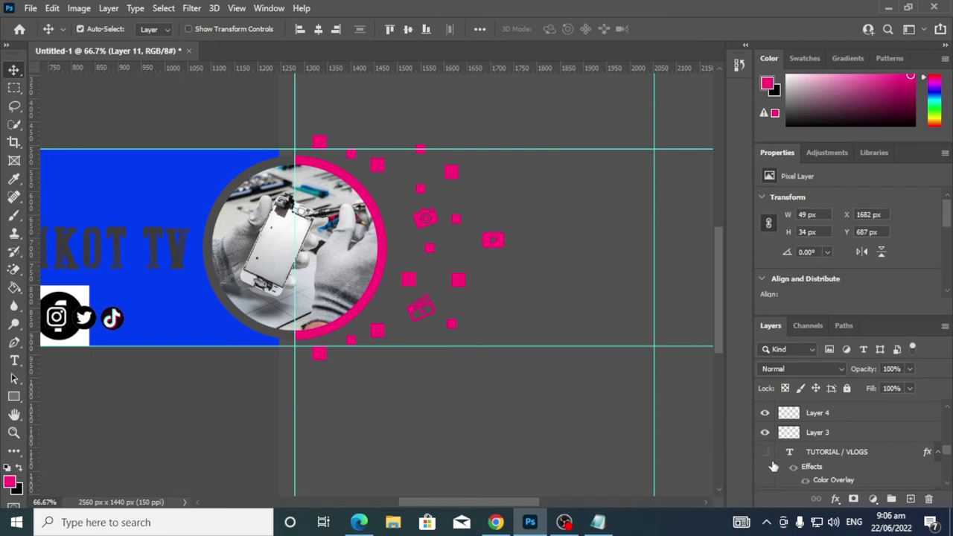
# Make the pink Rectangle 4 layer visible again
pyautogui.scroll(-5, 788, 463)
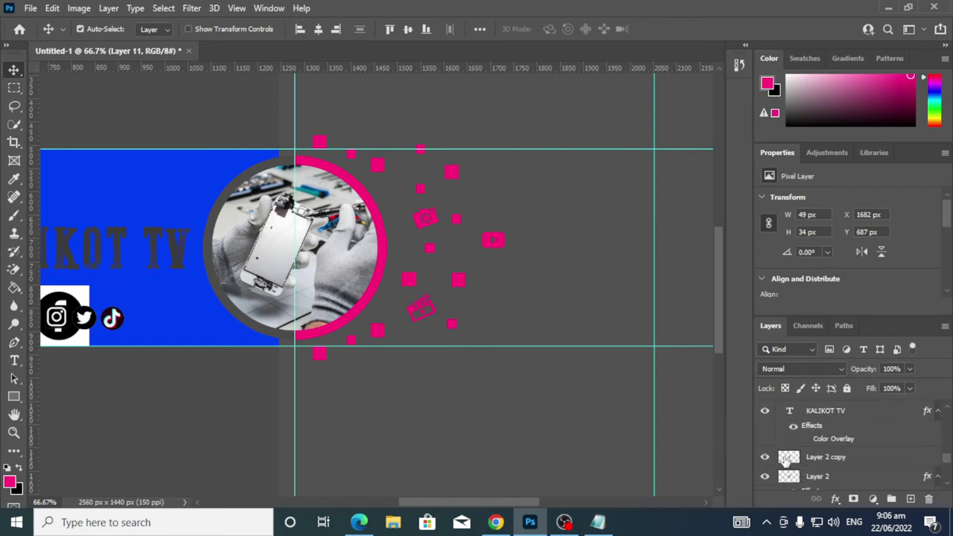
pyautogui.scroll(-5, 832, 454)
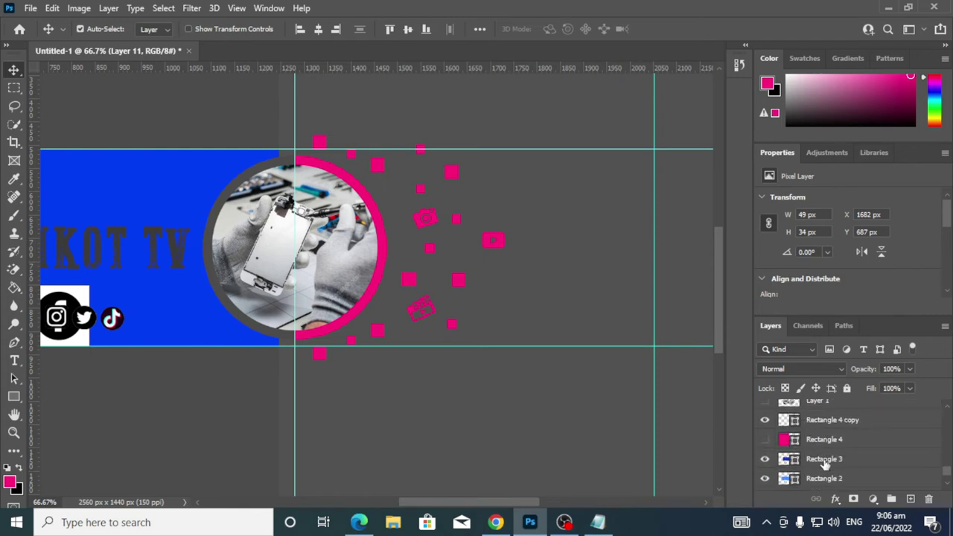
pyautogui.scroll(-3, 814, 467)
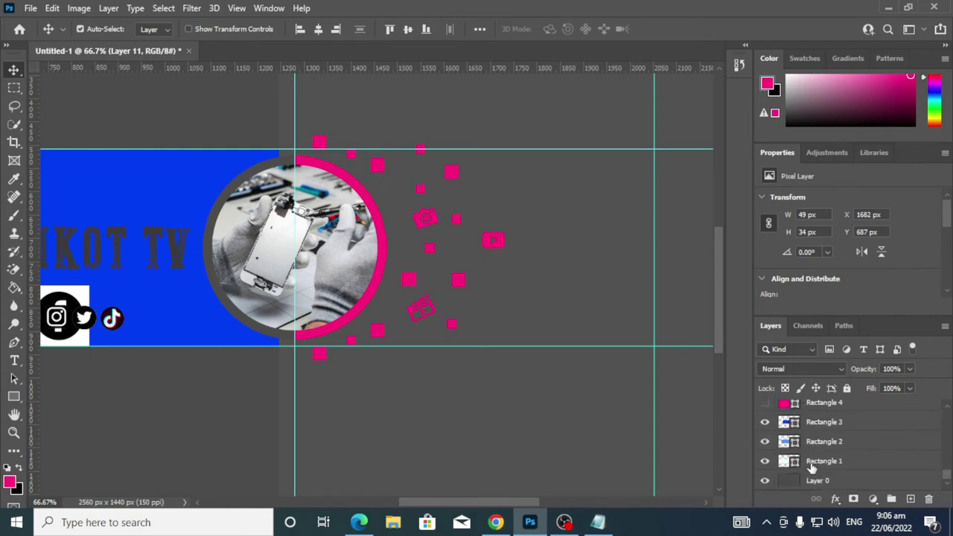
pyautogui.click(765, 403)
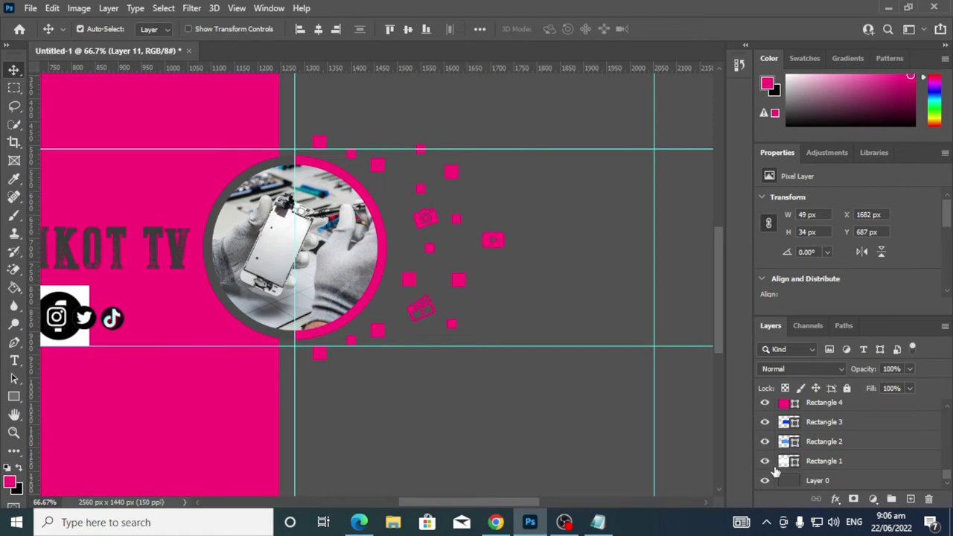
# Toggle the visibility of Layer 1 and Layer 2 to check their contents, and hide Layer 3 with the white-backed icon
pyautogui.scroll(5, 775, 471)
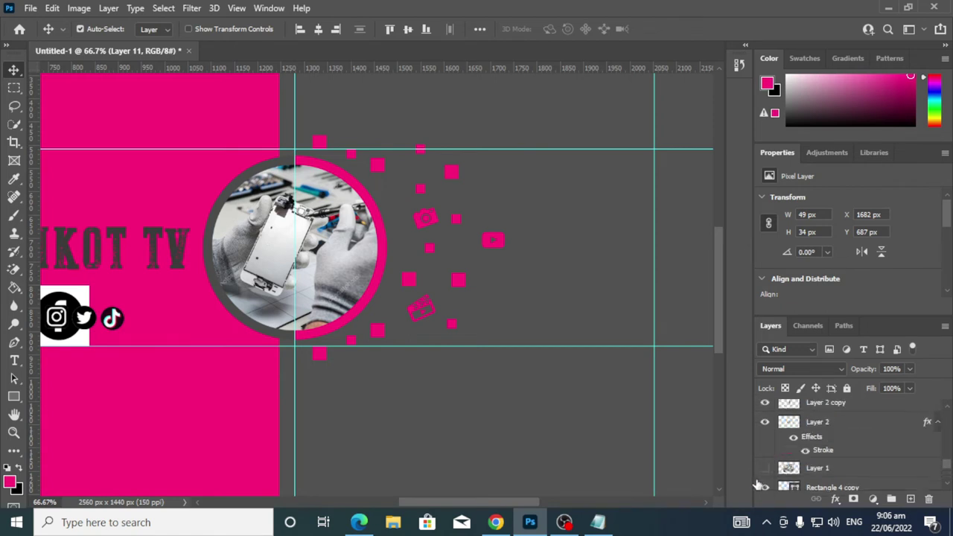
pyautogui.click(765, 469)
pyautogui.click(765, 469)
pyautogui.scroll(1, 770, 467)
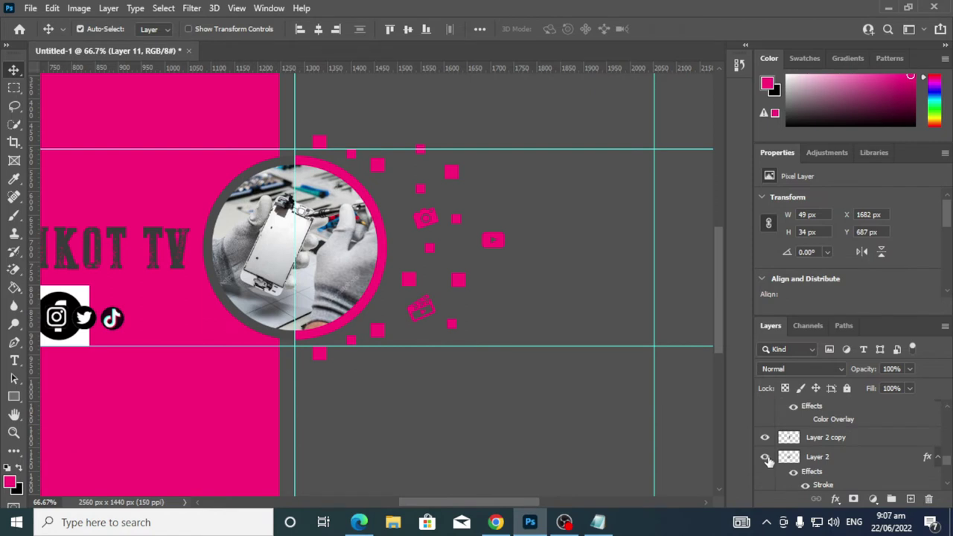
pyautogui.click(765, 457)
pyautogui.click(765, 458)
pyautogui.scroll(2, 768, 464)
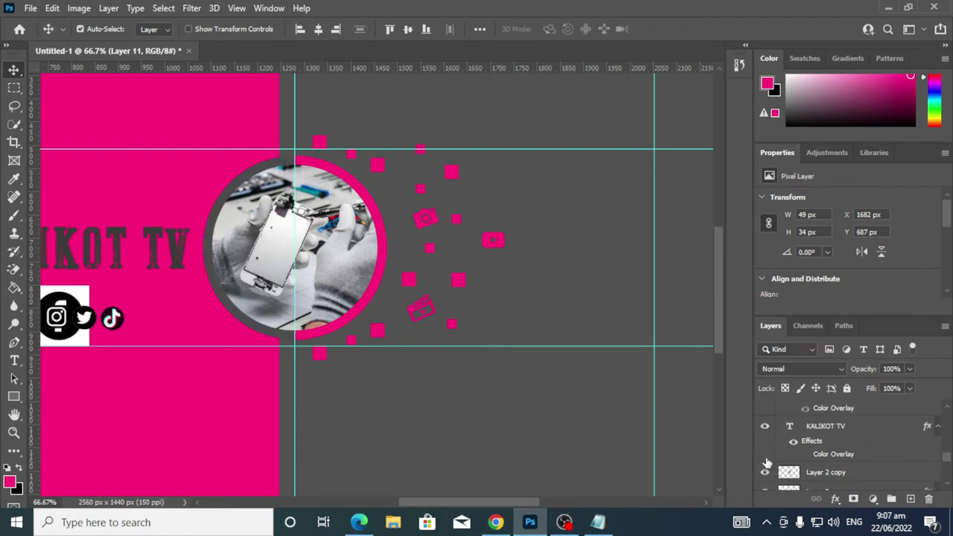
pyautogui.click(70, 307)
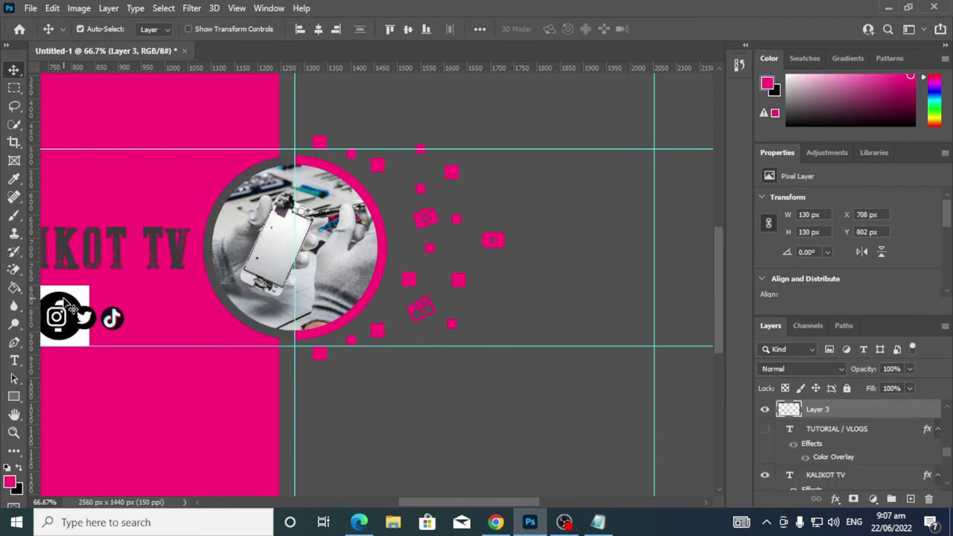
pyautogui.click(765, 415)
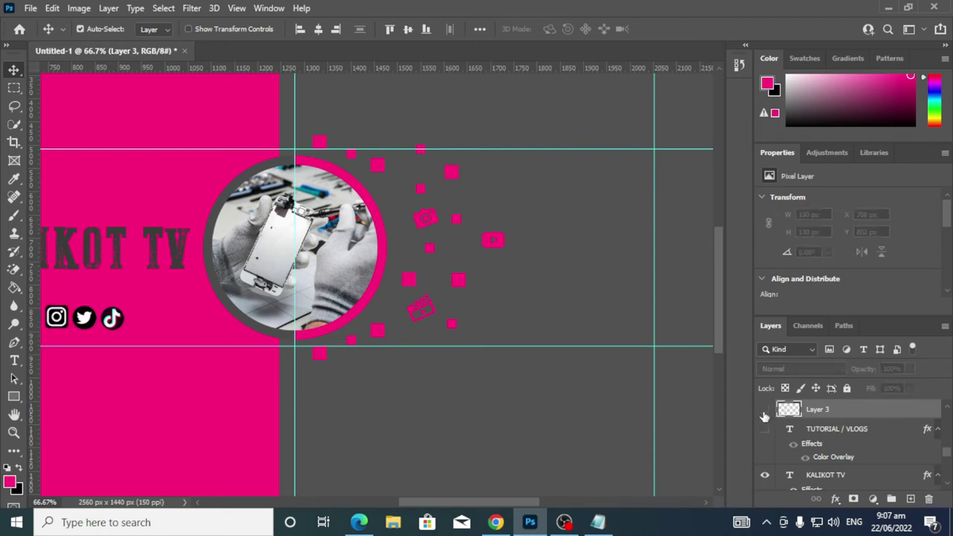
# Duplicate the camera icon and place the copy at the upper right of the scattered squares
pyautogui.moveTo(465, 499); pyautogui.dragTo(489, 506)
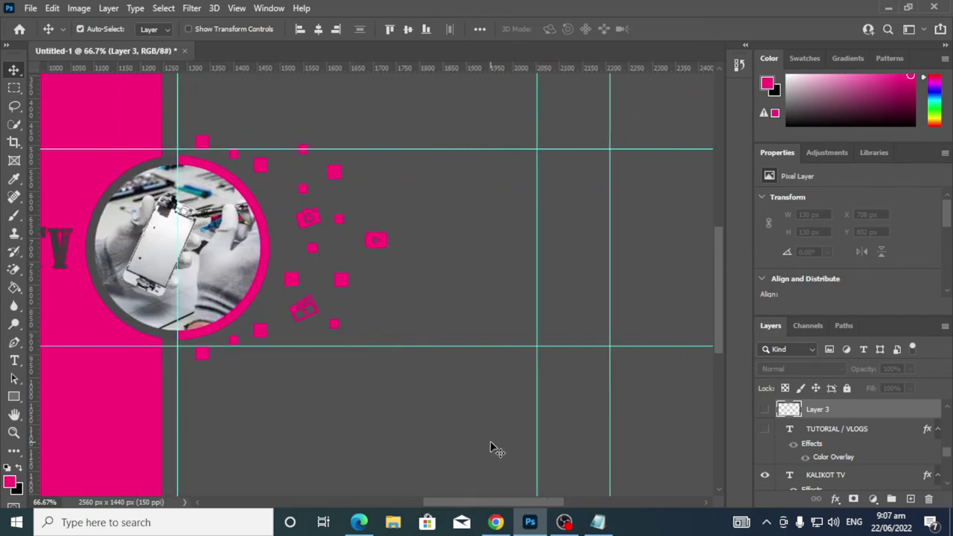
pyautogui.click(379, 240)
pyautogui.click(312, 222)
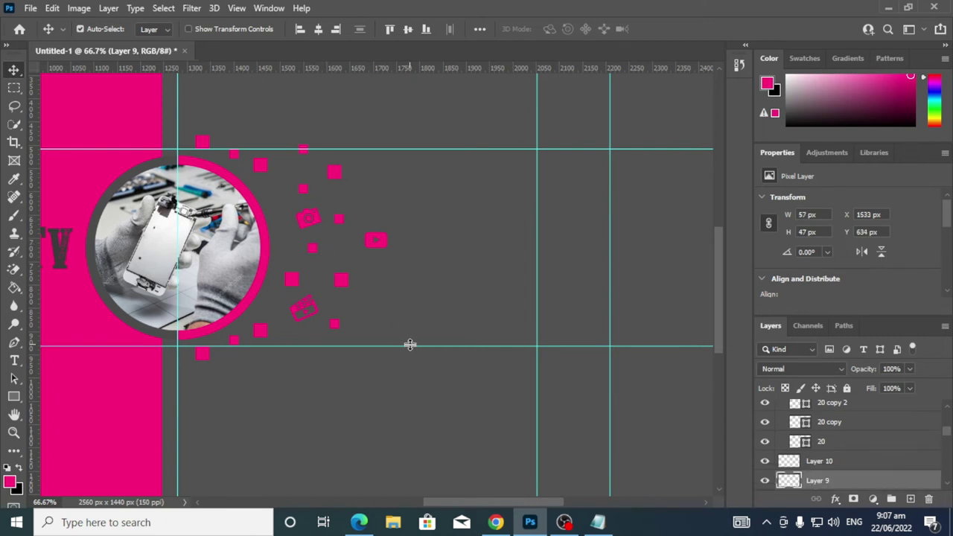
pyautogui.press('ctrl')
pyautogui.hotkey('ctrl', 'j')
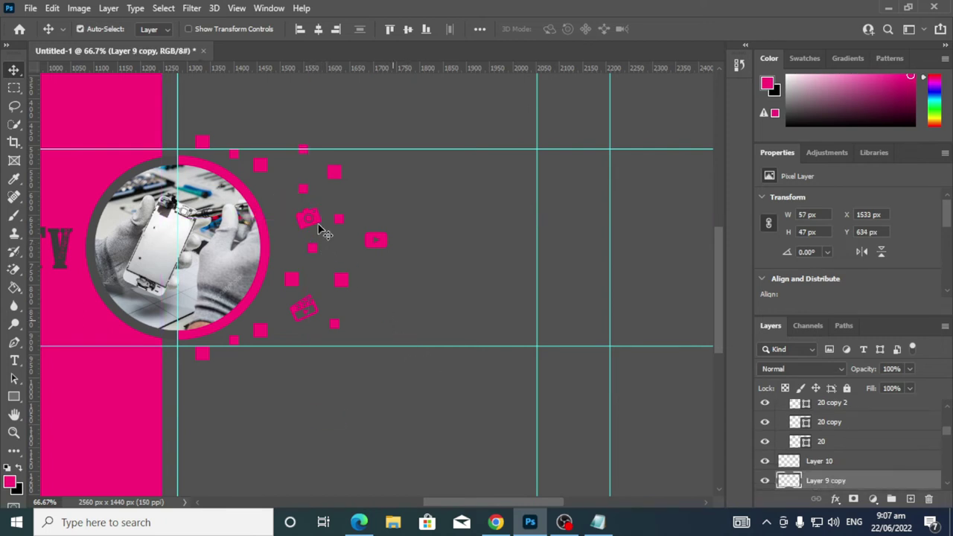
pyautogui.moveTo(313, 219); pyautogui.dragTo(373, 173)
# Nudge the topmost 20 px square down and move two 20 px squares to the scatter's right edge, above and below the YouTube icon
pyautogui.moveTo(303, 158)
pyautogui.mouseDown()
pyautogui.moveTo(370, 211)
pyautogui.moveTo(302, 159)
pyautogui.mouseUp()
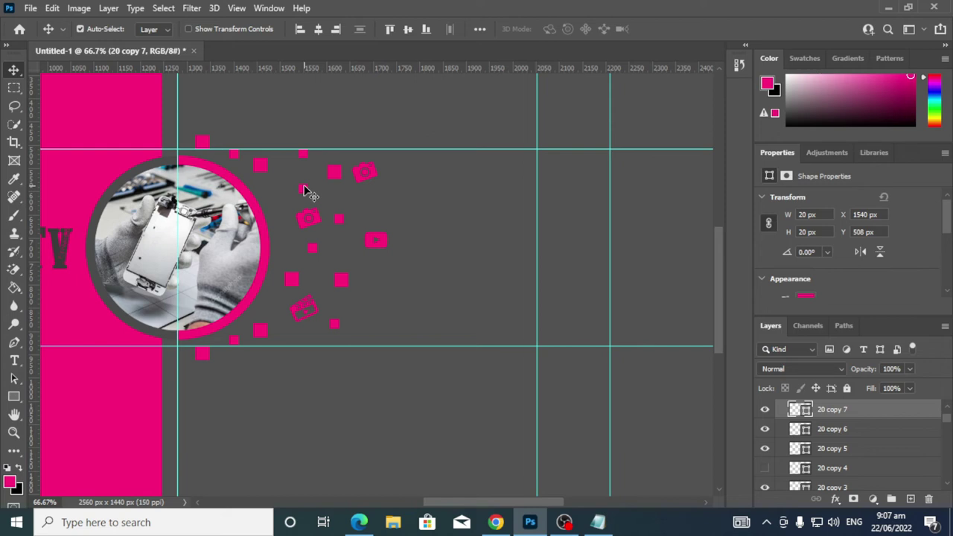
pyautogui.moveTo(305, 191); pyautogui.dragTo(380, 209)
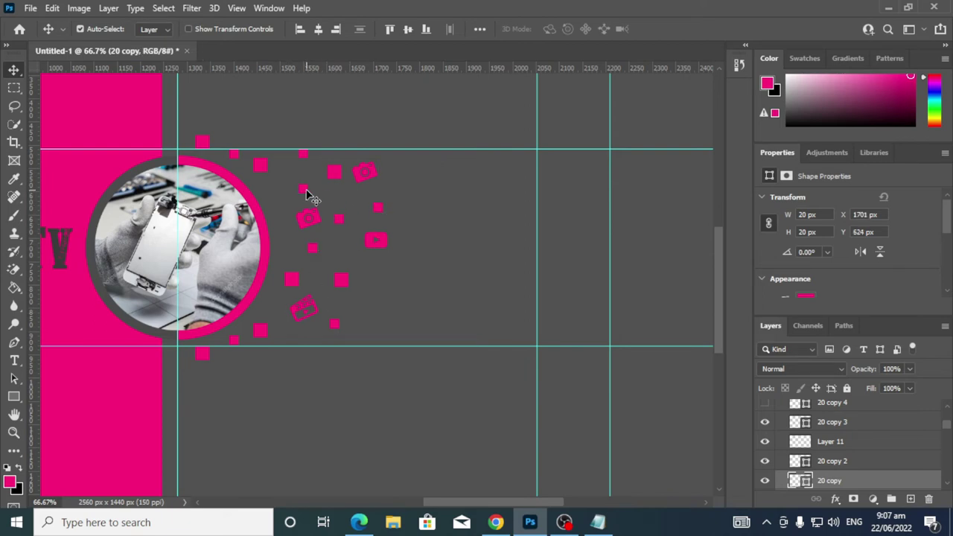
pyautogui.moveTo(306, 195); pyautogui.dragTo(382, 302)
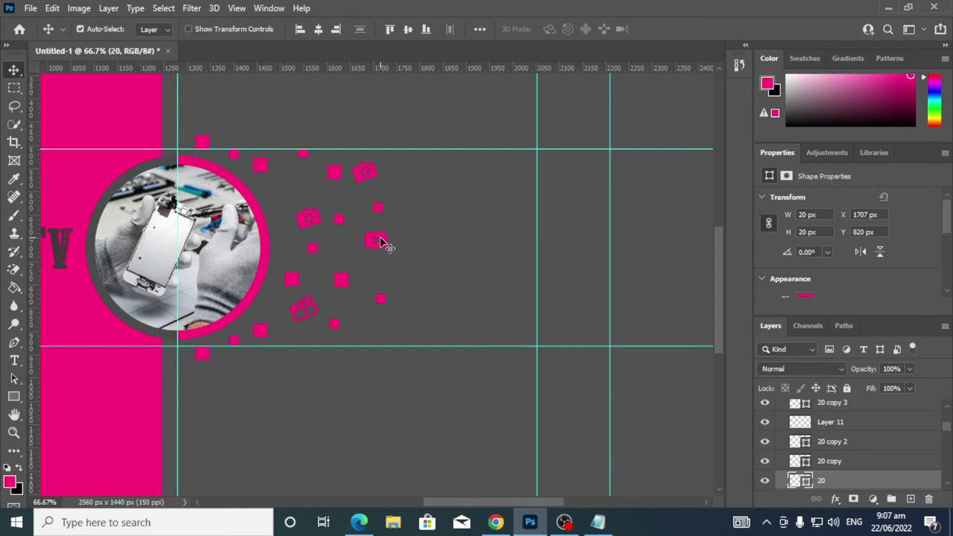
# Duplicate the YouTube icon and place the copy at the upper left of the scatter, close to the photo ring
pyautogui.click(380, 242)
pyautogui.press('ctrl')
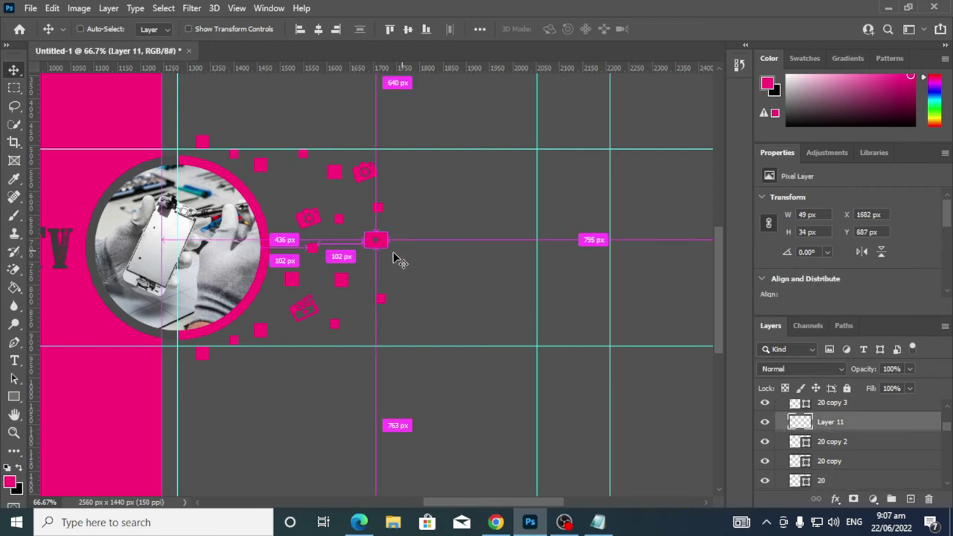
pyautogui.hotkey('ctrl', 'j')
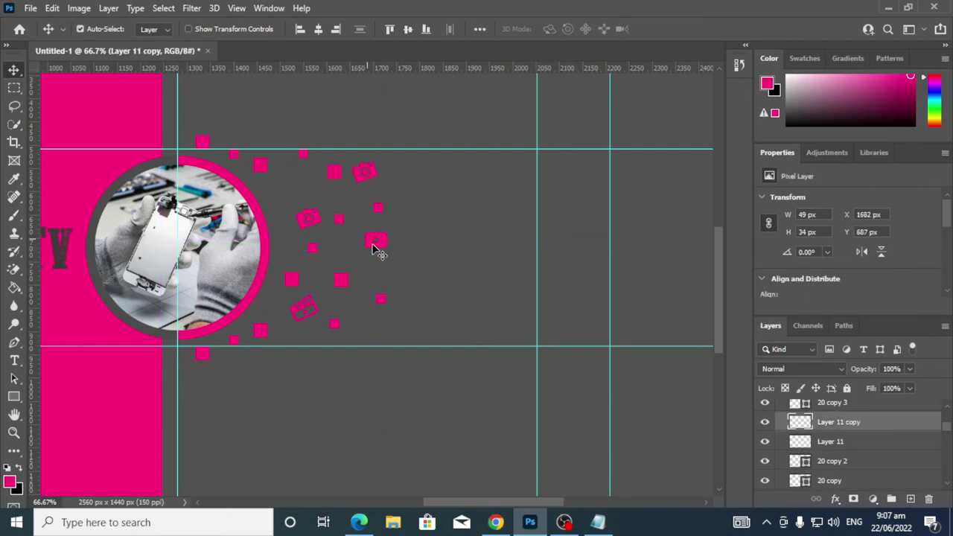
pyautogui.moveTo(373, 246); pyautogui.dragTo(292, 192)
# Swap the lower camera icon with the small square on its right, placing the camera at about X 1607, Y 650 px
pyautogui.moveTo(340, 223)
pyautogui.mouseDown()
pyautogui.moveTo(330, 213)
pyautogui.moveTo(344, 201)
pyautogui.moveTo(339, 208)
pyautogui.mouseUp()
pyautogui.moveTo(336, 213)
pyautogui.mouseDown()
pyautogui.moveTo(311, 216)
pyautogui.moveTo(347, 206)
pyautogui.moveTo(349, 218)
pyautogui.moveTo(340, 213)
pyautogui.moveTo(351, 223)
pyautogui.mouseUp()
pyautogui.click(351, 224)
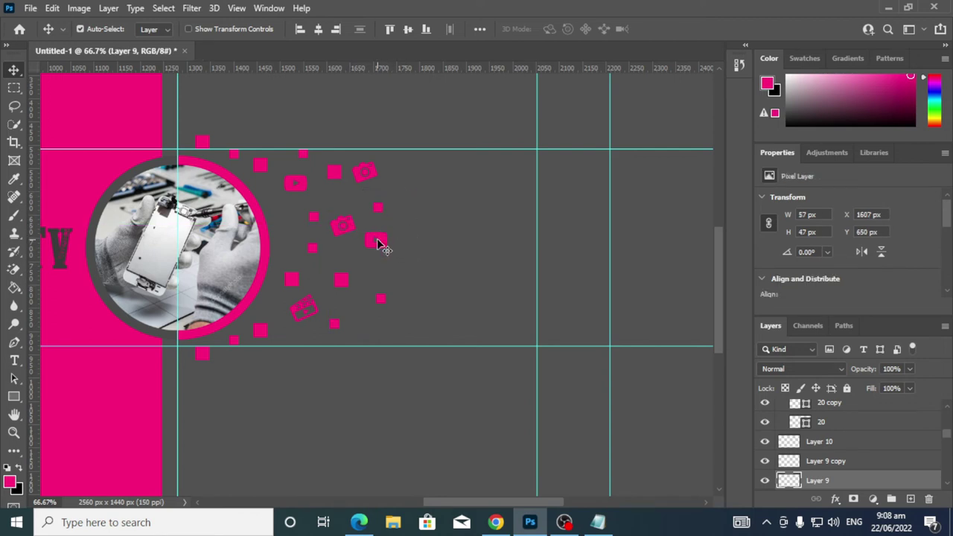
# Move a 30 px square into the right-hand YouTube icon's spot and lower that icon to about X 1679, Y 753 px
pyautogui.click(342, 283)
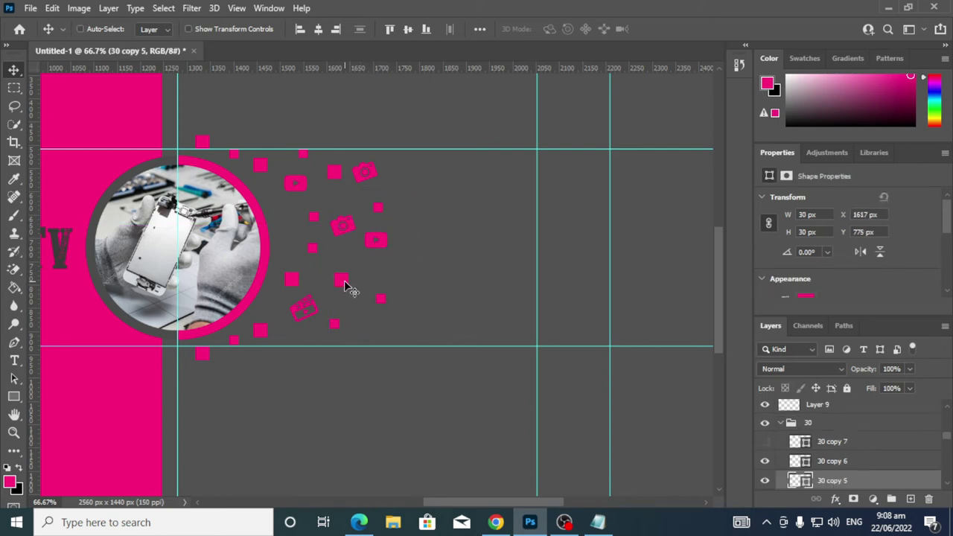
pyautogui.moveTo(349, 285); pyautogui.dragTo(421, 234)
pyautogui.moveTo(376, 257); pyautogui.dragTo(378, 239)
pyautogui.moveTo(406, 235); pyautogui.dragTo(364, 278)
pyautogui.click(457, 225)
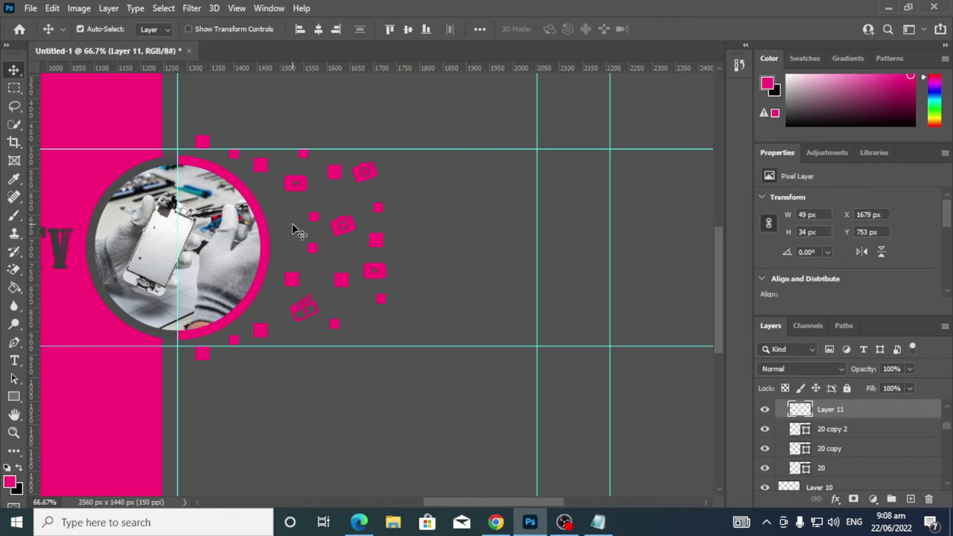
# Shift the two small inner squares left, lower the upper 30 px square, and move the top 20 px square down and right
pyautogui.moveTo(315, 221); pyautogui.dragTo(299, 218)
pyautogui.moveTo(313, 251); pyautogui.dragTo(300, 246)
pyautogui.moveTo(334, 176); pyautogui.dragTo(330, 193)
pyautogui.moveTo(303, 155); pyautogui.dragTo(315, 166)
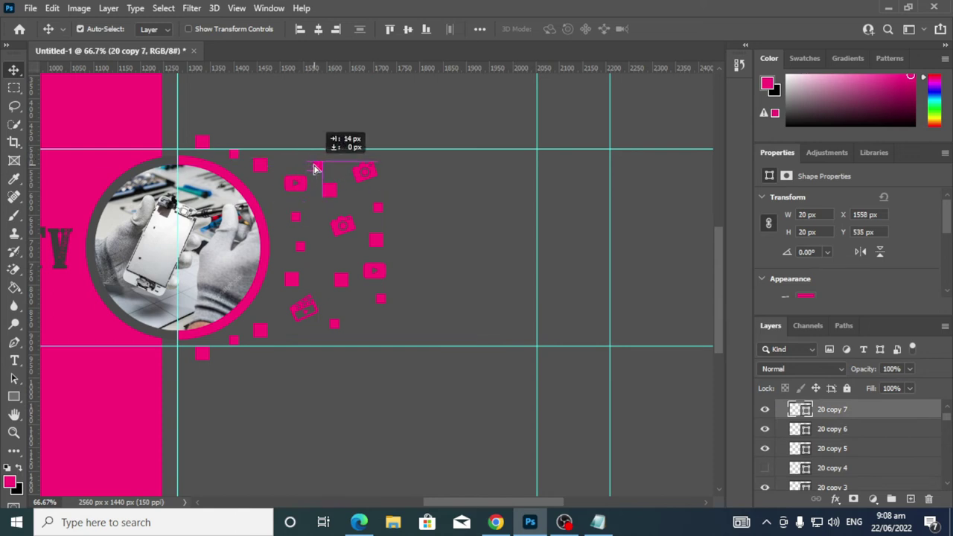
# Move the upper-right 20 px square inward to about X 1622, Y 721 px and lower the upper-right camera icon slightly
pyautogui.moveTo(362, 192); pyautogui.dragTo(342, 258)
pyautogui.click(367, 179)
pyautogui.click(377, 216)
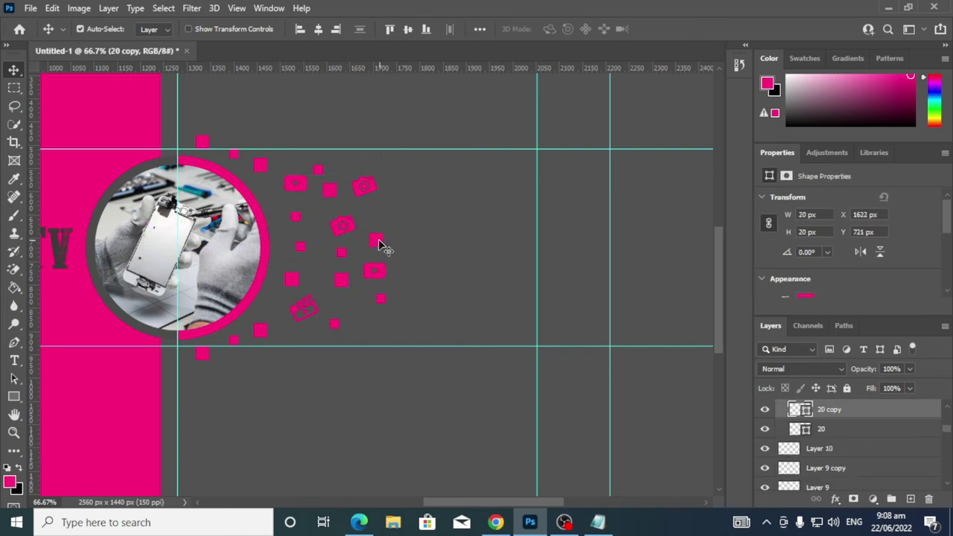
# Tighten the arrangement of cameras and squares, placing the upper camera at X 1635, Y 612 px and the lower-right 20 px square at X 1654, Y 831 px
pyautogui.moveTo(294, 219); pyautogui.dragTo(298, 249)
pyautogui.moveTo(364, 188); pyautogui.dragTo(329, 227)
pyautogui.moveTo(382, 195); pyautogui.dragTo(355, 213)
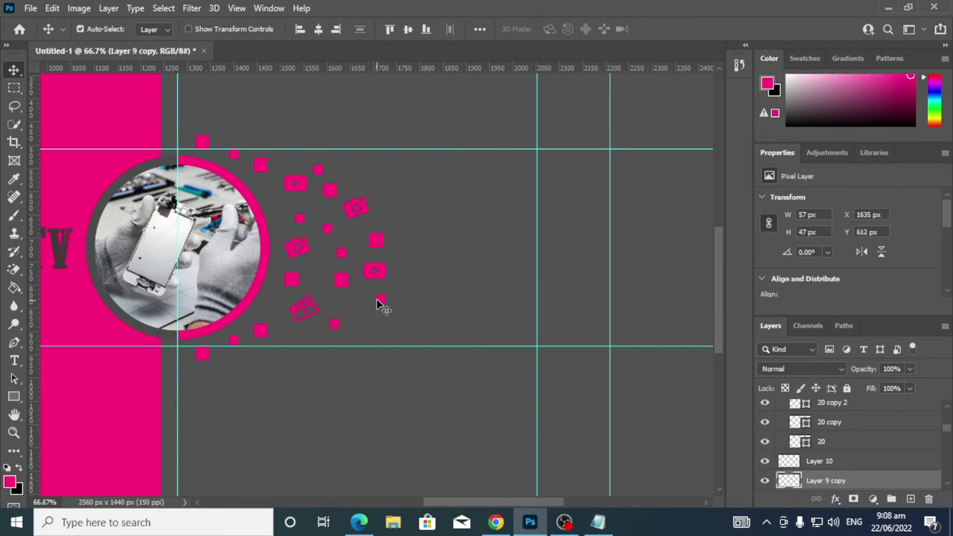
pyautogui.moveTo(376, 246); pyautogui.dragTo(371, 241)
pyautogui.moveTo(371, 304); pyautogui.dragTo(356, 303)
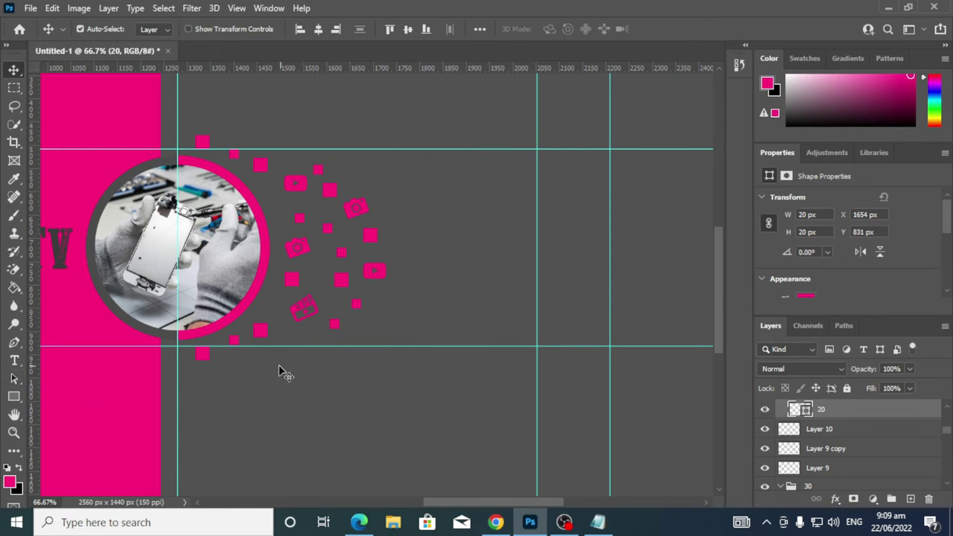
# Activate the Rectangle tool and collapse the layer group named 20
pyautogui.click(13, 397)
pyautogui.scroll(3, 856, 440)
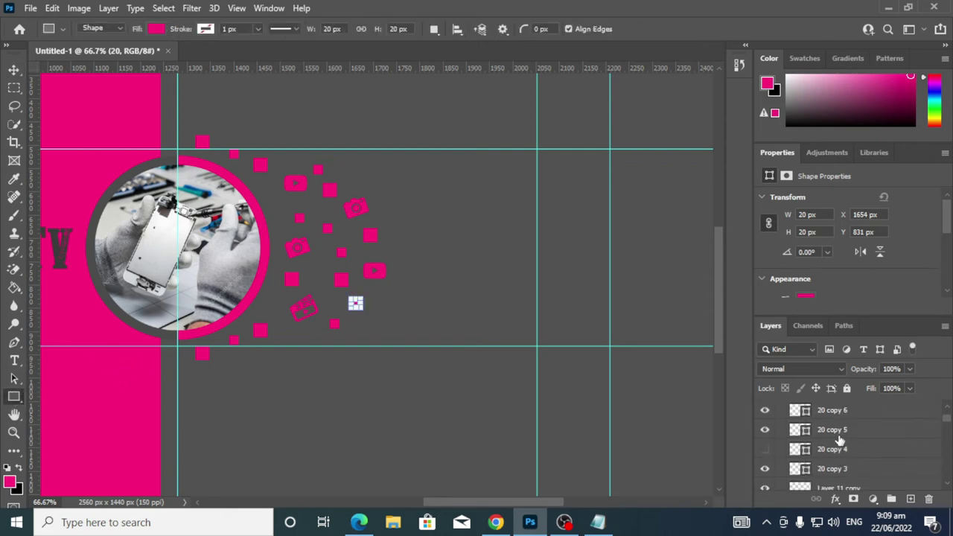
pyautogui.scroll(2, 840, 441)
pyautogui.click(782, 409)
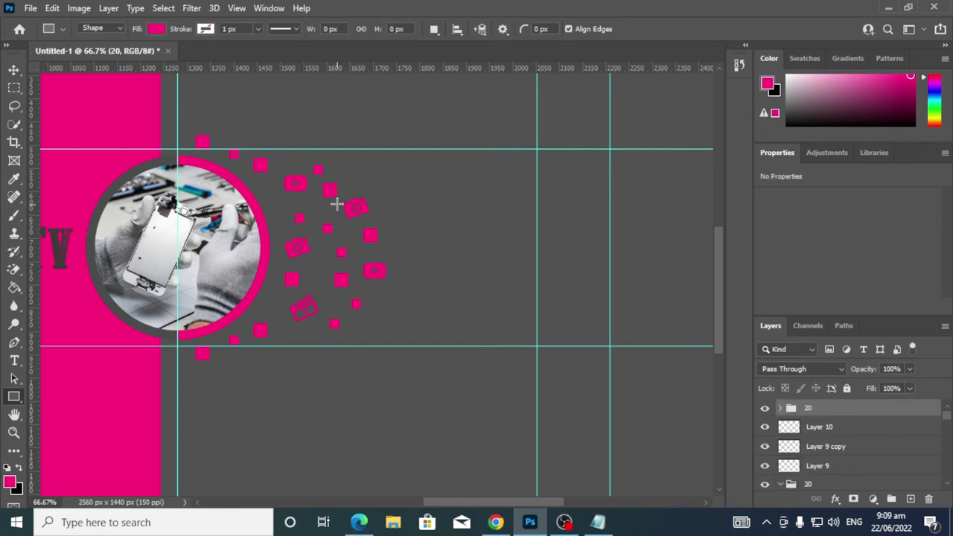
pyautogui.scroll(1, 440, 297)
pyautogui.scroll(-1, 425, 273)
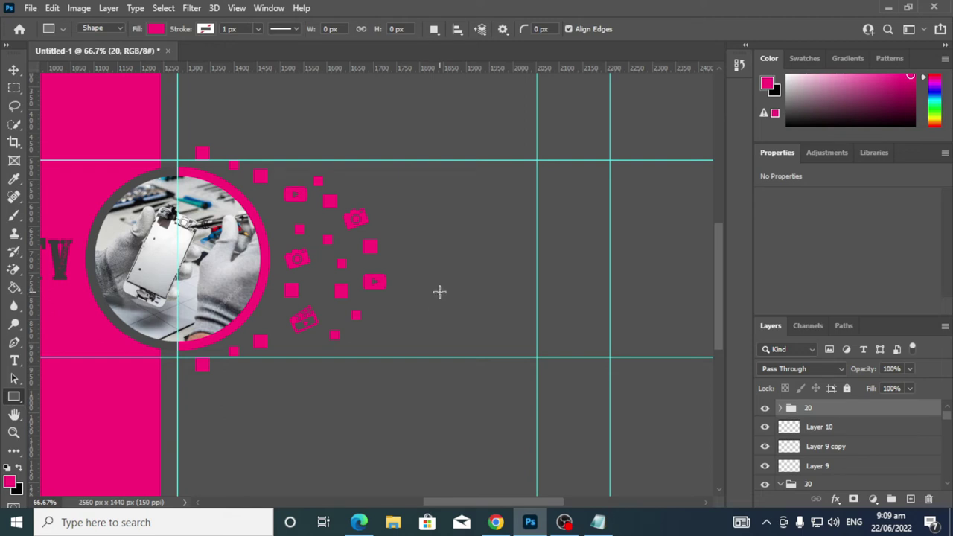
pyautogui.rightClick(13, 398)
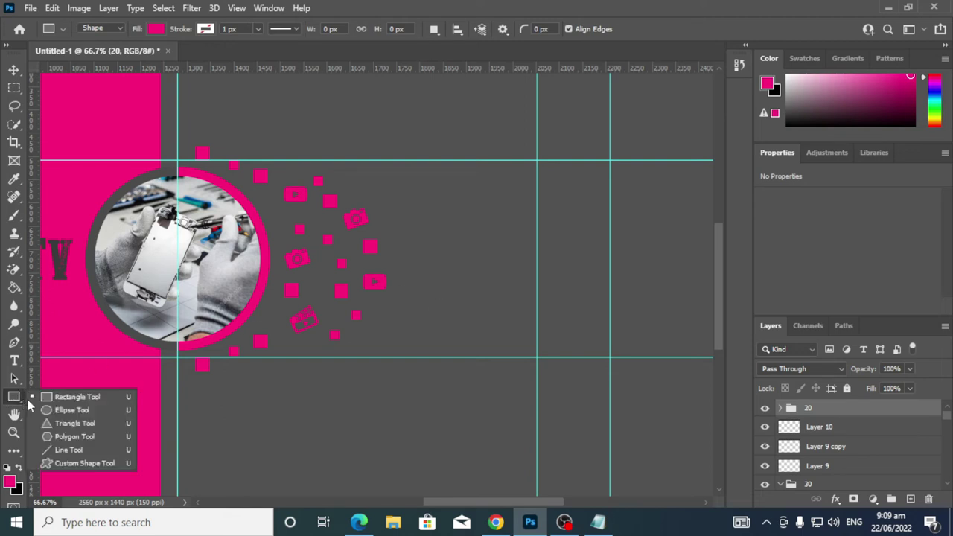
pyautogui.click(87, 400)
pyautogui.click(448, 283)
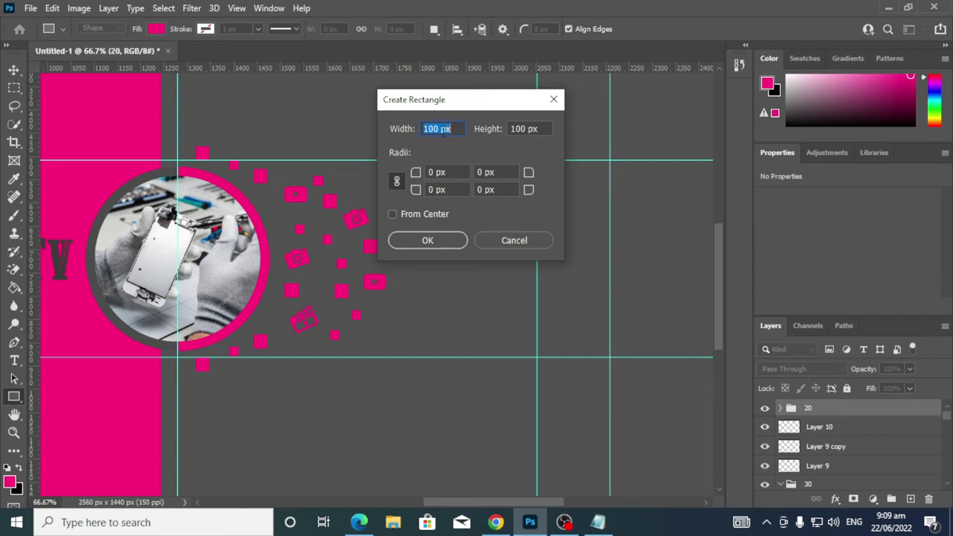
pyautogui.moveTo(440, 129); pyautogui.dragTo(400, 133)
pyautogui.press('BackSpace')
pyautogui.click(552, 99)
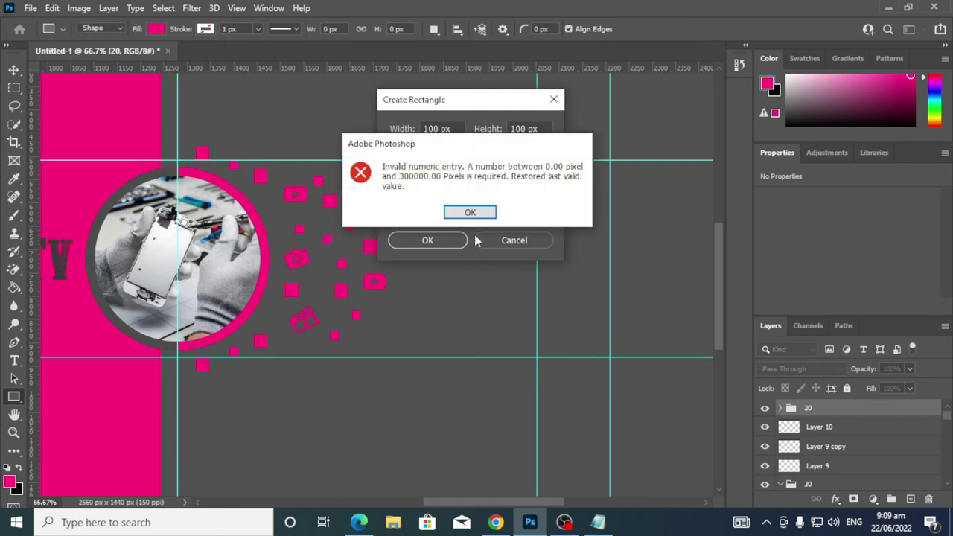
pyautogui.click(487, 213)
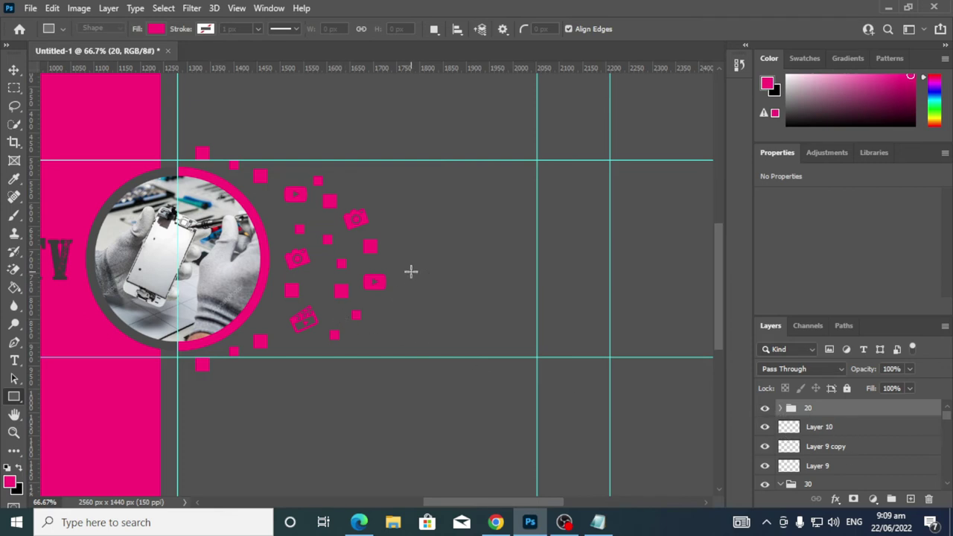
# Draw a pink rectangle about 259 × 54 px to the right of the scattered icons
pyautogui.moveTo(412, 272); pyautogui.dragTo(531, 296)
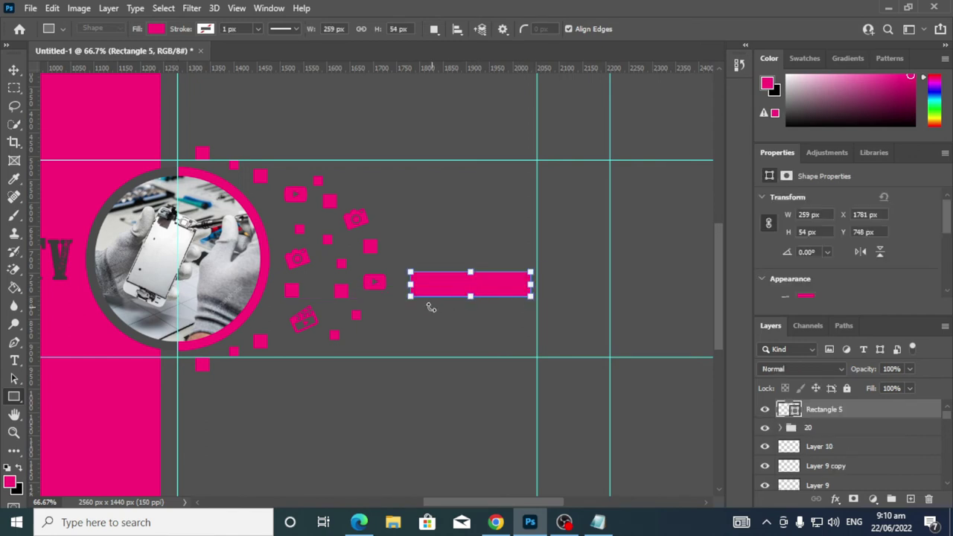
# Create a 259 × 54 px pink rectangle with 12 px corner radii and hide the square-cornered rectangle
pyautogui.click(465, 283)
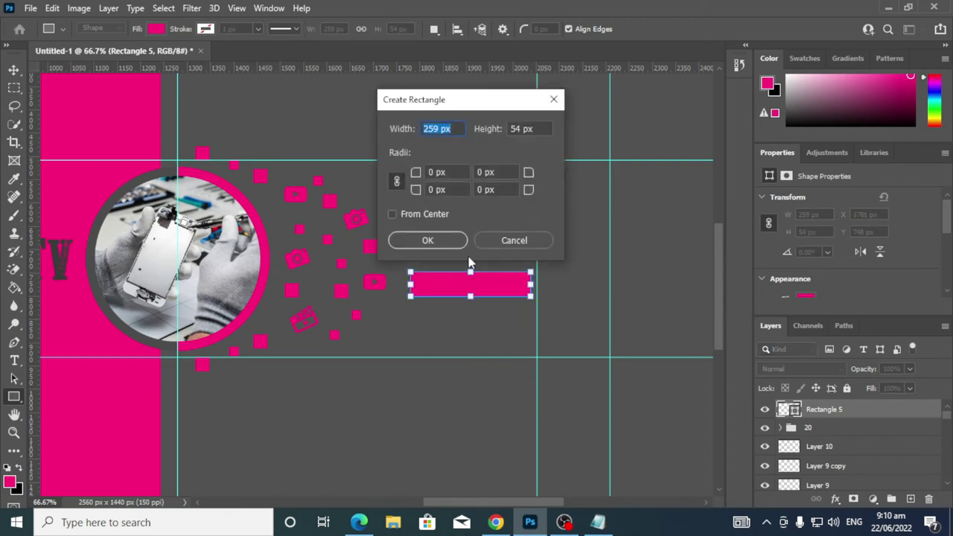
pyautogui.moveTo(418, 174); pyautogui.dragTo(428, 174)
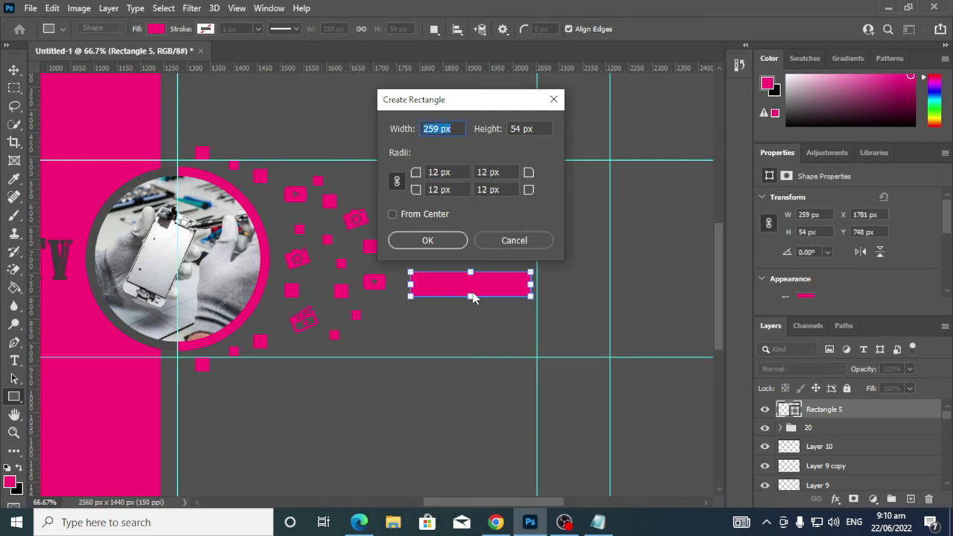
pyautogui.click(428, 241)
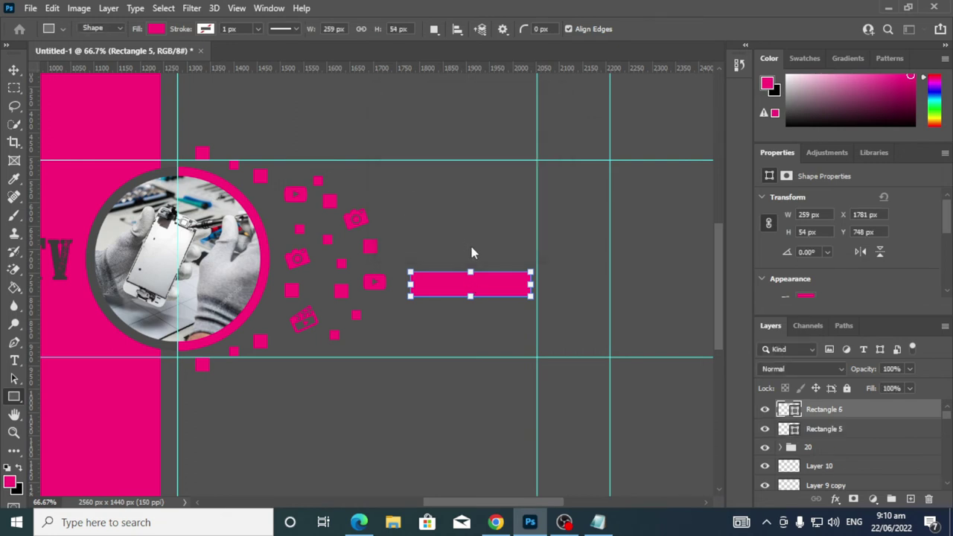
pyautogui.click(764, 432)
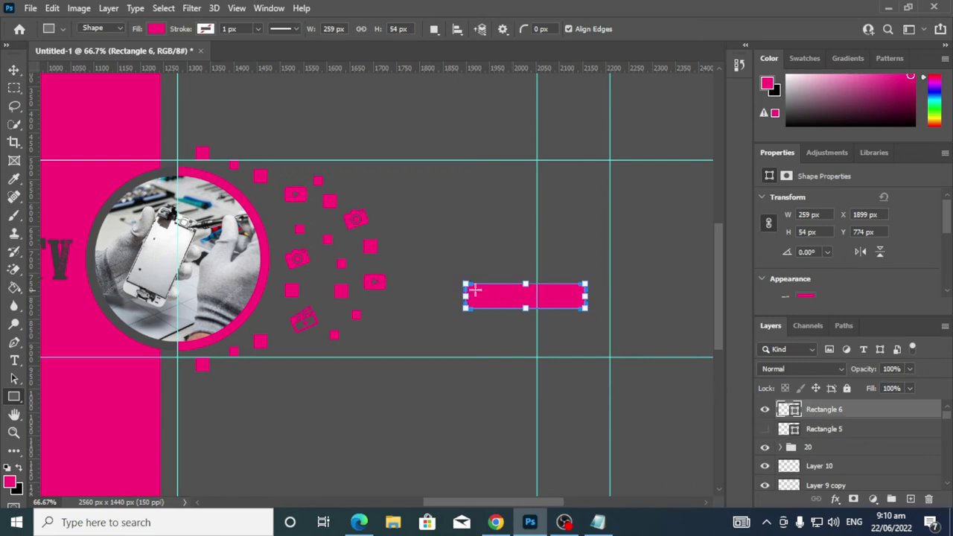
# Move the rounded rectangle beside the scattered icons, to X 1770, Y 787 px
pyautogui.click(13, 69)
pyautogui.moveTo(510, 302); pyautogui.dragTo(467, 307)
pyautogui.press('ctrl')
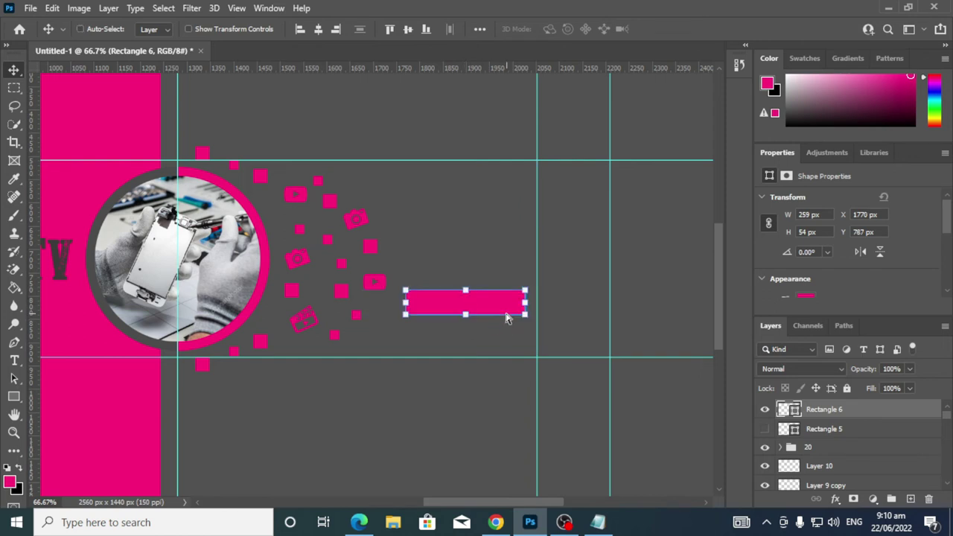
pyautogui.hotkey('ctrl', 't')
pyautogui.click(681, 29)
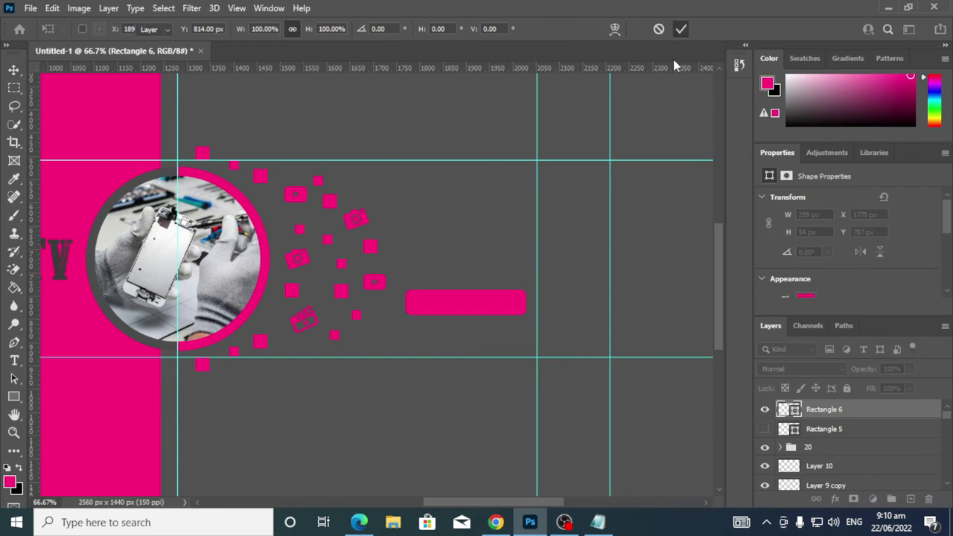
# Recolor the rounded rectangle from pink to pure red
pyautogui.doubleClick(789, 409)
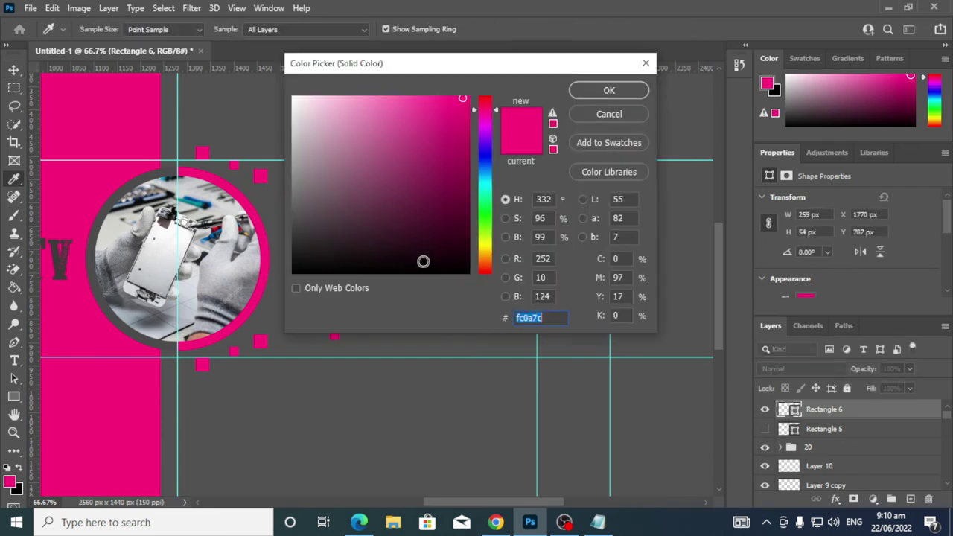
pyautogui.moveTo(421, 261)
pyautogui.mouseDown()
pyautogui.moveTo(446, 156)
pyautogui.moveTo(499, 111)
pyautogui.moveTo(497, 82)
pyautogui.moveTo(476, 94)
pyautogui.mouseUp()
pyautogui.click(593, 93)
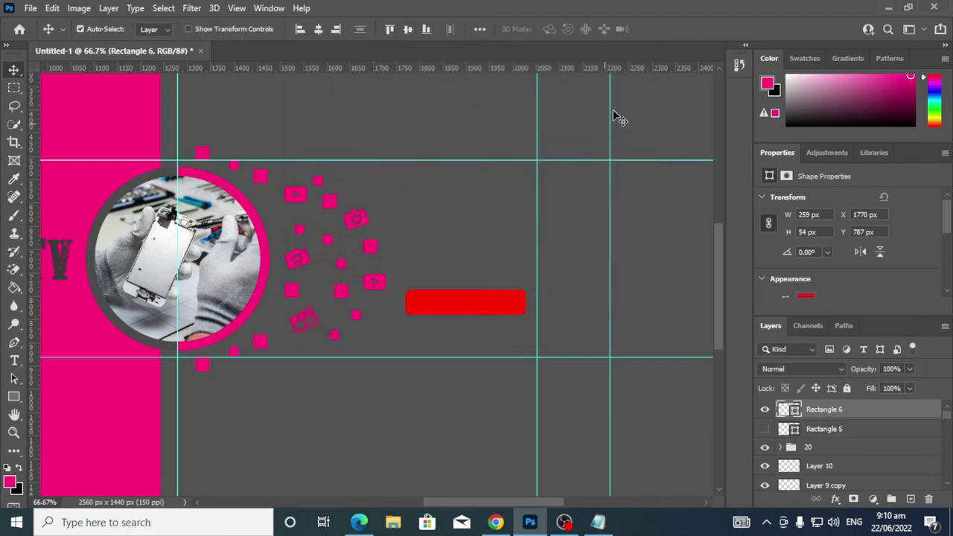
# Start a text box inside the rounded rectangle and set its font to Impact, Regular style
pyautogui.click(15, 361)
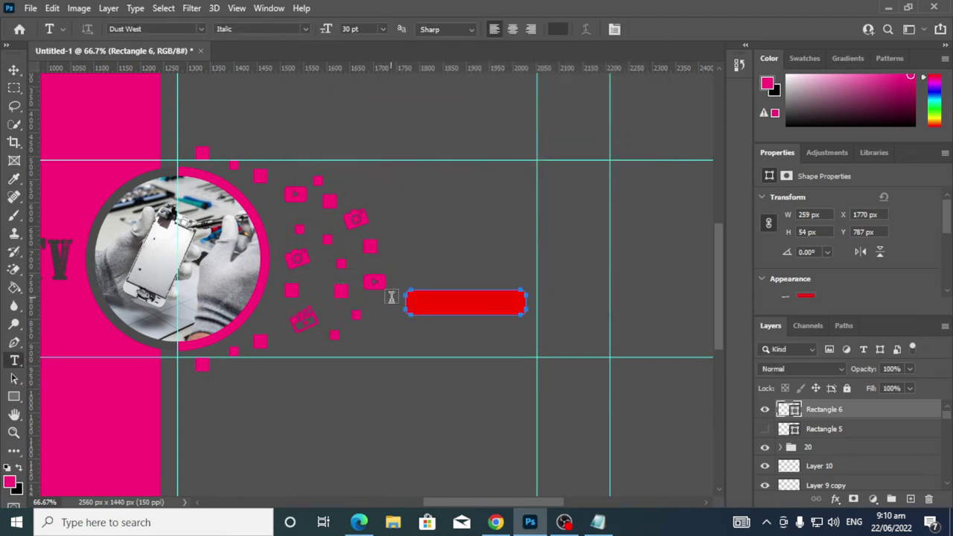
pyautogui.click(416, 301)
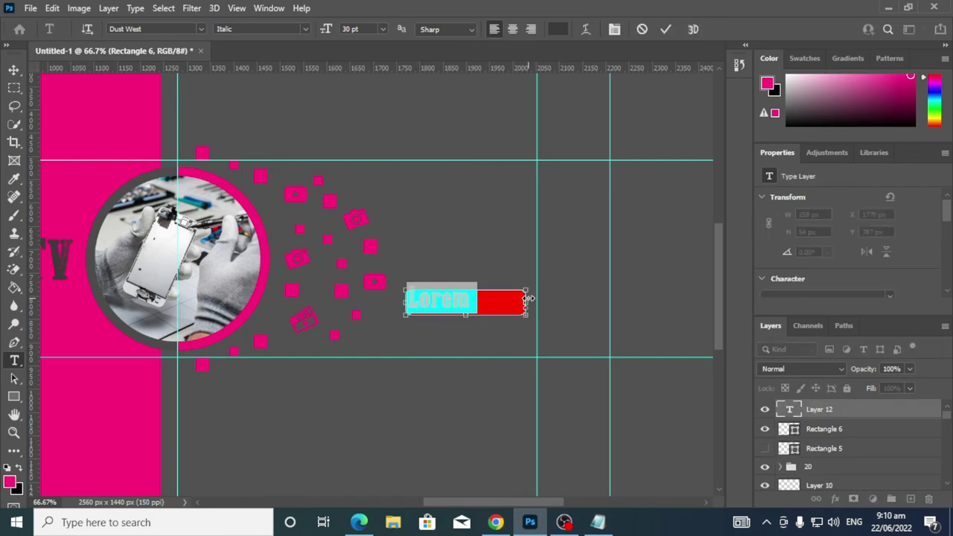
pyautogui.click(199, 29)
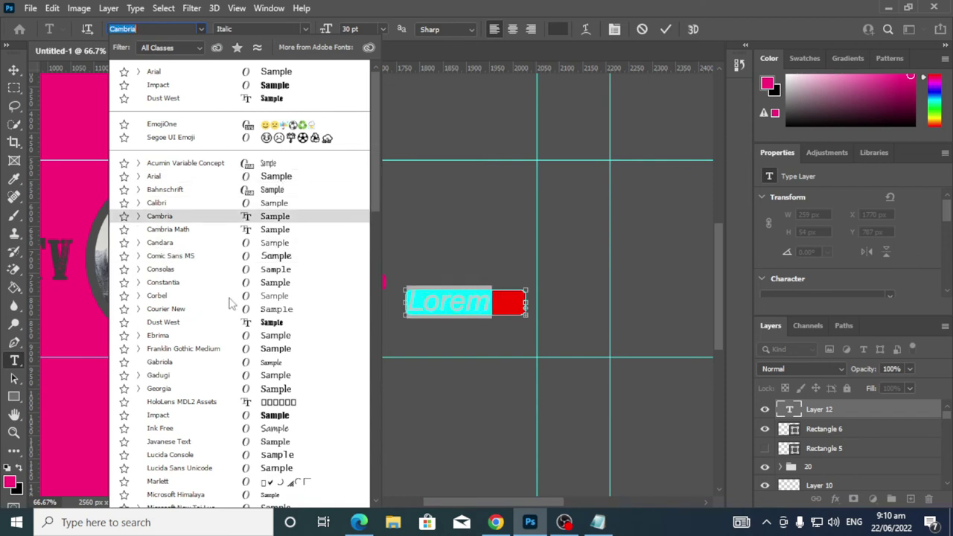
pyautogui.scroll(-1, 209, 328)
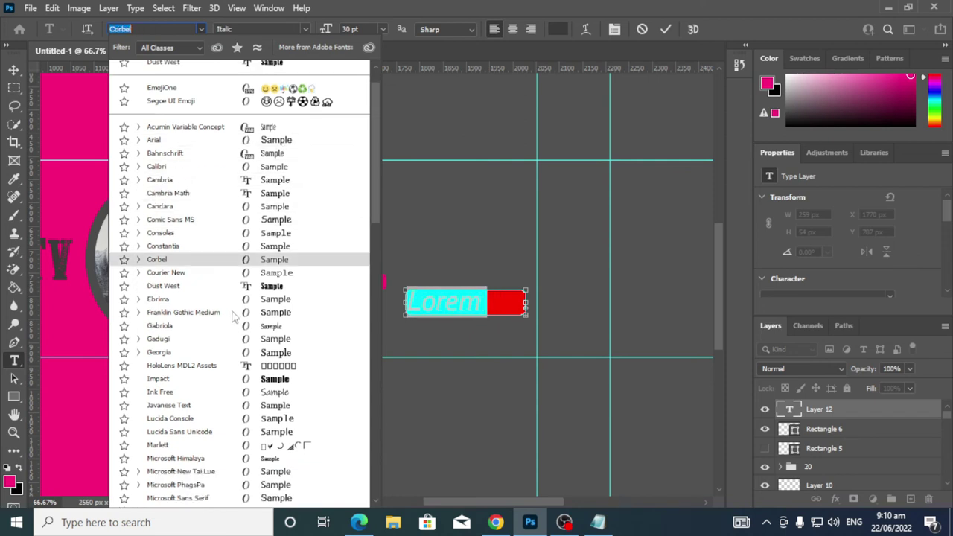
pyautogui.click(251, 381)
pyautogui.click(289, 32)
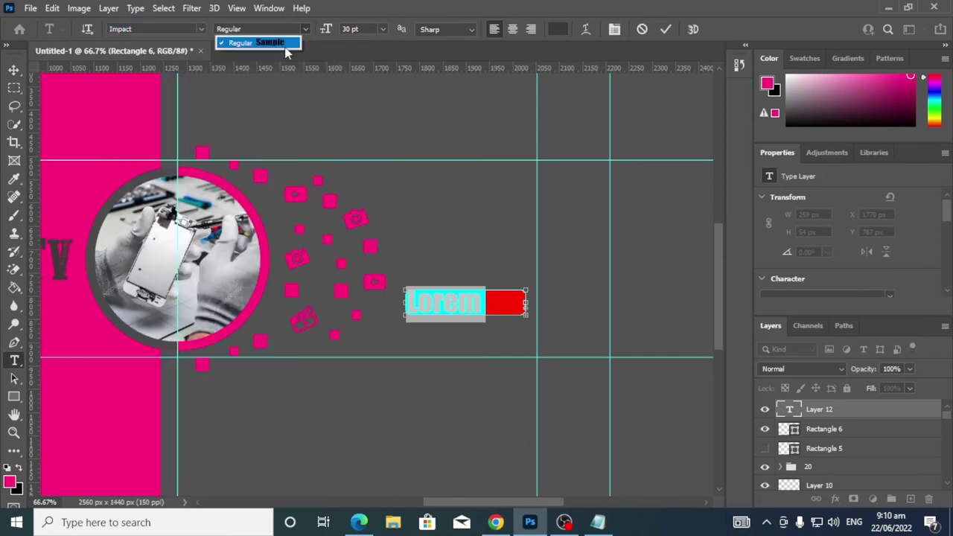
pyautogui.click(287, 40)
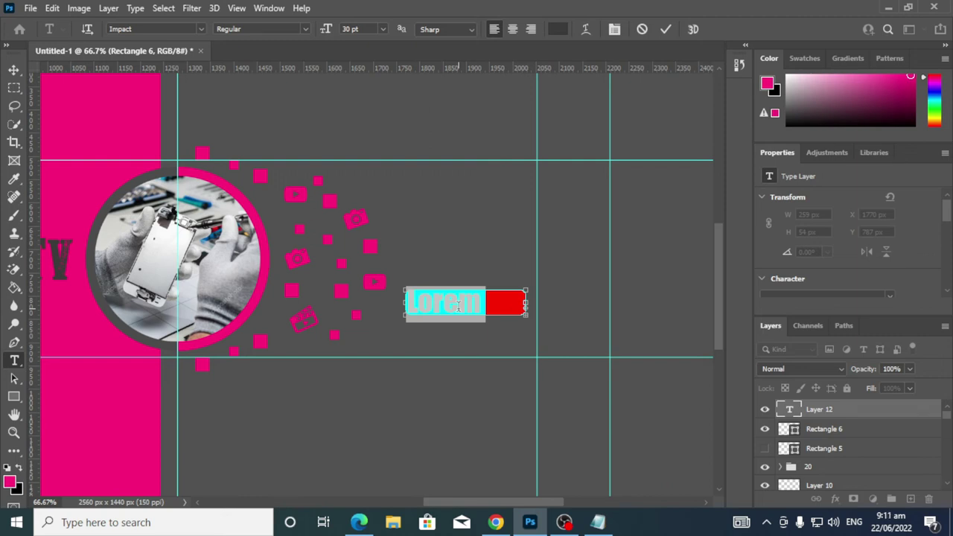
# Enter the word "subscribe" in the text box inside the rounded rectangle
pyautogui.write('SUBS')
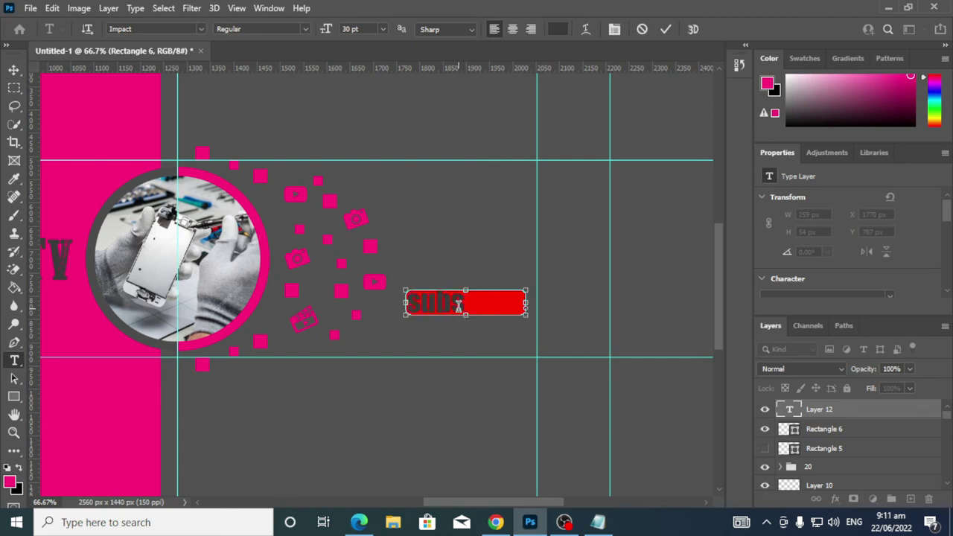
pyautogui.write('crib')
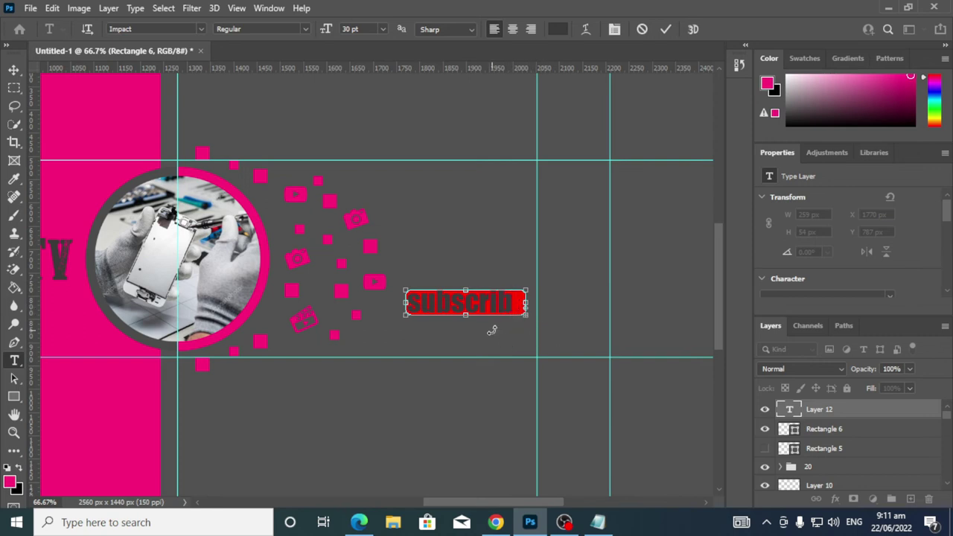
pyautogui.click(665, 29)
# Try to move the subscribe text above the bar, cancel the transform, and undo the text and the red fill
pyautogui.hotkey('ctrl', 't')
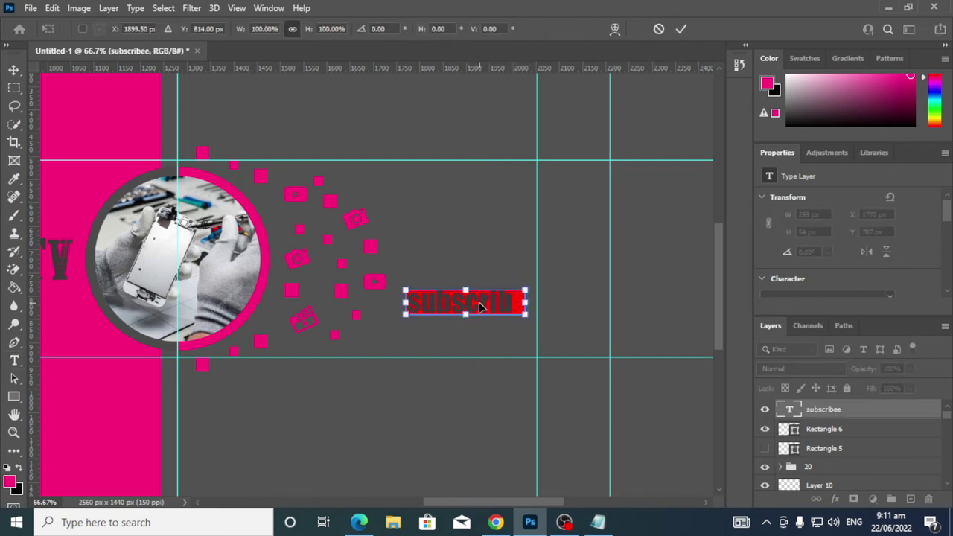
pyautogui.moveTo(489, 309); pyautogui.dragTo(488, 270)
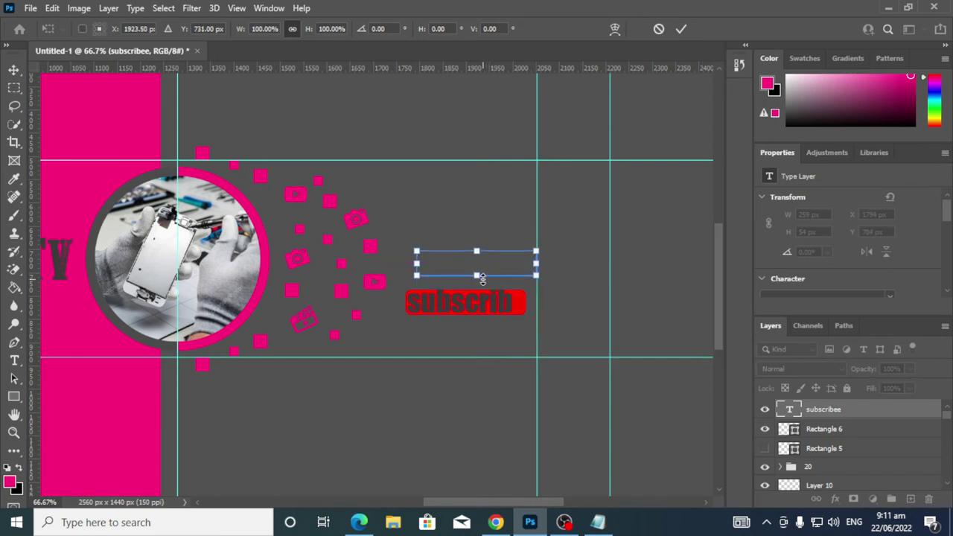
pyautogui.hotkey('ctrl', 'z')
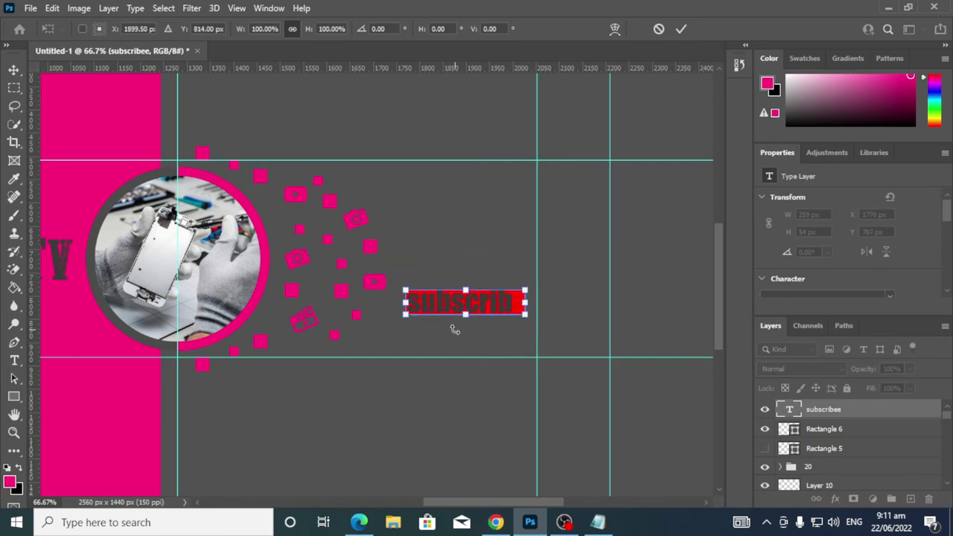
pyautogui.click(658, 28)
pyautogui.hotkey('ctrl', 'z')
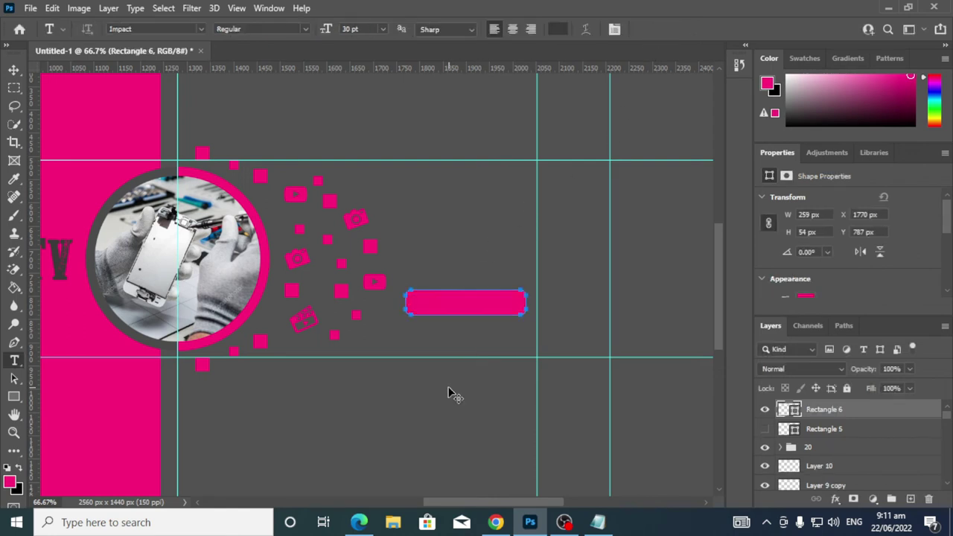
# Fill the rounded rectangle with red
pyautogui.doubleClick(789, 409)
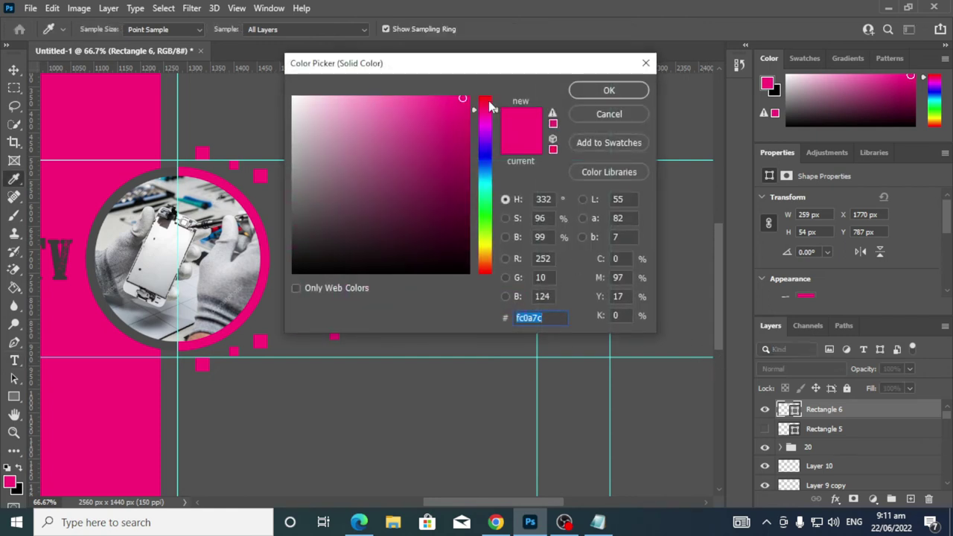
pyautogui.moveTo(498, 112); pyautogui.dragTo(498, 98)
pyautogui.click(609, 90)
# Add the text "subscribe" in 30 pt Impact on the empty area above the red bar
pyautogui.press('t')
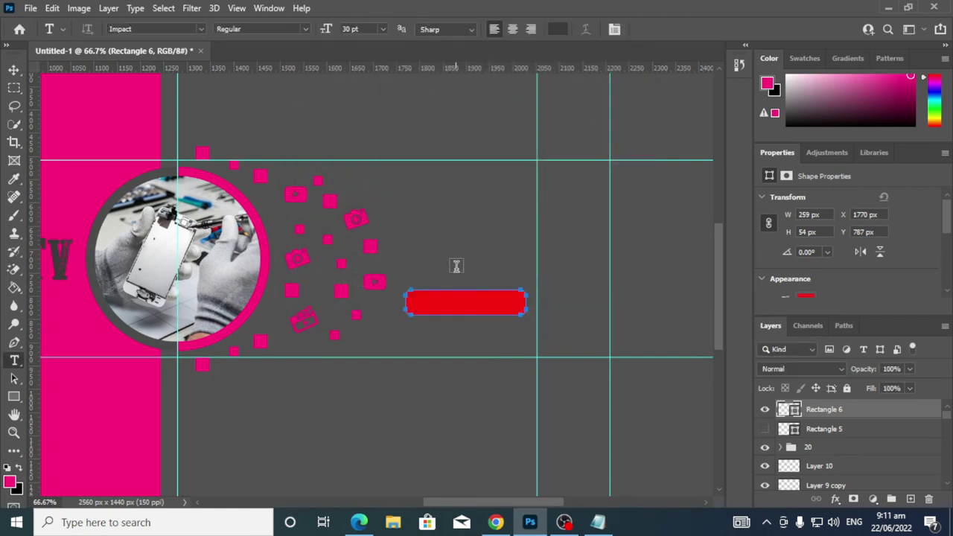
pyautogui.click(453, 237)
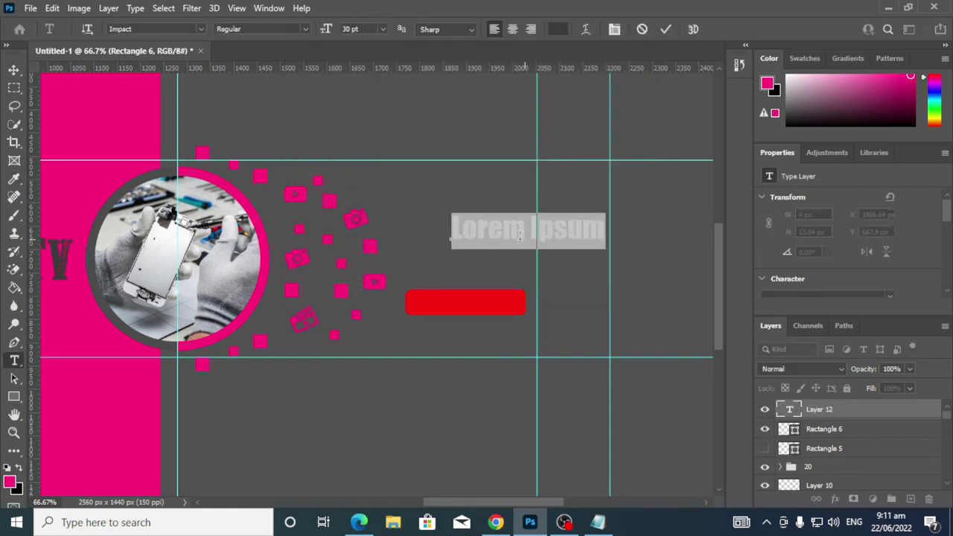
pyautogui.write('SU')
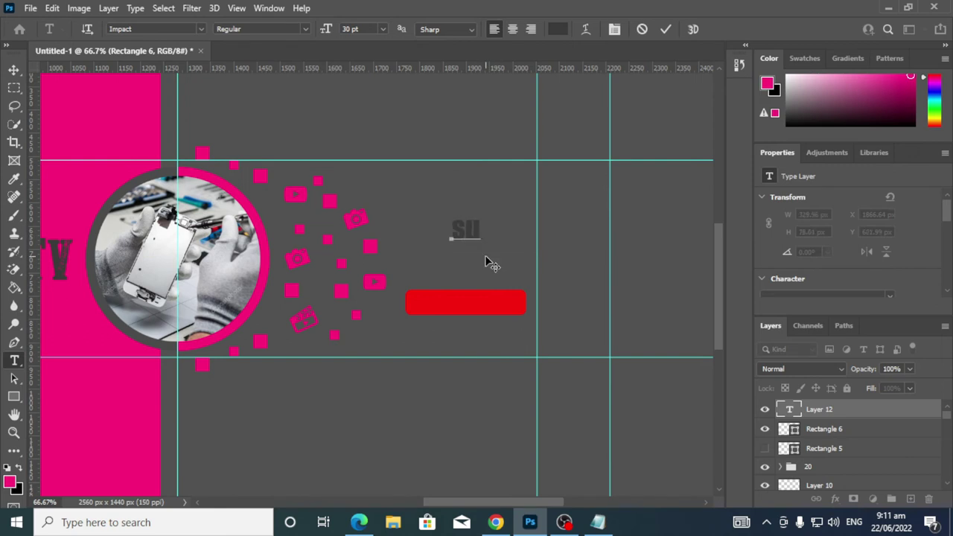
pyautogui.write('bs')
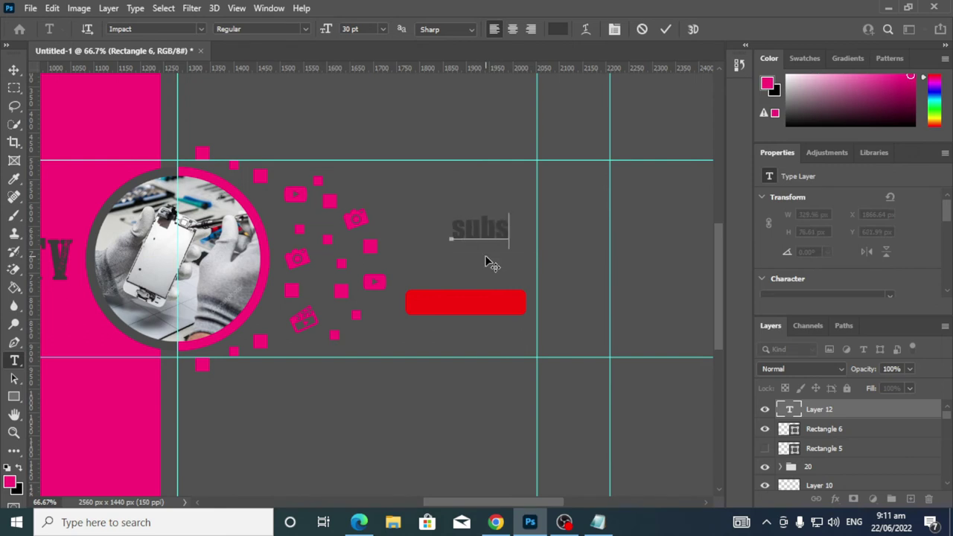
pyautogui.write('cribe')
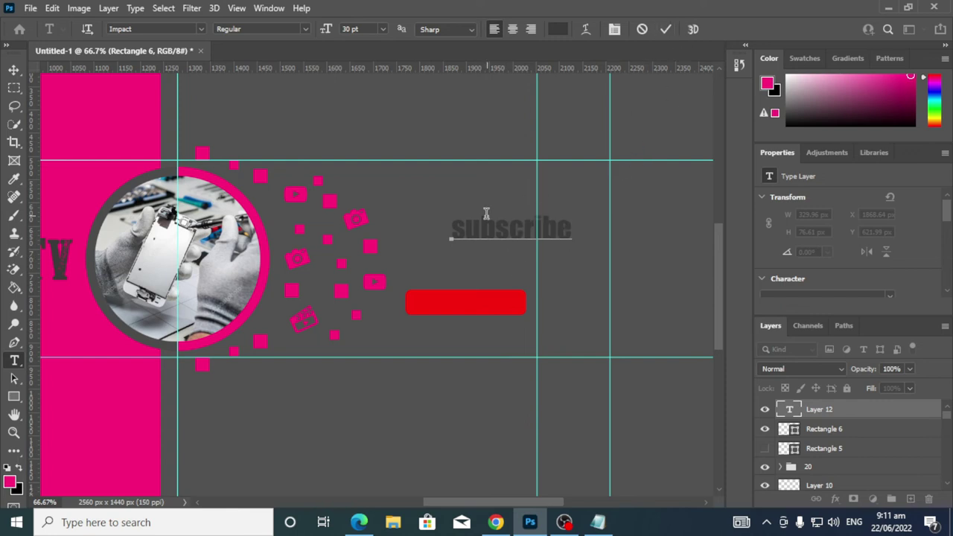
# Set the subscribe text's color to white, ffffff
pyautogui.hotkey('ctrl', 'a')
pyautogui.click(558, 29)
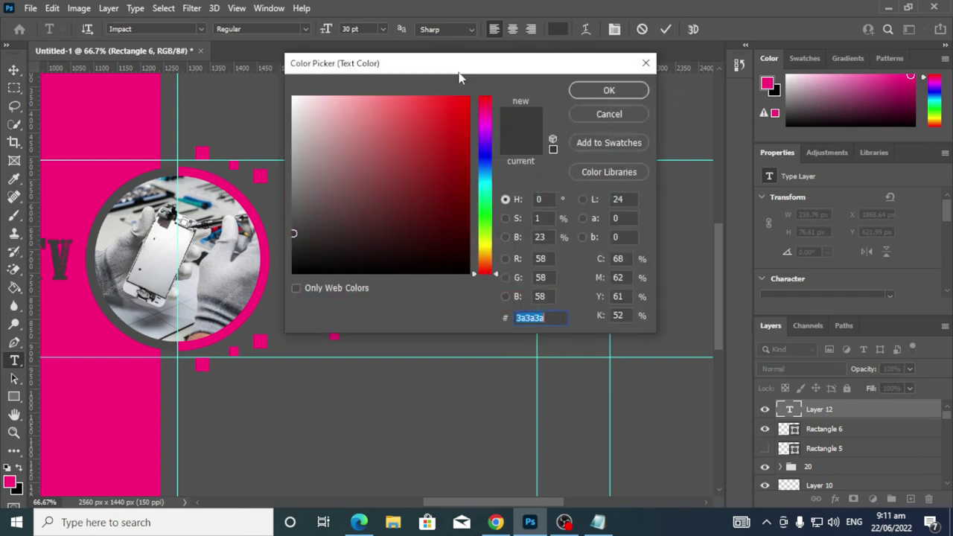
pyautogui.write('ffffff')
pyautogui.click(607, 90)
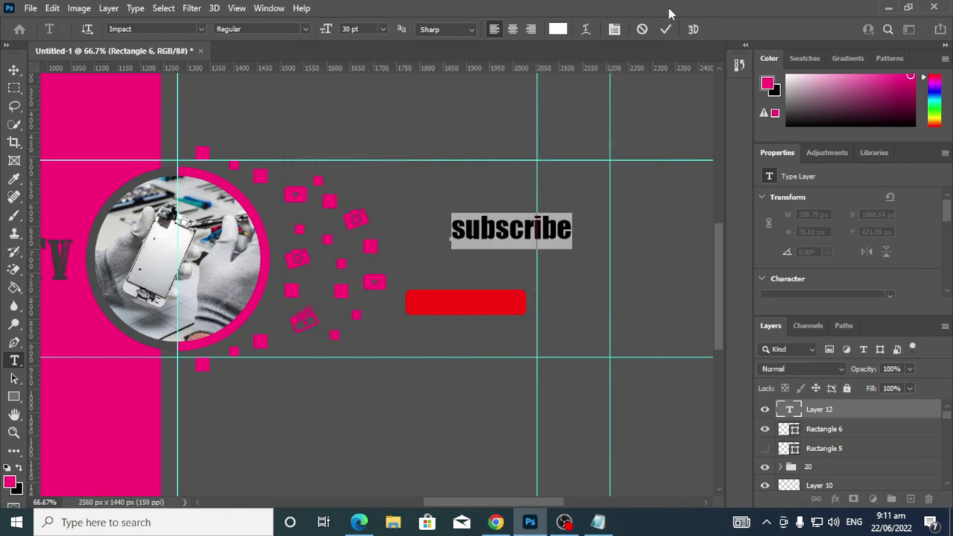
pyautogui.click(666, 29)
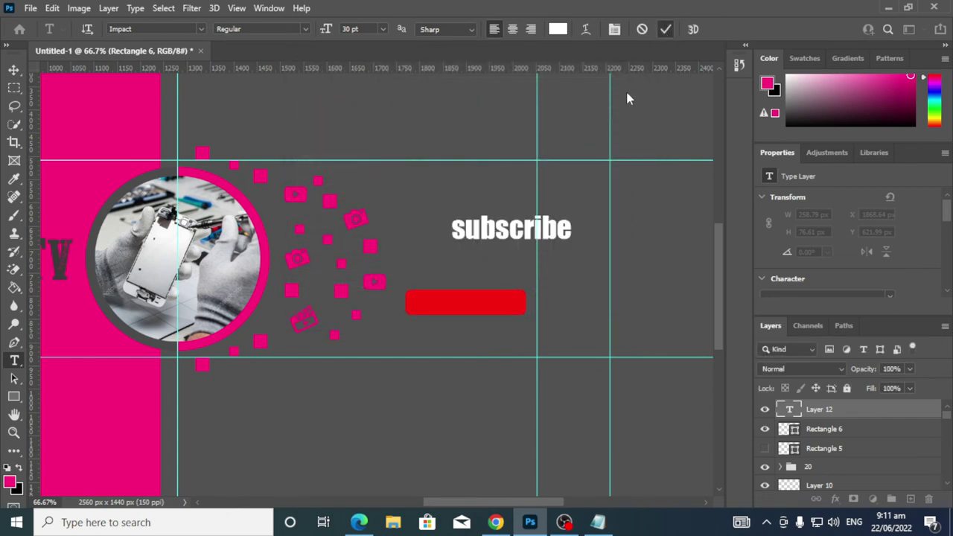
# Scale the subscribe text to about 50% and center it on the red bar, at about X 1835, Y 793 px
pyautogui.hotkey('ctrl', 't')
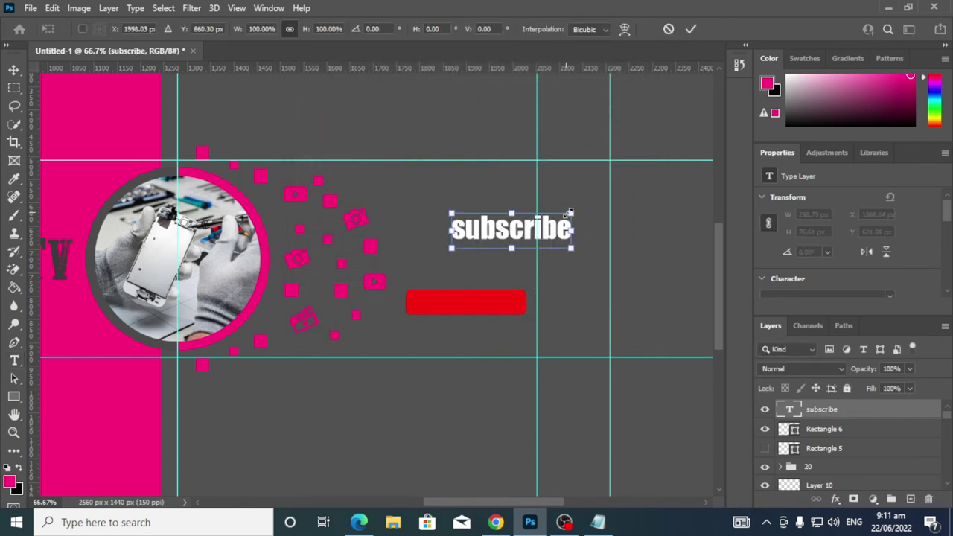
pyautogui.moveTo(571, 213); pyautogui.dragTo(476, 304)
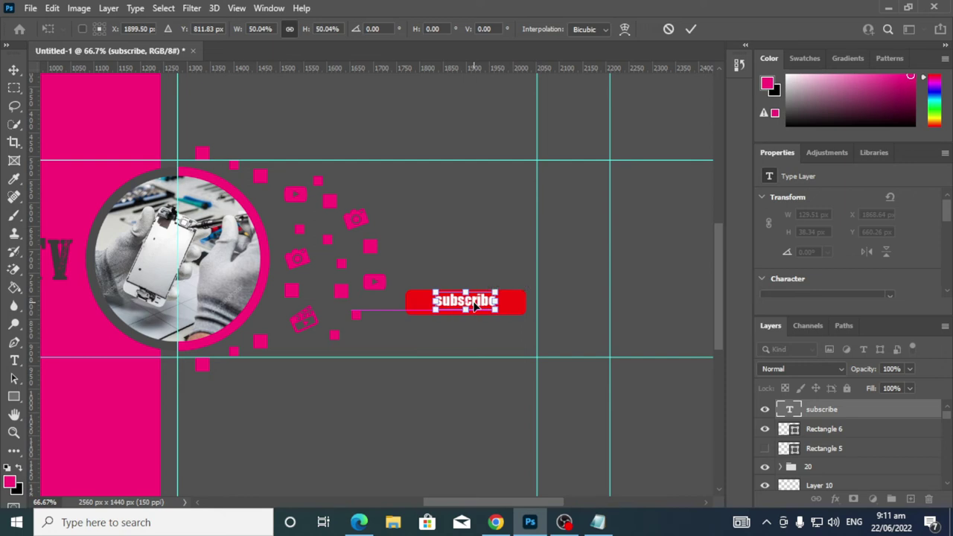
pyautogui.click(690, 29)
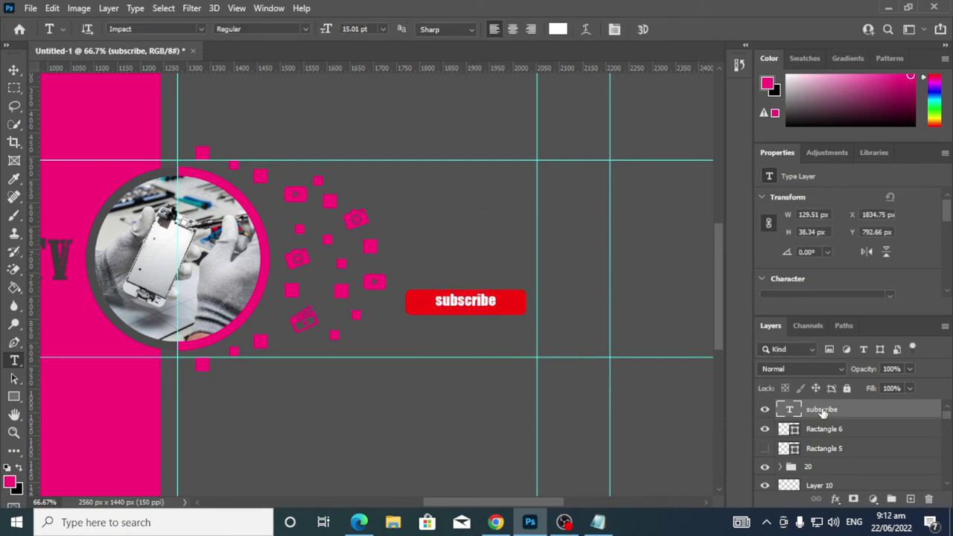
pyautogui.click(14, 69)
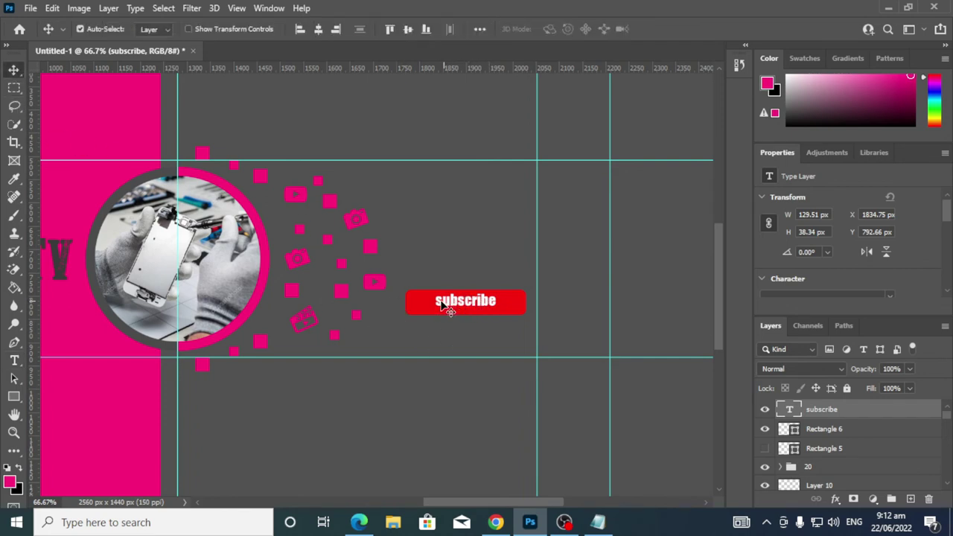
# Replace the white text on the red bar with uppercase "SUBSCRIBE"
pyautogui.click(15, 360)
pyautogui.moveTo(436, 301); pyautogui.dragTo(556, 338)
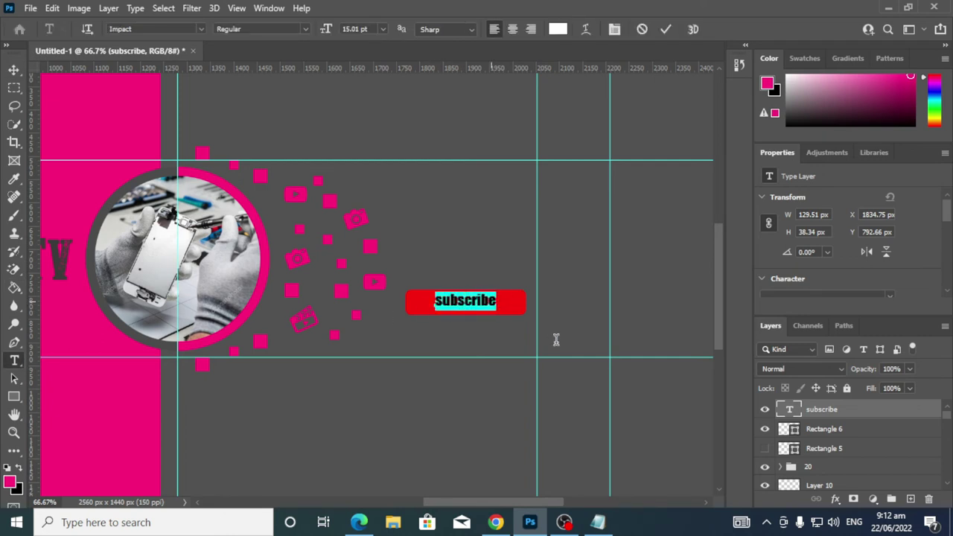
pyautogui.write('SU')
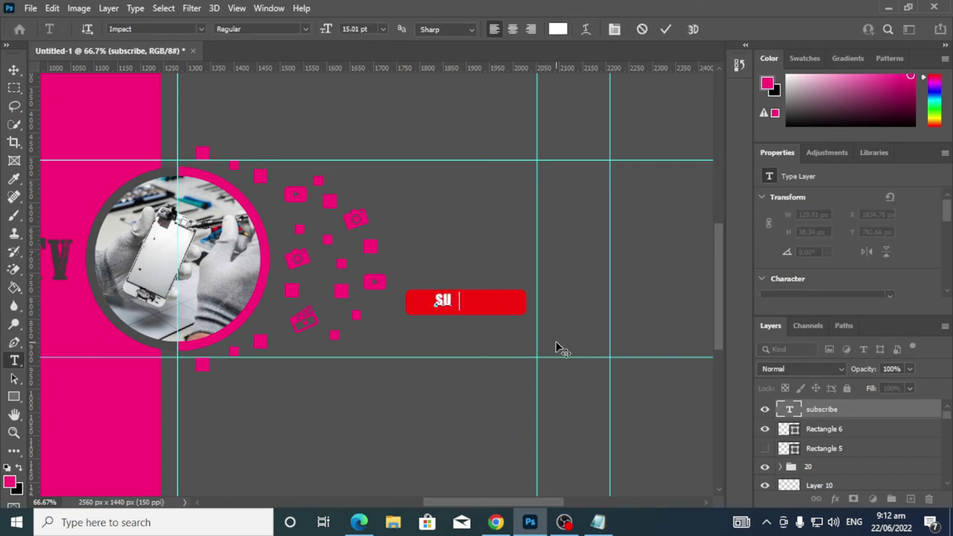
pyautogui.write('BSCRIBE')
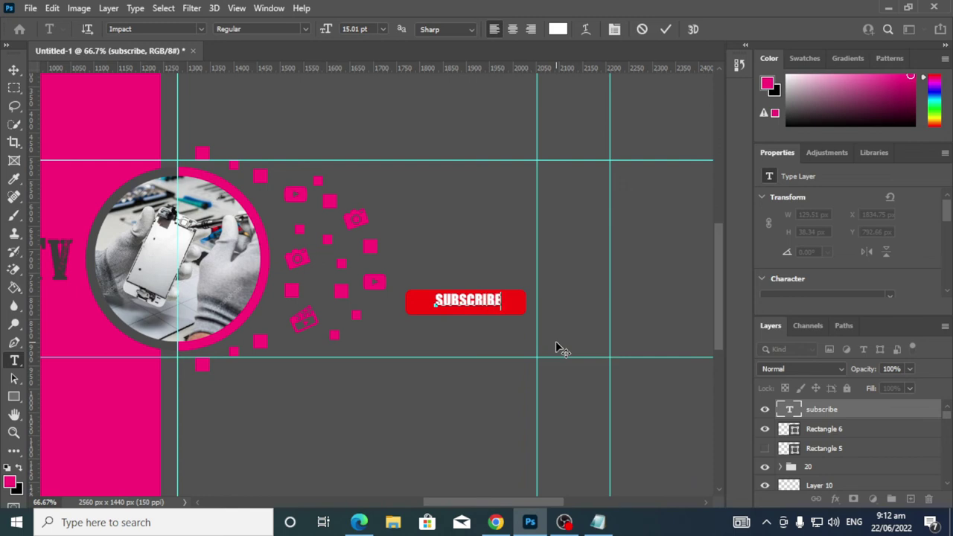
pyautogui.click(667, 31)
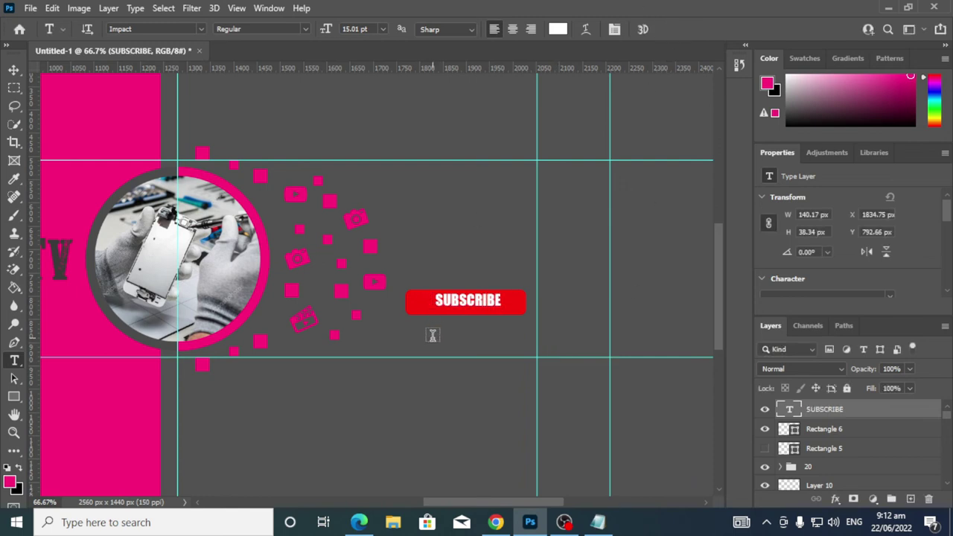
# Move the SUBSCRIBE text slightly on the red bar, to about X 1842, Y 799 px
pyautogui.click(14, 69)
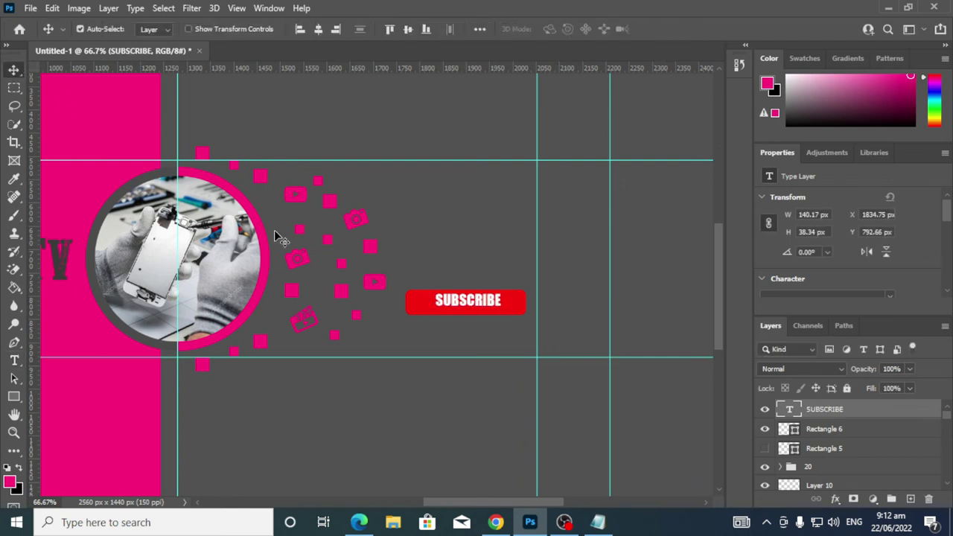
pyautogui.moveTo(462, 305); pyautogui.dragTo(466, 307)
pyautogui.moveTo(467, 310); pyautogui.dragTo(473, 310)
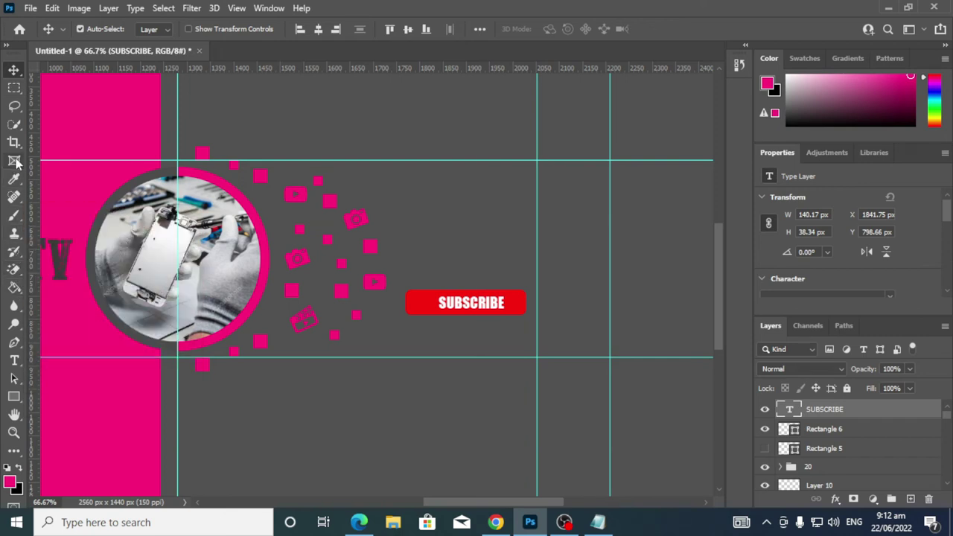
pyautogui.click(13, 123)
pyautogui.click(51, 152)
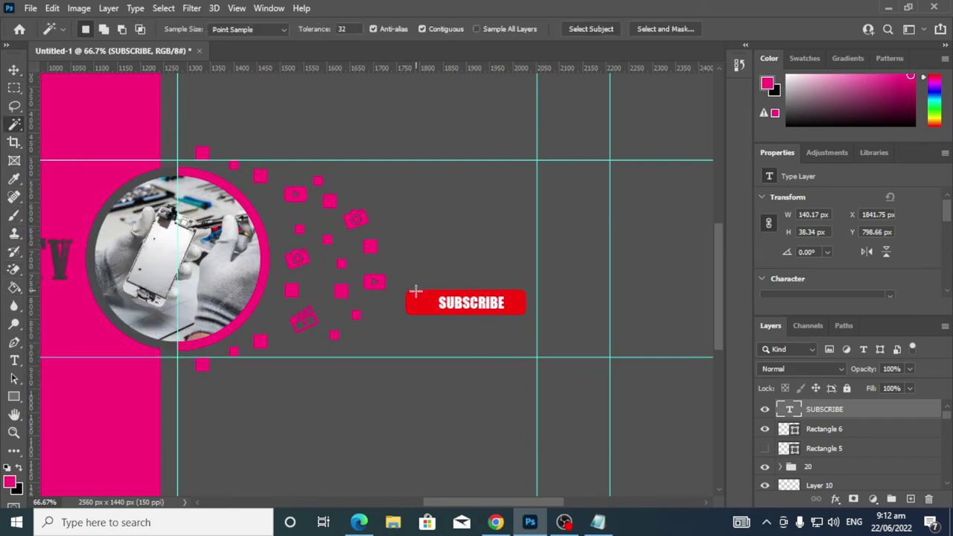
pyautogui.click(423, 299)
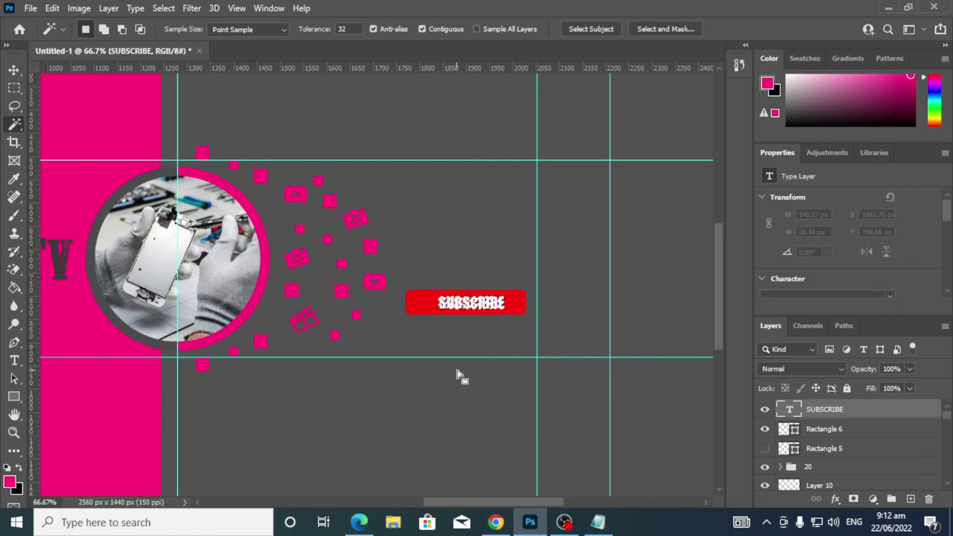
pyautogui.click(838, 431)
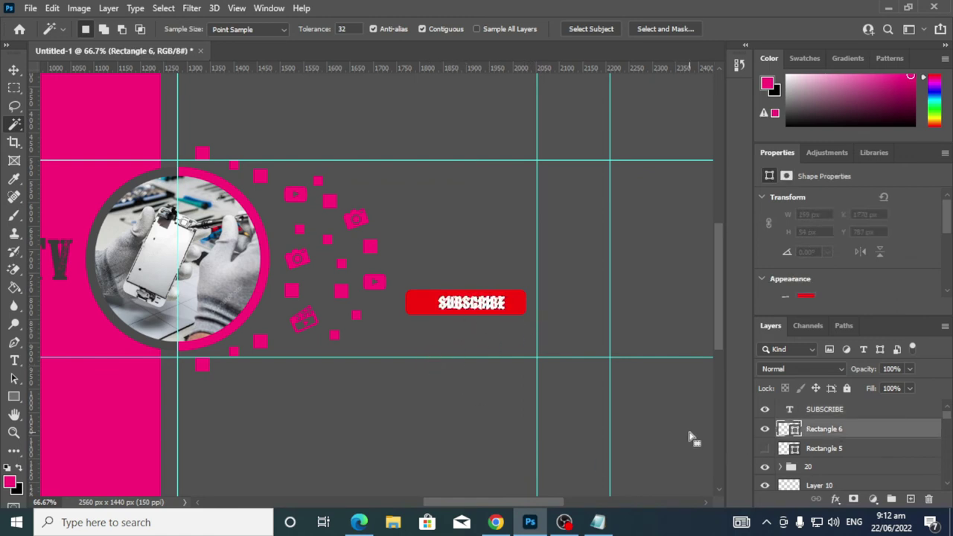
pyautogui.hotkey('ctrl', 'd')
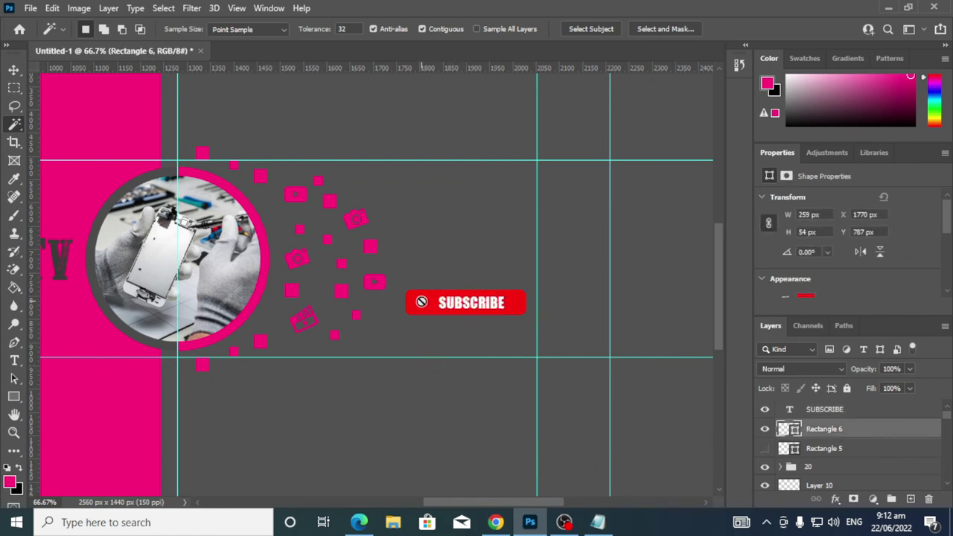
# Rasterize the Rectangle 6 layer and center the SUBSCRIBE text horizontally within a selection of the red bar
pyautogui.rightClick(840, 430)
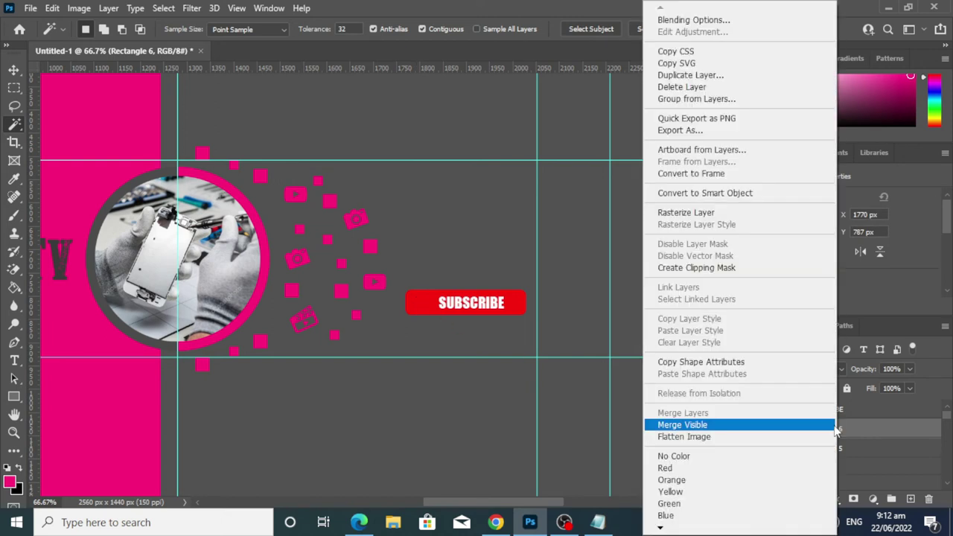
pyautogui.click(700, 212)
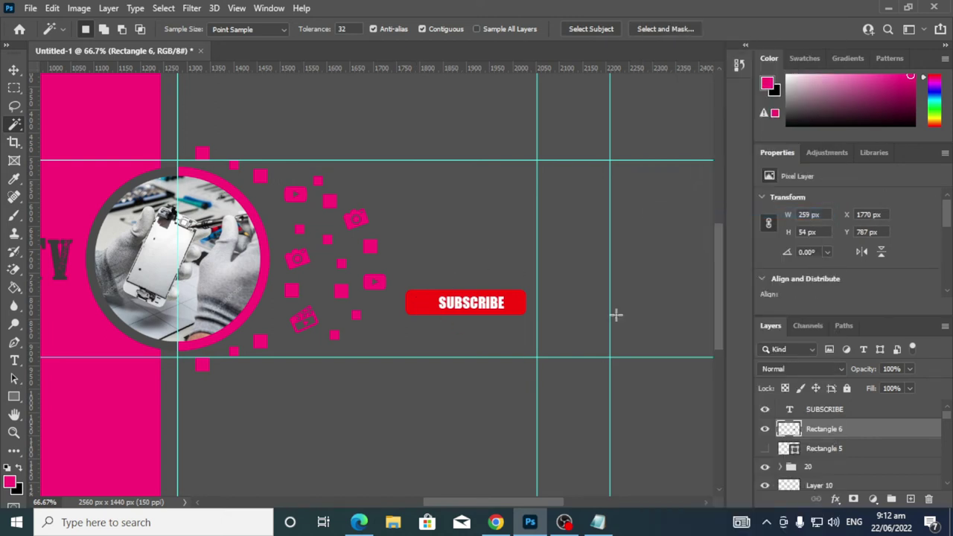
pyautogui.click(424, 301)
pyautogui.click(826, 410)
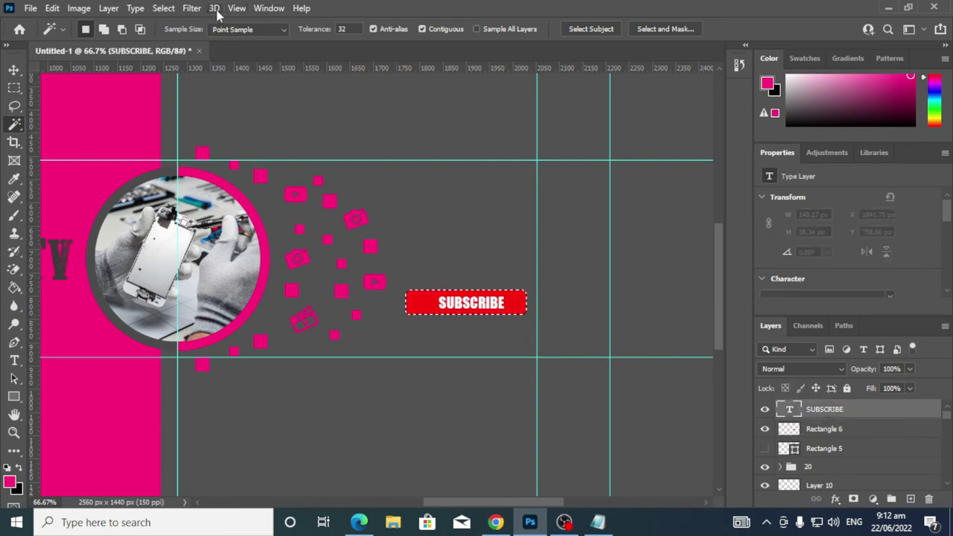
pyautogui.press('v')
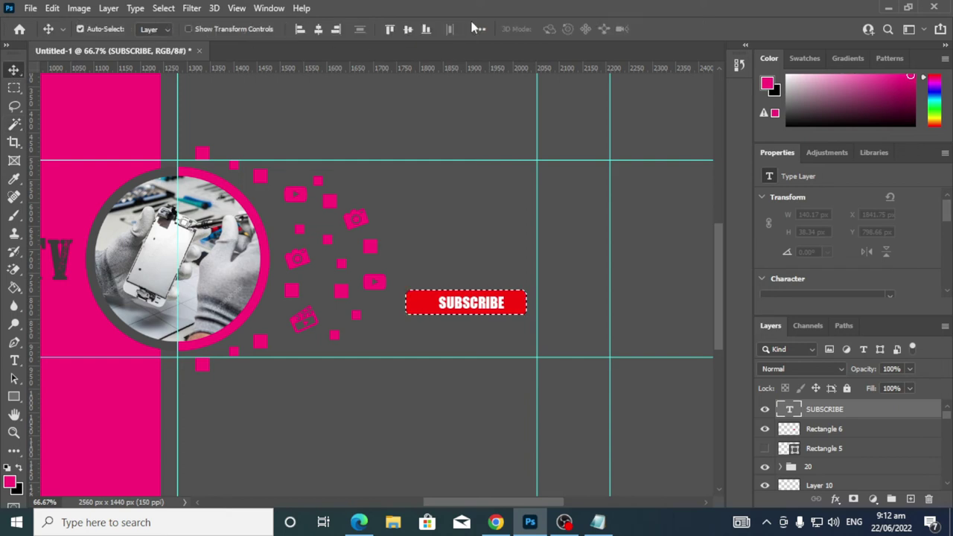
pyautogui.click(318, 30)
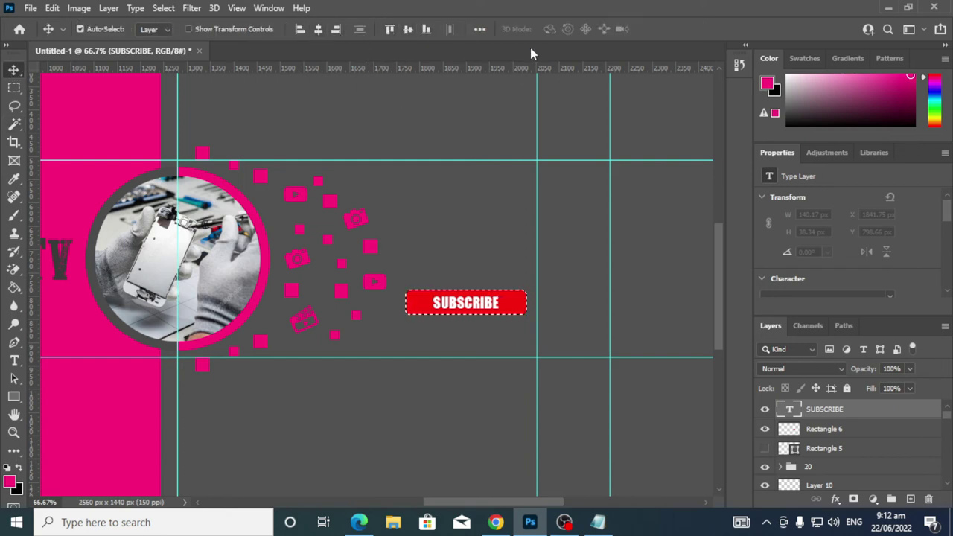
pyautogui.press('ctrl')
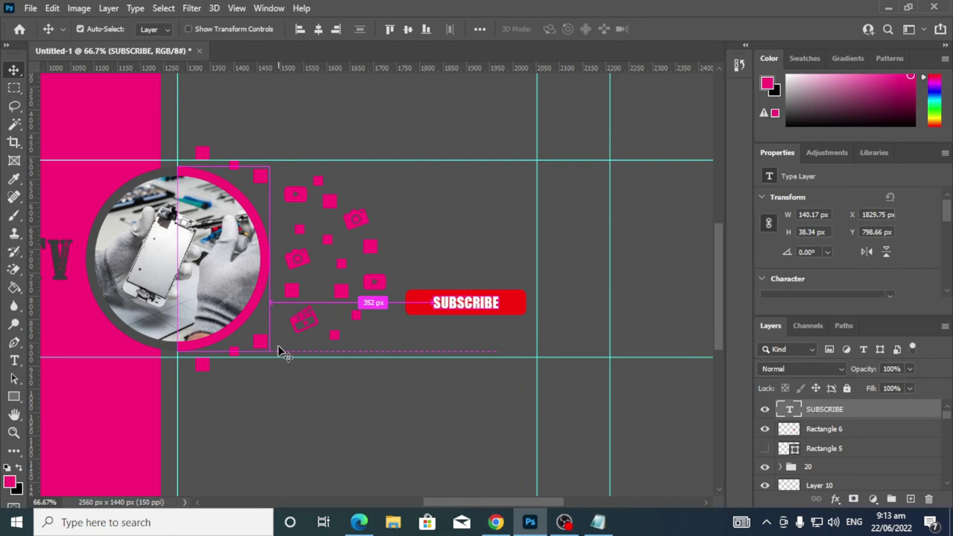
pyautogui.hotkey('ctrl', 't')
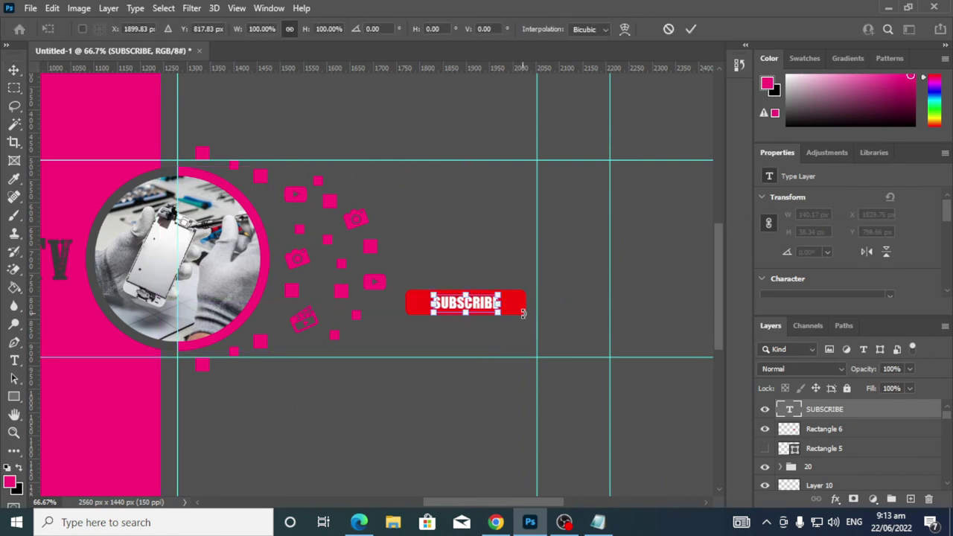
pyautogui.click(692, 29)
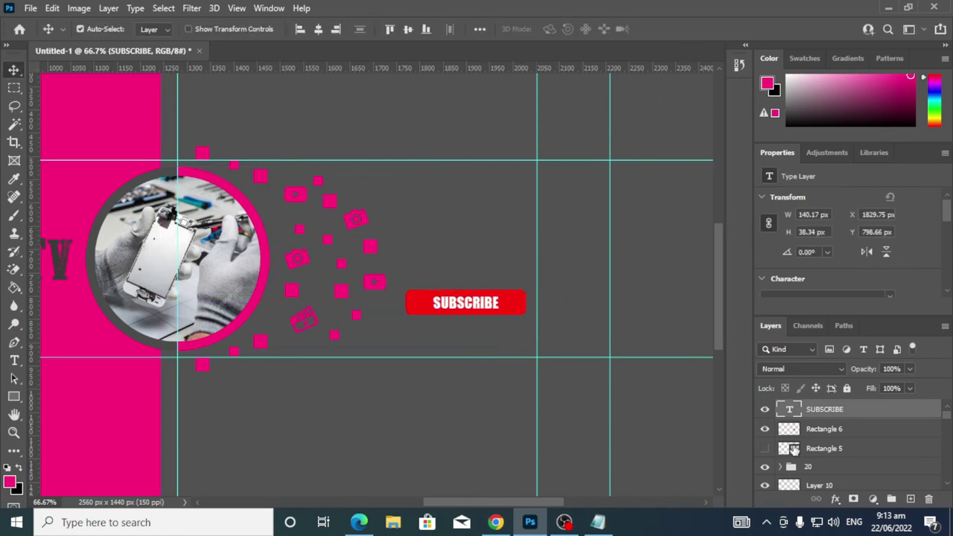
# Scale the red bar down around the SUBSCRIBE text to about 199 × 42 px
pyautogui.click(829, 430)
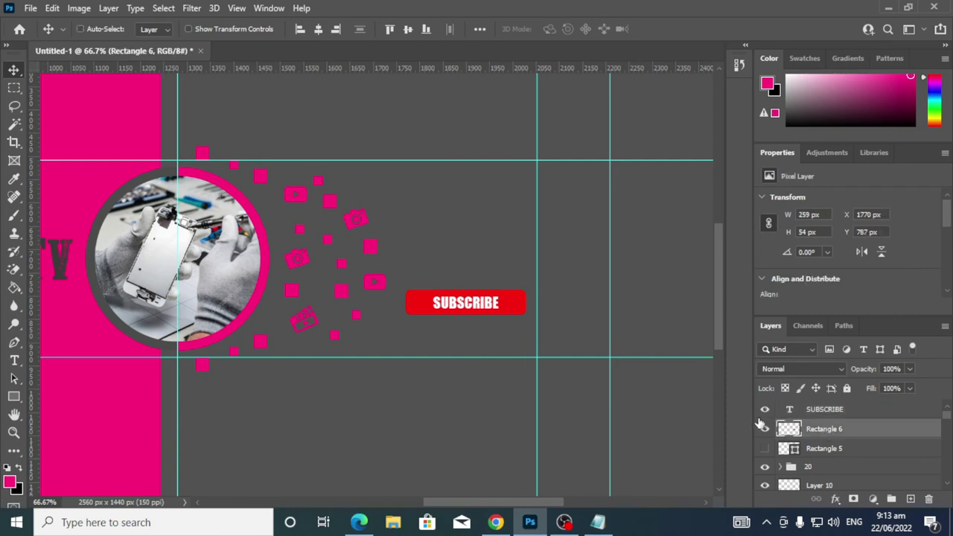
pyautogui.hotkey('ctrl', 't')
pyautogui.moveTo(527, 287); pyautogui.dragTo(507, 288)
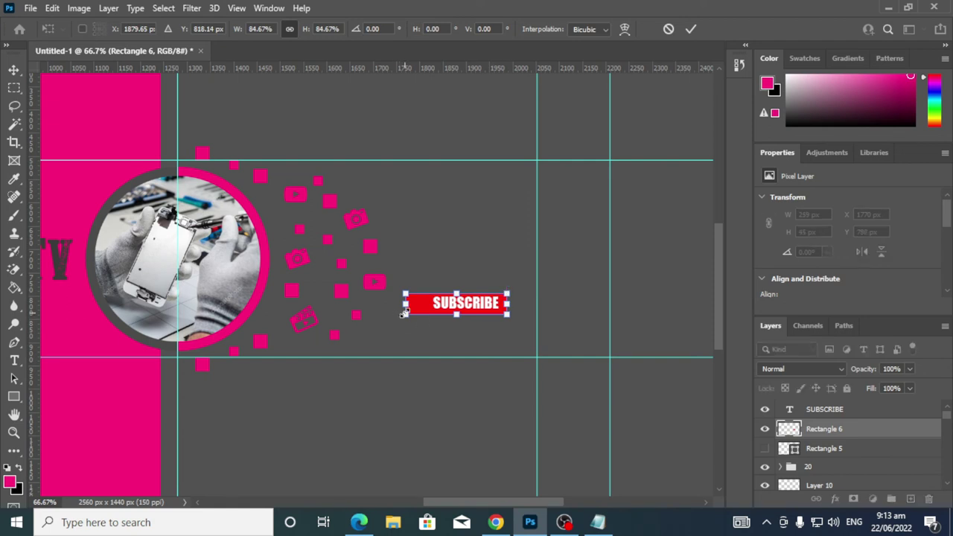
pyautogui.moveTo(404, 313); pyautogui.dragTo(415, 316)
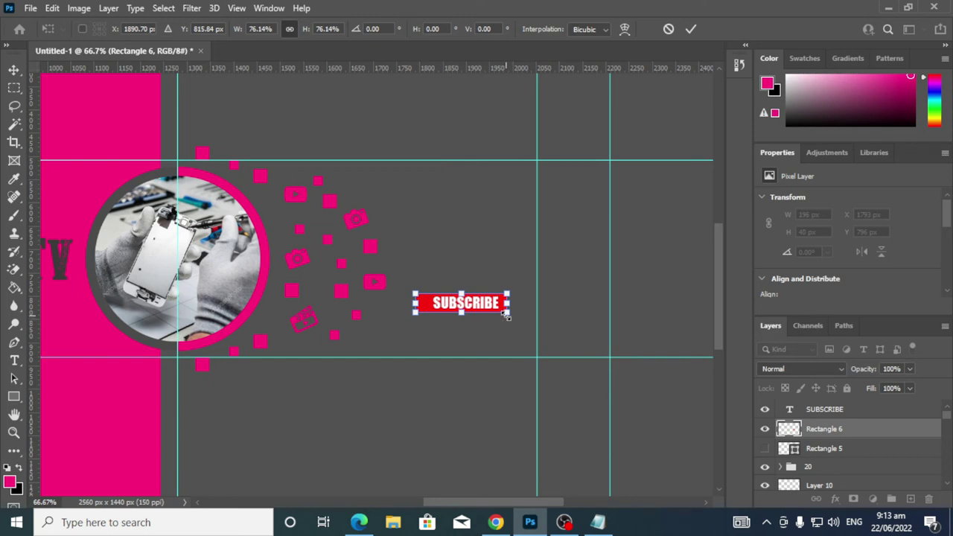
pyautogui.moveTo(507, 314); pyautogui.dragTo(508, 315)
pyautogui.click(689, 28)
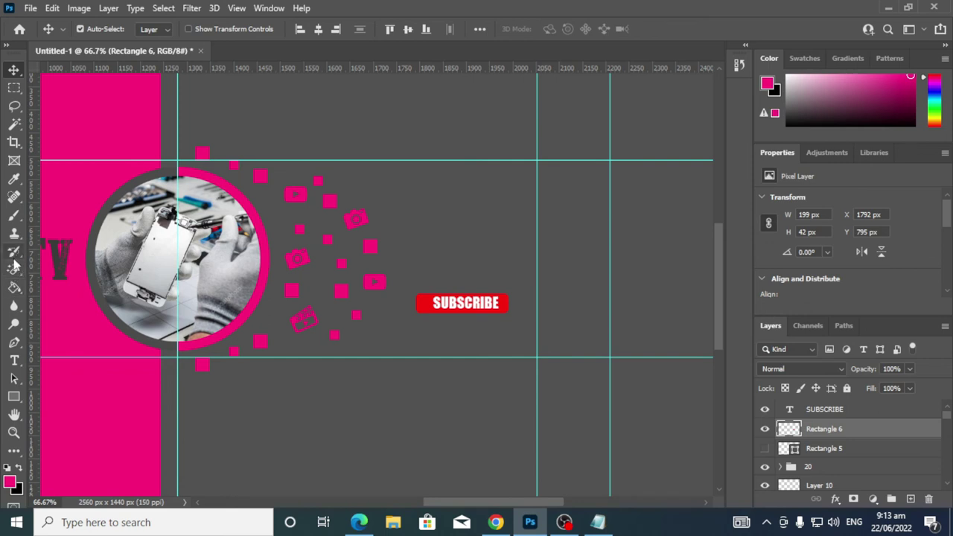
# Select the resized red bar's area and center the SUBSCRIBE text in it horizontally and vertically
pyautogui.moveTo(13, 123); pyautogui.dragTo(75, 152)
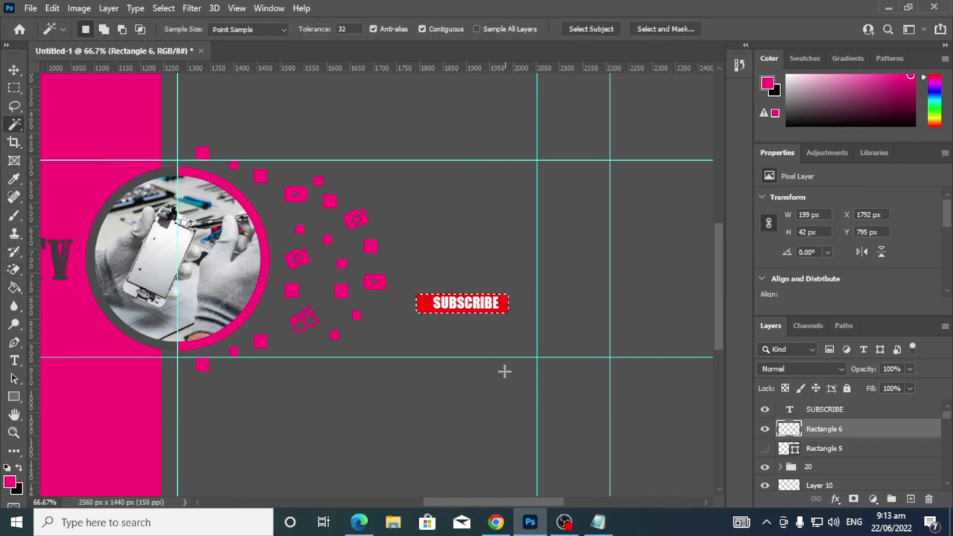
pyautogui.click(13, 70)
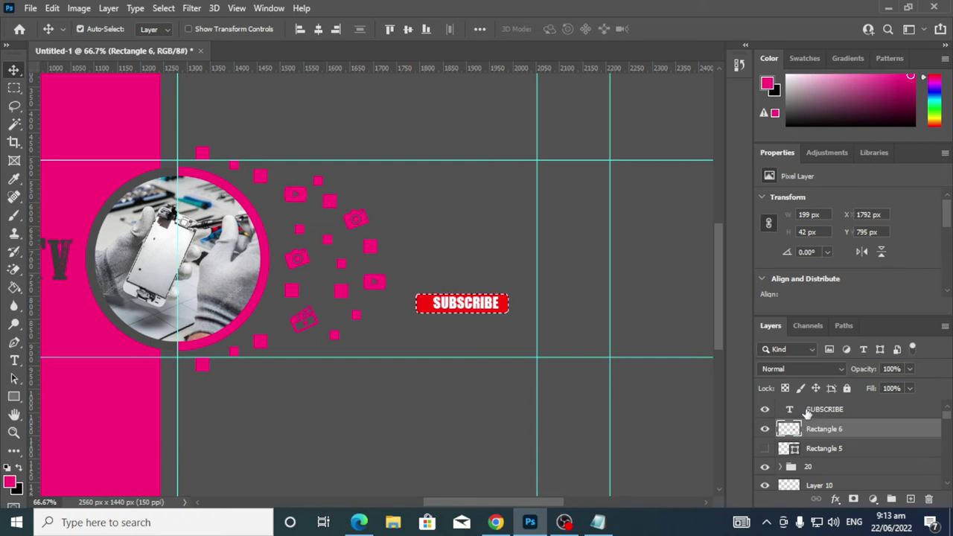
pyautogui.click(806, 411)
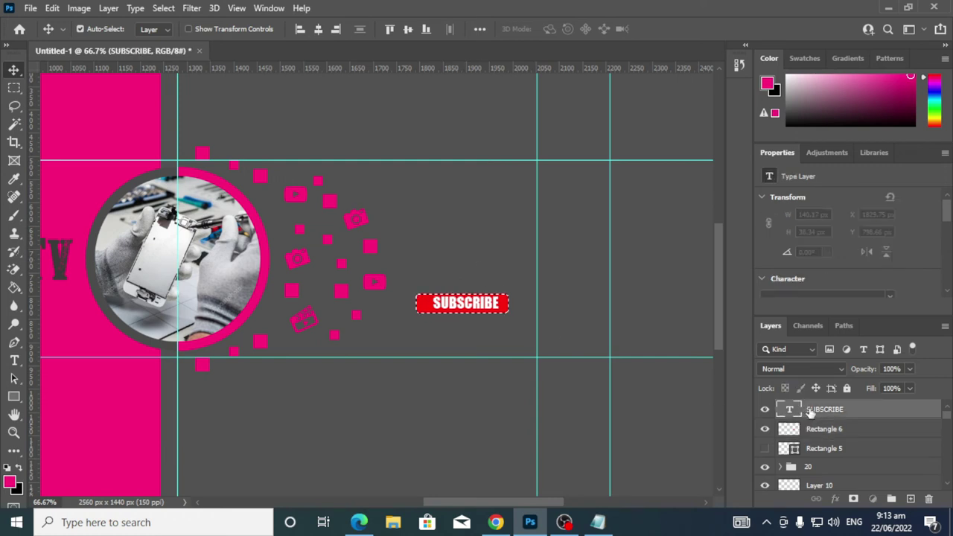
pyautogui.click(320, 33)
pyautogui.click(408, 30)
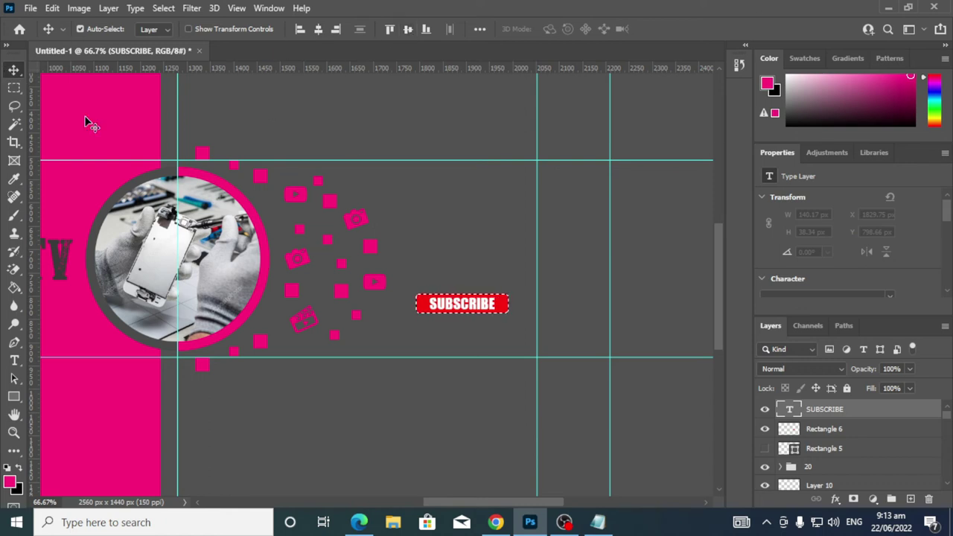
pyautogui.hotkey('ctrl', 'd')
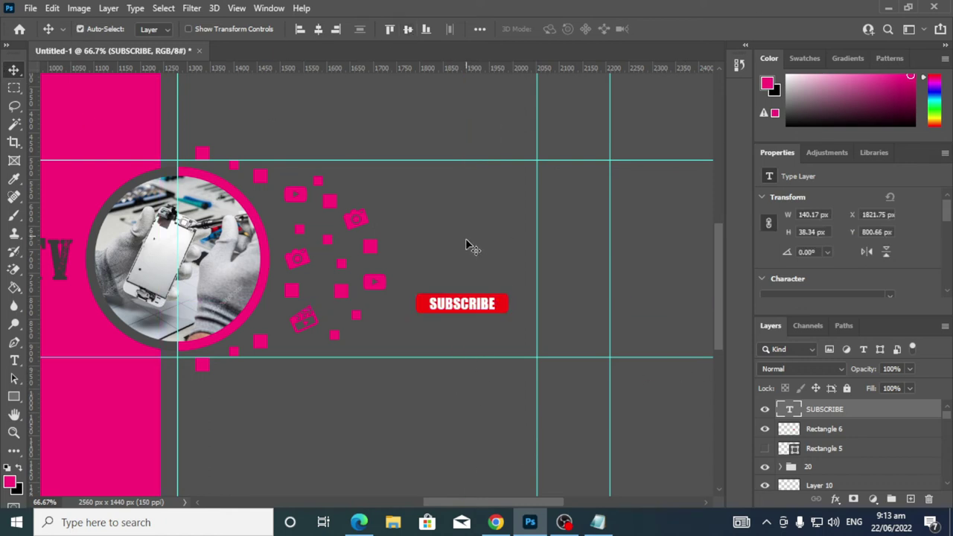
# Merge the SUBSCRIBE text and the Rectangle 6 bar into one layer
pyautogui.hotkey('ctrl', 't')
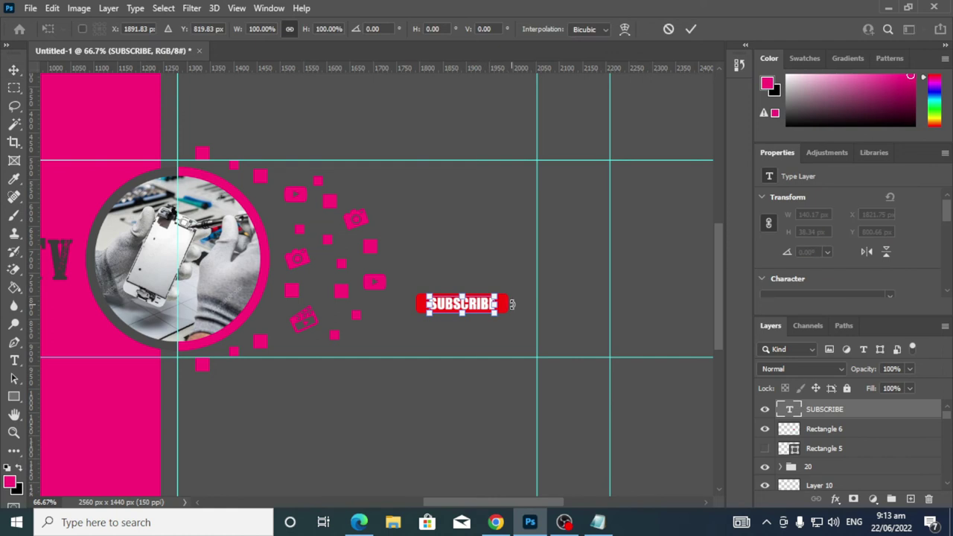
pyautogui.click(697, 27)
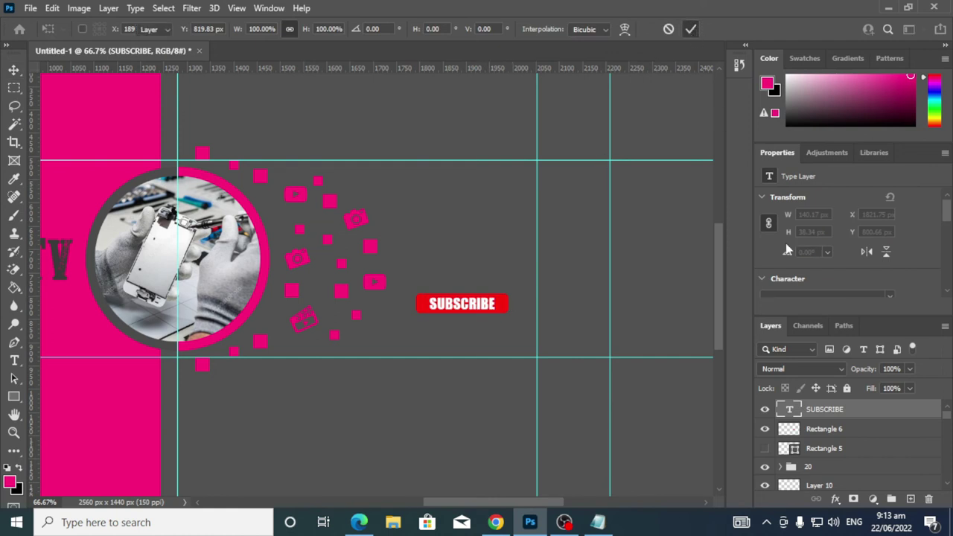
pyautogui.keyDown('ctrl'); pyautogui.click(829, 431); pyautogui.keyUp('ctrl')
pyautogui.hotkey('ctrl', 'e')
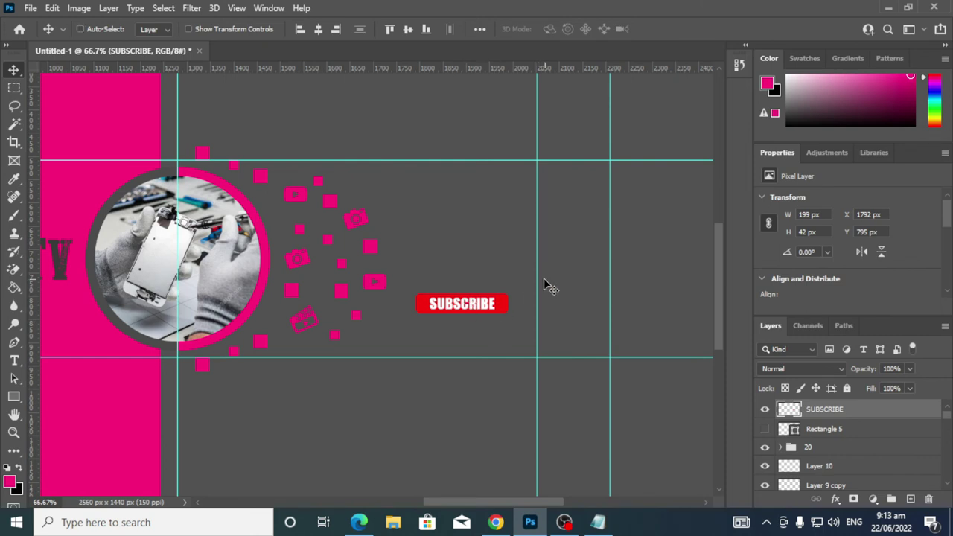
# Rotate the subscribe button about 15.5° clockwise and move it to about X 1829, Y 795 px
pyautogui.moveTo(544, 285); pyautogui.dragTo(499, 322)
pyautogui.hotkey('ctrl', 't')
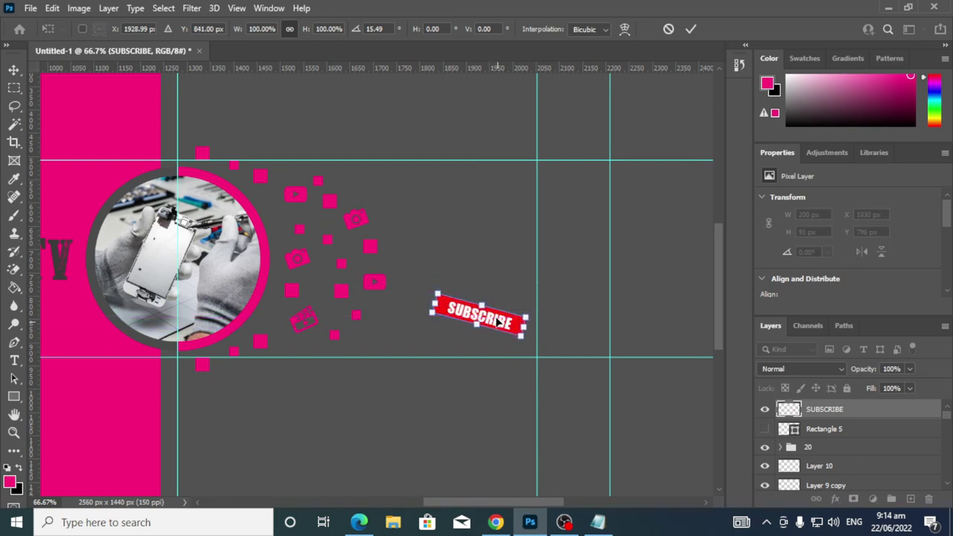
pyautogui.click(690, 29)
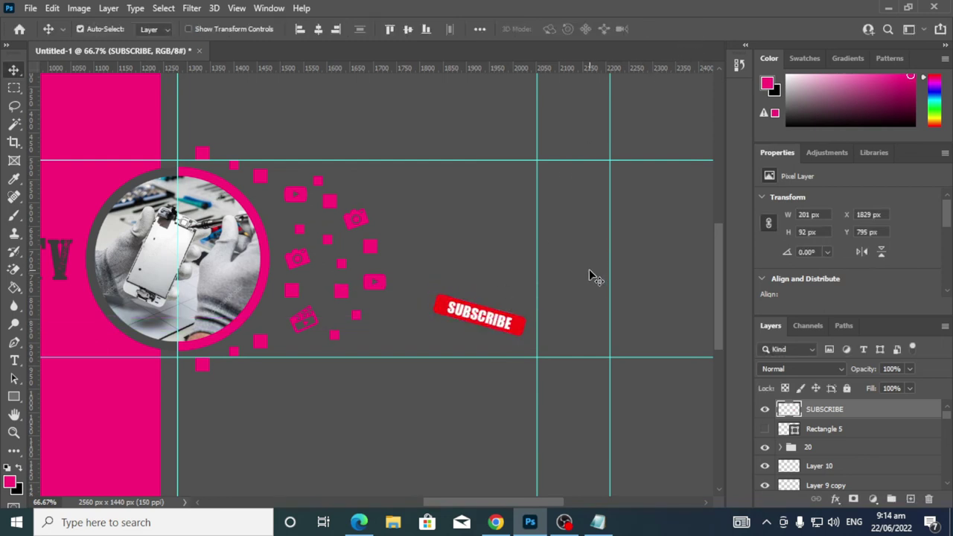
# Switch to Chrome, search for "arrow icon PNG" in a new tab and open the black curved right arrow from the image results
pyautogui.click(496, 522)
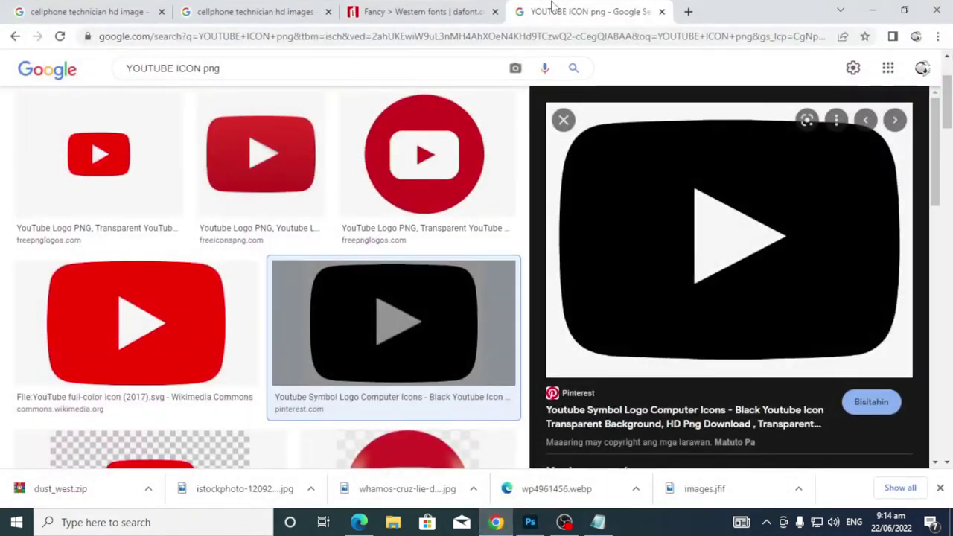
pyautogui.click(685, 11)
pyautogui.click(549, 39)
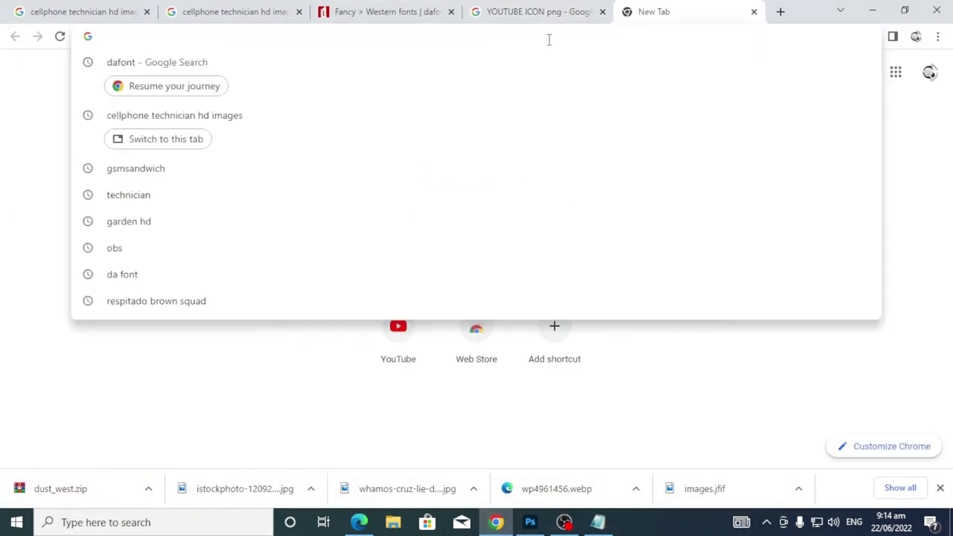
pyautogui.write('ARROW')
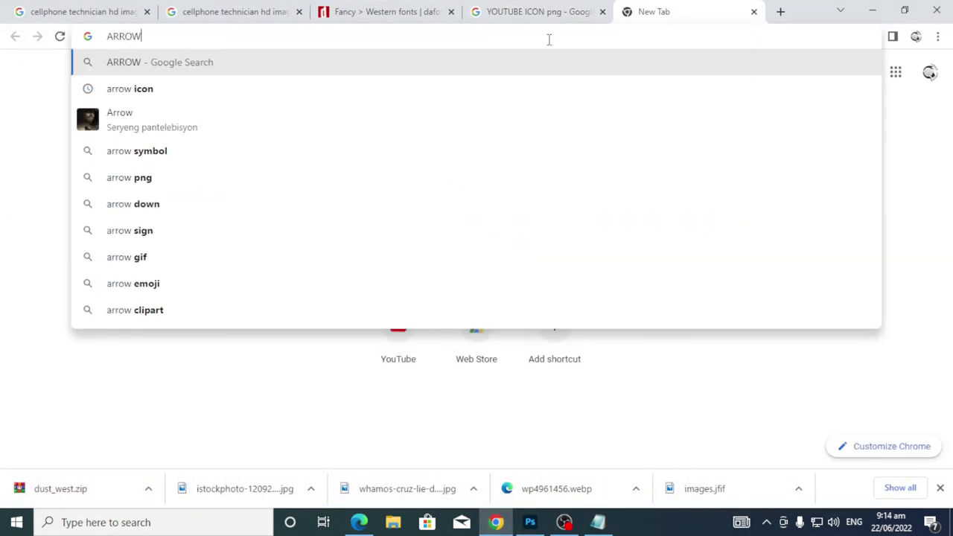
pyautogui.press('Down')
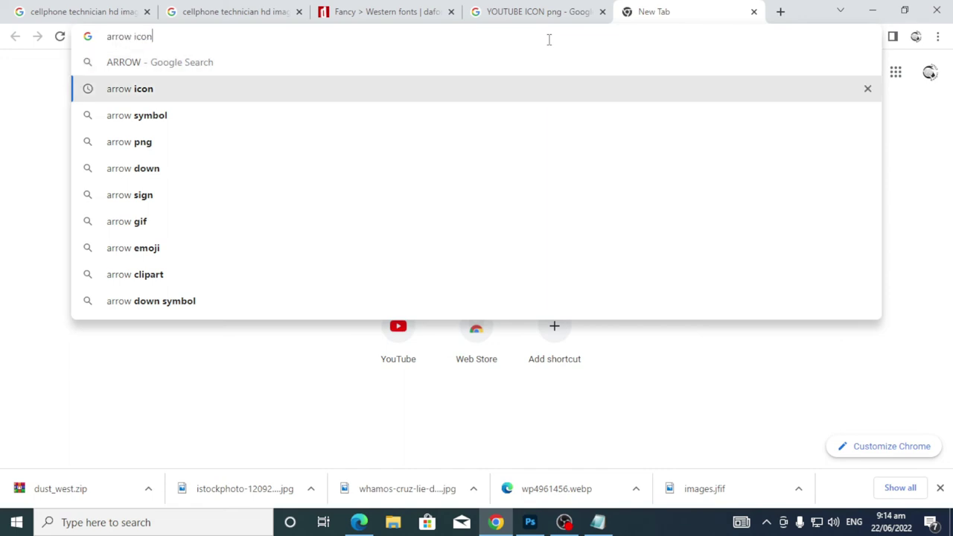
pyautogui.write('PNG')
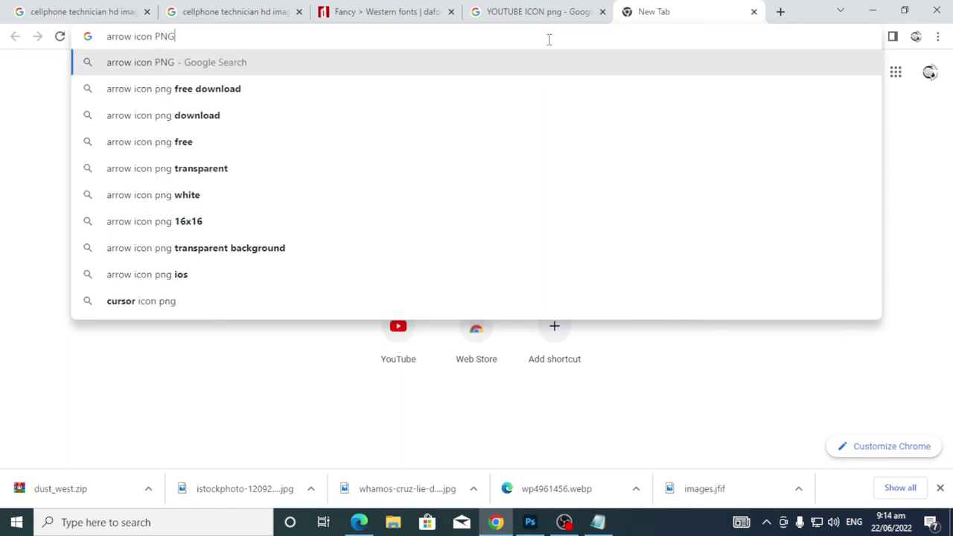
pyautogui.press('Return')
pyautogui.scroll(-2, 326, 233)
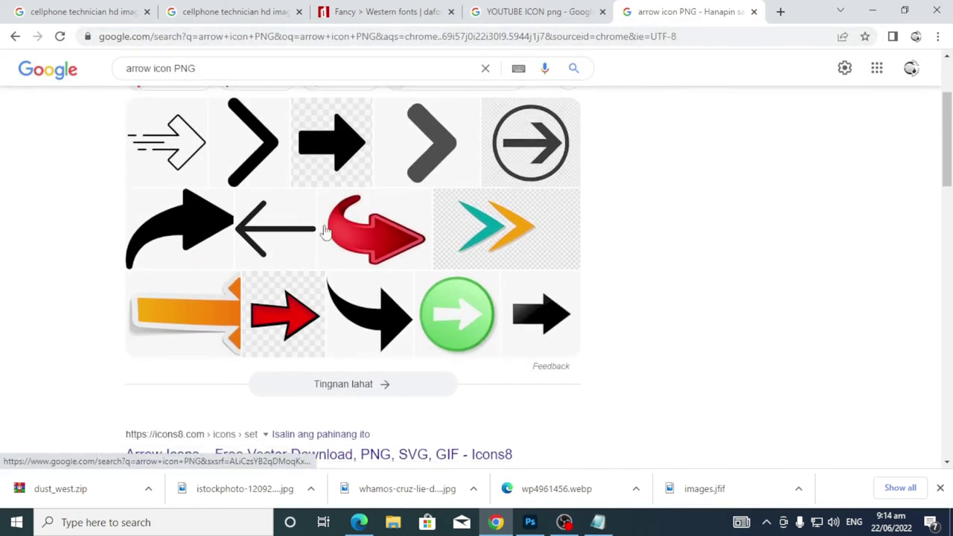
pyautogui.click(172, 229)
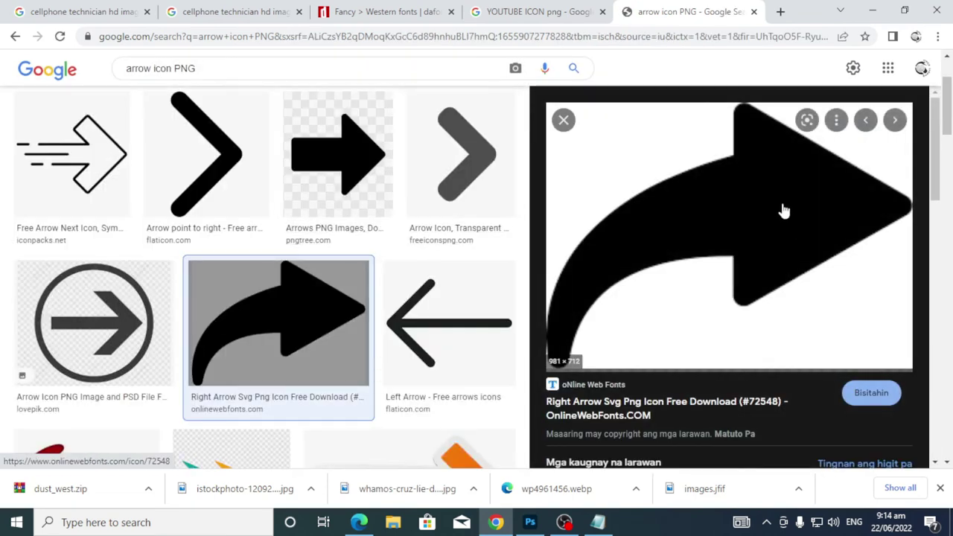
# Copy the curved arrow image, try pasting it into the banner in Photoshop, and delete the pasted layer
pyautogui.rightClick(779, 201)
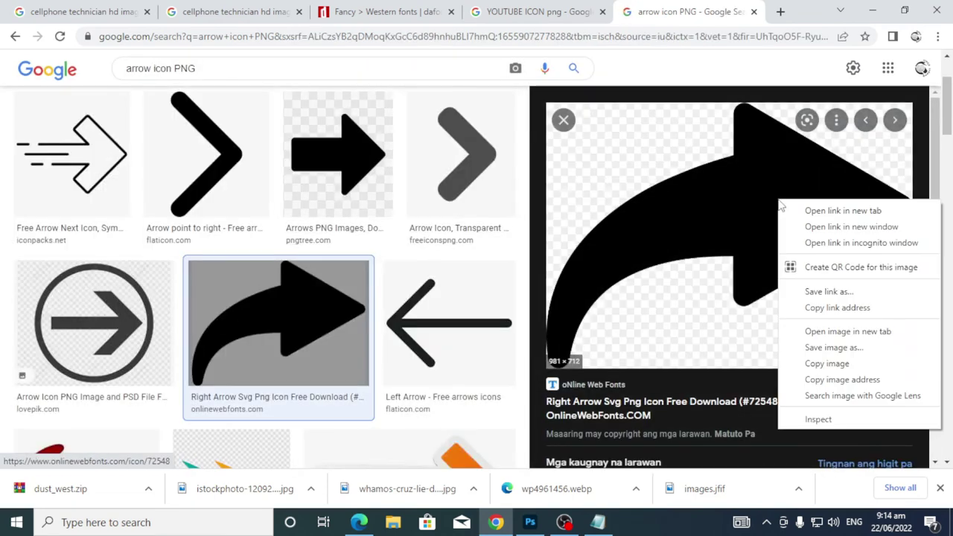
pyautogui.click(823, 365)
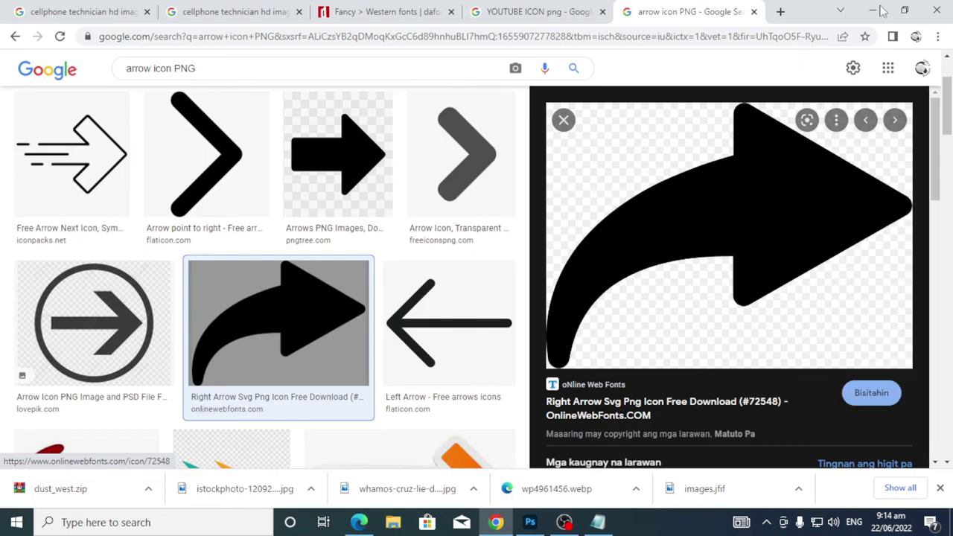
pyautogui.click(875, 11)
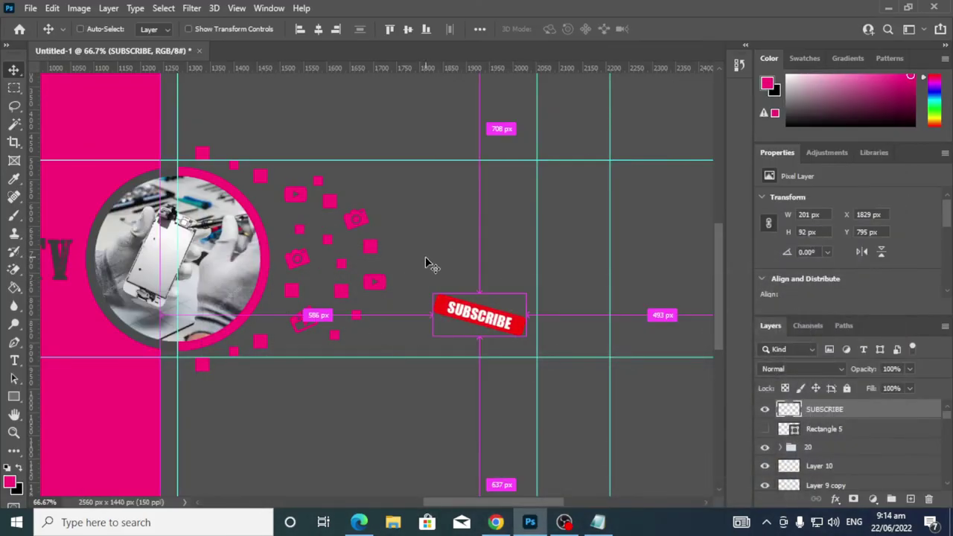
pyautogui.hotkey('ctrl', 'v')
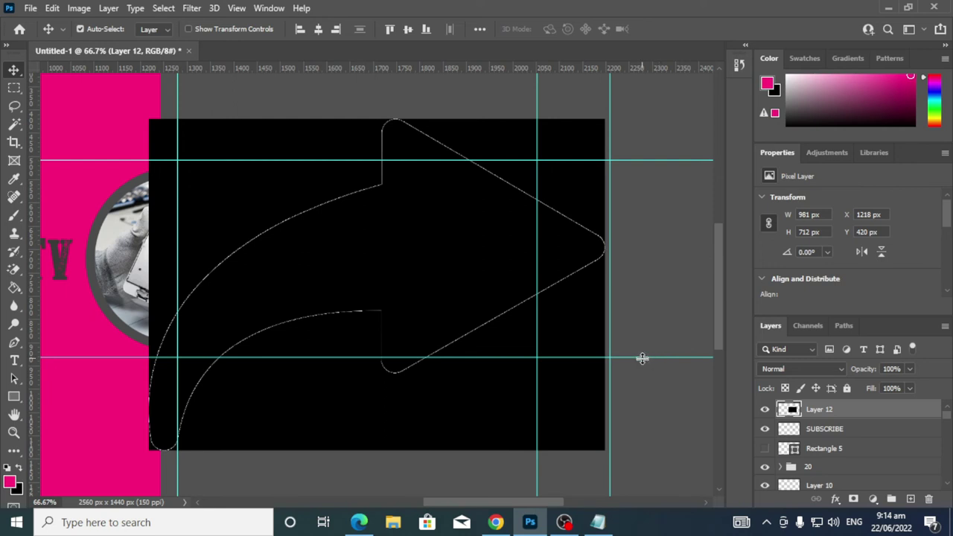
pyautogui.press('ctrl')
pyautogui.press('Delete')
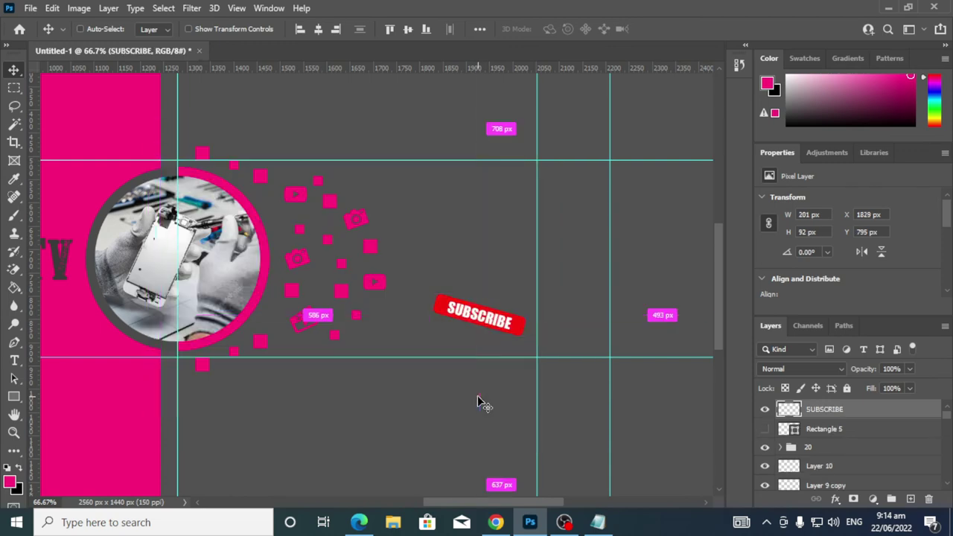
pyautogui.press('ctrl')
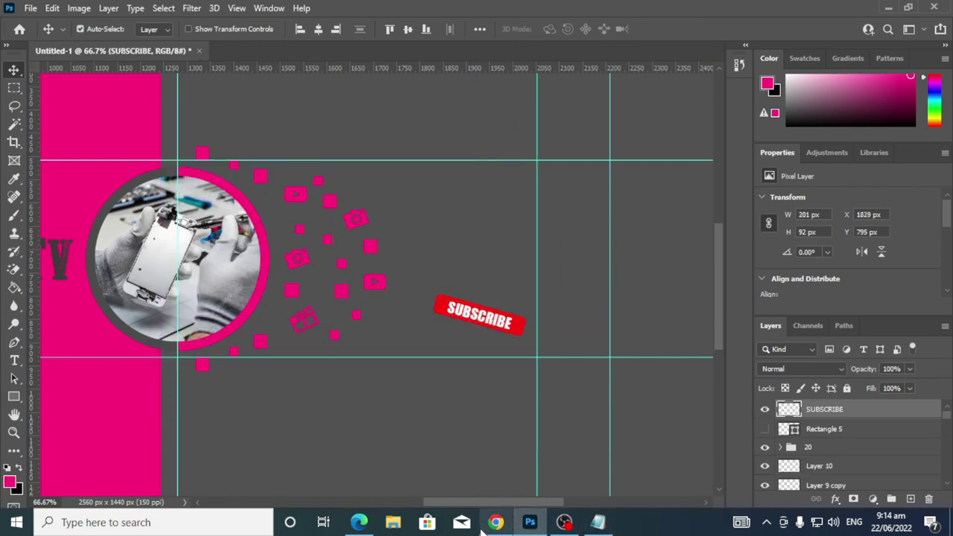
# Return to Chrome and save the curved arrow image to the Desktop as the PNG file img_72548
pyautogui.click(495, 522)
pyautogui.rightClick(719, 216)
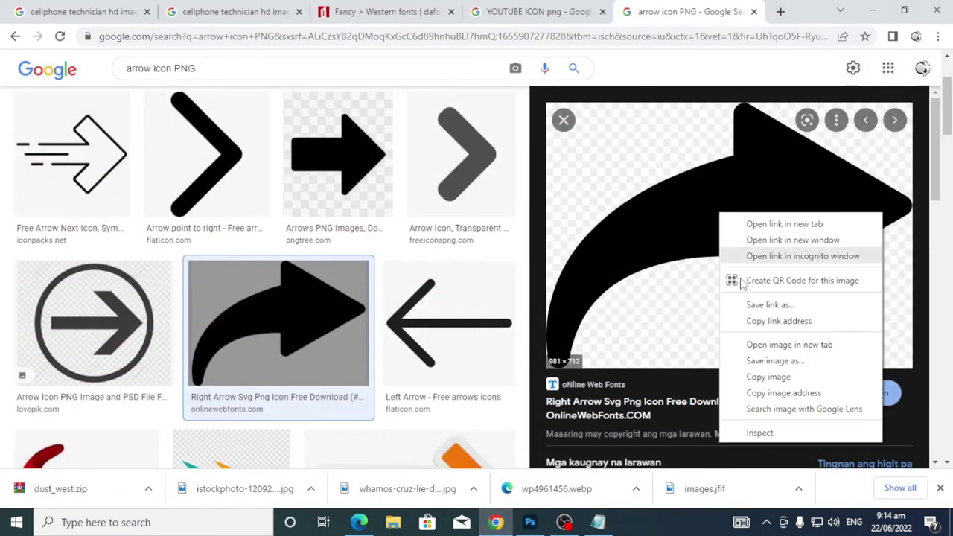
pyautogui.click(775, 361)
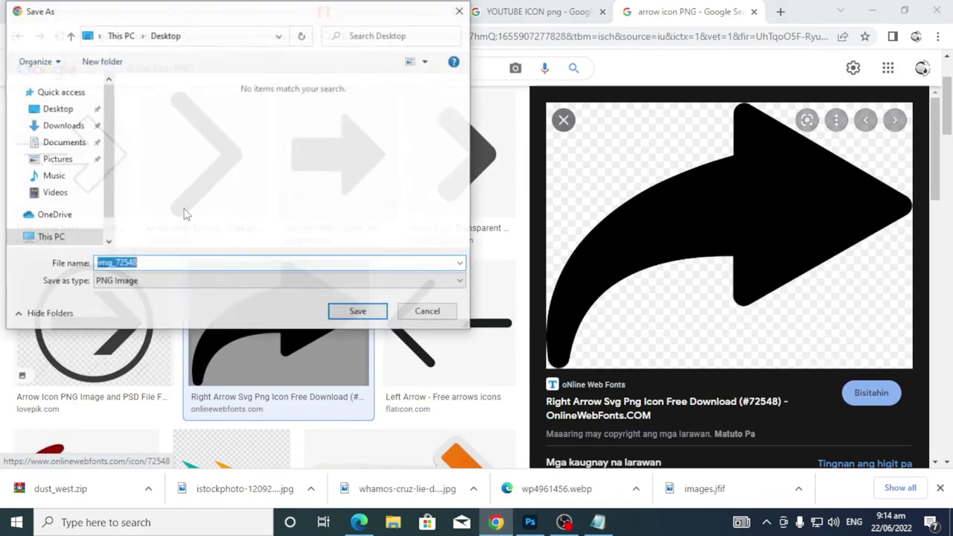
pyautogui.click(54, 111)
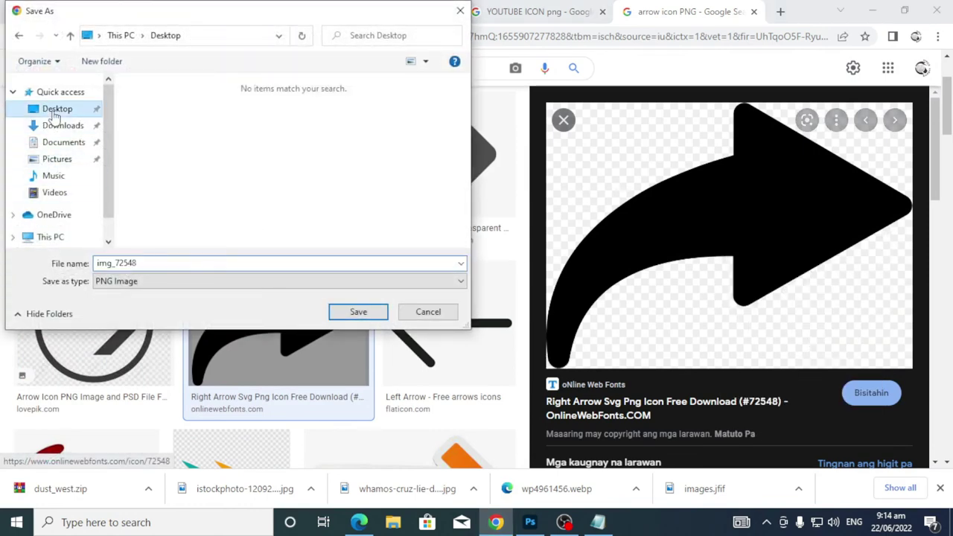
pyautogui.click(359, 311)
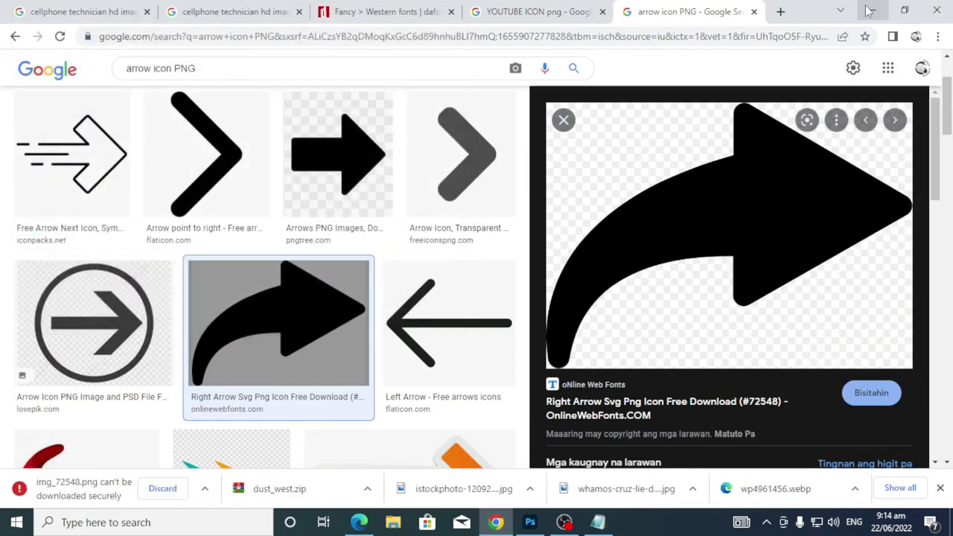
# Switch to Photoshop, start opening a file and look for the saved arrow image in the Desktop and Downloads folders
pyautogui.hotkey('alt', 'Tab')
pyautogui.click(31, 8)
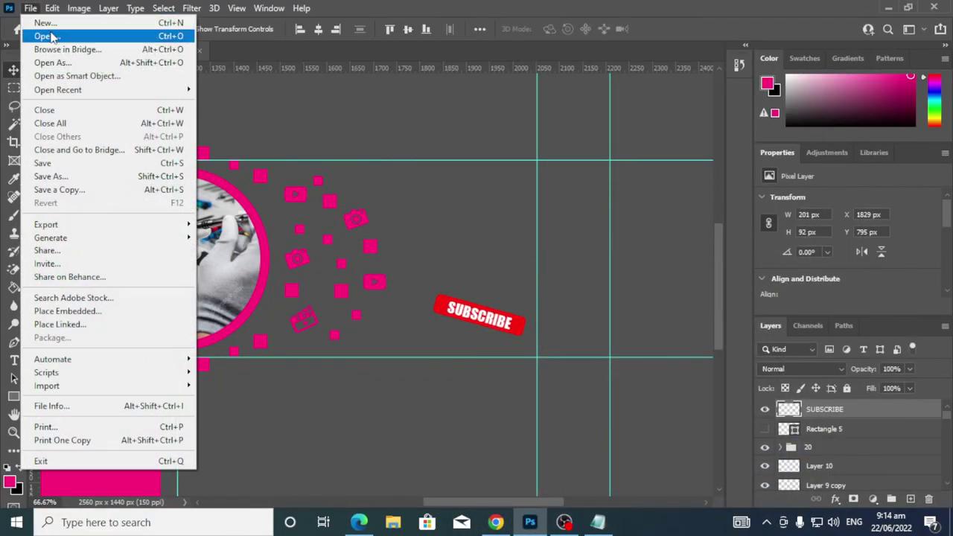
pyautogui.click(39, 35)
pyautogui.scroll(1, 331, 164)
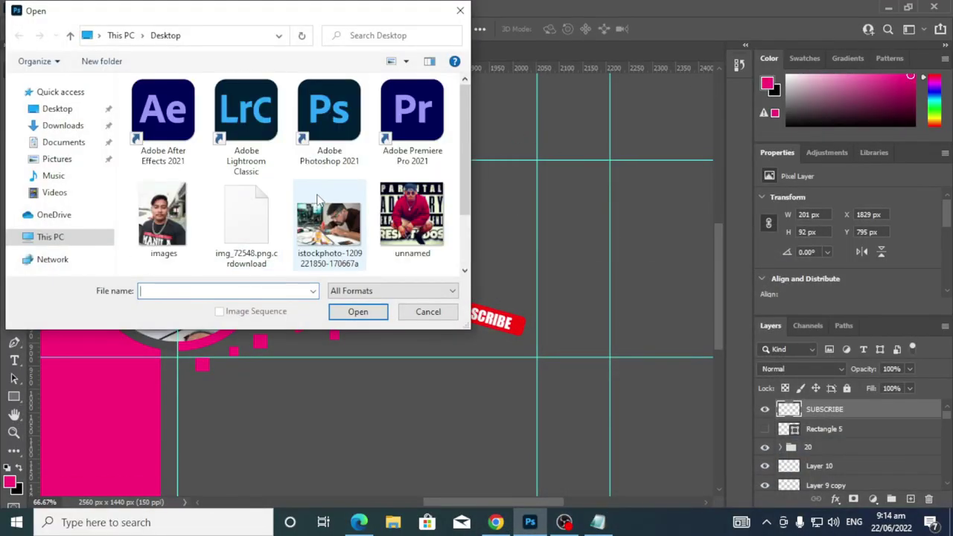
pyautogui.scroll(-1, 327, 182)
pyautogui.scroll(1, 325, 190)
pyautogui.scroll(-1, 328, 194)
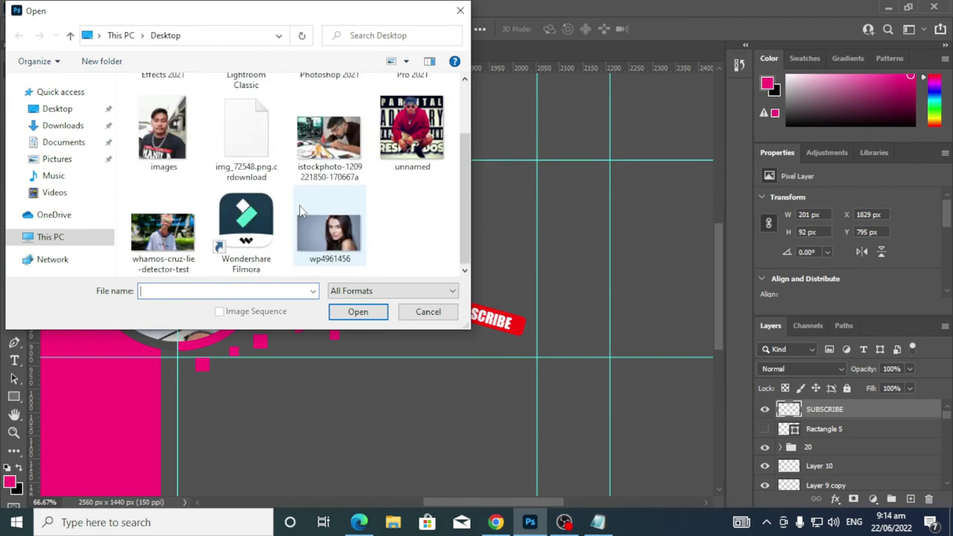
pyautogui.click(53, 125)
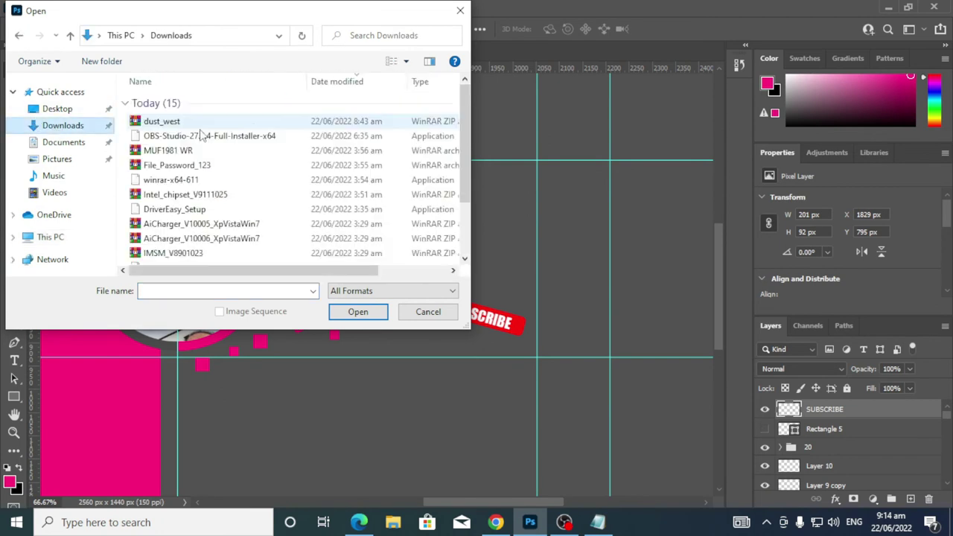
pyautogui.click(53, 109)
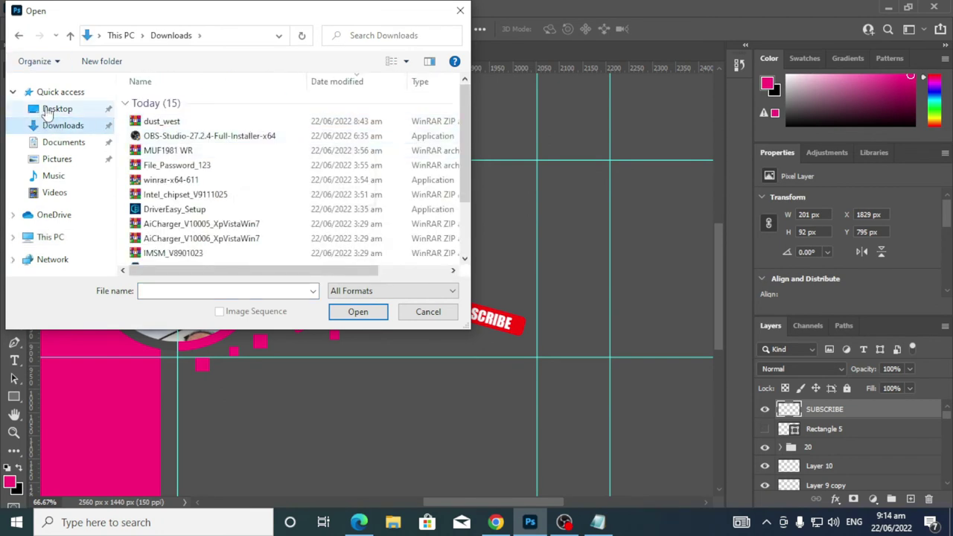
pyautogui.scroll(-1, 364, 183)
pyautogui.scroll(1, 364, 183)
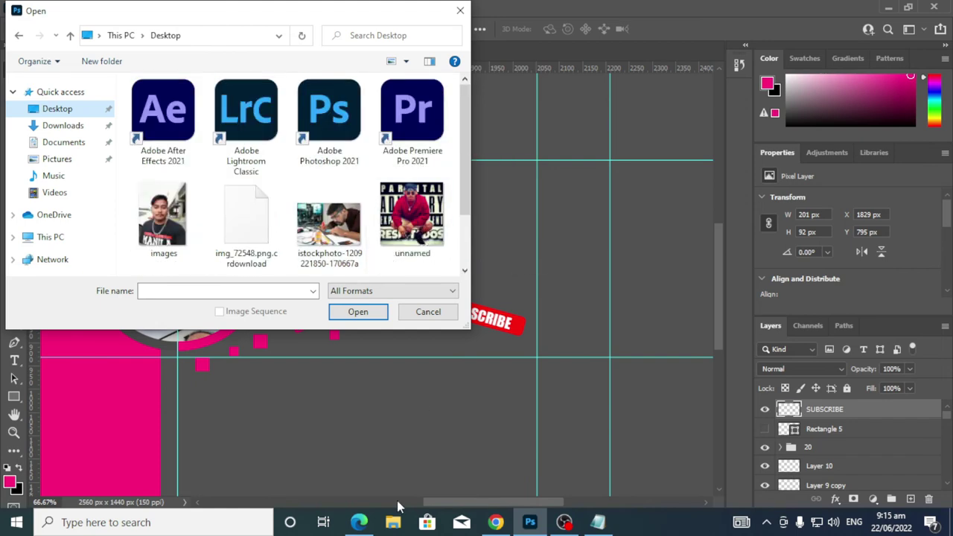
# Go back to Chrome and try saving the arrow image to the Desktop again as img_72548 (1)
pyautogui.click(495, 522)
pyautogui.rightClick(721, 197)
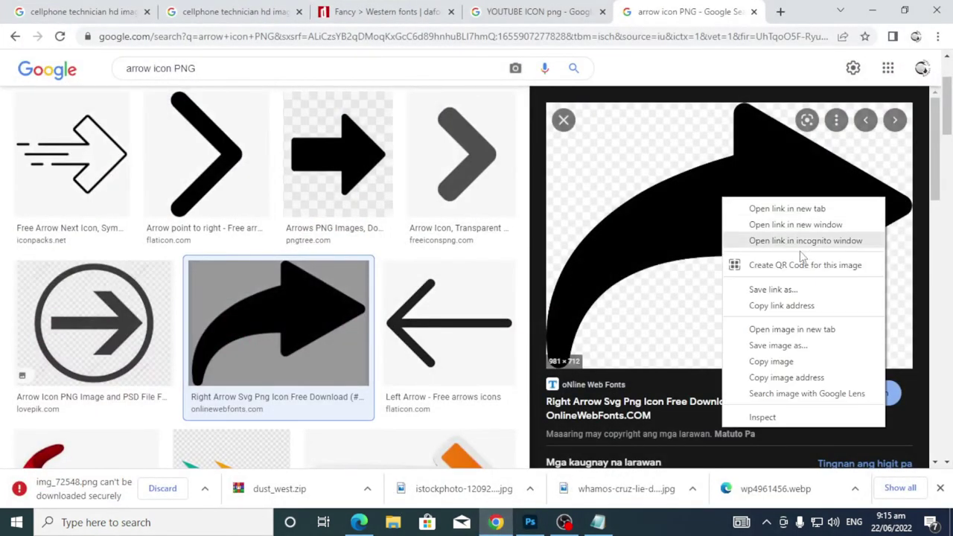
pyautogui.click(780, 344)
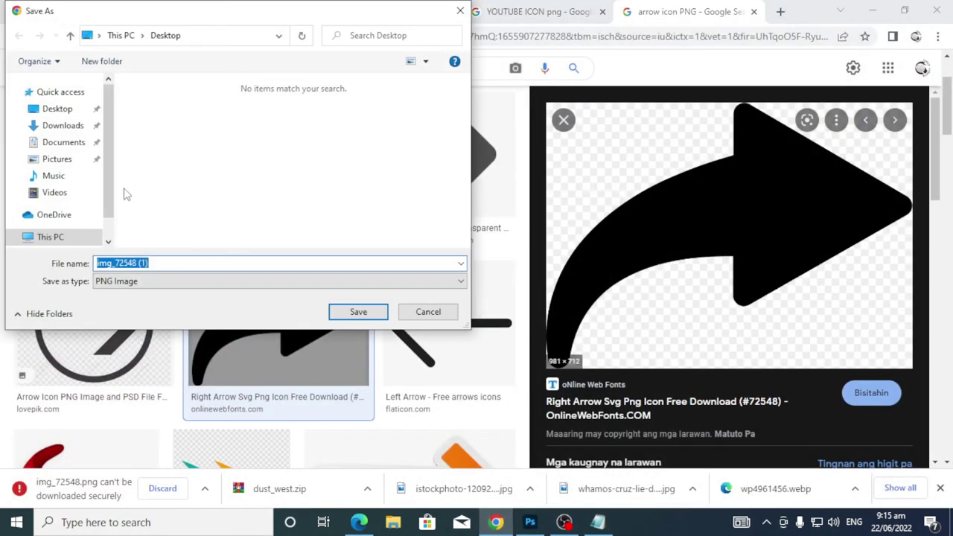
pyautogui.click(73, 109)
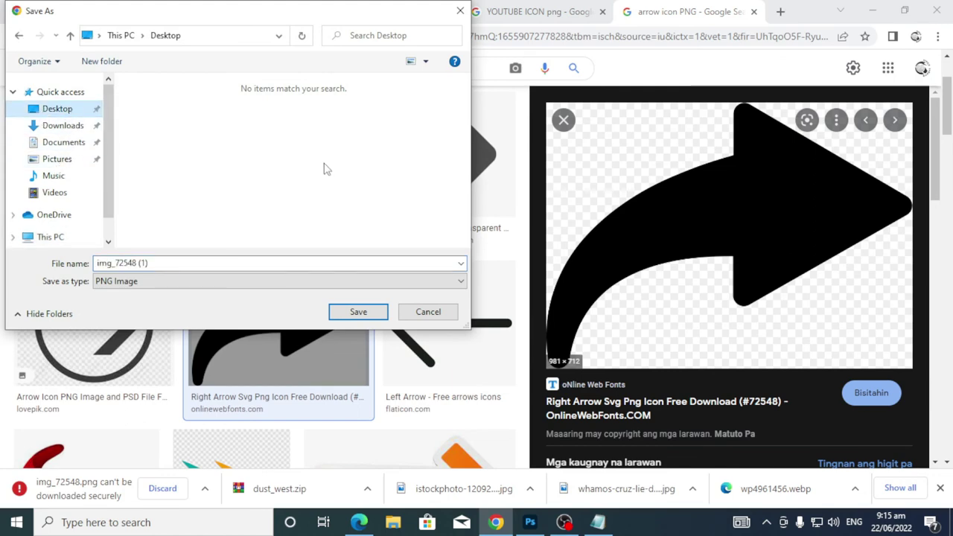
pyautogui.click(362, 313)
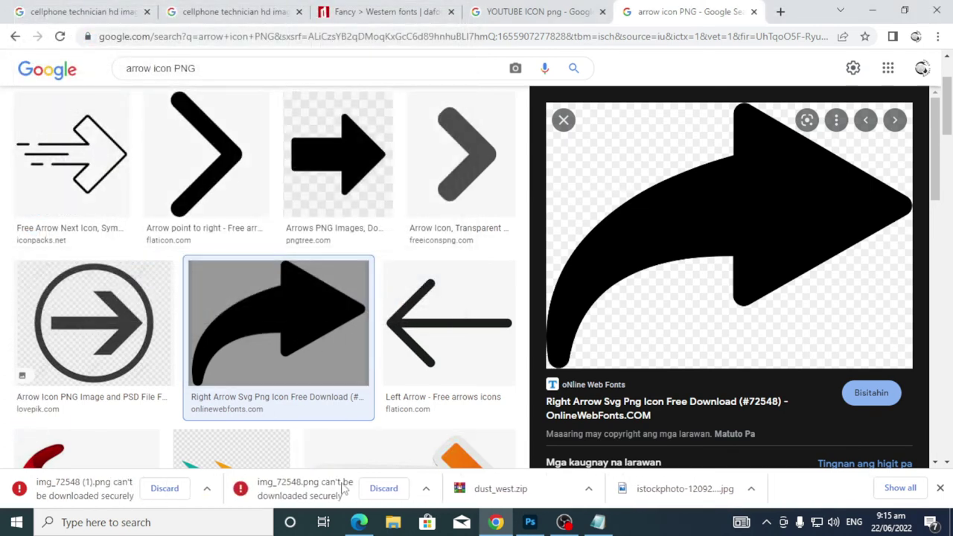
# Keep the blocked img_72548.png download, then return to Photoshop and open img_72548 from the Desktop
pyautogui.click(427, 488)
pyautogui.click(440, 441)
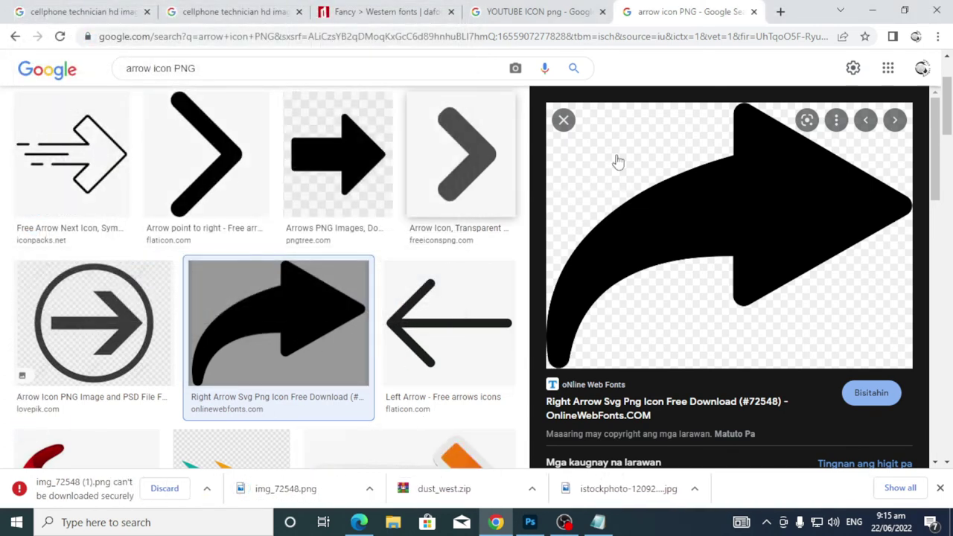
pyautogui.click(872, 11)
pyautogui.scroll(-3, 387, 194)
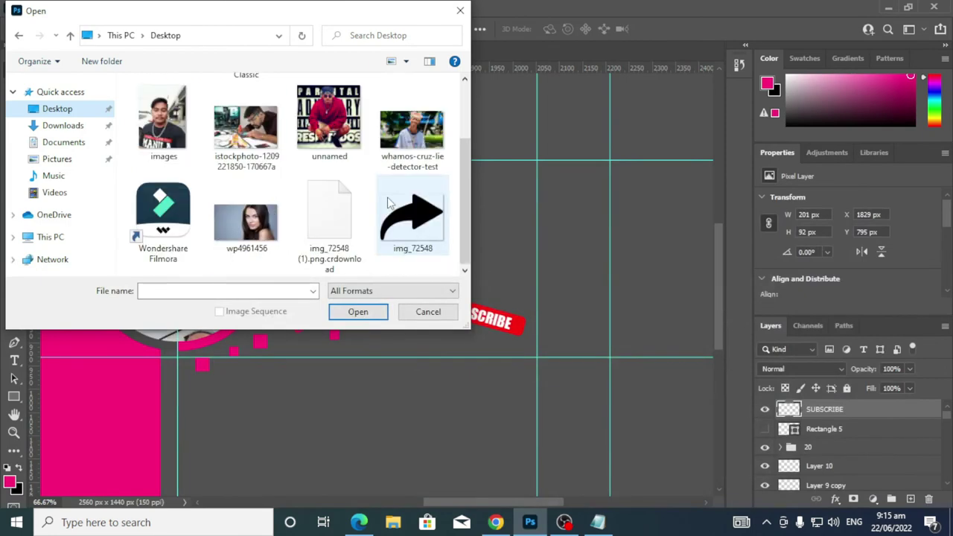
pyautogui.doubleClick(418, 228)
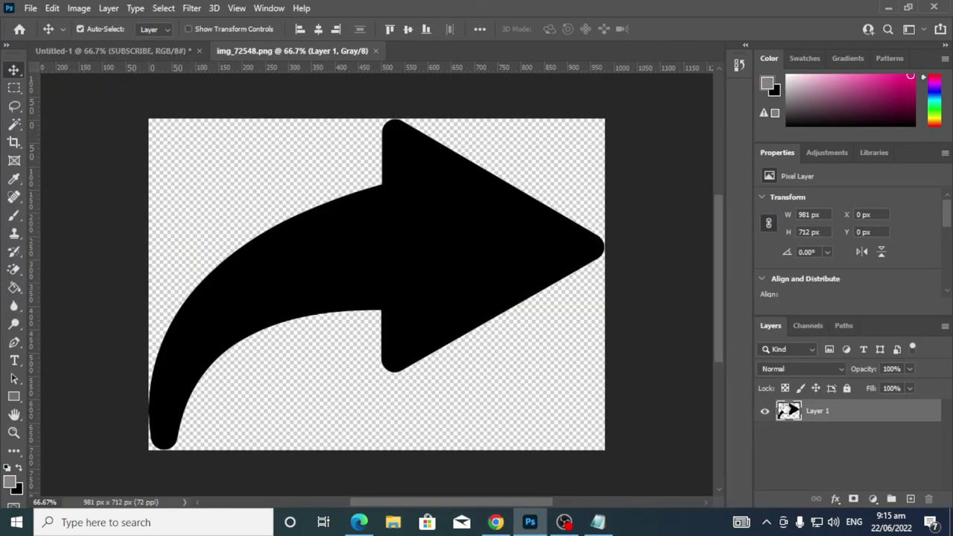
# Convert the arrow image's Layer 1 to a smart object and rasterize it
pyautogui.rightClick(831, 412)
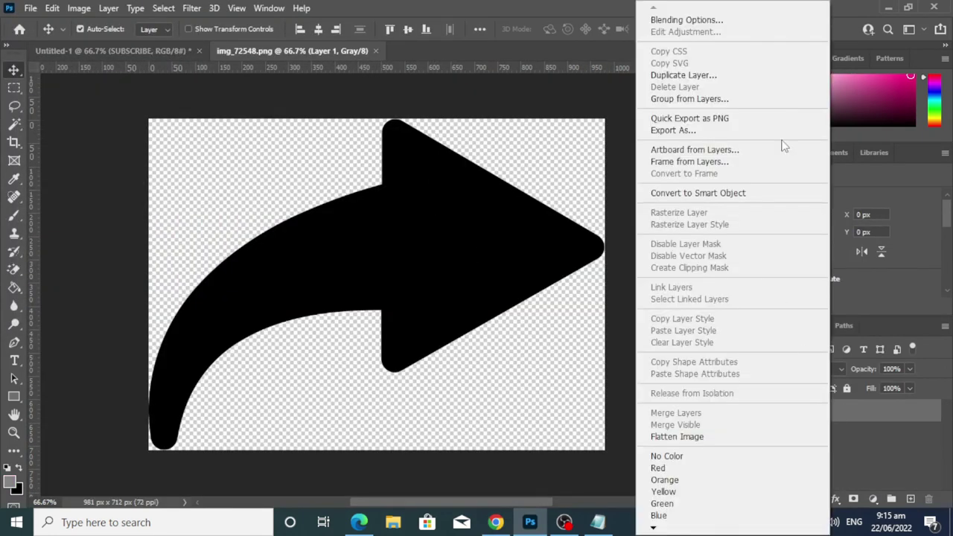
pyautogui.click(720, 189)
pyautogui.rightClick(815, 422)
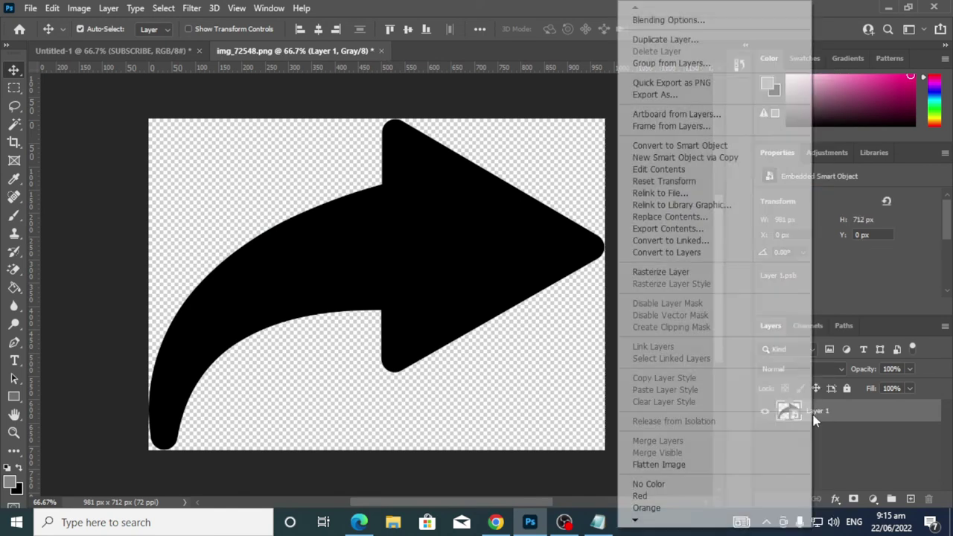
pyautogui.click(674, 272)
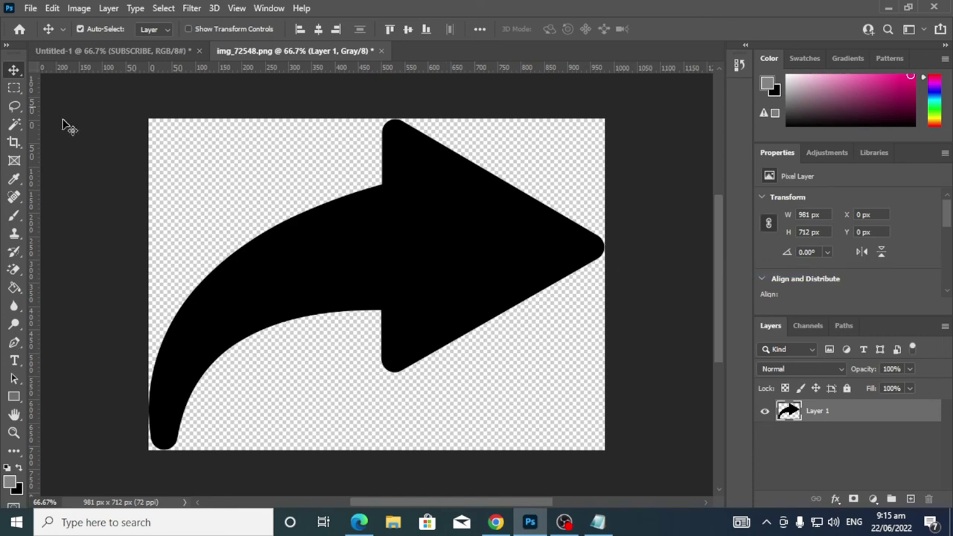
# Move the black arrow from img_72548.png into the Untitled-1 banner, placing it at about X 1320, Y 503 px
pyautogui.moveTo(400, 179); pyautogui.dragTo(149, 60)
pyautogui.click(125, 51)
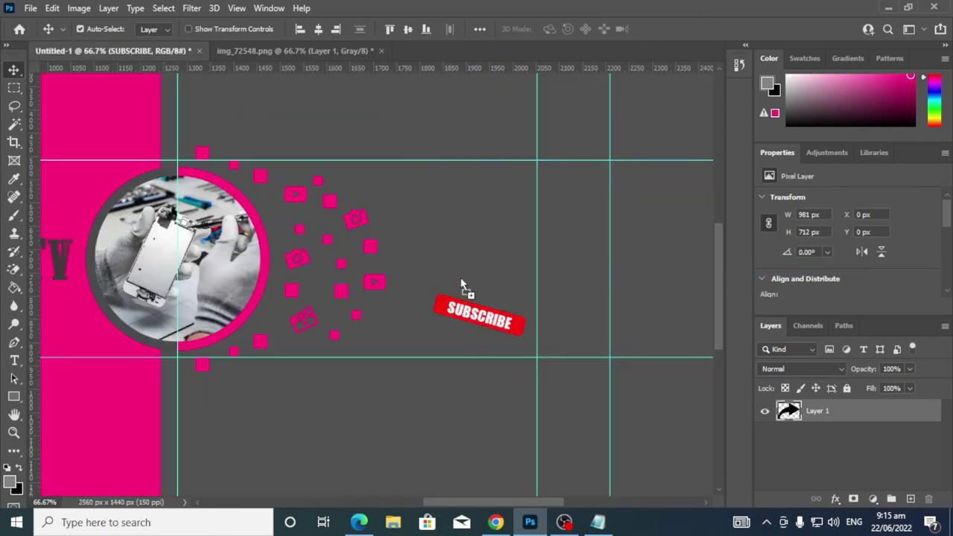
pyautogui.moveTo(426, 326); pyautogui.dragTo(439, 313)
pyautogui.press('ctrl')
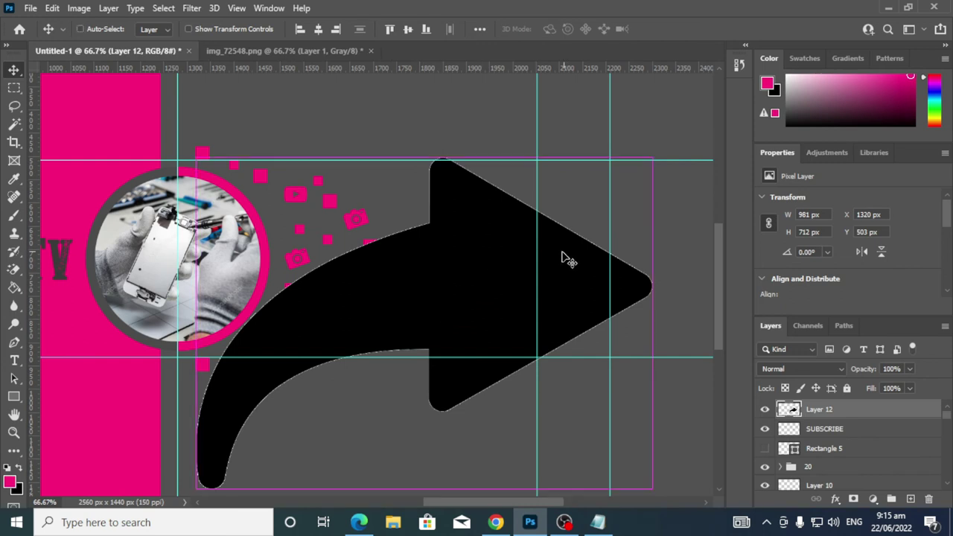
# Scale the black arrow down to 11.97%, place it beside the SUBSCRIBE button's outer end and flip it horizontally
pyautogui.hotkey('ctrl', 't')
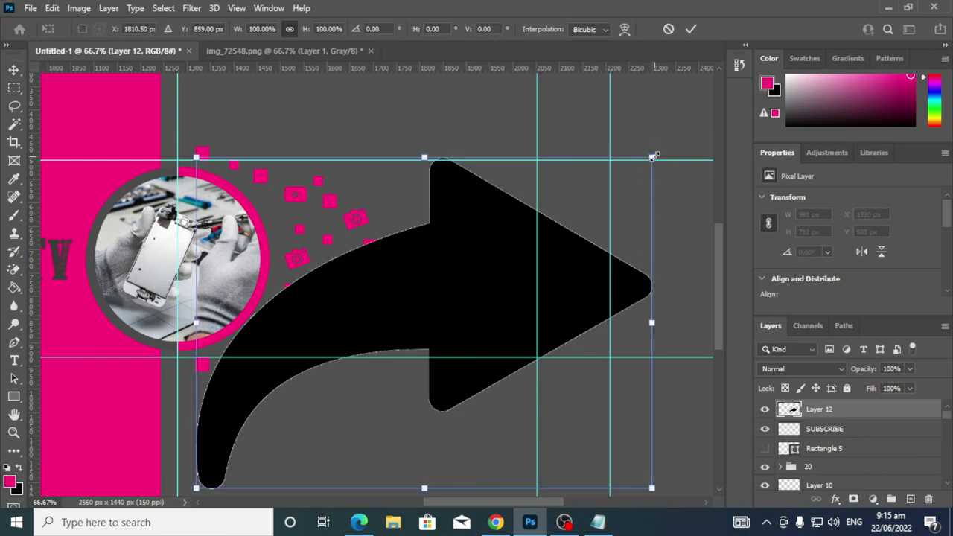
pyautogui.moveTo(653, 157); pyautogui.dragTo(268, 438)
pyautogui.moveTo(224, 477); pyautogui.dragTo(426, 325)
pyautogui.rightClick(431, 341)
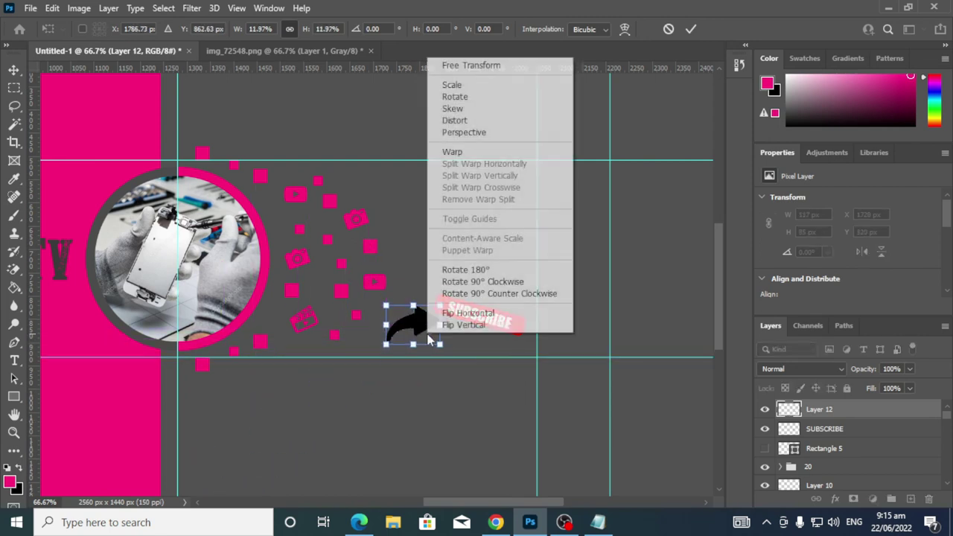
pyautogui.click(469, 313)
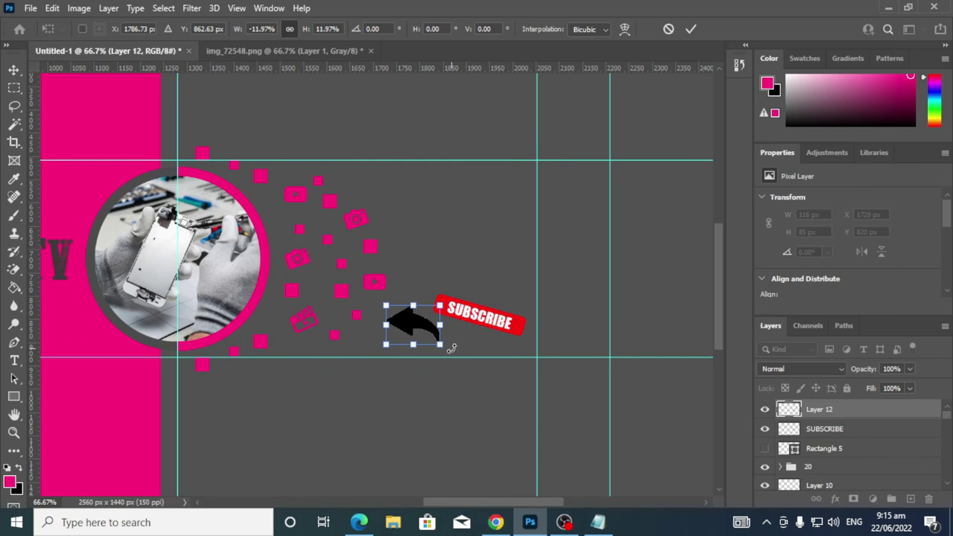
# Rotate the arrow to 49.58° at 9.12% scale and position it beside the SUBSCRIBE button at about X 1801, Y 819 px
pyautogui.moveTo(451, 349); pyautogui.dragTo(409, 302)
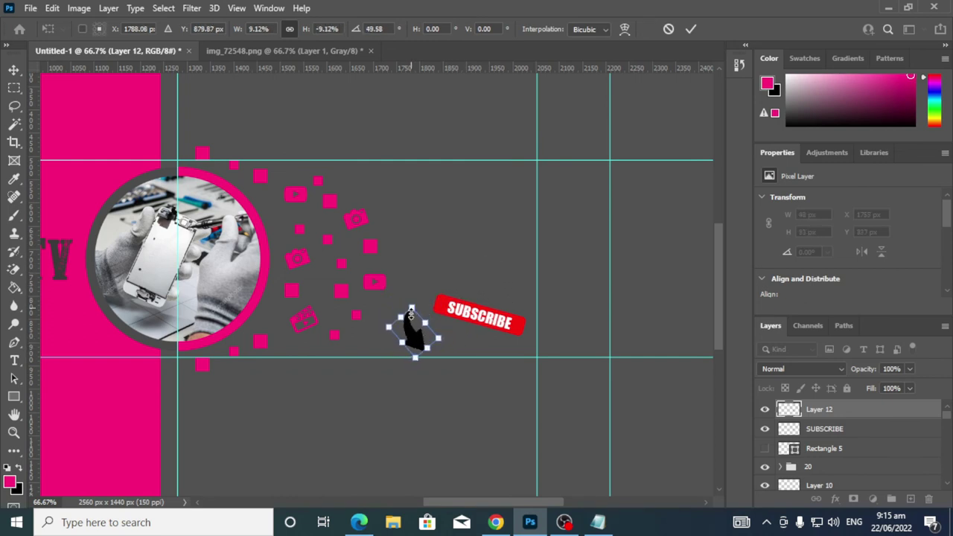
pyautogui.moveTo(415, 334); pyautogui.dragTo(426, 337)
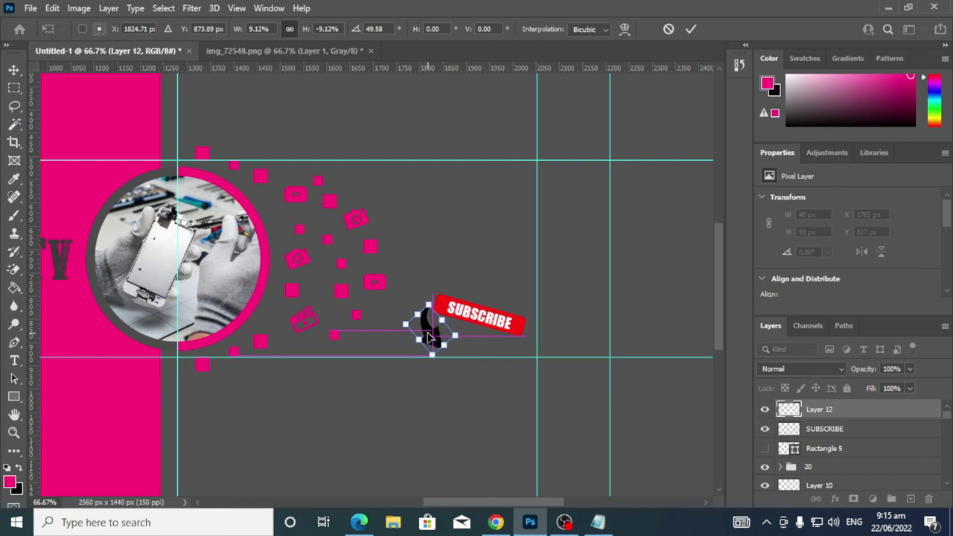
pyautogui.click(691, 29)
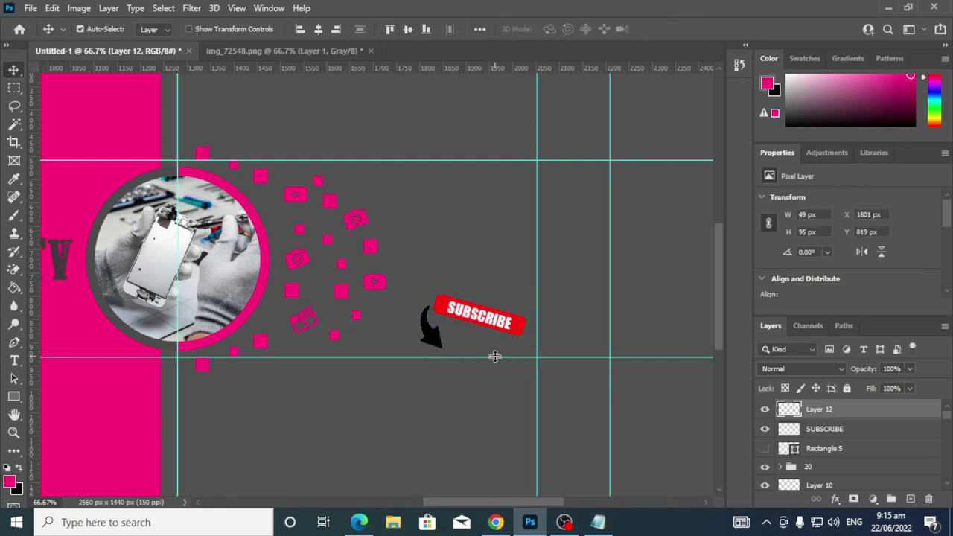
# Nudge the arrow to about X 1805, Y 822 px and check the banner as a whole
pyautogui.moveTo(433, 341); pyautogui.dragTo(430, 345)
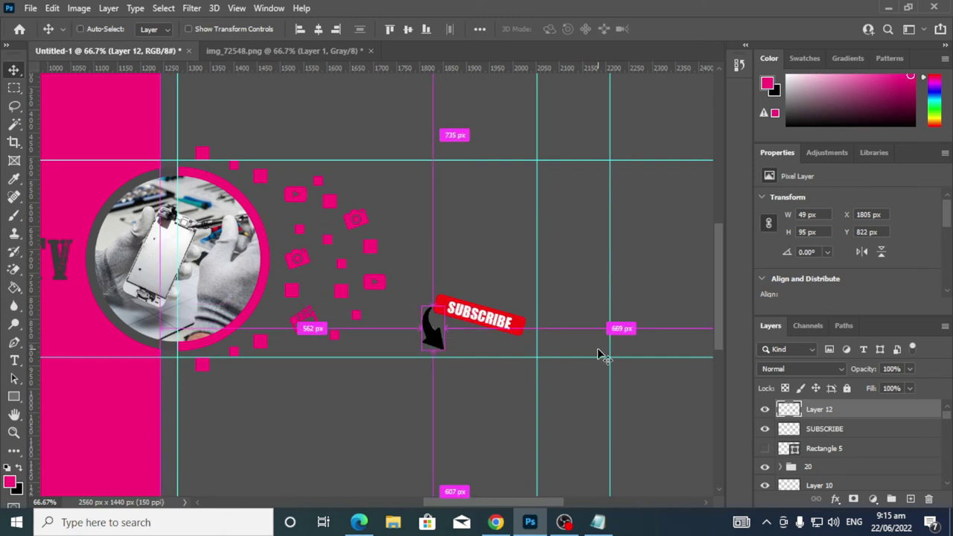
pyautogui.hotkey('ctrl', '-')
pyautogui.hotkey('ctrl', '-')
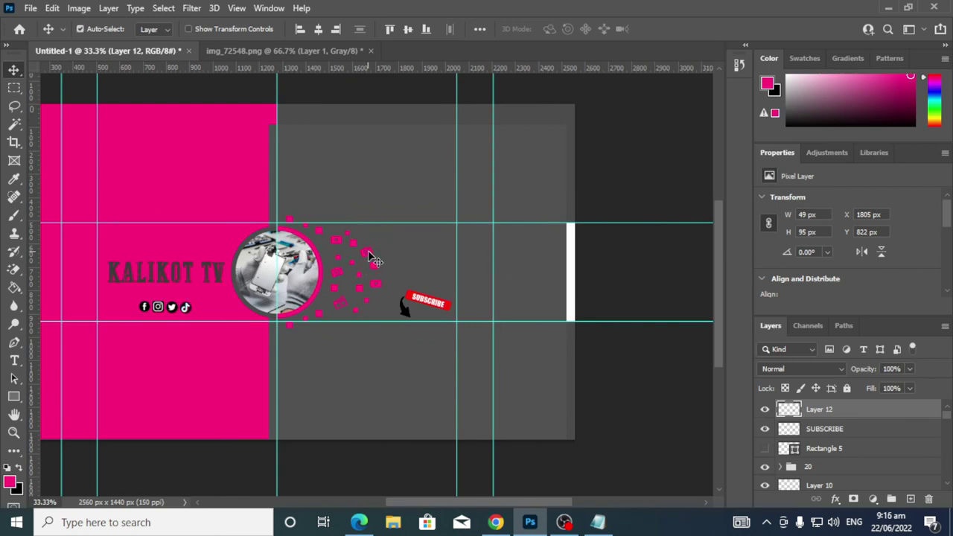
pyautogui.hotkey('ctrl', '+')
pyautogui.hotkey('ctrl', '+')
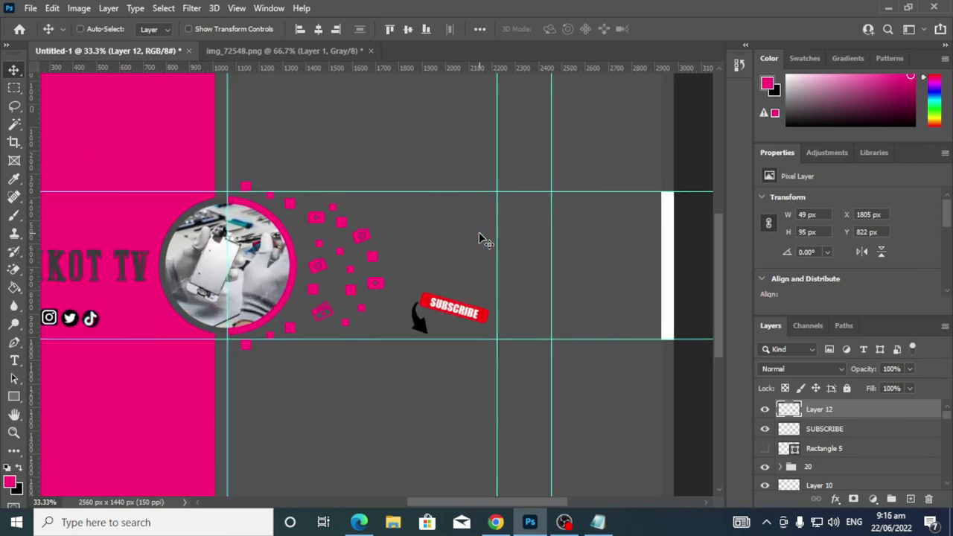
# Try moving the upper camera icon up about 94 px and shifting a small square beside it
pyautogui.moveTo(356, 219); pyautogui.dragTo(355, 171)
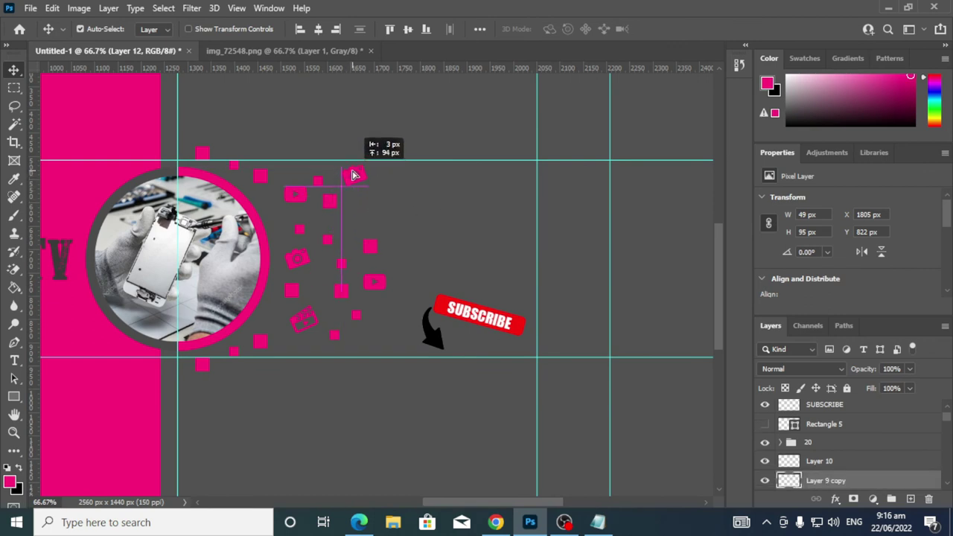
pyautogui.click(376, 253)
pyautogui.moveTo(326, 240); pyautogui.dragTo(362, 234)
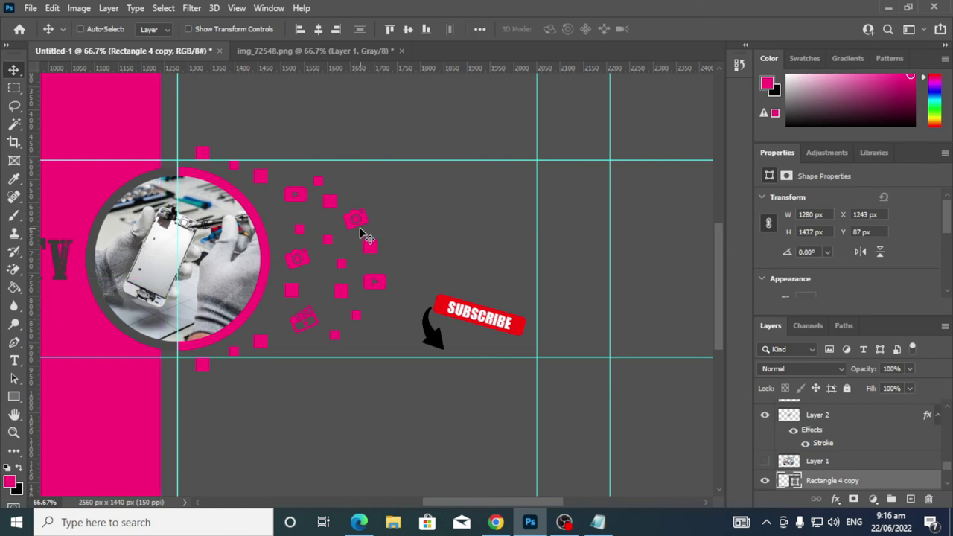
# Undo the latest element moves and redo the arrow's free transform
pyautogui.hotkey('ctrl', 'z')
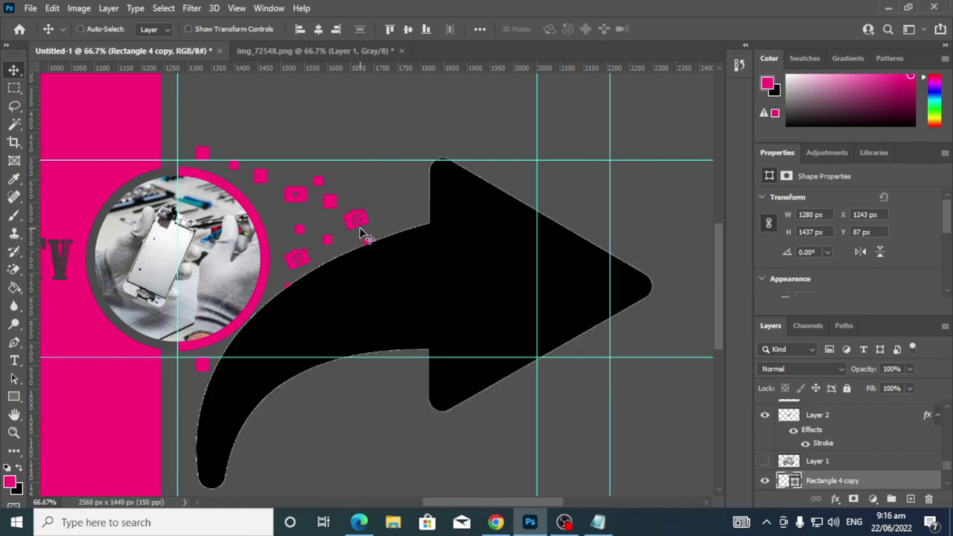
pyautogui.press('ctrl')
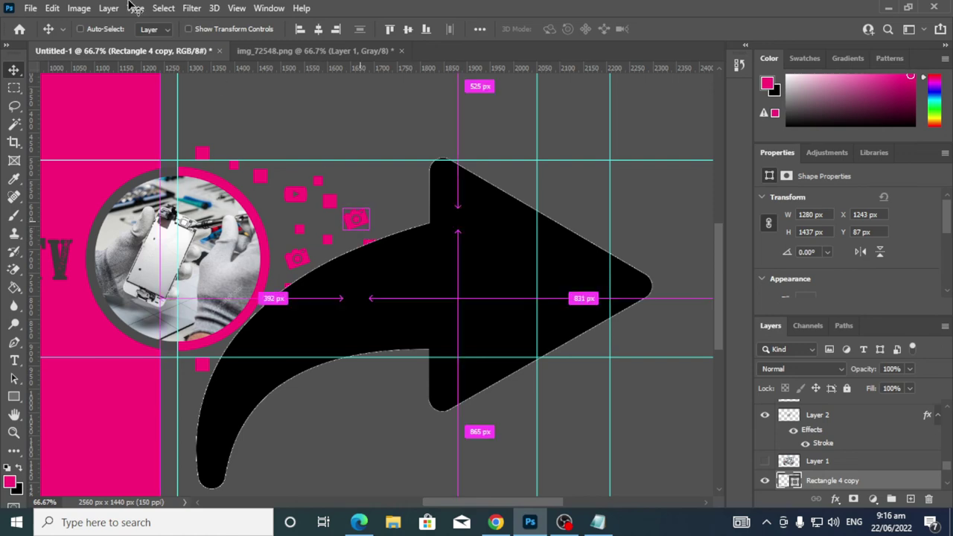
pyautogui.click(79, 9)
pyautogui.moveTo(52, 8)
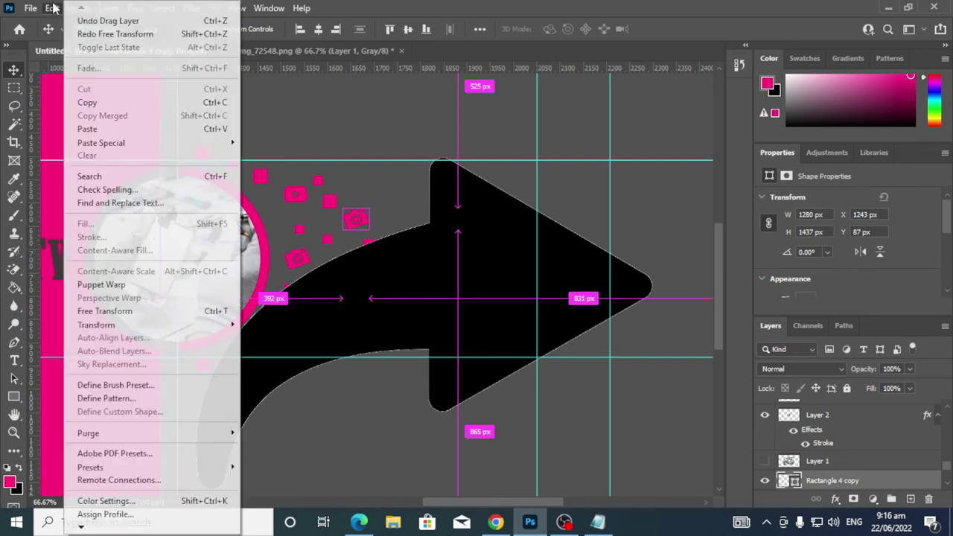
pyautogui.click(82, 24)
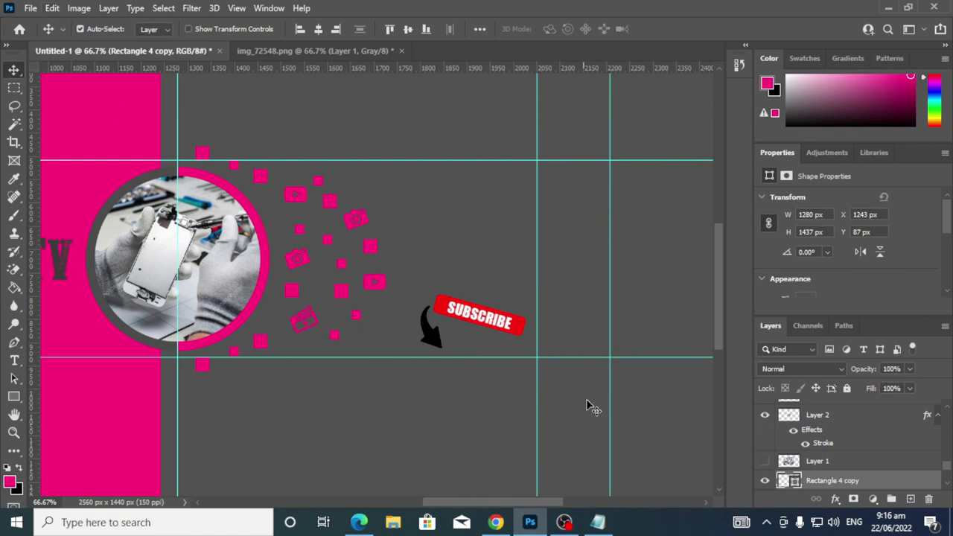
# Align the grey background rectangle at X 1280, Y 0 px and remove the vertical guide at the canvas centre
pyautogui.press('ctrl')
pyautogui.hotkey('ctrl', '-')
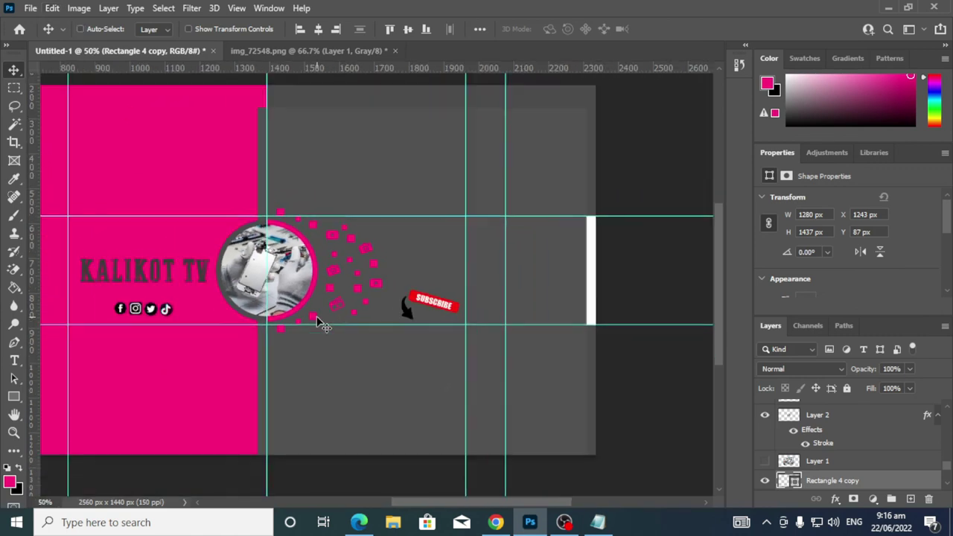
pyautogui.hotkey('ctrl', '-')
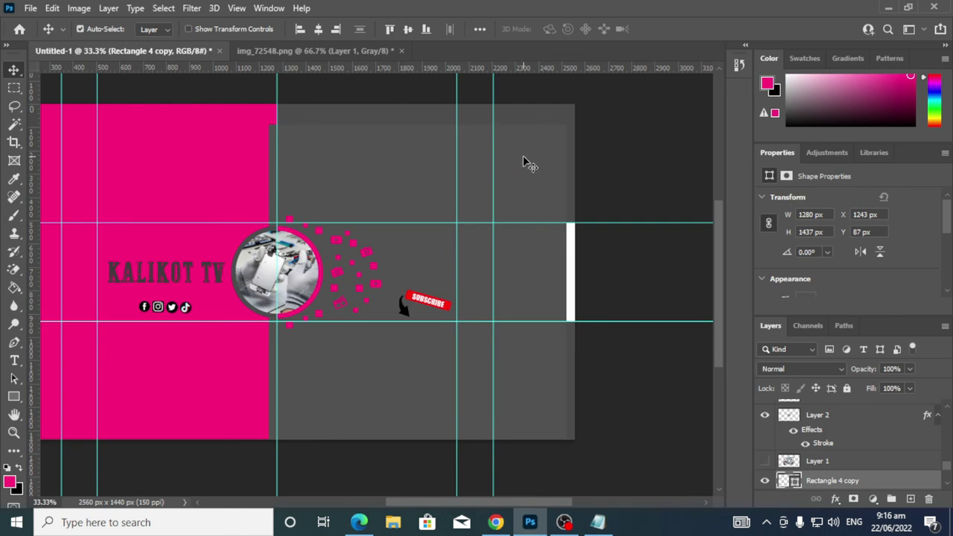
pyautogui.moveTo(524, 158); pyautogui.dragTo(532, 140)
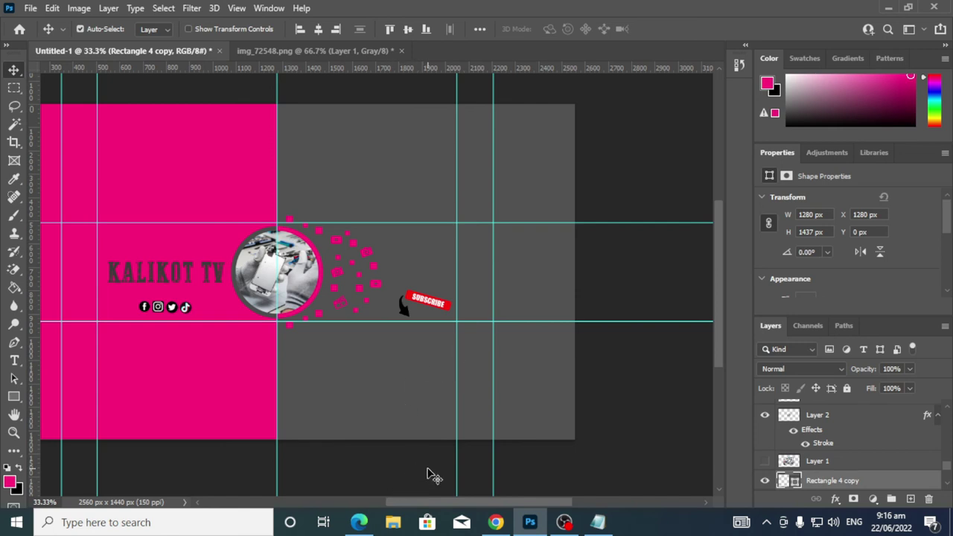
pyautogui.moveTo(277, 86); pyautogui.dragTo(32, 112)
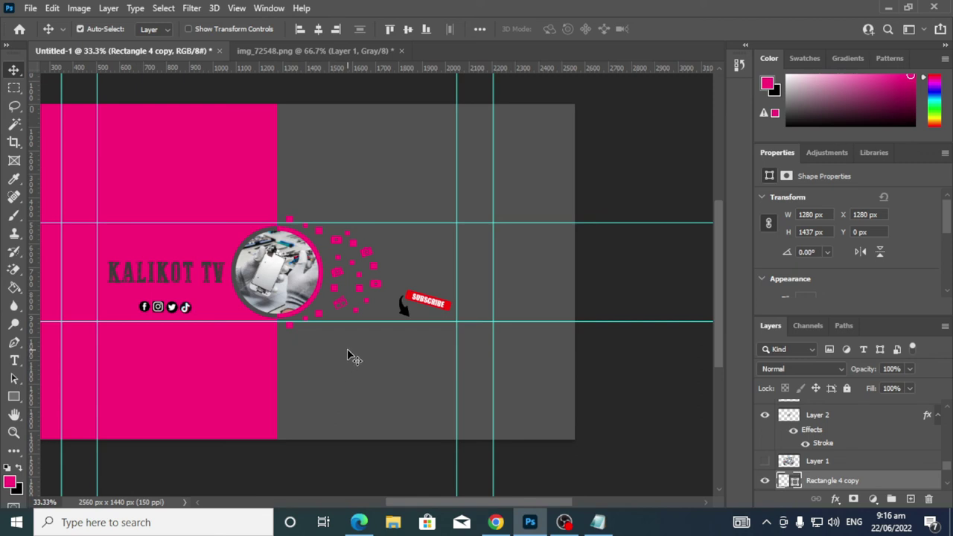
# Rearrange the upper squares and camera icon, placing a 20 px square at X 1563, Y 512 px and a 30 px one at X 1654, Y 652 px
pyautogui.hotkey('ctrl', '+')
pyautogui.hotkey('ctrl', '+')
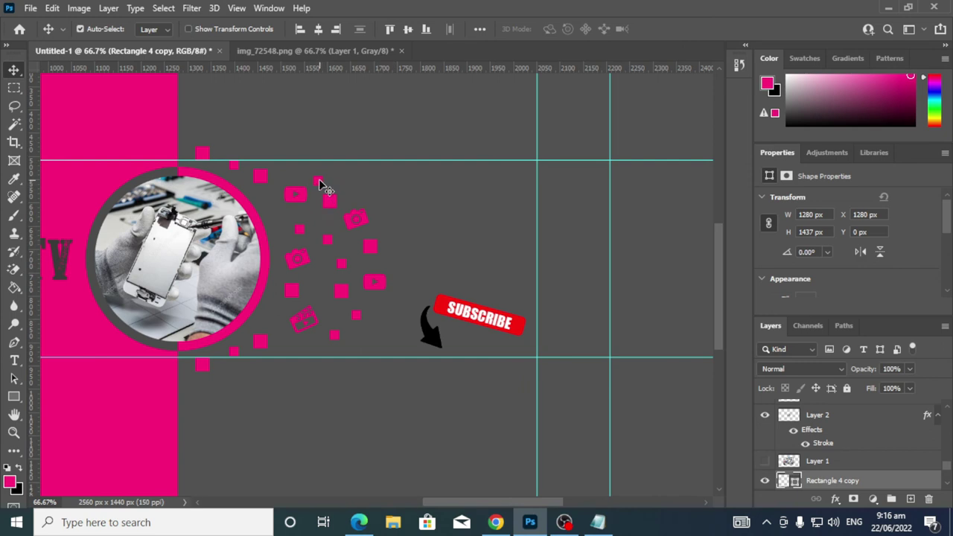
pyautogui.moveTo(320, 184); pyautogui.dragTo(315, 166)
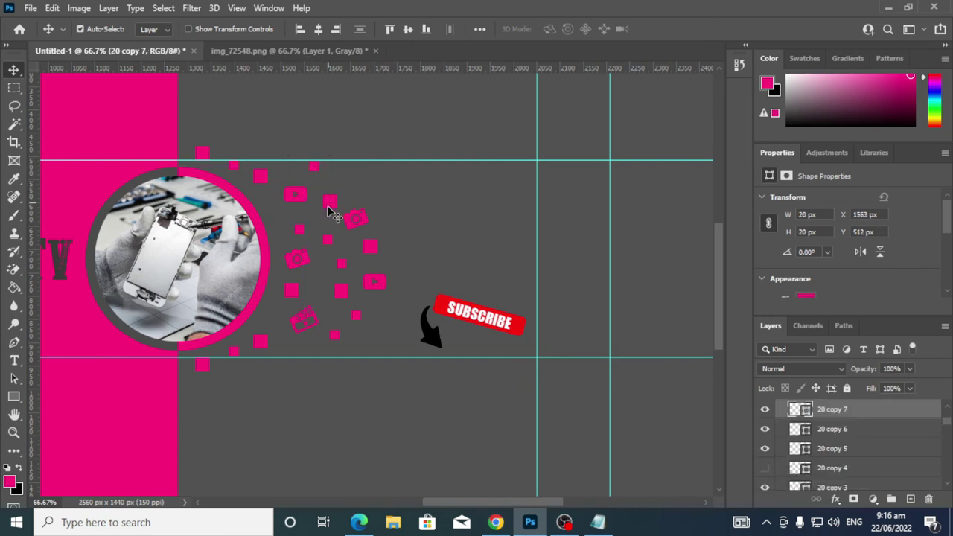
pyautogui.moveTo(333, 238); pyautogui.dragTo(360, 209)
pyautogui.moveTo(371, 248); pyautogui.dragTo(359, 236)
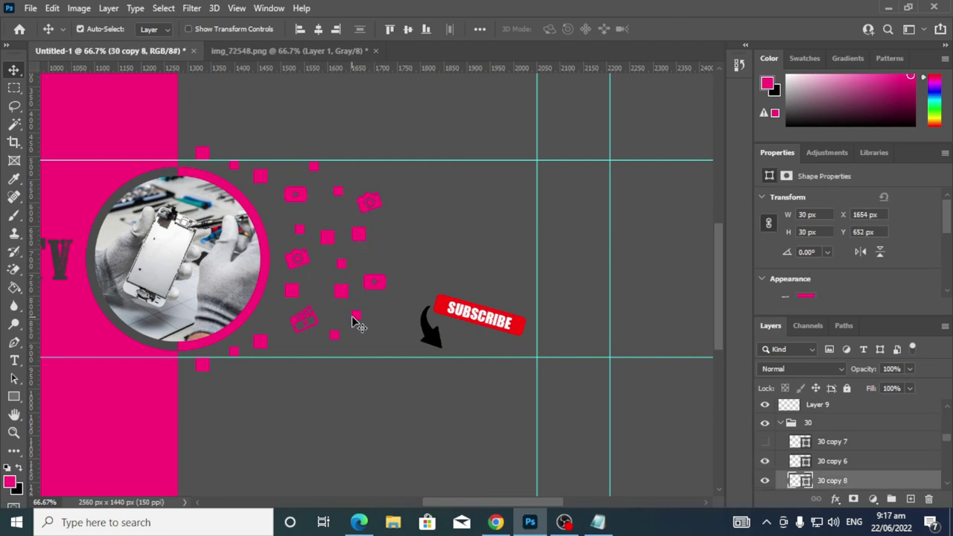
# Move a small square to the cluster's outer edge below the camera and place the outer play icon at X 1664, Y 805 px
pyautogui.moveTo(352, 318); pyautogui.dragTo(371, 308)
pyautogui.click(378, 283)
pyautogui.click(378, 289)
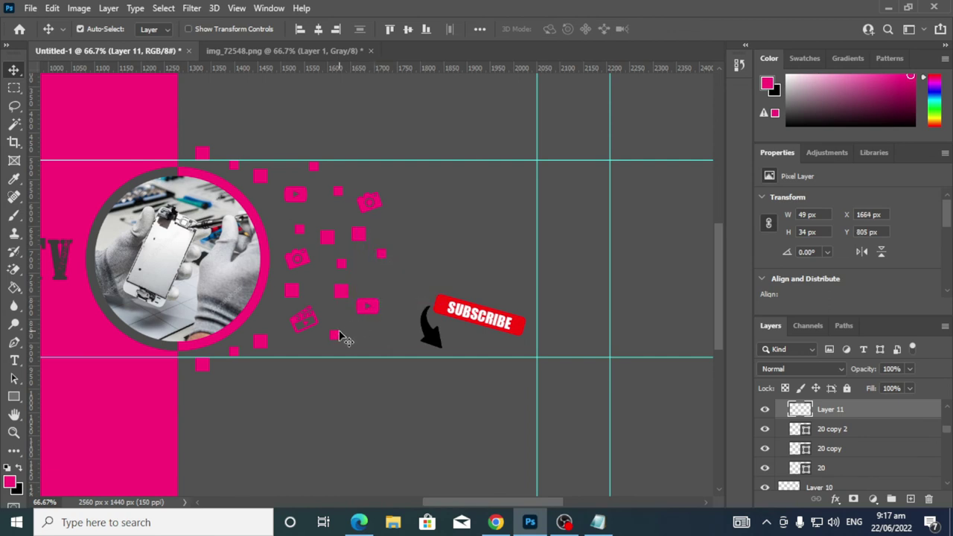
# Move the lowest 20 px square to X 1622, Y 869 px and duplicate it just above the lower guide, nearer the photo
pyautogui.click(335, 340)
pyautogui.moveTo(336, 339); pyautogui.dragTo(341, 335)
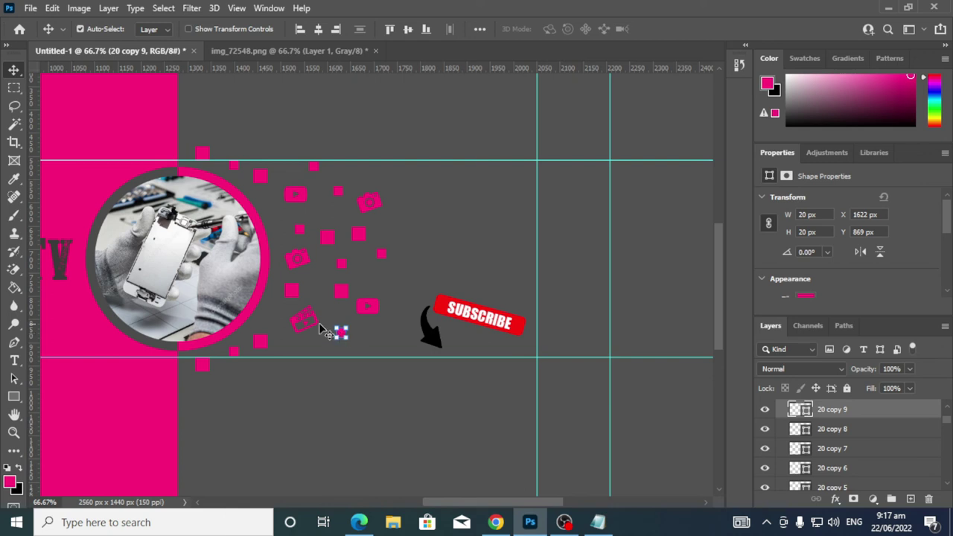
pyautogui.moveTo(344, 336); pyautogui.dragTo(322, 348)
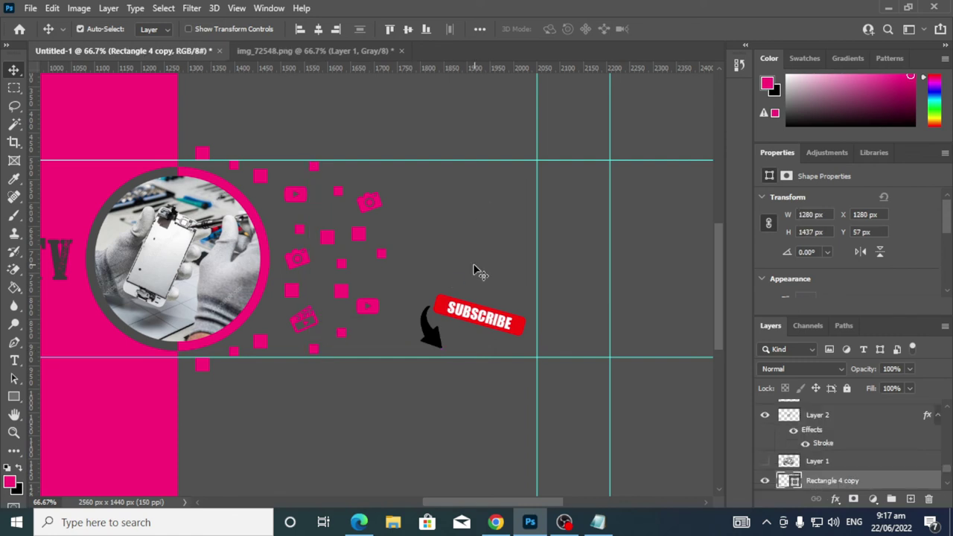
# Return the grey background rectangle to X 1280, Y 1 px so it covers its half of the canvas
pyautogui.hotkey('ctrl', '-')
pyautogui.hotkey('ctrl', '-')
pyautogui.hotkey('ctrl', '-')
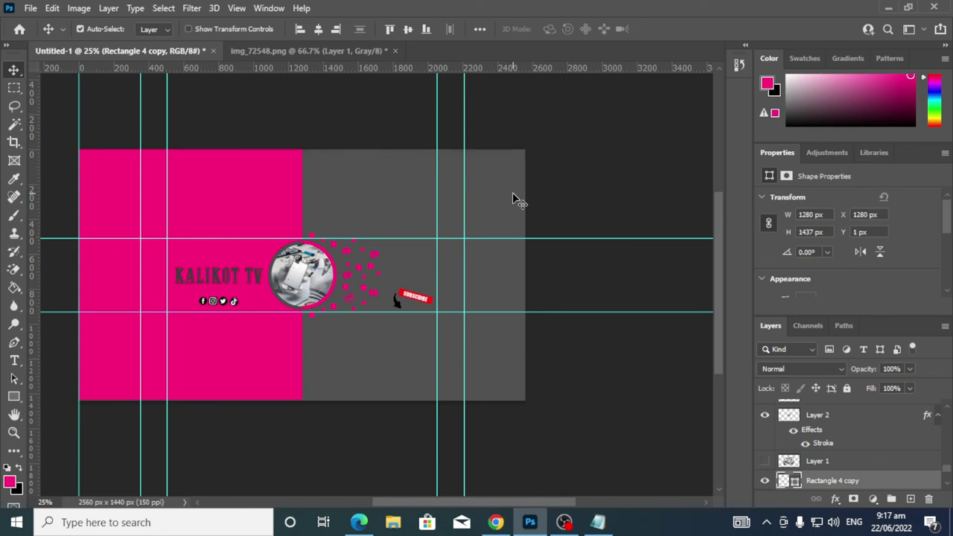
# Enlarge the pink background rectangle to 100.28% so it fills the canvas height, at X -1.78, Y 0 px
pyautogui.click(244, 188)
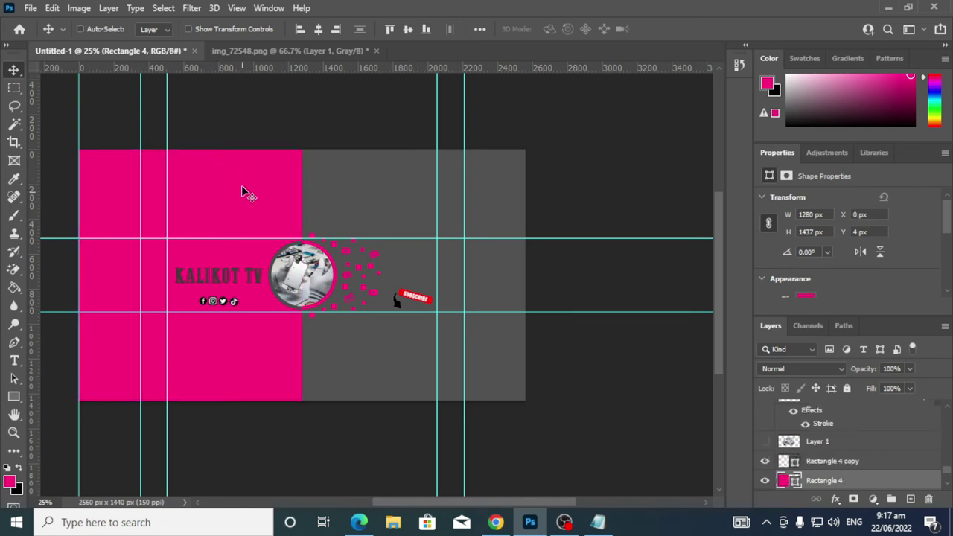
pyautogui.hotkey('ctrl', 't')
pyautogui.moveTo(191, 147); pyautogui.dragTo(191, 147)
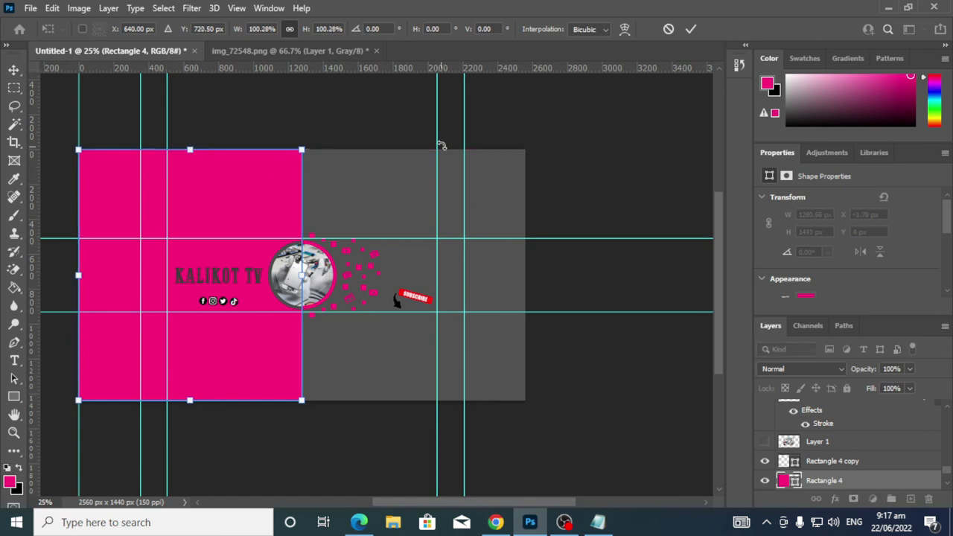
pyautogui.click(686, 29)
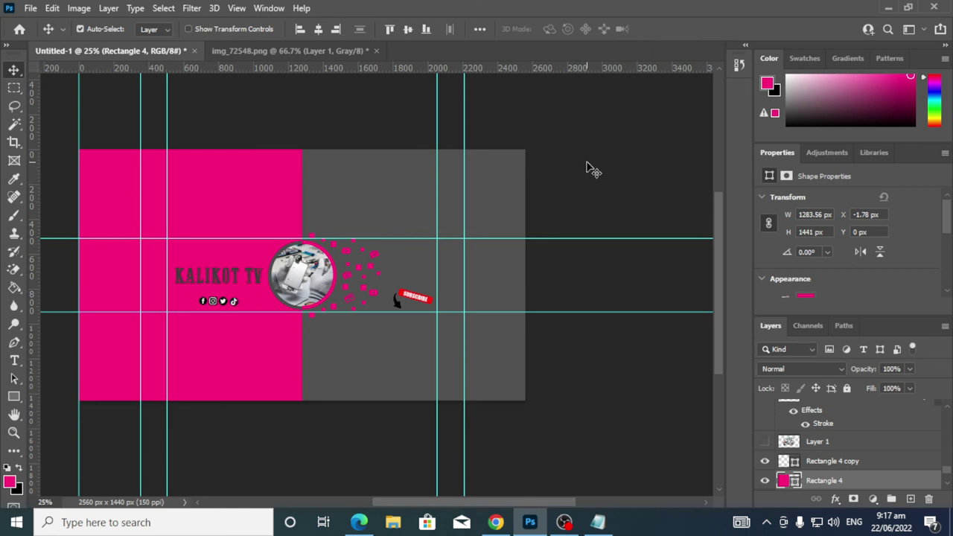
pyautogui.hotkey('ctrl', '+')
pyautogui.hotkey('ctrl', '+')
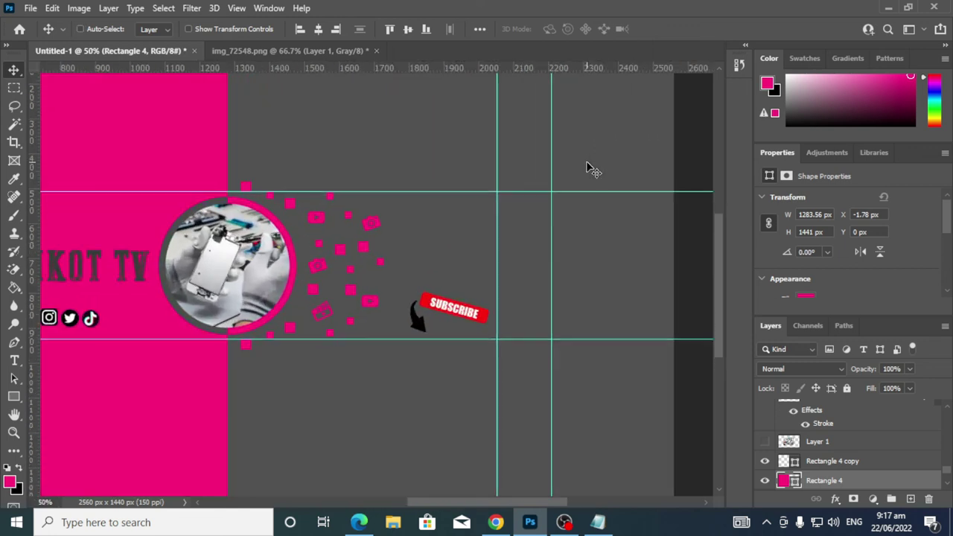
pyautogui.hotkey('ctrl', '-')
pyautogui.hotkey('ctrl', '-')
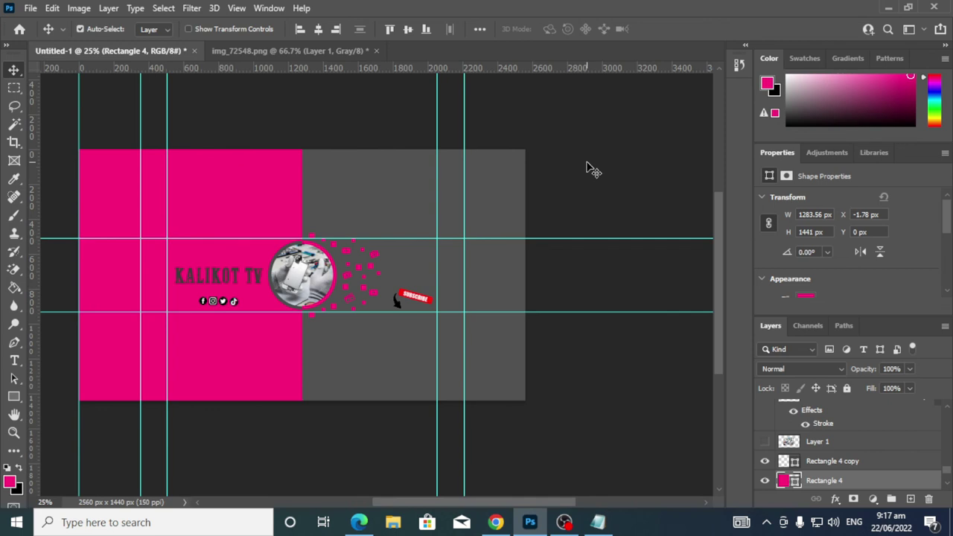
pyautogui.click(29, 9)
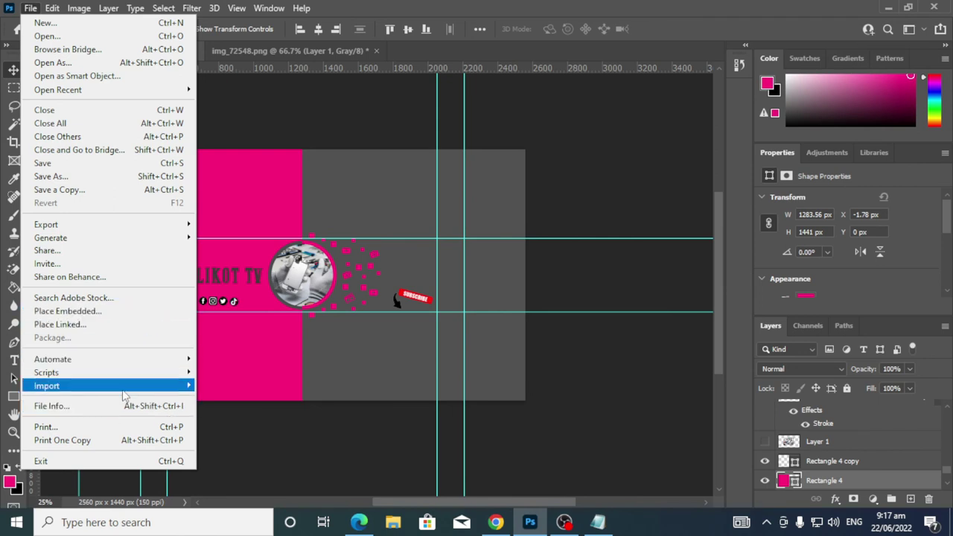
pyautogui.click(113, 181)
pyautogui.click(328, 281)
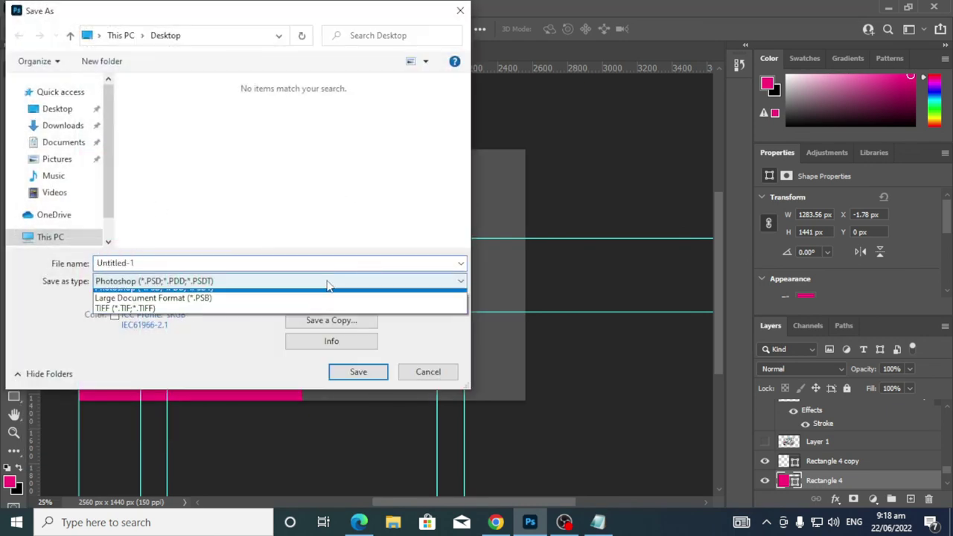
pyautogui.click(204, 296)
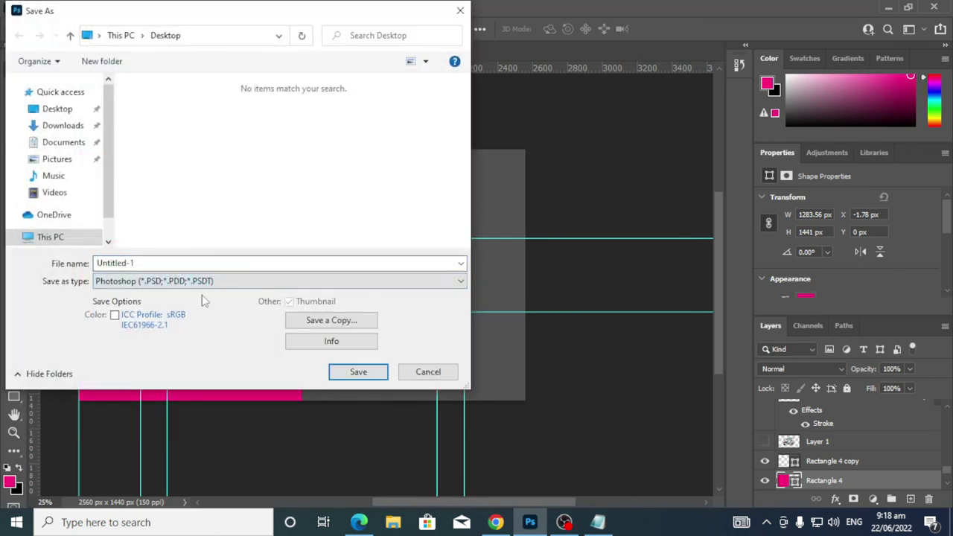
pyautogui.click(428, 373)
# Export the banner as a PNG at 2560 x 1440 px, named Untitled-1, to the Desktop
pyautogui.click(30, 7)
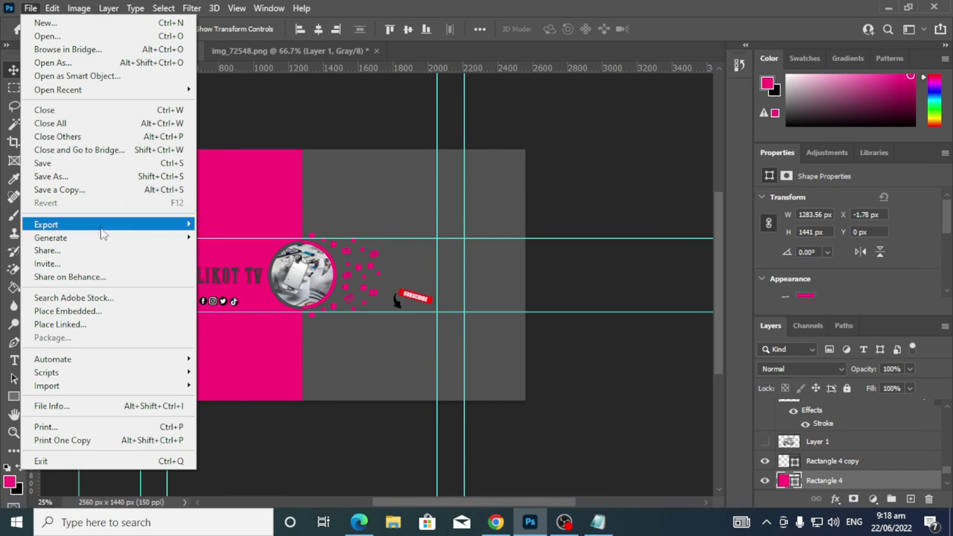
pyautogui.moveTo(103, 227)
pyautogui.click(223, 237)
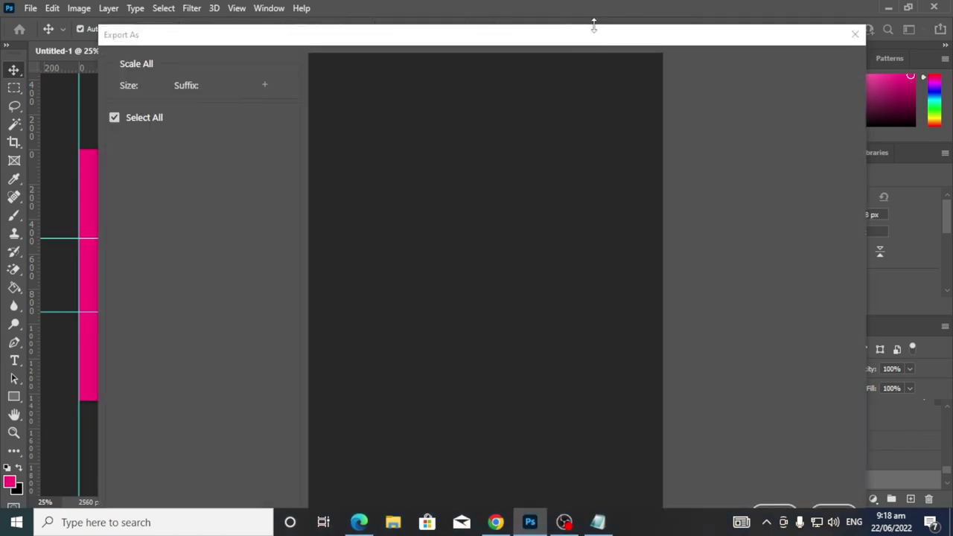
pyautogui.moveTo(593, 25); pyautogui.dragTo(561, 55)
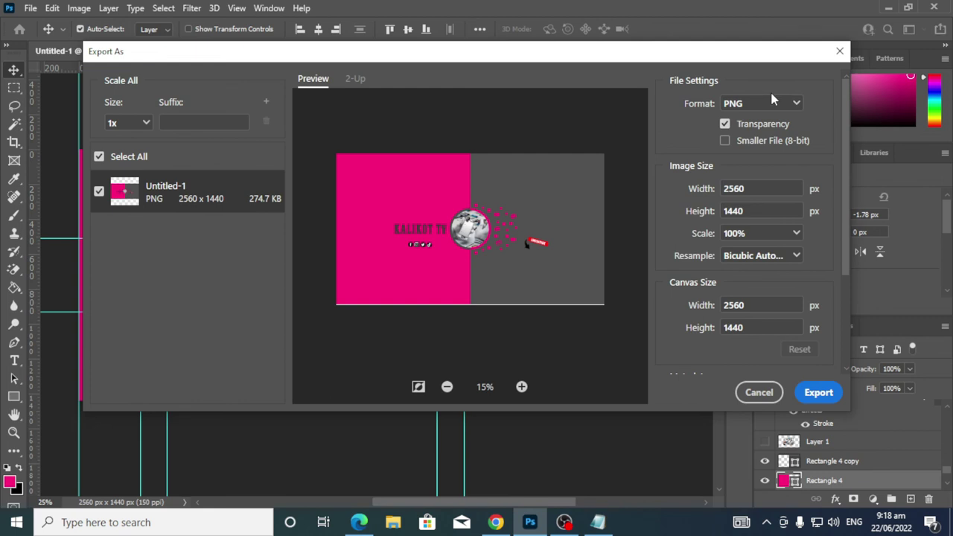
pyautogui.click(797, 105)
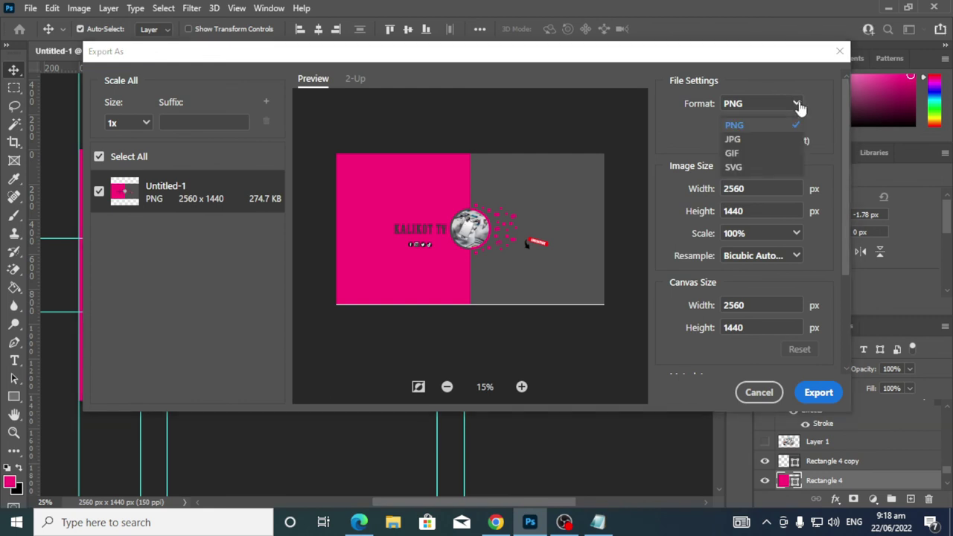
pyautogui.moveTo(534, 58)
pyautogui.mouseDown()
pyautogui.moveTo(708, 57)
pyautogui.moveTo(428, 56)
pyautogui.moveTo(534, 57)
pyautogui.mouseUp()
pyautogui.click(731, 140)
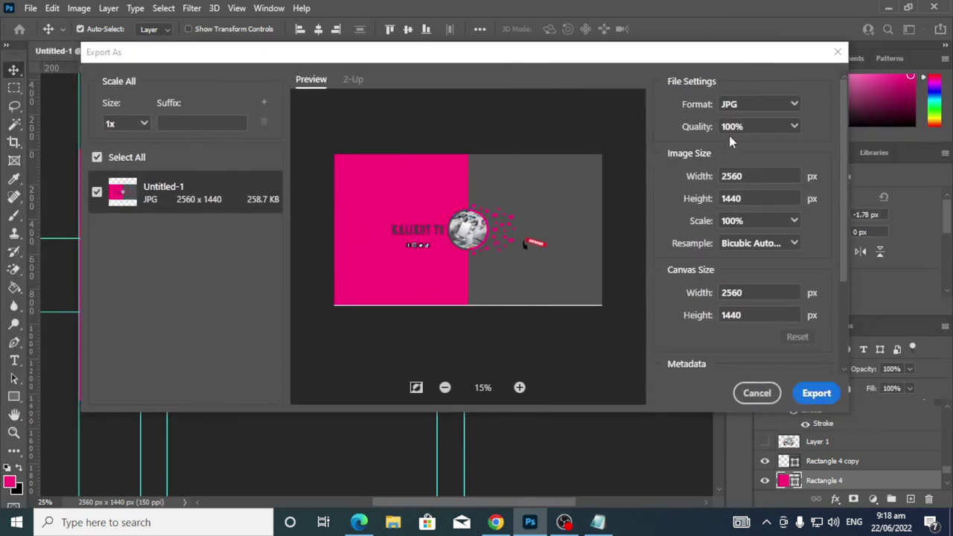
pyautogui.click(773, 110)
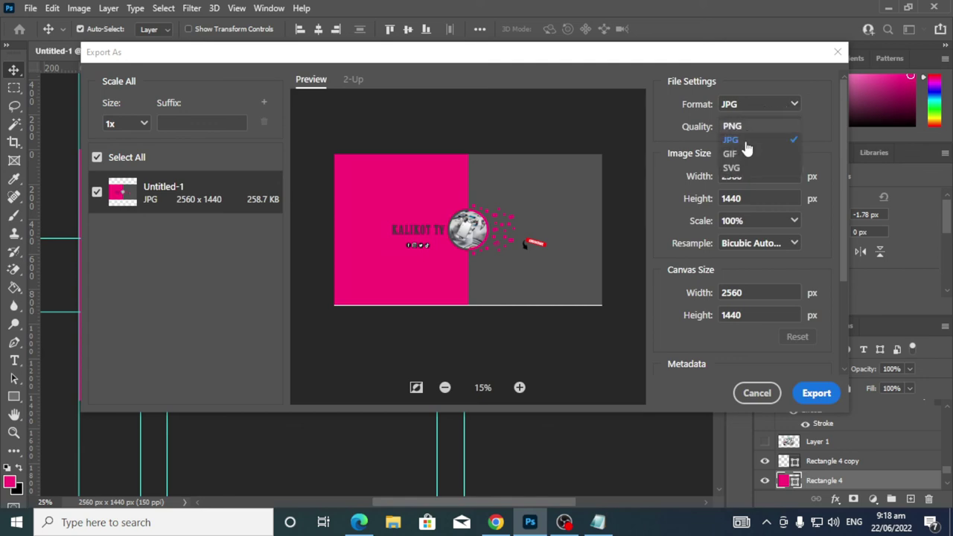
pyautogui.click(744, 124)
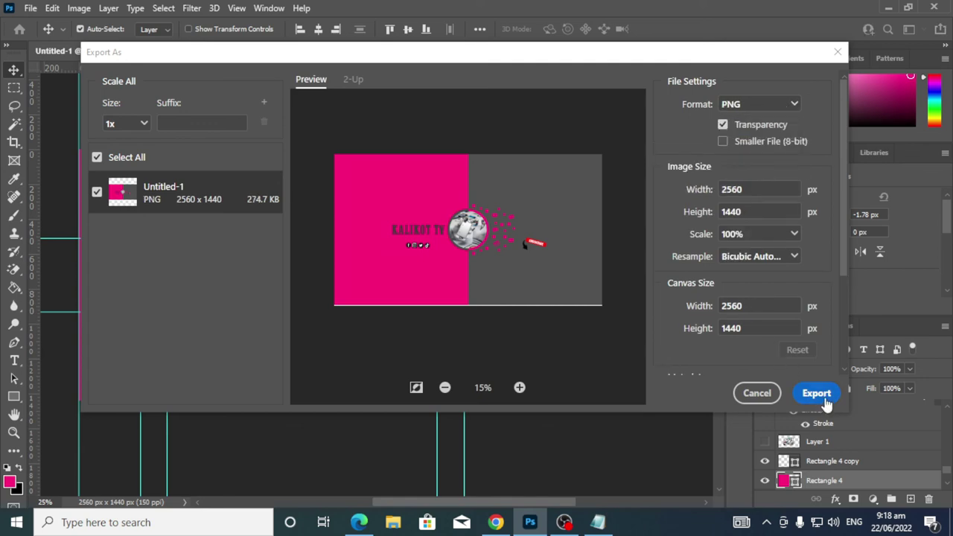
pyautogui.click(817, 394)
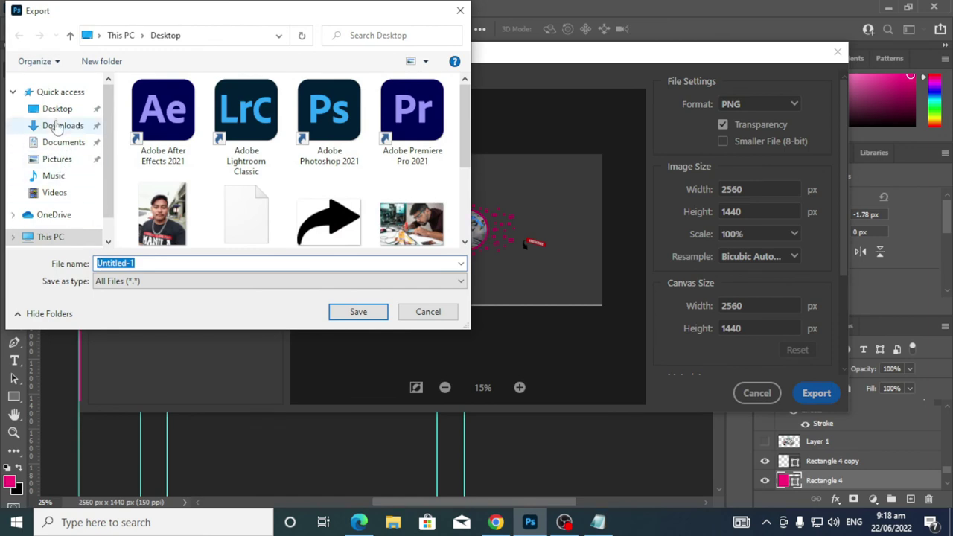
pyautogui.click(349, 311)
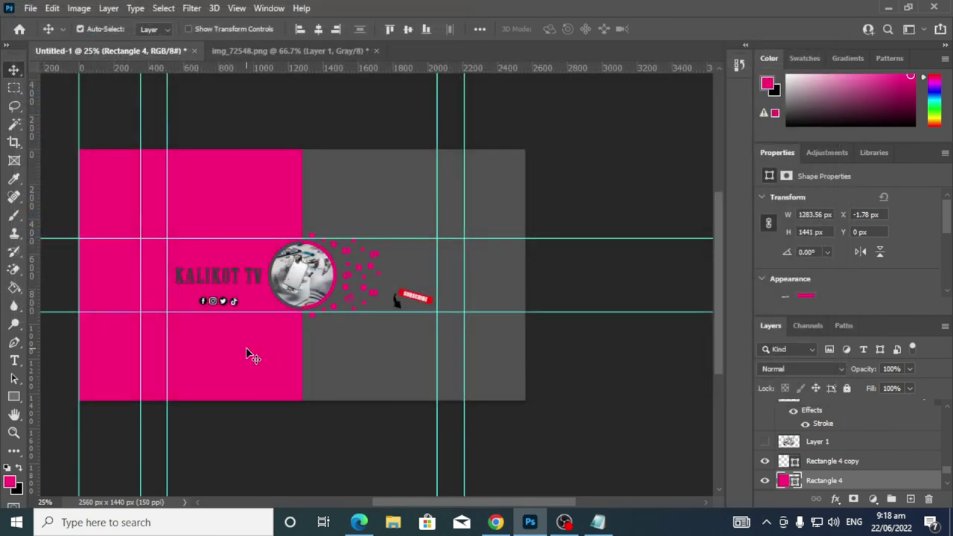
# Switch to Chrome and load YouTube in place of the YouTube icon image search
pyautogui.click(891, 7)
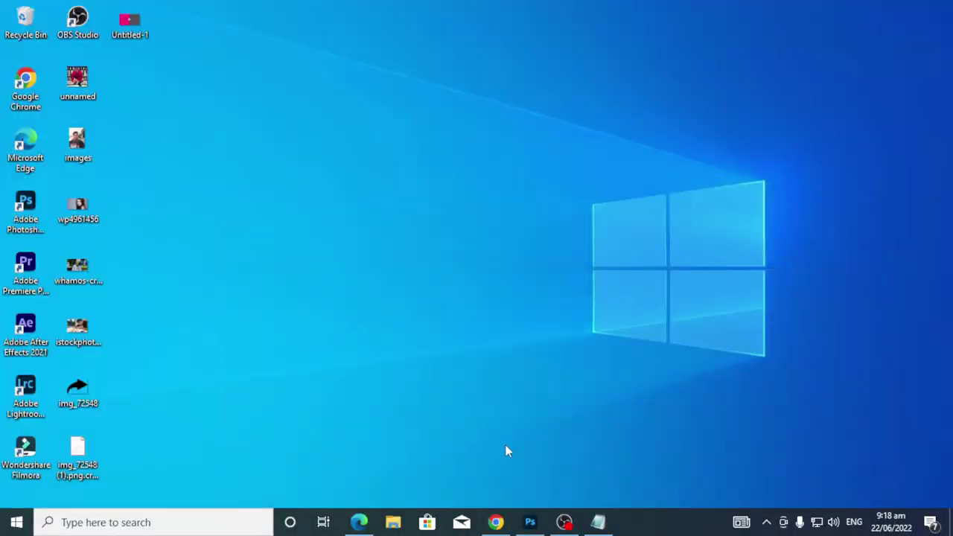
pyautogui.click(496, 522)
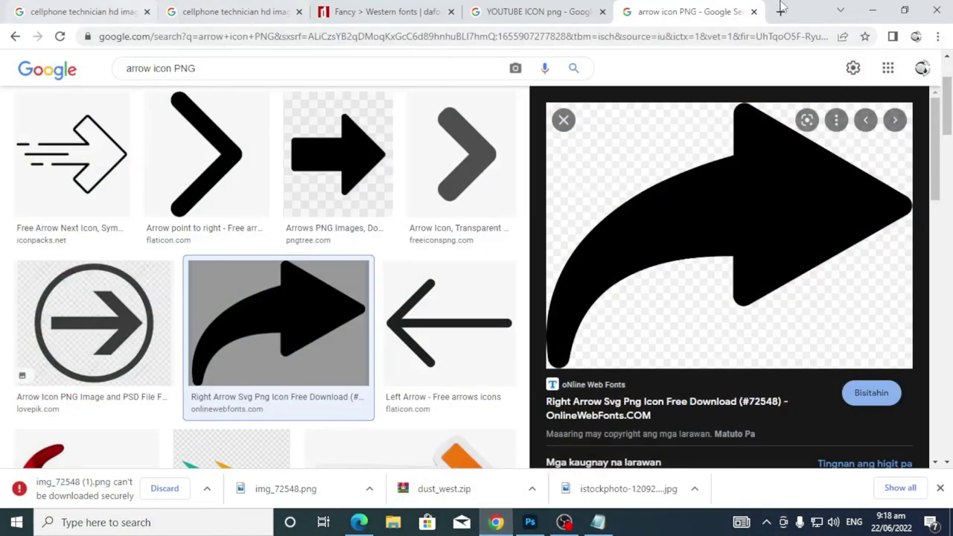
pyautogui.click(82, 11)
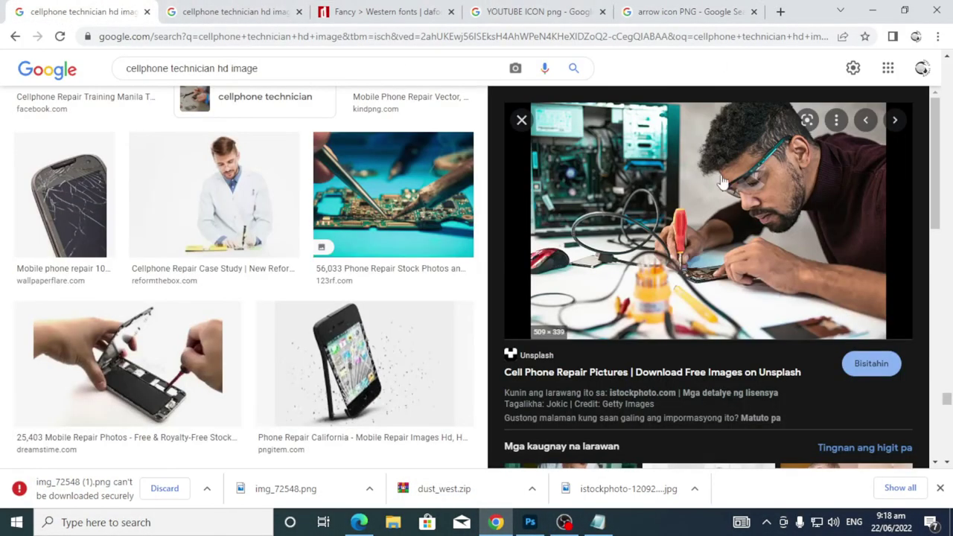
pyautogui.click(536, 11)
pyautogui.click(479, 37)
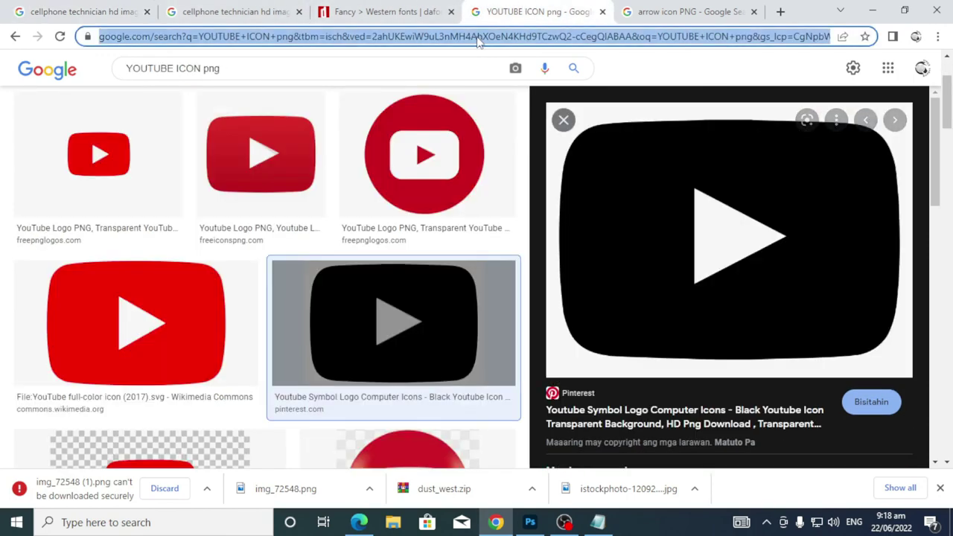
pyautogui.write('YOUTUBE')
pyautogui.press('Return')
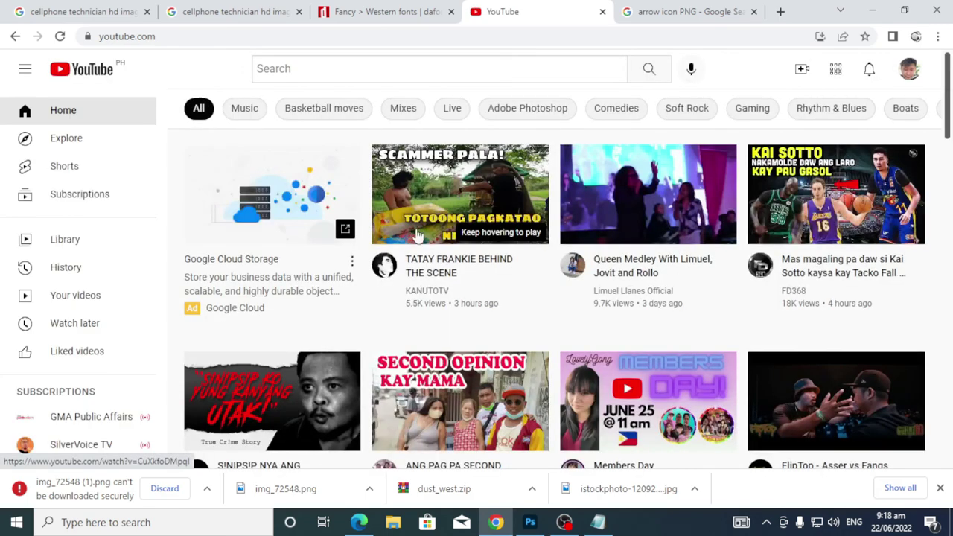
# Switch the signed-in YouTube account to the Marites TV channel
pyautogui.moveTo(417, 236)
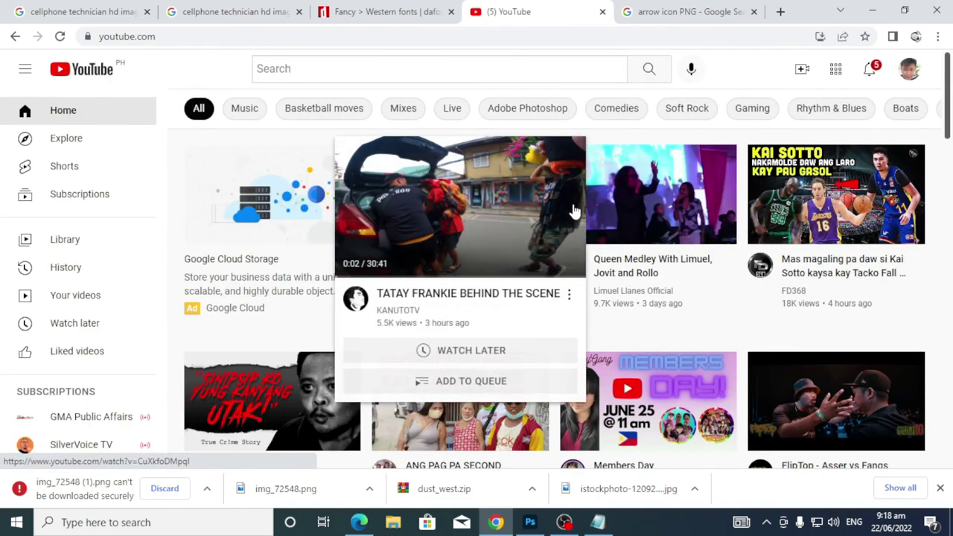
pyautogui.click(869, 69)
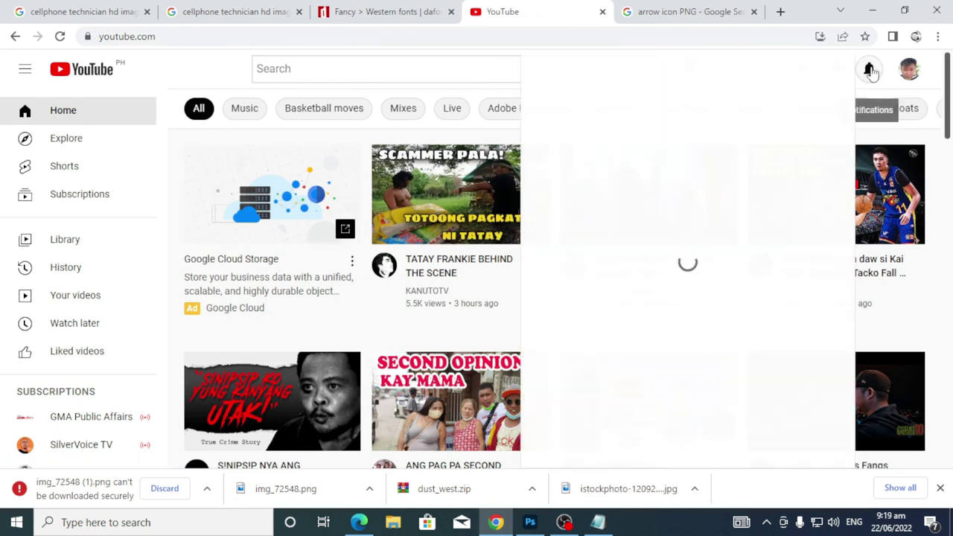
pyautogui.click(869, 69)
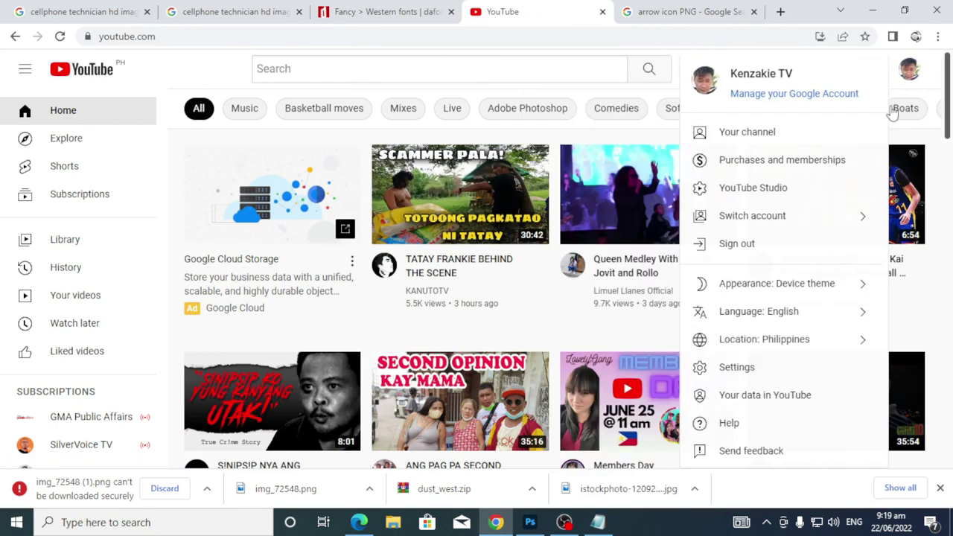
pyautogui.click(783, 216)
pyautogui.click(818, 240)
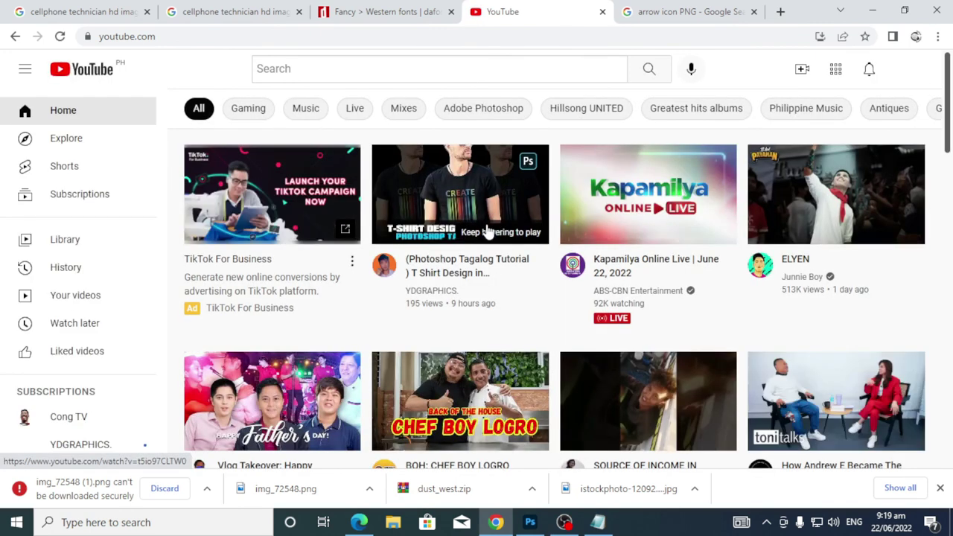
# Open the channel's Branding customization in YouTube Studio, at the Banner image section
pyautogui.click(908, 74)
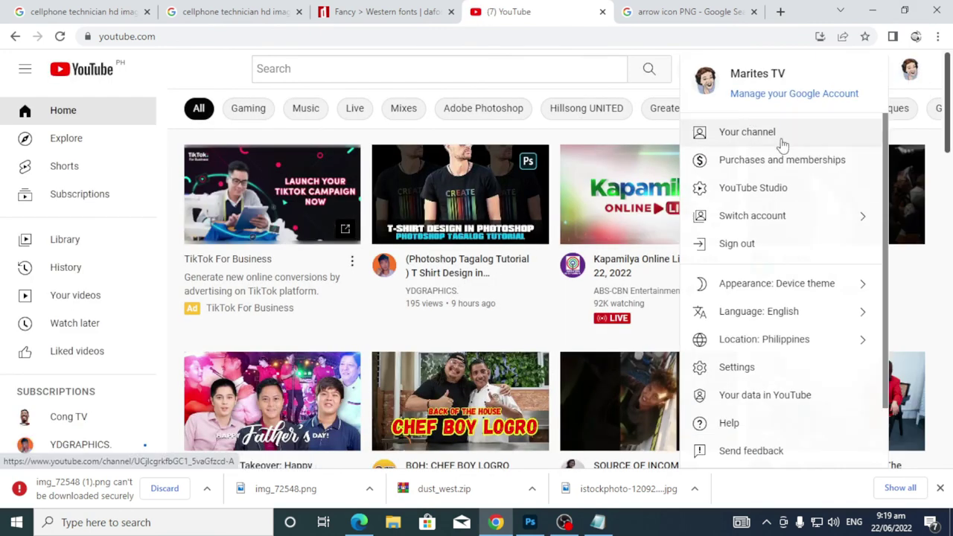
pyautogui.click(756, 187)
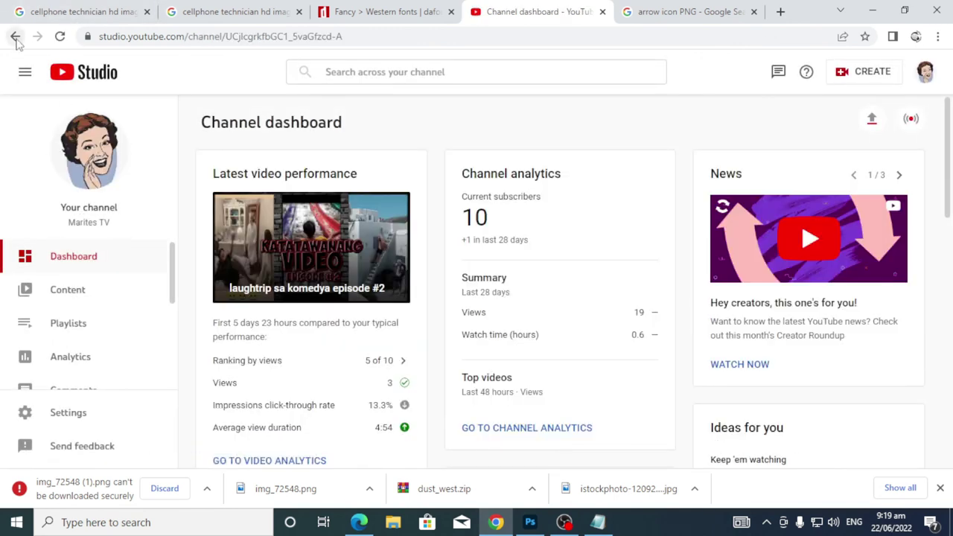
pyautogui.scroll(-3, 94, 302)
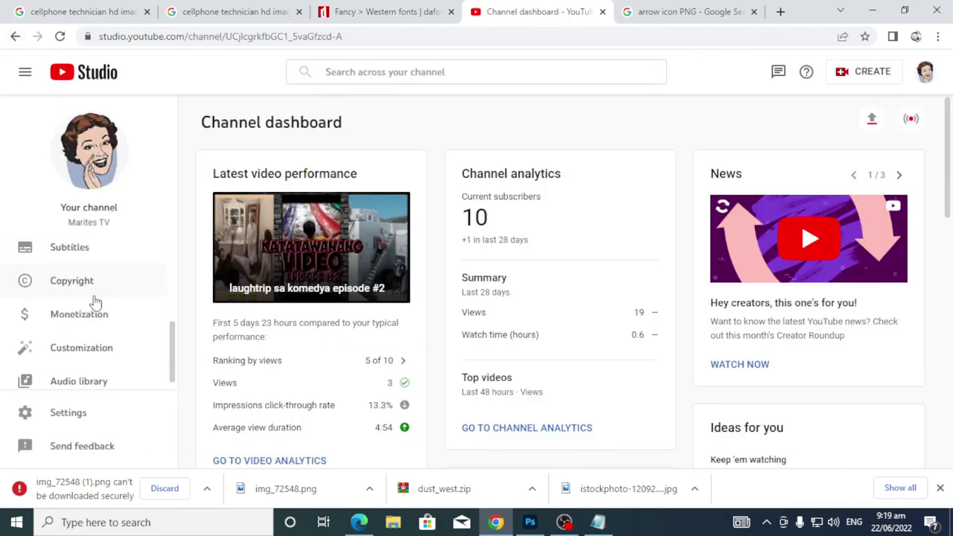
pyautogui.click(91, 344)
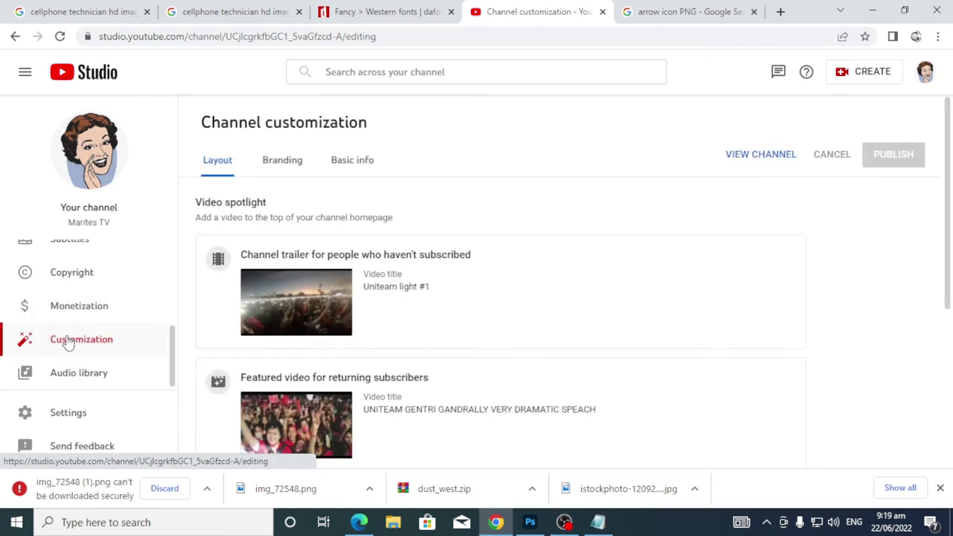
pyautogui.scroll(-4, 566, 211)
pyautogui.scroll(4, 543, 306)
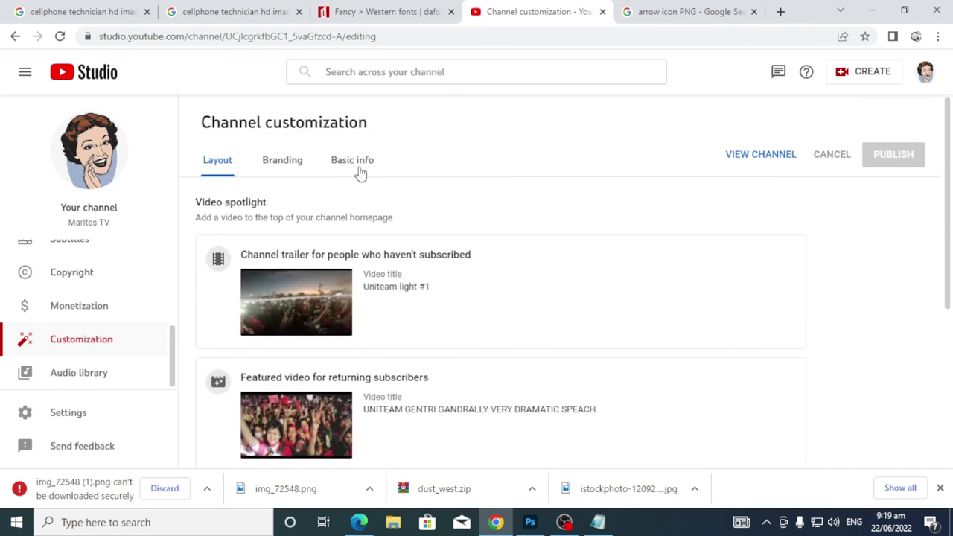
pyautogui.click(279, 159)
pyautogui.scroll(-3, 625, 218)
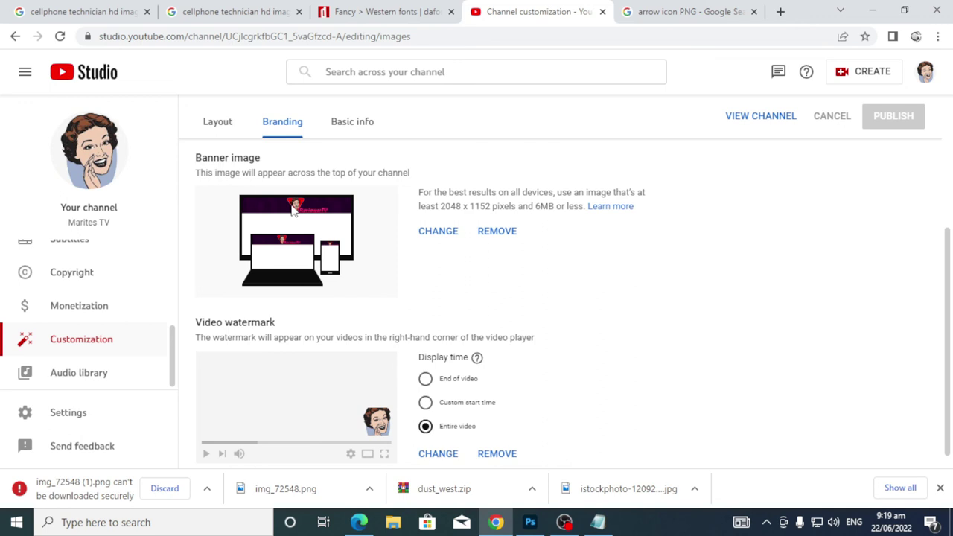
# Replace the channel's banner image with the exported Untitled-1 file from the Desktop
pyautogui.click(441, 231)
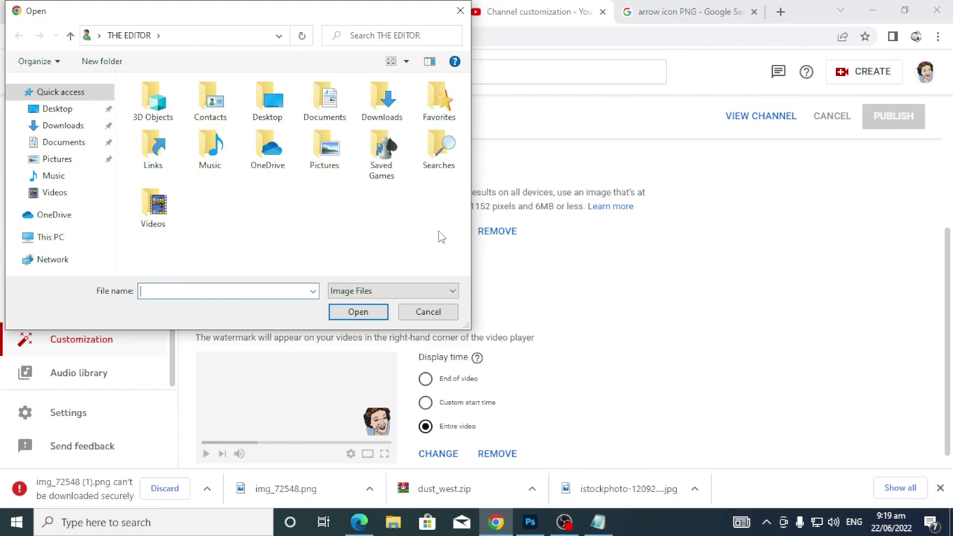
pyautogui.click(429, 311)
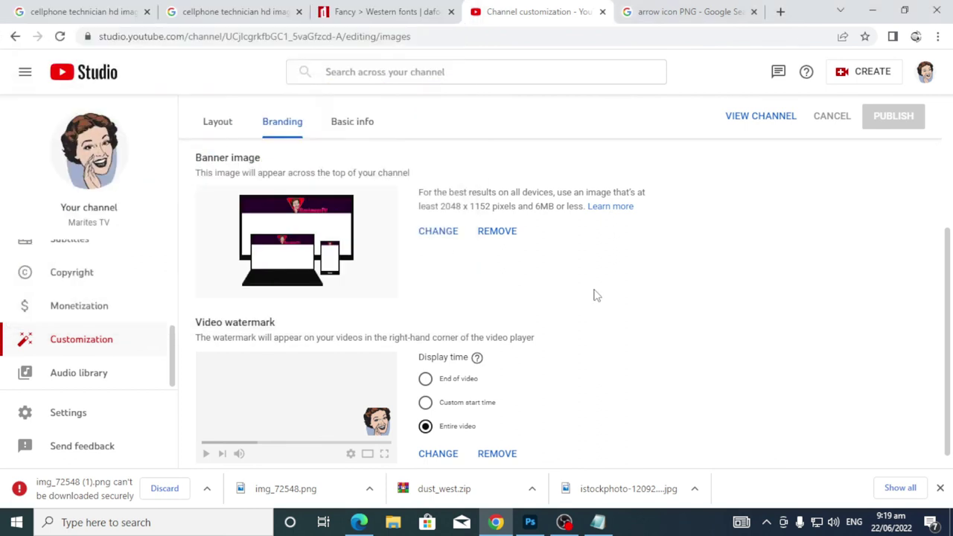
pyautogui.click(439, 232)
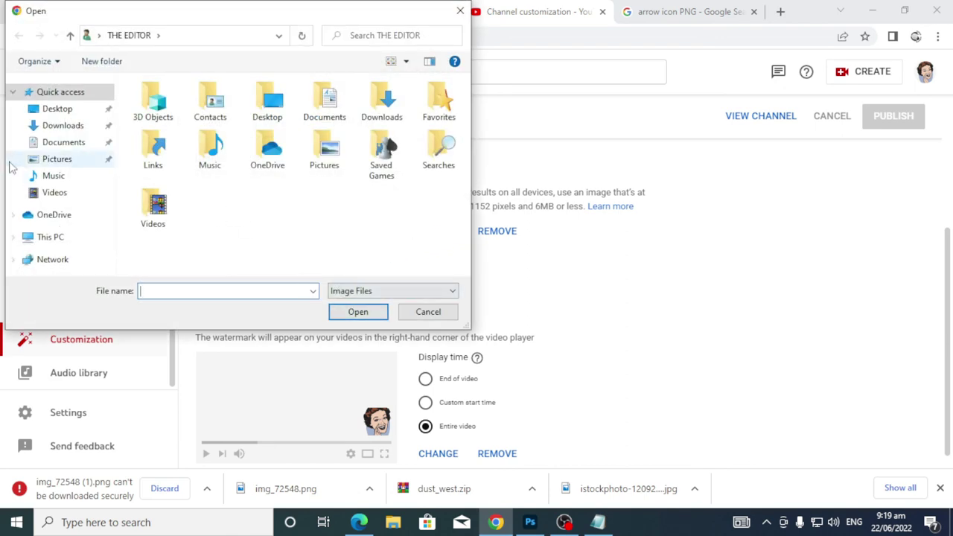
pyautogui.click(57, 109)
pyautogui.doubleClick(170, 218)
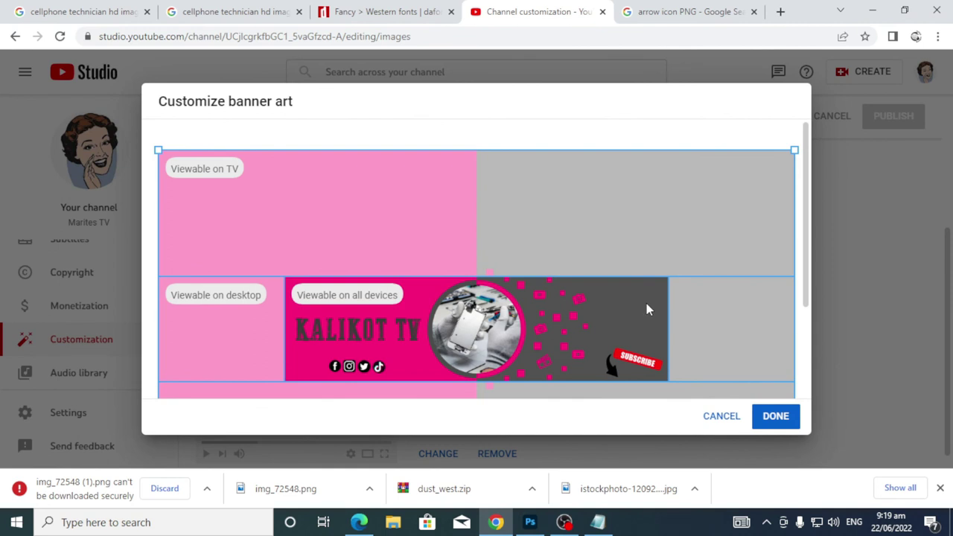
# Review the banner's TV, desktop and all-devices areas, and accept the crop unchanged
pyautogui.moveTo(812, 166); pyautogui.dragTo(817, 301)
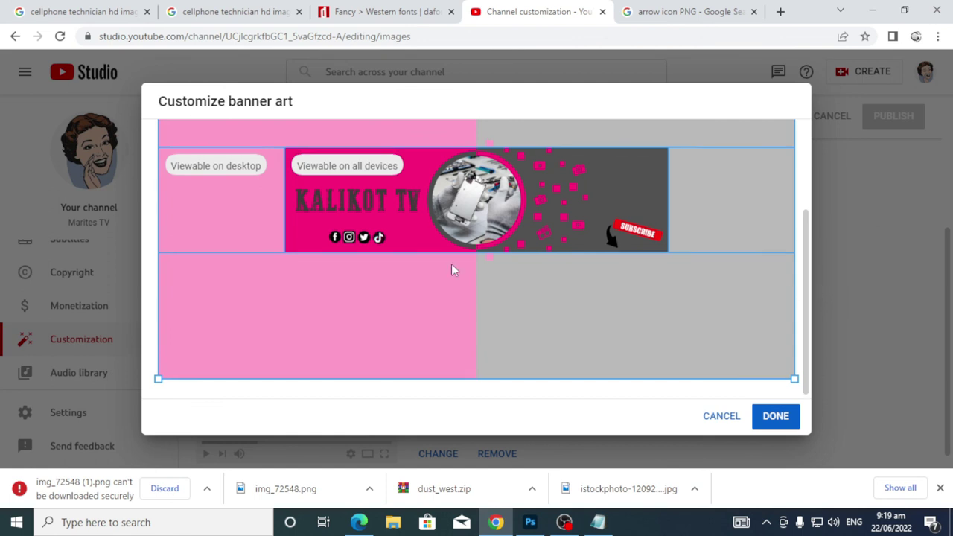
pyautogui.scroll(3, 432, 246)
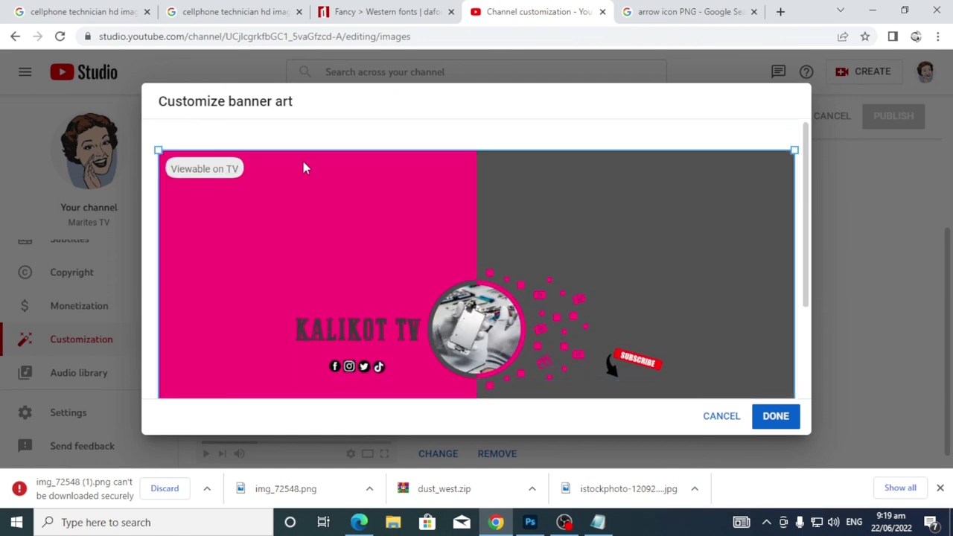
pyautogui.scroll(-3, 431, 186)
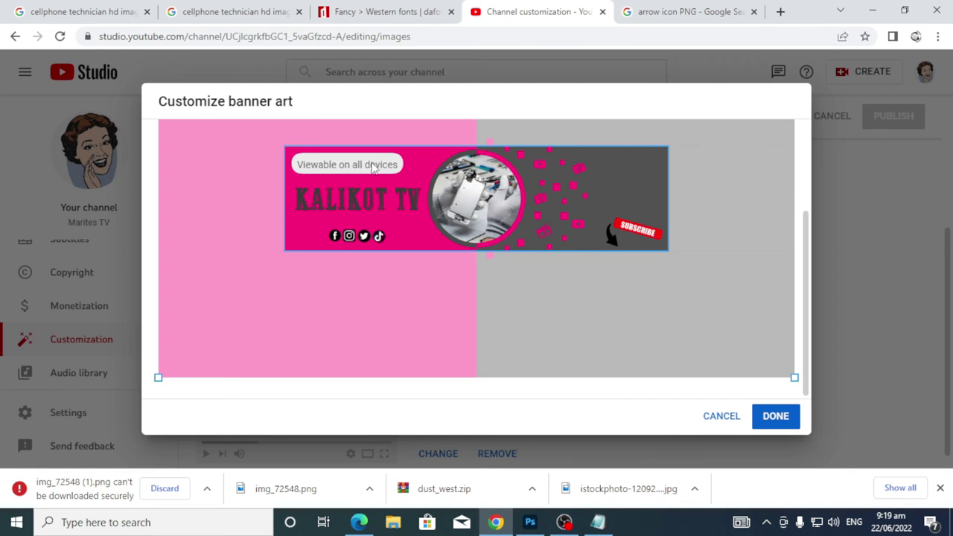
pyautogui.scroll(3, 532, 242)
pyautogui.scroll(-3, 532, 242)
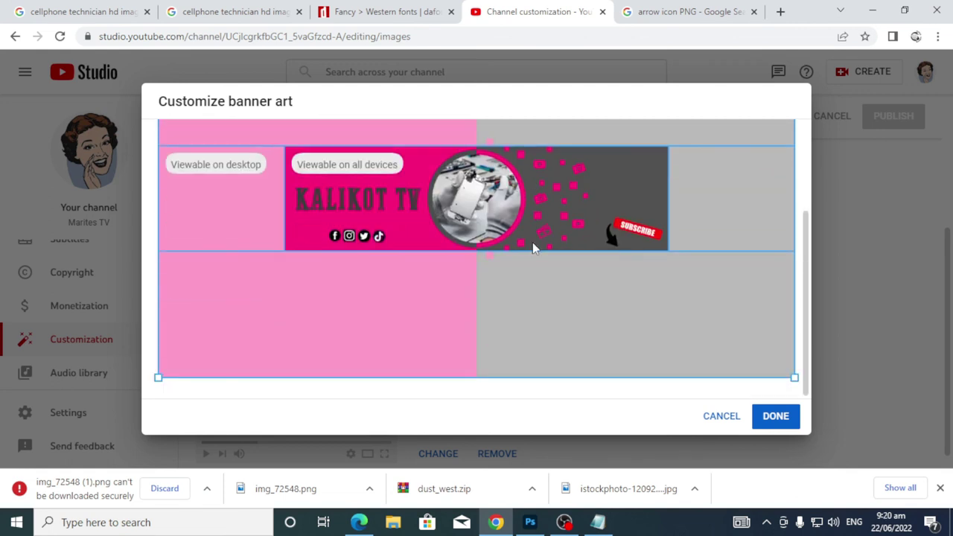
pyautogui.scroll(3, 531, 241)
pyautogui.scroll(-3, 531, 241)
pyautogui.click(782, 429)
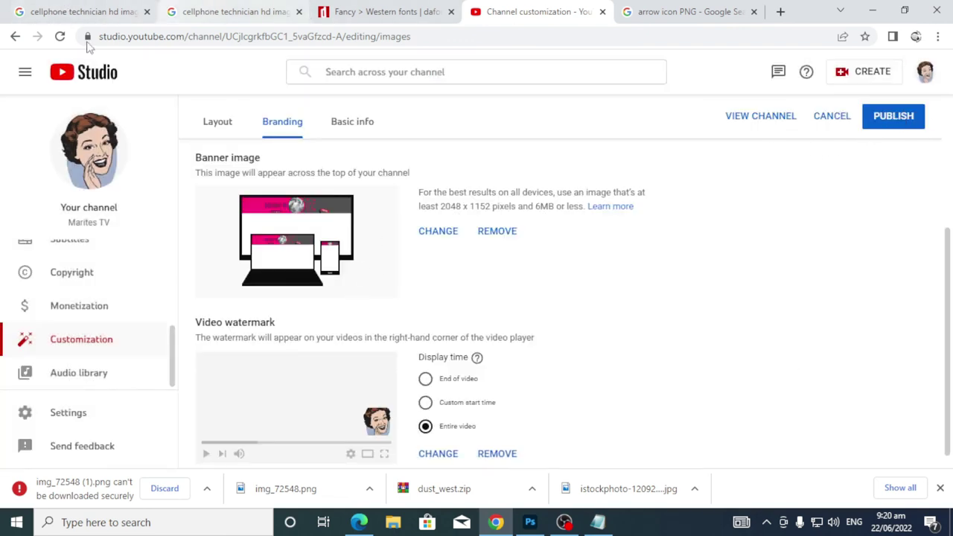
# Load YouTube in place of the arrow icon image search and open the Marites TV channel page
pyautogui.rightClick(74, 78)
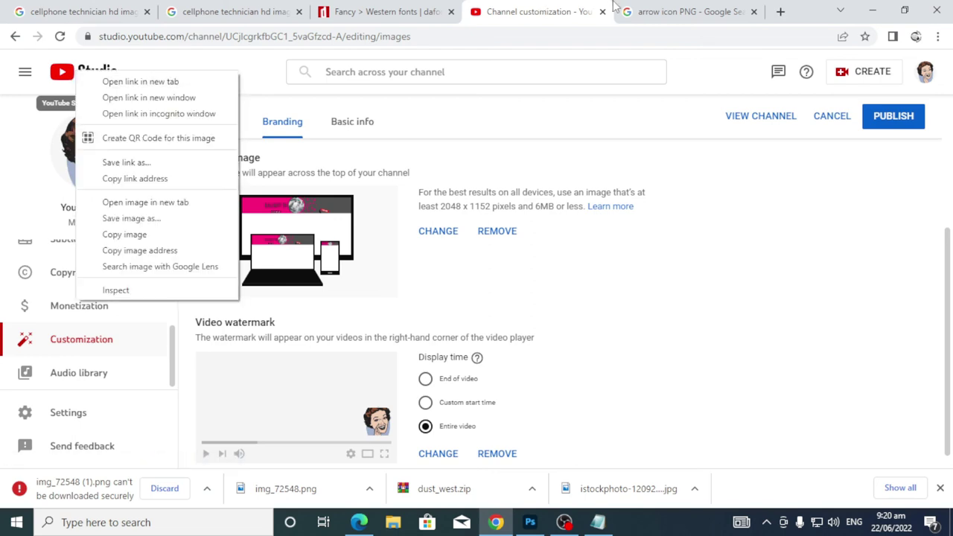
pyautogui.click(651, 18)
pyautogui.click(624, 36)
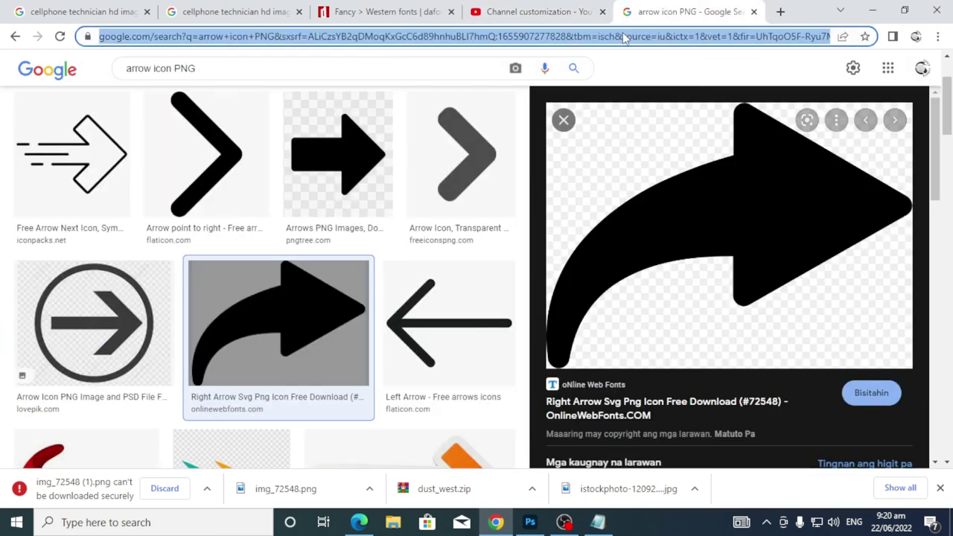
pyautogui.write('YOUTUBE')
pyautogui.press('Return')
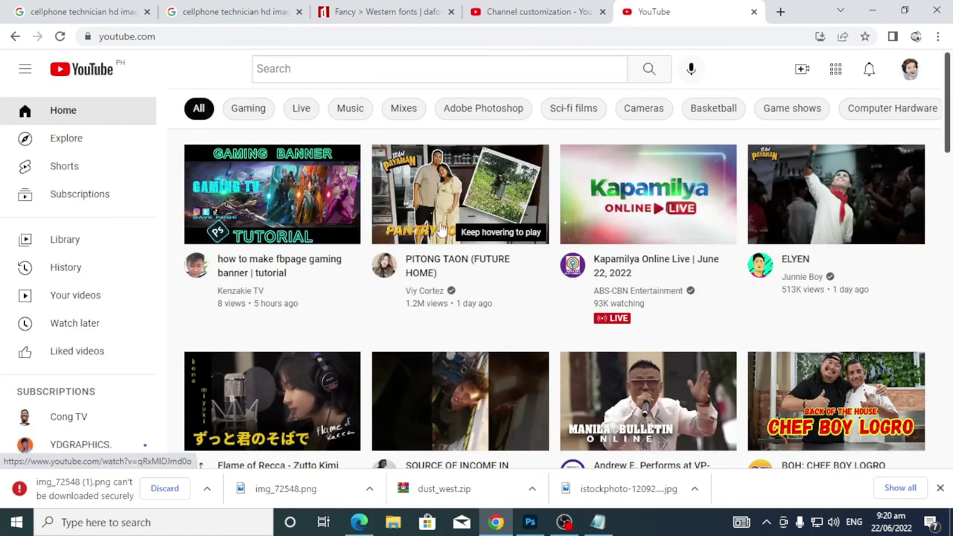
pyautogui.click(910, 69)
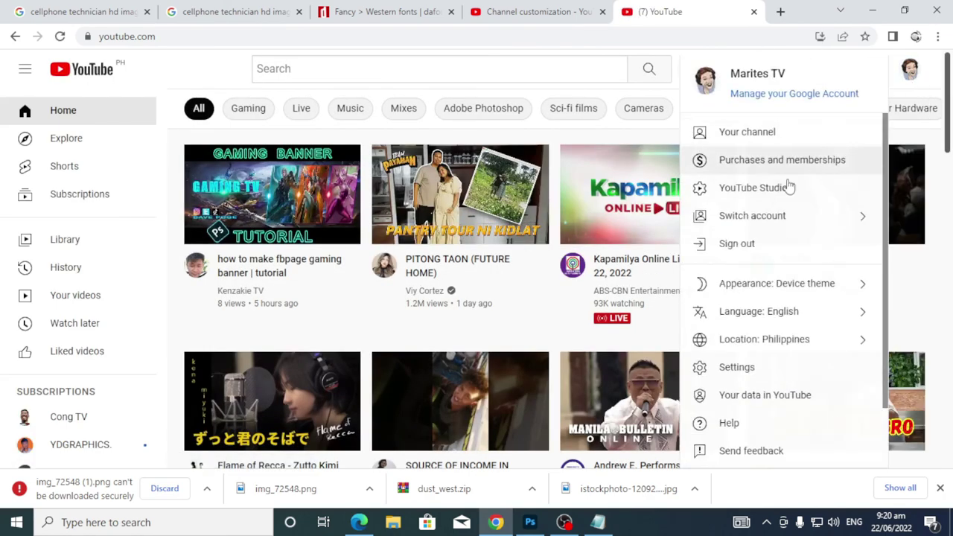
pyautogui.click(754, 140)
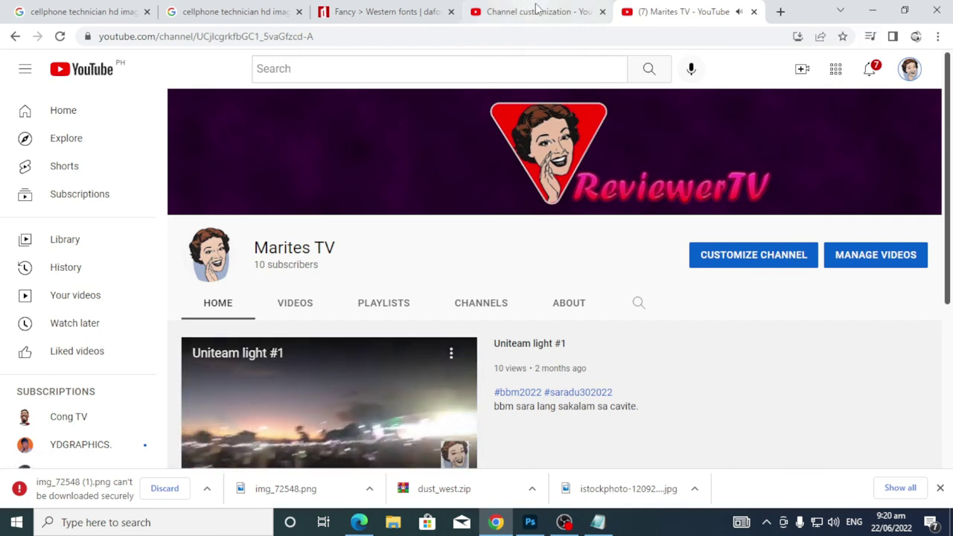
# Review the Marites TV channel page and open its banner's Branding settings separately to inspect the current Banner image
pyautogui.scroll(-2, 283, 351)
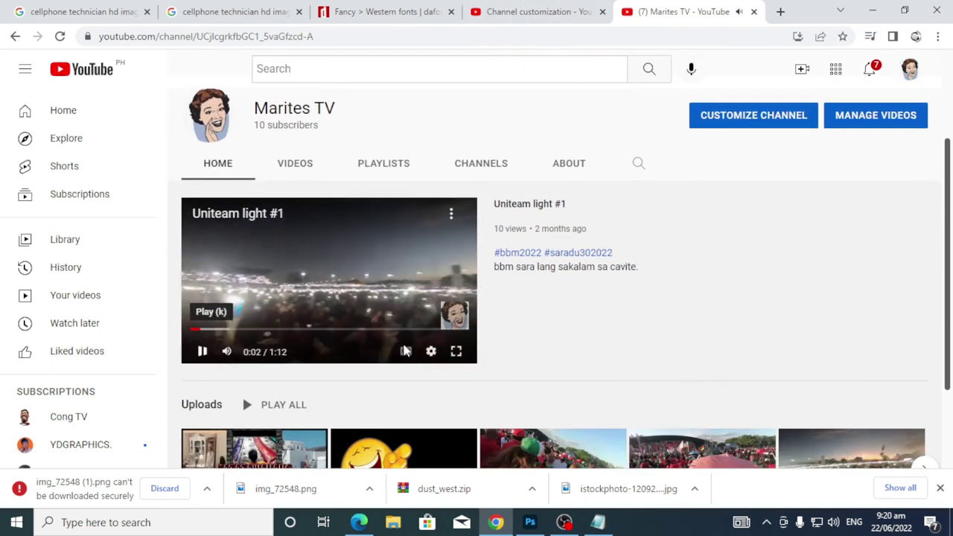
pyautogui.scroll(2, 405, 351)
pyautogui.rightClick(611, 141)
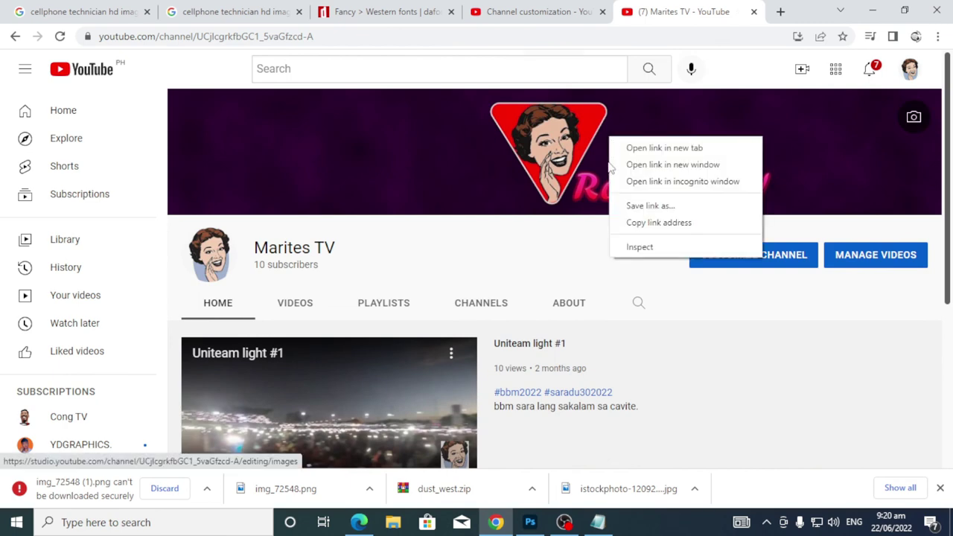
pyautogui.click(447, 141)
pyautogui.click(449, 138)
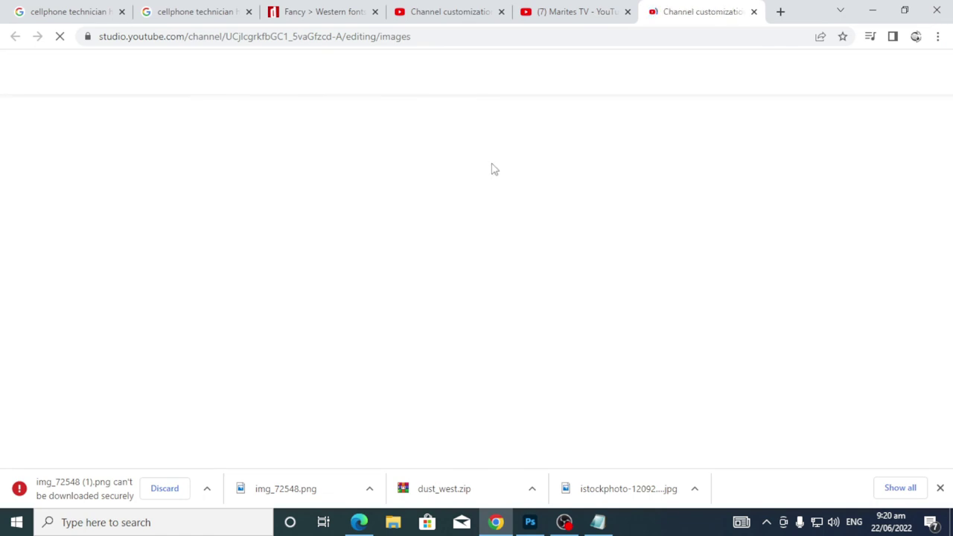
pyautogui.scroll(-3, 494, 168)
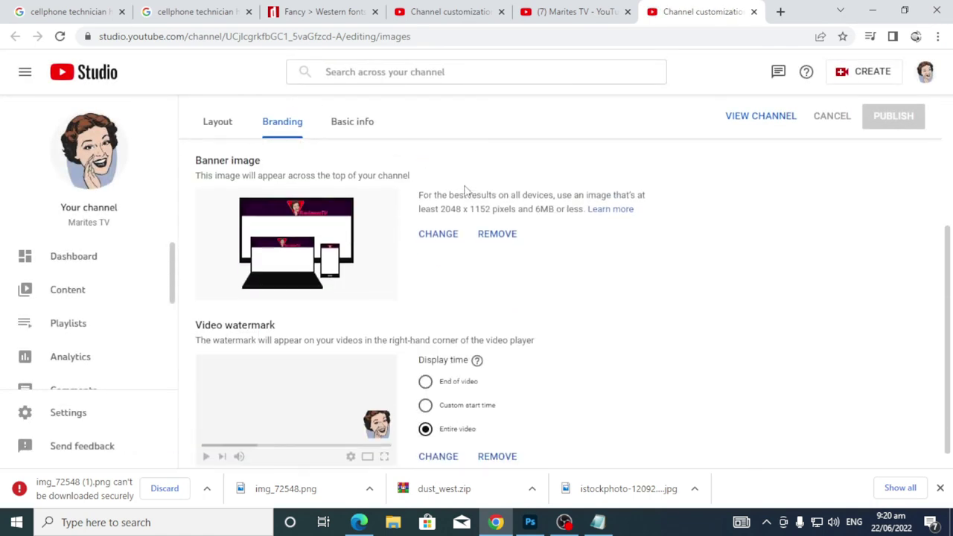
pyautogui.scroll(2, 466, 189)
pyautogui.scroll(-1, 466, 189)
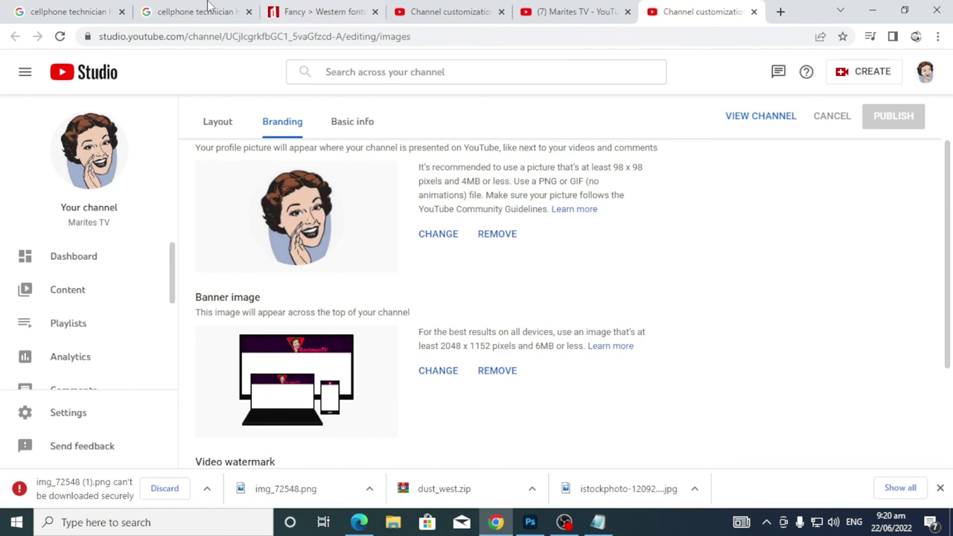
pyautogui.click(573, 12)
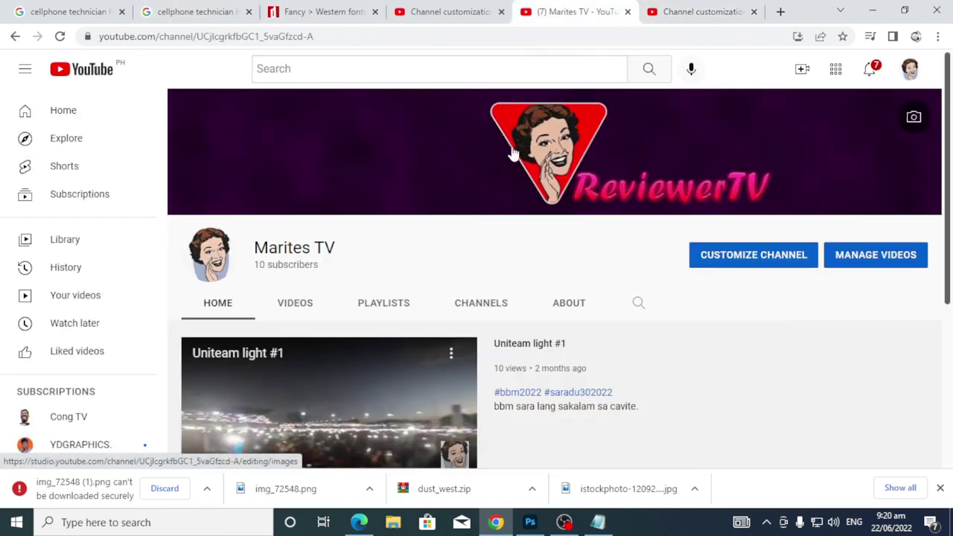
pyautogui.click(914, 118)
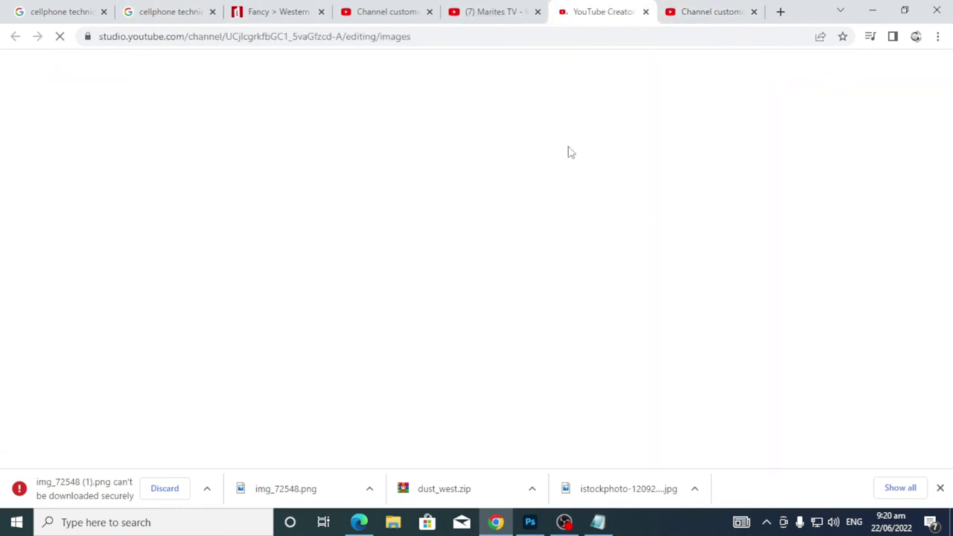
pyautogui.click(645, 12)
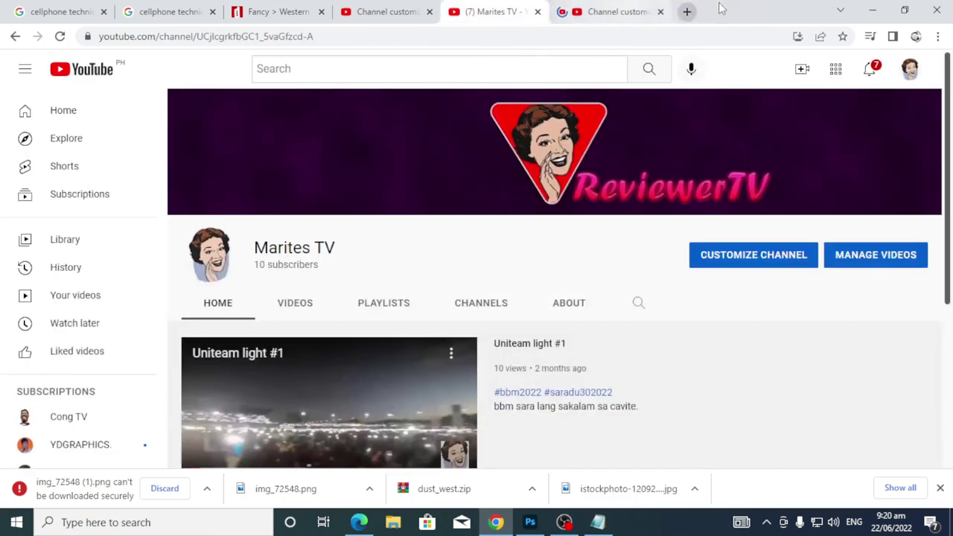
# Publish the replaced banner image from the original Channel customization page
pyautogui.click(377, 12)
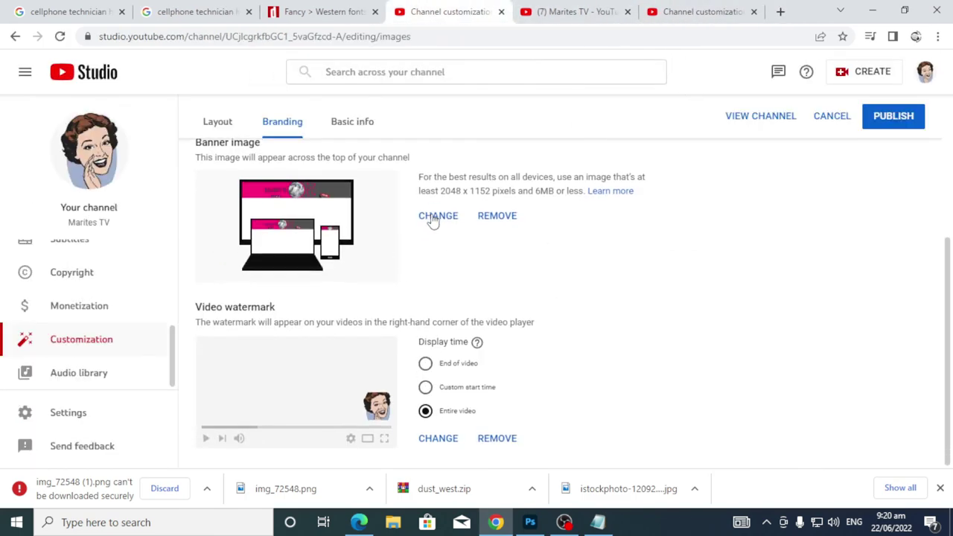
pyautogui.click(918, 123)
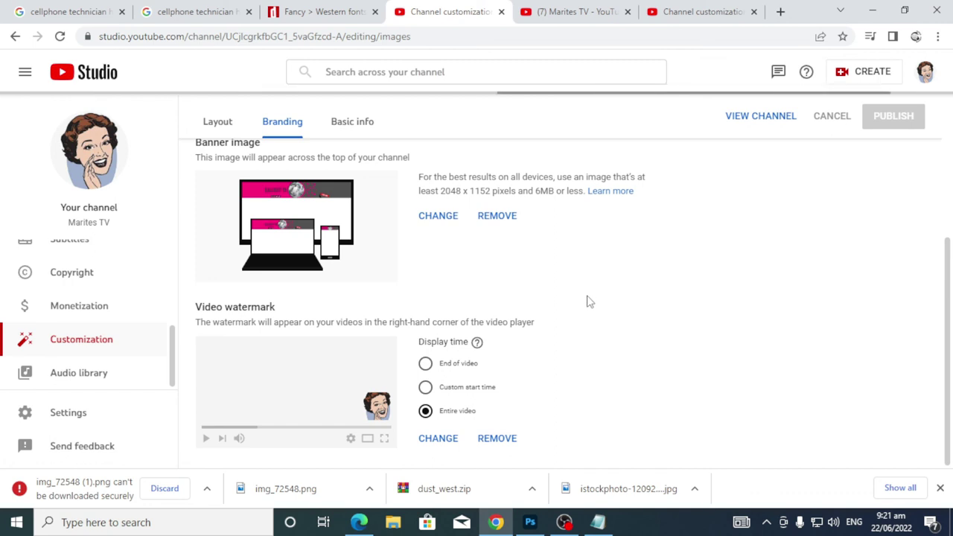
# Reload the Marites TV channel page and examine how the KALIKOT TV banner displays across it
pyautogui.click(689, 8)
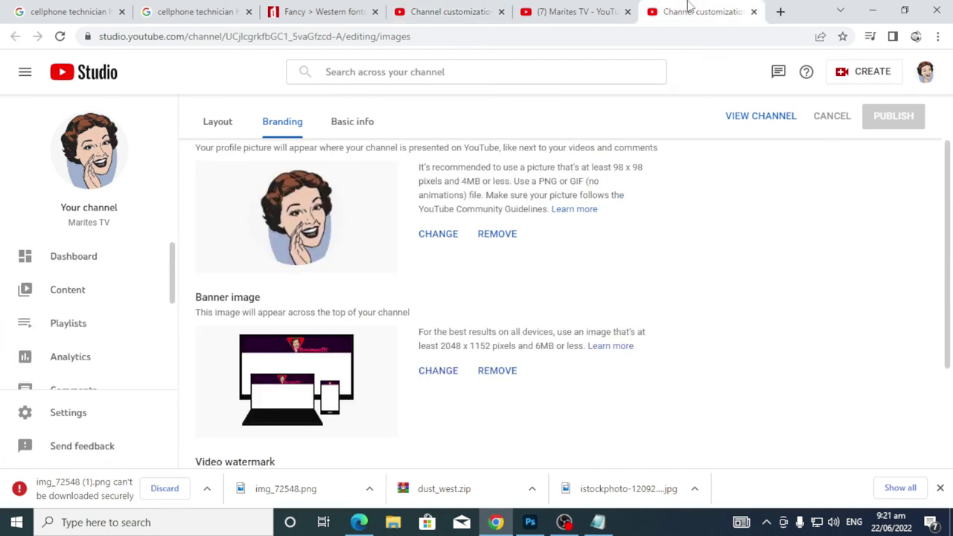
pyautogui.click(579, 10)
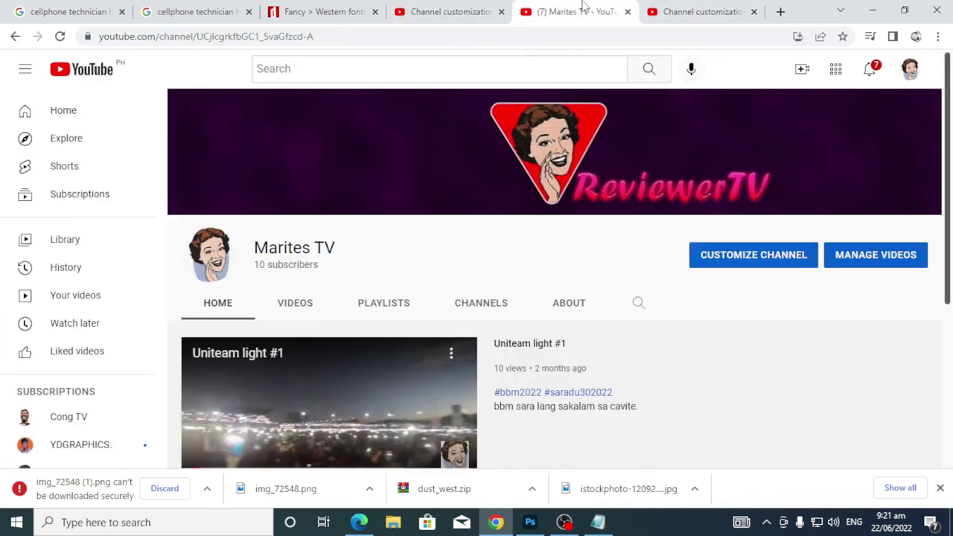
pyautogui.click(60, 36)
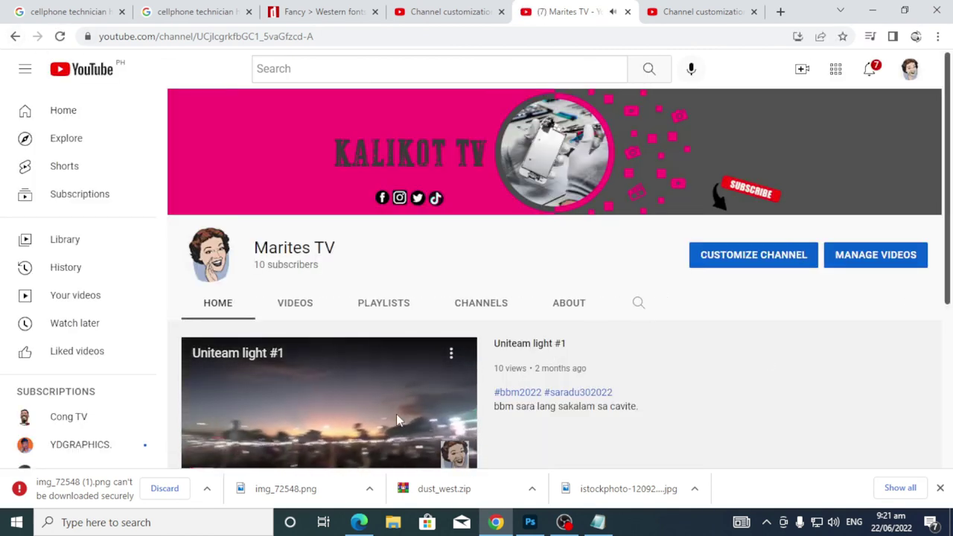
pyautogui.scroll(-2, 666, 298)
pyautogui.scroll(2, 521, 334)
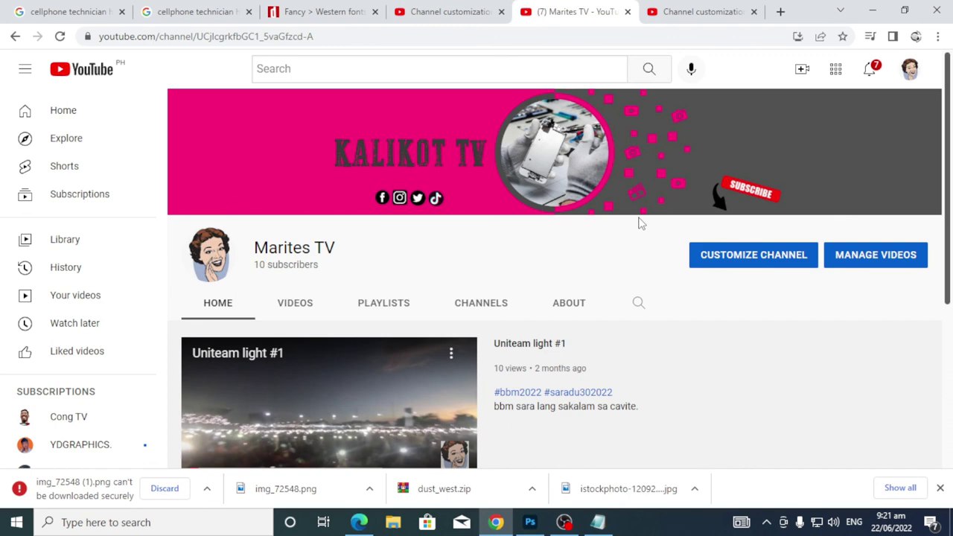
# Switch to Photoshop and look over the Untitled-1 banner's layers and its whole layout at 33.33% zoom
pyautogui.click(934, 6)
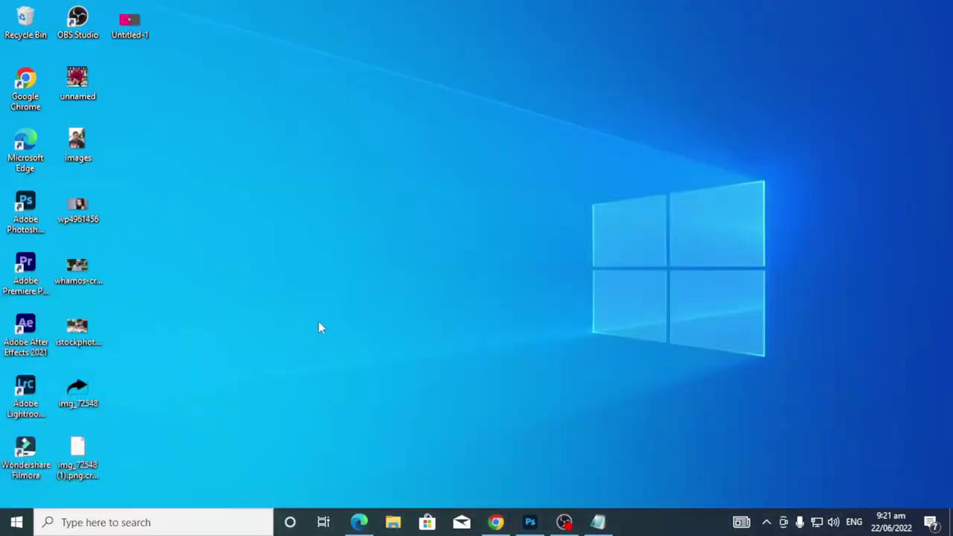
pyautogui.click(530, 523)
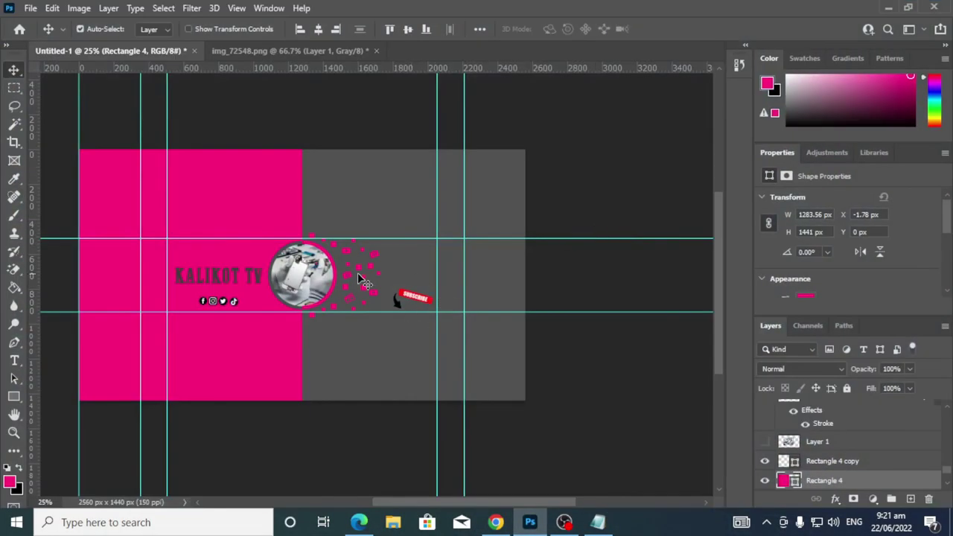
pyautogui.scroll(5, 850, 447)
pyautogui.scroll(4, 850, 447)
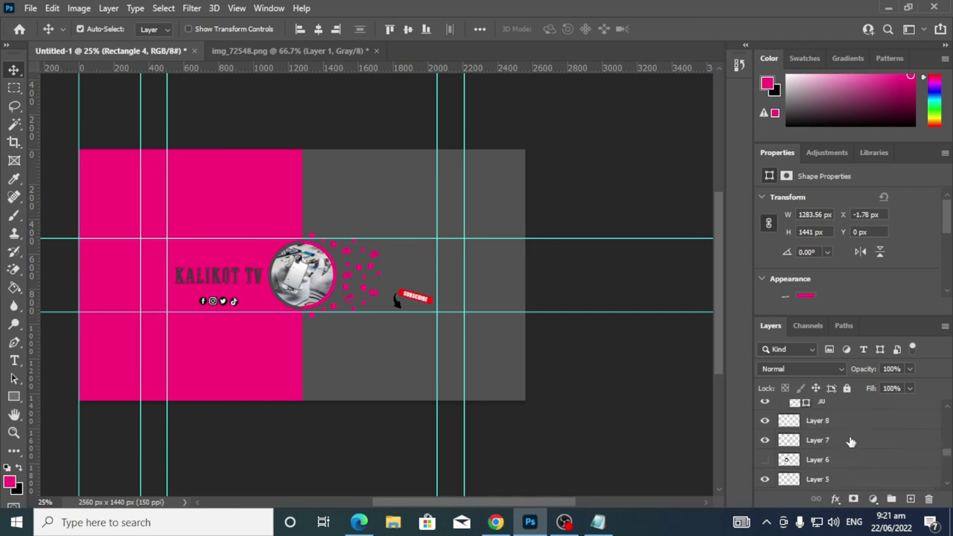
pyautogui.click(563, 523)
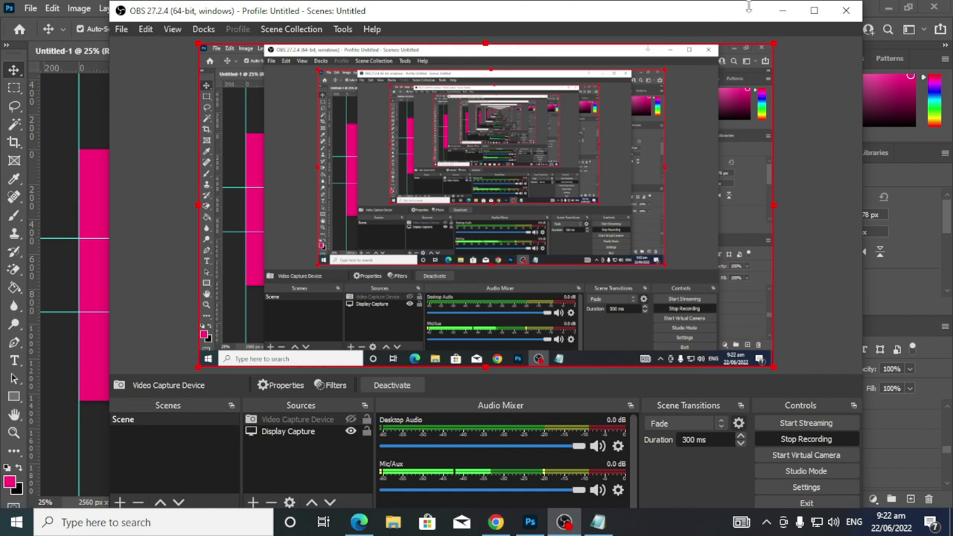
pyautogui.click(782, 10)
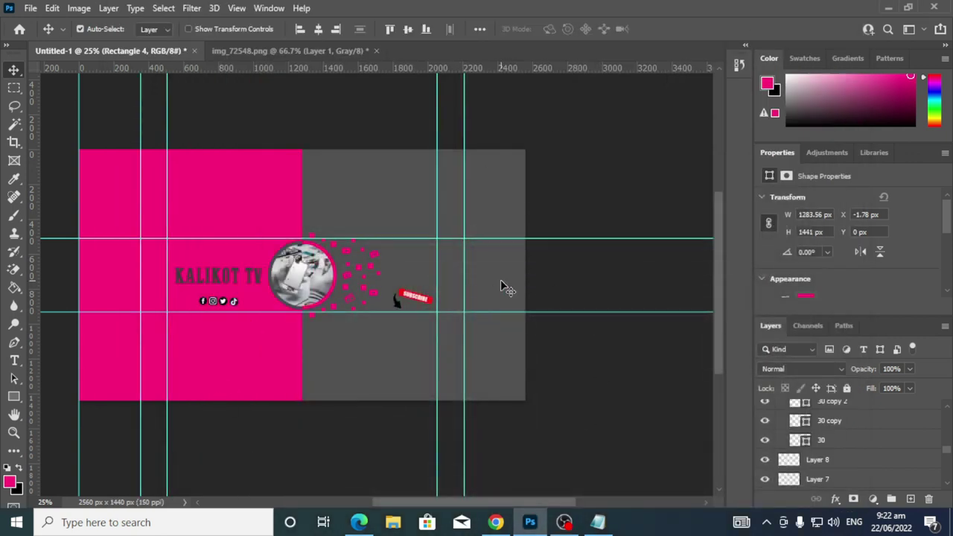
pyautogui.hotkey('ctrl', '+')
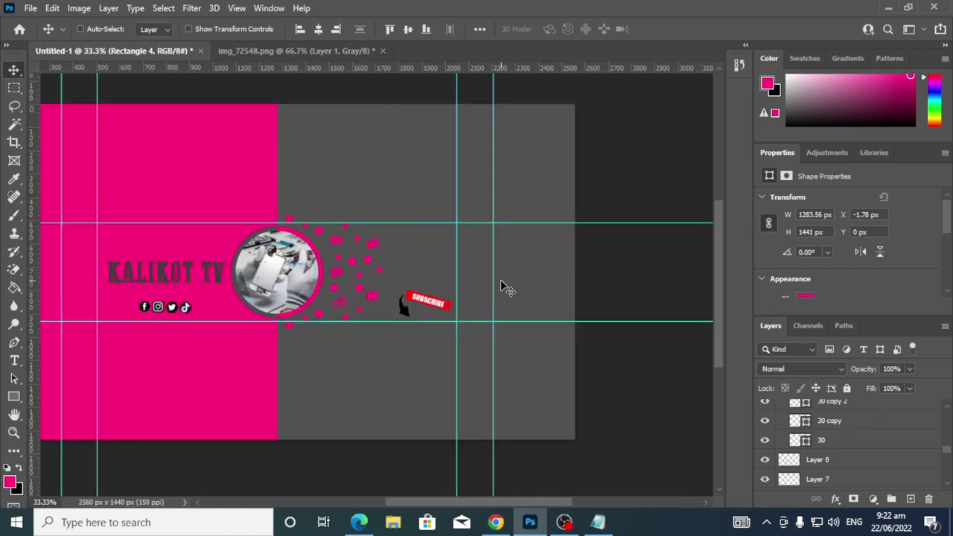
pyautogui.moveTo(483, 502)
pyautogui.mouseDown()
pyautogui.moveTo(462, 502)
pyautogui.moveTo(484, 502)
pyautogui.mouseUp()
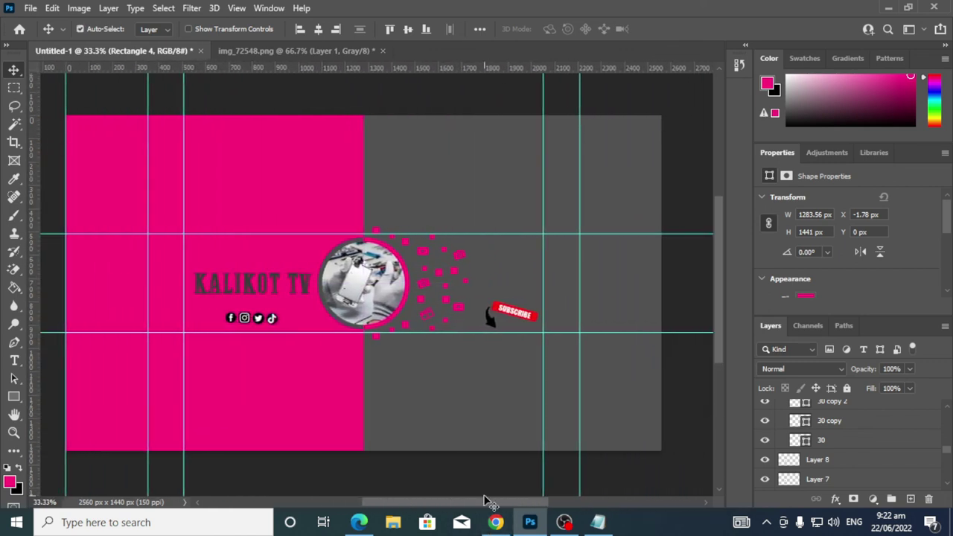